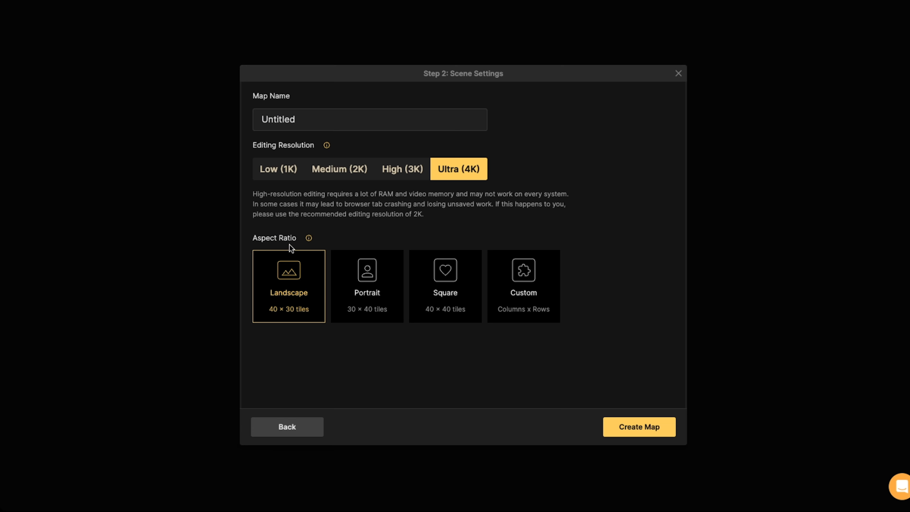
Step: Create a map named Fey Cavern with the Portrait aspect ratio of 30 × 40 tiles
click(364, 278)
click(310, 121)
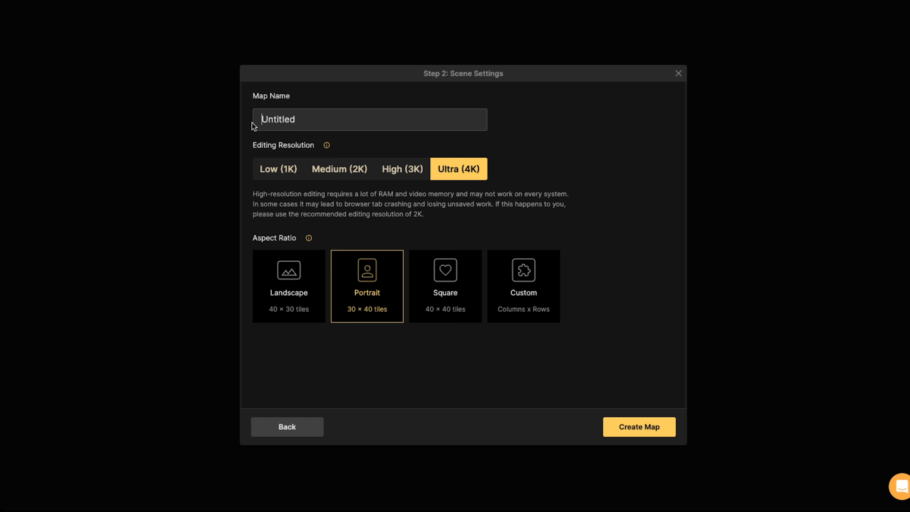
key(BackSpace)
key(BackSpace)
key(BackSpace)
key(BackSpace)
key(BackSpace)
text(Fey Cavern)
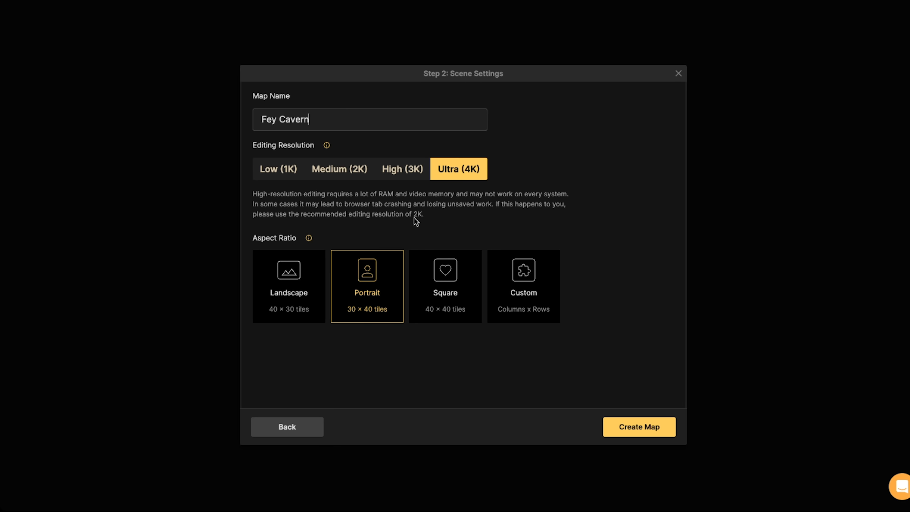
click(613, 426)
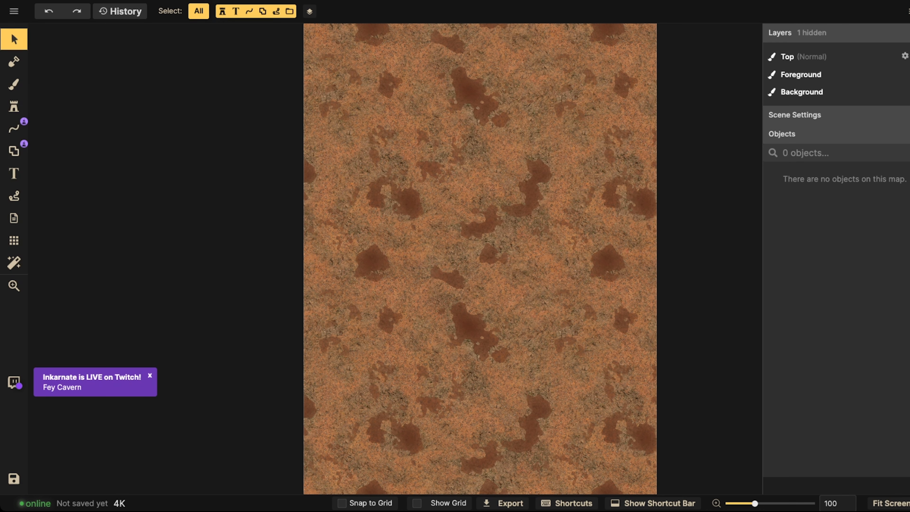
Step: Dismiss the Twitch live notification and fit the whole empty map in view
scroll(391, 136, down, 2)
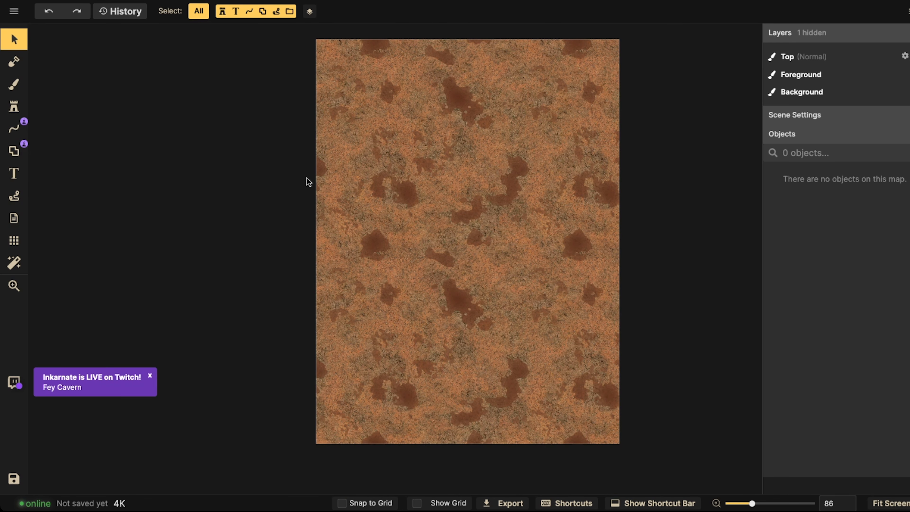
scroll(307, 181, down, 1)
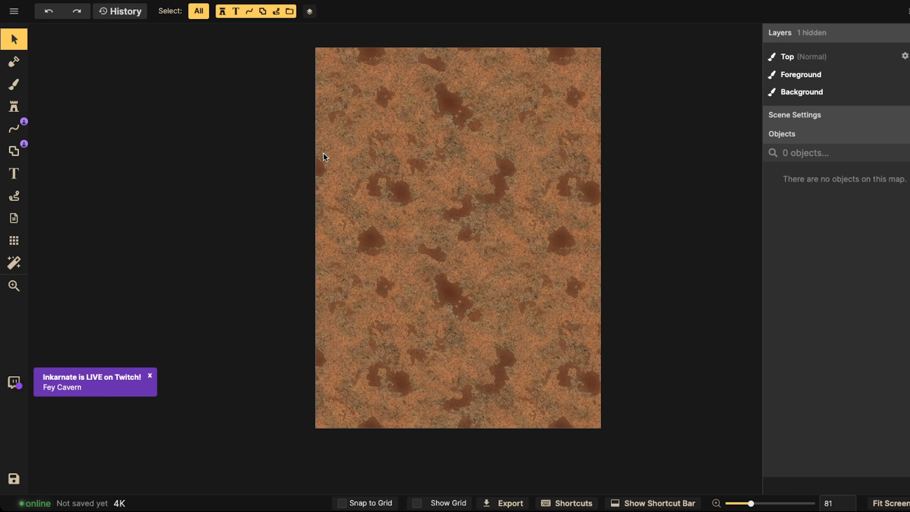
click(150, 376)
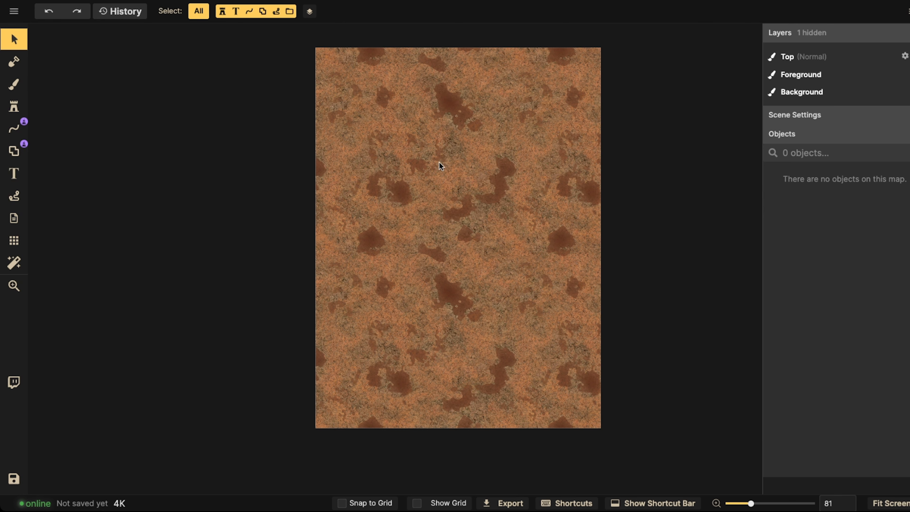
scroll(357, 155, down, 1)
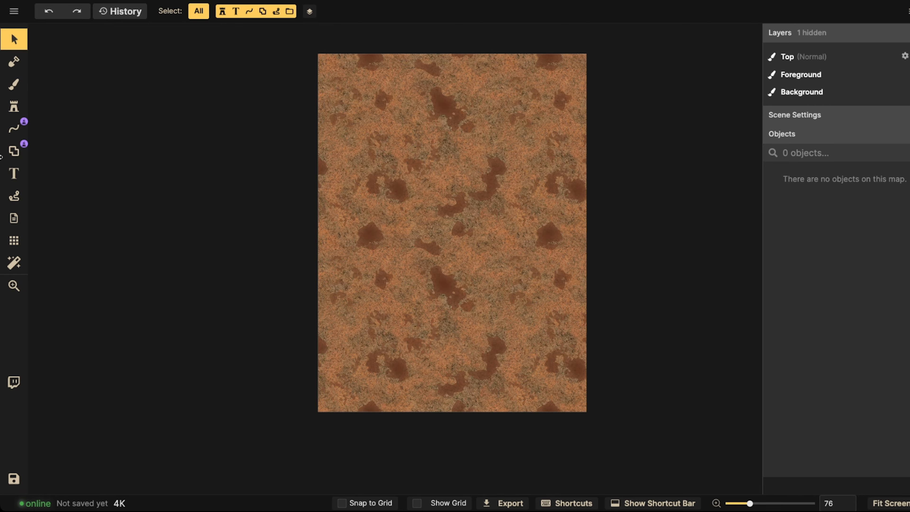
Step: Show the square grid on the map
click(13, 151)
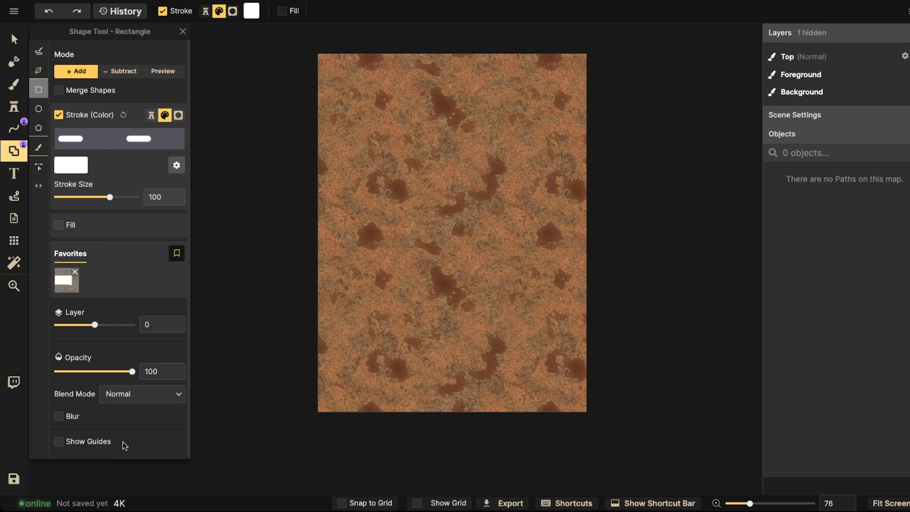
click(13, 240)
click(42, 60)
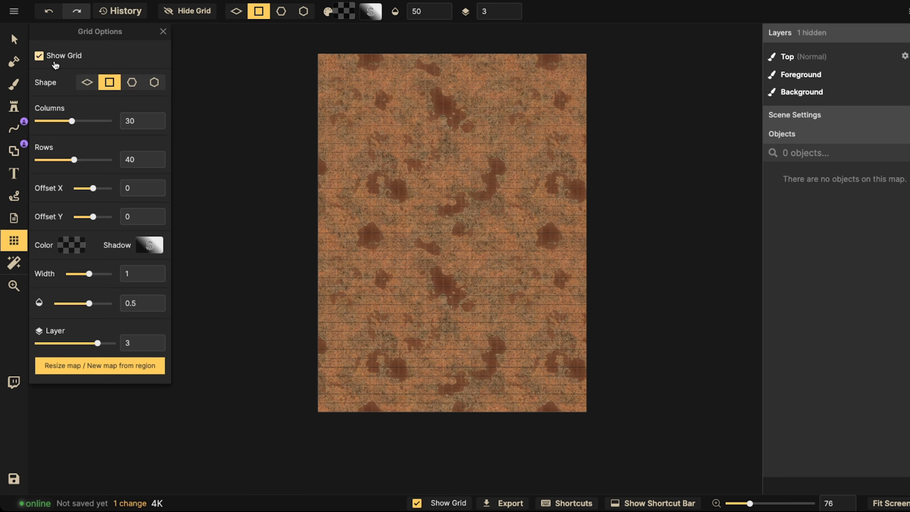
scroll(447, 237, up, 4)
scroll(446, 236, down, 1)
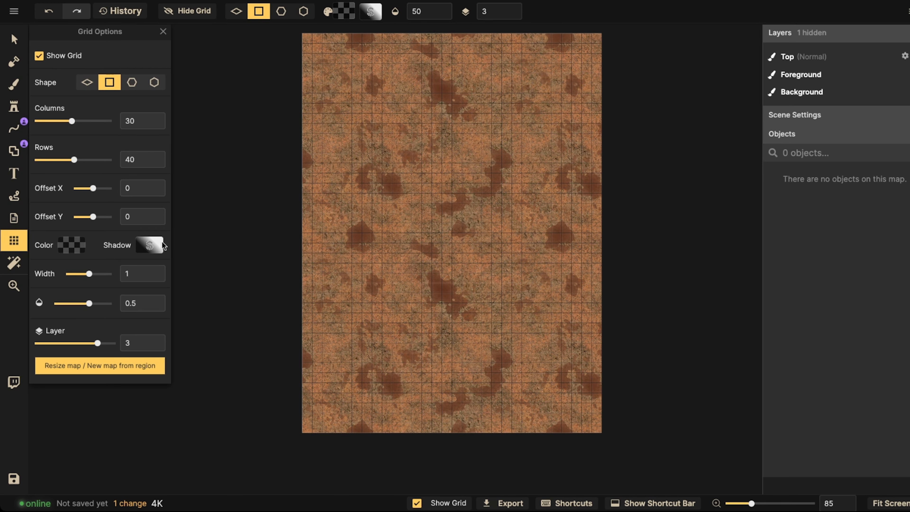
Step: Set the map grid to 15 columns and 20 rows
click(149, 245)
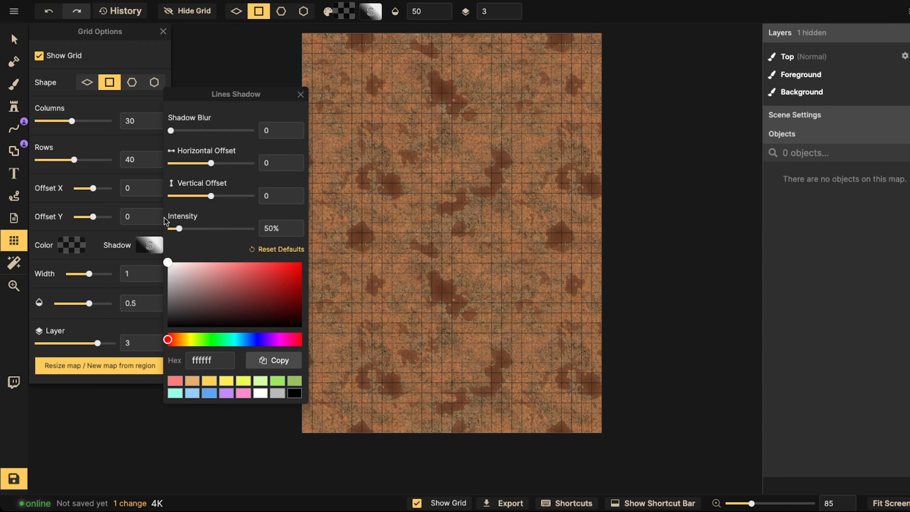
click(145, 120)
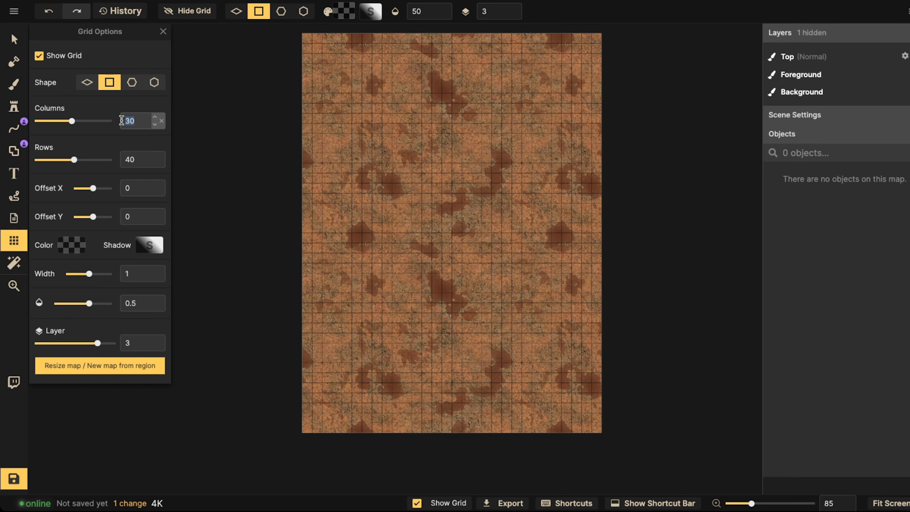
text(15)
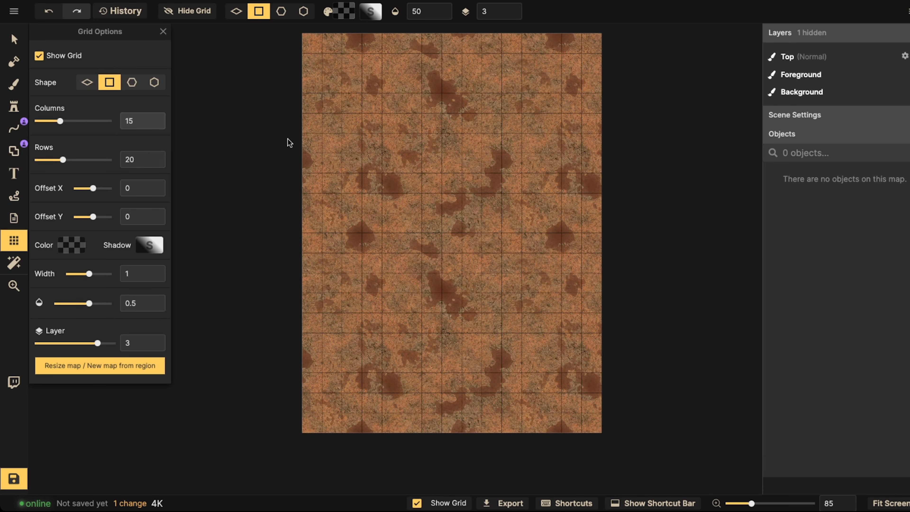
scroll(401, 201, up, 2)
scroll(372, 215, up, 3)
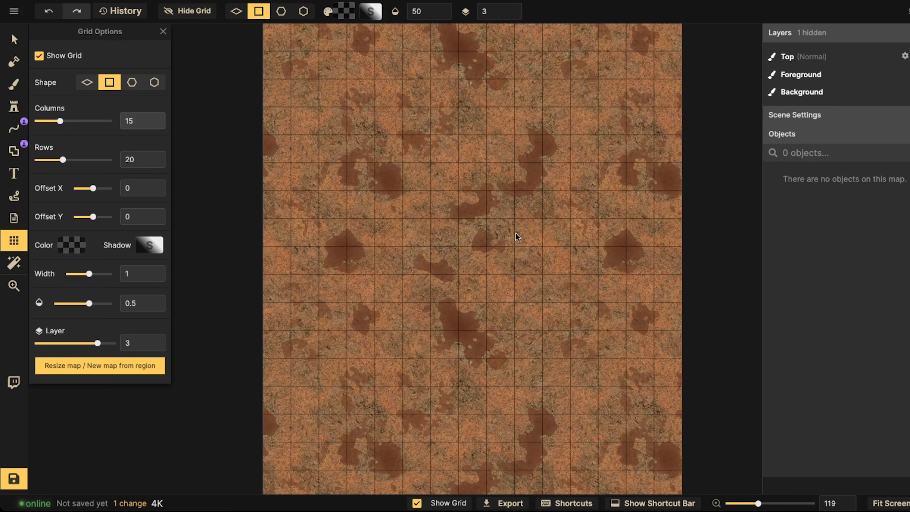
scroll(382, 251, down, 5)
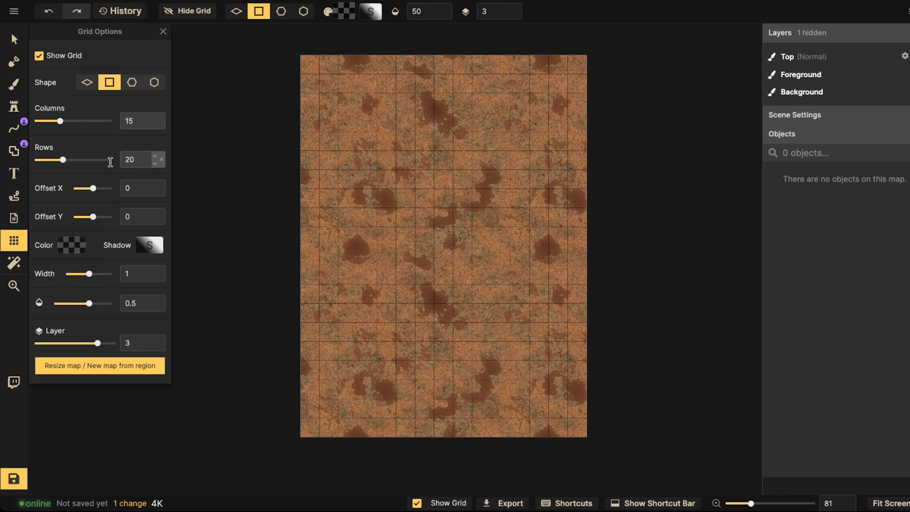
Step: Activate the rectangle Shape tool, enable Merge Shapes and switch its stroke type to a stamp
click(14, 150)
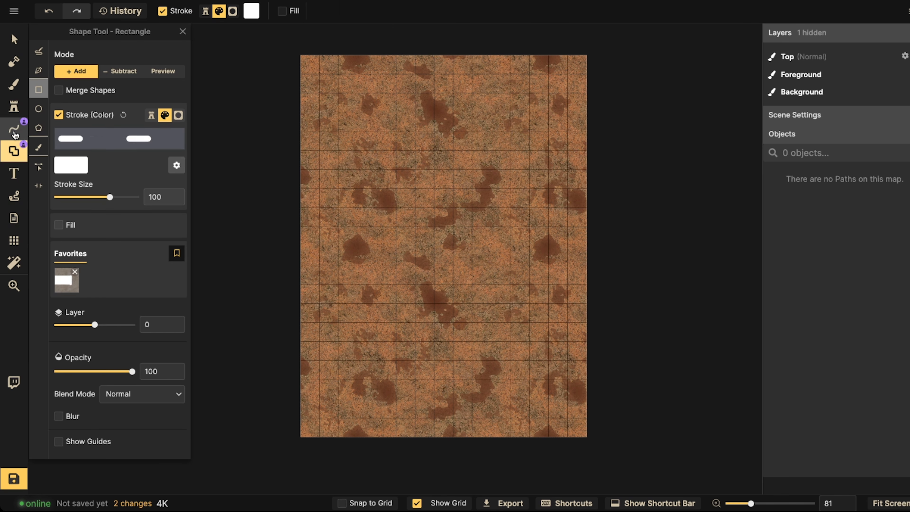
click(58, 90)
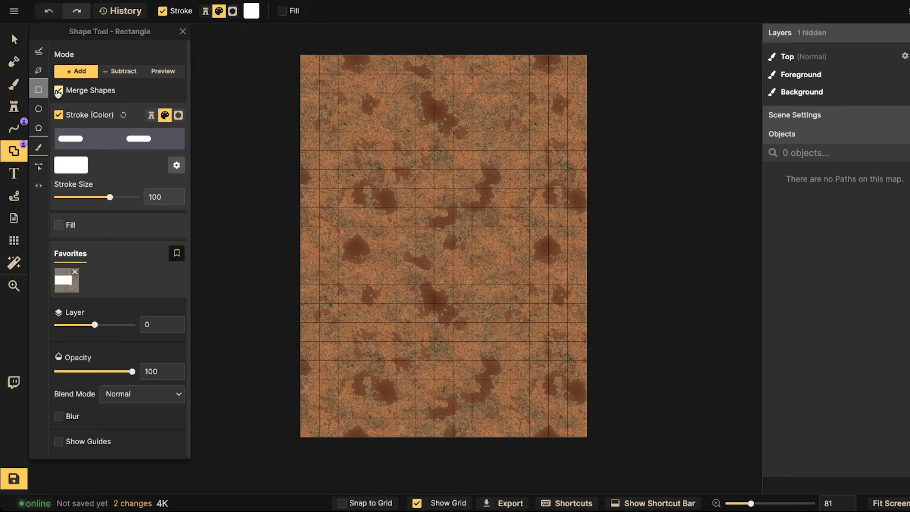
click(151, 115)
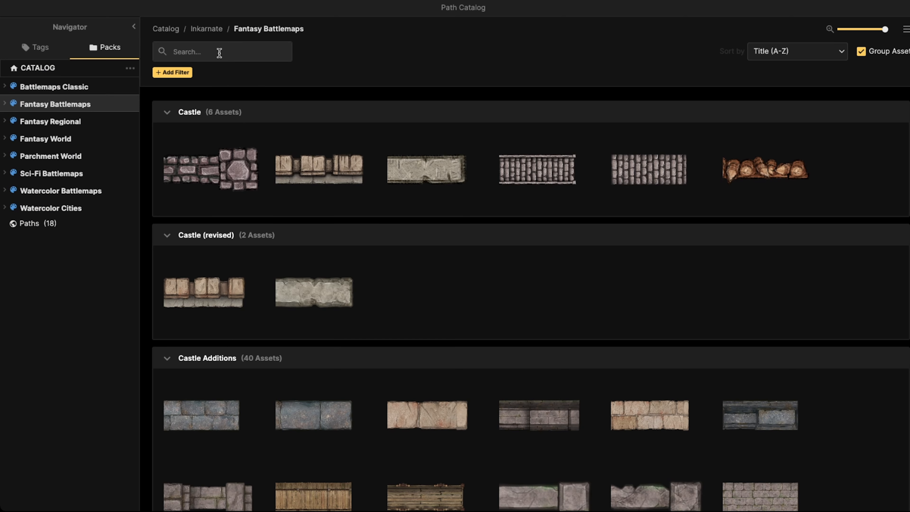
Step: Search the path catalog for "cliff" and choose the Desert Cliff path as the stroke stamp
click(220, 52)
text(cliff)
key(Return)
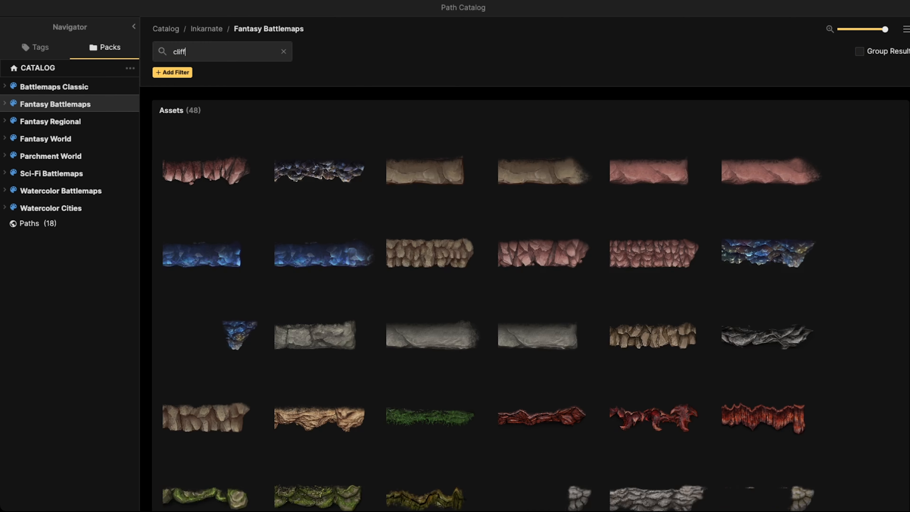
scroll(325, 209, down, 3)
scroll(518, 189, down, 3)
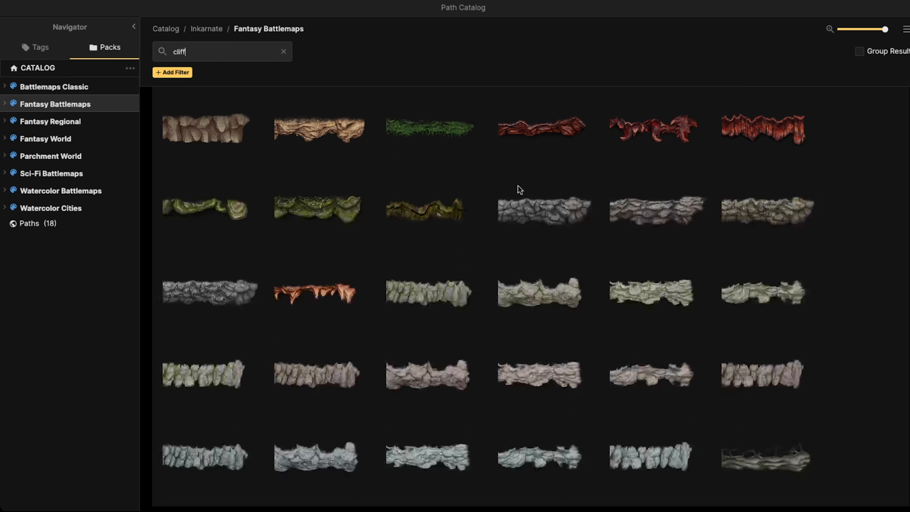
scroll(538, 242, up, 10)
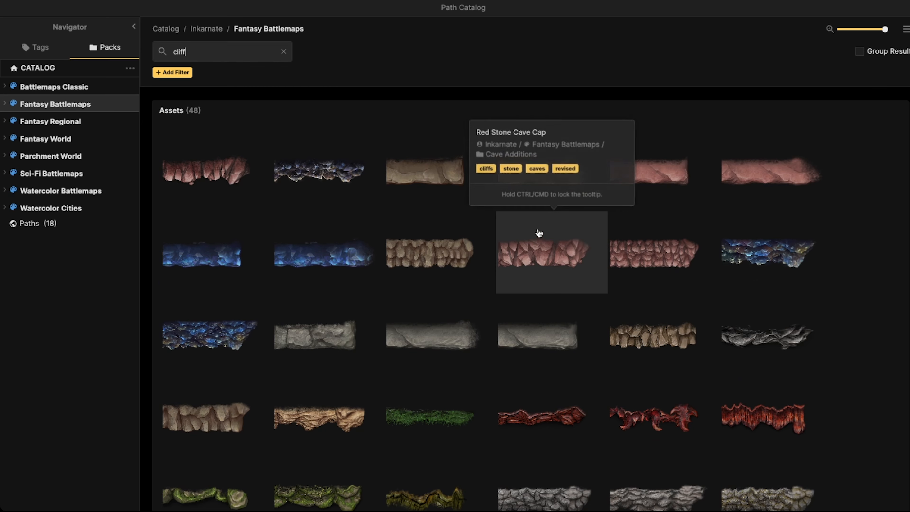
scroll(376, 251, down, 5)
scroll(385, 281, up, 3)
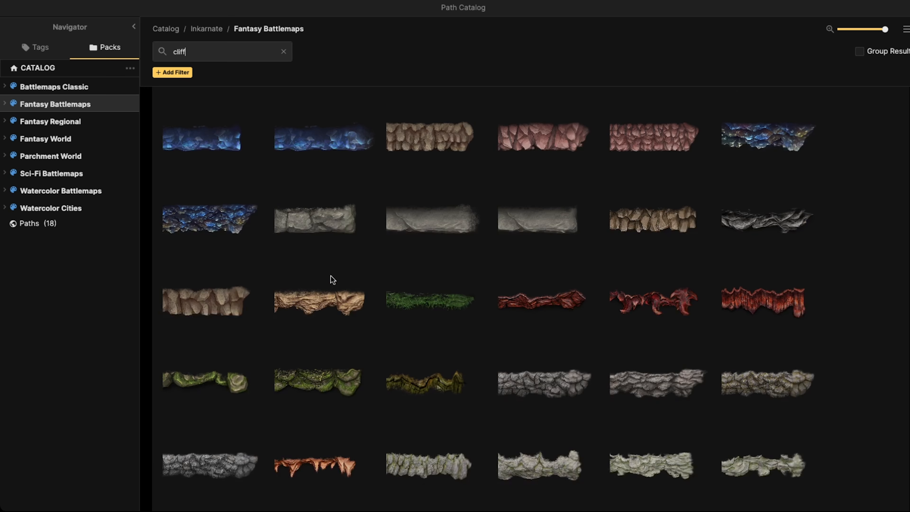
click(331, 280)
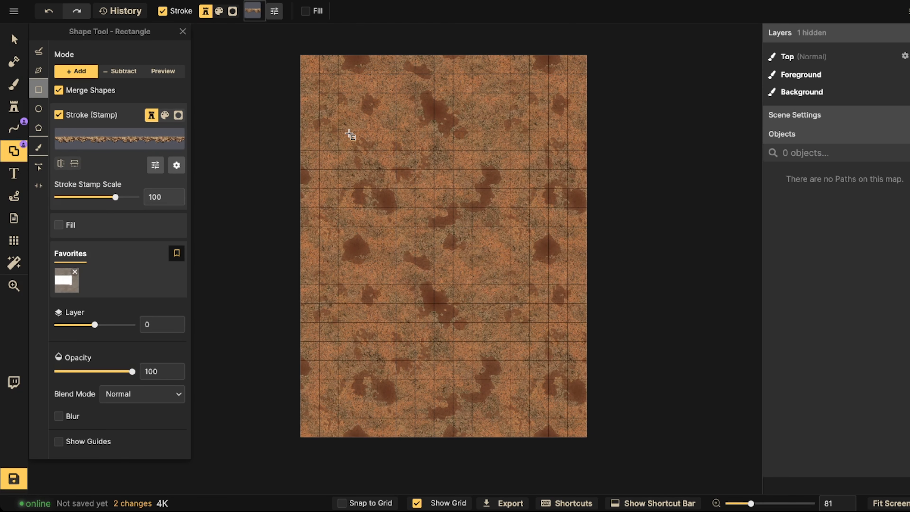
Step: Enable the shape's color fill and set it to black, hex 000000
click(58, 225)
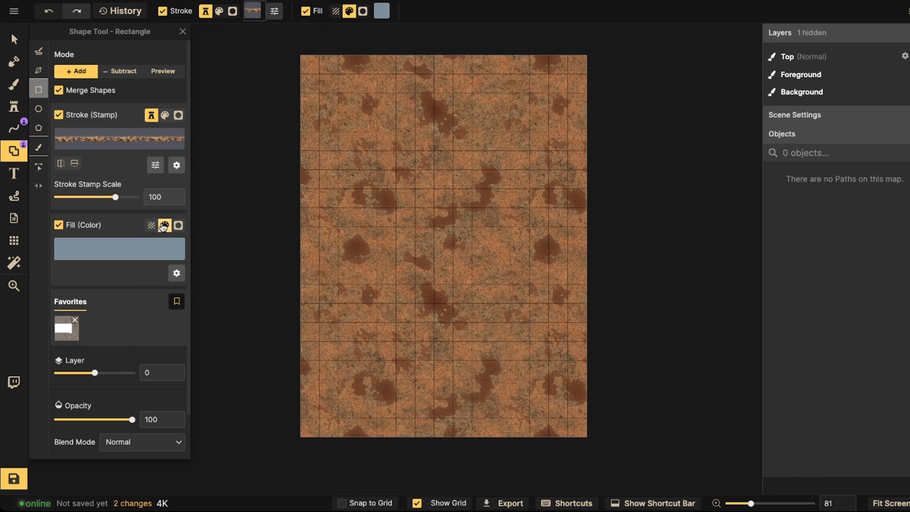
click(114, 245)
click(282, 189)
drag(281, 191, 149, 296)
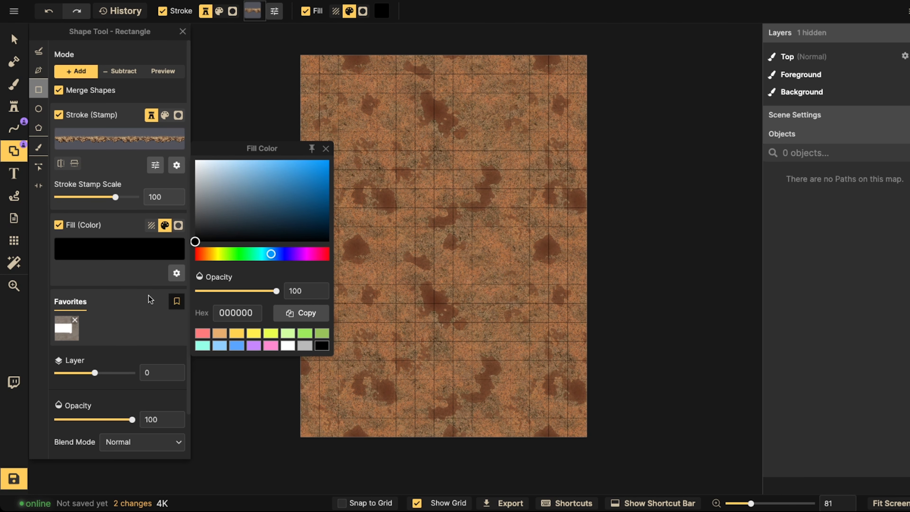
Step: Draw a large cliff-edged rectangle over the upper part of the map, select it and shift it slightly down toward the map's right edge
scroll(338, 158, down, 1)
drag(340, 111, 494, 298)
click(16, 46)
scroll(451, 207, down, 1)
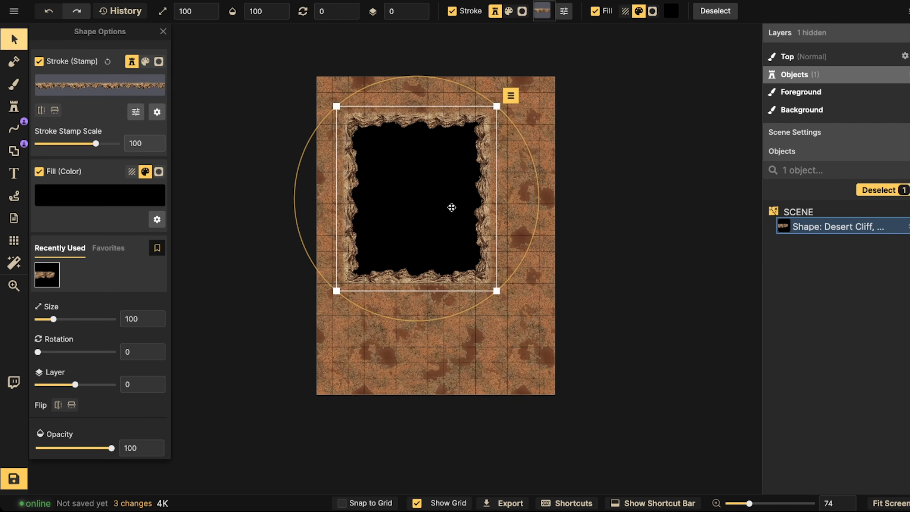
drag(444, 202, 464, 214)
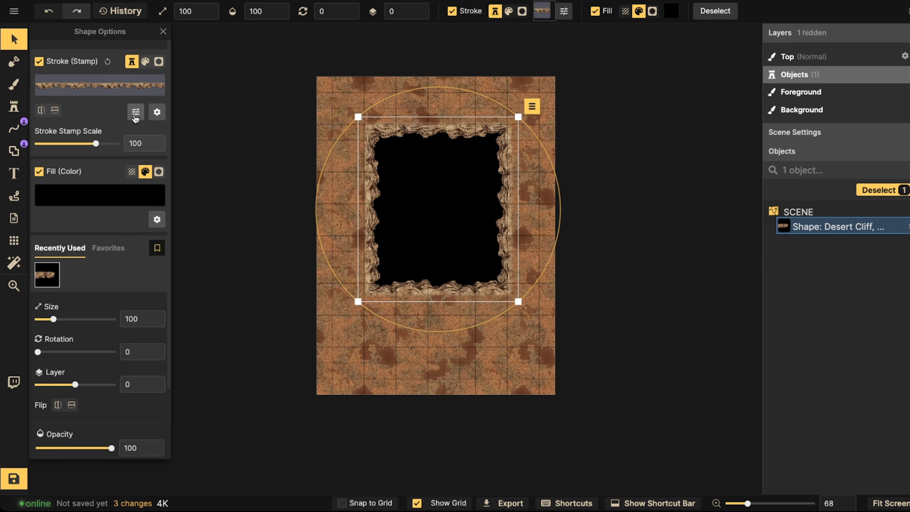
Step: Set the saturation of the rectangle's cliff stroke to 200
click(135, 112)
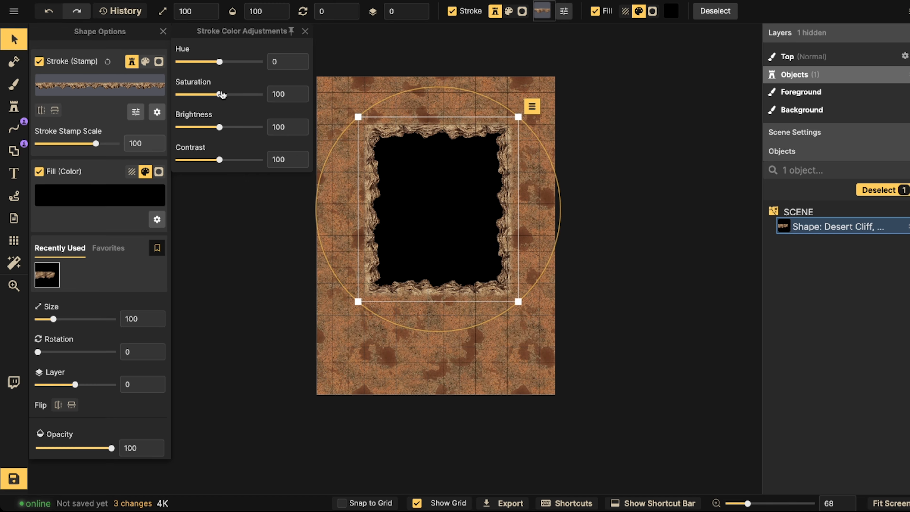
drag(221, 94, 260, 94)
click(422, 207)
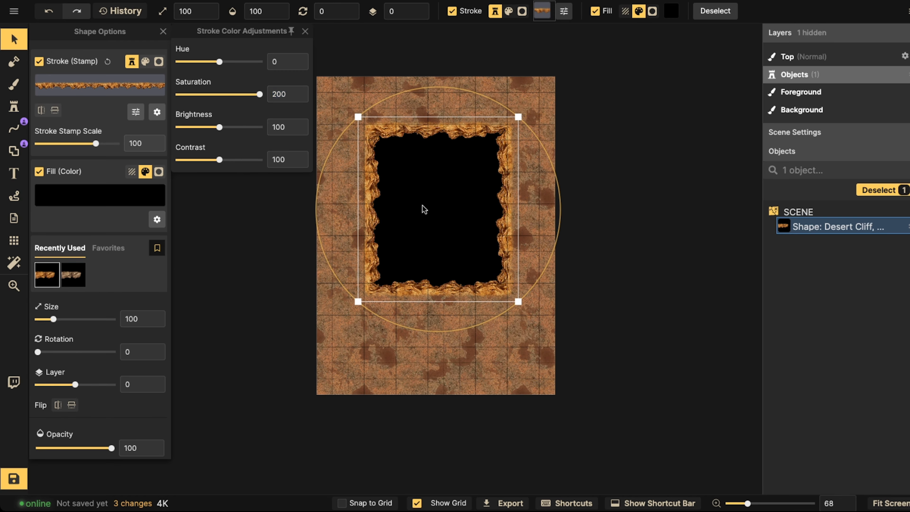
Step: Set the saturation of the rectangle's cliff stroke to 0 to make the rock grey
scroll(422, 205, up, 3)
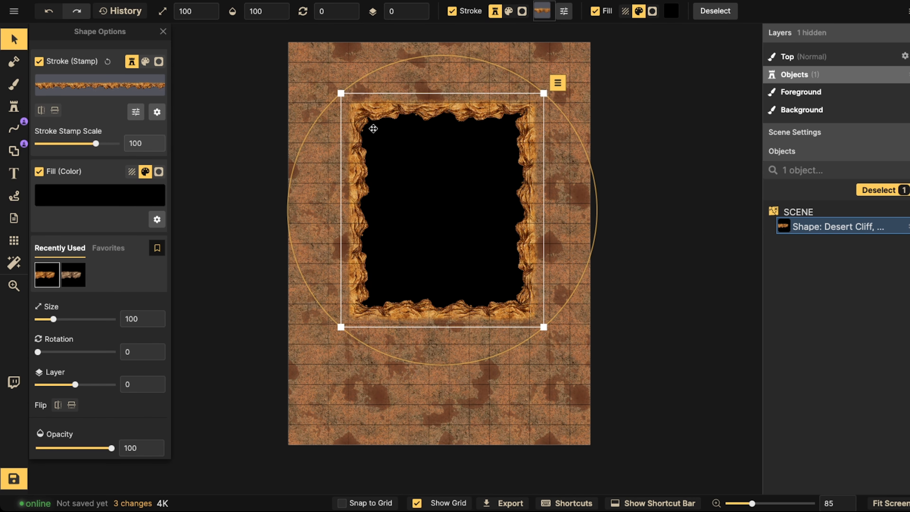
scroll(369, 145, down, 3)
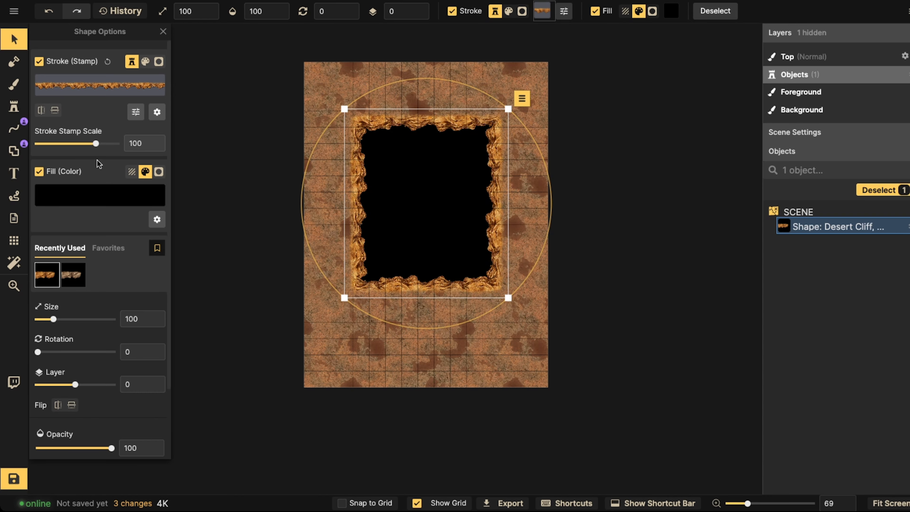
click(136, 112)
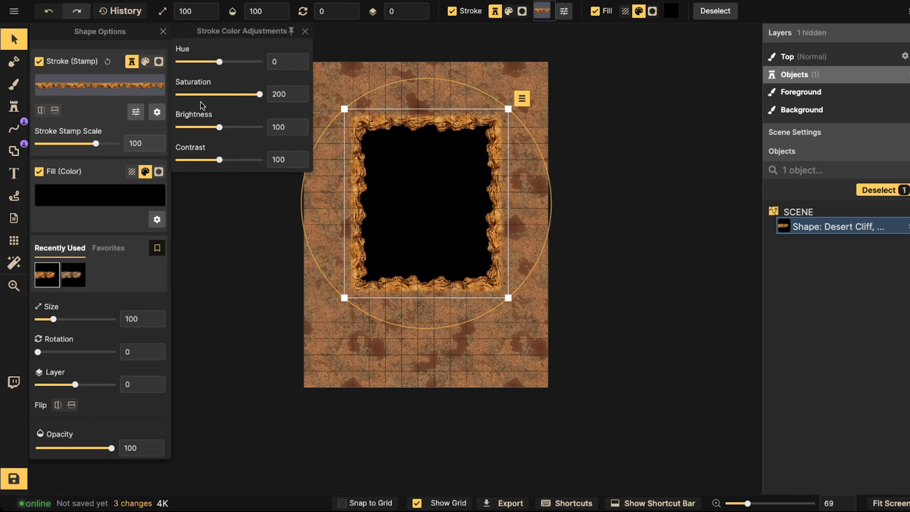
click(178, 95)
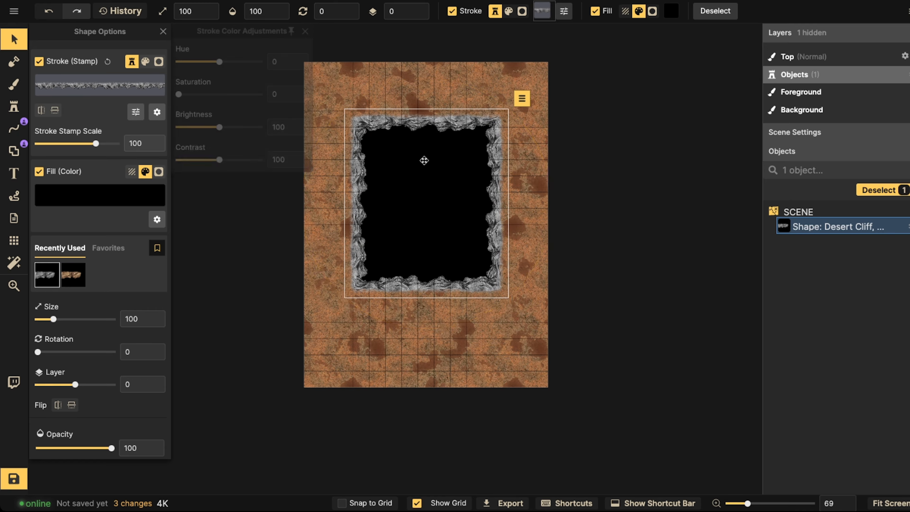
Step: Move the cliff-edged rectangle closer to the map's upper-left corner and turn on Snap to Grid
drag(422, 160, 408, 139)
scroll(373, 152, up, 3)
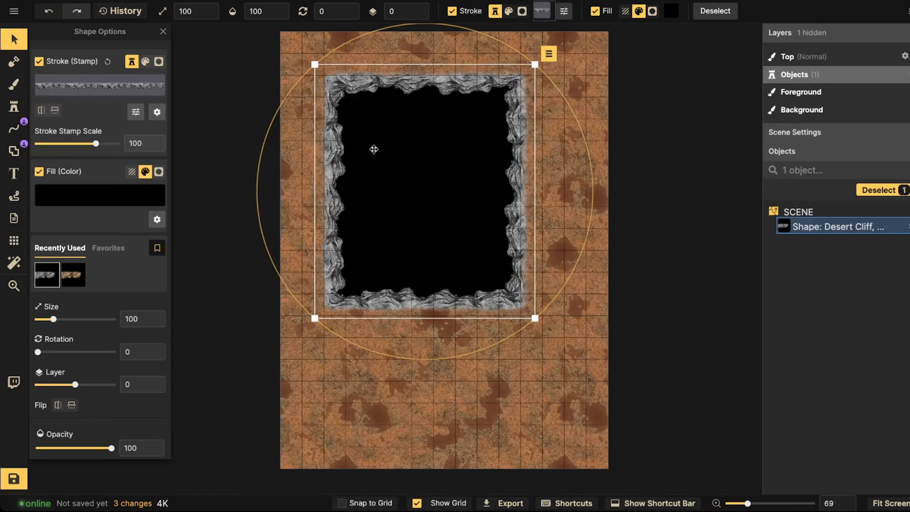
click(342, 504)
drag(448, 228, 450, 230)
scroll(437, 170, up, 4)
scroll(368, 146, down, 4)
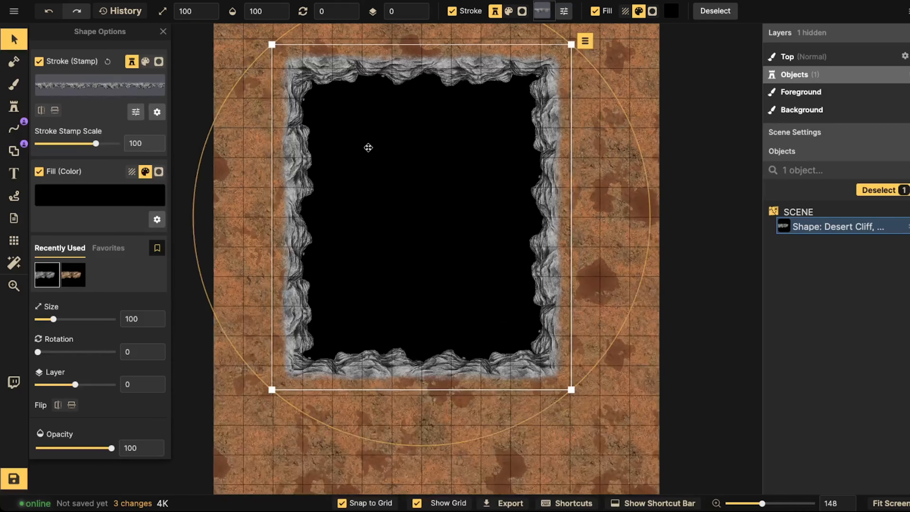
Step: Move the cliff-edged rectangle slightly so that its edges line up with the grid
drag(367, 130, 369, 250)
scroll(366, 231, up, 4)
scroll(361, 207, up, 4)
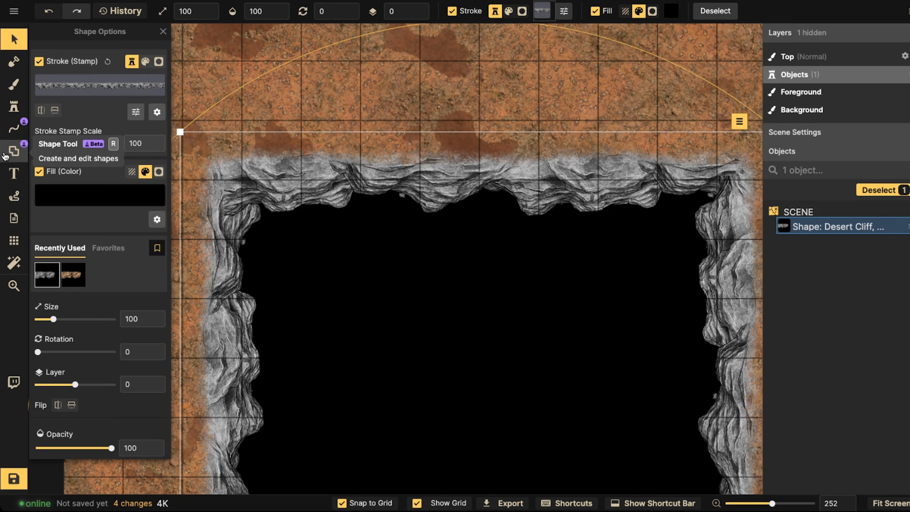
Step: Try subtracting a one-cell-wide rectangular notch from the upper edge of the cliff shape, and undo the cut
click(13, 153)
click(119, 71)
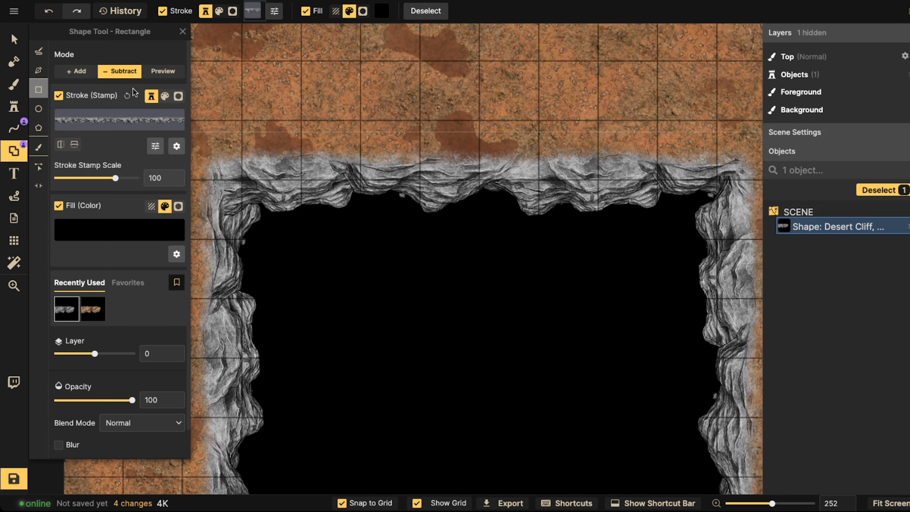
drag(361, 150, 419, 265)
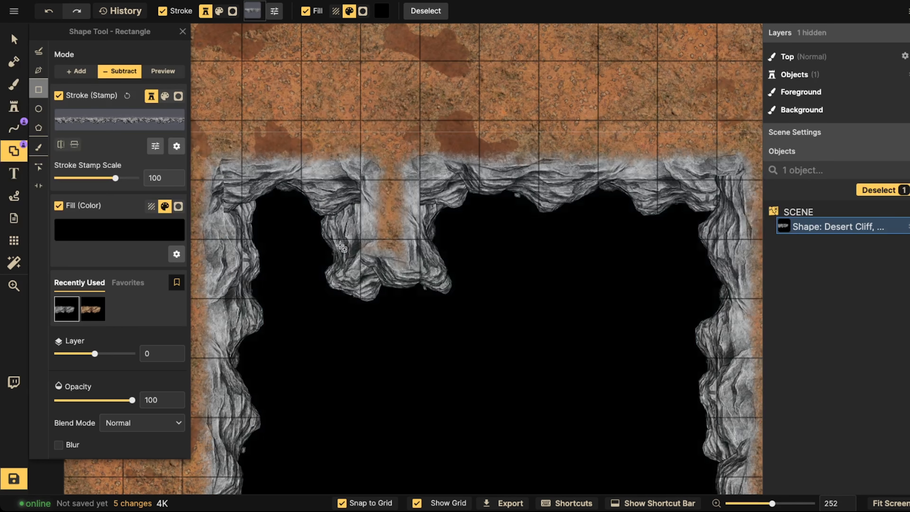
click(14, 38)
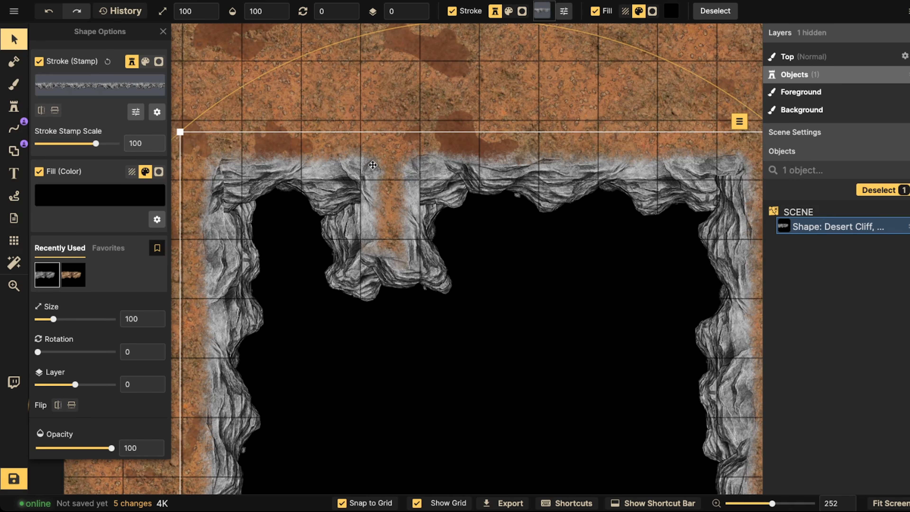
key(ctrl+z)
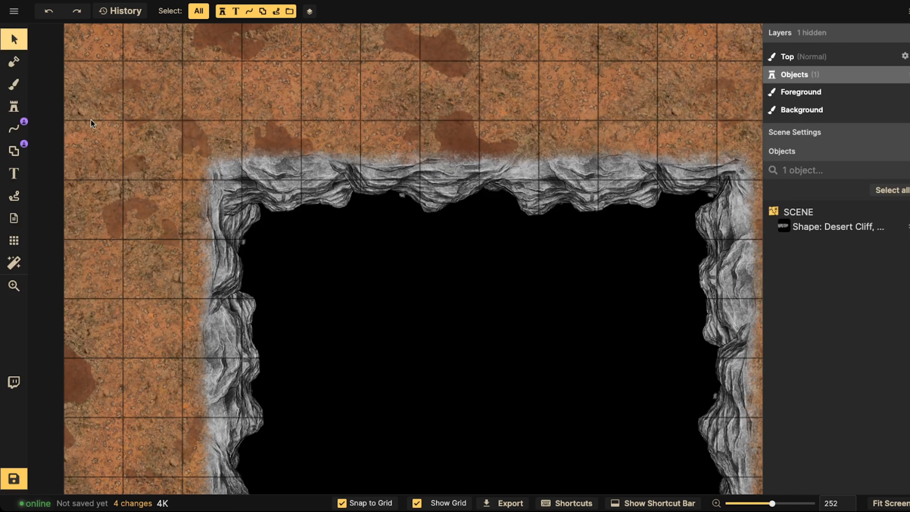
Step: Add a one-cell-wide rectangular corridor about two cells long, merged onto the upper edge of the cliff shape
click(14, 150)
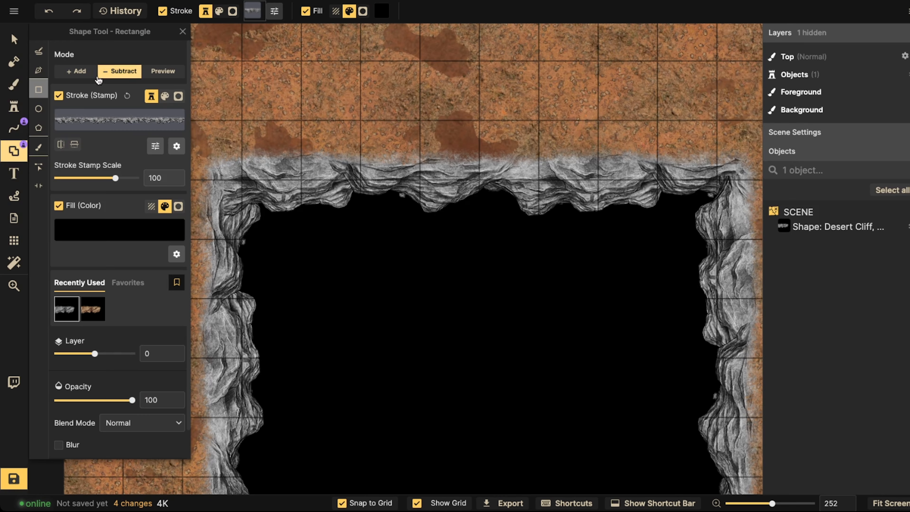
drag(388, 260, 405, 268)
drag(357, 64, 398, 201)
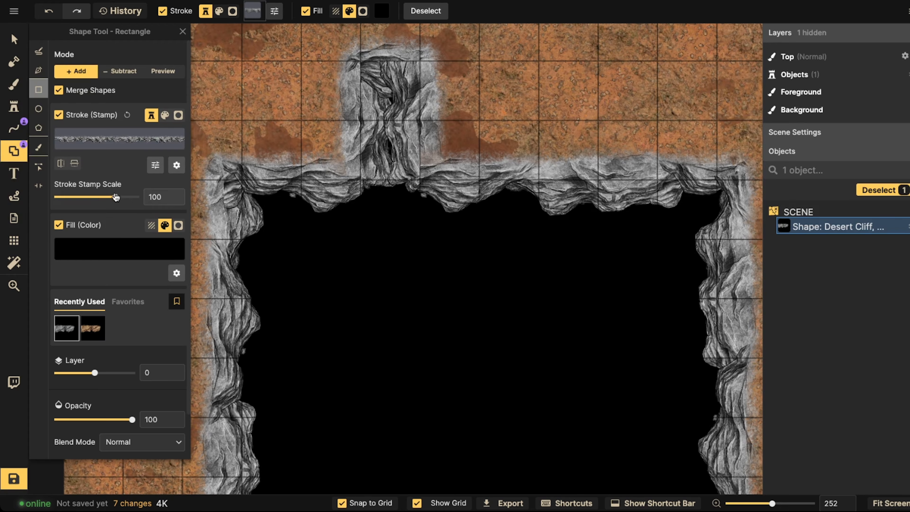
Step: Set the cliff shape's Stroke Stamp Scale to 38
drag(116, 197, 104, 196)
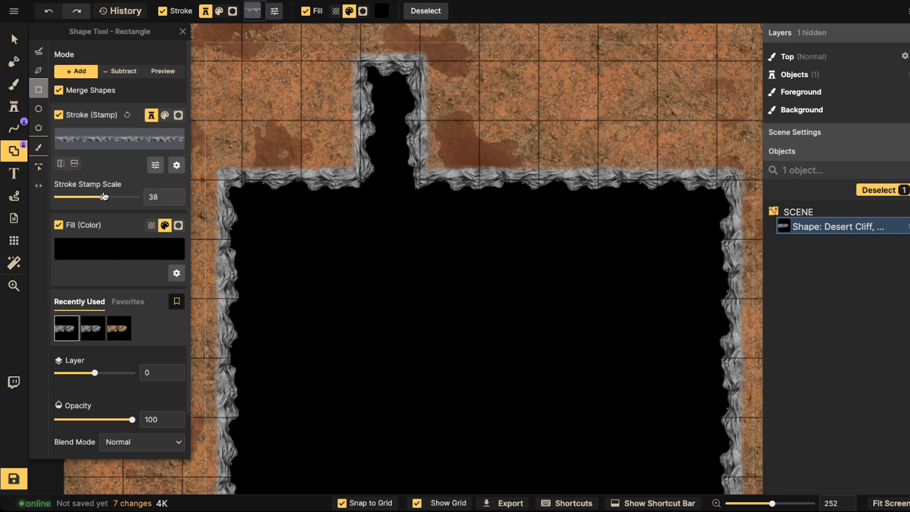
scroll(251, 204, down, 5)
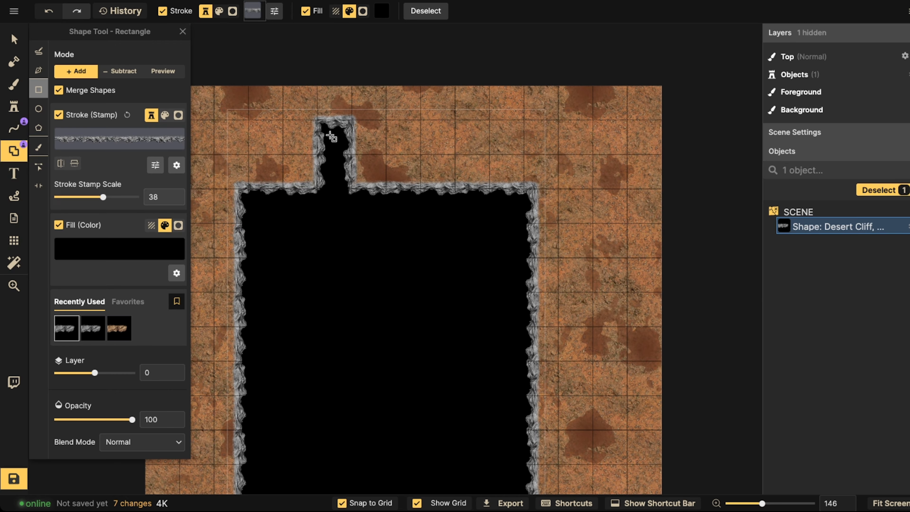
click(14, 39)
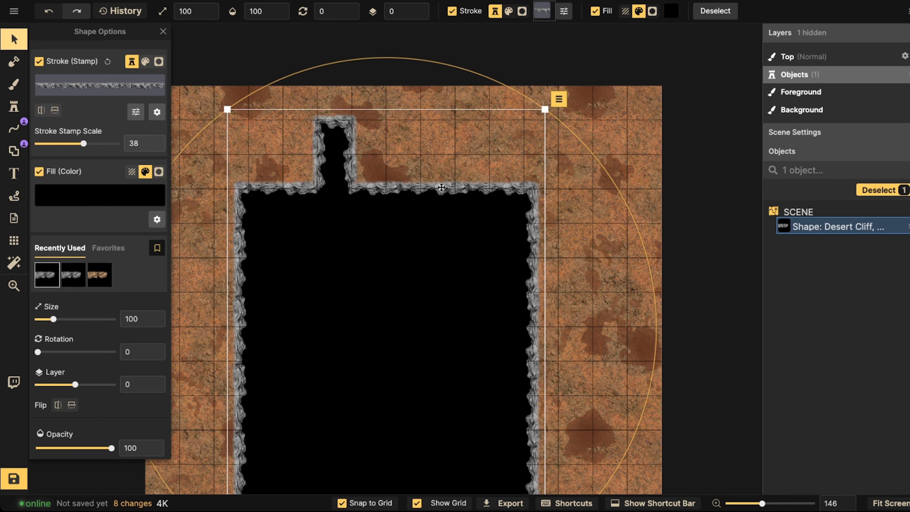
Step: Remove the narrow corridor above the cliff shape by subtracting a rectangle that covers it
click(14, 151)
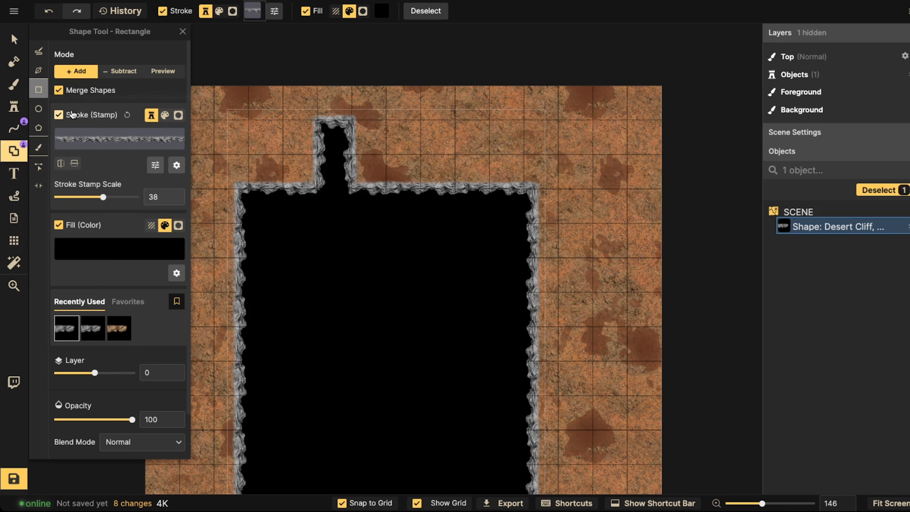
click(120, 71)
drag(300, 121, 381, 186)
scroll(292, 190, down, 5)
key(v)
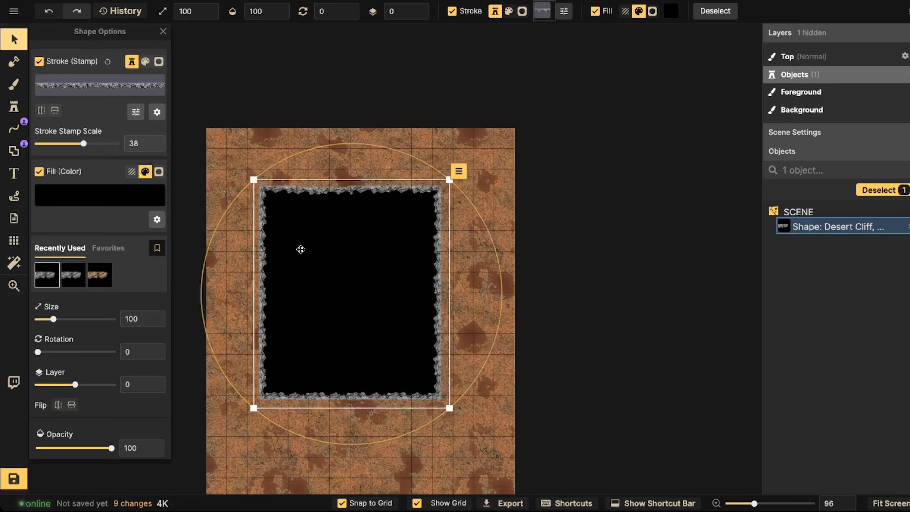
Step: Delete the cliff-edged shape and add a black-filled rectangle that extends slightly past all four edges of the map
key(Delete)
click(14, 150)
scroll(251, 182, down, 1)
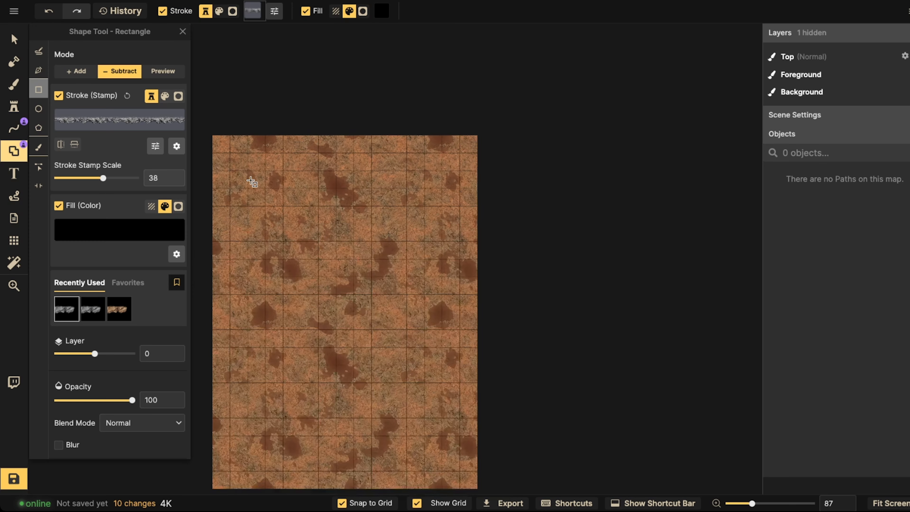
scroll(251, 181, down, 2)
drag(280, 233, 381, 213)
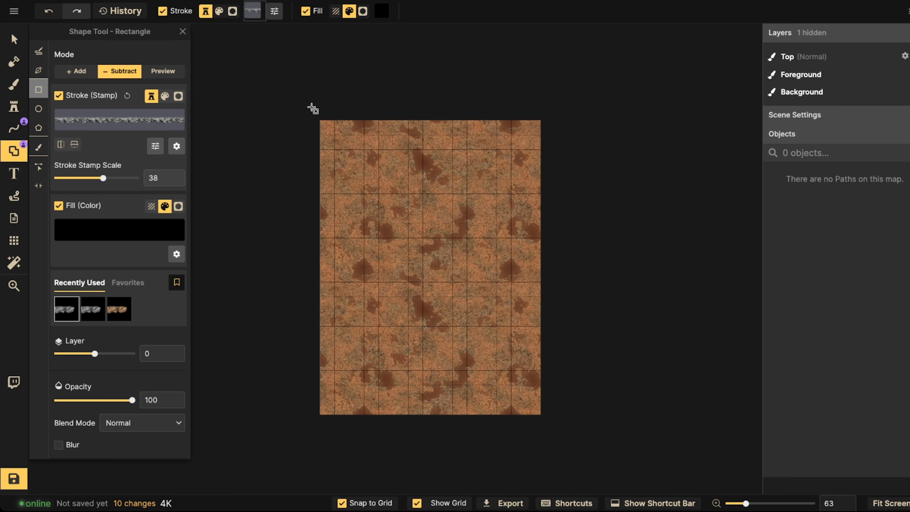
drag(311, 107, 418, 264)
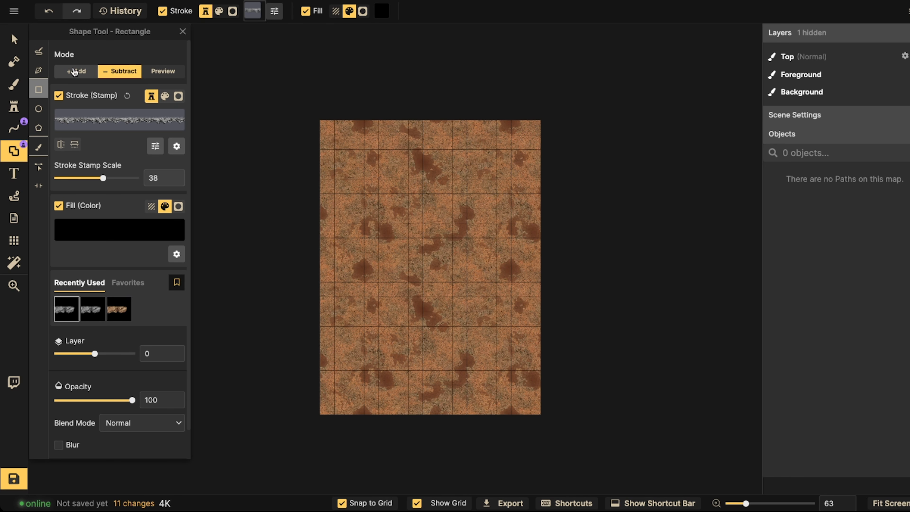
click(74, 71)
drag(307, 109, 566, 425)
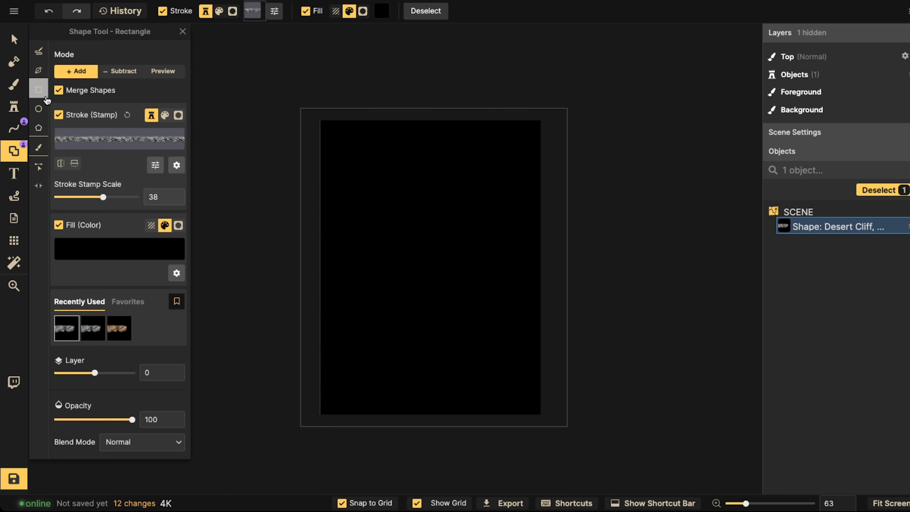
Step: Subtract a corridor from the map's lower edge and a wide domed chamber above it, using the Shape brush at size 100
click(39, 147)
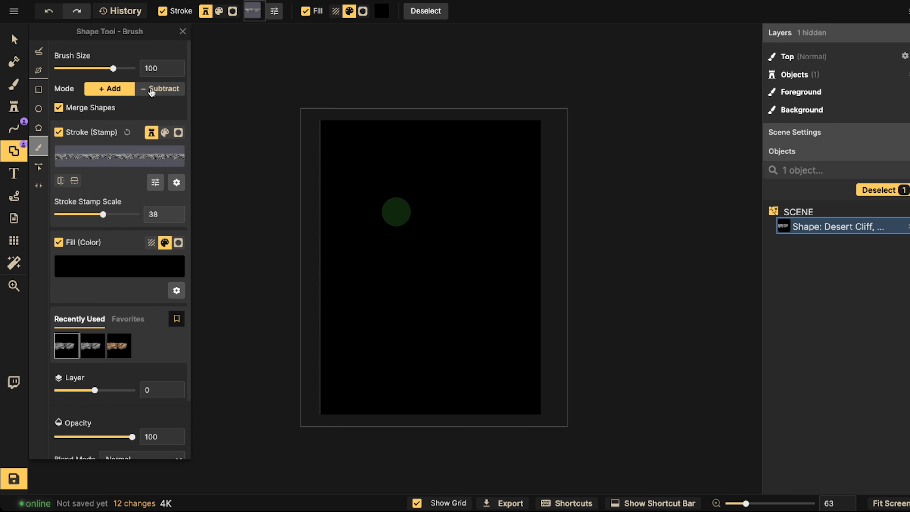
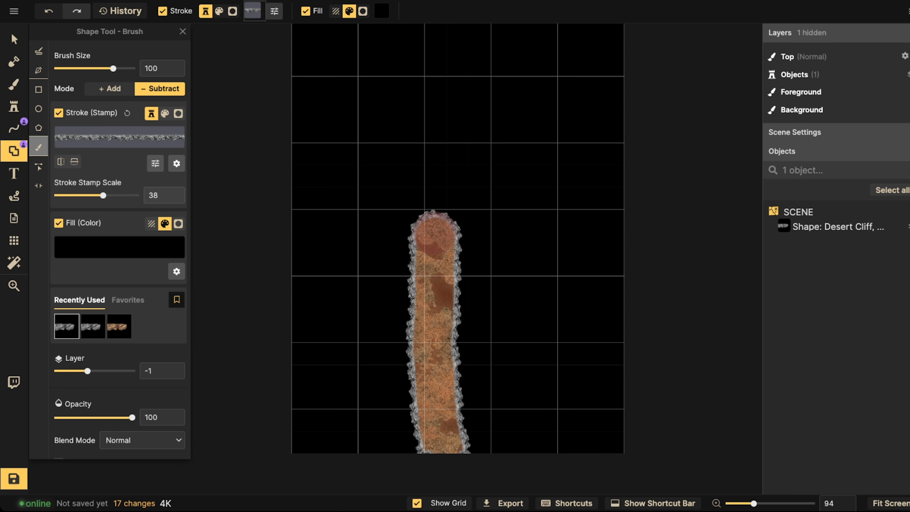
mouse_move(435, 234)
mouse_down()
mouse_move(451, 271)
mouse_move(420, 282)
mouse_move(351, 275)
mouse_move(322, 208)
mouse_move(412, 144)
mouse_move(508, 150)
mouse_move(548, 213)
mouse_move(548, 269)
mouse_move(431, 296)
mouse_move(411, 290)
mouse_move(569, 257)
mouse_move(503, 148)
mouse_move(359, 163)
mouse_move(331, 248)
mouse_up()
mouse_move(458, 176)
mouse_down()
mouse_move(361, 236)
mouse_move(467, 181)
mouse_move(459, 211)
mouse_move(501, 212)
mouse_move(484, 260)
mouse_move(509, 245)
mouse_move(426, 183)
mouse_up()
mouse_move(565, 211)
mouse_down()
mouse_move(553, 179)
mouse_move(480, 119)
mouse_move(368, 147)
mouse_move(331, 192)
mouse_up()
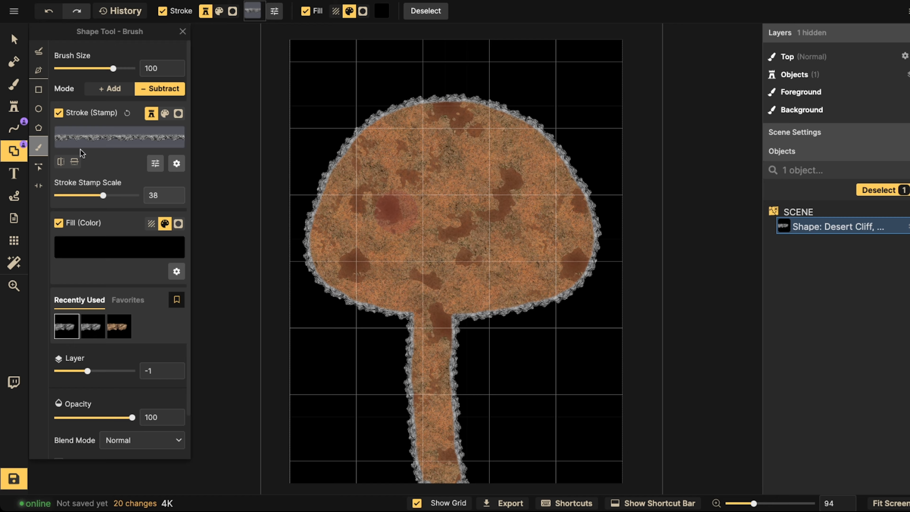
Step: Flip the cave's cliff stroke vertically and set its Stroke Stamp Scale to 52
click(75, 162)
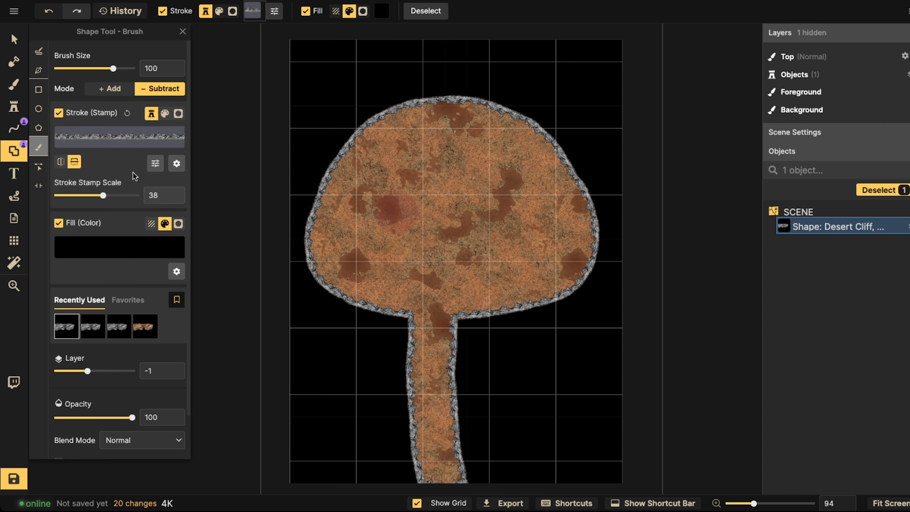
drag(103, 195, 109, 197)
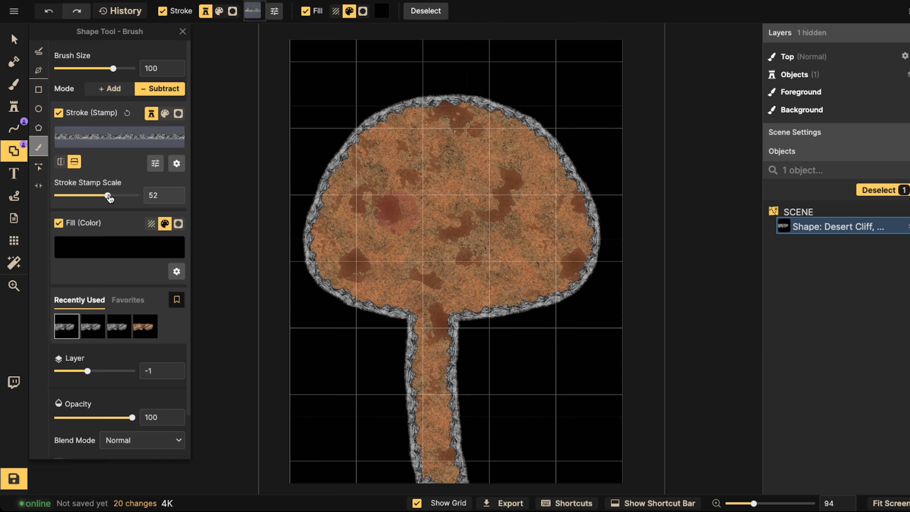
Step: Shift the cave shape slightly down on the map and nudge it a little to the left
click(14, 39)
scroll(378, 239, down, 3)
drag(383, 289, 400, 196)
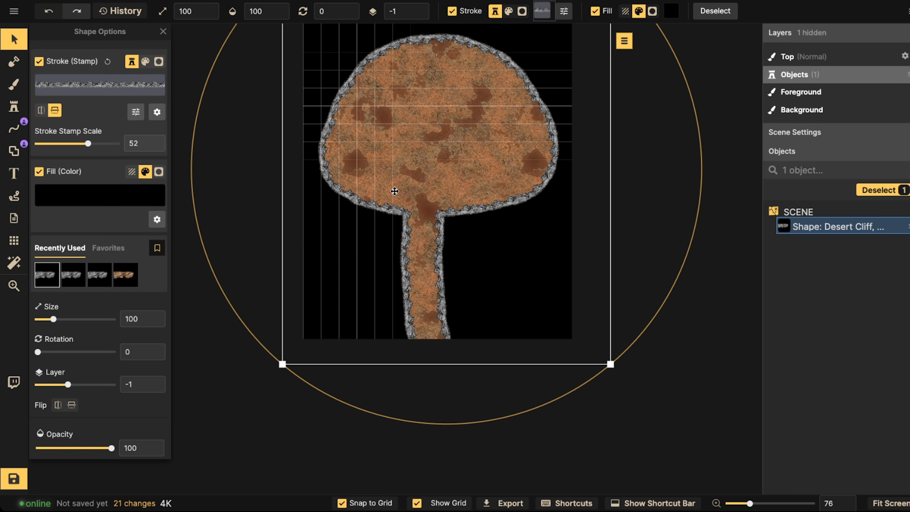
key(Left)
key(Left)
key(Left)
key(Left)
key(Left)
key(Left)
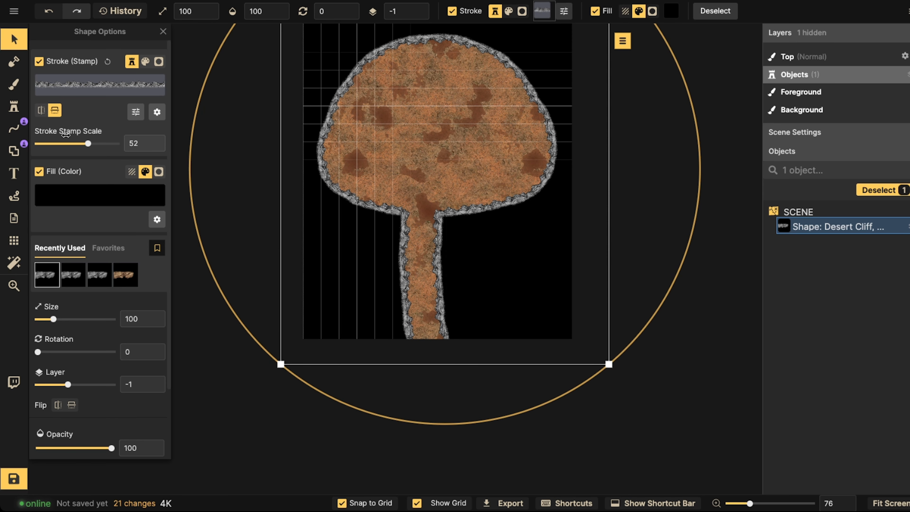
Step: Choose the Grey Ground texture from the Fantasy Battlemaps Cave set for the brush and set its Texture Scale to 56.76
click(13, 92)
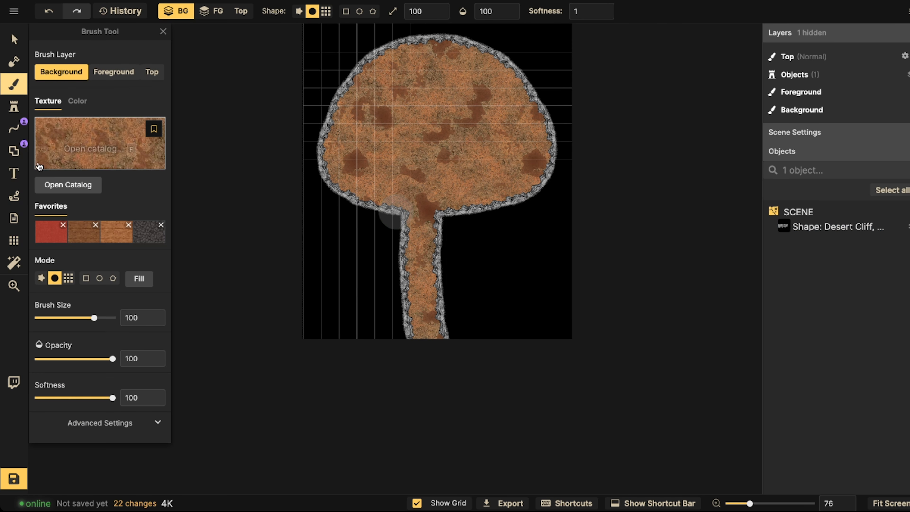
click(92, 148)
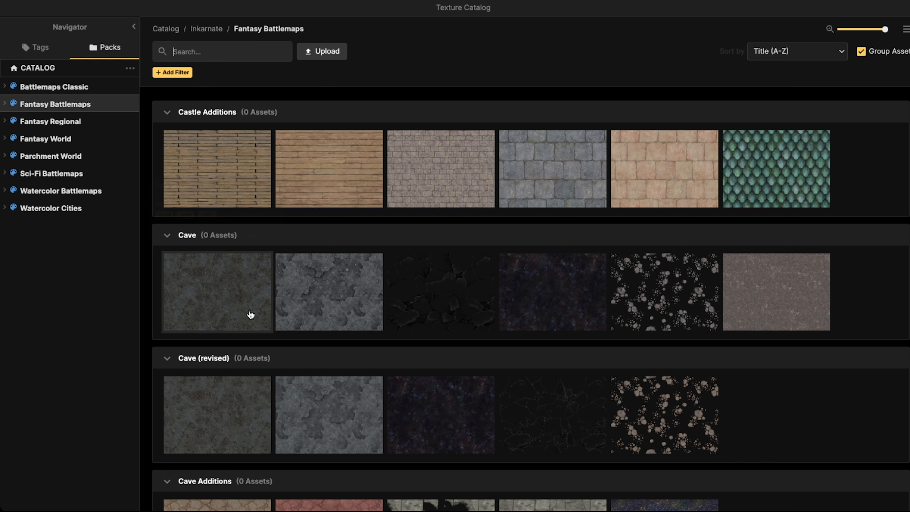
mouse_move(330, 287)
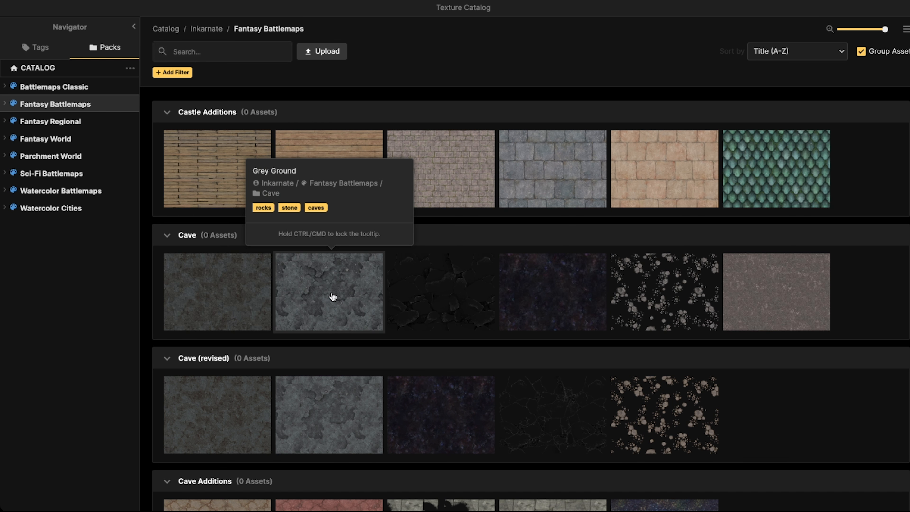
click(331, 298)
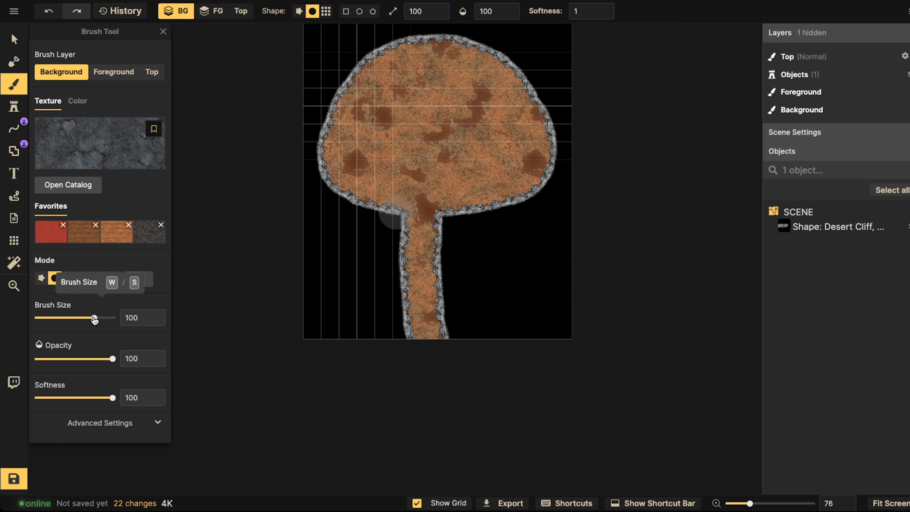
click(100, 422)
scroll(102, 339, down, 5)
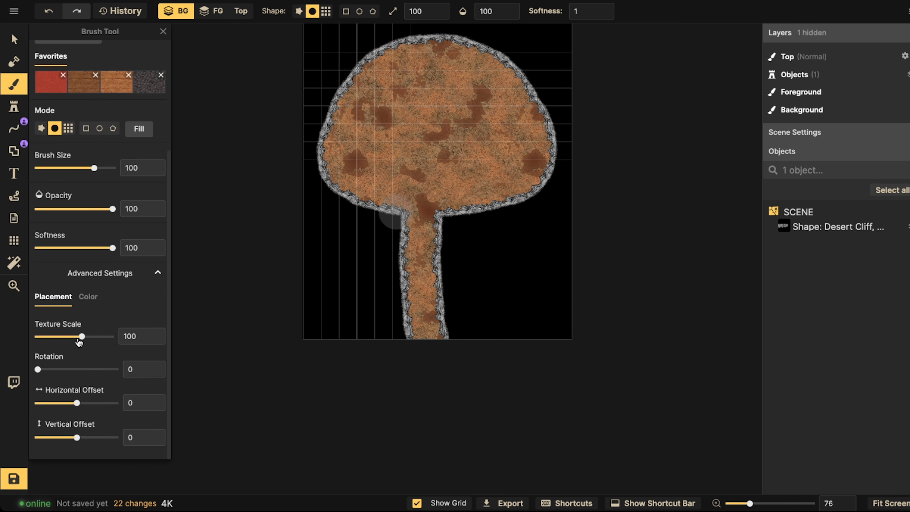
drag(79, 342, 71, 338)
Step: Fill the Foreground layer with the Grey Ground texture
click(210, 15)
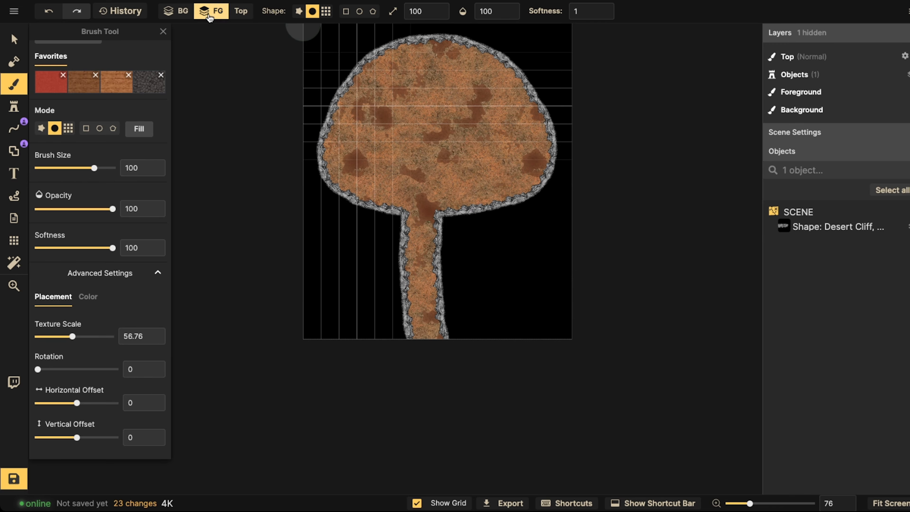
click(147, 138)
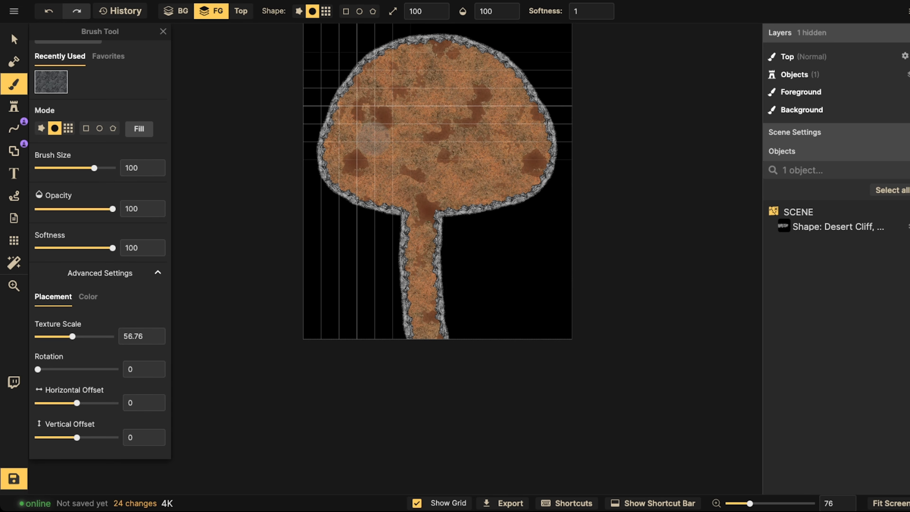
click(235, 17)
click(214, 11)
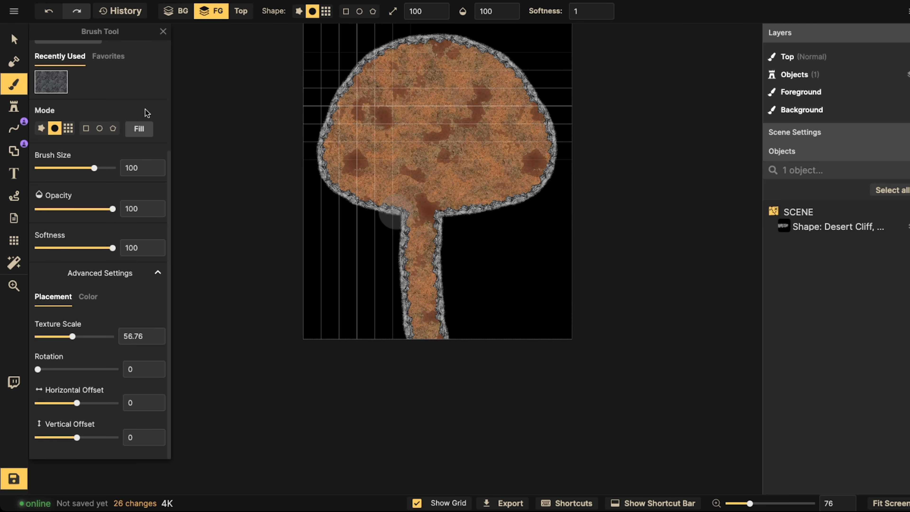
click(140, 128)
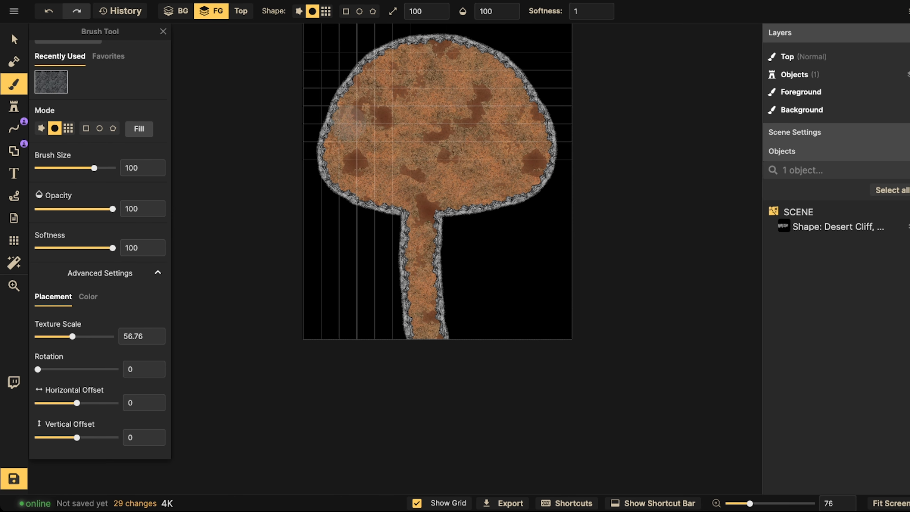
drag(406, 122, 406, 154)
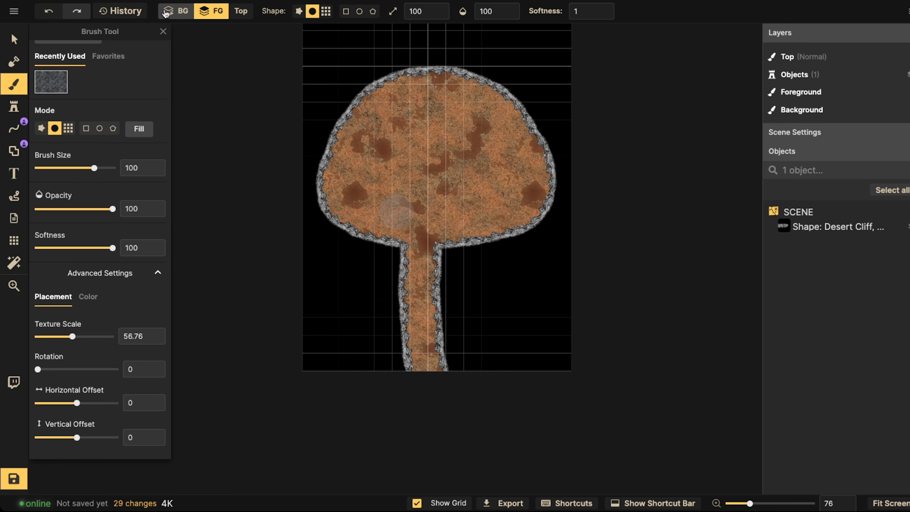
Step: Fill the Background layer with the Grey Ground texture to make the cave floor grey stone
click(175, 10)
click(139, 128)
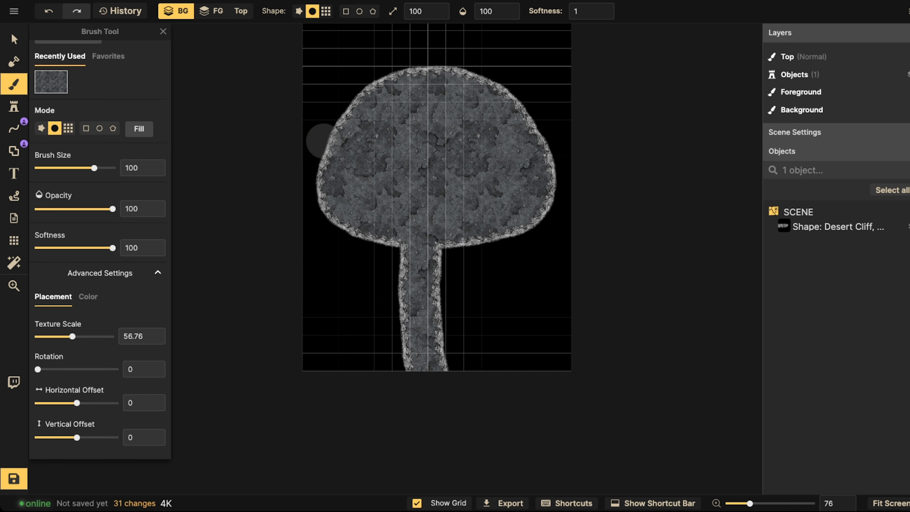
click(16, 40)
scroll(403, 198, up, 1)
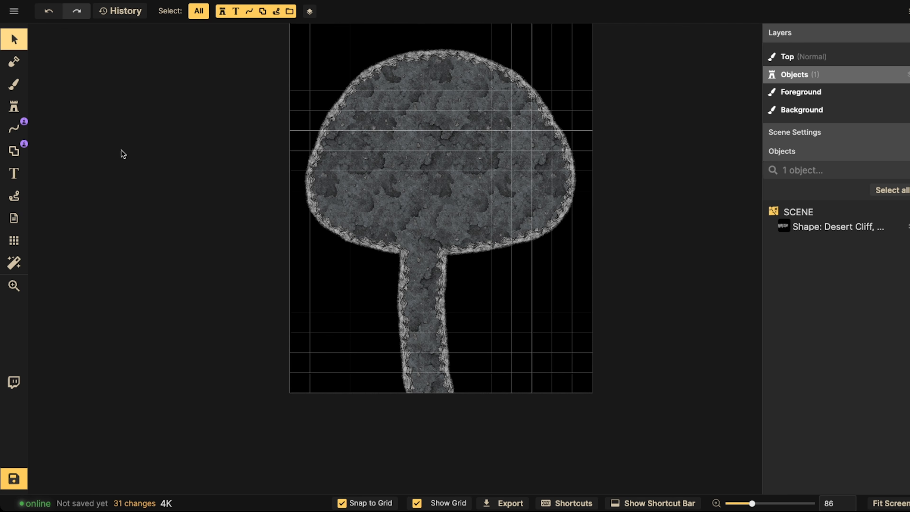
Step: Set the brush texture's Saturation to 0 and fill the Background layer with the desaturated Grey Ground texture
click(19, 84)
scroll(99, 379, down, 4)
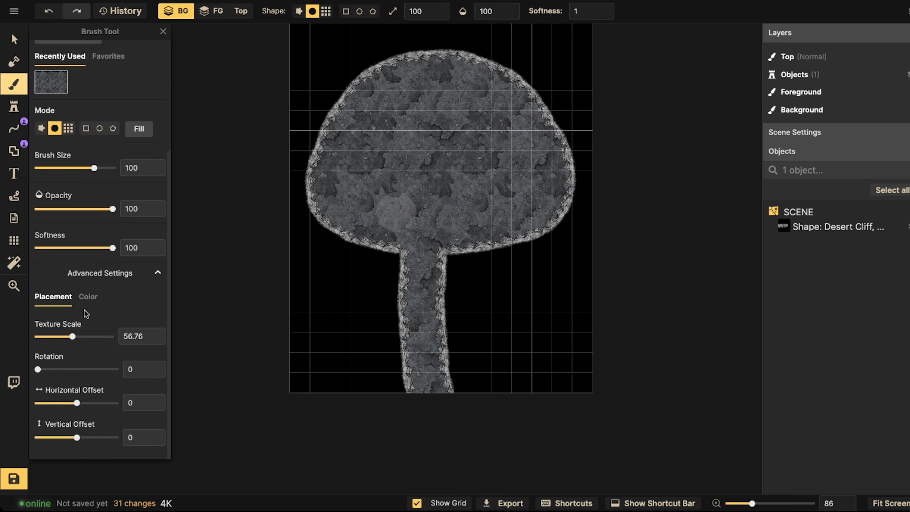
click(87, 296)
drag(77, 369, 38, 369)
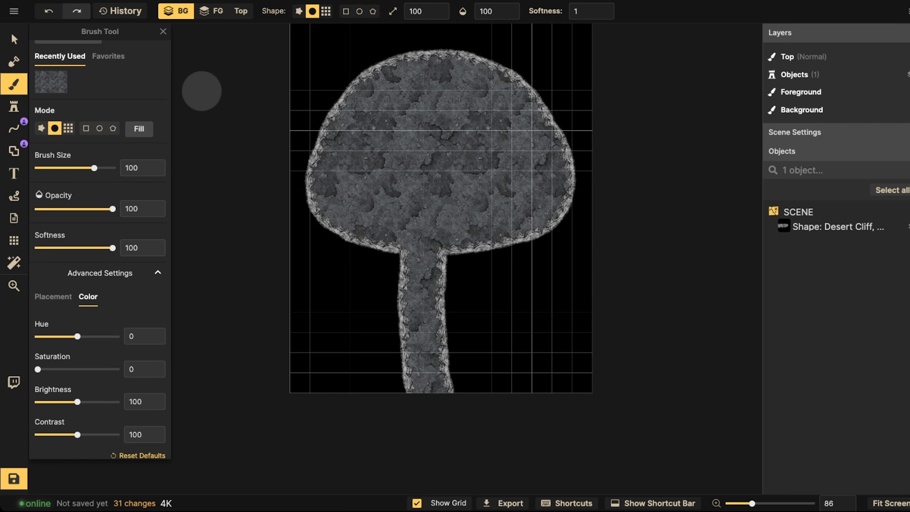
click(397, 212)
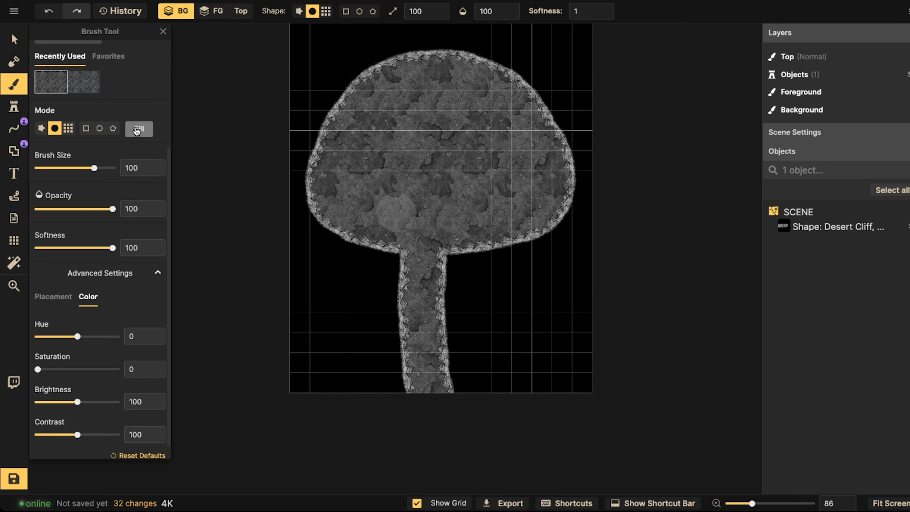
click(138, 129)
Step: Move the cave shape slightly up on the map and enlarge it to size 102
click(14, 39)
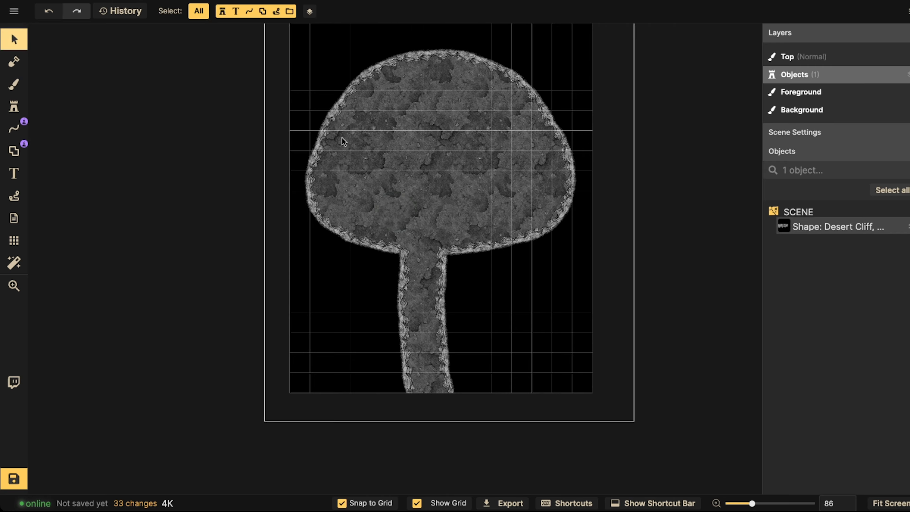
scroll(353, 179, down, 2)
click(459, 168)
drag(463, 158, 466, 141)
drag(603, 420, 612, 430)
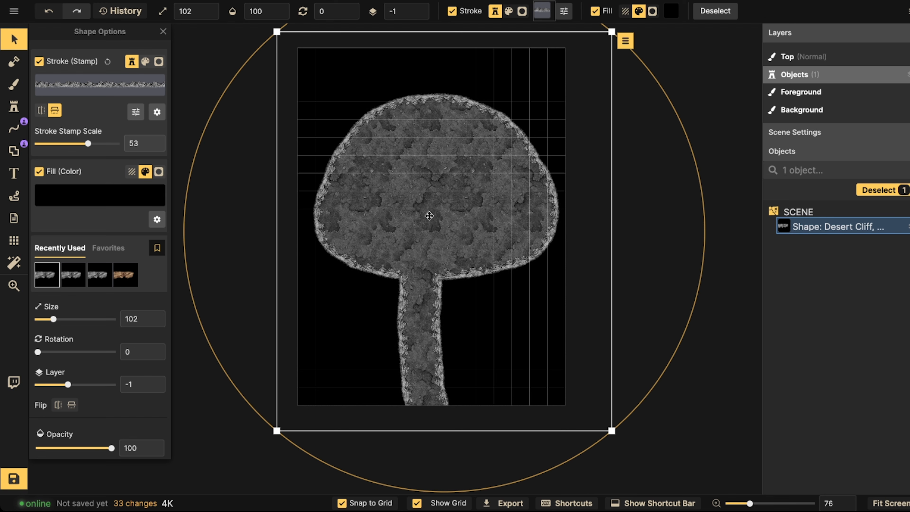
Step: Turn off Snap to Grid and nudge the cave shape slightly to the left
click(342, 503)
drag(390, 260, 387, 262)
key(Escape)
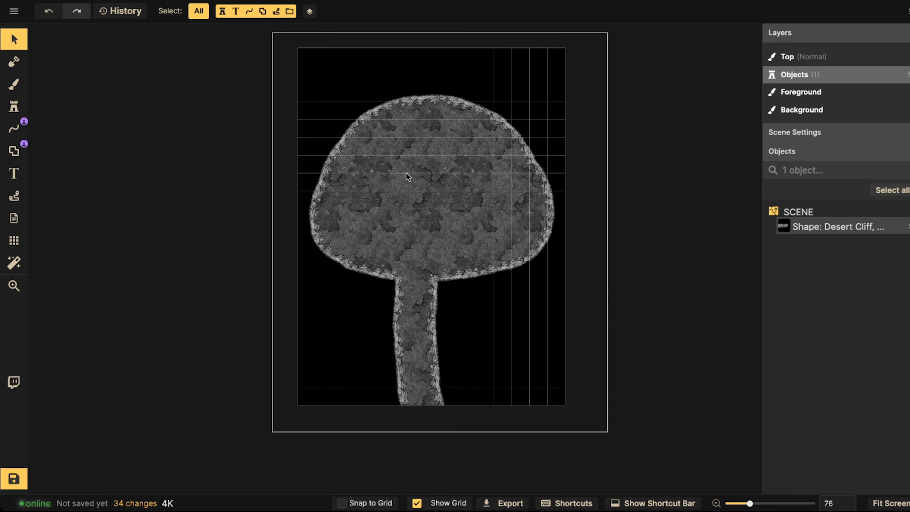
Step: Set the cave shape's Stroke Stamp Scale to 77 and nudge the shape slightly to the right
click(340, 175)
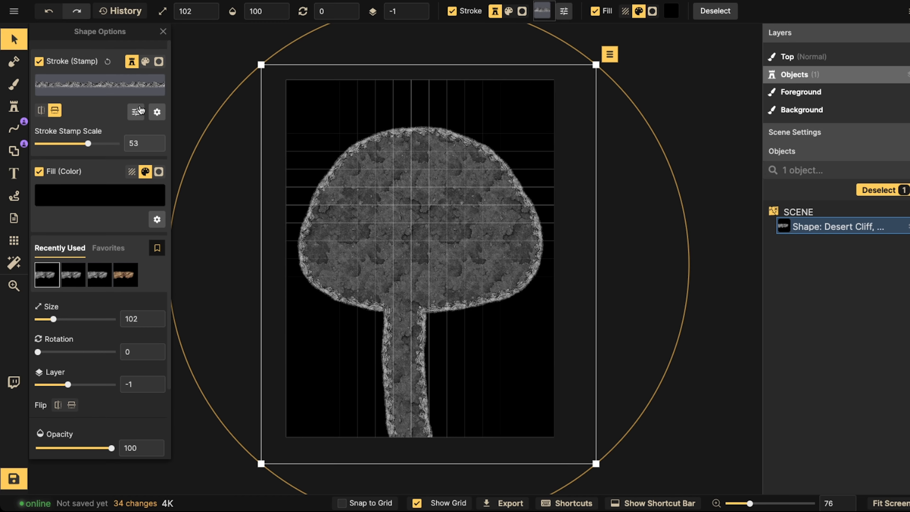
drag(88, 143, 92, 145)
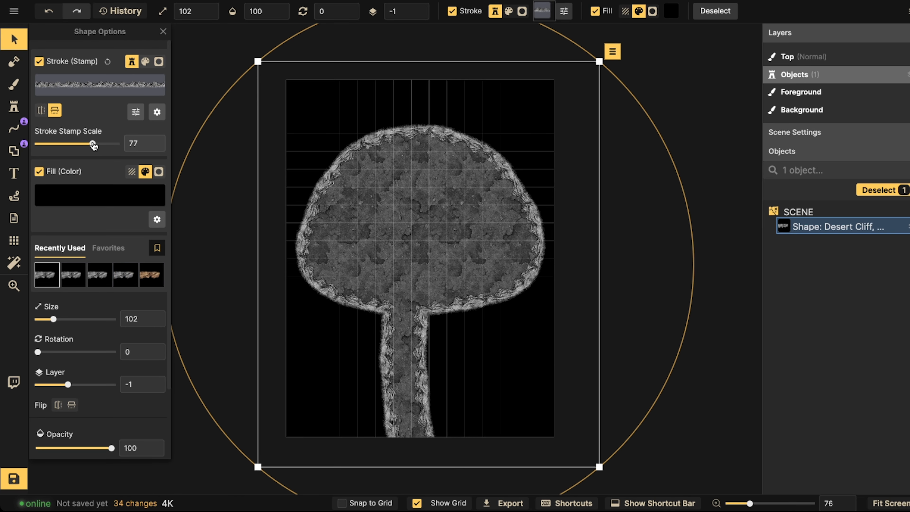
drag(417, 278, 420, 278)
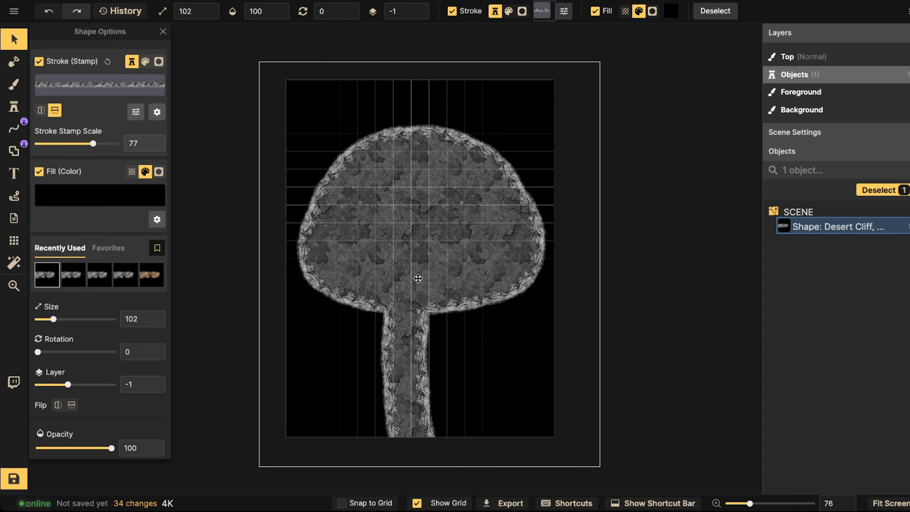
scroll(414, 205, down, 2)
scroll(370, 142, up, 3)
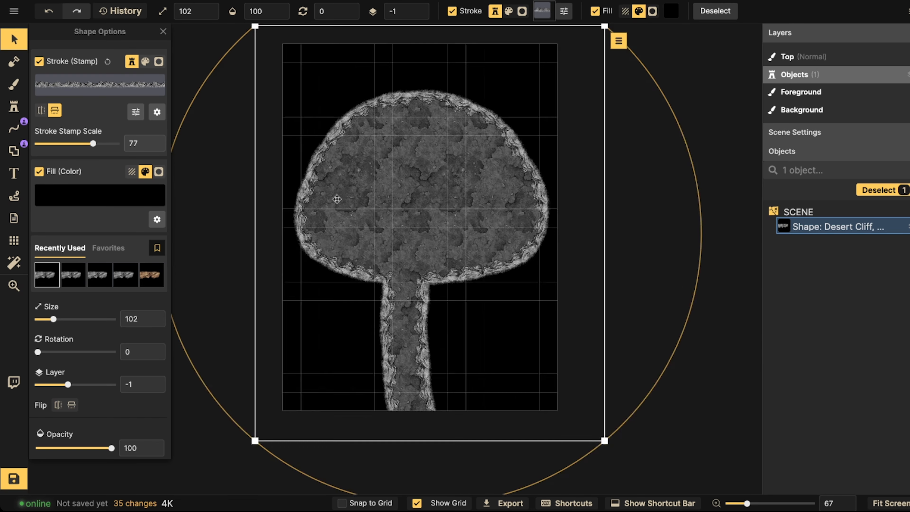
scroll(392, 300, up, 5)
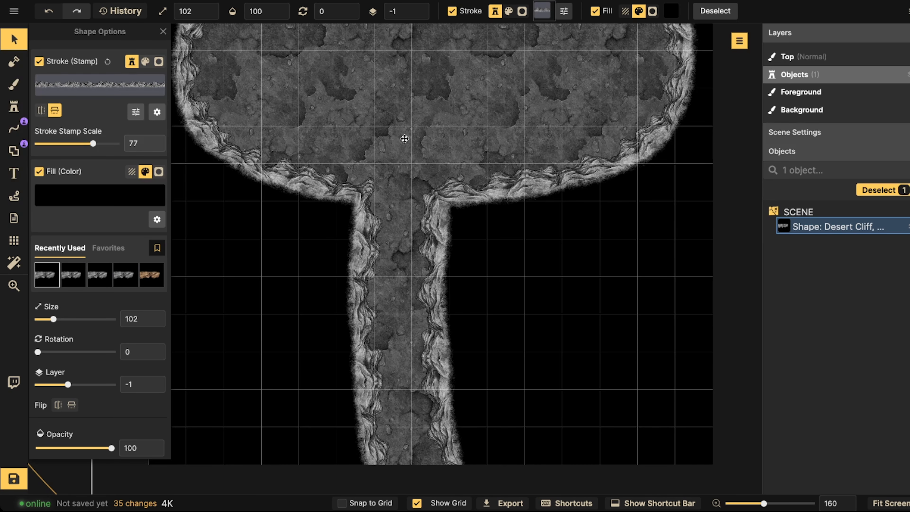
key(Escape)
Step: Draw a freehand keyhole-shaped Desert Cliff line inside the cave, starting and ending on either side of the entrance passage
scroll(400, 138, down, 2)
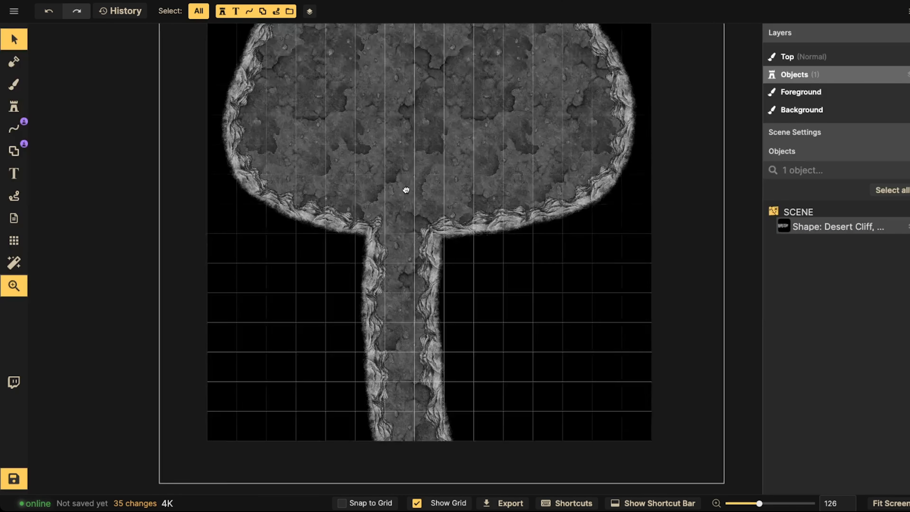
drag(406, 190, 398, 298)
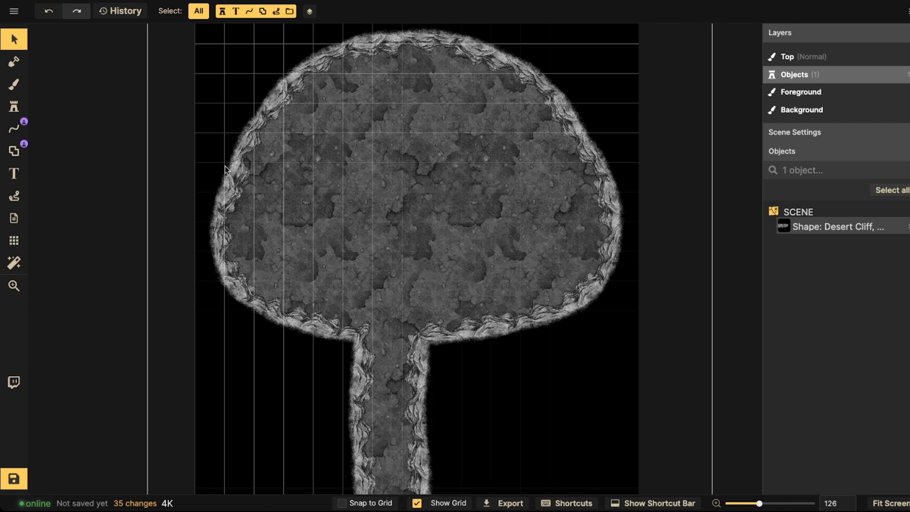
scroll(341, 244, down, 2)
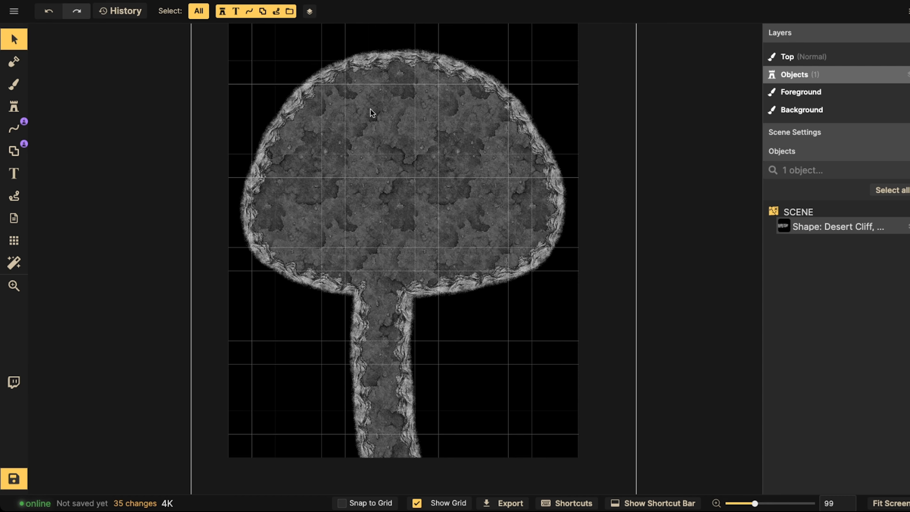
scroll(375, 159, up, 3)
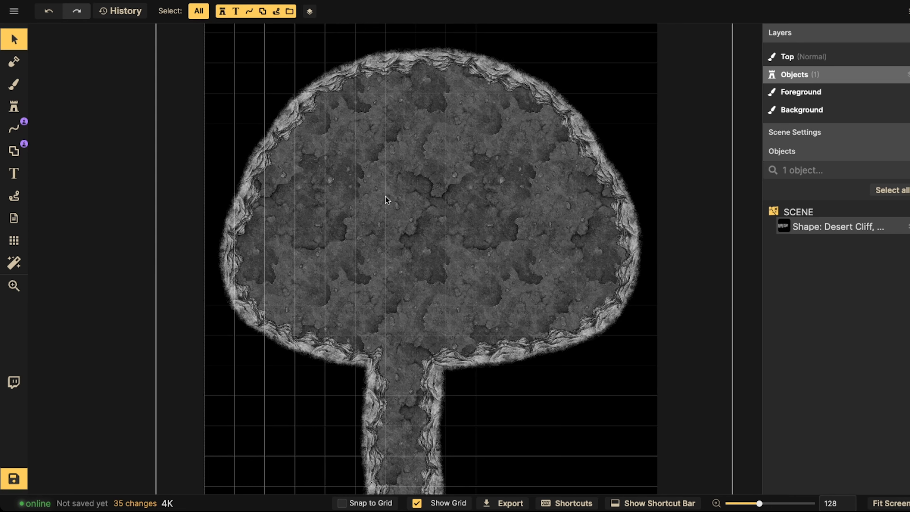
click(385, 196)
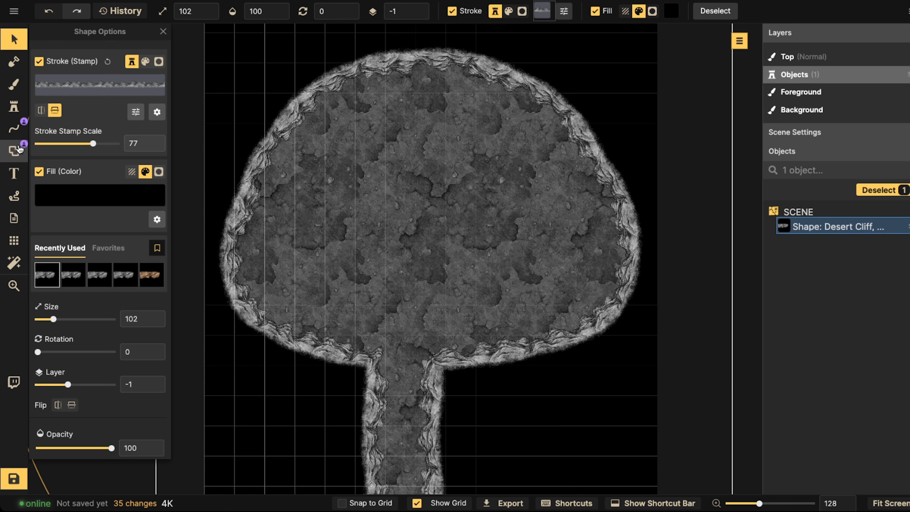
click(14, 130)
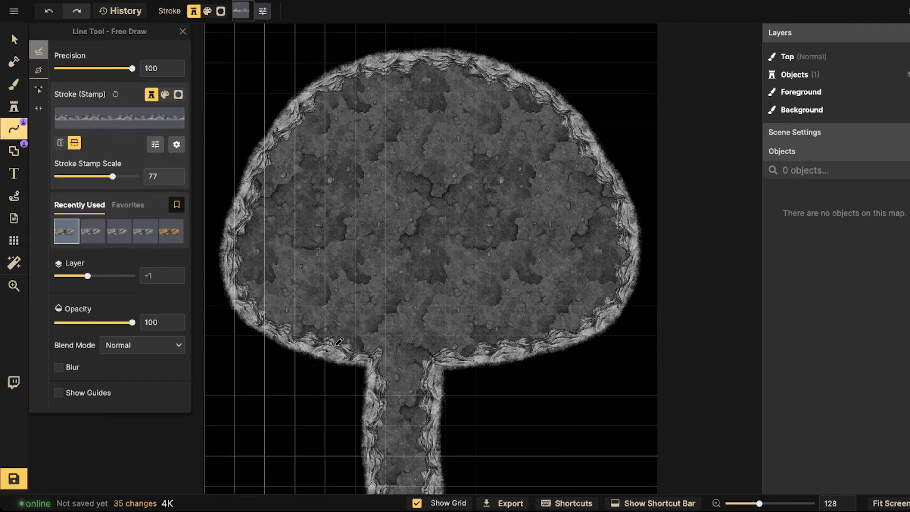
mouse_move(338, 342)
mouse_down()
mouse_move(389, 308)
mouse_move(396, 287)
mouse_move(399, 261)
mouse_move(372, 192)
mouse_move(385, 153)
mouse_move(437, 132)
mouse_move(486, 159)
mouse_move(496, 197)
mouse_move(475, 239)
mouse_move(440, 268)
mouse_move(434, 299)
mouse_move(459, 356)
mouse_up()
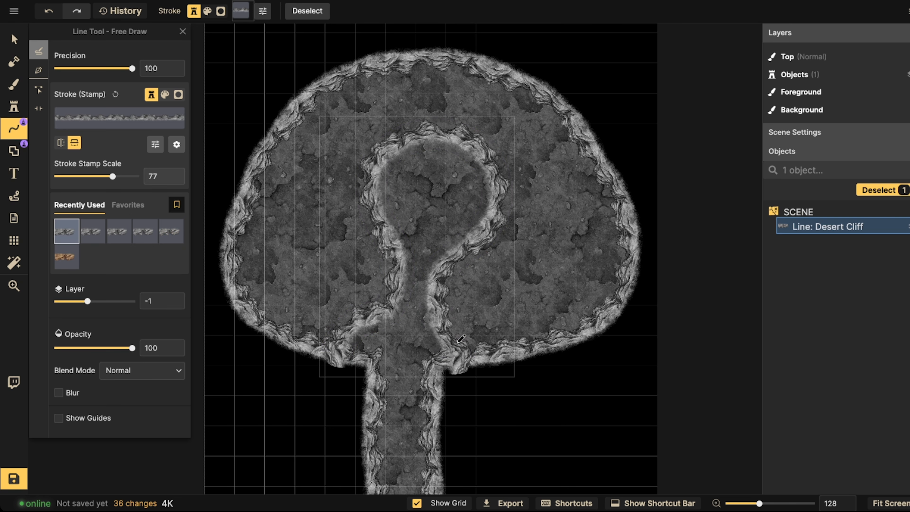
Step: Rotate the inner cliff line to 351 and shift it slightly left over the cave entrance
click(13, 38)
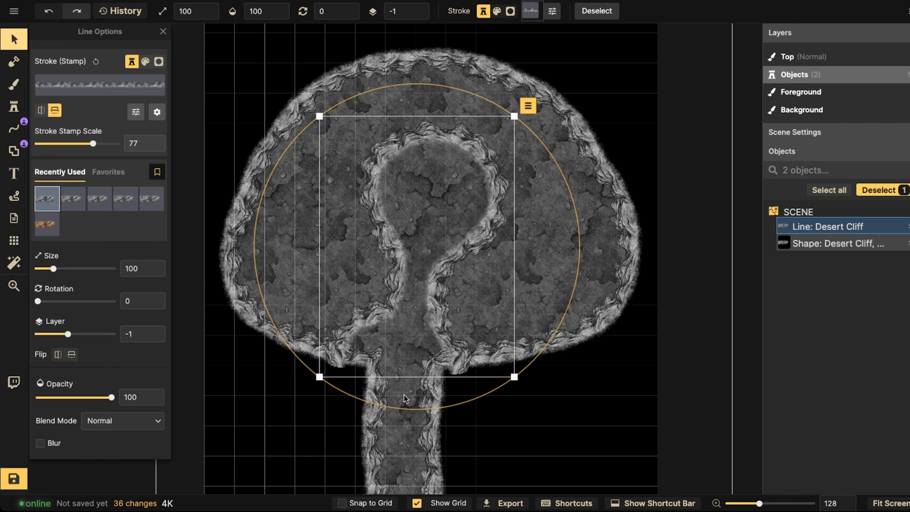
drag(378, 406, 404, 411)
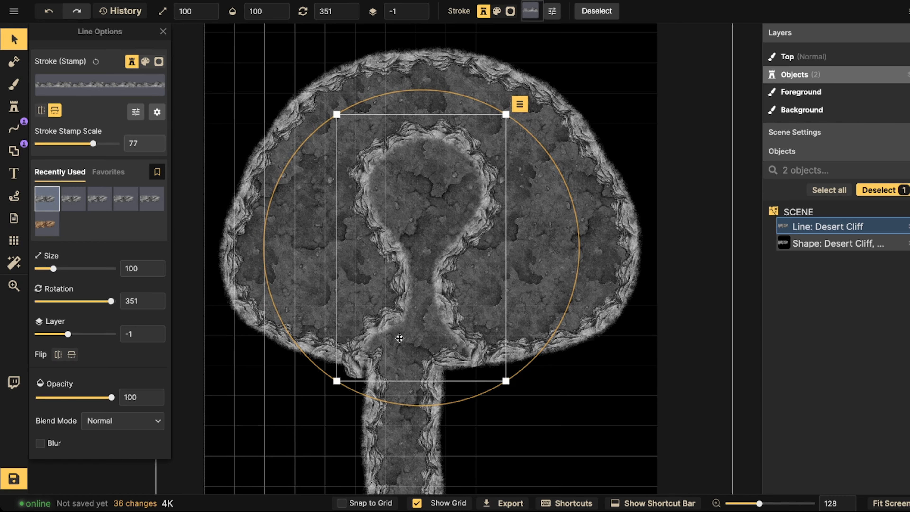
drag(396, 315, 392, 314)
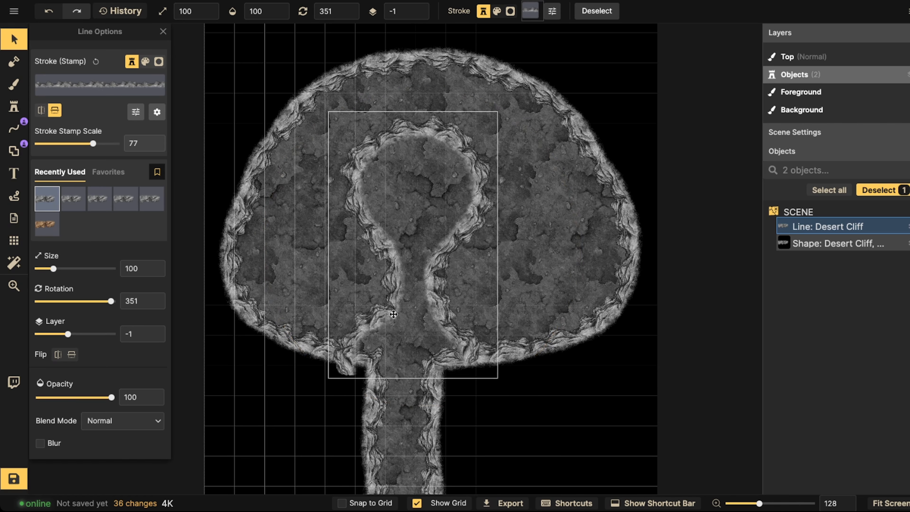
Step: Put the inner cliff line on layer -3, beneath the cave shape, and nudge it slightly left
click(419, 17)
click(418, 17)
drag(422, 204, 419, 204)
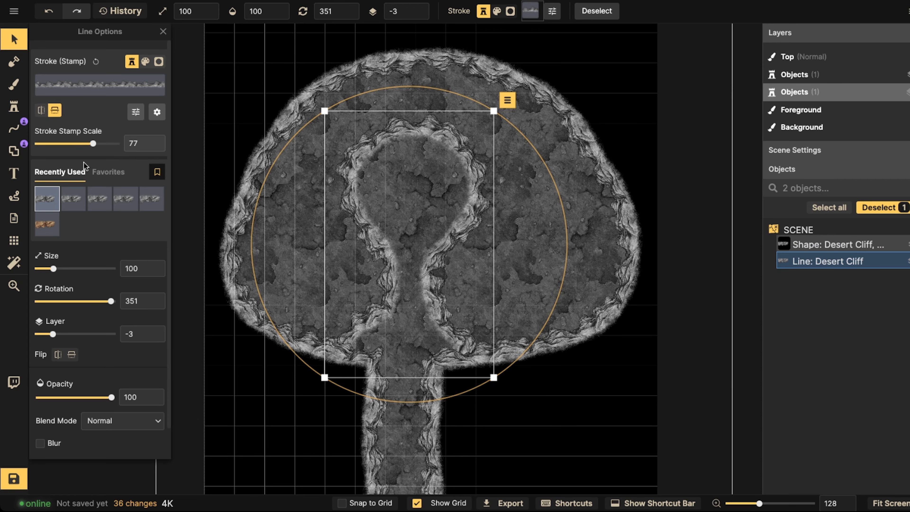
Step: Edit the inner cliff line's nodes to widen the narrow neck, moving nodes outward on both sides
click(14, 152)
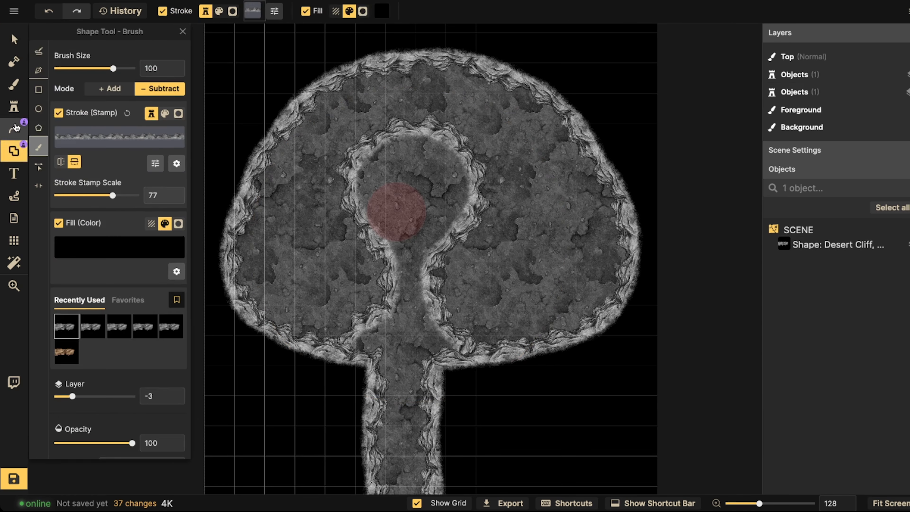
click(14, 128)
click(38, 89)
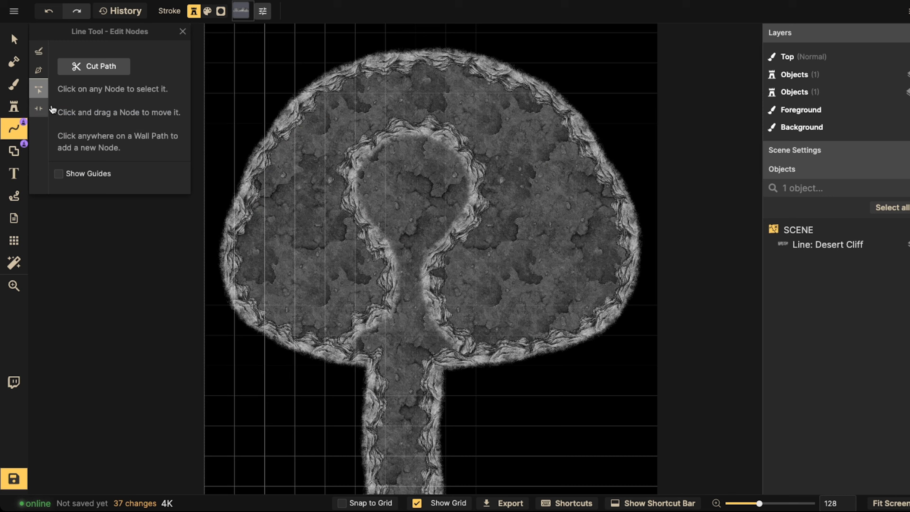
click(389, 274)
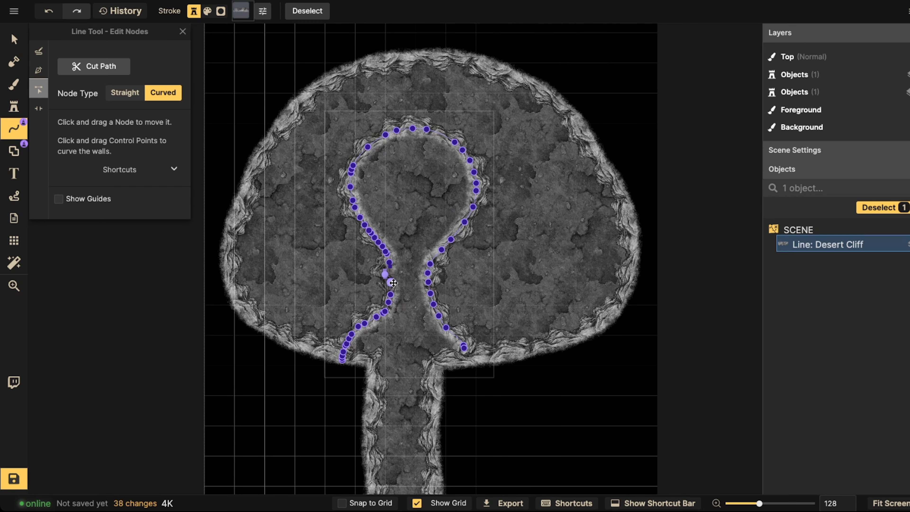
scroll(389, 274, up, 3)
drag(389, 281, 385, 283)
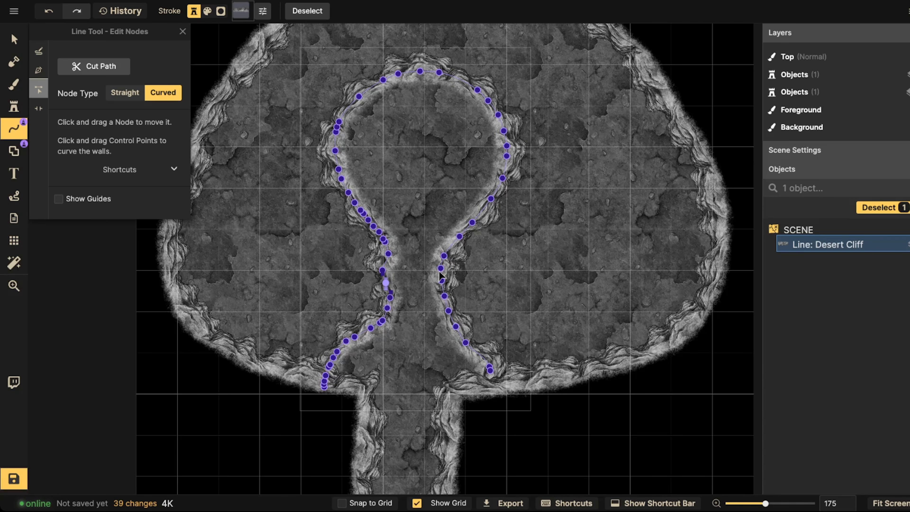
mouse_move(440, 267)
mouse_down()
mouse_move(449, 281)
mouse_move(451, 255)
mouse_up()
drag(458, 329, 462, 329)
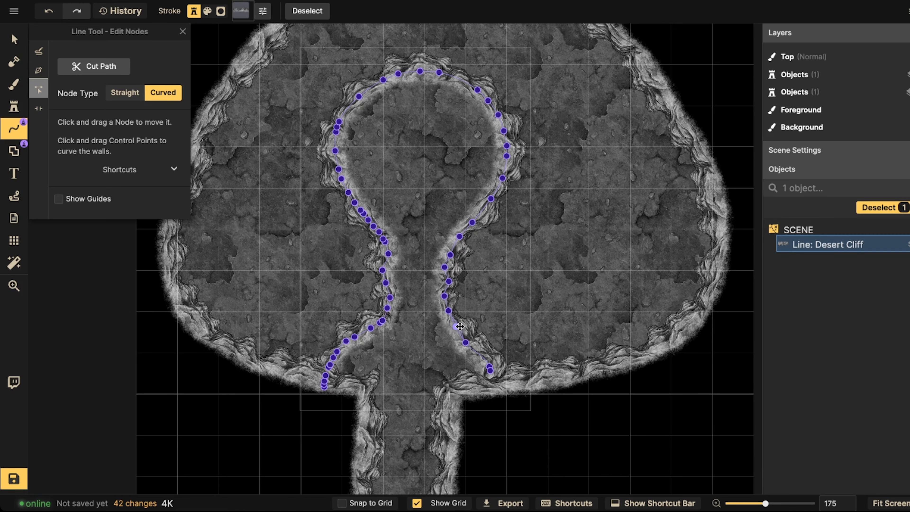
drag(444, 296, 450, 296)
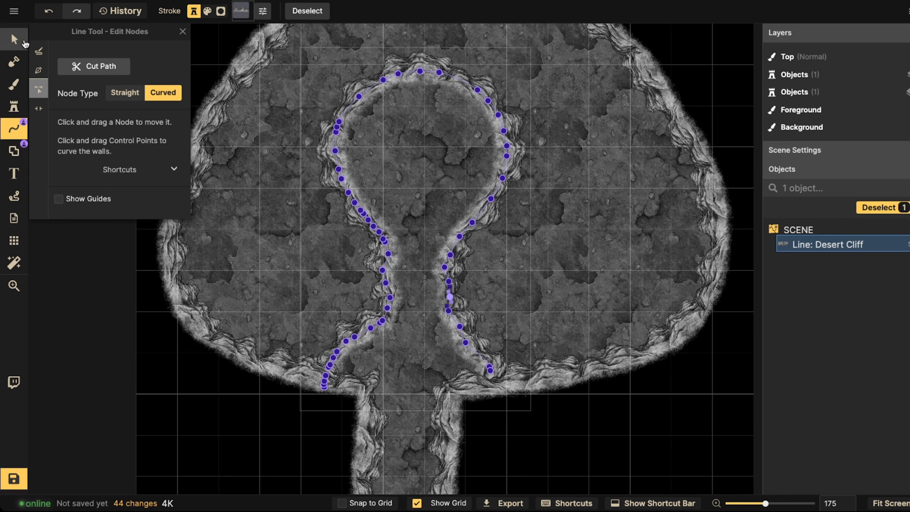
Step: Set the inner cliff line's Stroke Stamp Scale to 52 and reposition the line slightly lower at the entrance
click(14, 40)
scroll(396, 202, down, 3)
drag(396, 202, 392, 205)
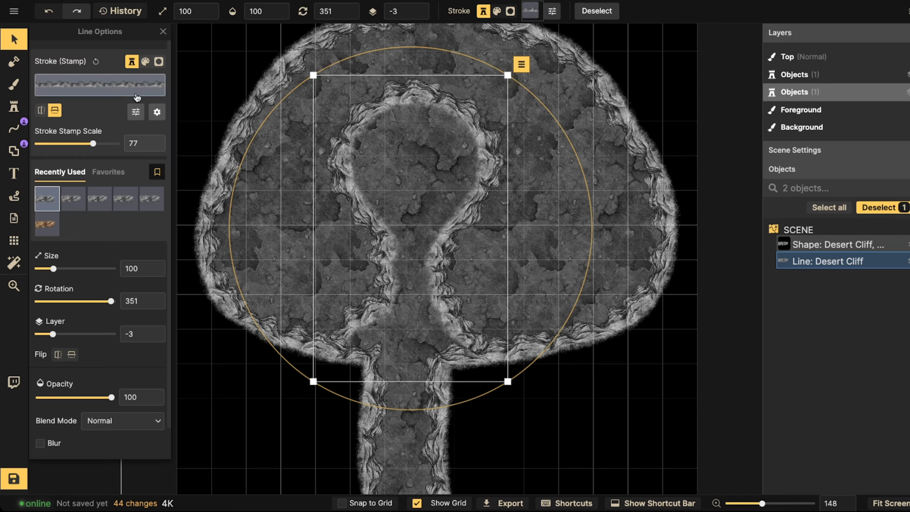
drag(92, 144, 87, 147)
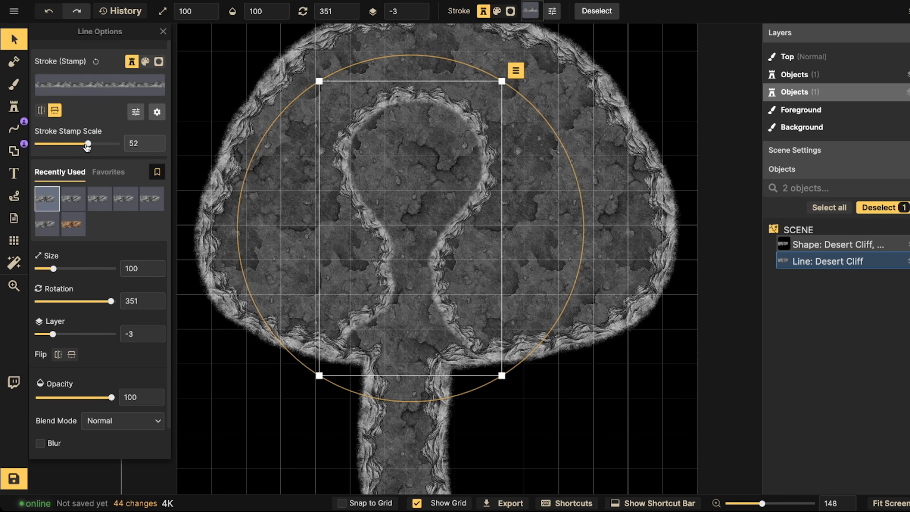
drag(384, 230, 383, 238)
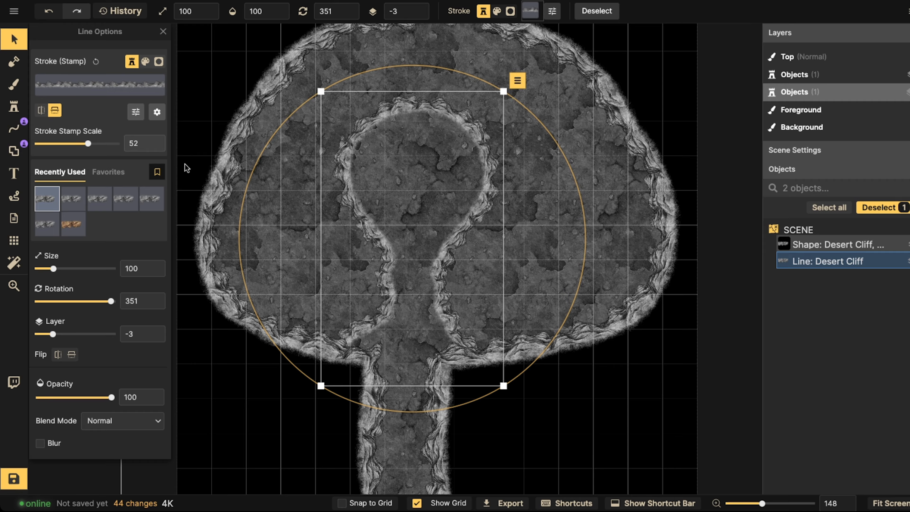
Step: Search the texture catalog for "fey" and choose the green fey texture for the background brush
click(23, 89)
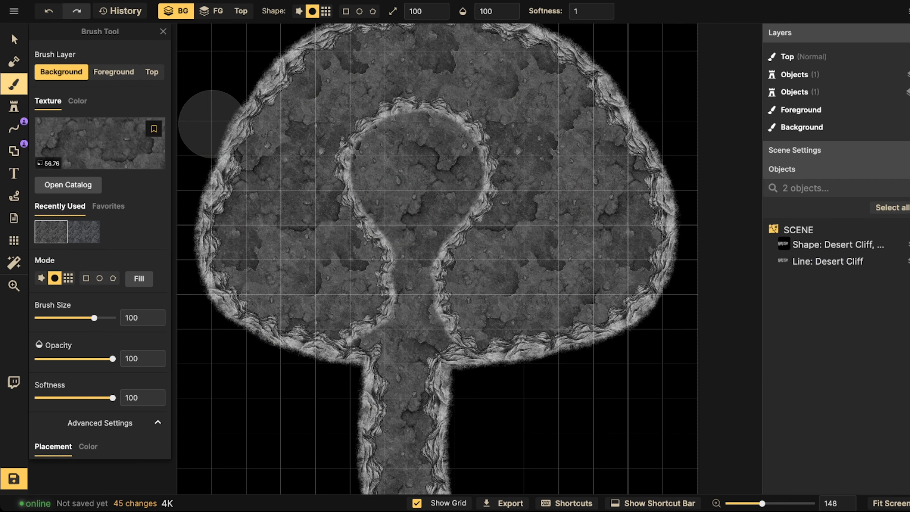
click(106, 145)
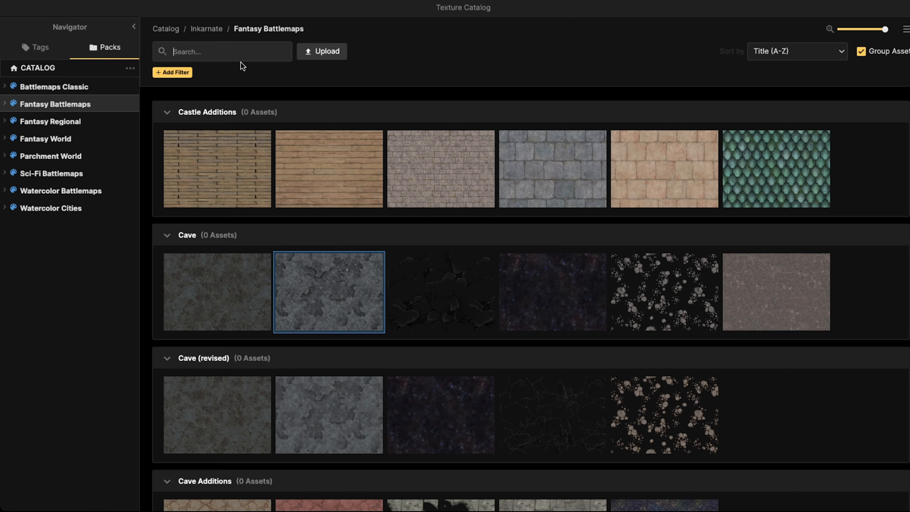
text(fey)
key(Return)
click(527, 234)
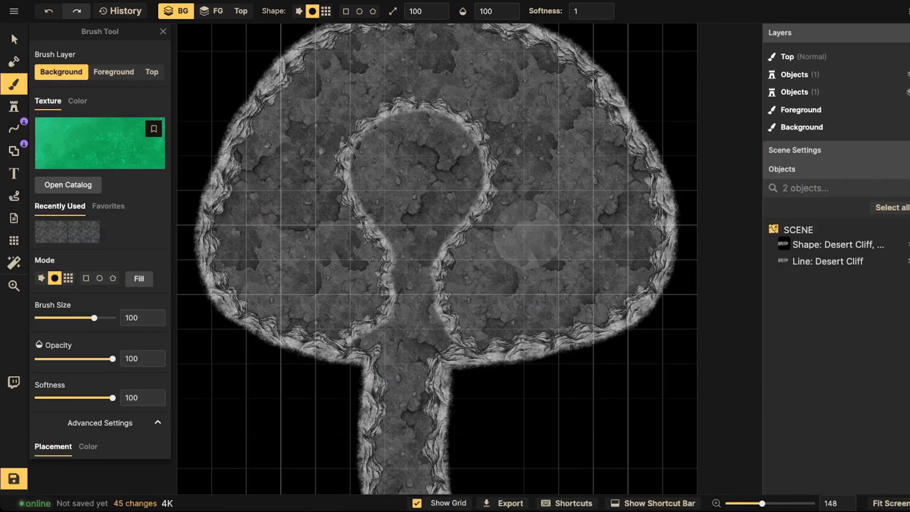
Step: Paint the green fey ground around the inner chamber out to the cave walls, using brush size 80 and softness 0
key([)
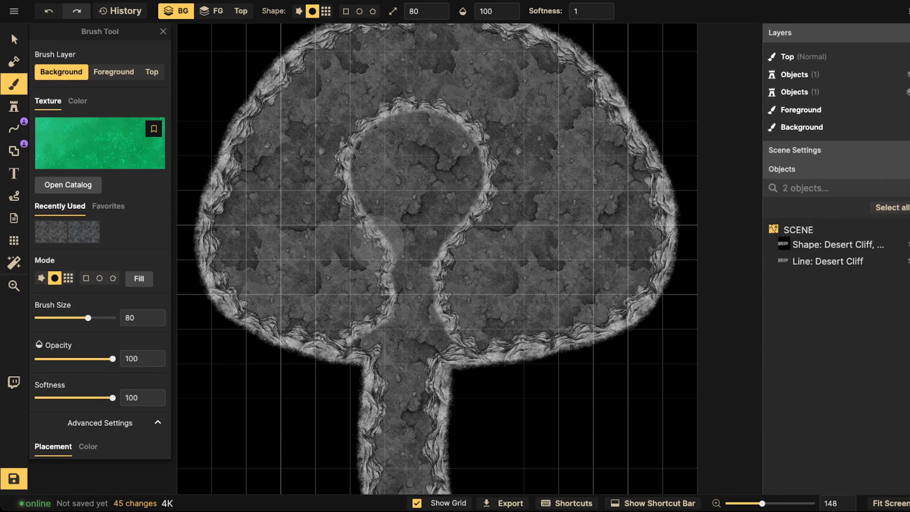
click(584, 12)
text(0)
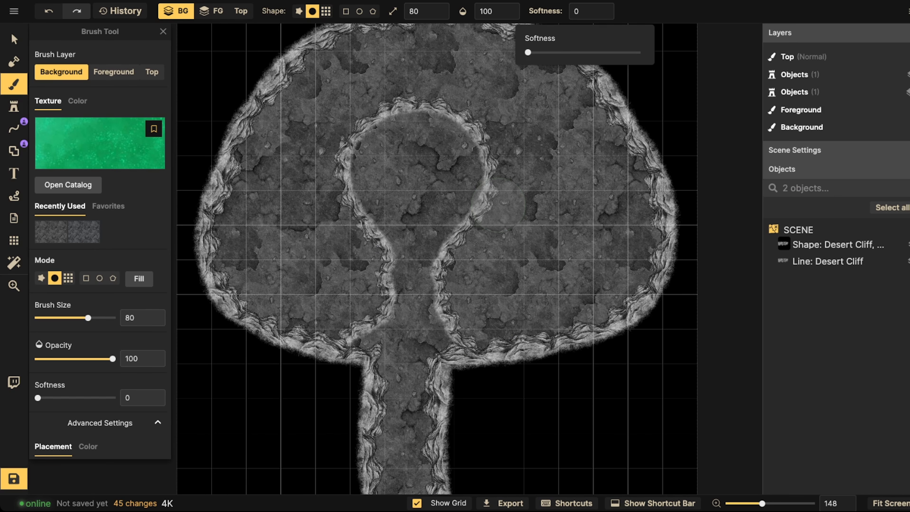
drag(507, 201, 496, 235)
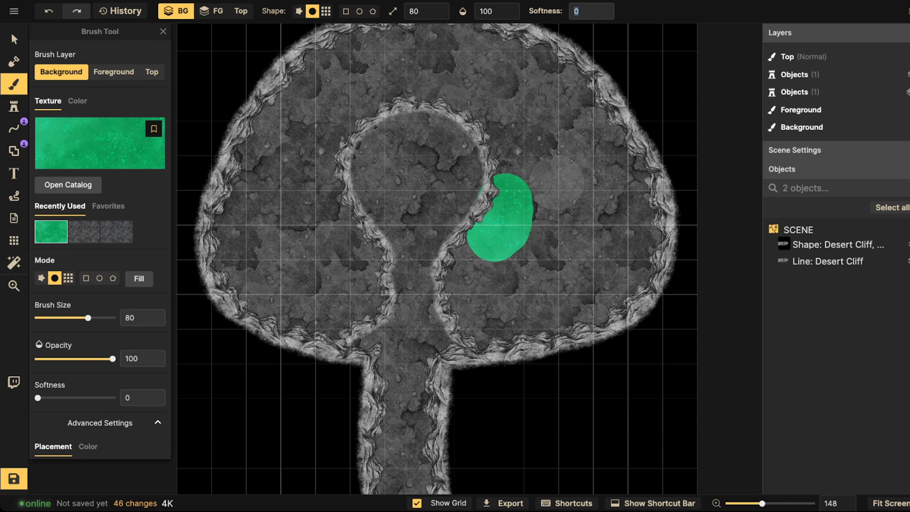
mouse_move(516, 203)
mouse_down()
mouse_move(476, 253)
mouse_move(467, 296)
mouse_move(487, 323)
mouse_move(514, 230)
mouse_move(510, 328)
mouse_move(567, 201)
mouse_move(539, 190)
mouse_move(519, 117)
mouse_move(519, 186)
mouse_move(512, 121)
mouse_move(468, 77)
mouse_move(555, 68)
mouse_move(564, 53)
mouse_move(608, 138)
mouse_move(595, 221)
mouse_move(632, 219)
mouse_move(664, 243)
mouse_move(586, 308)
mouse_up()
drag(510, 145, 635, 169)
mouse_move(573, 130)
mouse_down()
mouse_move(582, 138)
mouse_move(562, 103)
mouse_move(466, 118)
mouse_move(394, 179)
mouse_move(522, 158)
mouse_move(455, 178)
mouse_move(462, 290)
mouse_move(490, 355)
mouse_move(447, 366)
mouse_move(397, 287)
mouse_move(375, 203)
mouse_move(373, 247)
mouse_up()
Step: Paint grey stone over the green spill inside the inner chamber and its neck with a size 60 brush
key(bracketleft)
key(bracketleft)
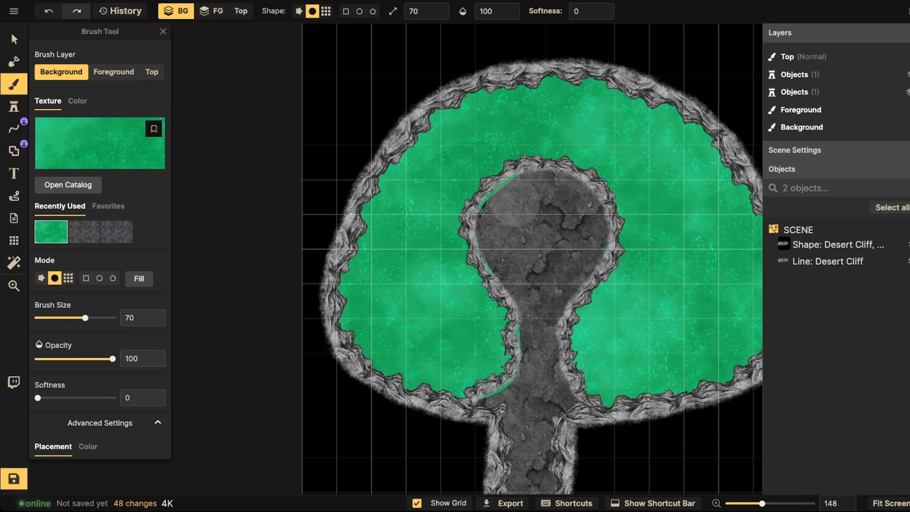
click(84, 231)
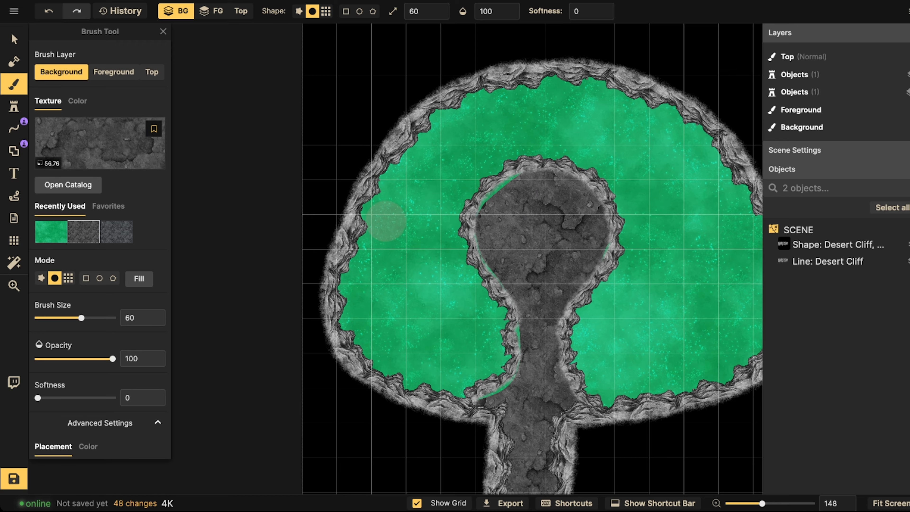
mouse_move(523, 188)
mouse_down()
mouse_move(500, 211)
mouse_move(499, 235)
mouse_move(504, 204)
mouse_up()
drag(586, 206, 577, 231)
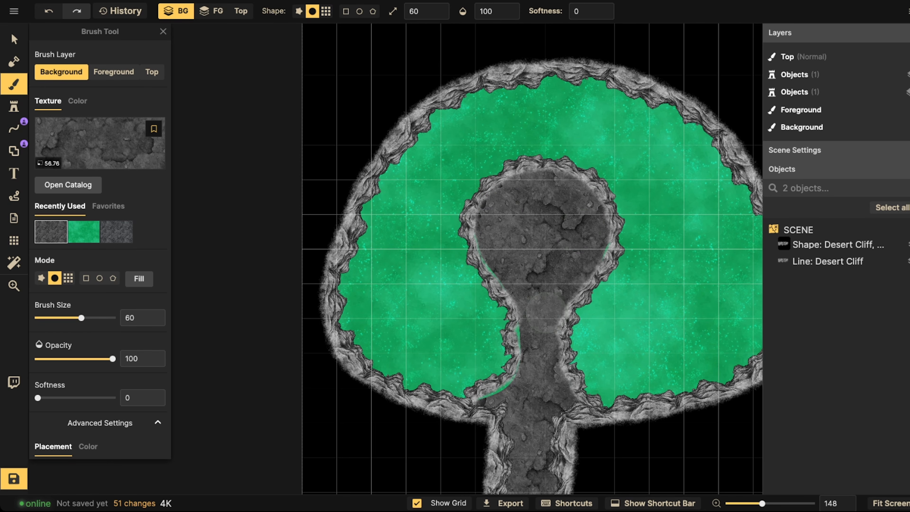
mouse_move(546, 312)
mouse_down()
mouse_move(531, 383)
mouse_move(487, 413)
mouse_move(524, 401)
mouse_up()
click(538, 362)
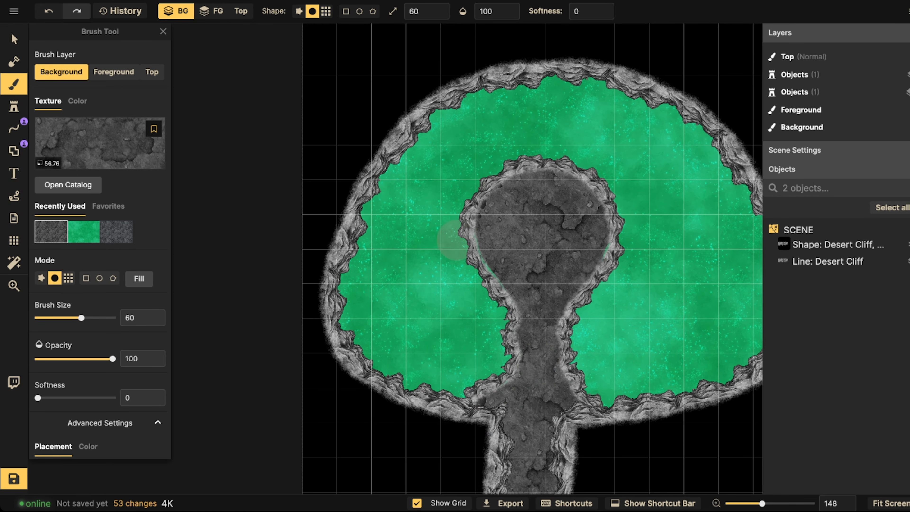
Step: Darken the inner cliff line by setting its stroke brightness to 66
click(8, 39)
scroll(450, 249, down, 2)
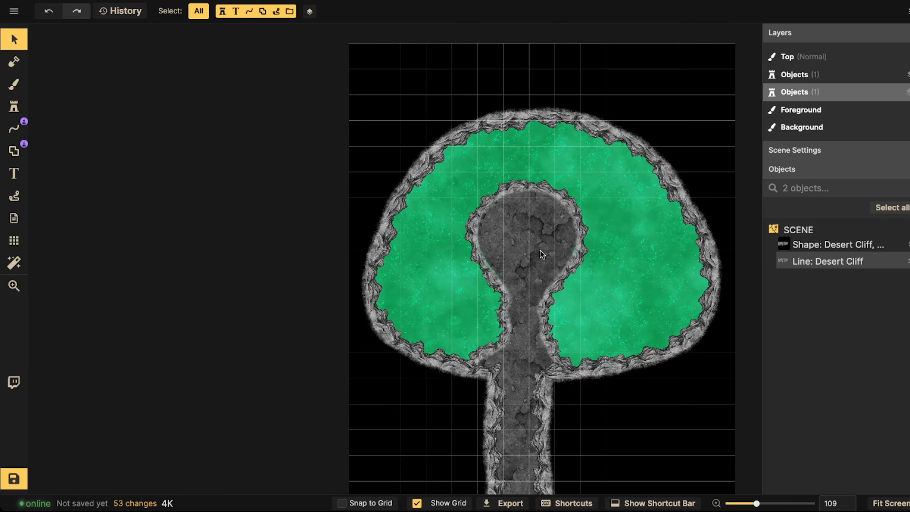
click(540, 251)
click(138, 110)
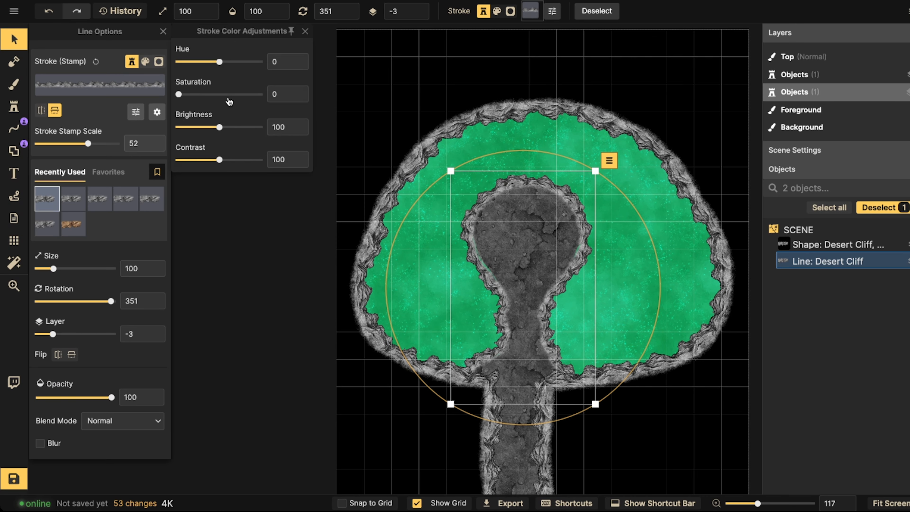
drag(220, 124, 213, 127)
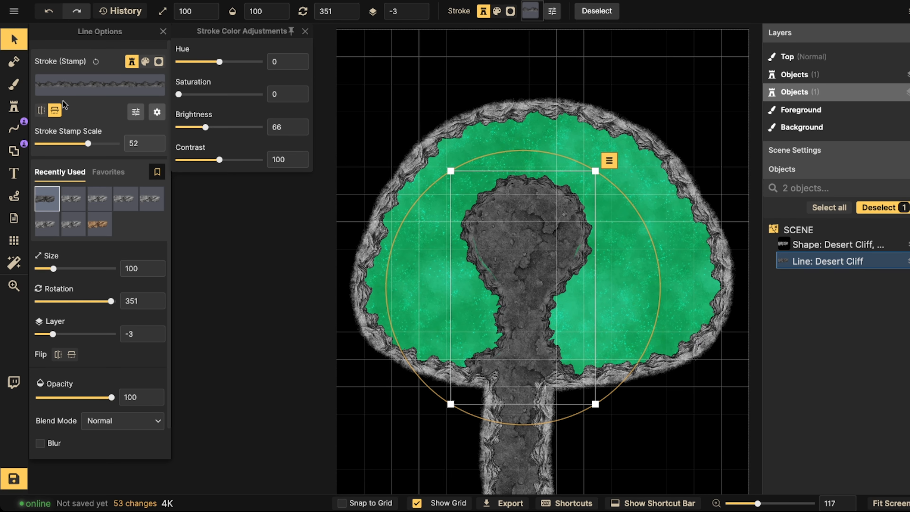
Step: Cover the remaining green traces along the inner chamber's edges with the grey stone texture
click(14, 84)
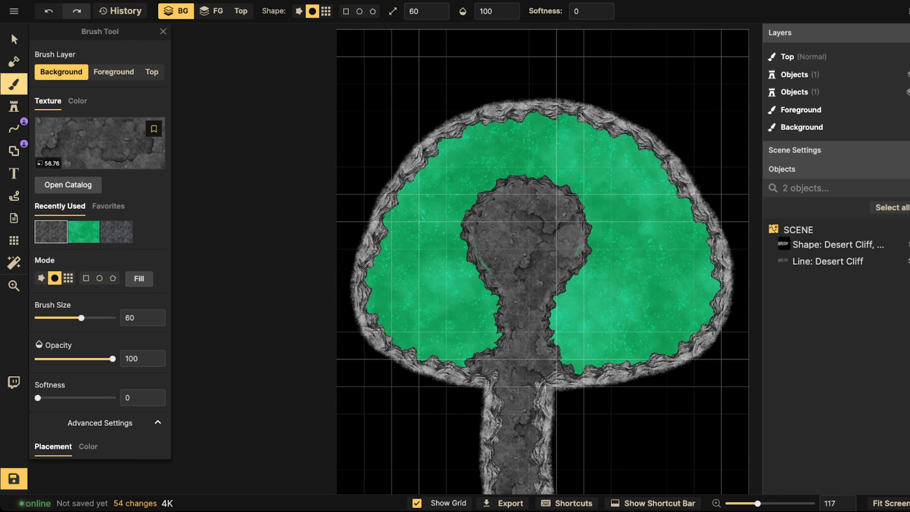
mouse_move(571, 243)
mouse_down()
mouse_move(538, 286)
mouse_move(533, 277)
mouse_up()
mouse_move(491, 238)
mouse_down()
mouse_move(502, 267)
mouse_move(488, 225)
mouse_move(497, 233)
mouse_move(541, 212)
mouse_move(531, 239)
mouse_up()
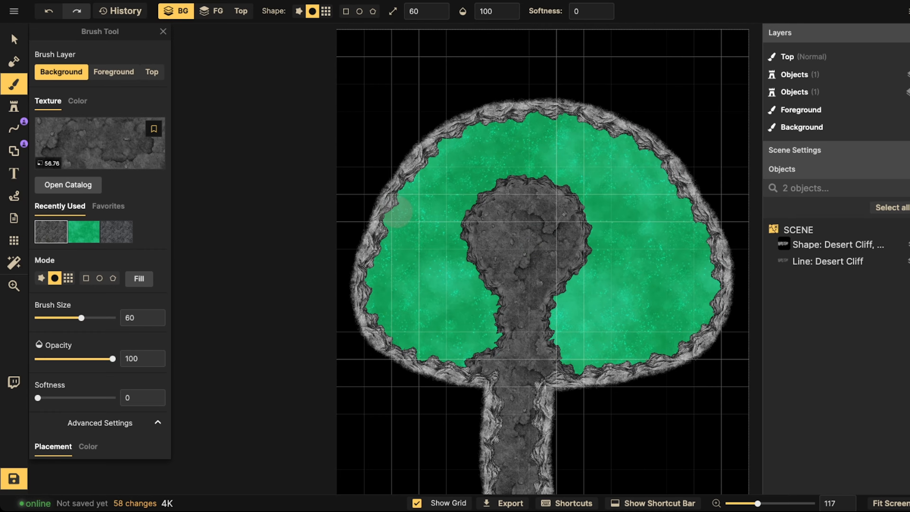
Step: Nudge the inner cliff line very slightly in place above the cave entrance and deselect it
key(v)
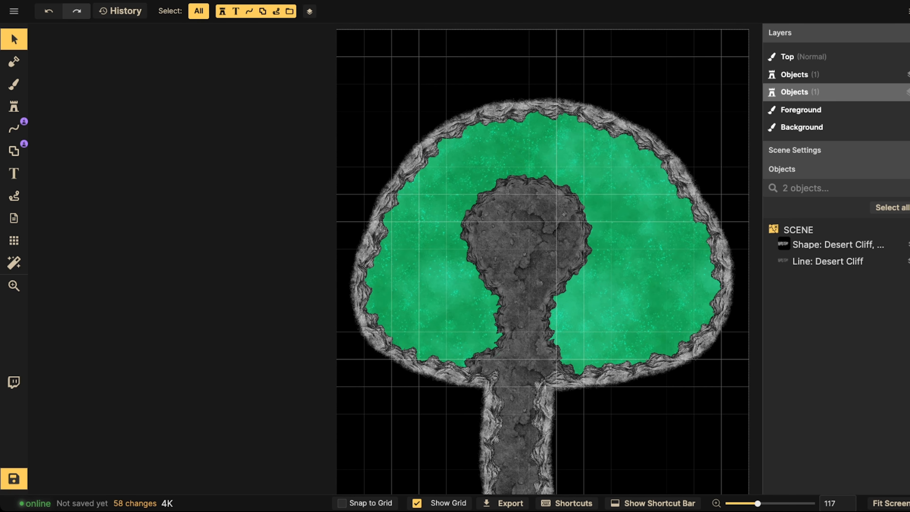
scroll(503, 301, up, 2)
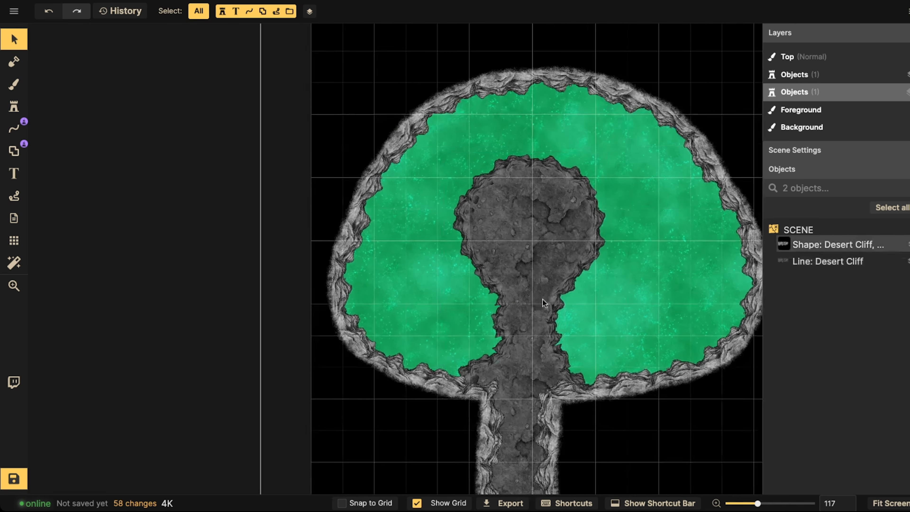
drag(536, 286, 481, 268)
click(479, 269)
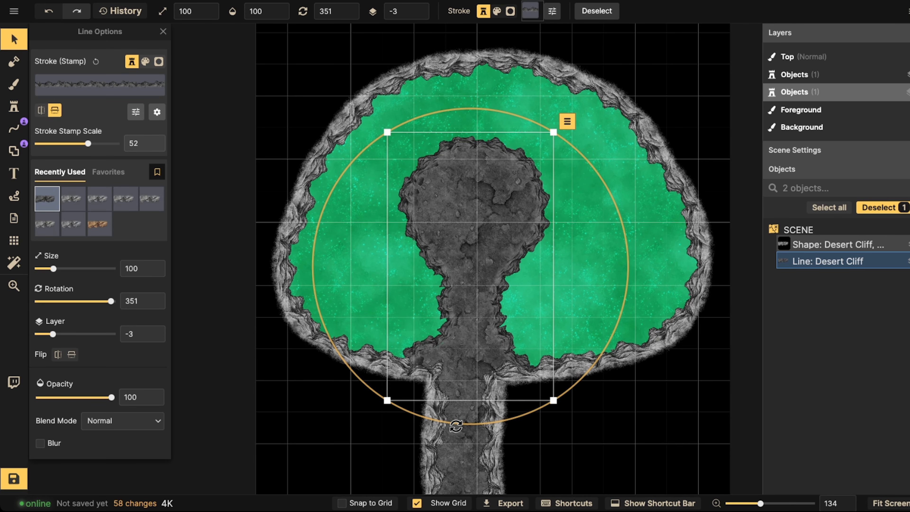
drag(455, 421, 457, 422)
drag(482, 311, 481, 313)
key(Escape)
Step: Turn on the stroke shadow for the outer cave cliff shape
scroll(471, 293, down, 2)
click(406, 148)
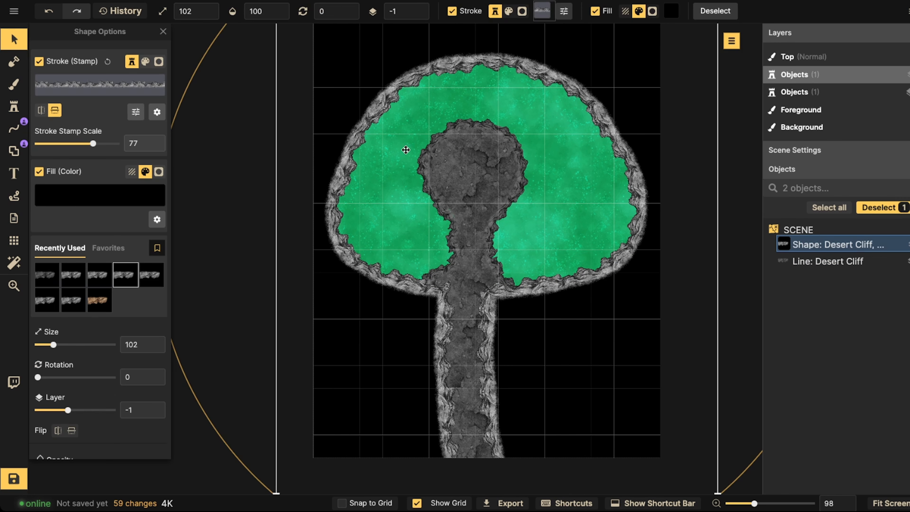
scroll(392, 186, down, 3)
scroll(447, 288, up, 1)
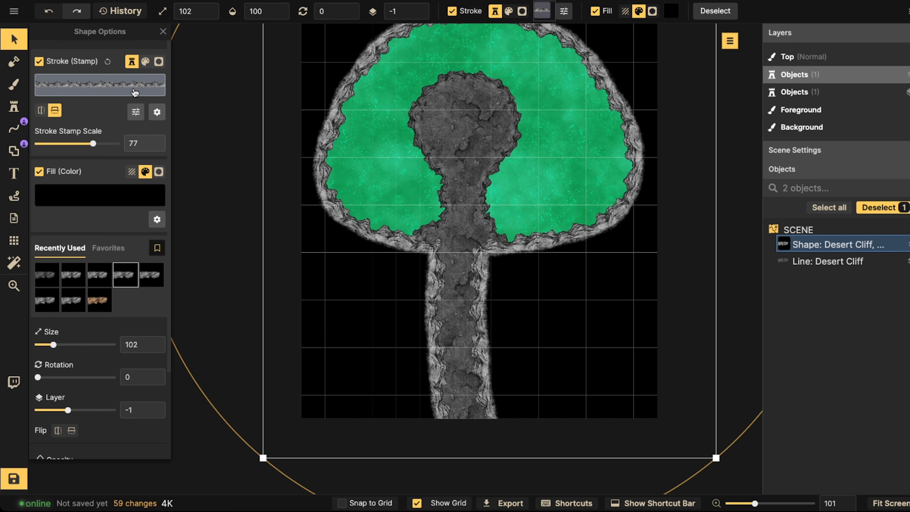
click(160, 111)
click(181, 201)
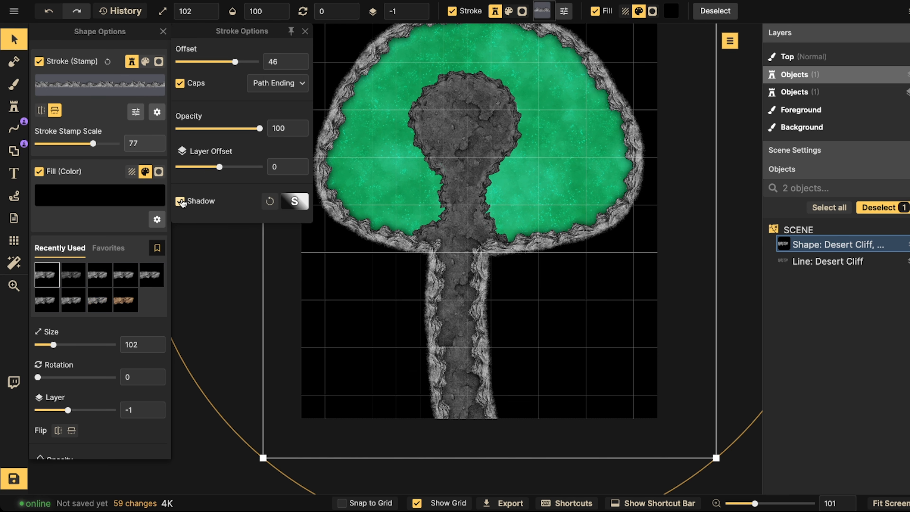
Step: Set the outer cave shape's stroke shadow blur to 13.8 and its intensity to 151%
click(290, 200)
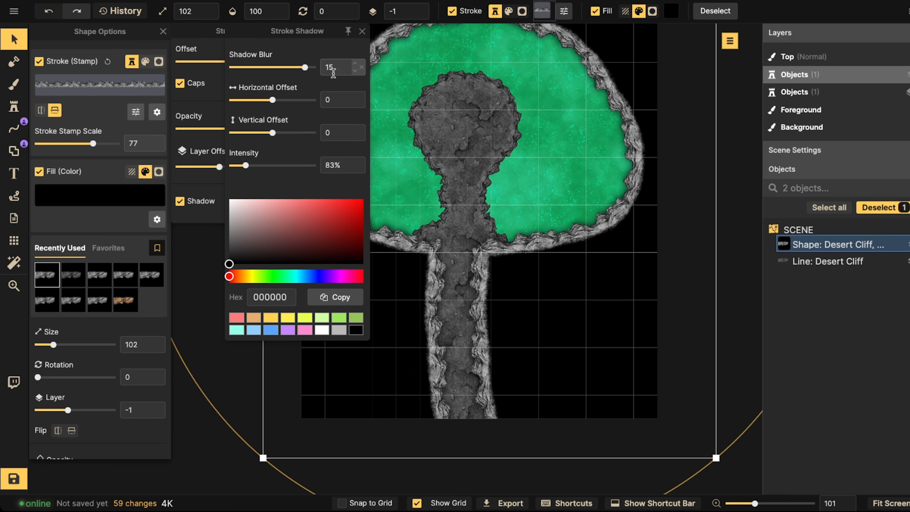
drag(308, 68, 368, 100)
click(258, 165)
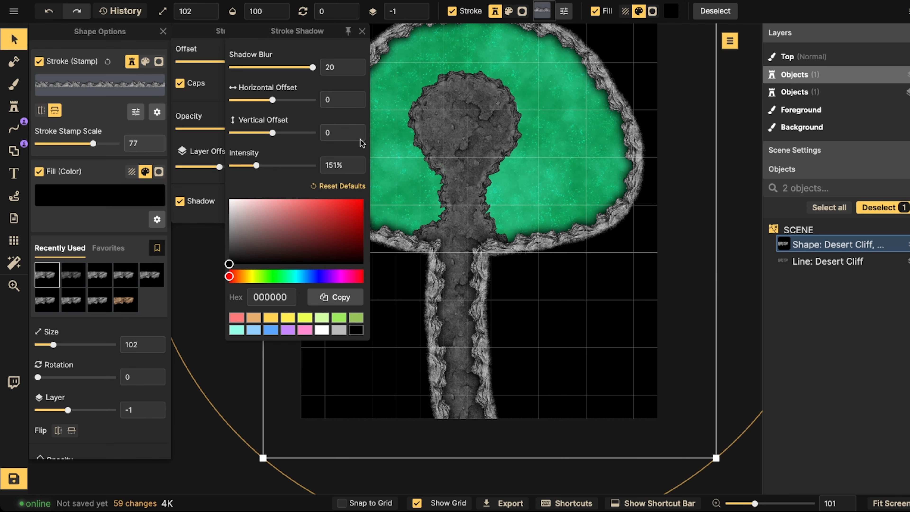
click(303, 67)
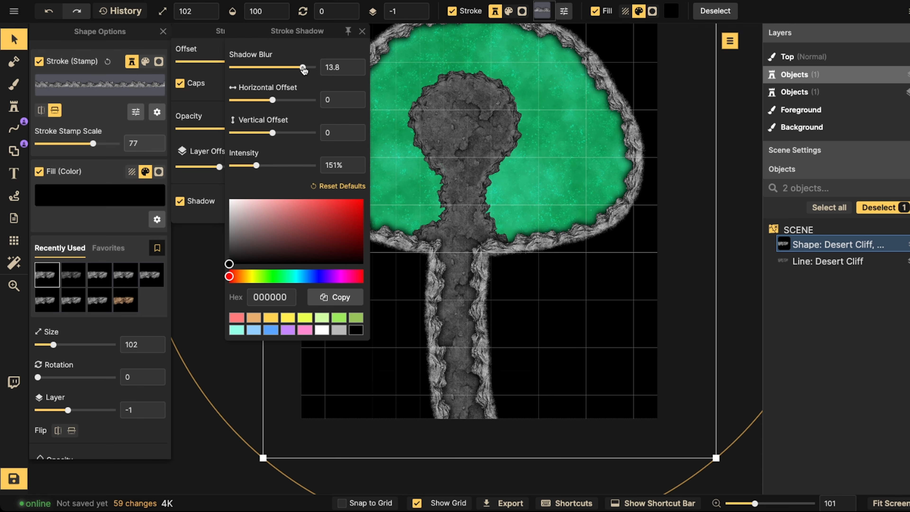
click(570, 197)
Step: Examine the cave's wall shading and the entrance passage below the chamber
scroll(468, 191, down, 2)
drag(474, 125, 493, 193)
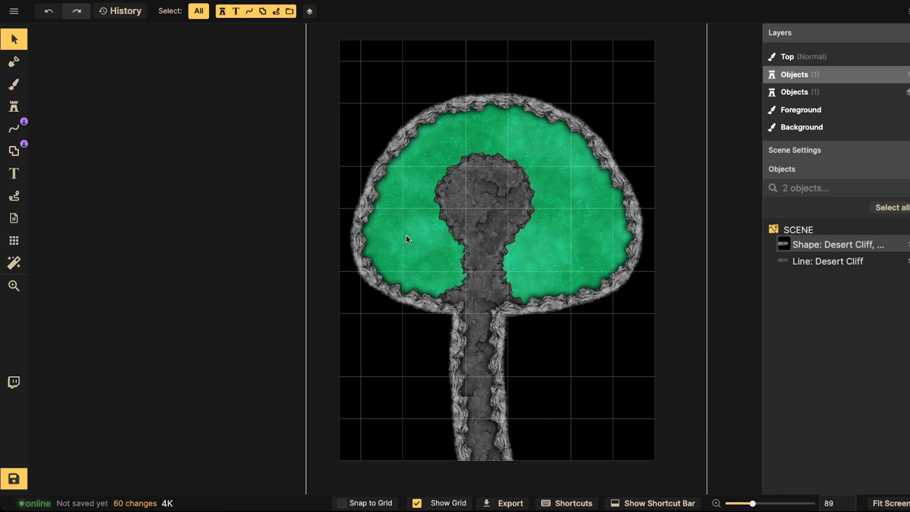
scroll(437, 146, up, 4)
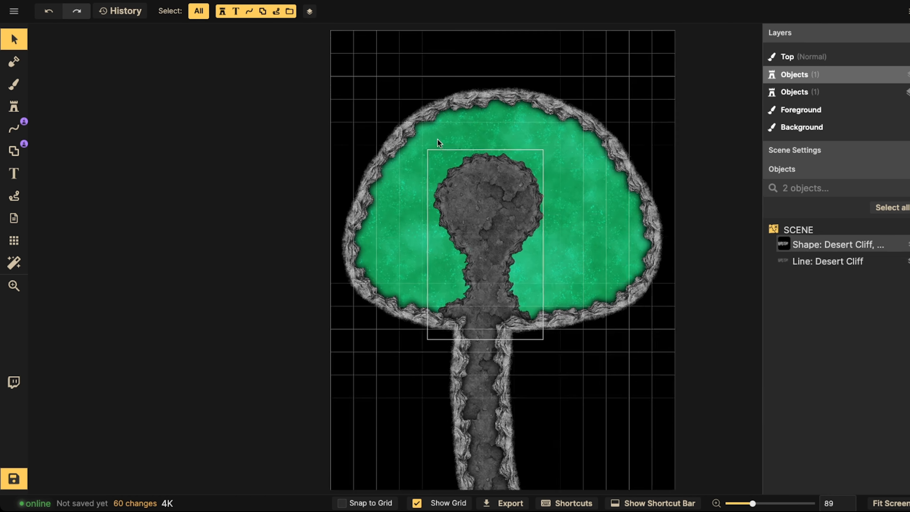
key(space)
drag(478, 319, 435, 189)
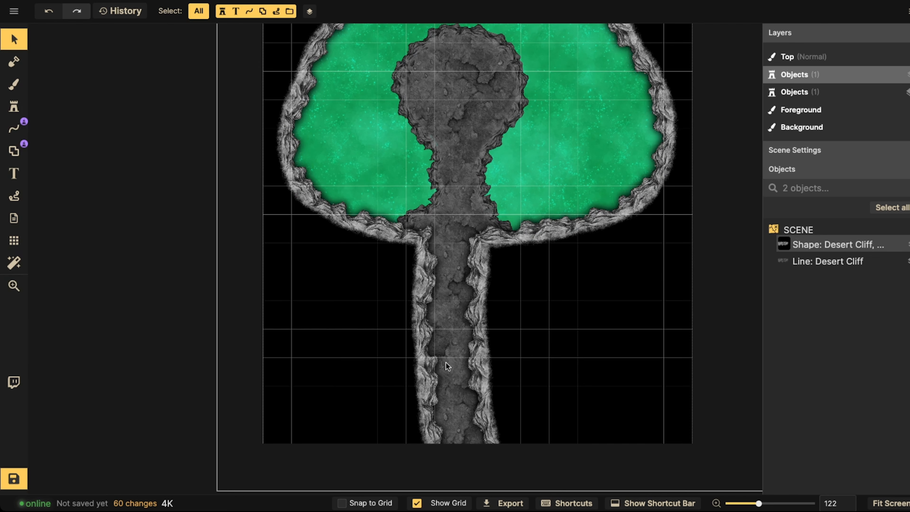
drag(444, 281, 474, 219)
key(space)
scroll(451, 287, down, 3)
scroll(446, 205, up, 2)
key(space)
click(475, 218)
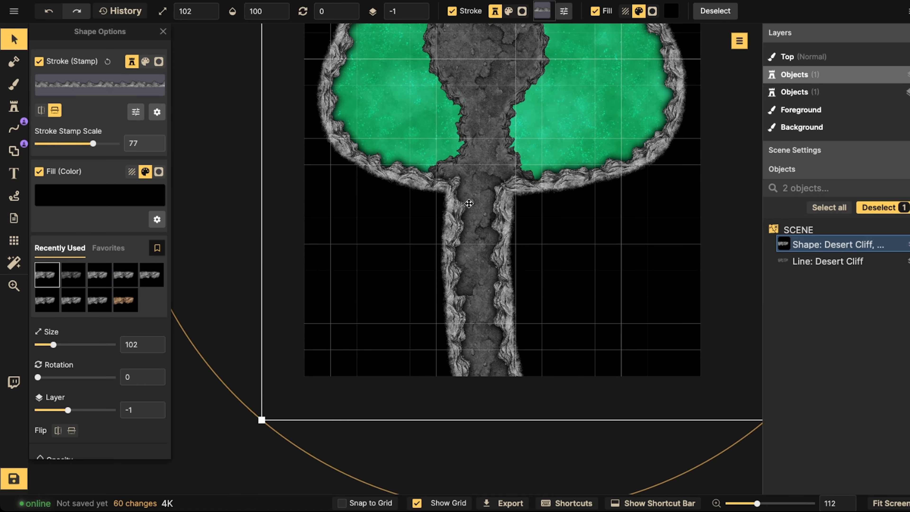
Step: Search the path catalog for "stair" and choose Stone Stairs as the Line tool's pen stroke stamp
click(13, 127)
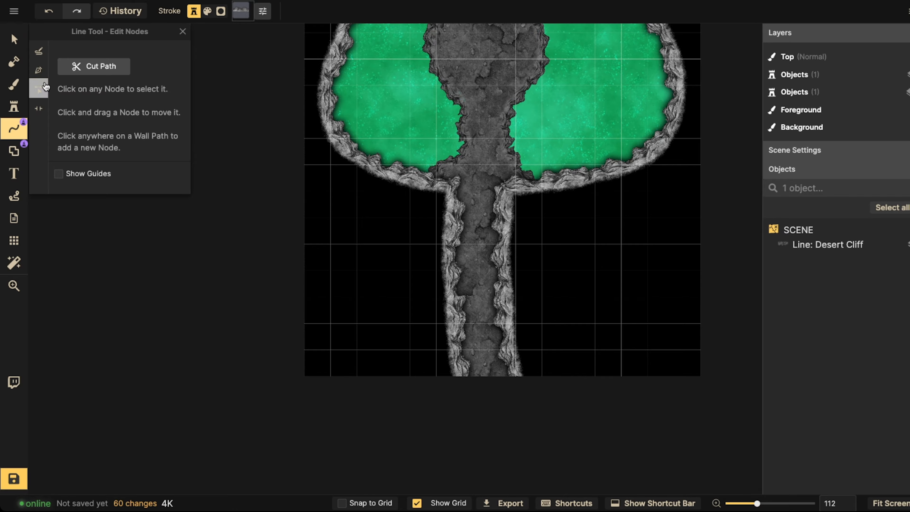
click(38, 70)
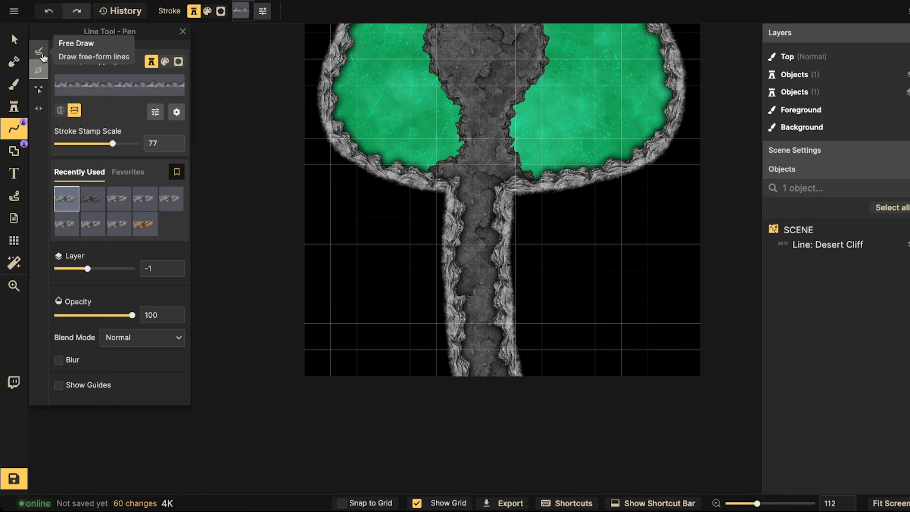
click(91, 84)
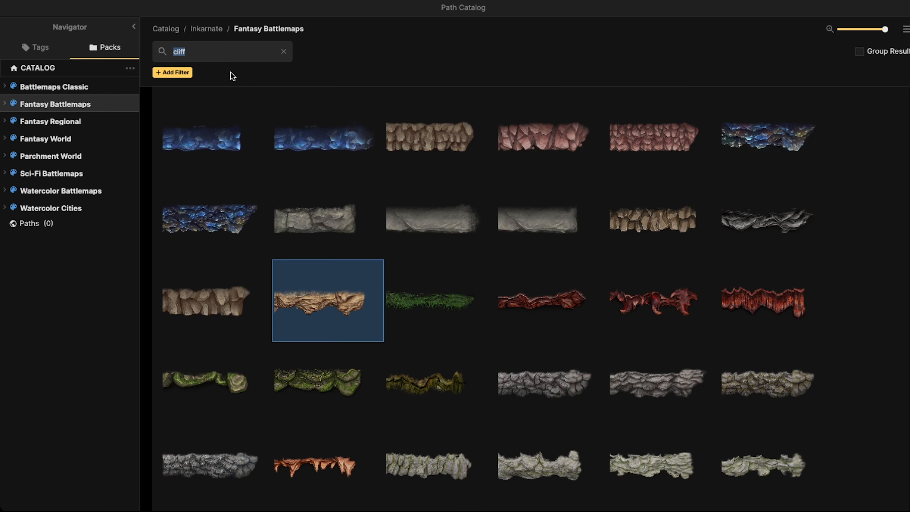
text(stair)
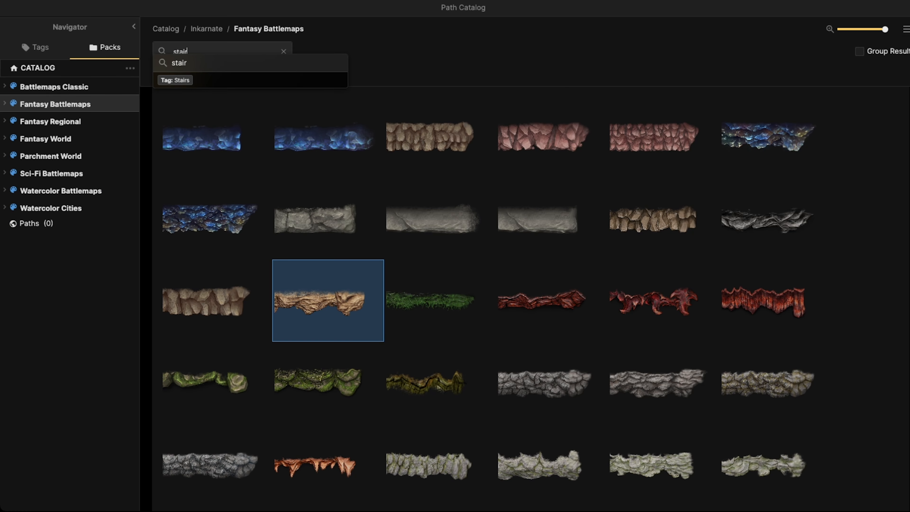
key(Return)
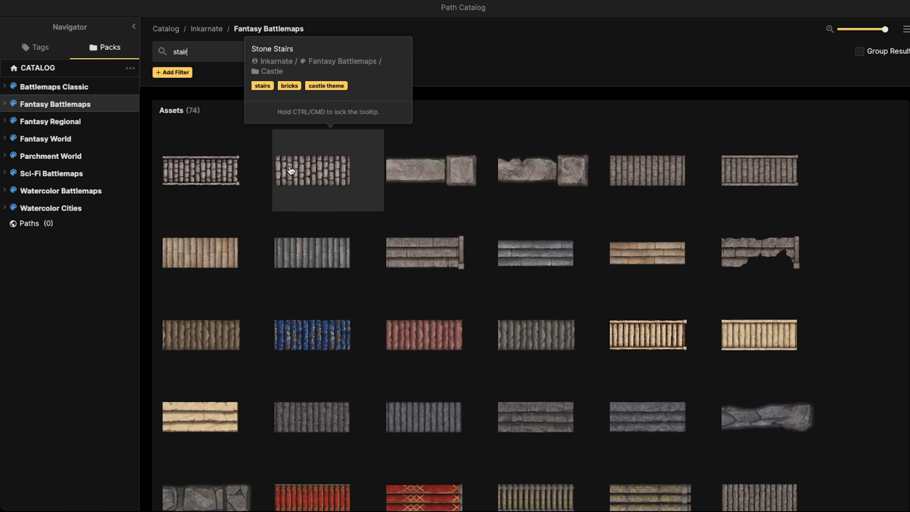
click(290, 171)
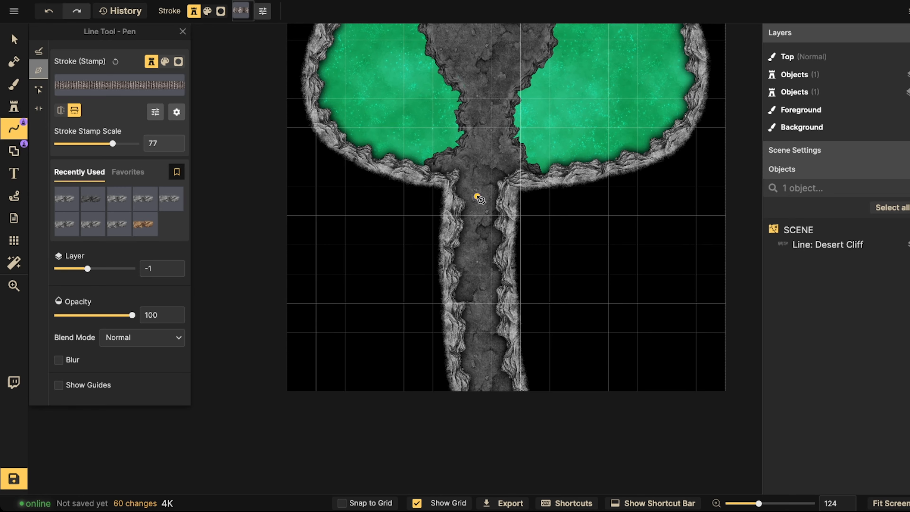
click(476, 197)
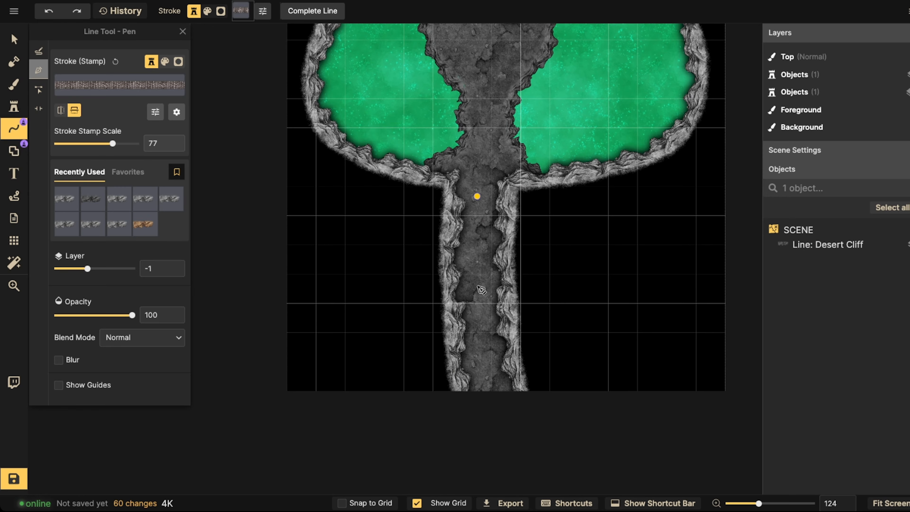
double_click(489, 397)
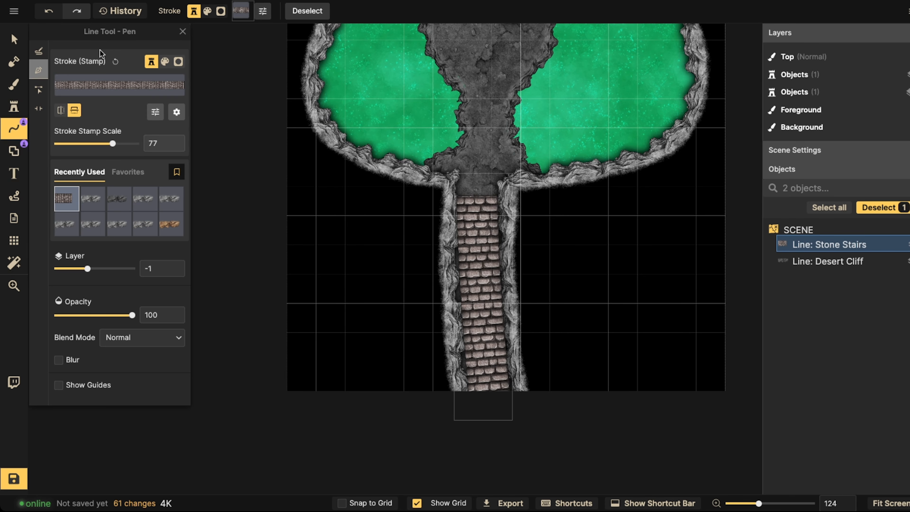
click(14, 39)
key(Delete)
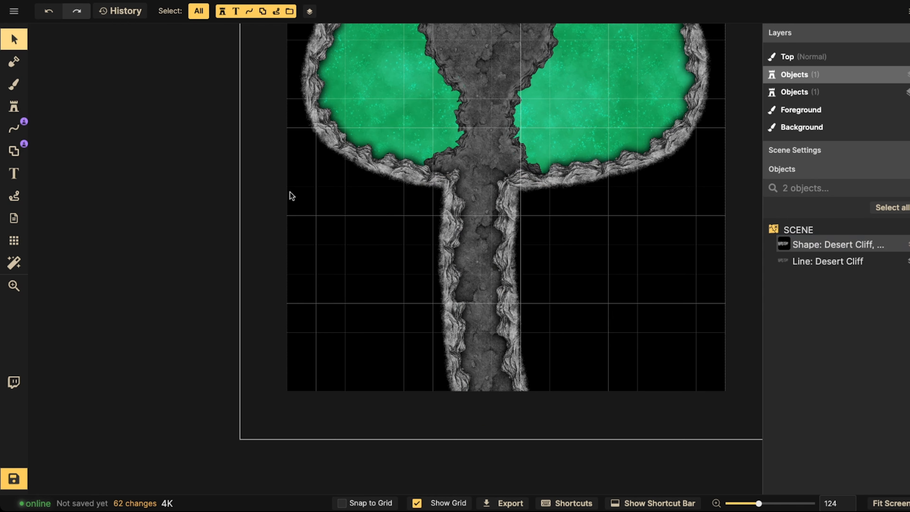
Step: Draw a slightly curved stone stairs line from the chamber opening down the entrance passage to just past the map's lower edge
click(16, 130)
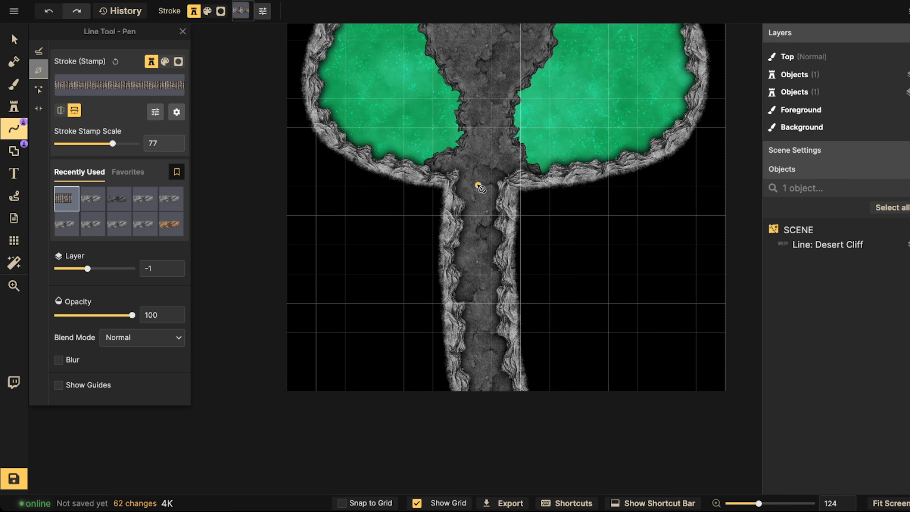
click(480, 395)
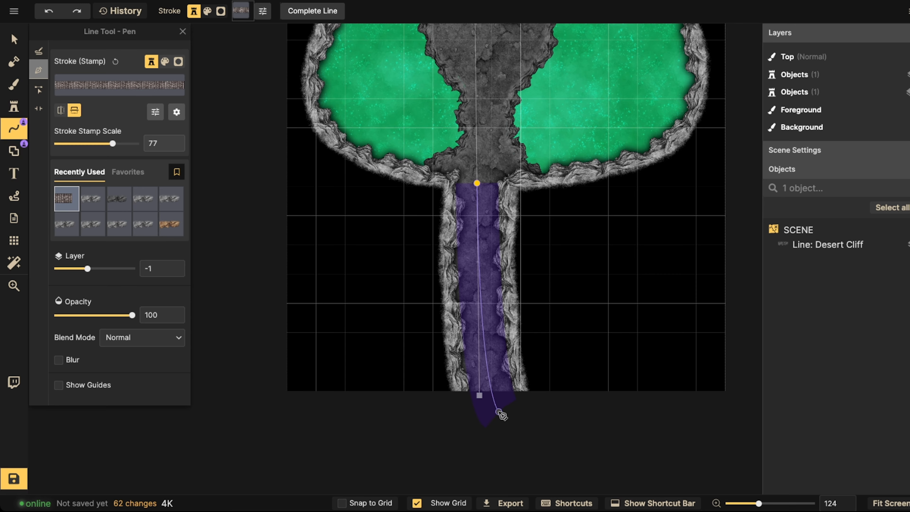
drag(498, 416, 488, 402)
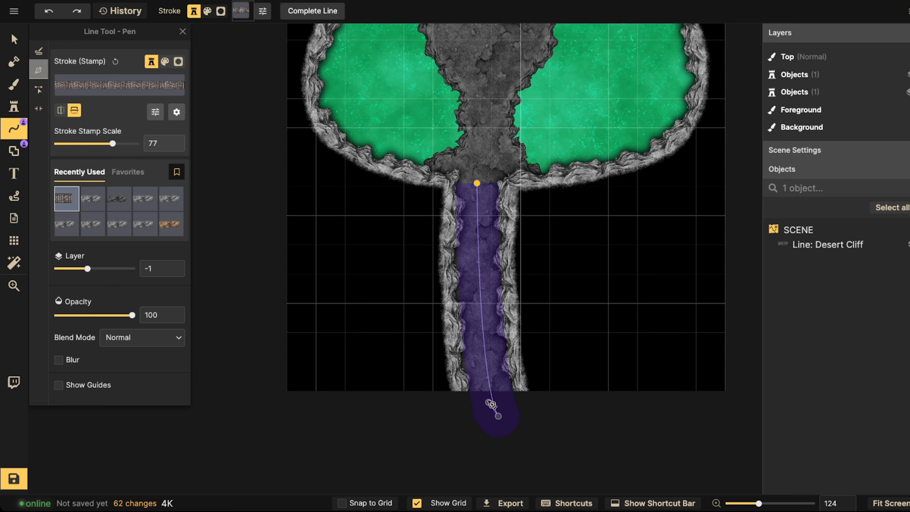
key(Return)
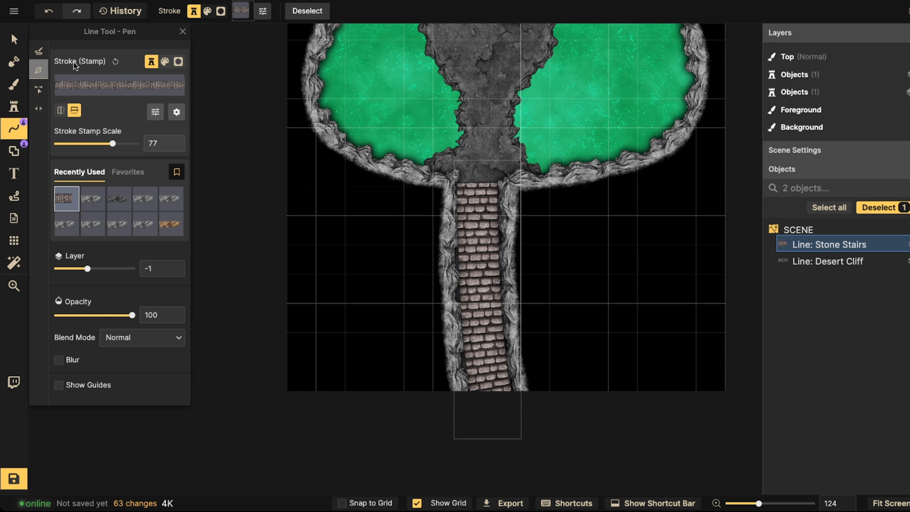
Step: Move the stone stairs line to layer -3, beneath the cliff walls, and rotate it to 1 degree
click(14, 39)
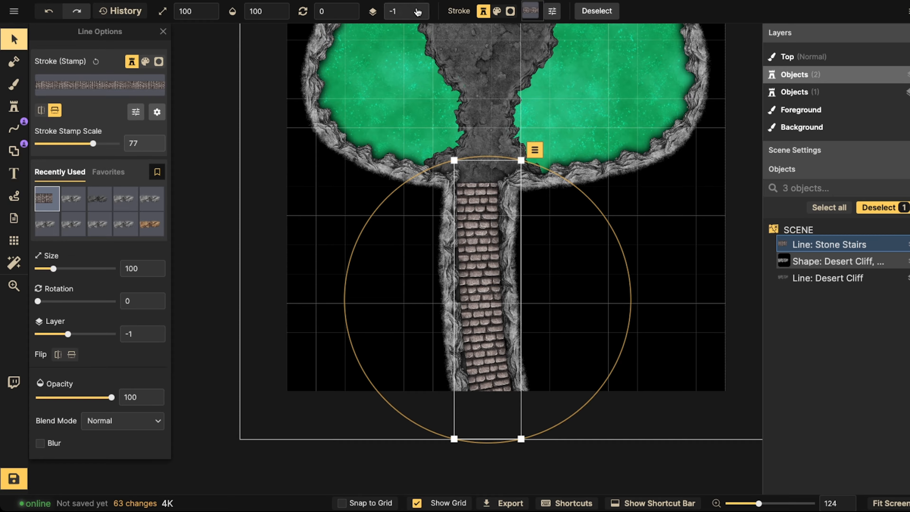
click(417, 12)
click(417, 12)
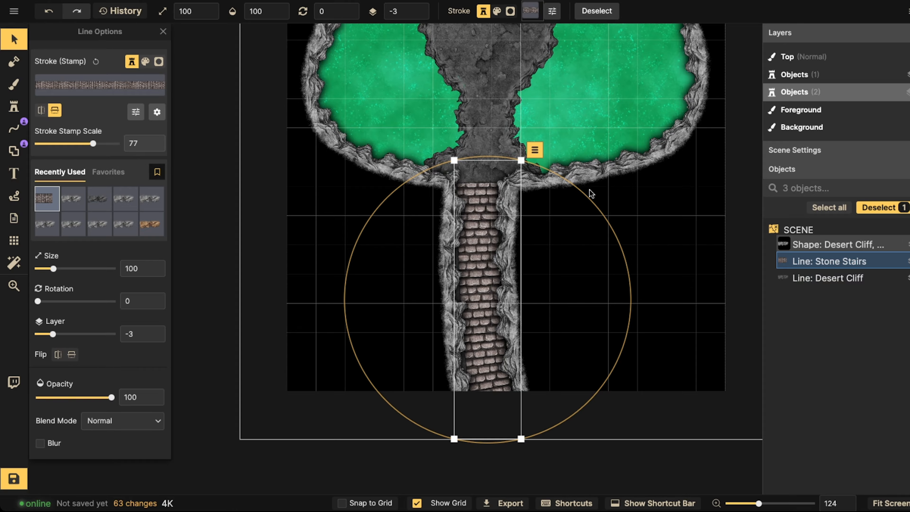
drag(591, 200, 592, 203)
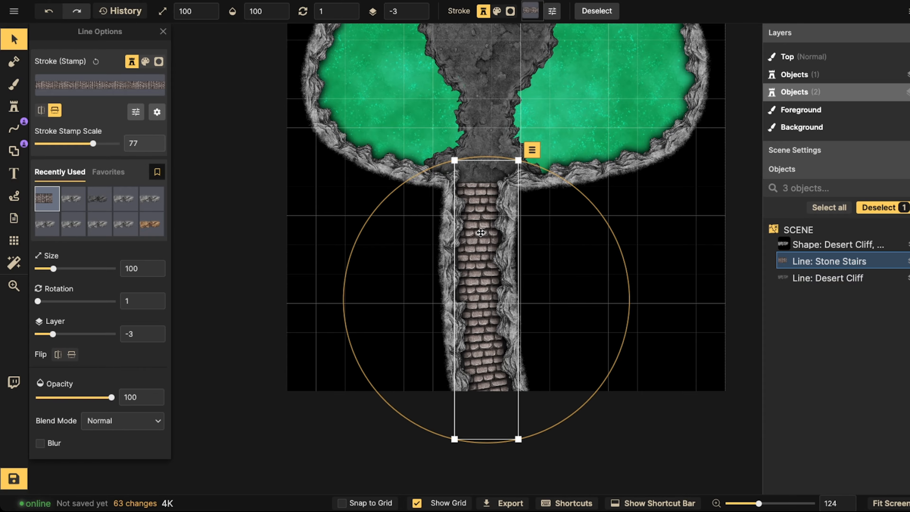
Step: Set the stone stairs' stroke color adjustments to saturation 0, brightness 57 and contrast 66
scroll(76, 402, down, 1)
click(136, 110)
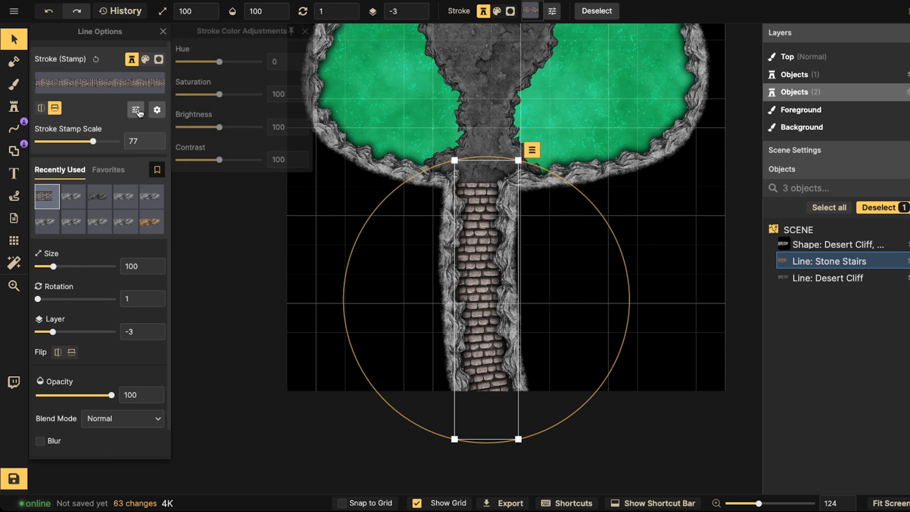
drag(203, 96, 178, 94)
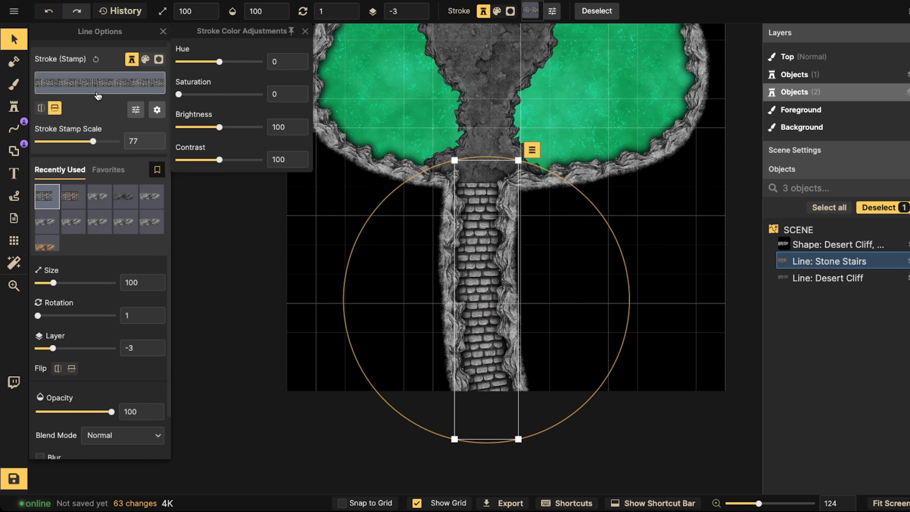
drag(219, 127, 204, 128)
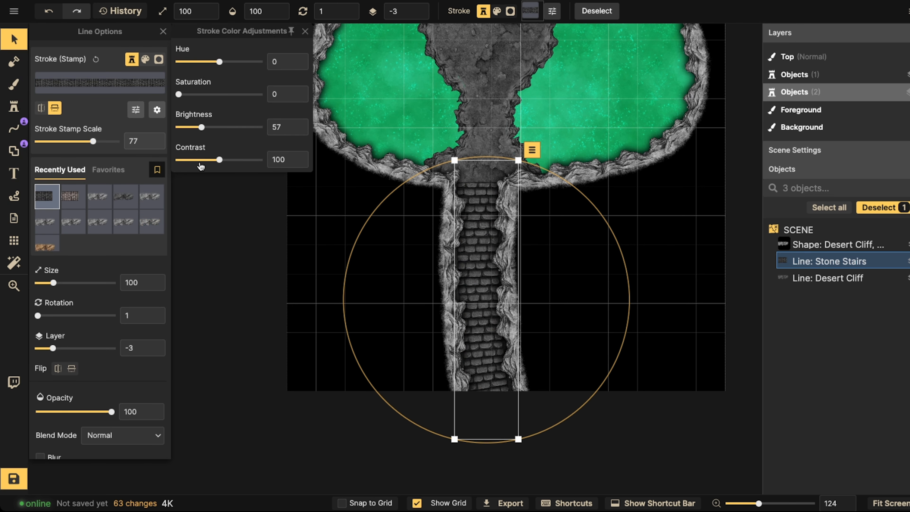
drag(209, 162, 207, 161)
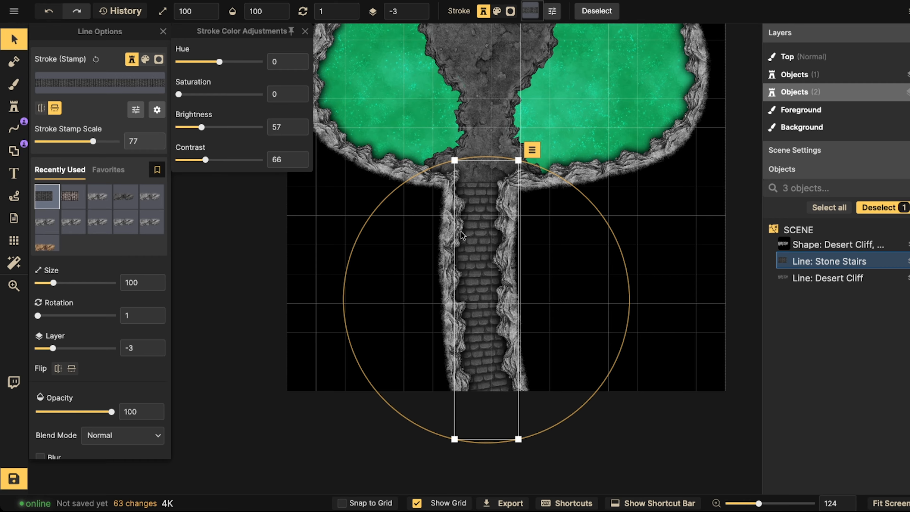
key(Escape)
Step: Nudge the stone stairs line slightly into place between the passage walls and deselect it
scroll(483, 216, down, 1)
drag(482, 214, 483, 217)
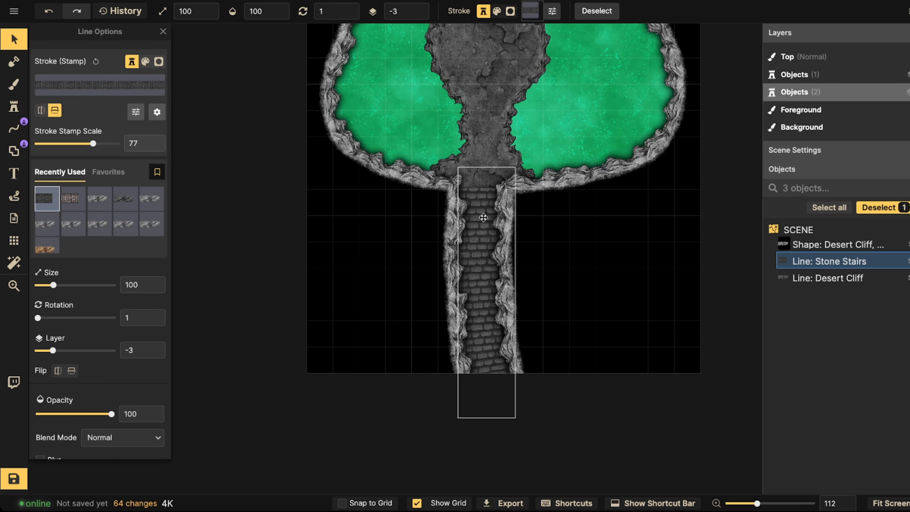
key(Escape)
scroll(463, 199, down, 1)
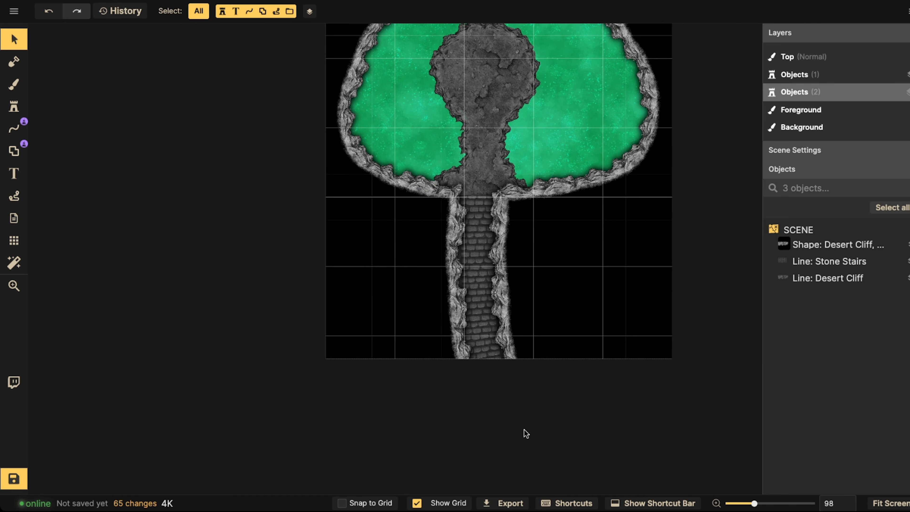
click(483, 226)
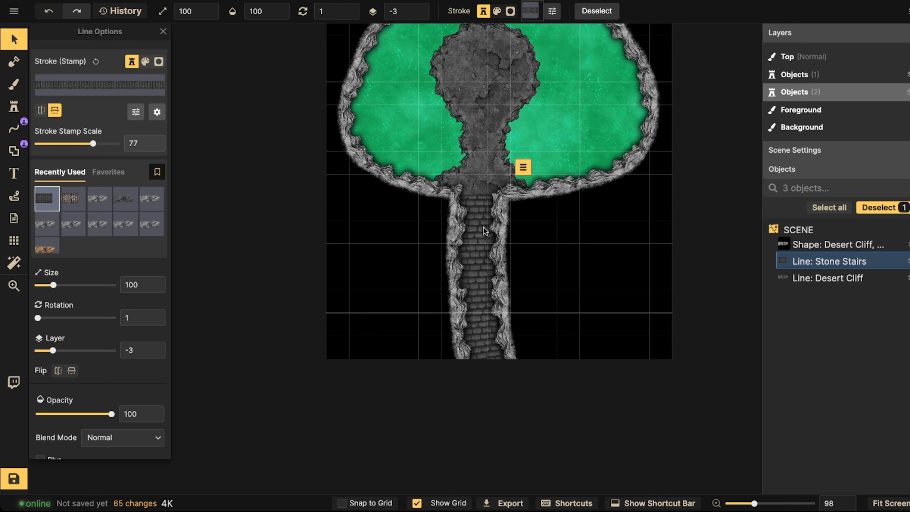
key(Escape)
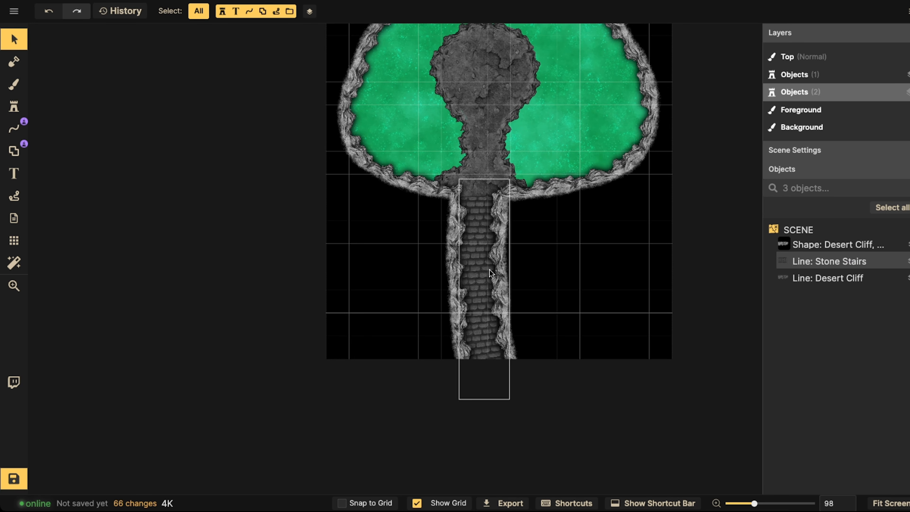
Step: Turn off the map grid
drag(487, 158, 484, 180)
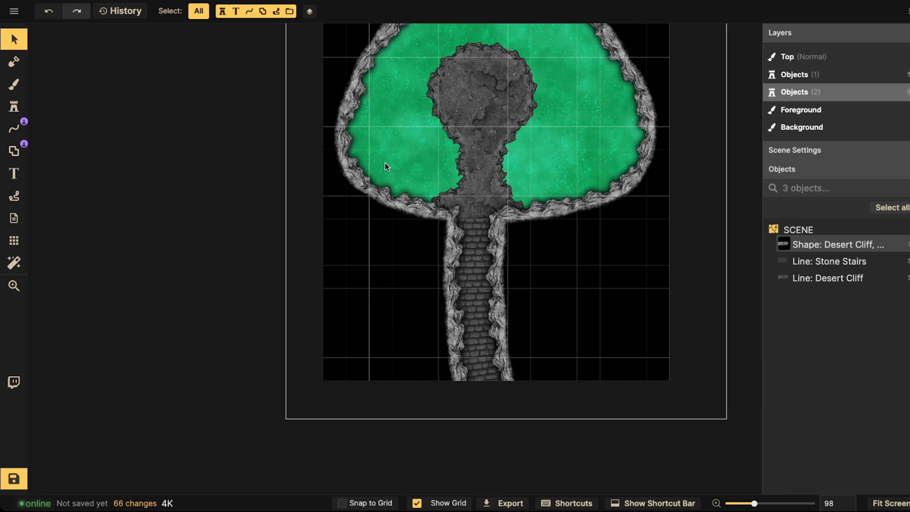
drag(436, 214, 362, 217)
scroll(372, 252, up, 4)
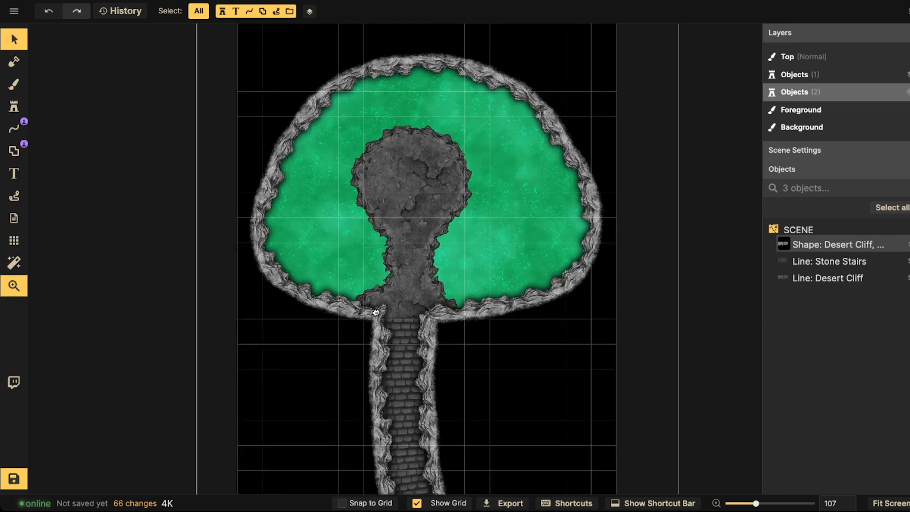
drag(418, 265, 420, 239)
scroll(423, 267, down, 3)
scroll(370, 183, down, 2)
scroll(372, 184, down, 3)
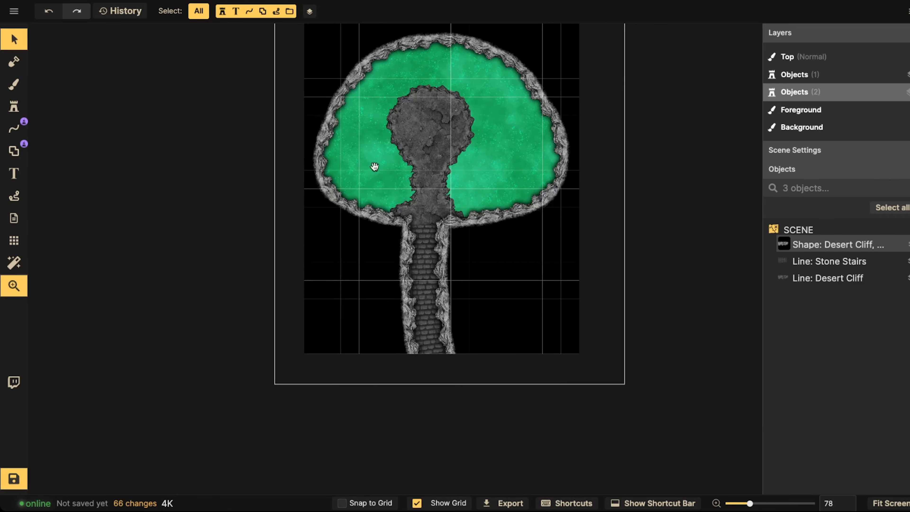
click(13, 240)
click(39, 55)
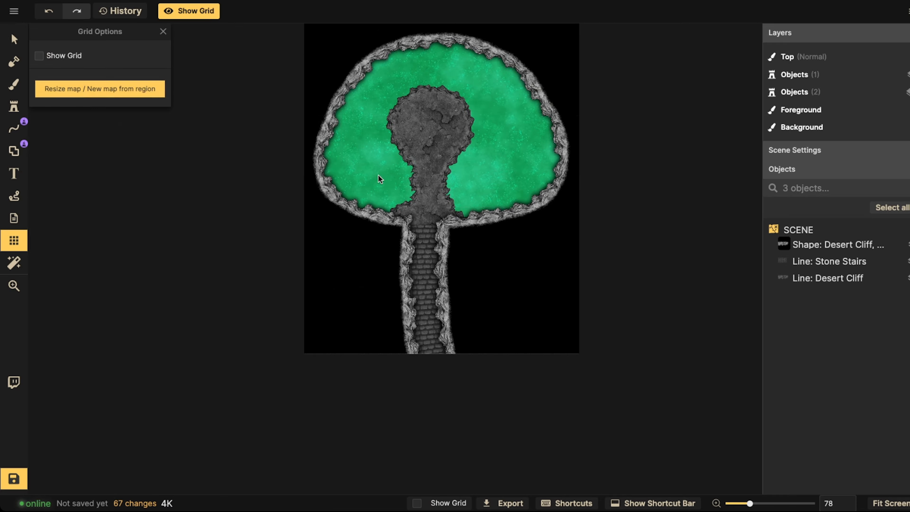
Step: Examine the stairs, the passage walls and their junction with the inner chamber, up close and across the whole map
scroll(401, 184, up, 4)
scroll(412, 258, up, 12)
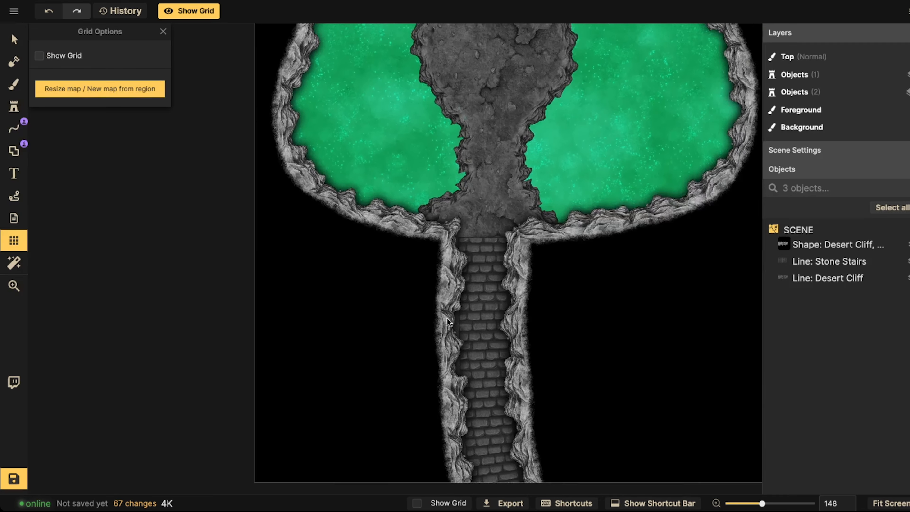
scroll(440, 239, up, 3)
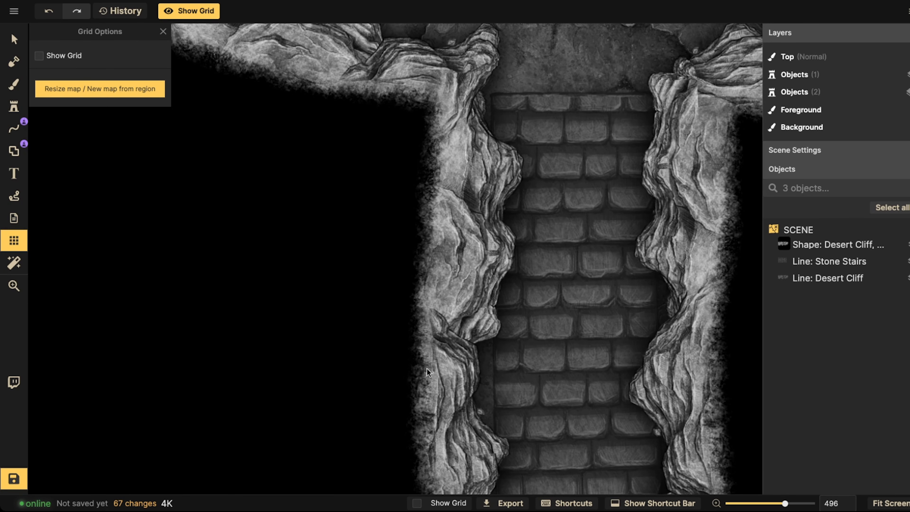
scroll(380, 206, down, 8)
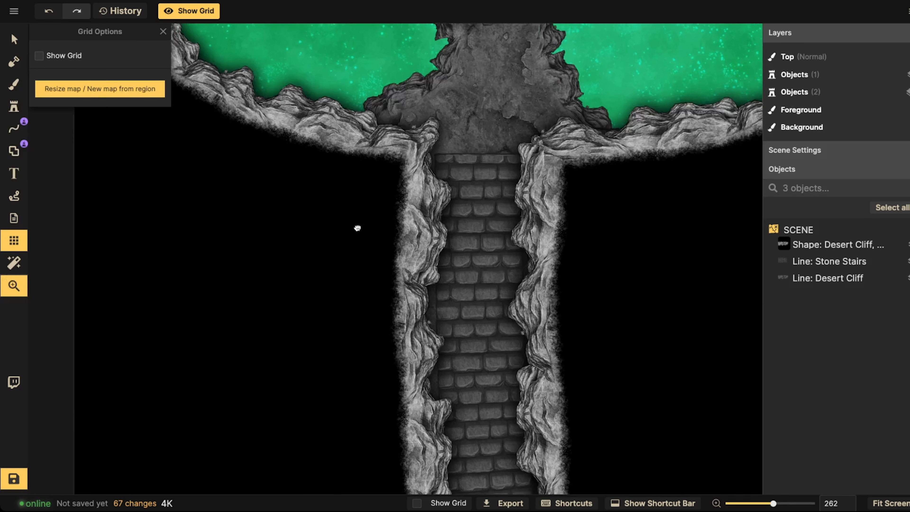
scroll(342, 280, down, 7)
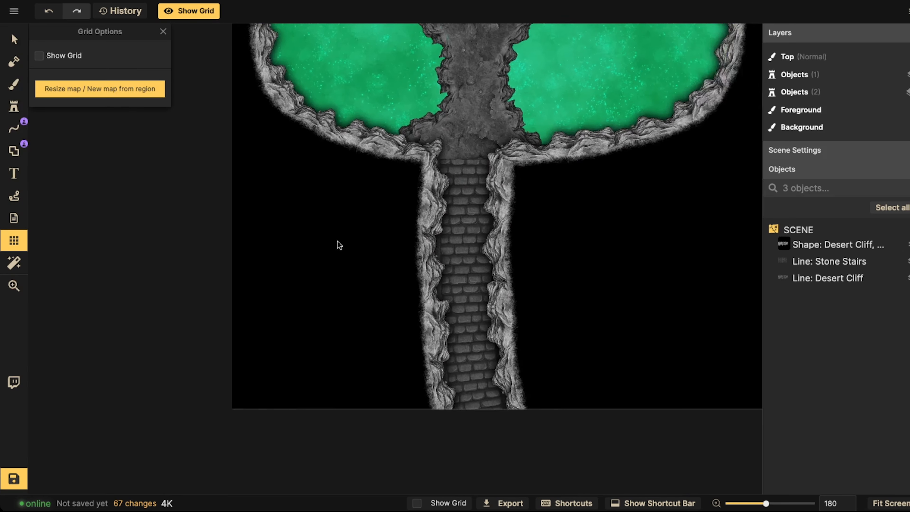
drag(398, 239, 389, 272)
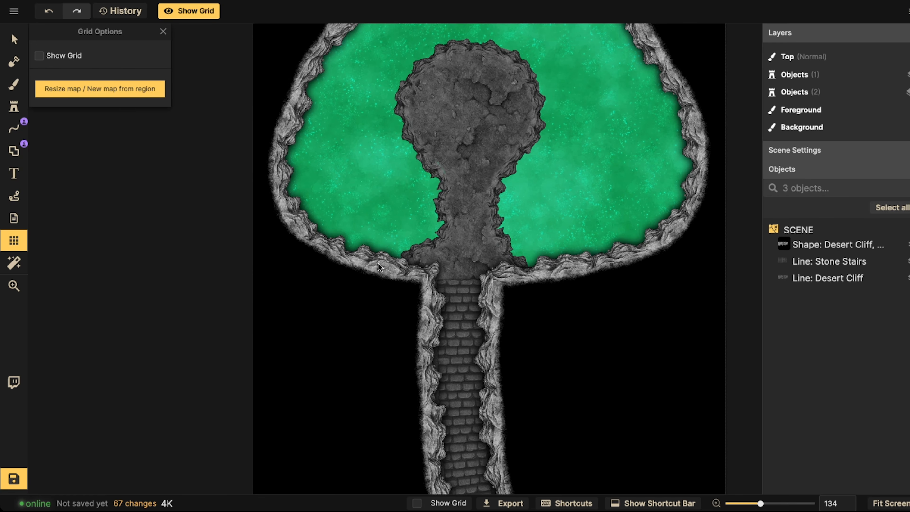
scroll(378, 263, down, 3)
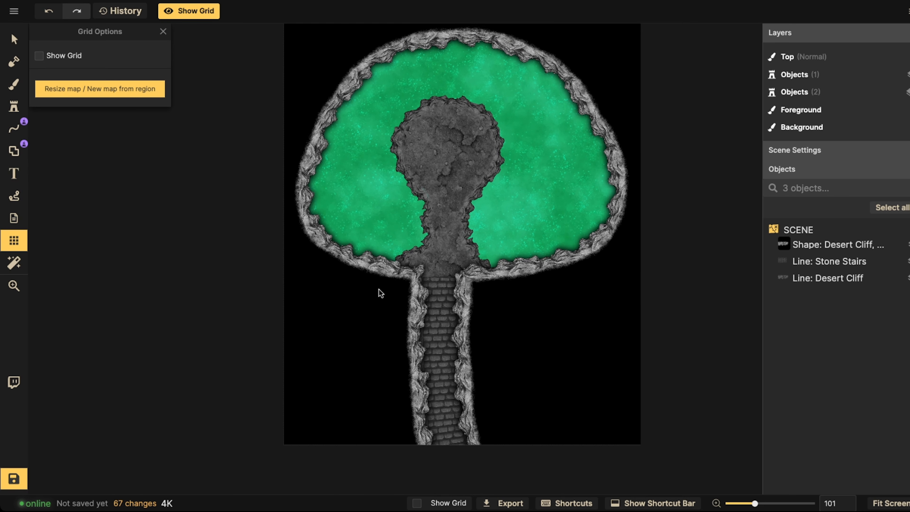
scroll(381, 293, up, 10)
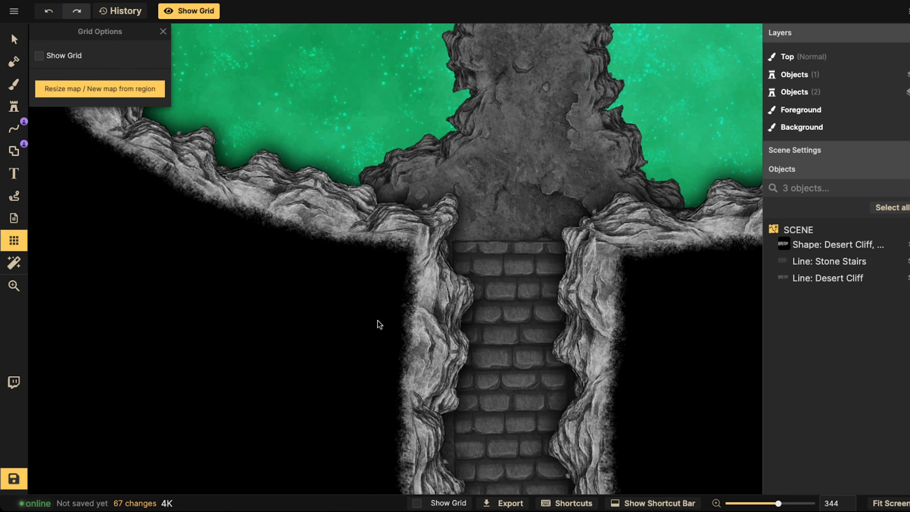
Step: Choose the Corroded Stones stamp from the Arid Worlds assets in the Sci-Fi Battlemaps pack
scroll(379, 324, down, 5)
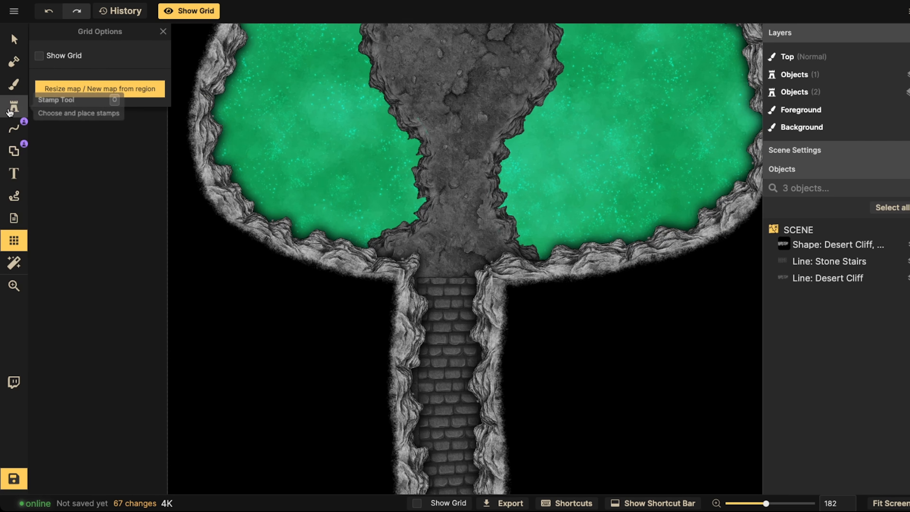
click(9, 112)
click(71, 98)
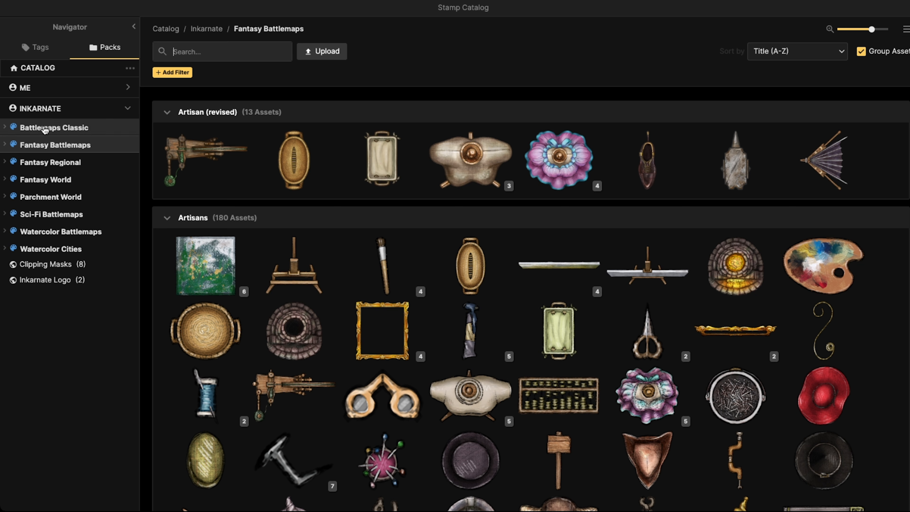
click(41, 211)
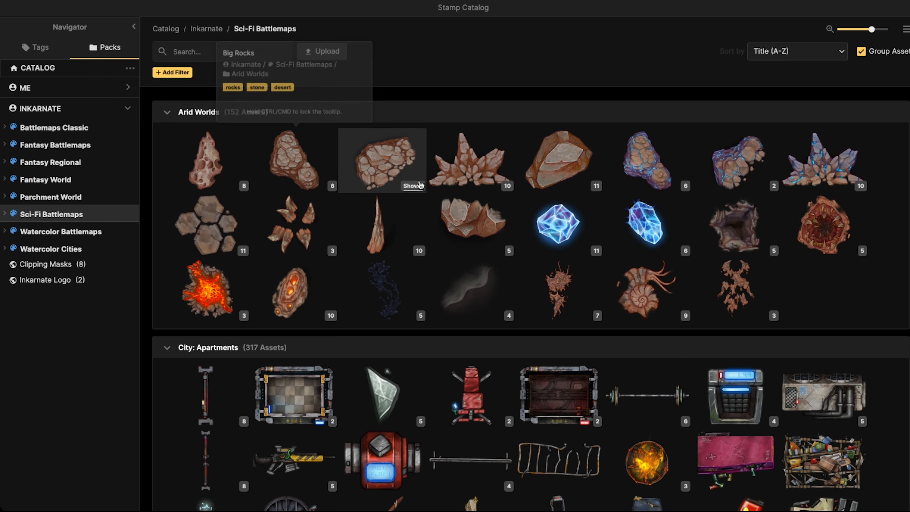
mouse_move(216, 177)
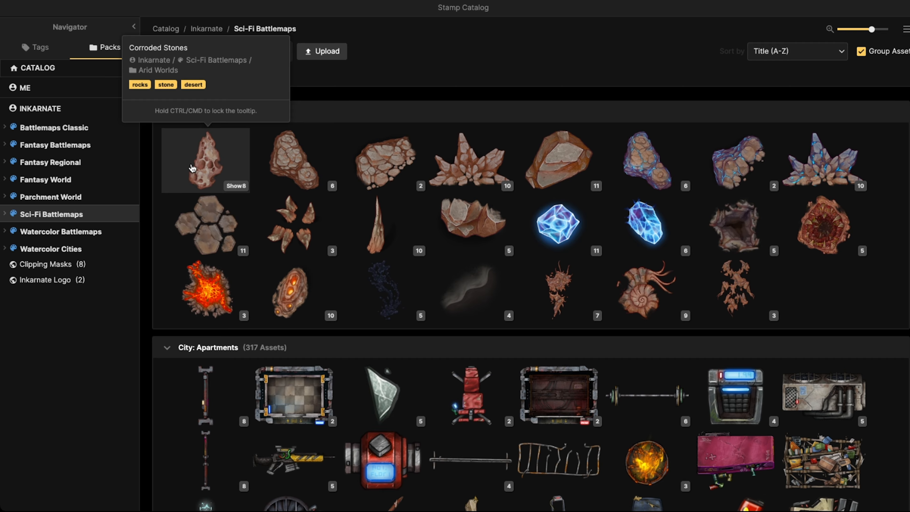
click(213, 170)
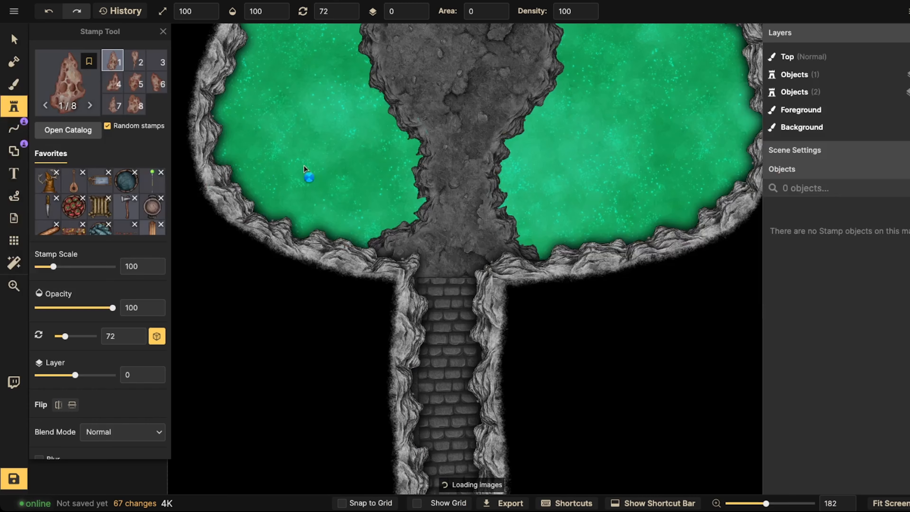
scroll(303, 164, up, 5)
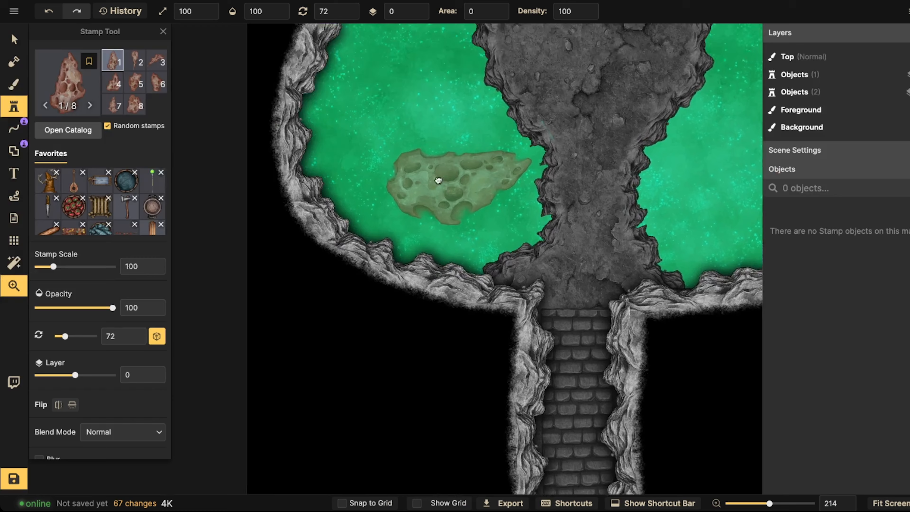
drag(439, 181, 470, 175)
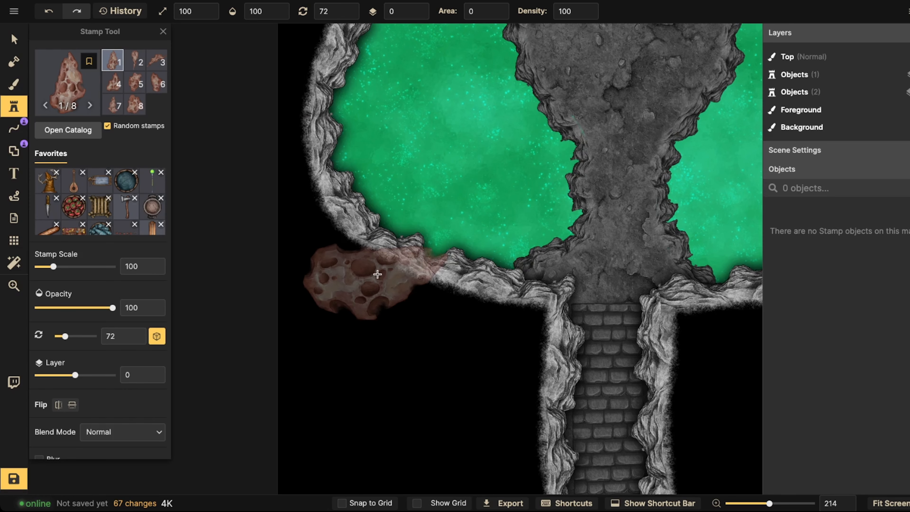
scroll(385, 275, up, 3)
scroll(396, 277, up, 2)
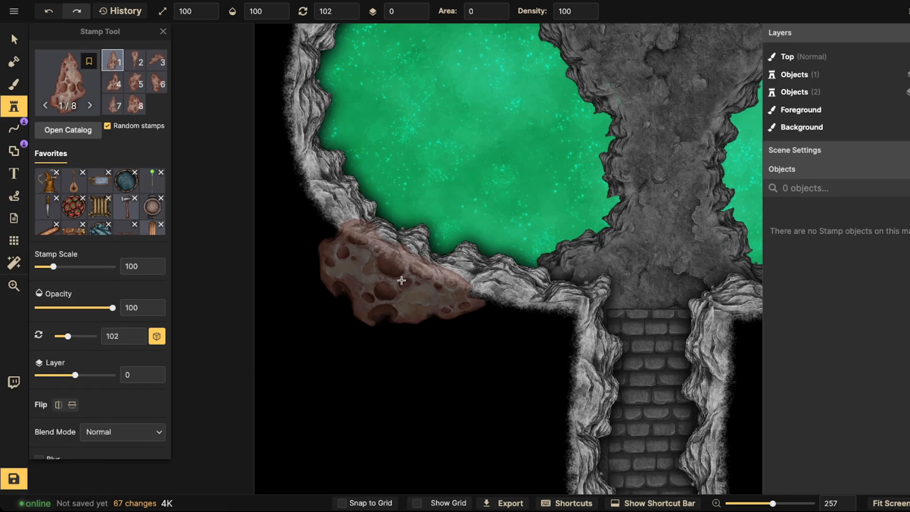
key(bracketleft)
click(414, 279)
click(14, 39)
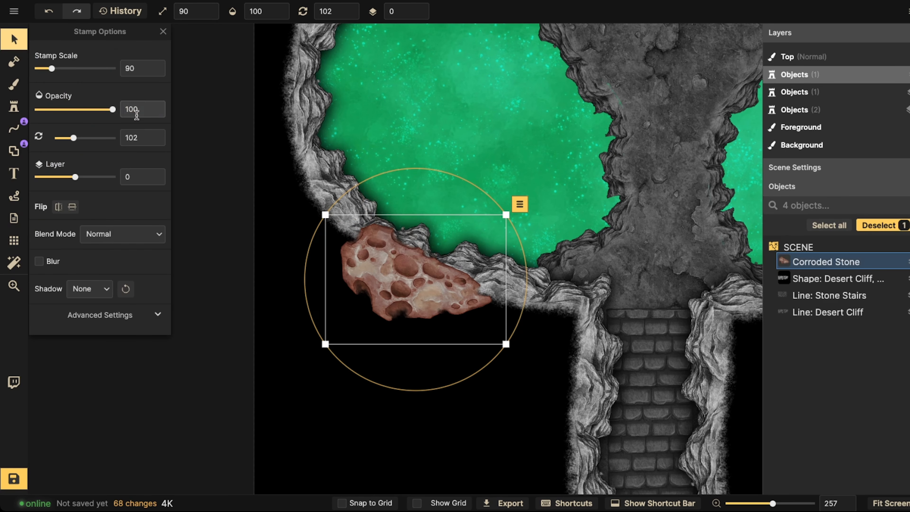
key(Delete)
Step: Set the Corroded Stones stamp's color adjustments to saturation 0 and brightness 114
click(13, 106)
scroll(85, 353, down, 1)
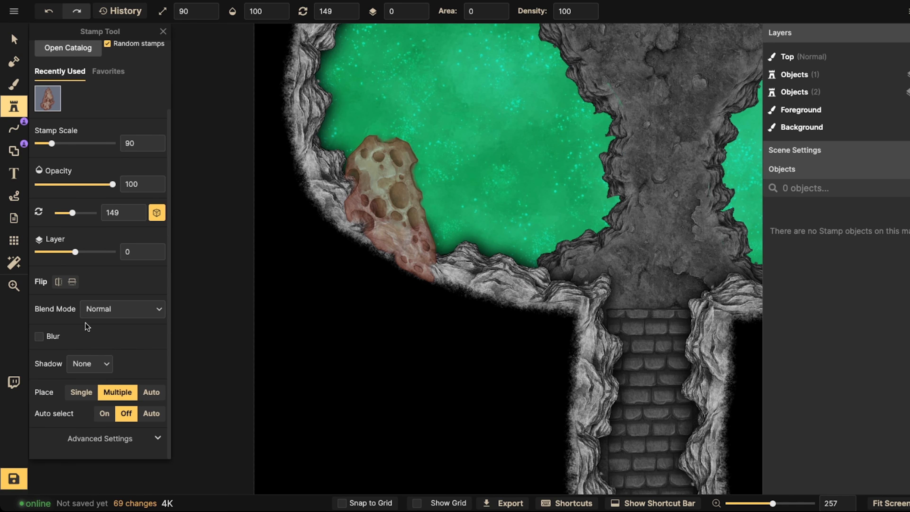
click(100, 439)
click(89, 310)
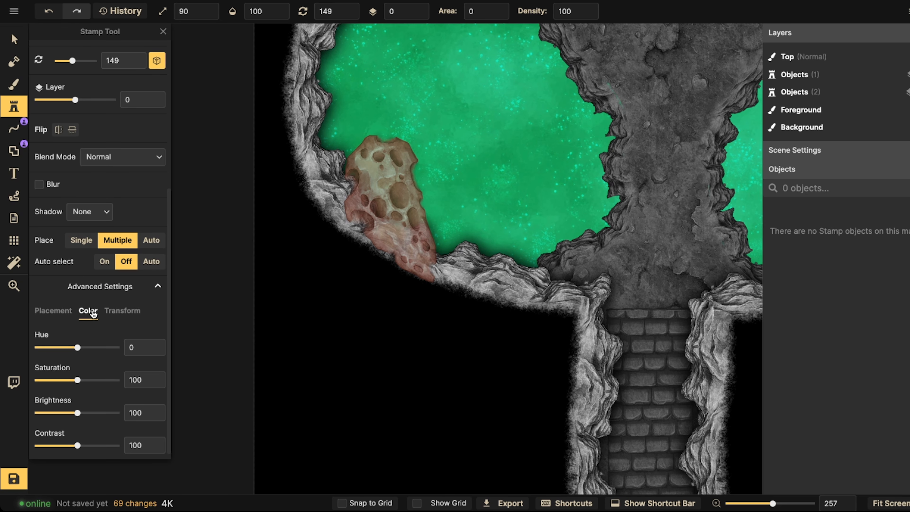
drag(78, 381, 37, 379)
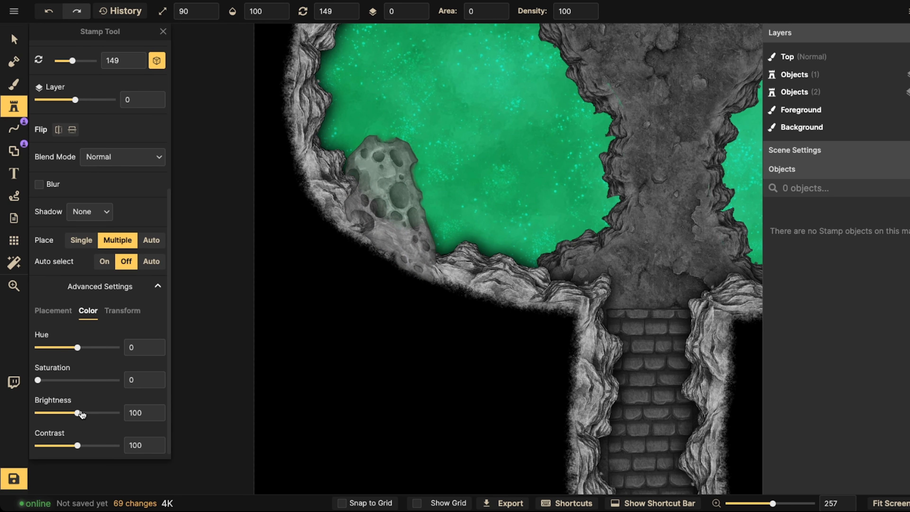
drag(82, 414, 87, 413)
Step: Place a grey corroded stone rotated to 104 against the outside of the cave's lower-left cliff and scale it to 80
scroll(443, 298, down, 5)
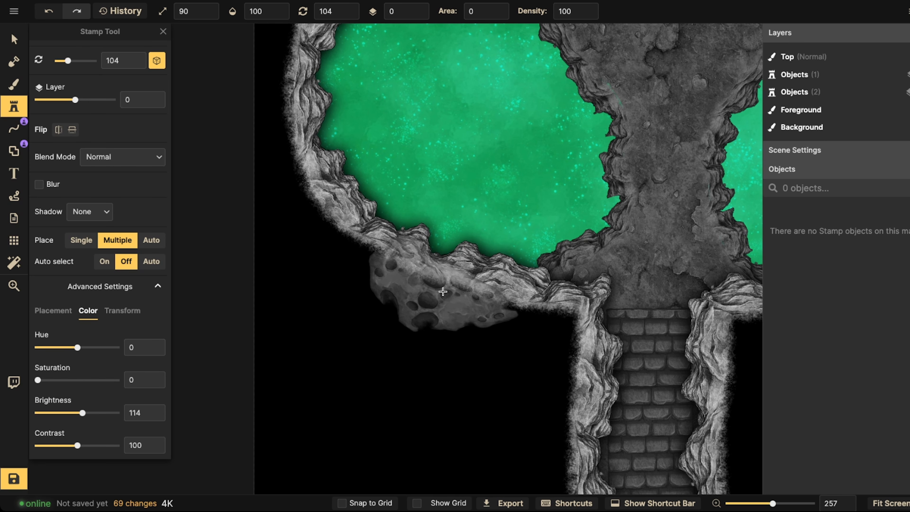
click(443, 291)
scroll(244, 208, down, 5)
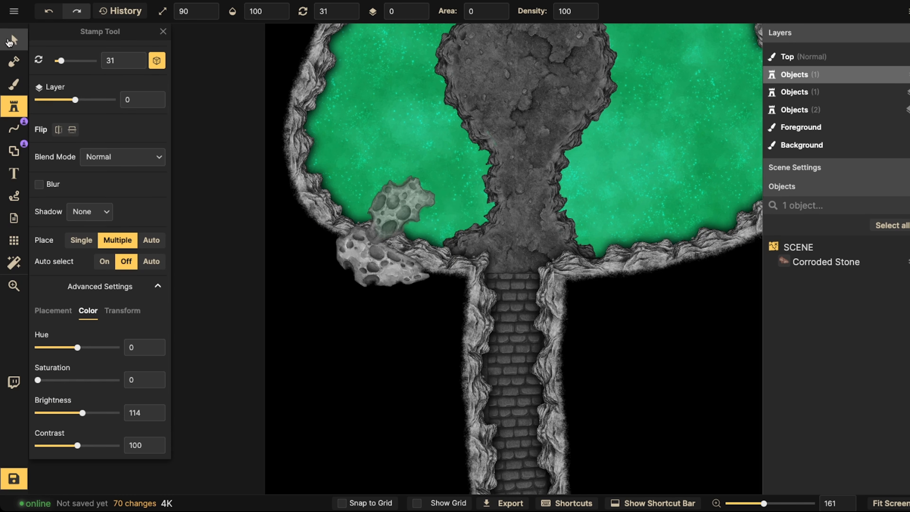
click(9, 42)
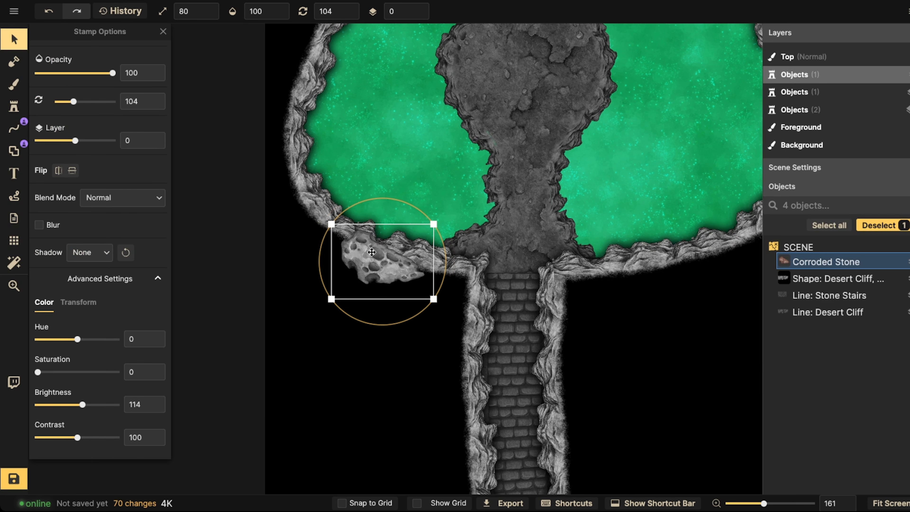
Step: Place one corroded stone at each outer corner where the stair passage walls meet the cave cliff
click(23, 114)
scroll(444, 290, up, 10)
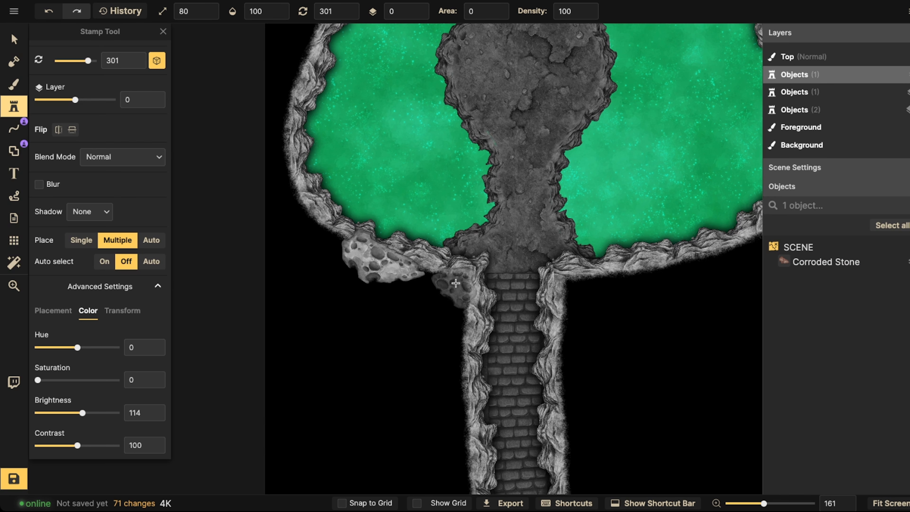
click(458, 282)
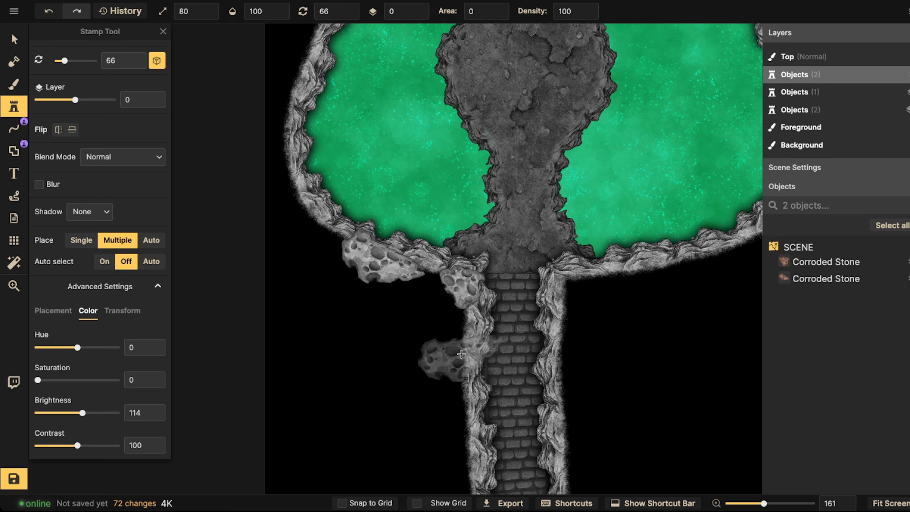
scroll(571, 306, up, 12)
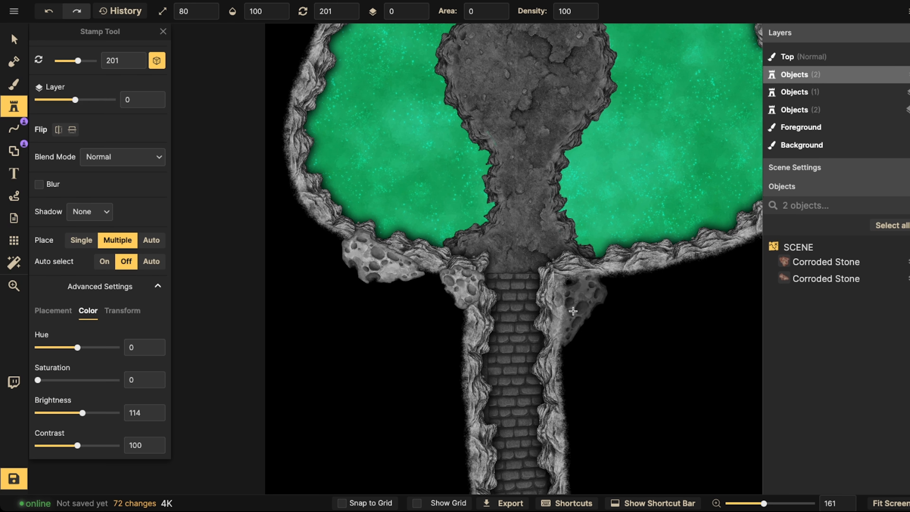
scroll(571, 306, down, 3)
click(571, 306)
Step: Flip the corroded stone at the passage's upper-right corner horizontally and rotate it to 201
scroll(412, 265, down, 3)
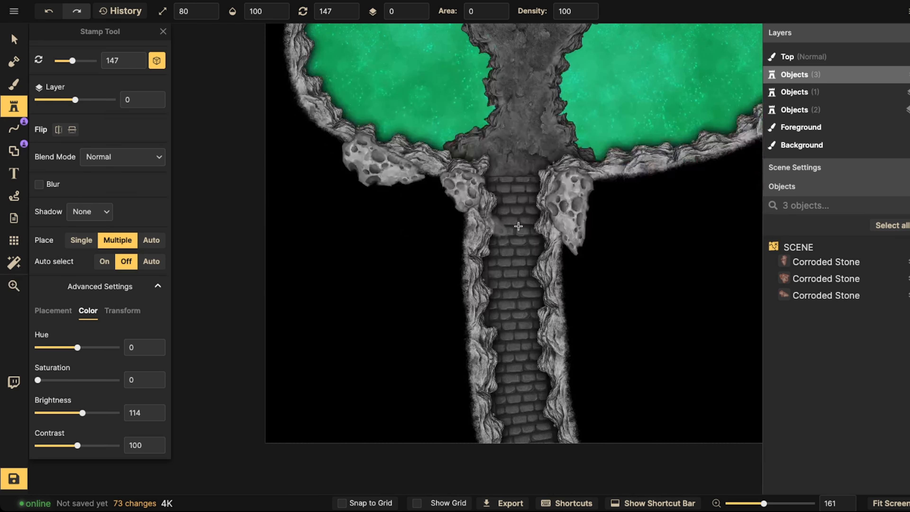
click(6, 43)
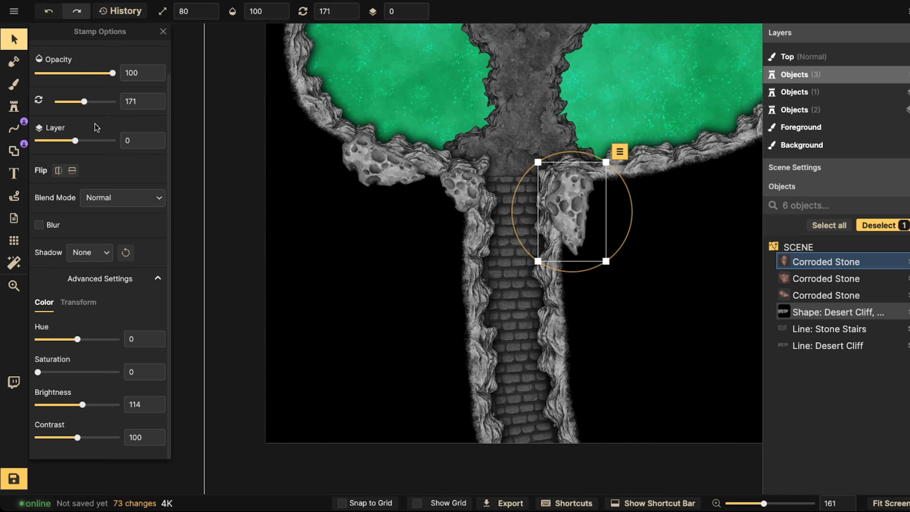
click(59, 170)
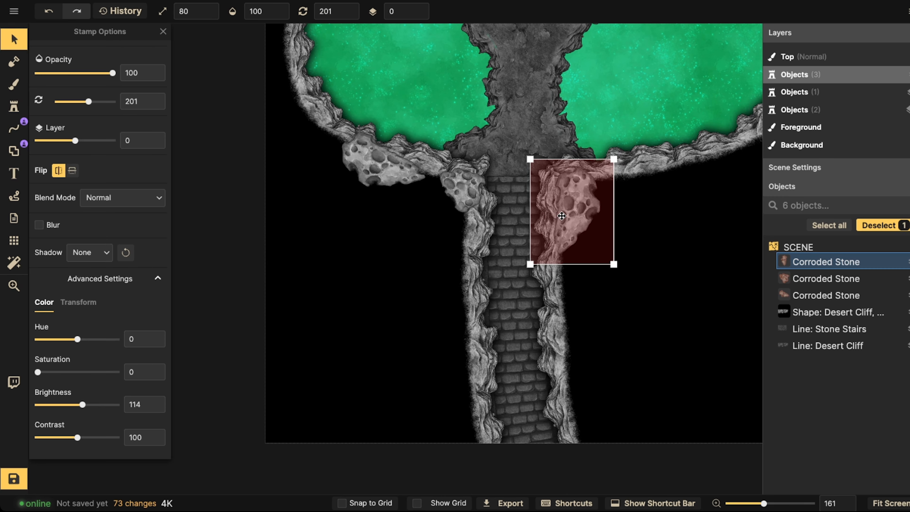
scroll(561, 214, up, 2)
scroll(253, 182, down, 2)
scroll(253, 183, up, 1)
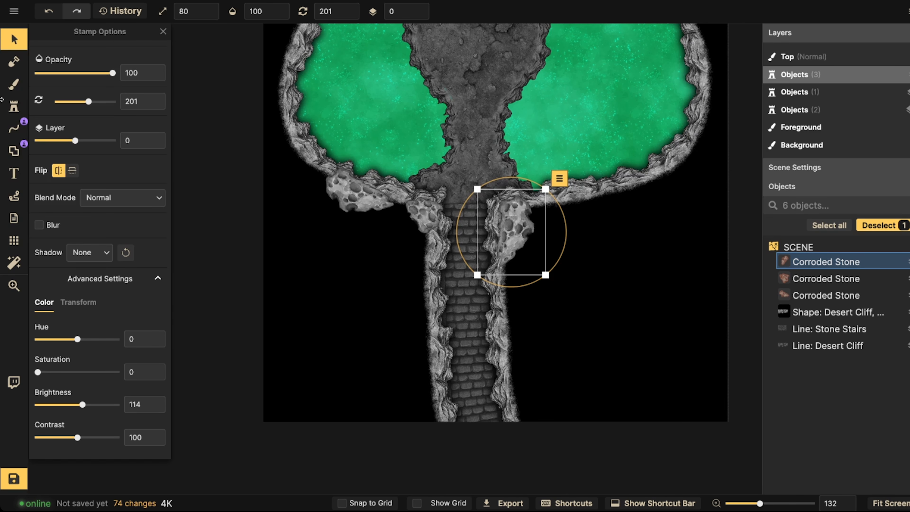
Step: Place another corroded stone against the outer side of the right passage wall, just below the flipped one
click(13, 106)
scroll(363, 244, down, 3)
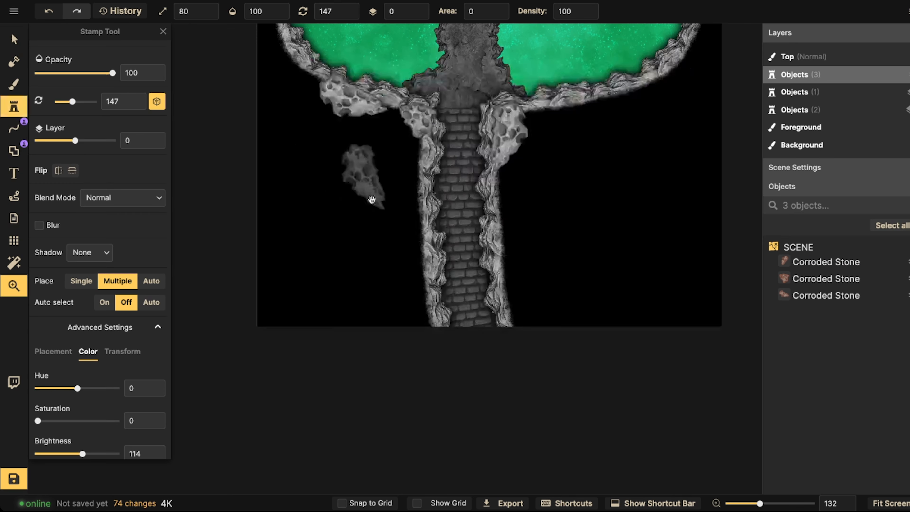
scroll(403, 230, up, 2)
scroll(421, 190, down, 10)
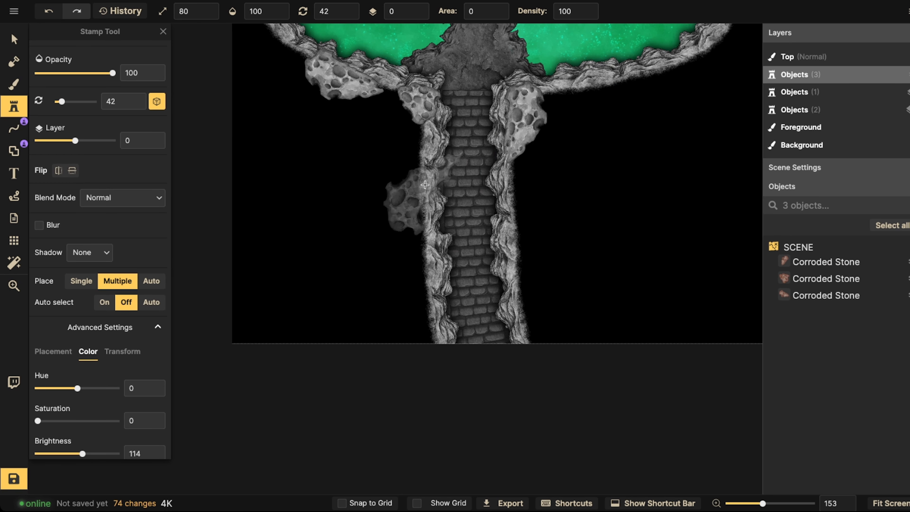
scroll(416, 182, up, 1)
scroll(524, 201, down, 14)
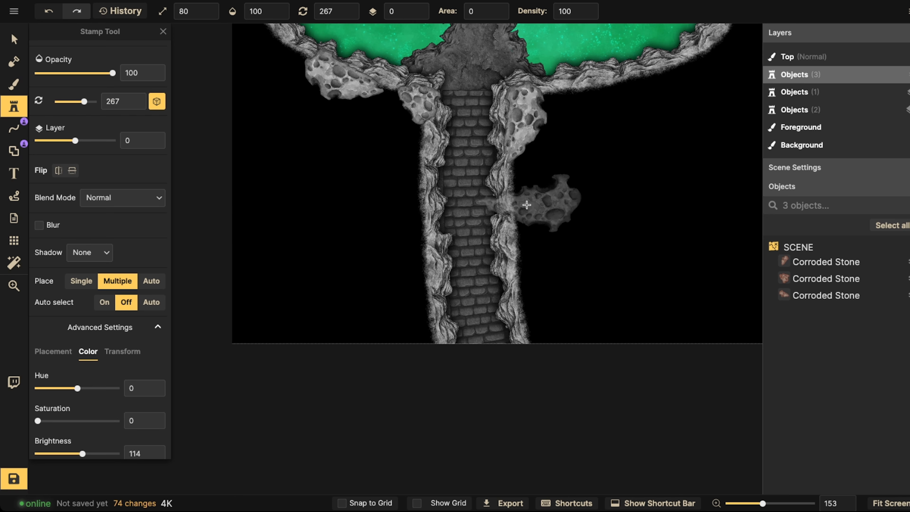
click(523, 202)
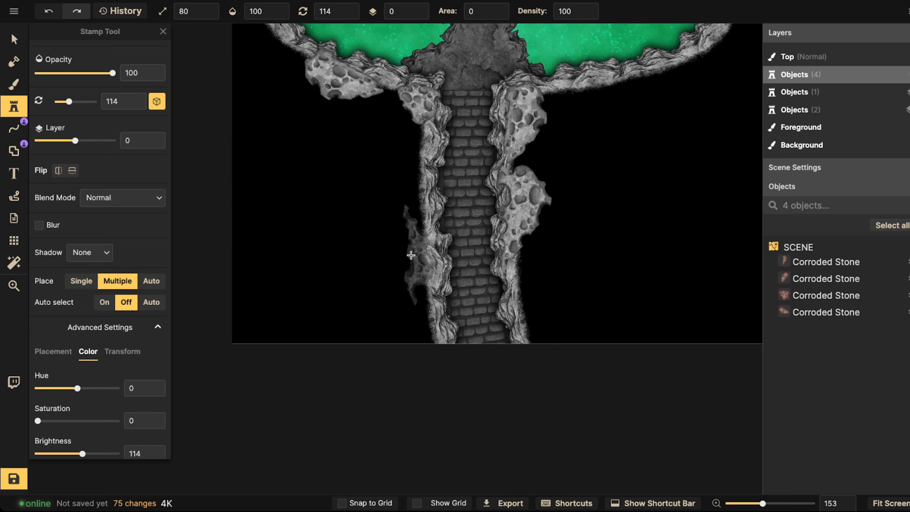
Step: Place three corroded stones down the outside of the left passage wall and one near the lower end of the right wall
scroll(417, 181, up, 13)
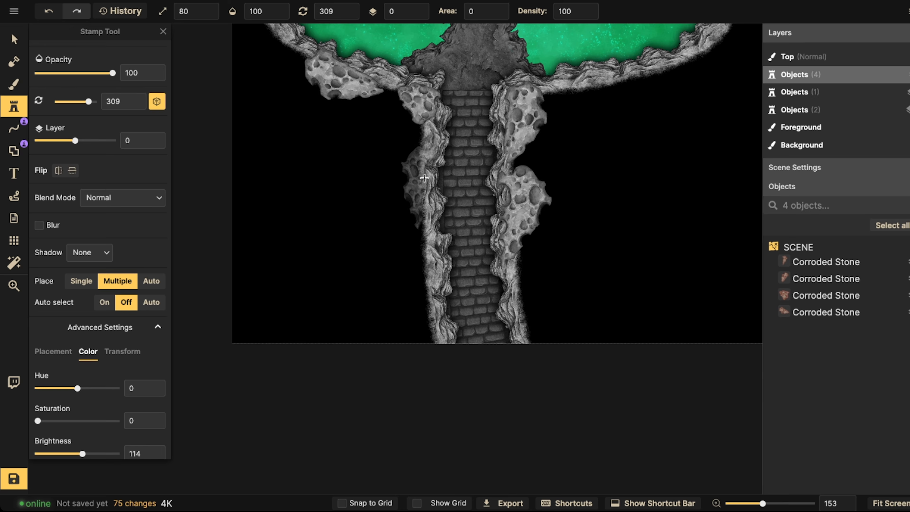
click(420, 182)
click(428, 267)
scroll(428, 287, up, 3)
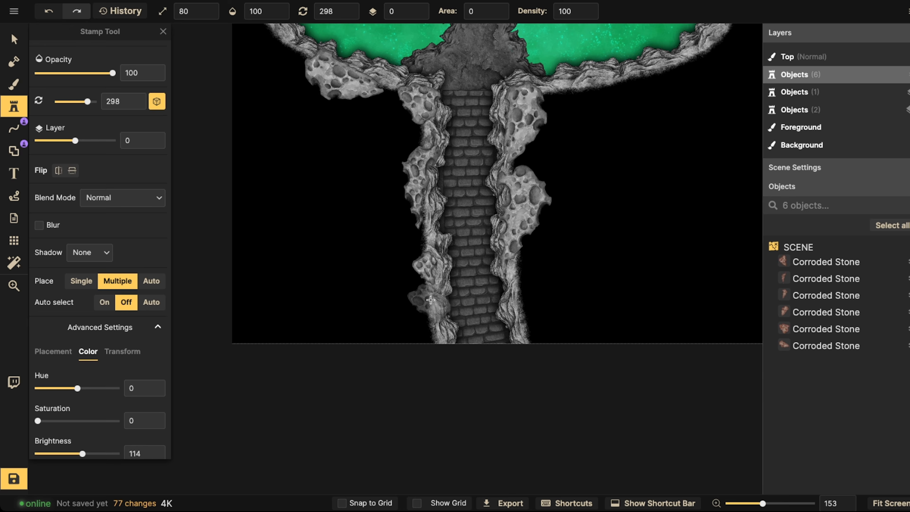
click(430, 338)
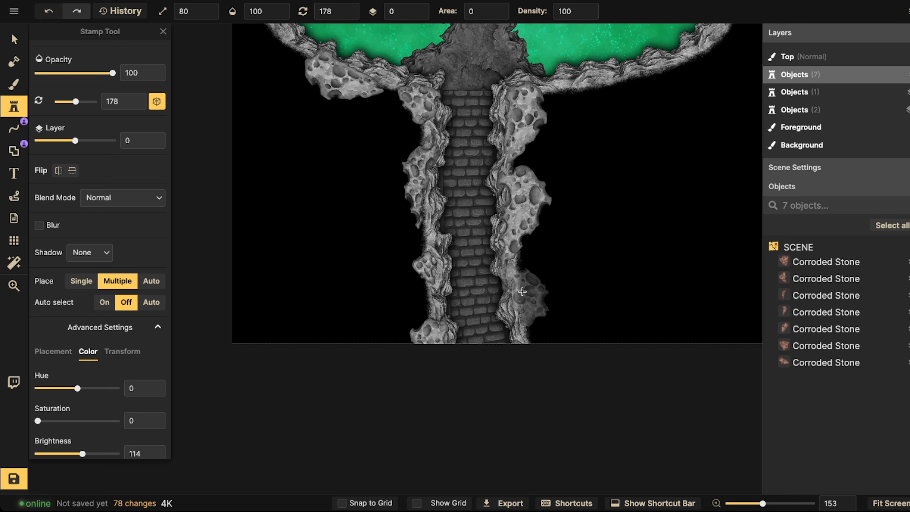
scroll(519, 301, down, 2)
click(523, 305)
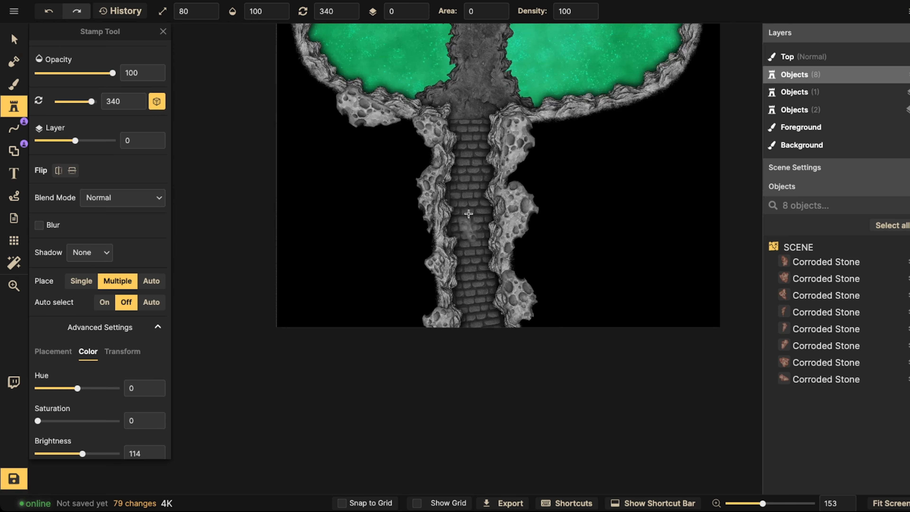
Step: Place two corroded stones against the outer left cliff of the cave, one low and one high
scroll(422, 168, up, 5)
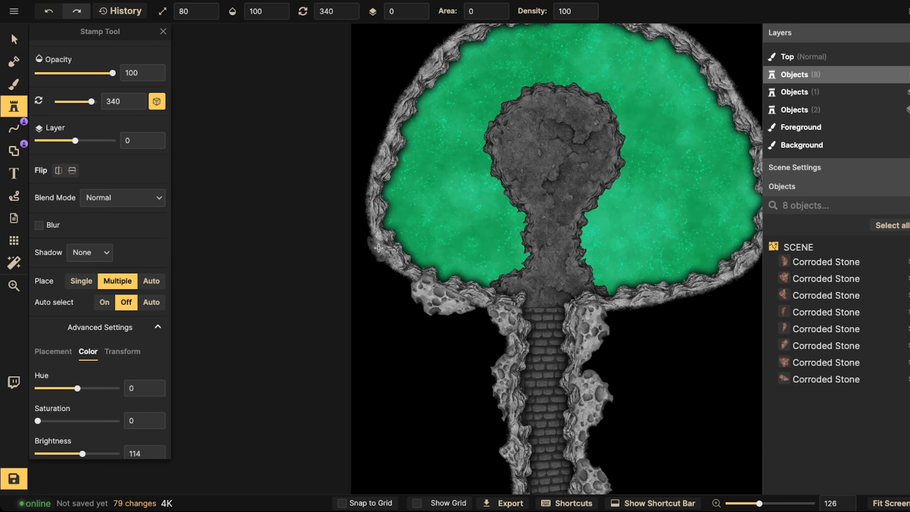
click(378, 248)
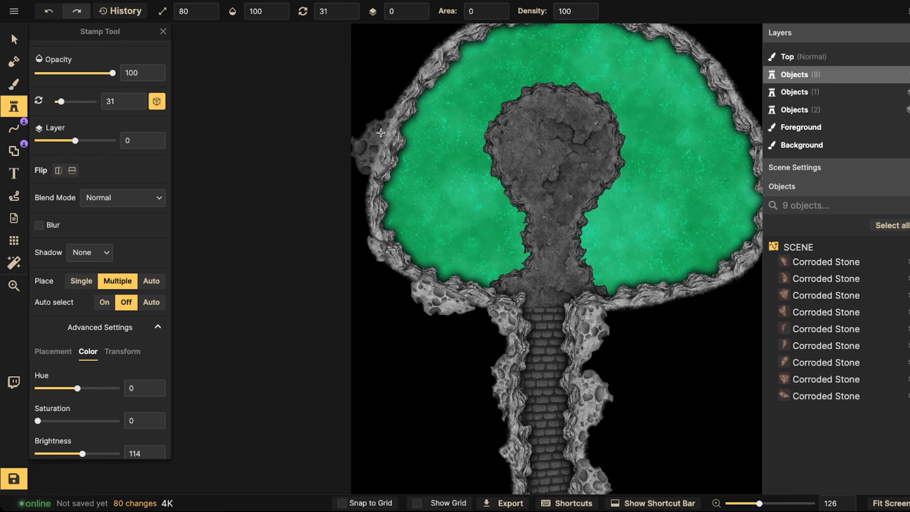
click(381, 133)
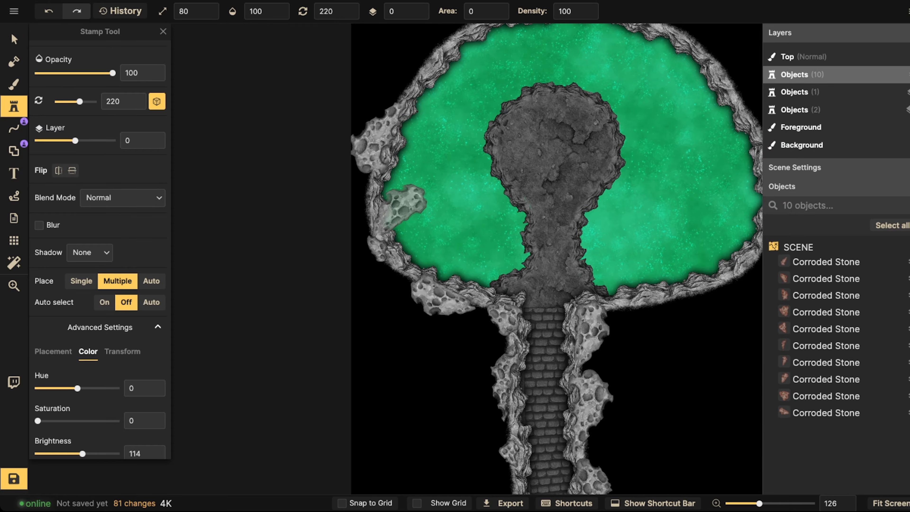
Step: Move the corroded stone overhanging the map's left edge to the cave's upper-right outer cliff and rotate it to 151
scroll(455, 153, up, 3)
click(14, 39)
click(367, 234)
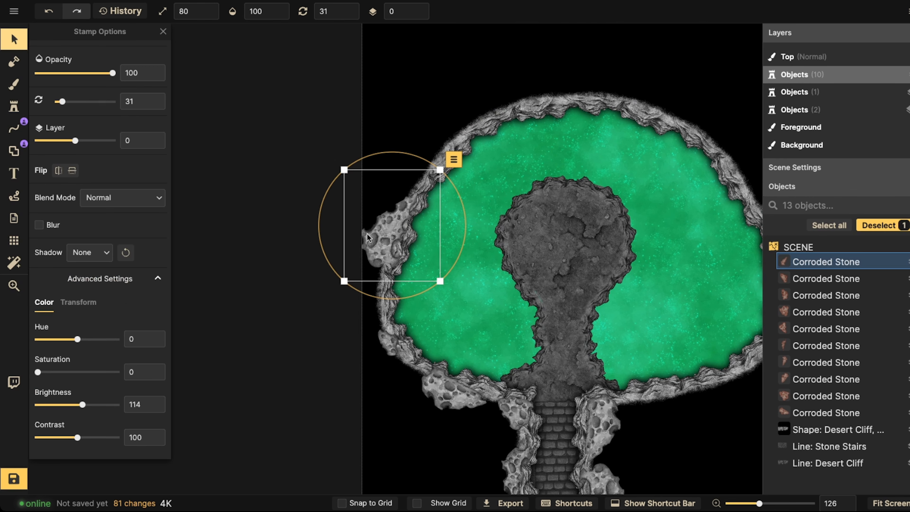
drag(378, 236, 533, 196)
scroll(529, 164, down, 7)
scroll(525, 191, down, 1)
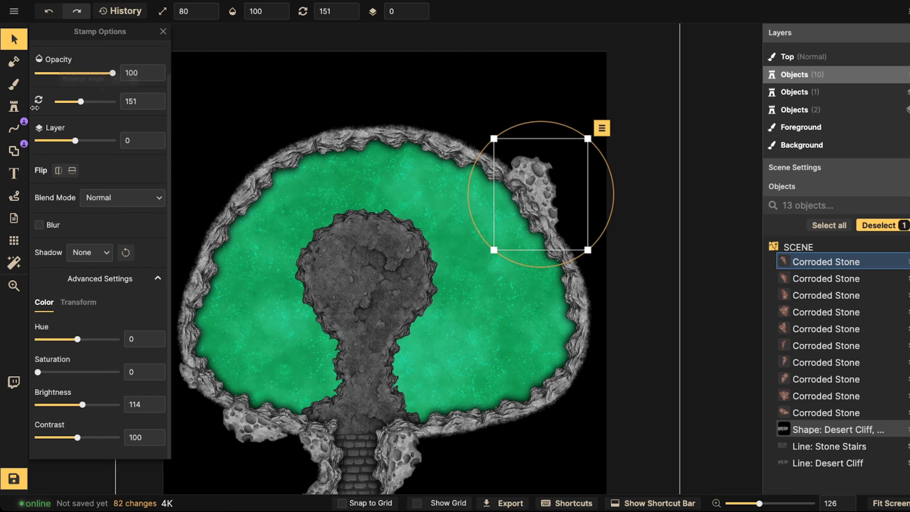
Step: Place a small corroded stone beside the large one on the upper-right outer cliff, and another on the cave's lower-right outer cliff
click(14, 106)
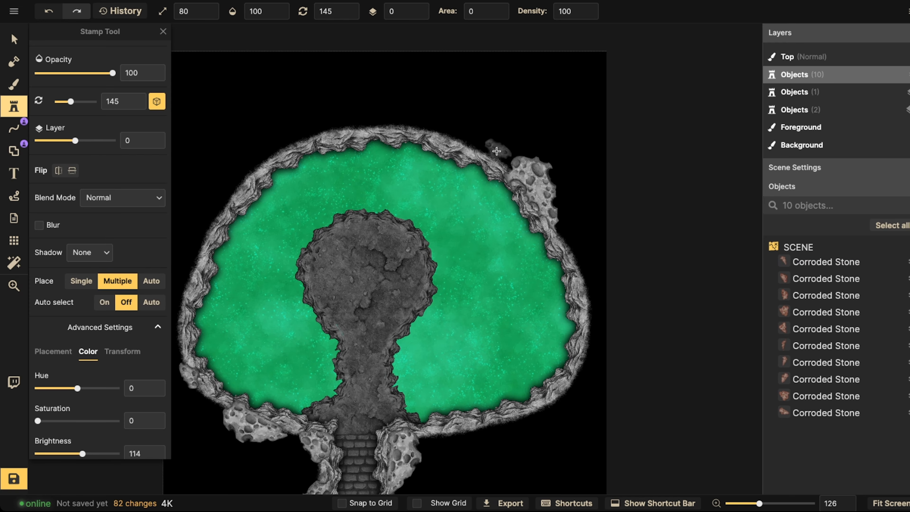
click(495, 160)
scroll(435, 152, up, 4)
scroll(419, 143, down, 3)
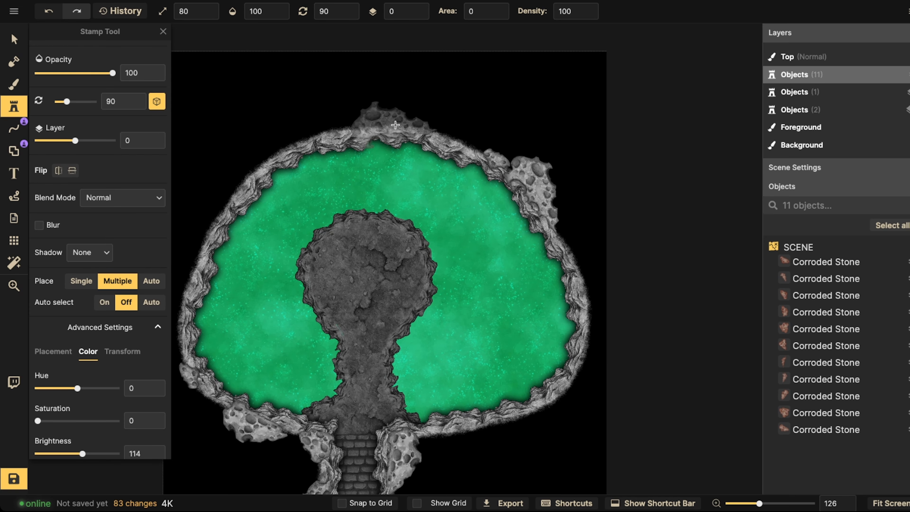
scroll(483, 187, down, 3)
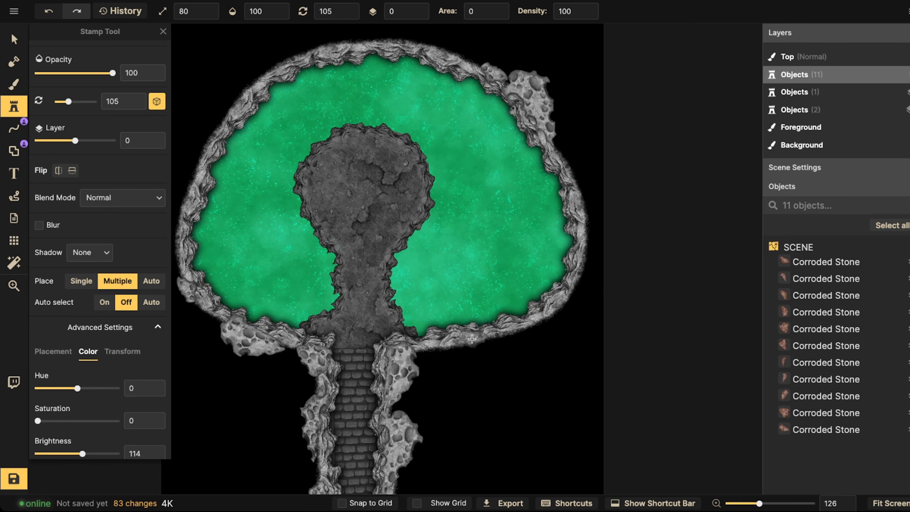
click(458, 344)
Step: Place a larger corroded stone in the corner where the right passage wall meets the cave's lower-right cliff
scroll(460, 343, up, 3)
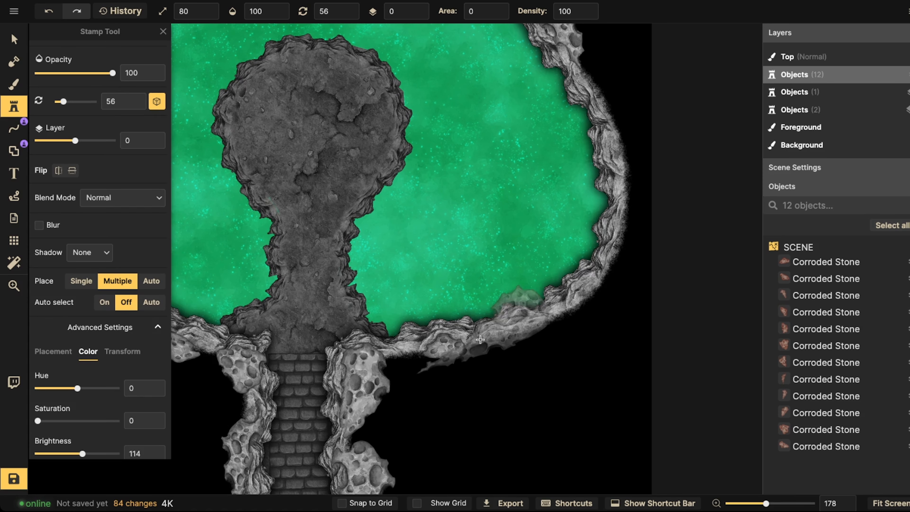
scroll(465, 344, down, 5)
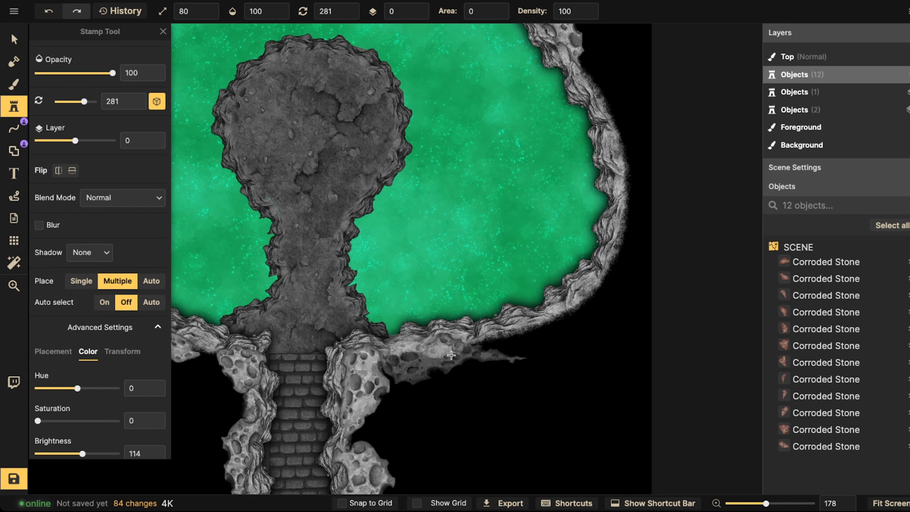
click(435, 349)
Step: Move the small corroded stone farther right along the lower-right cliff, and adjust the rotation of the one on the lower-left cliff
key(v)
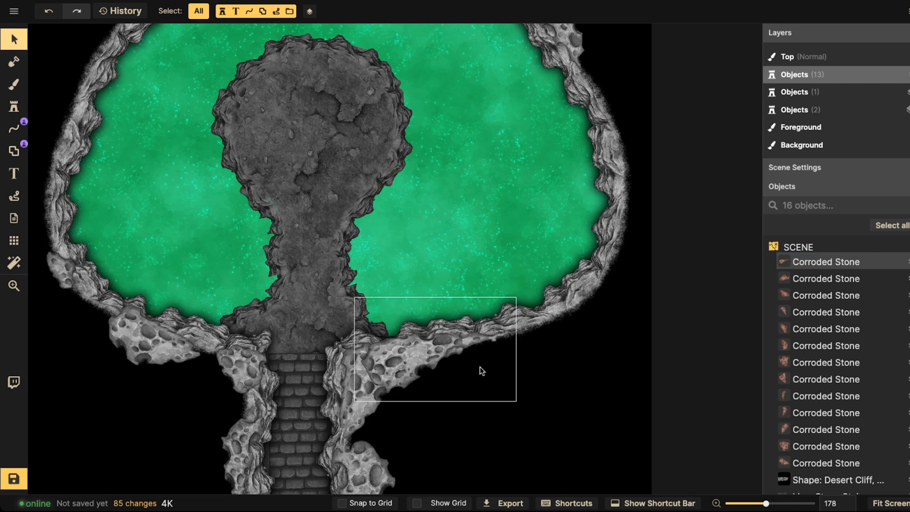
drag(448, 350, 524, 329)
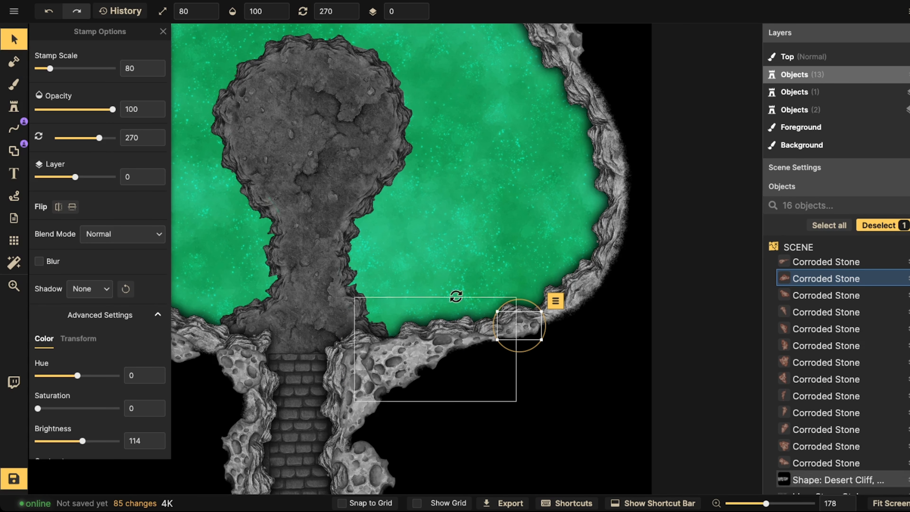
scroll(426, 278, down, 4)
drag(476, 295, 470, 302)
scroll(432, 261, down, 1)
drag(391, 241, 490, 243)
scroll(432, 232, down, 2)
key(Escape)
drag(389, 193, 380, 215)
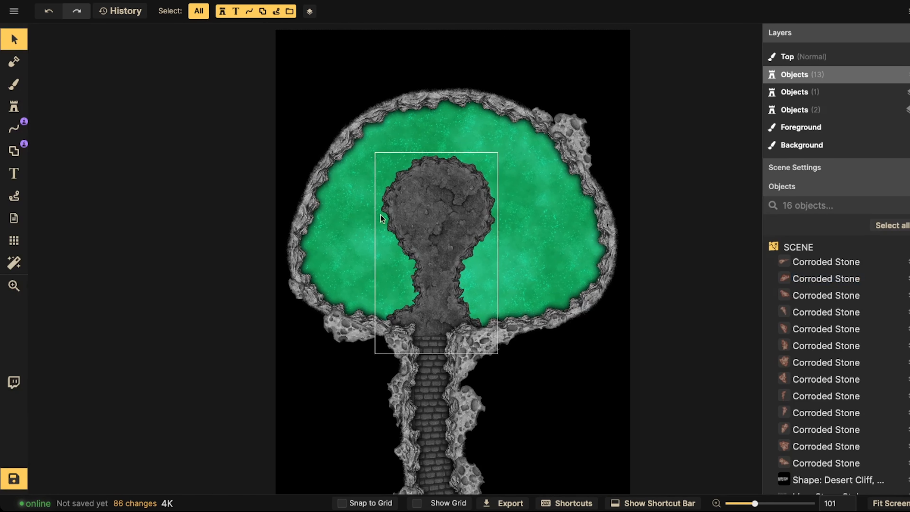
click(353, 337)
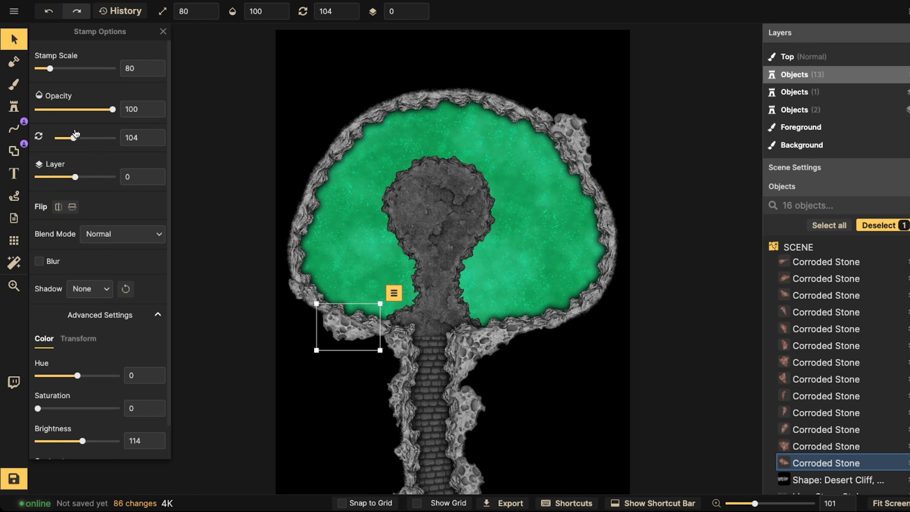
Step: Place corroded stone variant 7 of 8, rotated to 53, against the cave's upper-left outer cliff
click(13, 106)
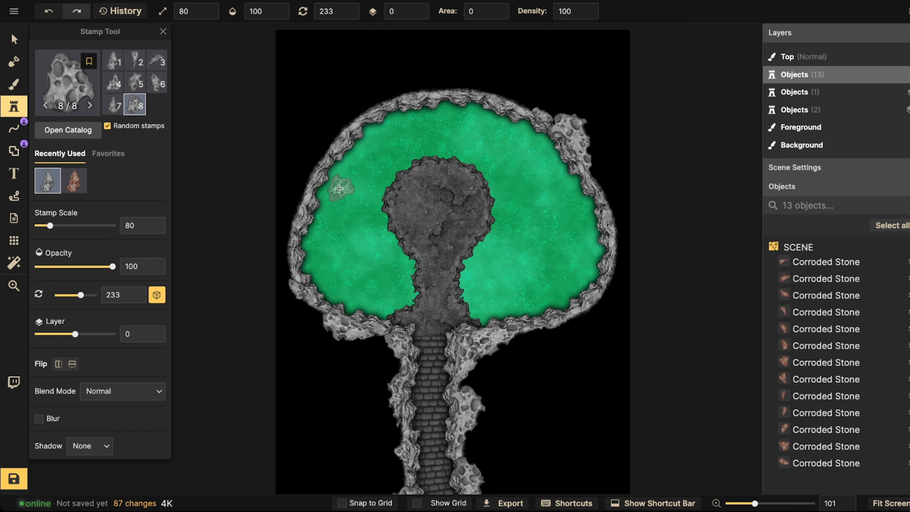
key(Left)
drag(541, 191, 509, 196)
drag(469, 235, 548, 225)
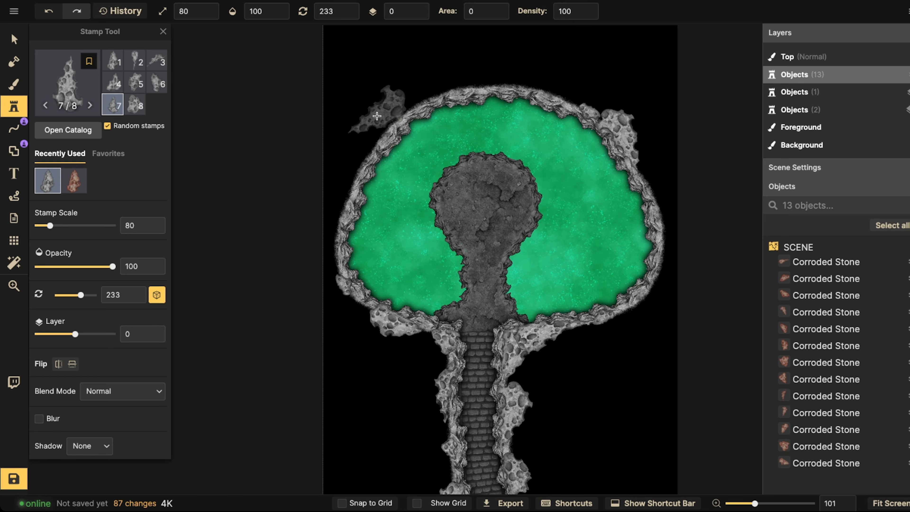
scroll(378, 115, down, 10)
scroll(390, 119, down, 2)
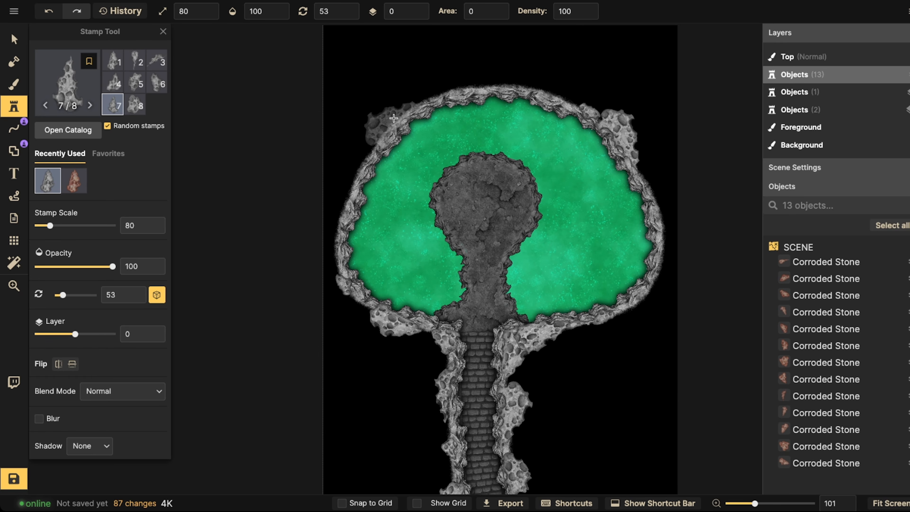
click(396, 117)
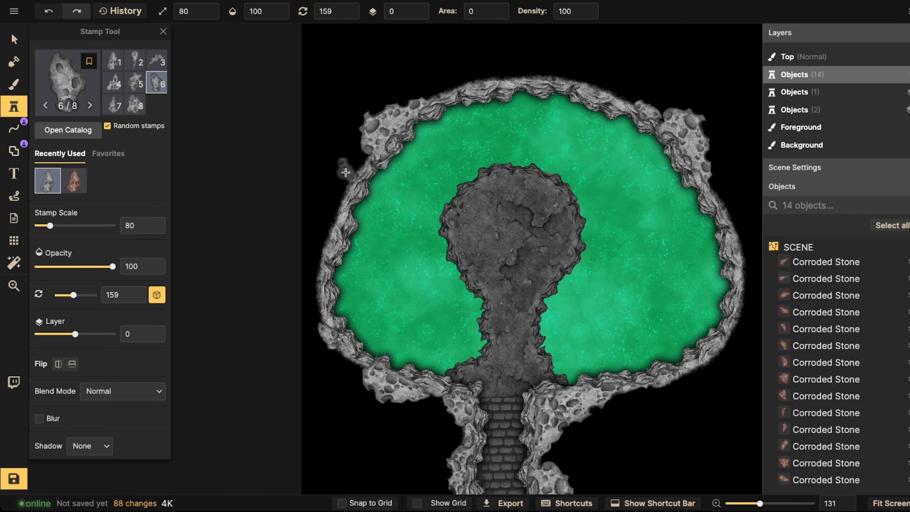
Step: Place a small corroded stone on the left cliff below the last one, and another rotated to 268 on the cave's upper edge
click(349, 185)
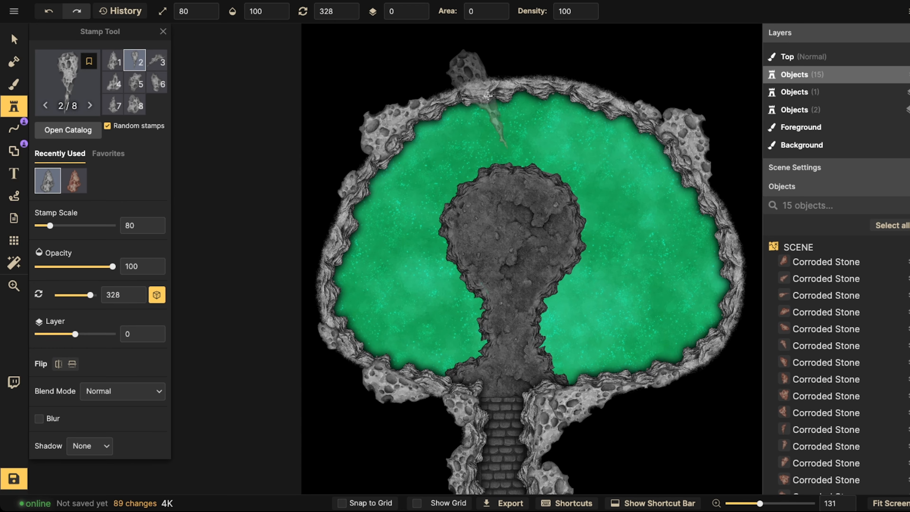
scroll(492, 80, down, 4)
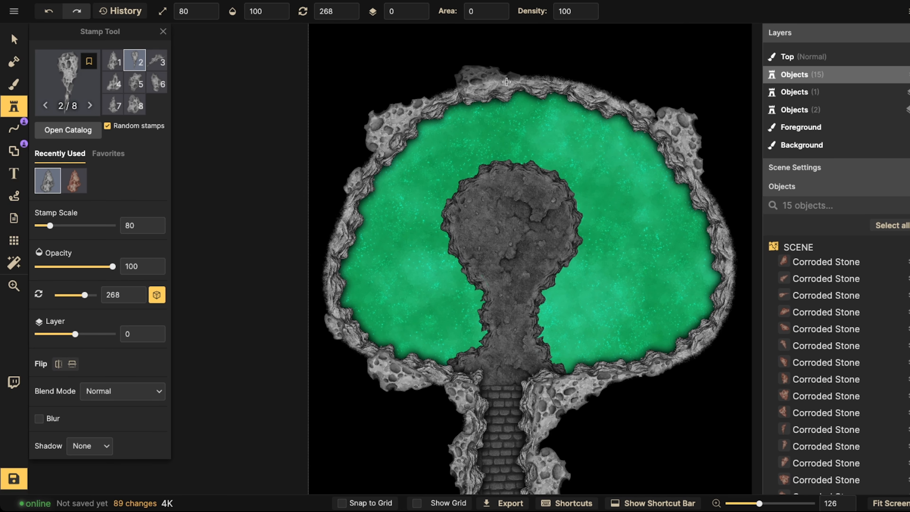
click(500, 77)
Step: Place one corroded stone on the outer right cliff and one on the outer lower-right cliff of the cave
drag(385, 177, 414, 156)
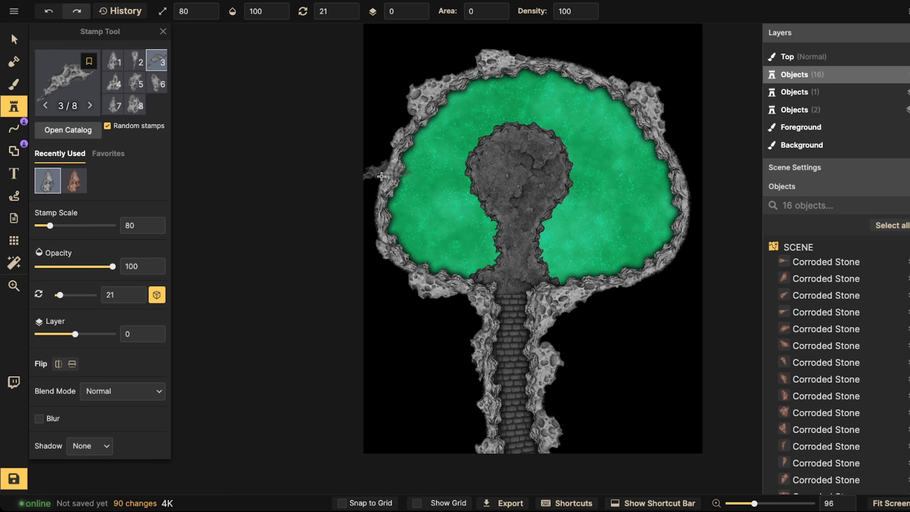
click(677, 169)
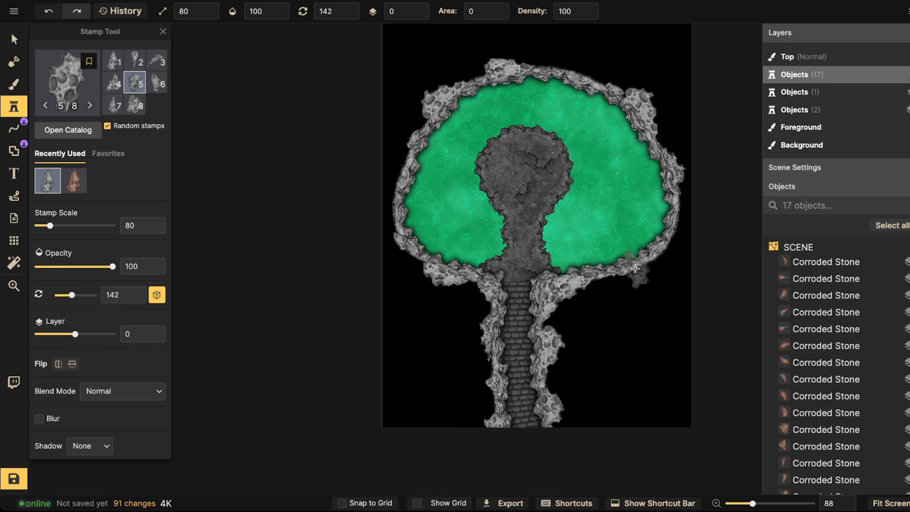
scroll(640, 267, down, 6)
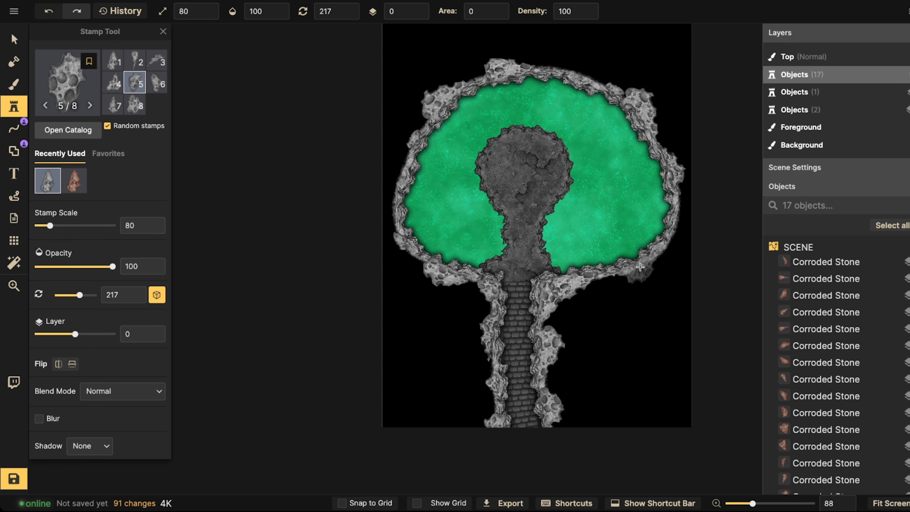
scroll(527, 194, down, 2)
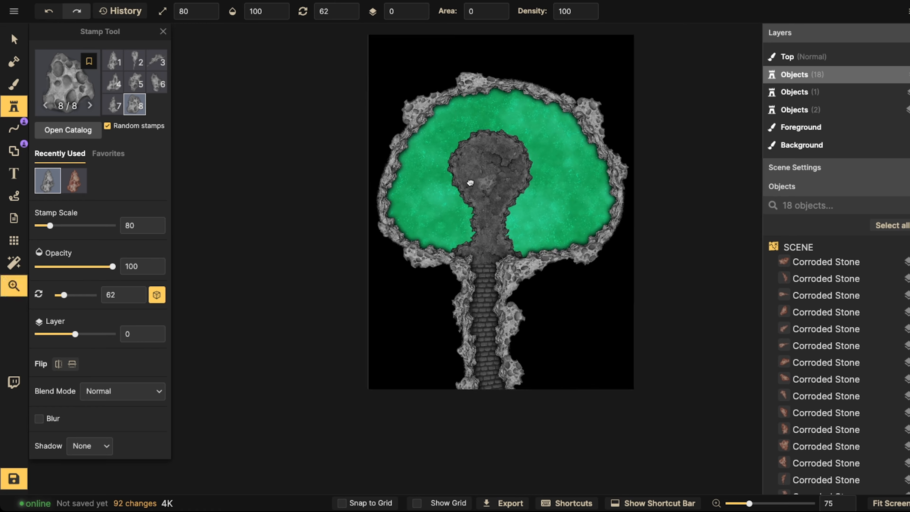
Step: Nudge the small corroded stone on the lower-left outer cliff inward, down and to the right
scroll(412, 180, down, 3)
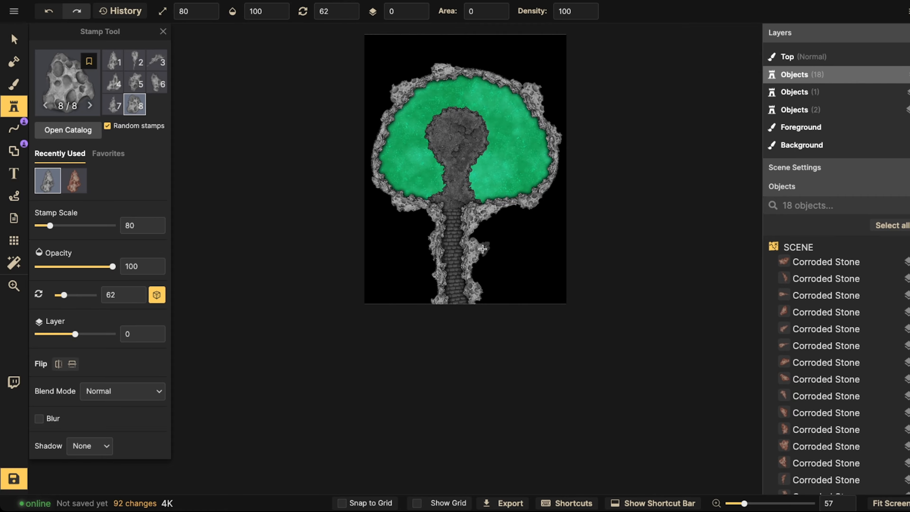
scroll(401, 178, up, 5)
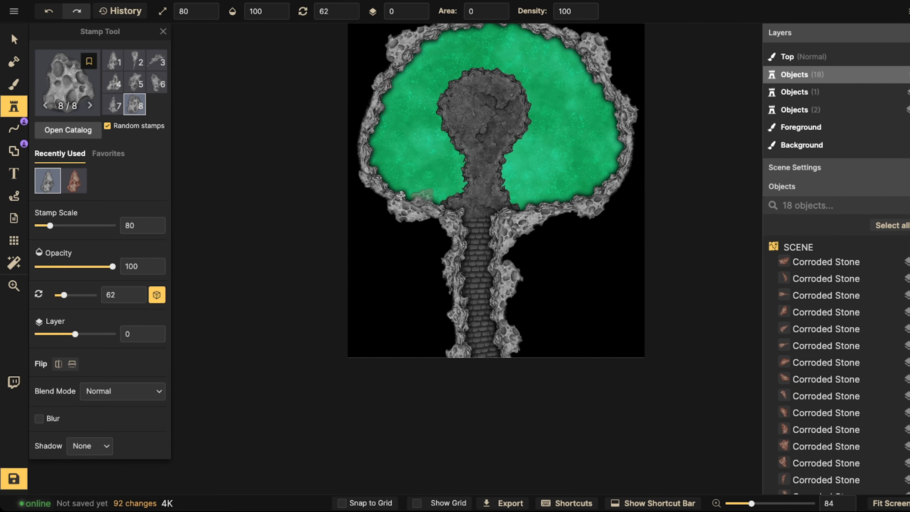
key(space)
drag(400, 193, 429, 233)
scroll(412, 222, up, 4)
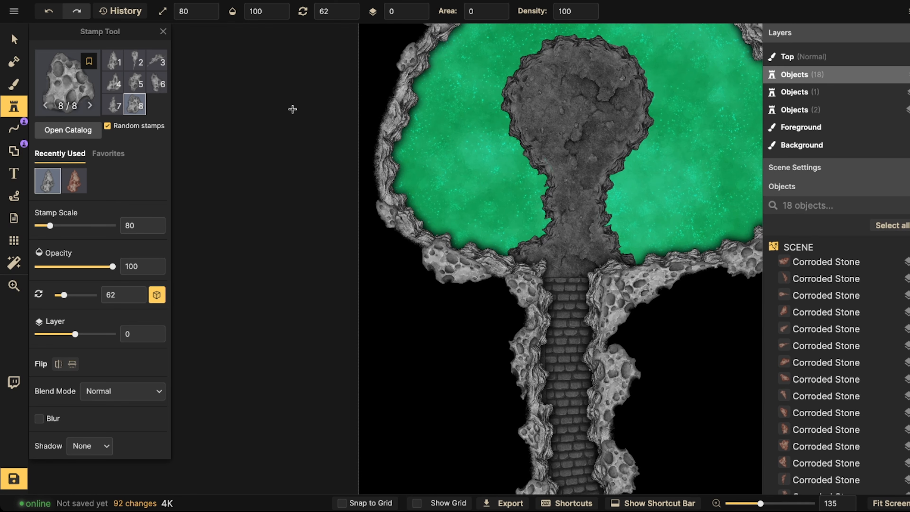
click(14, 39)
scroll(418, 229, up, 2)
click(418, 229)
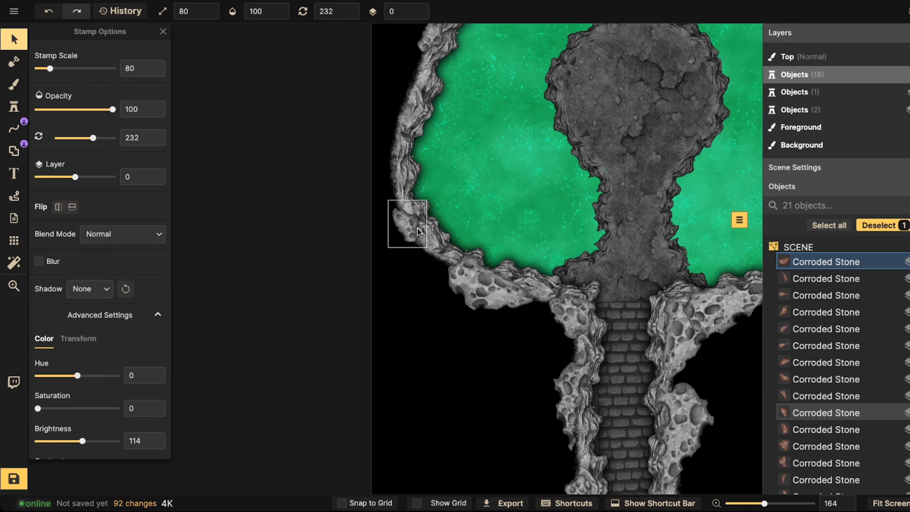
drag(417, 230, 429, 240)
Step: Slightly nudge the small corroded stone on the upper-left outer cliff, below the large one
key(space)
drag(437, 126, 436, 251)
click(431, 149)
drag(433, 152, 431, 152)
key(Escape)
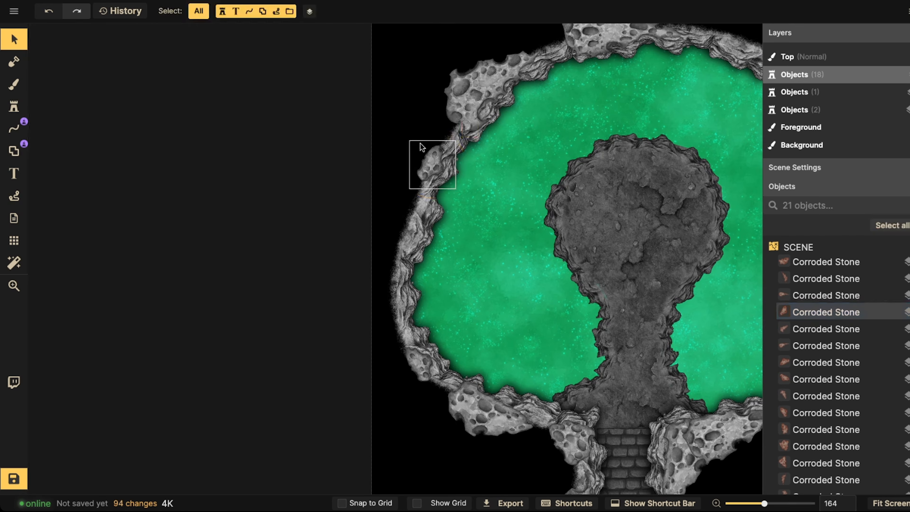
Step: Choose the Hex Rock stamp from the Sci-Fi Battlemaps Arid Worlds set and place it, rotated to 347, beside the left passage wall's upper end
scroll(426, 152, down, 6)
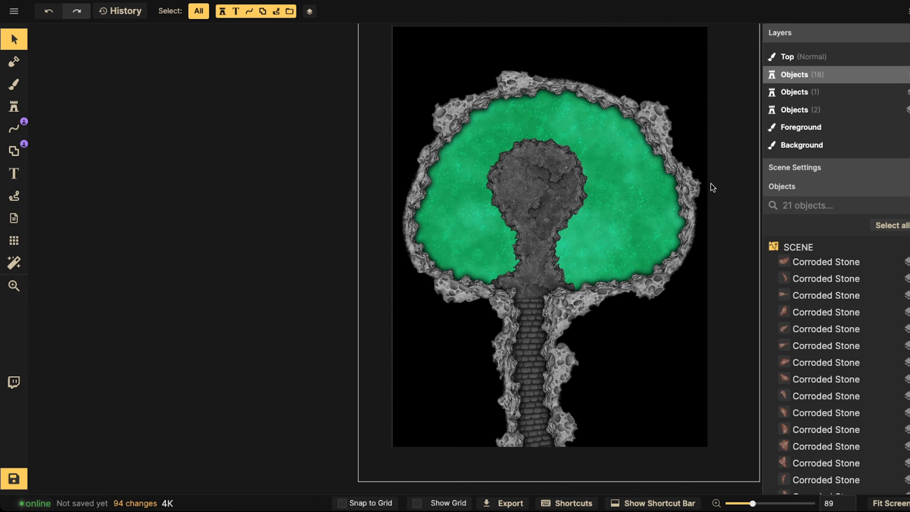
click(16, 106)
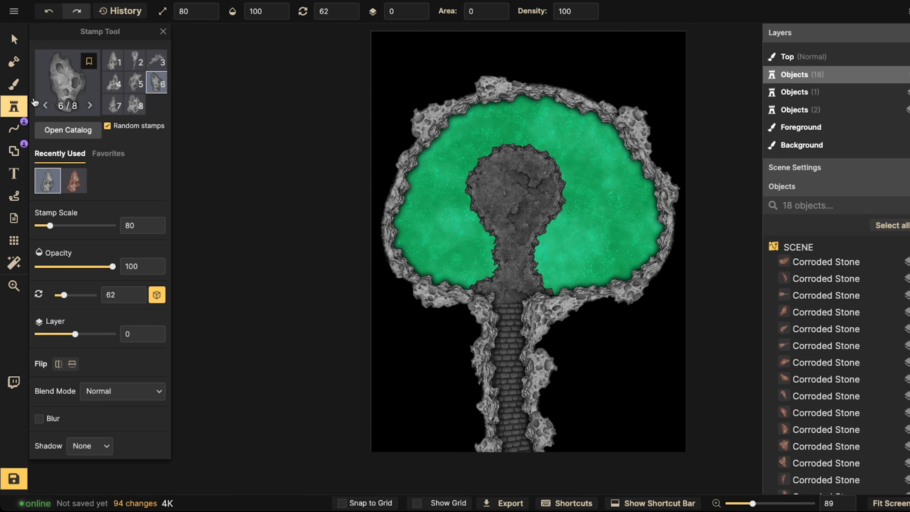
click(68, 130)
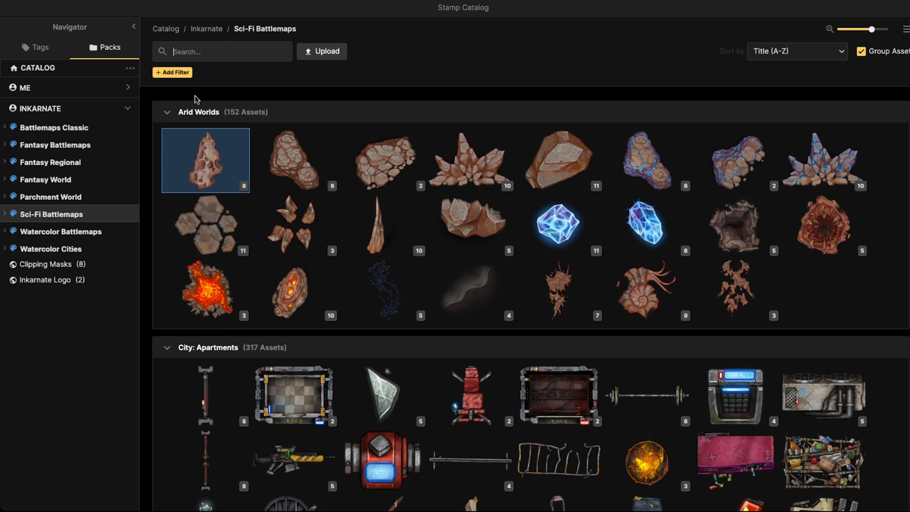
click(204, 222)
scroll(441, 204, up, 2)
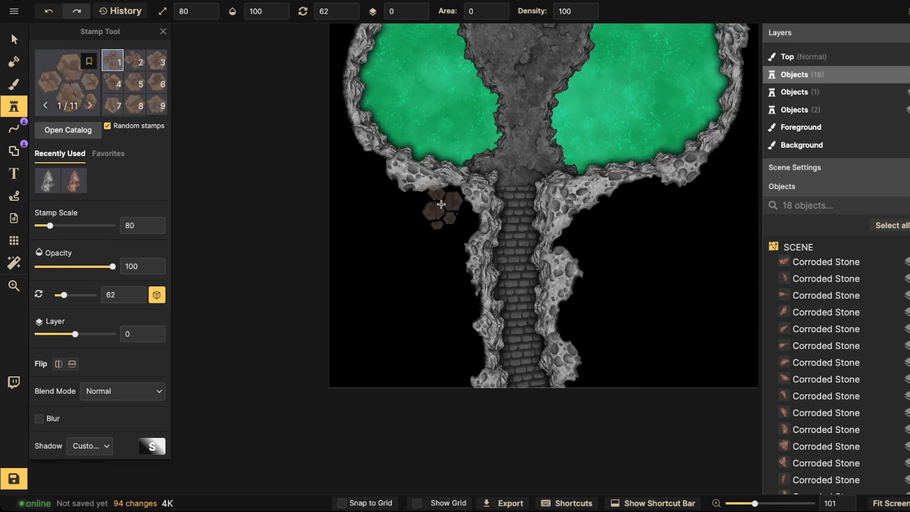
scroll(441, 204, up, 2)
scroll(448, 201, down, 5)
click(449, 199)
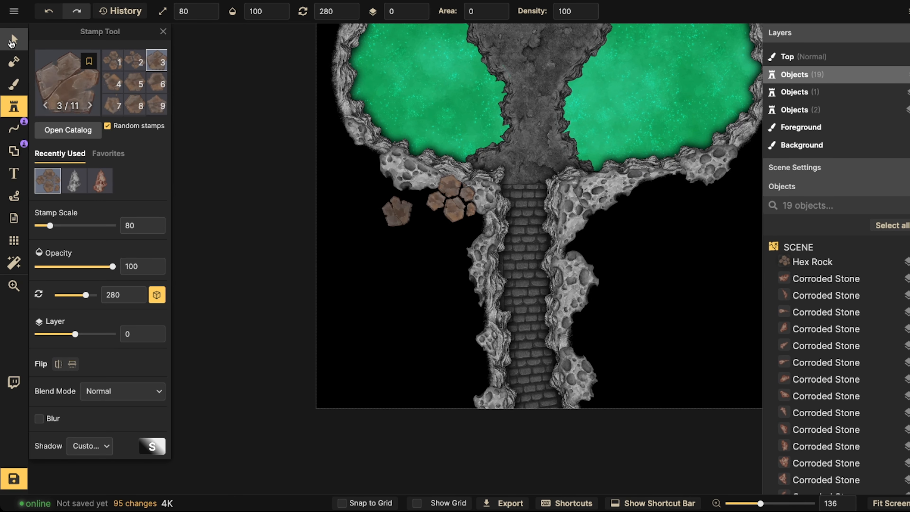
Step: Select the placed hex rock and shift it slightly right toward the passage wall
click(13, 40)
scroll(75, 366, down, 1)
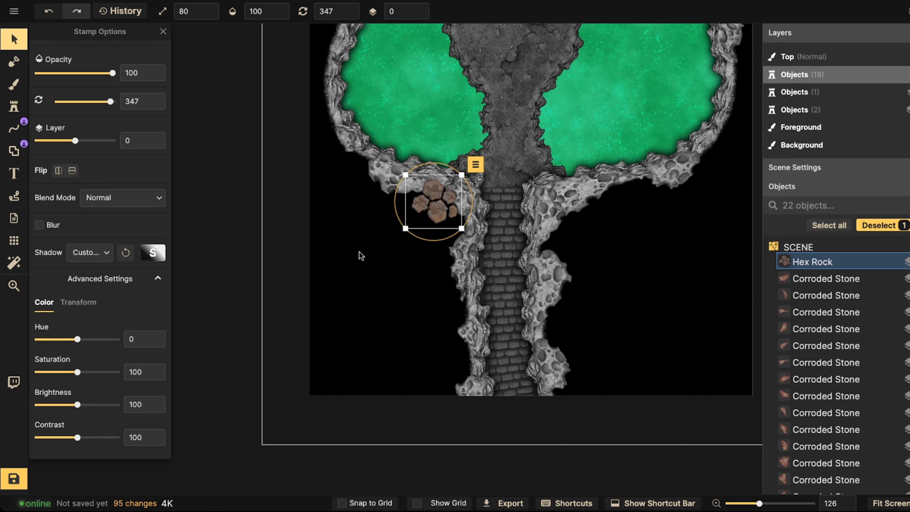
scroll(440, 195, up, 5)
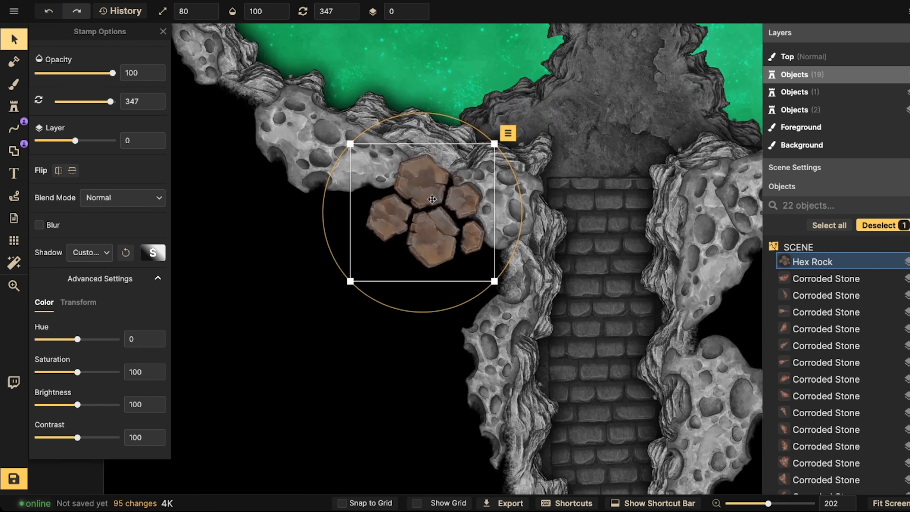
mouse_move(432, 198)
mouse_down()
mouse_move(448, 199)
mouse_move(436, 199)
mouse_up()
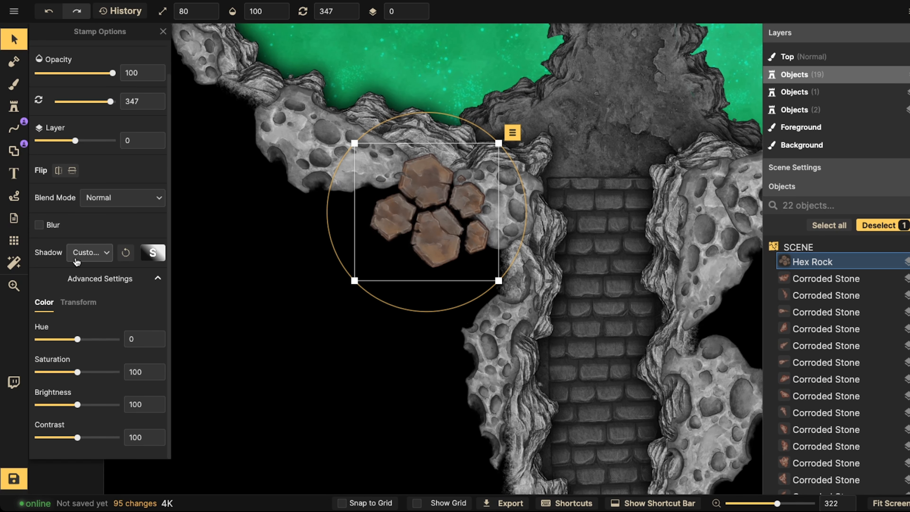
Step: Remove the hex rock's shadow and set its saturation to 0 and brightness to 127
click(90, 252)
click(79, 270)
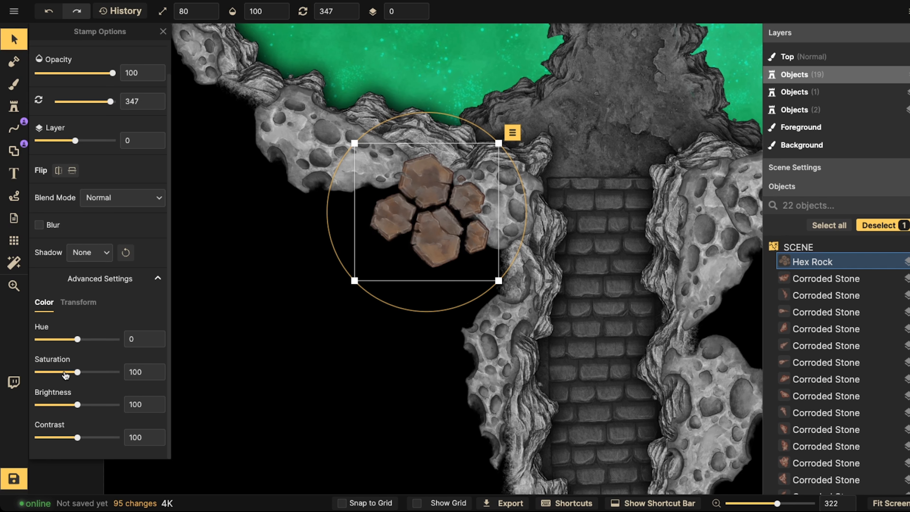
drag(64, 373, 38, 372)
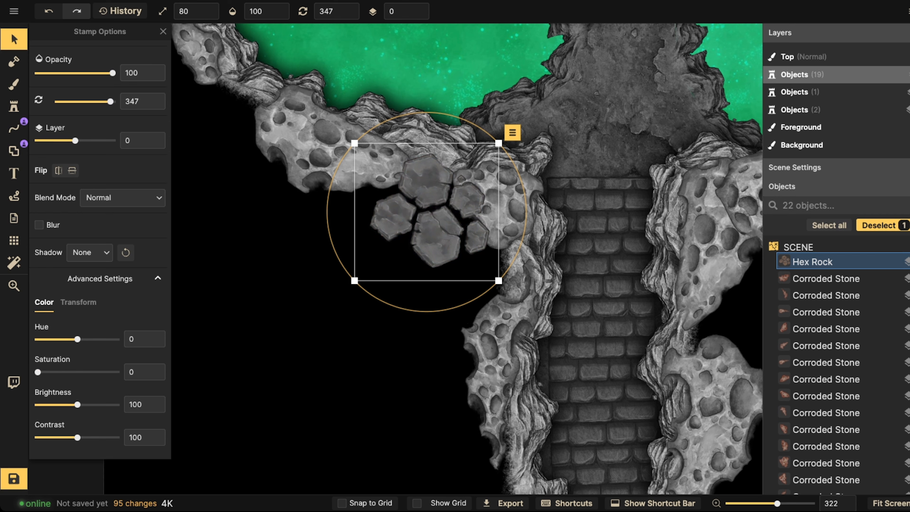
drag(77, 404, 86, 404)
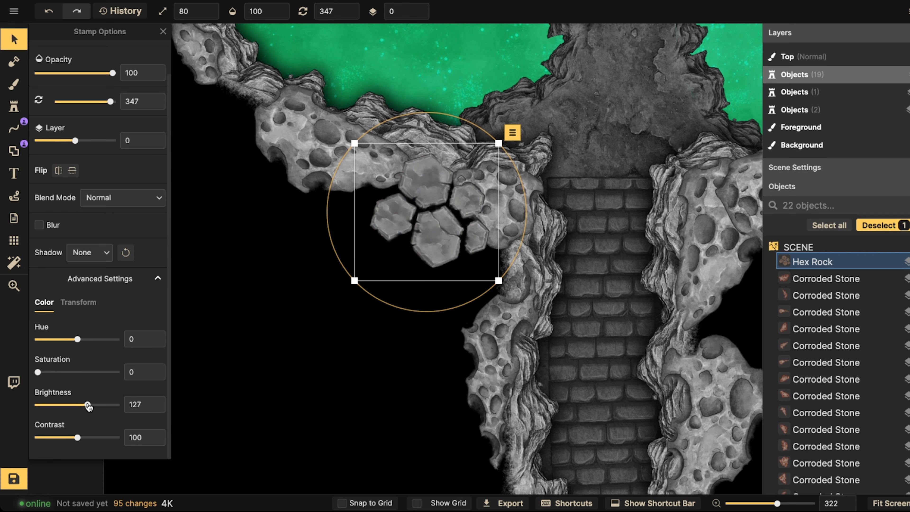
Step: Move the hex rock cluster onto the left passage wall's upper end, try layer -1, restore layer 0, and rotate the cluster
drag(456, 222, 473, 234)
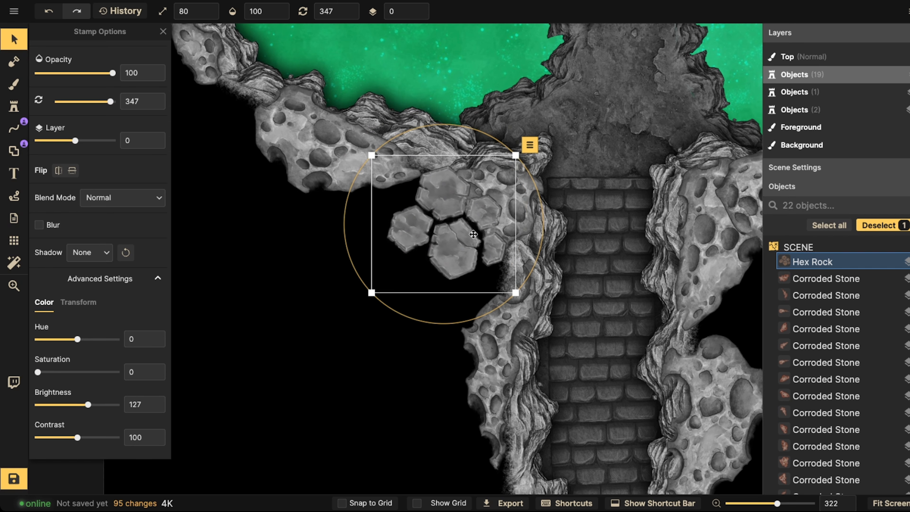
click(418, 15)
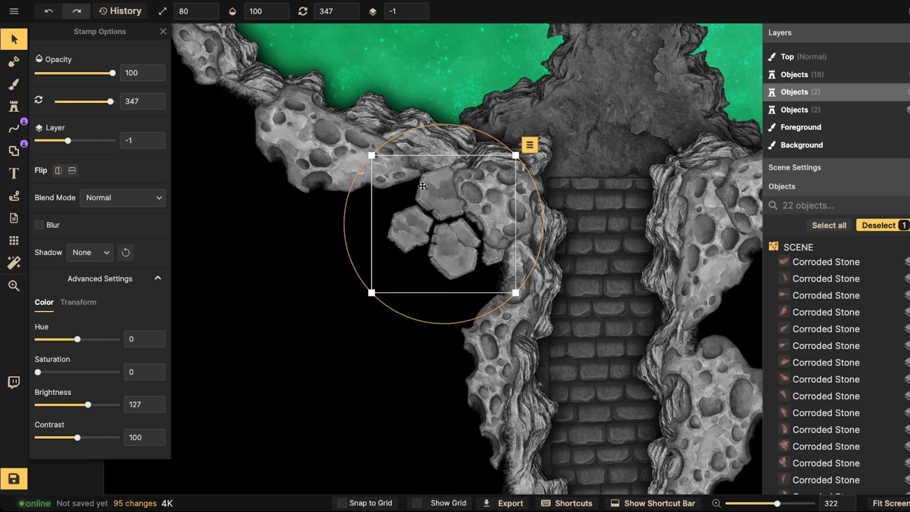
click(418, 8)
drag(463, 187, 483, 192)
scroll(468, 193, down, 5)
scroll(468, 193, down, 6)
scroll(476, 197, up, 1)
Step: Stamp two single hex rocks at size 80: one left of the cluster and one on the left passage wall below it
click(14, 106)
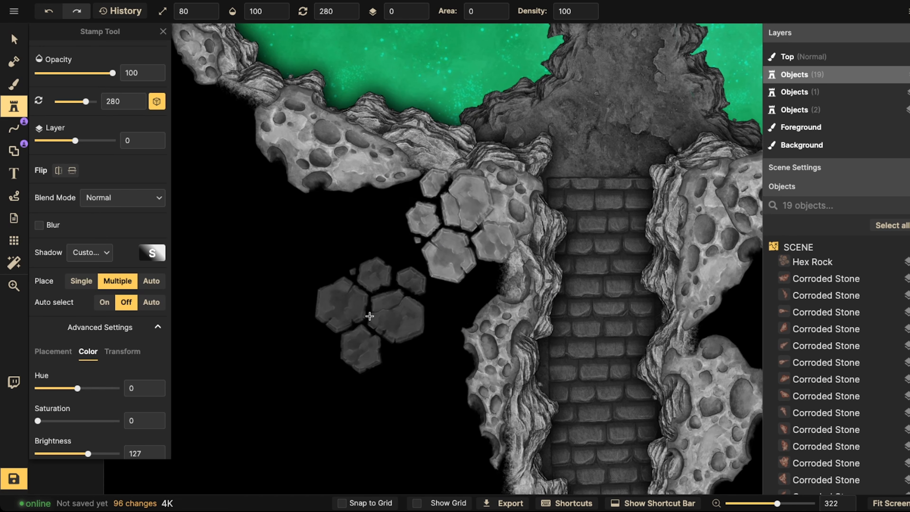
key(Right)
drag(462, 295, 455, 264)
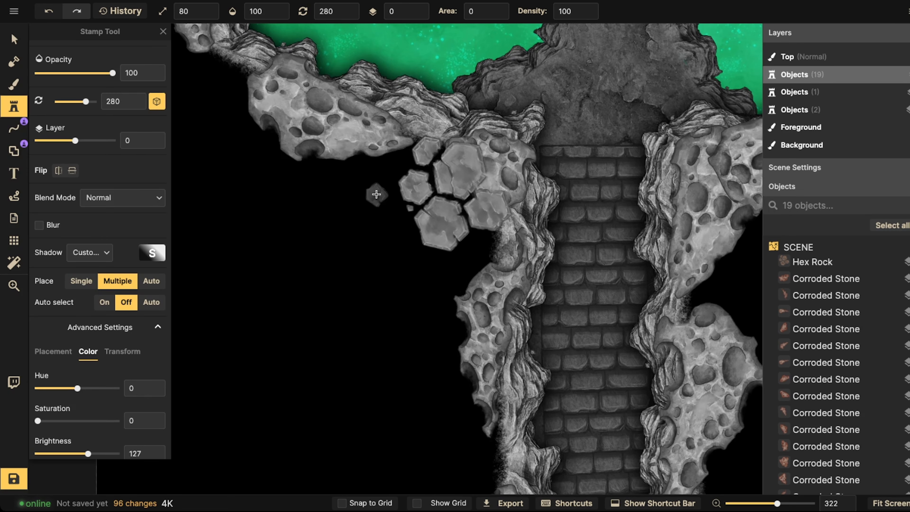
click(367, 185)
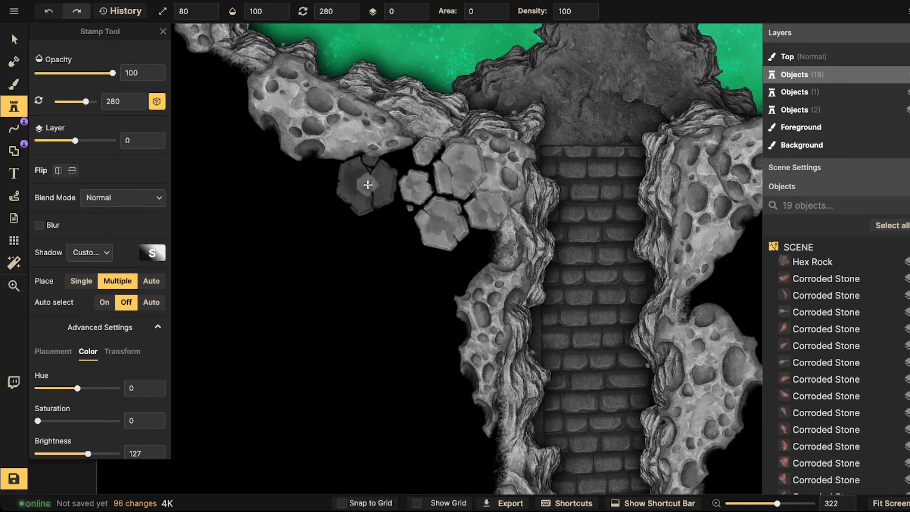
click(465, 328)
Step: Stamp a small hex rock just below the cluster and another rock on the cave's lower-left outer cliff
scroll(365, 250, down, 4)
drag(366, 252, 372, 206)
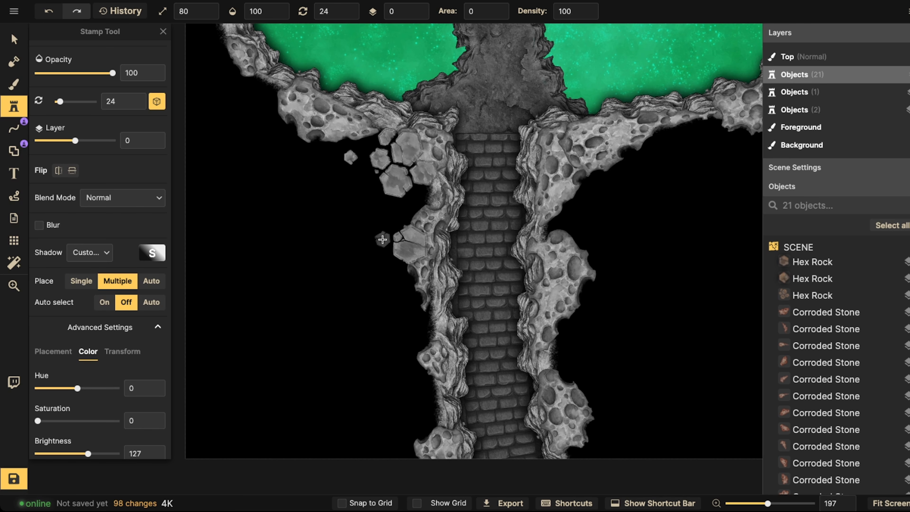
click(418, 196)
scroll(319, 157, down, 2)
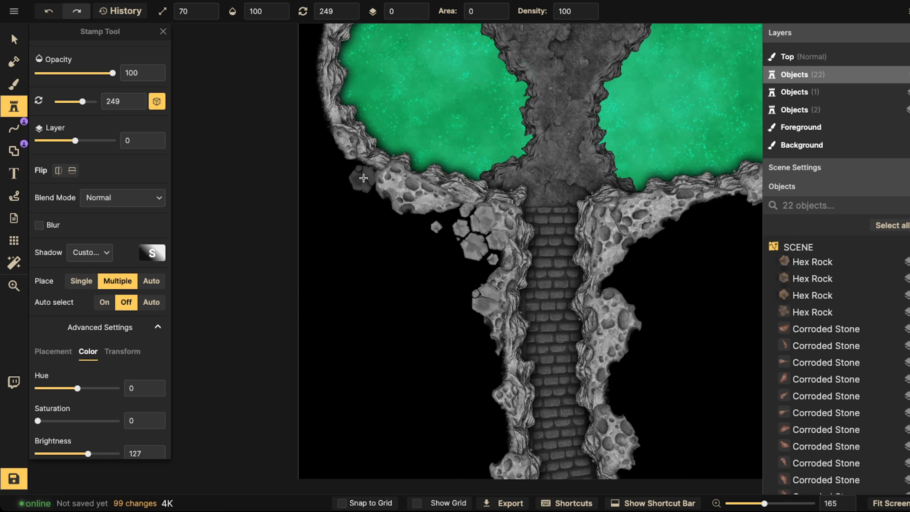
click(364, 167)
scroll(349, 264, down, 3)
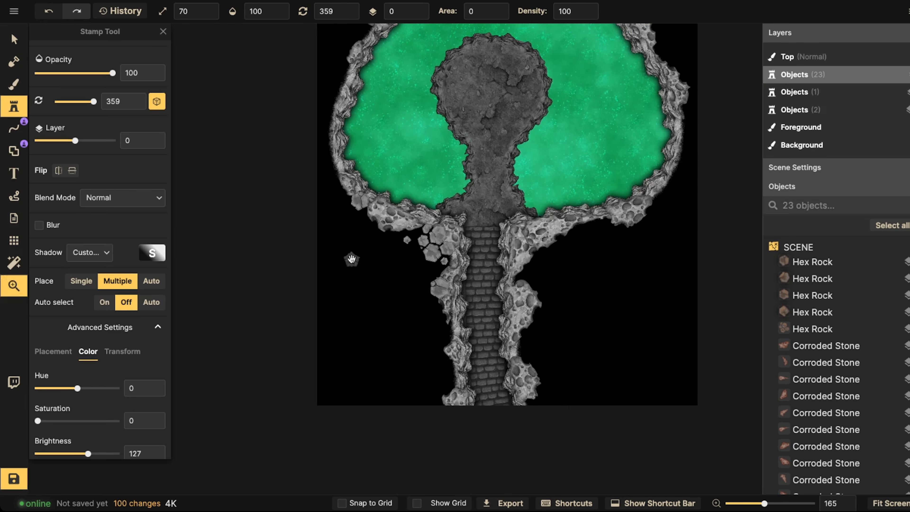
Step: Stamp four hex rocks at size 70: three around the right passage wall's upper part and one on the lower-right outer cliff
scroll(349, 259, up, 3)
click(424, 249)
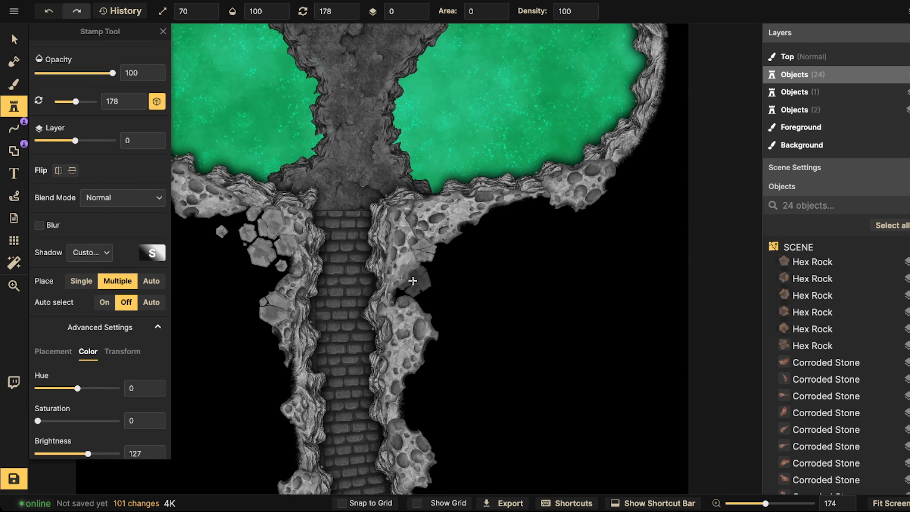
click(404, 289)
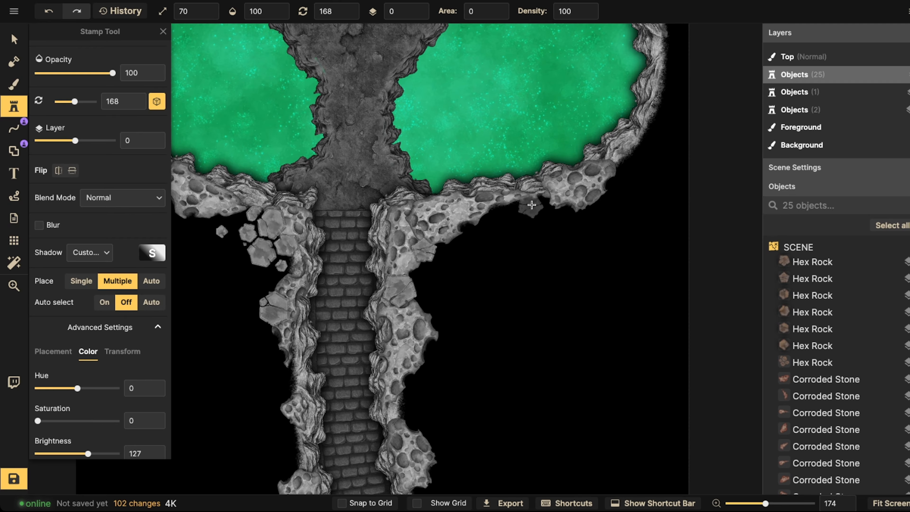
click(539, 198)
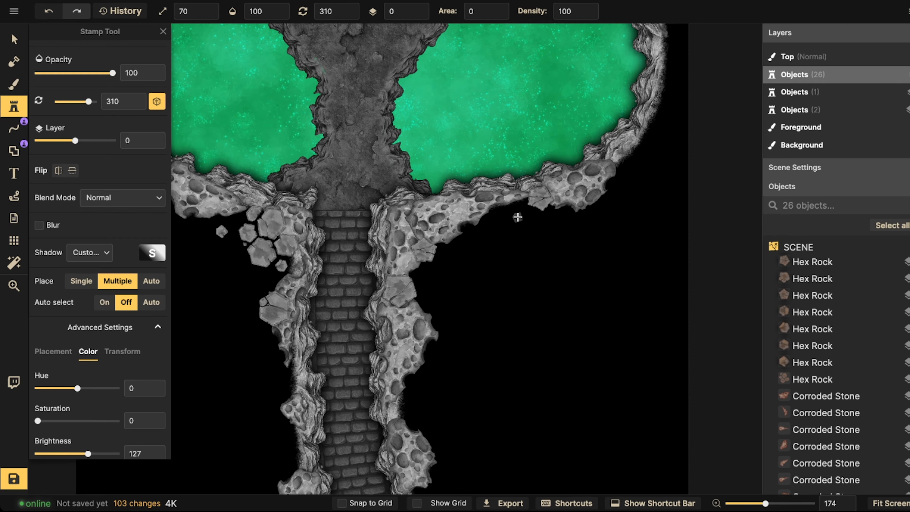
click(423, 274)
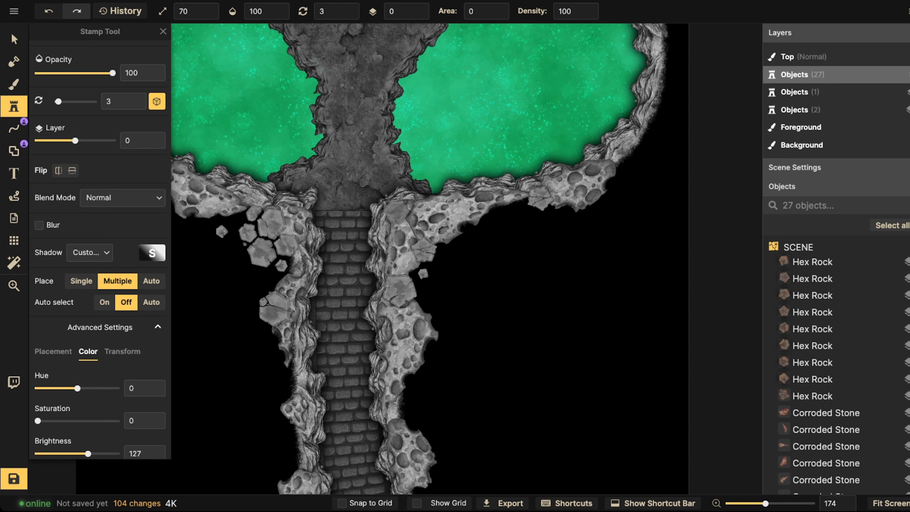
Step: Stamp one more hex rock at size 70 on the lower-left outer cliff, just above the rock already there
scroll(397, 213, down, 5)
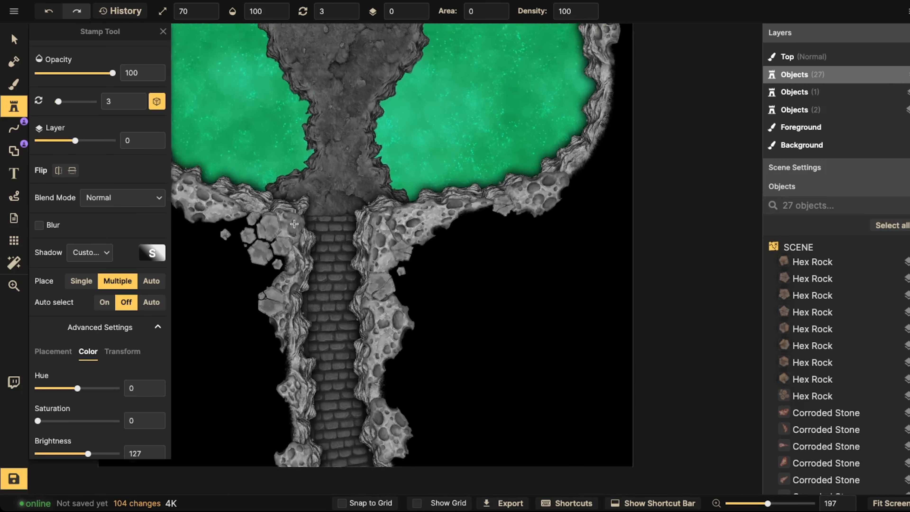
scroll(307, 182, up, 5)
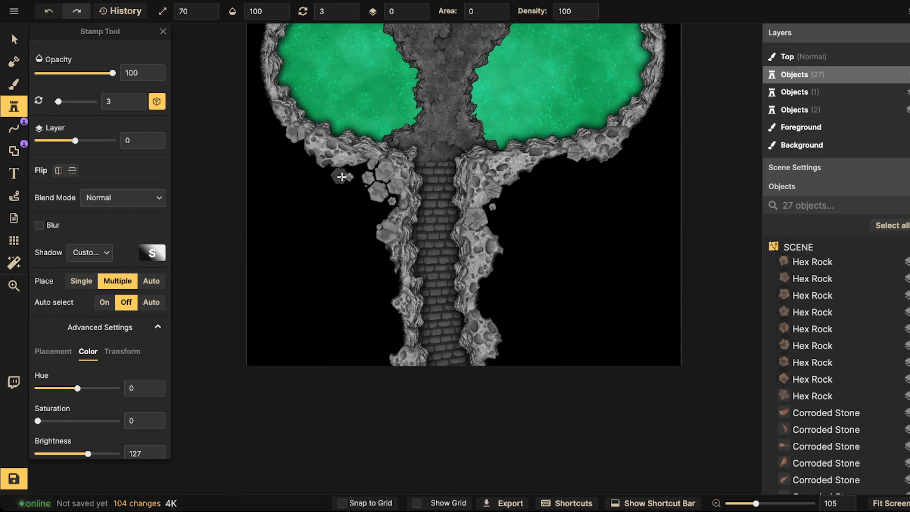
drag(417, 189, 407, 195)
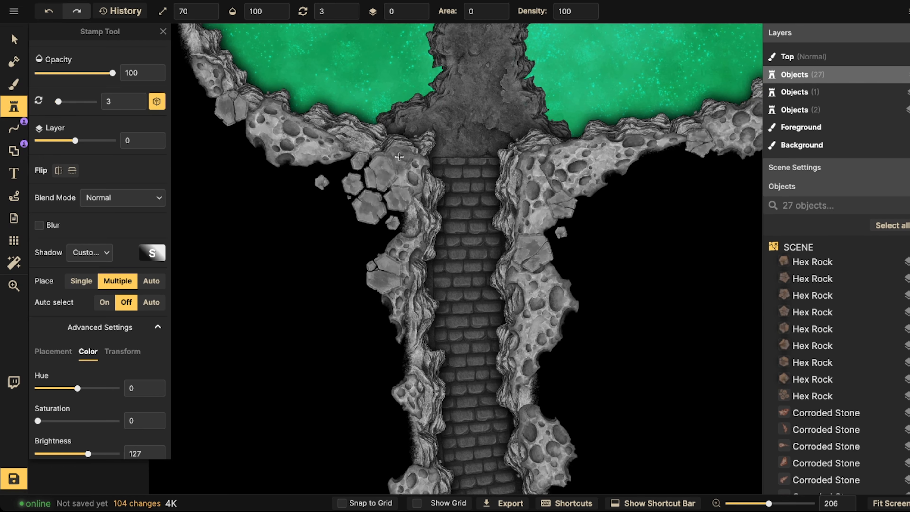
scroll(358, 179, up, 2)
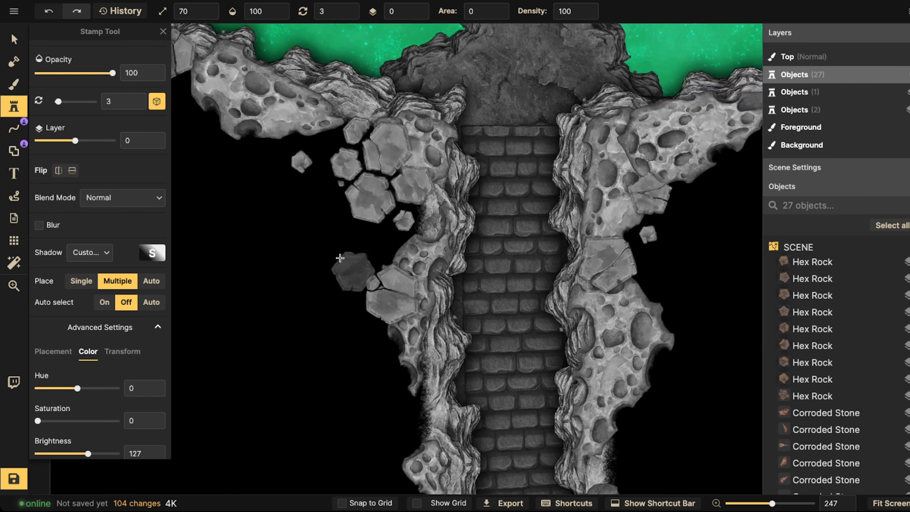
drag(297, 181, 555, 337)
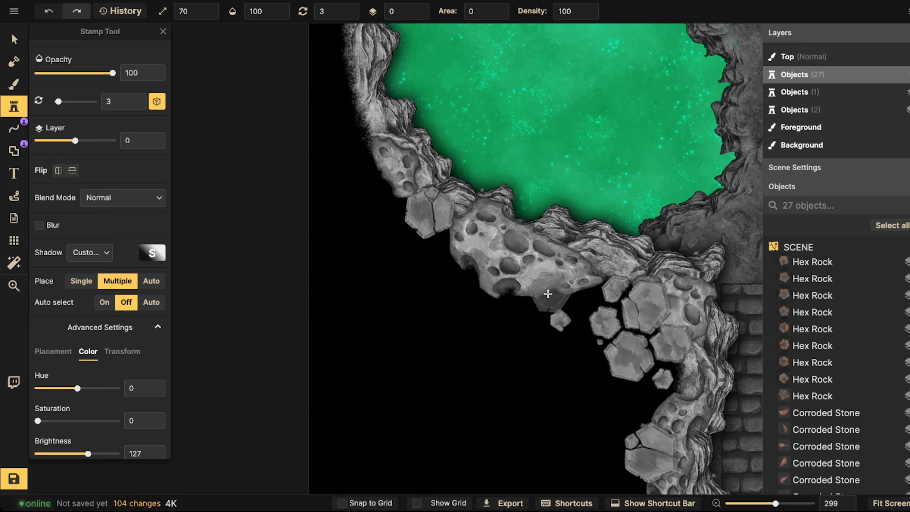
scroll(465, 250, down, 2)
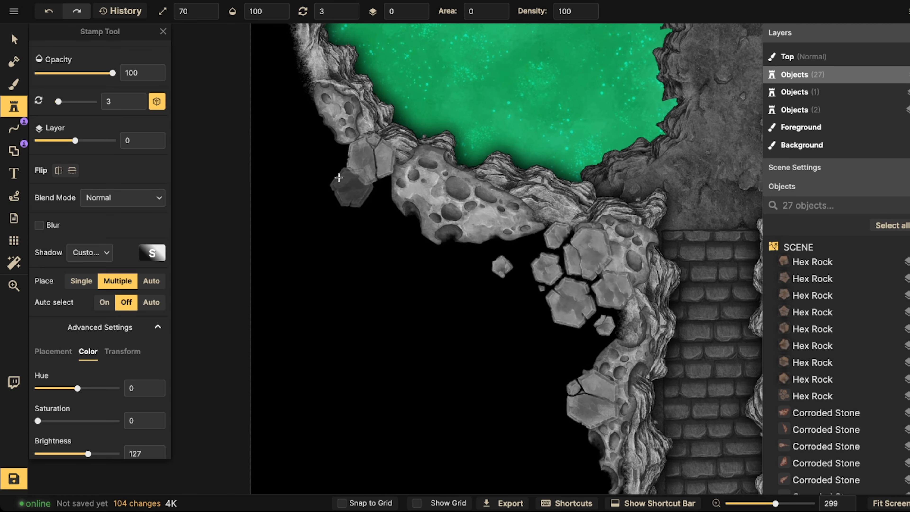
click(317, 121)
Step: Stamp a hex rock cluster at size 70 on the right passage wall, in the gap between the two lower corroded stones
scroll(443, 174, down, 3)
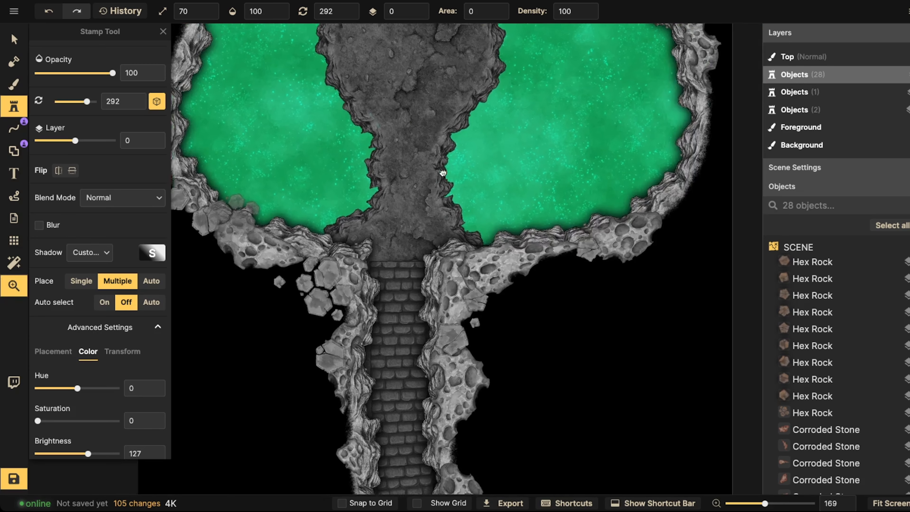
drag(443, 173, 400, 176)
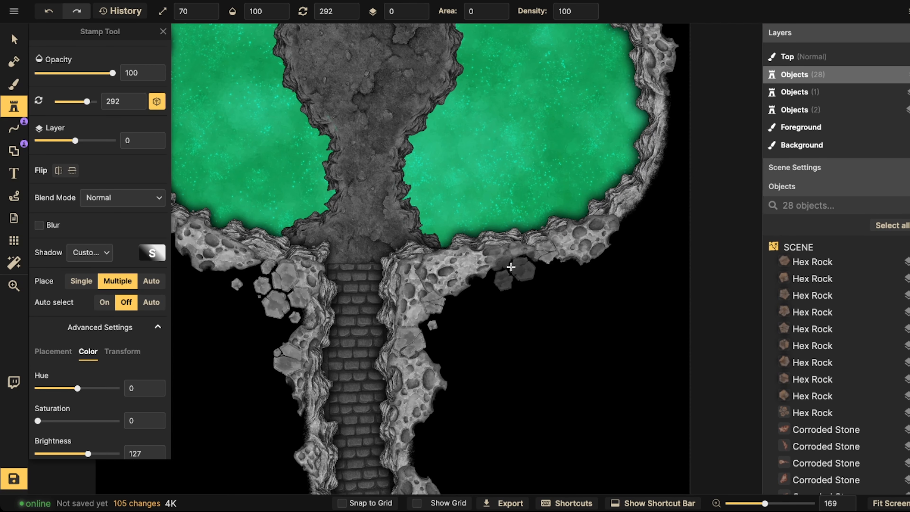
drag(429, 413, 437, 262)
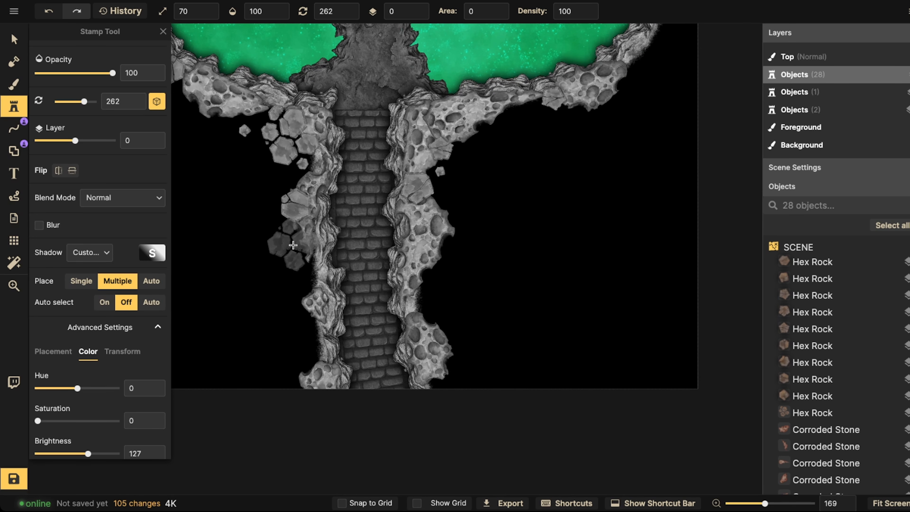
scroll(293, 245, down, 5)
key(space)
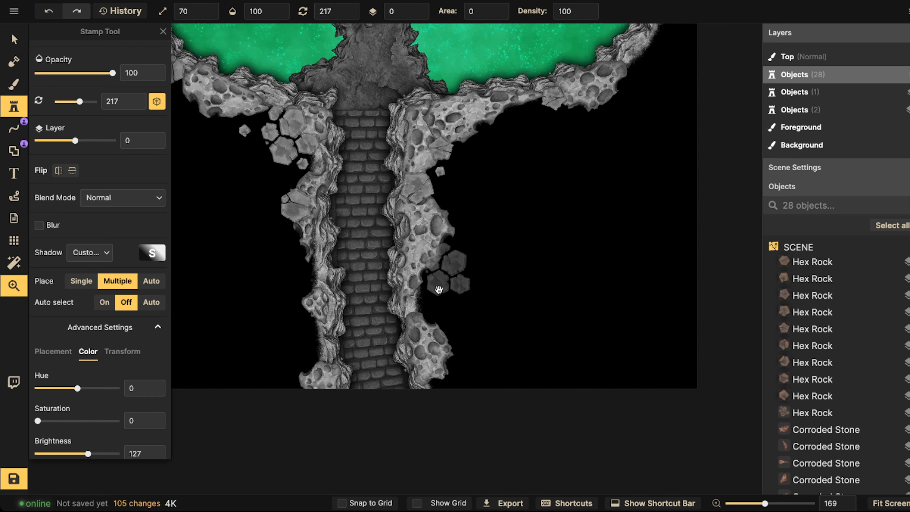
scroll(434, 297, down, 1)
click(433, 299)
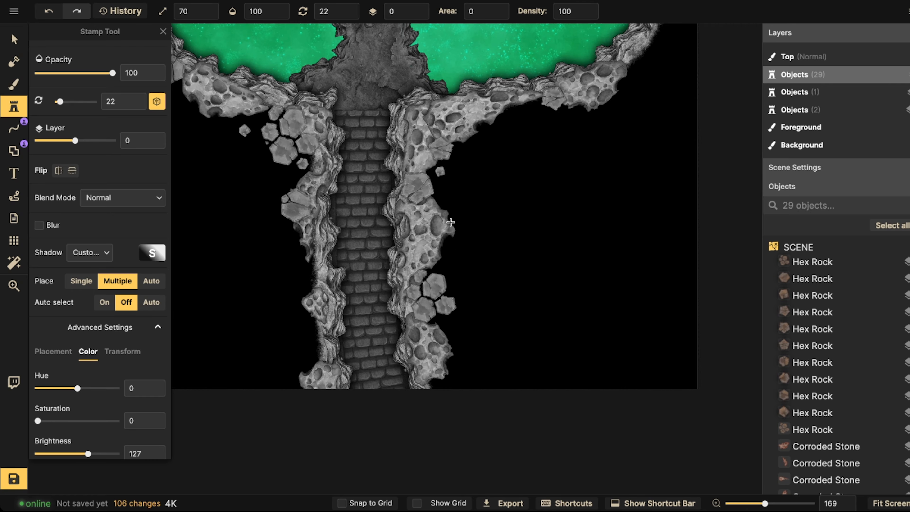
Step: Stamp a small hex rock at size 70 under the lower-right outer cliff
scroll(471, 194, down, 3)
scroll(452, 267, up, 3)
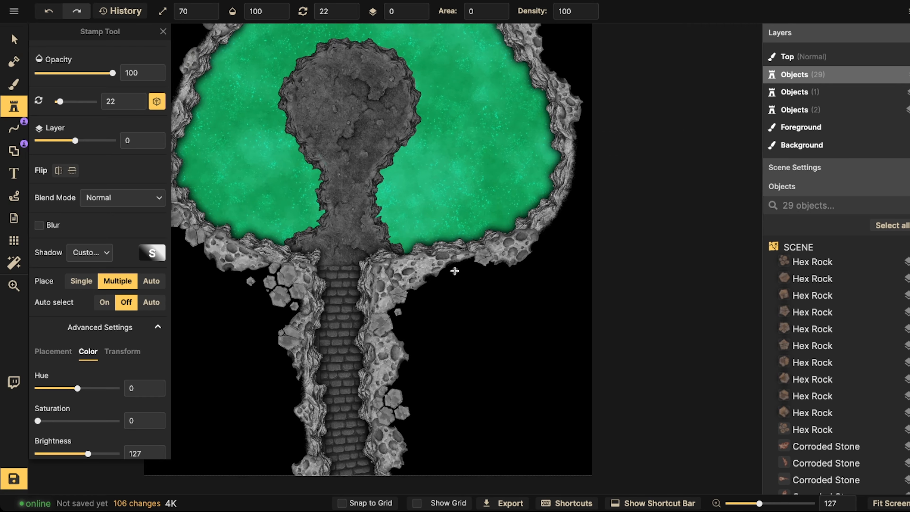
click(448, 267)
scroll(451, 272, up, 3)
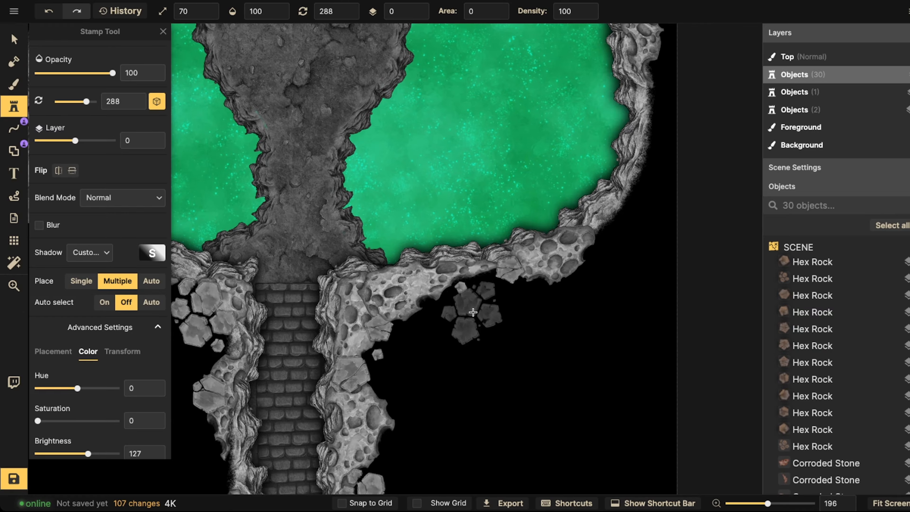
Step: Stamp a hex rock cluster, two larger single rocks and one small rock at size 70 along the cave's top outer cliff
scroll(466, 316, down, 2)
drag(542, 182, 507, 425)
scroll(404, 114, down, 3)
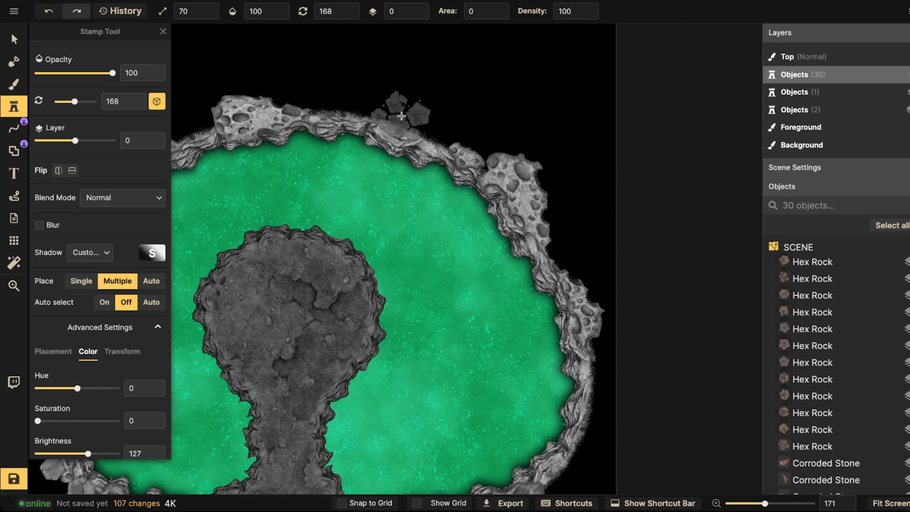
click(404, 115)
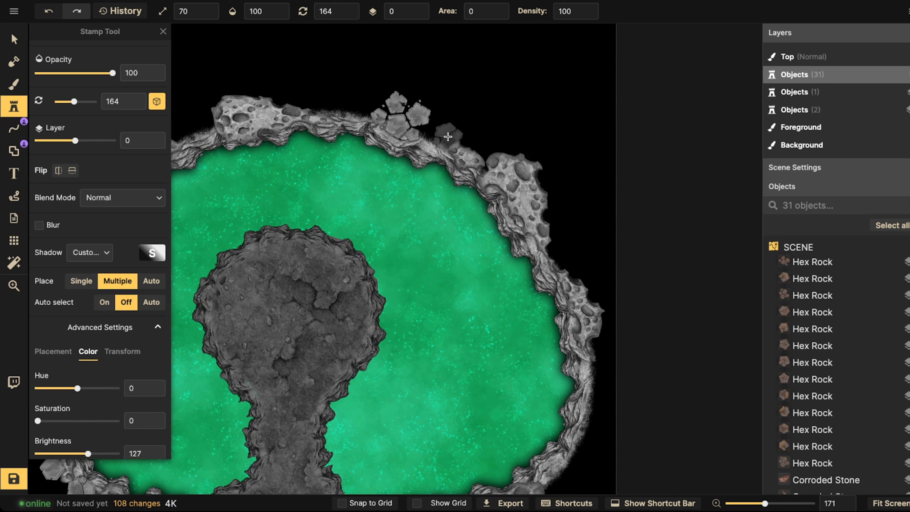
click(447, 136)
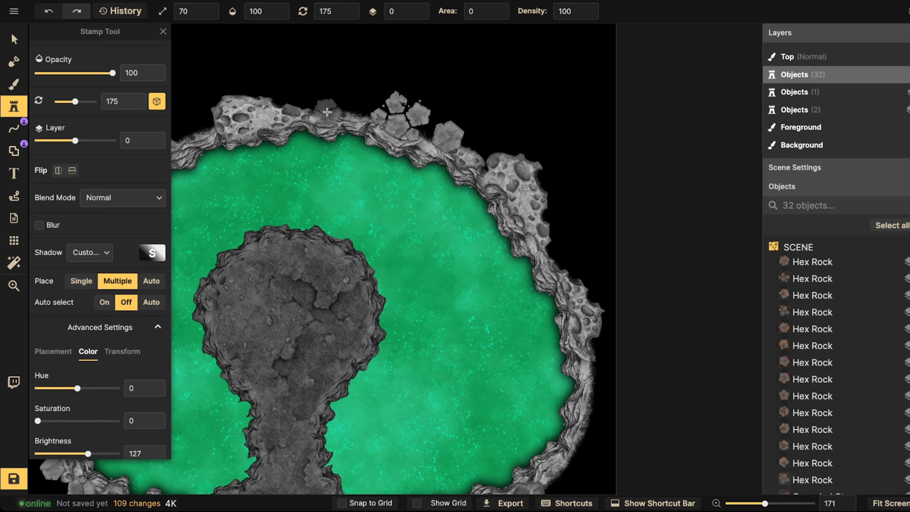
click(327, 112)
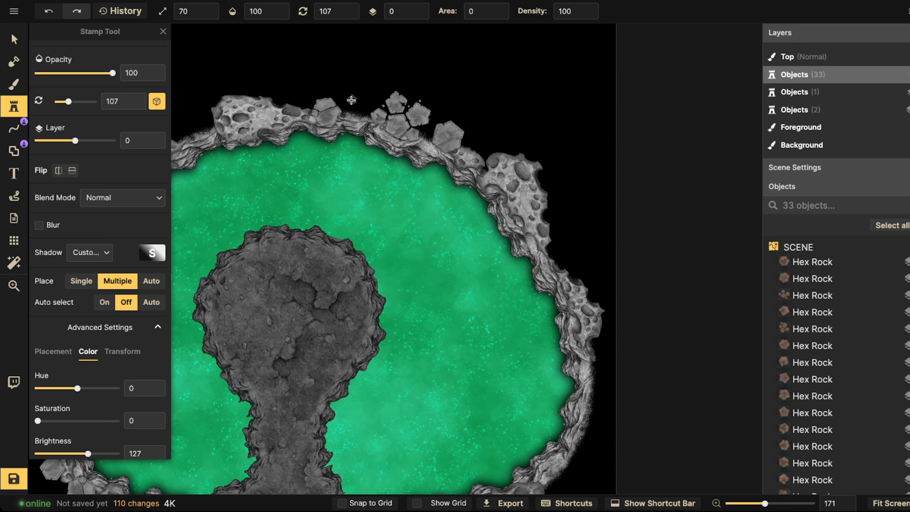
click(351, 101)
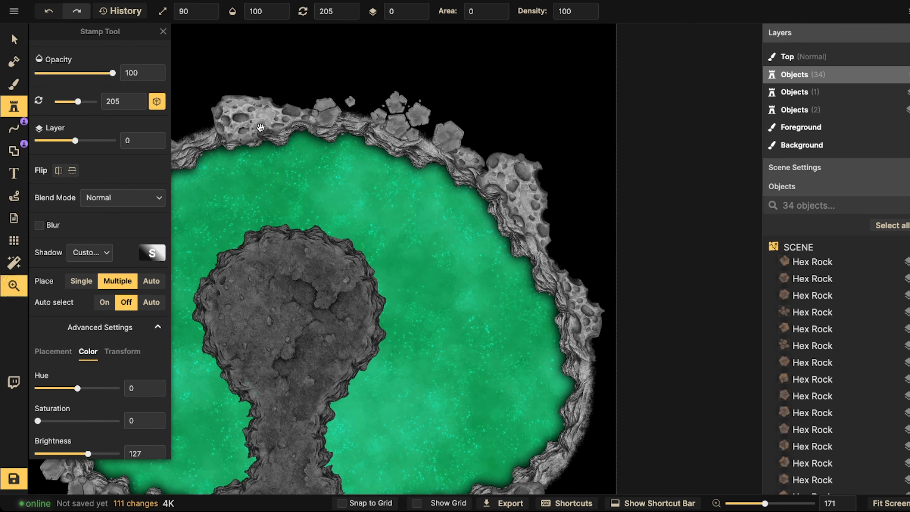
Step: Stamp three hex rocks at size 90 along the upper-left outer cliff, between the two large corroded stones
drag(260, 126, 416, 118)
click(439, 102)
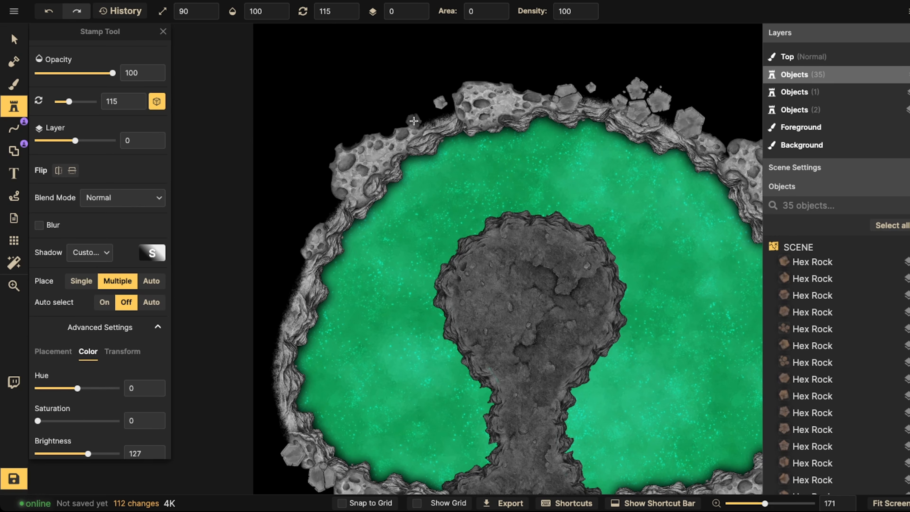
click(415, 121)
click(385, 127)
Step: Stamp two hex rocks at size 90, one above the other, on the cave's left outer cliff
scroll(385, 127, down, 5)
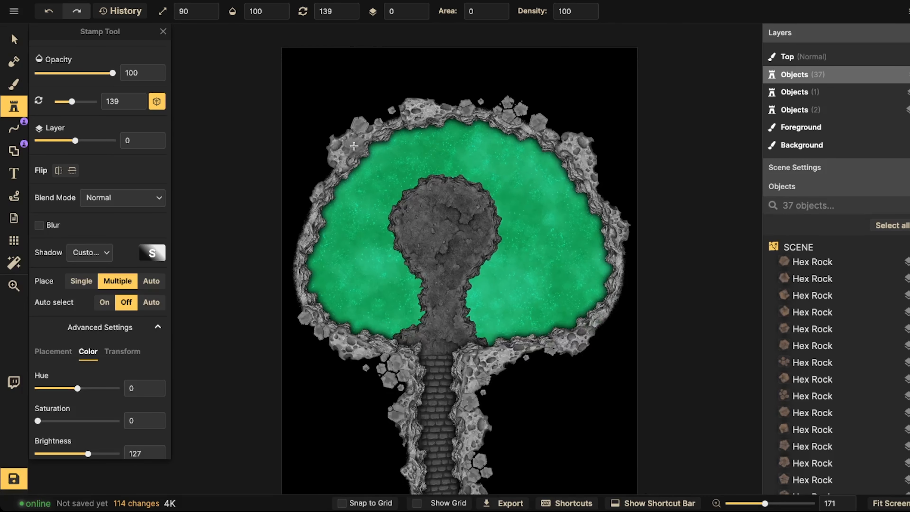
click(310, 201)
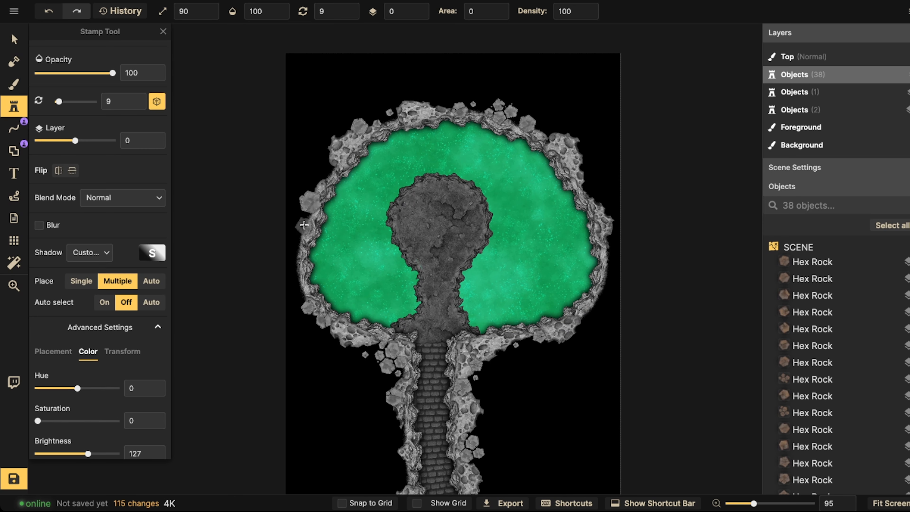
click(304, 225)
scroll(249, 152, down, 2)
scroll(431, 266, up, 1)
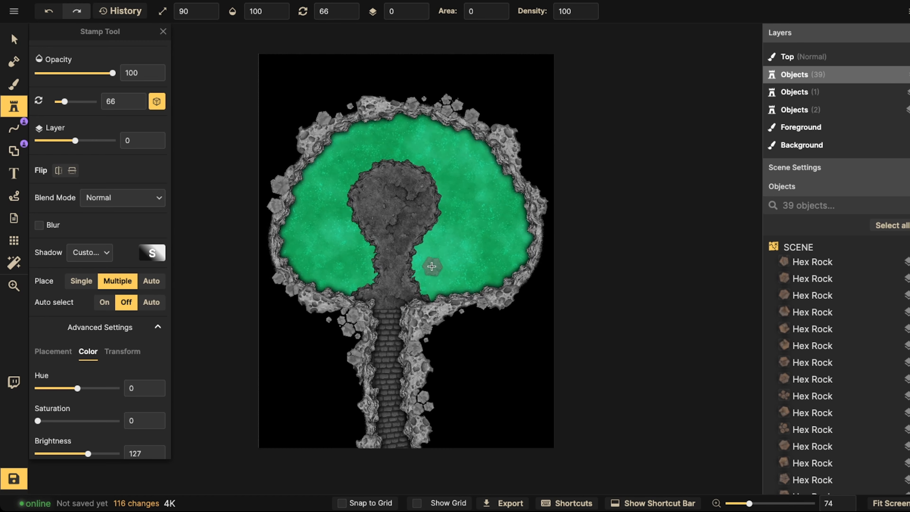
scroll(321, 254, up, 4)
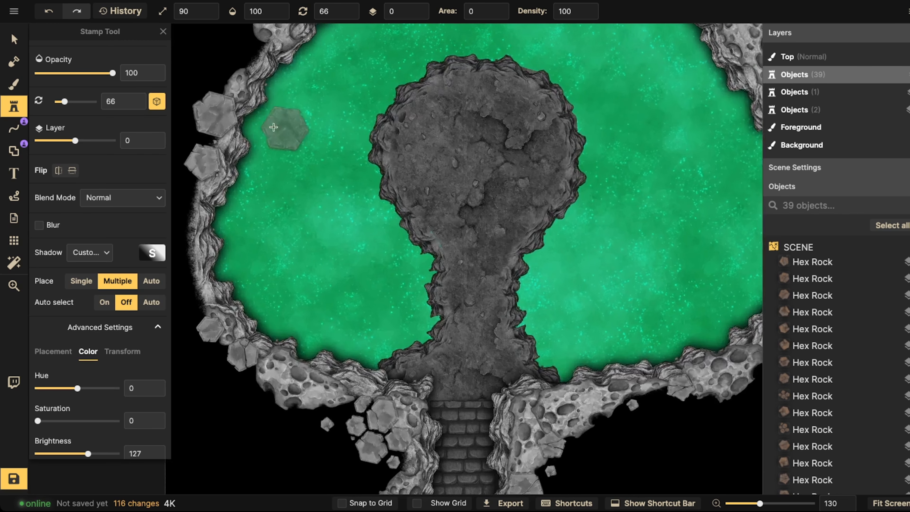
Step: Select all hex rock stamps like the one on the left outer cliff and set their shadow to None
drag(273, 127, 394, 169)
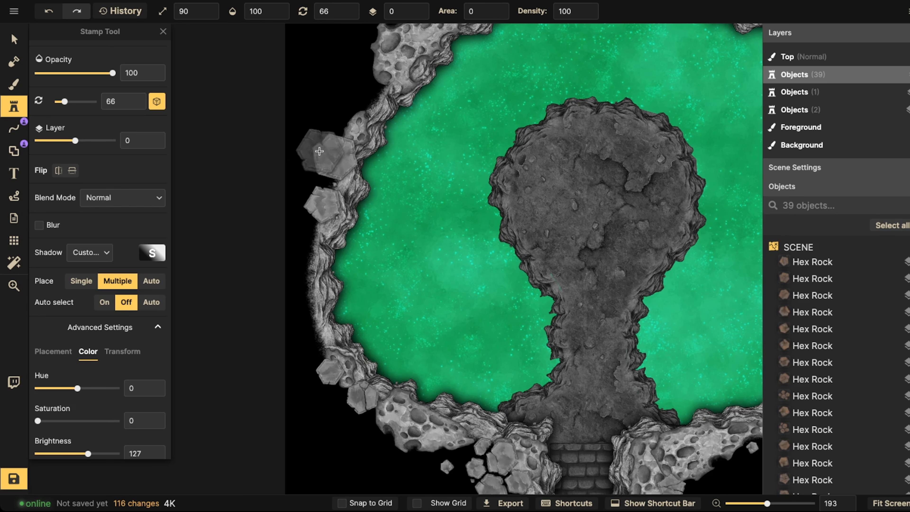
click(14, 38)
click(324, 203)
scroll(344, 169, up, 1)
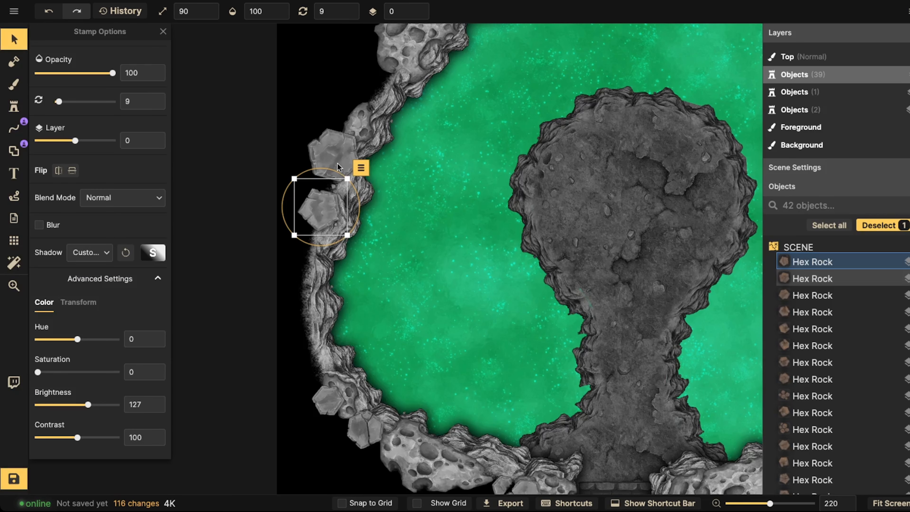
click(345, 164)
scroll(344, 163, down, 1)
click(384, 106)
mouse_move(393, 126)
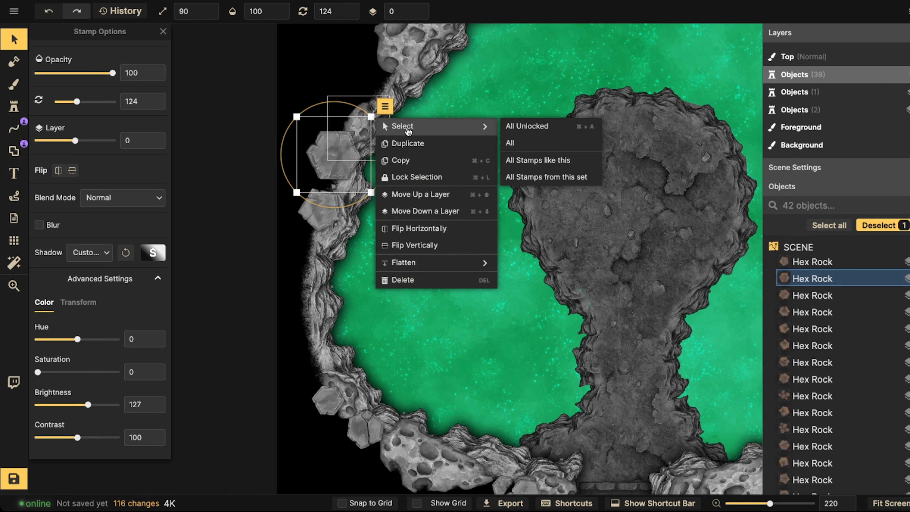
click(538, 162)
click(103, 252)
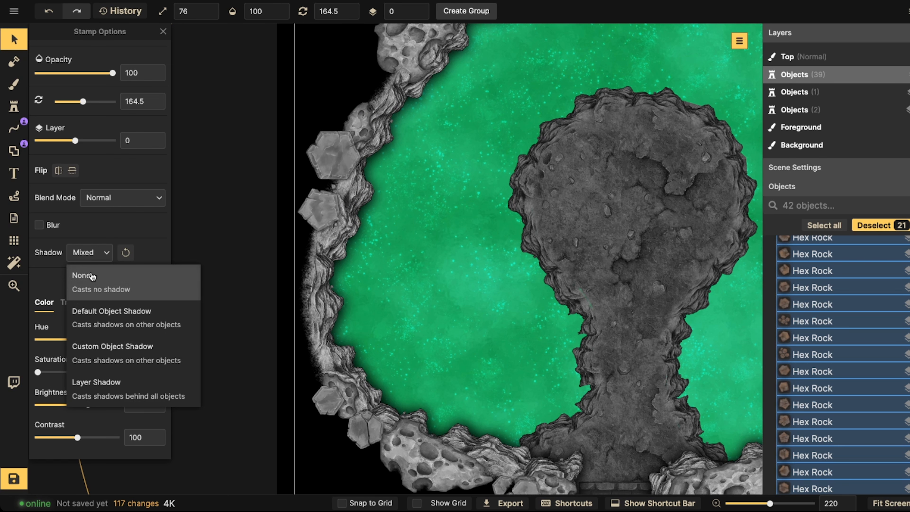
click(91, 274)
click(329, 154)
scroll(328, 154, down, 4)
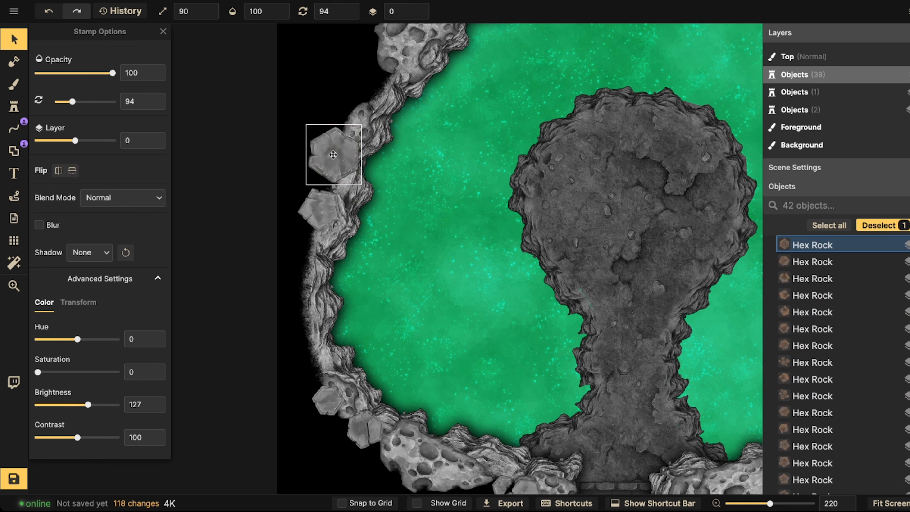
key(Escape)
scroll(331, 177, down, 2)
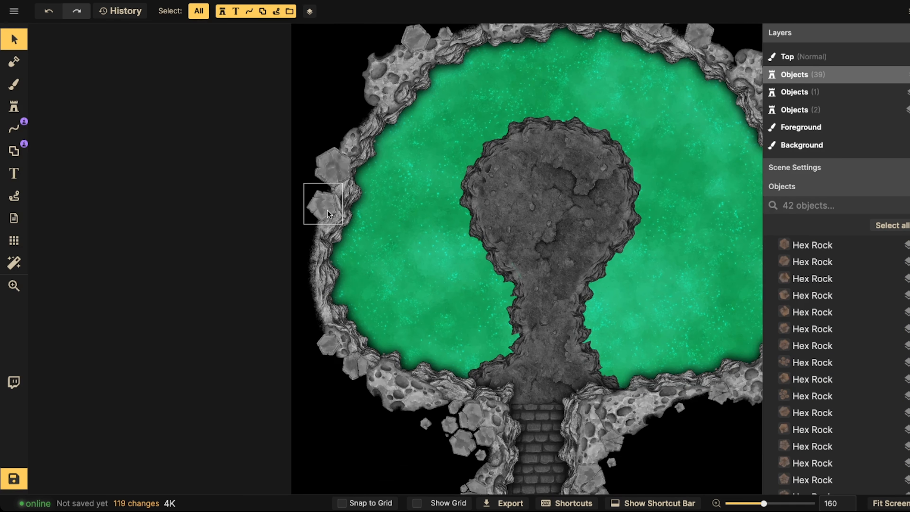
scroll(326, 208, down, 1)
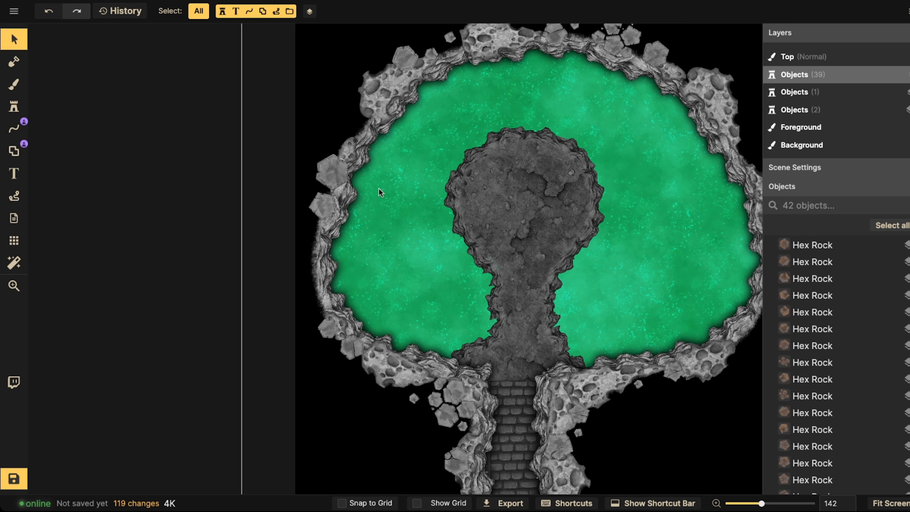
Step: Stamp a large and a small hex rock at size 90 between the two corroded stones on the cave's right outer cliff
scroll(380, 190, down, 2)
drag(396, 197, 311, 206)
drag(304, 138, 284, 155)
click(232, 202)
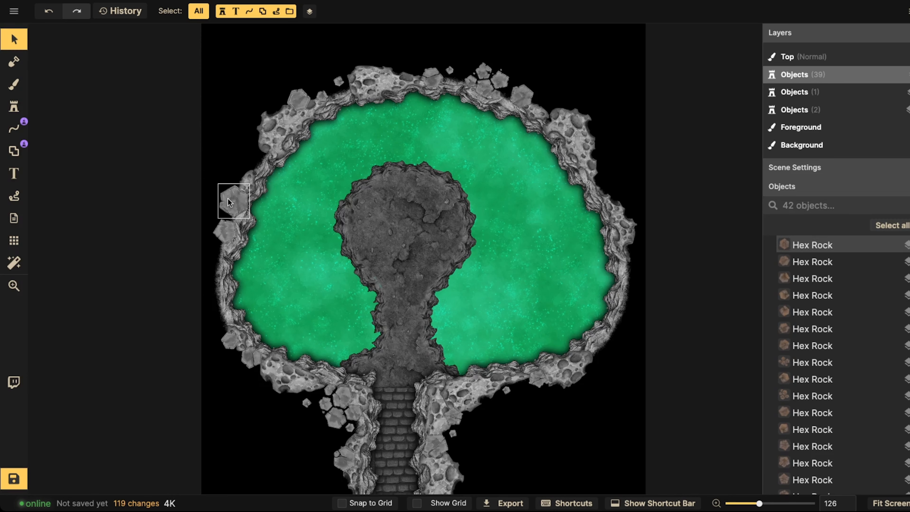
click(14, 106)
scroll(332, 328, up, 5)
drag(509, 338, 434, 306)
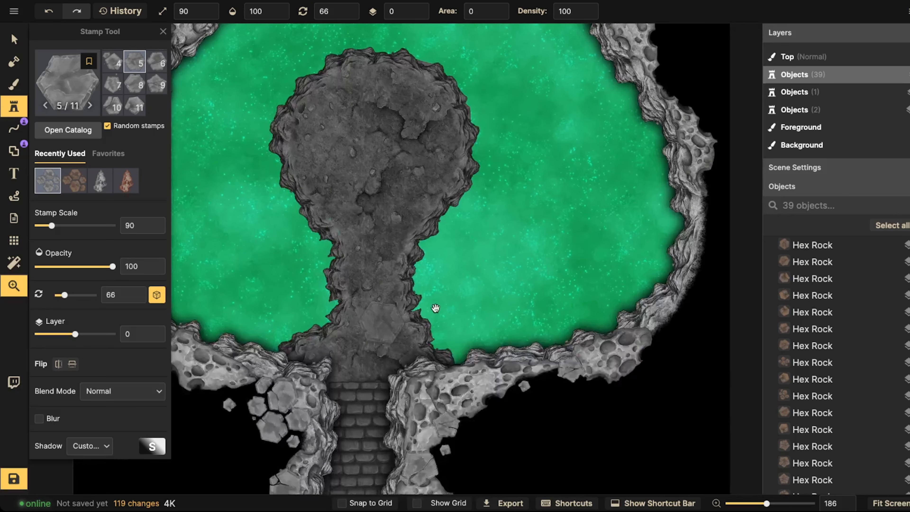
drag(487, 238, 406, 327)
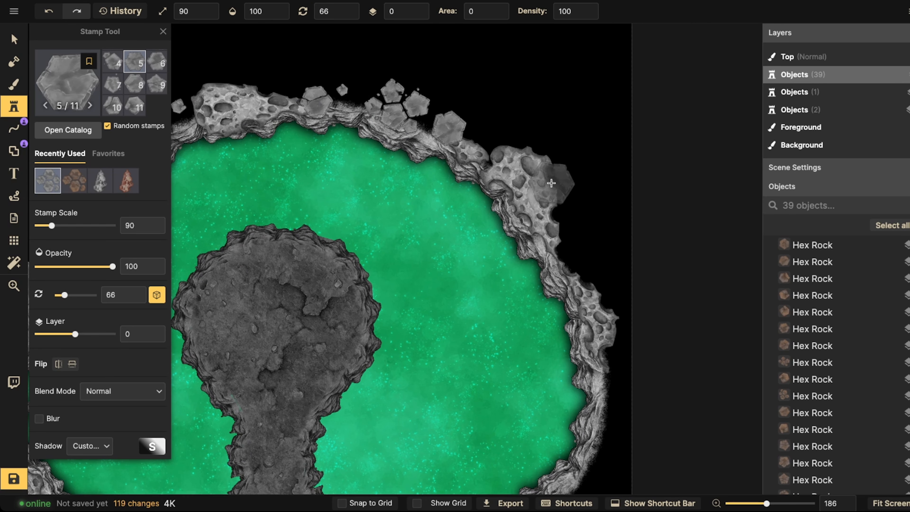
drag(355, 268, 570, 60)
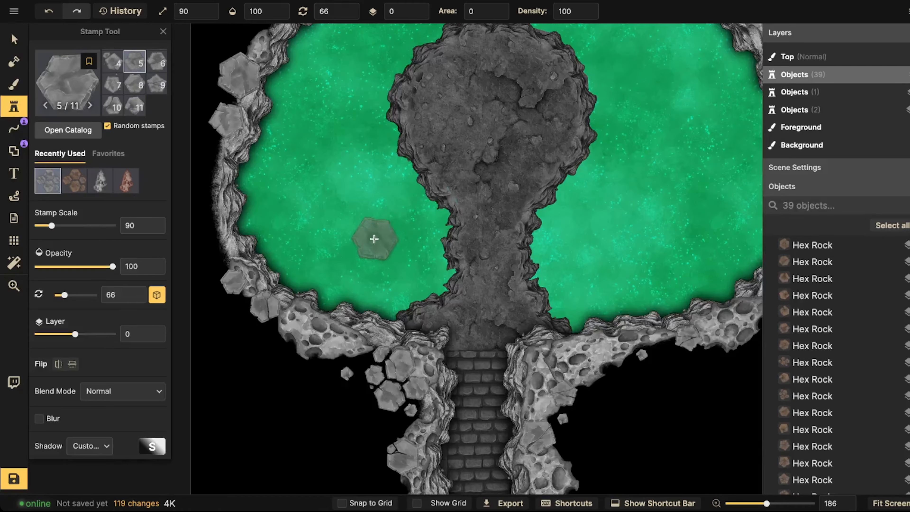
scroll(374, 257, down, 4)
drag(565, 218, 436, 333)
scroll(560, 215, up, 4)
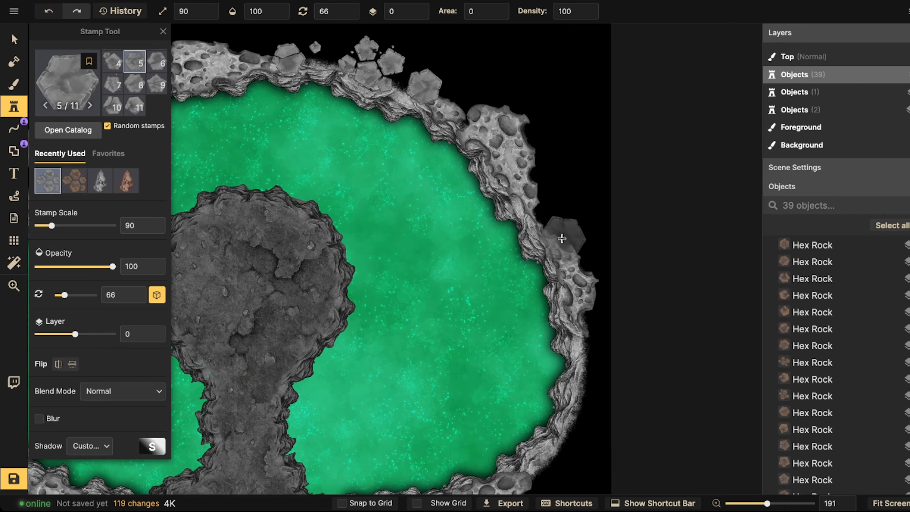
click(562, 238)
click(552, 202)
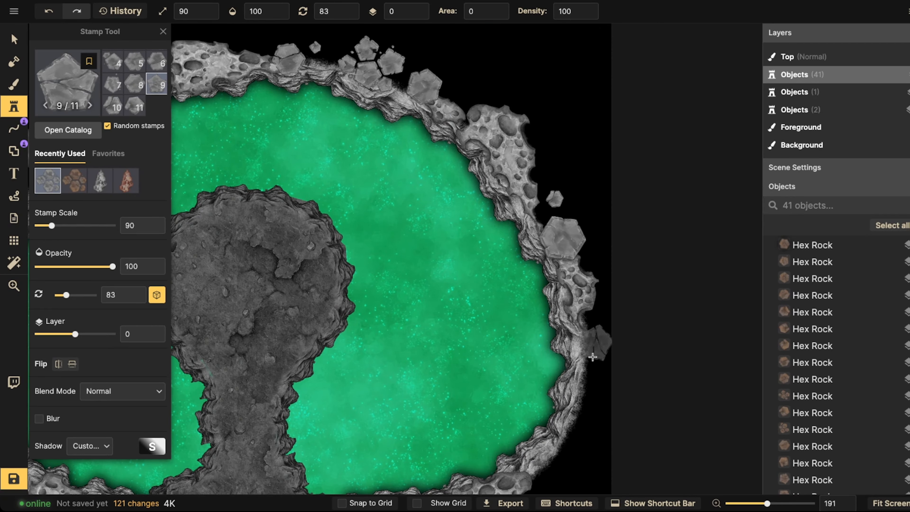
Step: Stamp one hex rock at size 90 on the cave's lower-right outer cliff, beside the corroded stone
drag(578, 398, 578, 238)
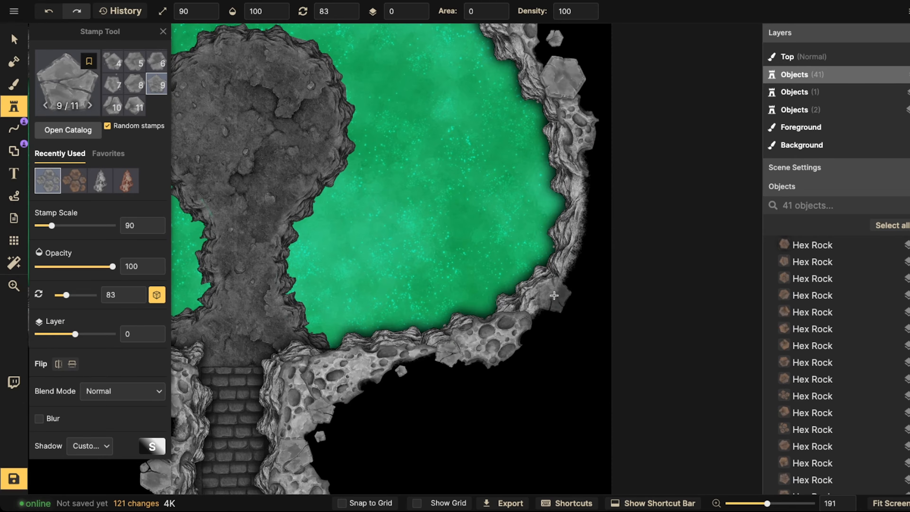
click(554, 295)
scroll(426, 159, down, 6)
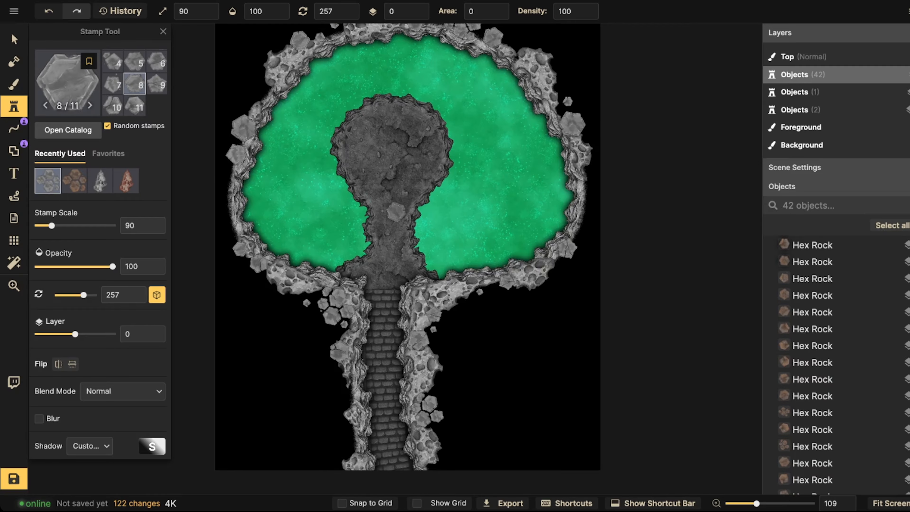
Step: Leave the Stamp tool and save the map
click(10, 40)
click(322, 141)
scroll(329, 145, down, 3)
drag(278, 124, 300, 139)
scroll(302, 116, down, 2)
click(242, 61)
click(305, 149)
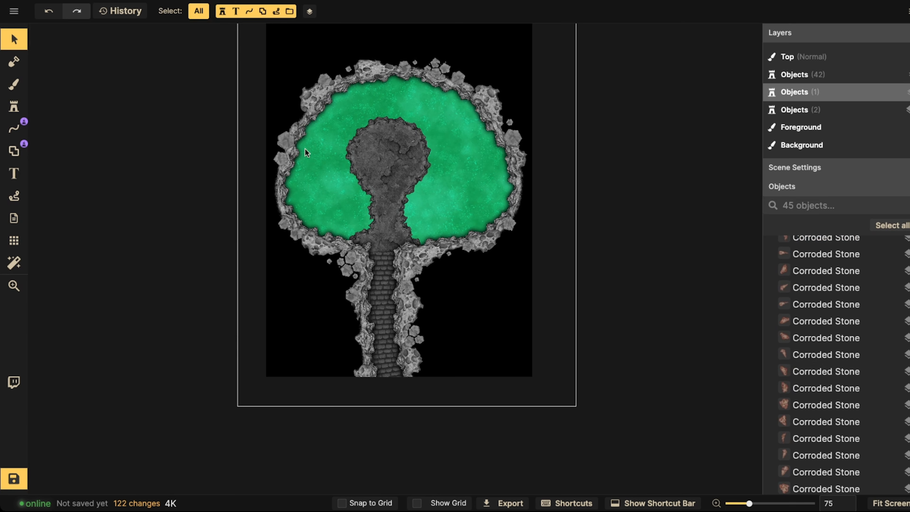
click(25, 480)
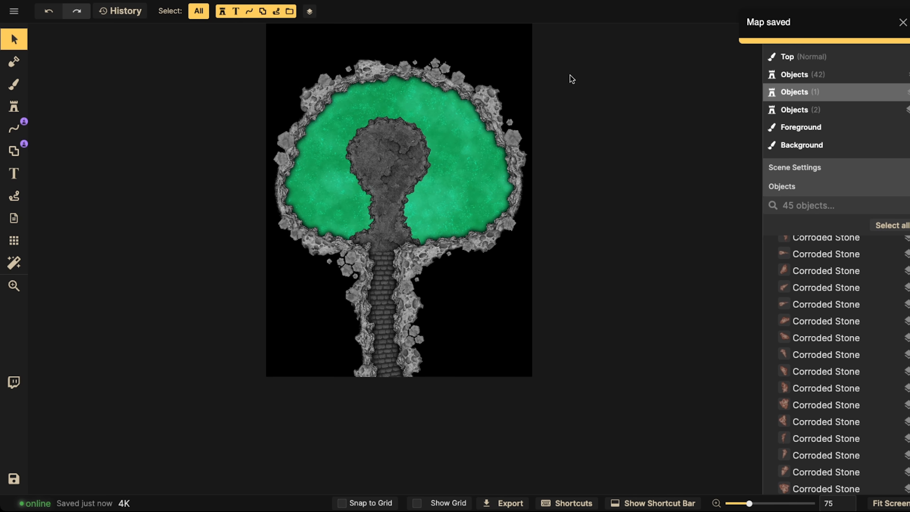
Step: Select every object on the map and lock the whole selection
click(440, 190)
key(Escape)
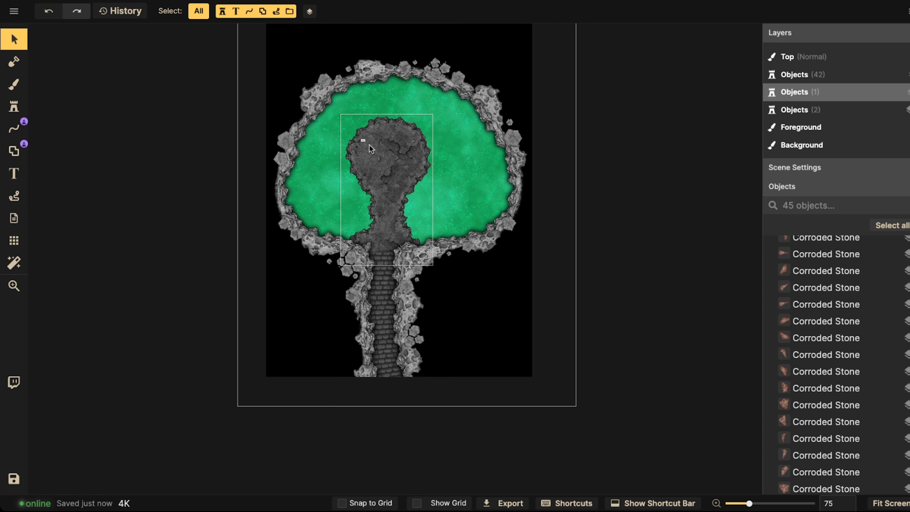
drag(215, 54, 684, 423)
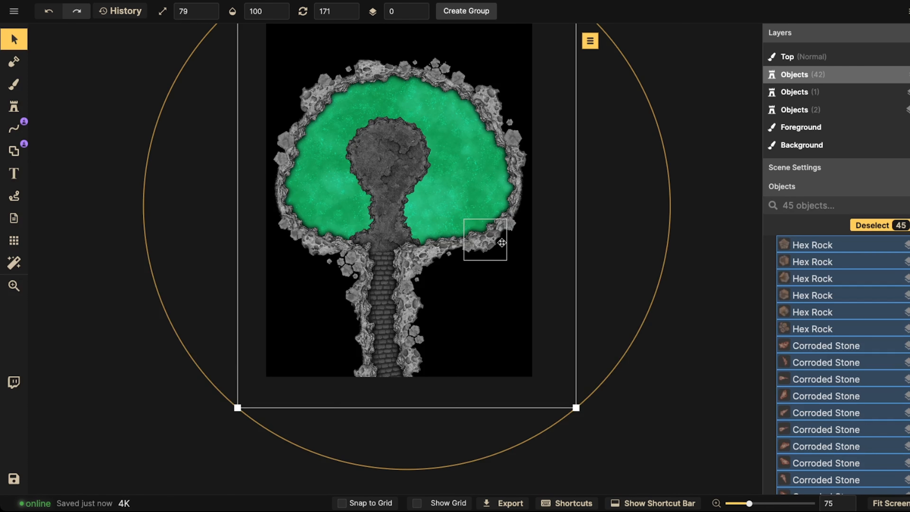
key(l)
Step: Look over the whole cave and examine the raised stone chamber in its middle
key(space)
drag(437, 158, 482, 238)
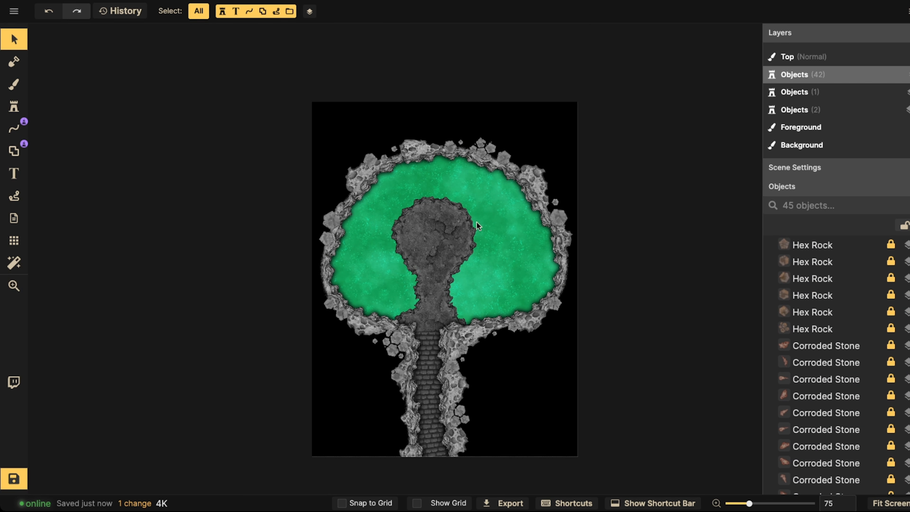
scroll(431, 204, down, 2)
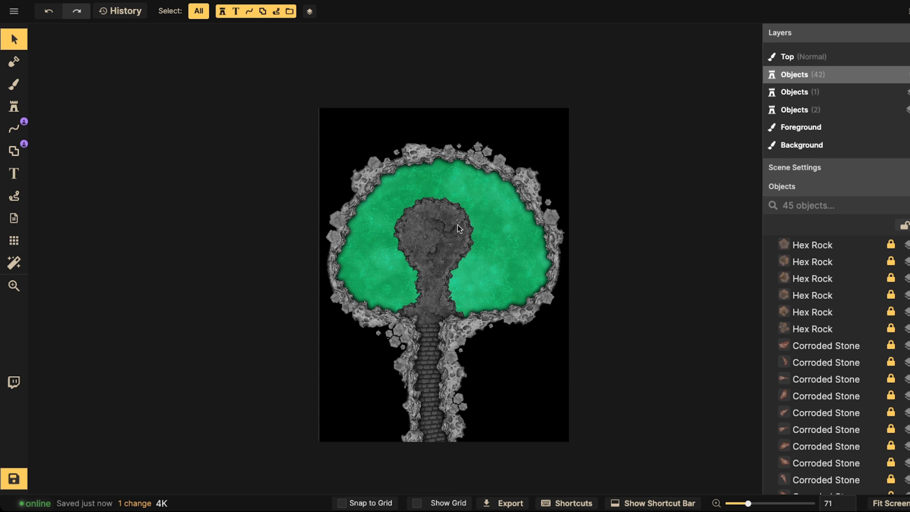
scroll(457, 225, up, 2)
scroll(458, 223, down, 1)
key(space)
drag(448, 234, 429, 160)
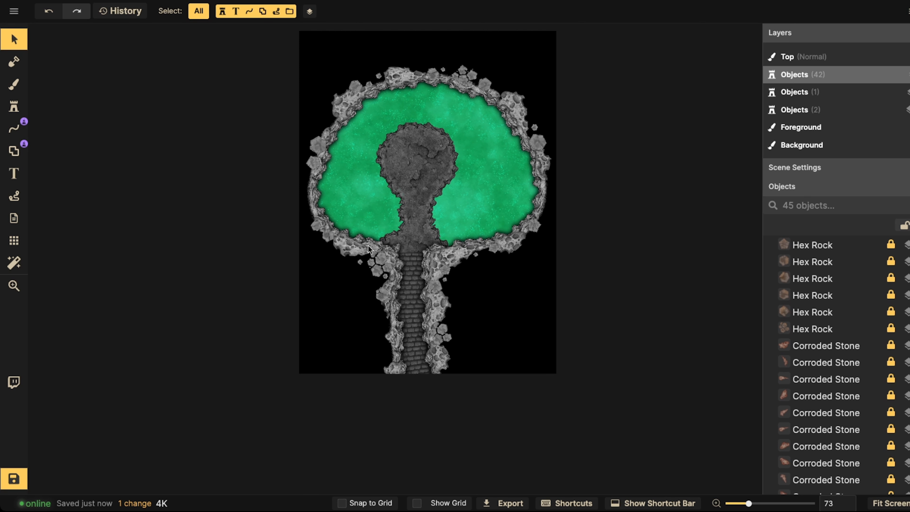
scroll(414, 207, up, 6)
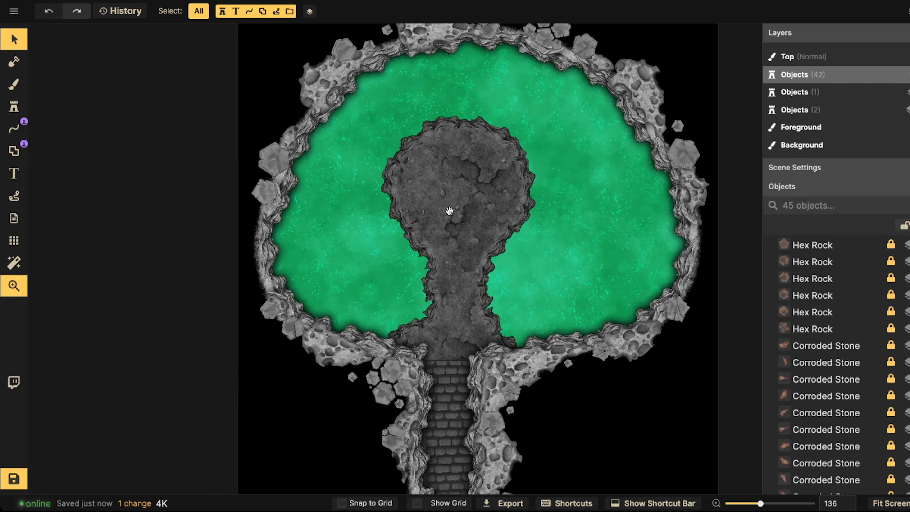
scroll(449, 209, down, 2)
key(space)
mouse_move(450, 178)
mouse_down()
mouse_move(450, 203)
mouse_move(449, 166)
mouse_up()
scroll(450, 206, up, 6)
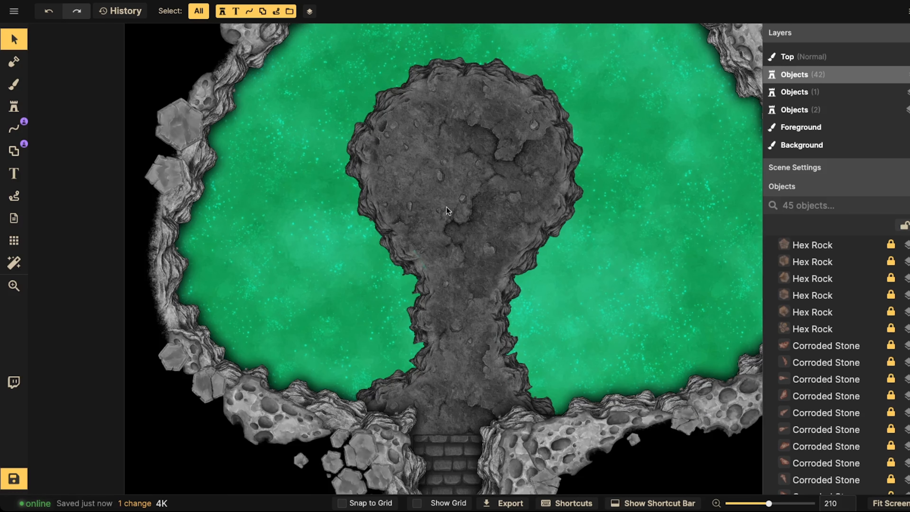
scroll(355, 154, down, 3)
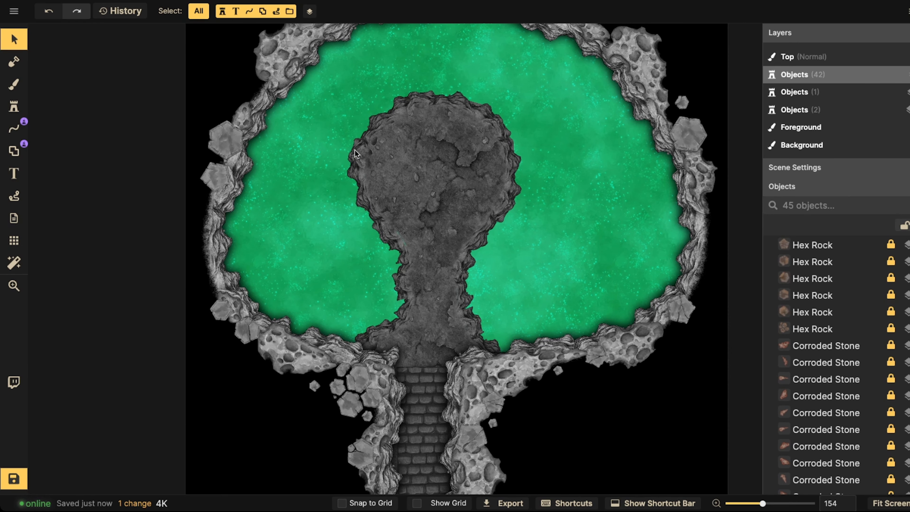
scroll(459, 128, down, 1)
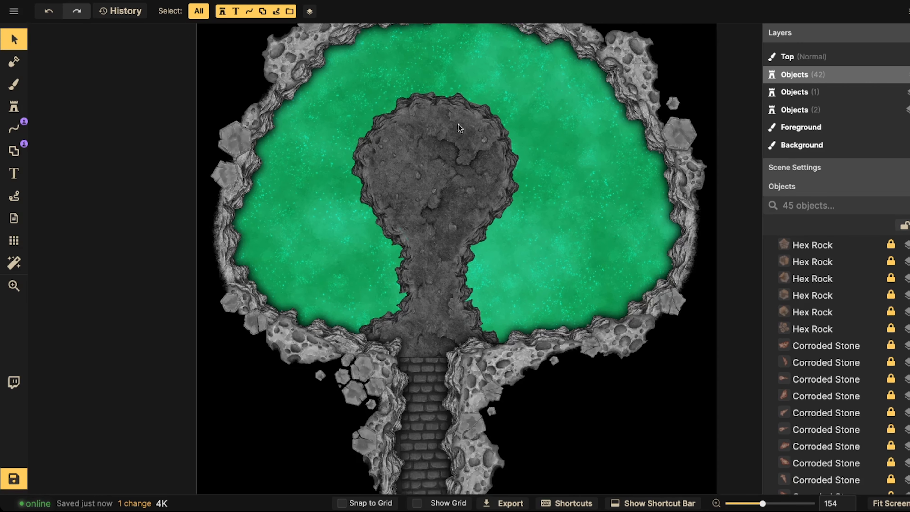
scroll(428, 185, up, 3)
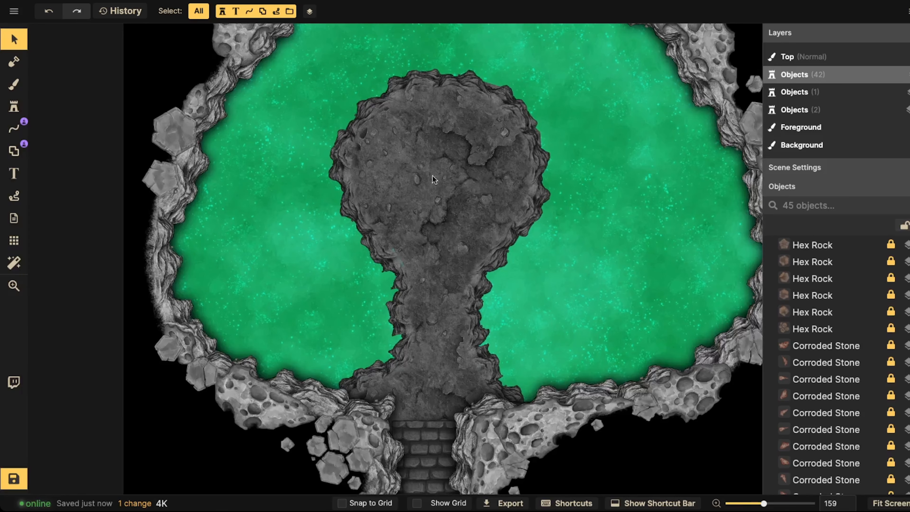
scroll(431, 244, left, 3)
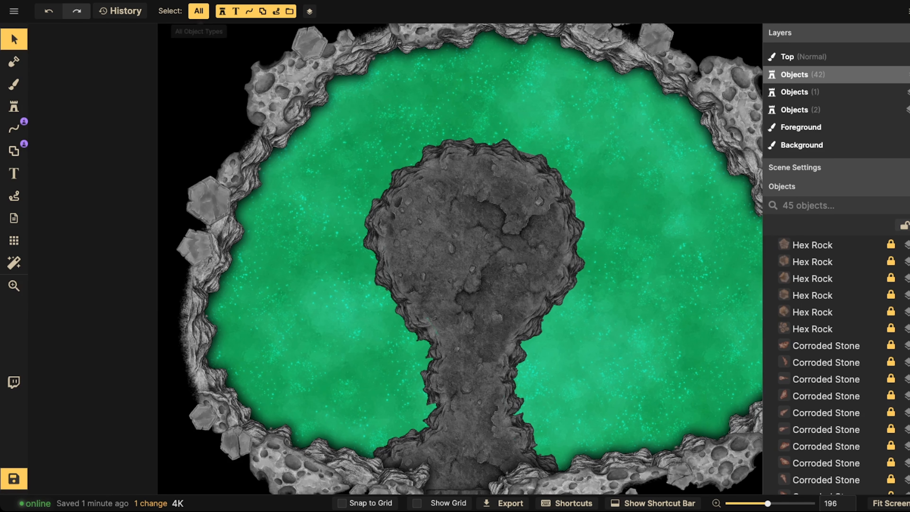
Step: Search the Fantasy Battlemaps stamps for "summon" and choose the yellow summoning circle
click(15, 107)
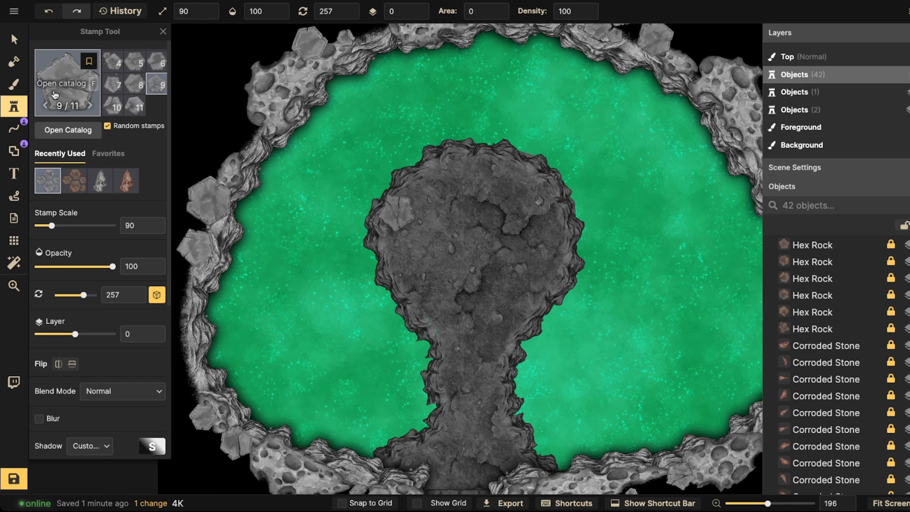
click(67, 112)
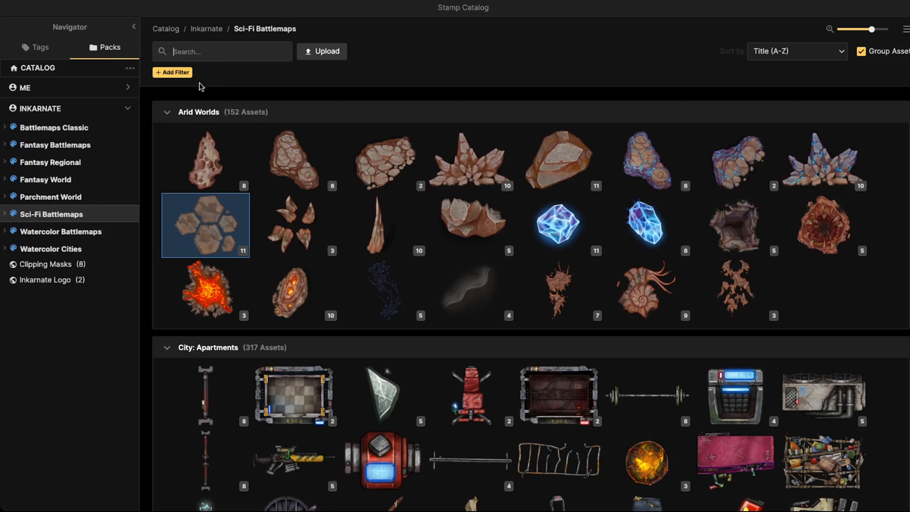
click(83, 143)
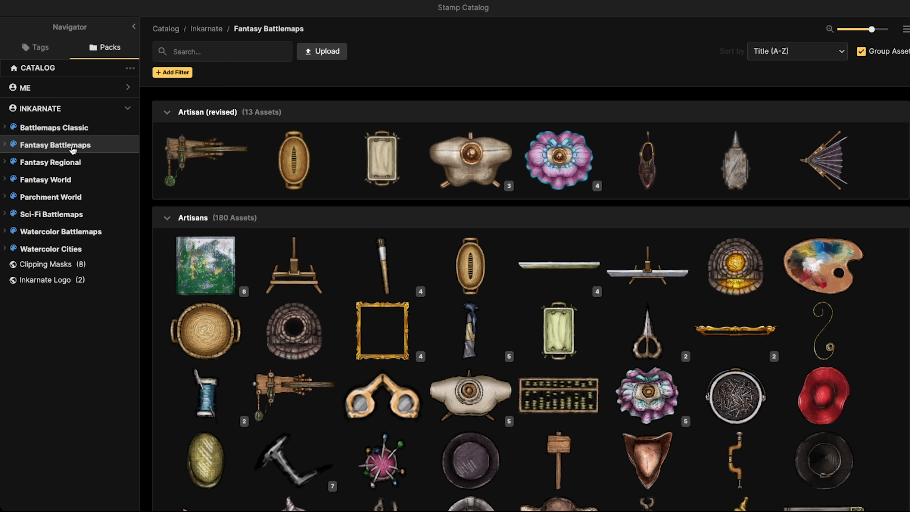
click(176, 51)
text(summon)
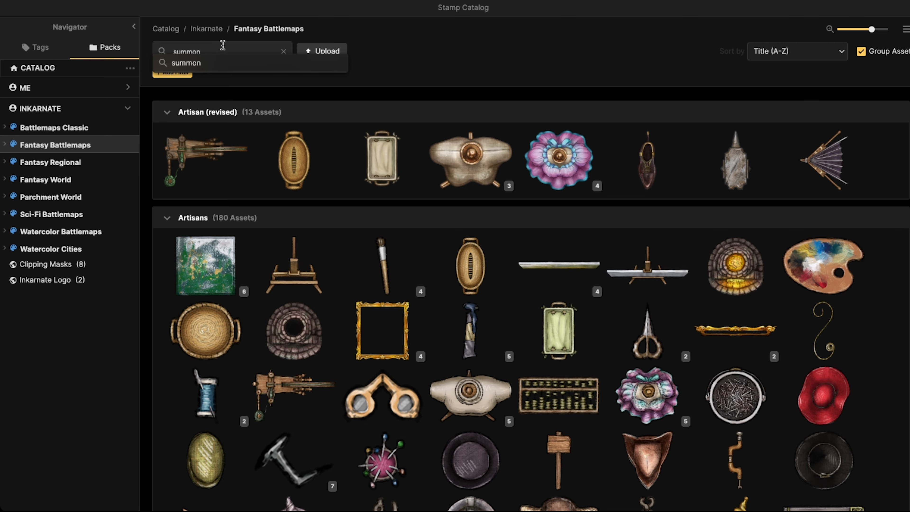
key(Return)
click(370, 175)
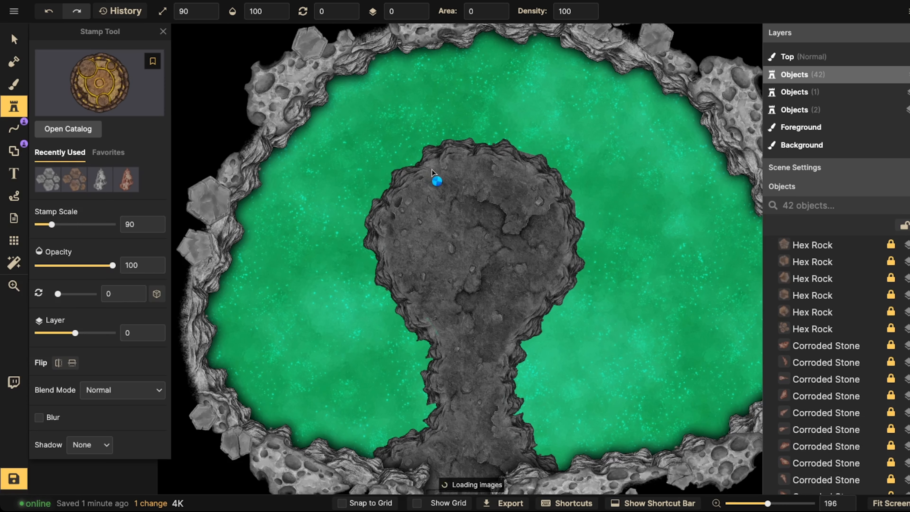
Step: Stamp the yellow summoning circle in the middle of the raised stone chamber and set its scale to 80
click(474, 246)
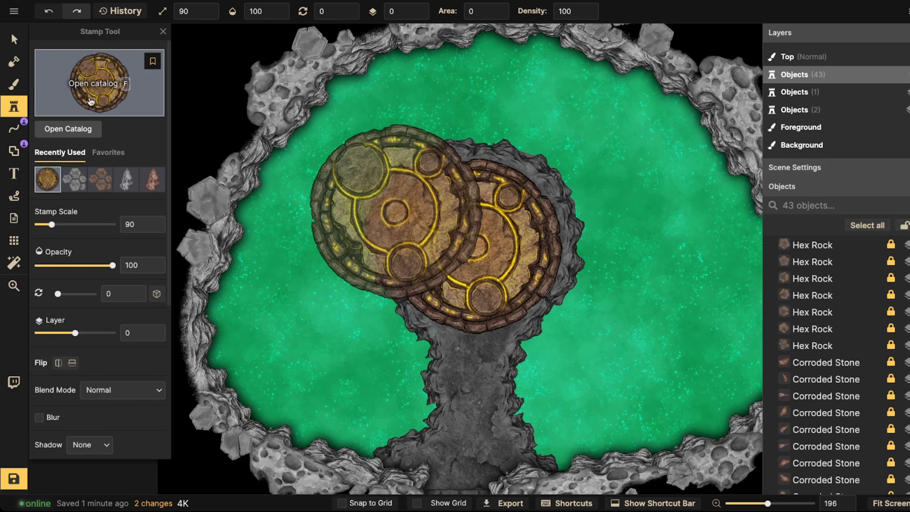
key(Escape)
click(418, 234)
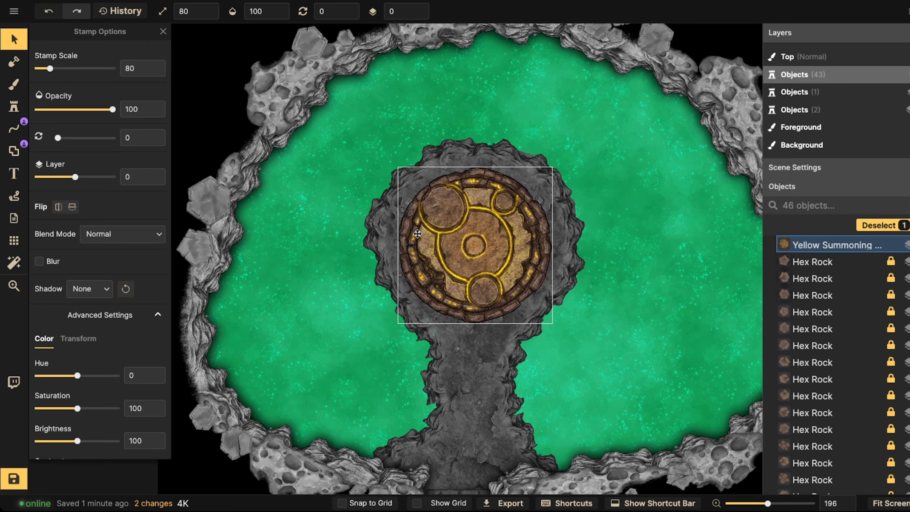
Step: Try the Luminosity blend mode on the summoning circle with contrast 67 and brightness 79, and undo it
scroll(418, 234, down, 5)
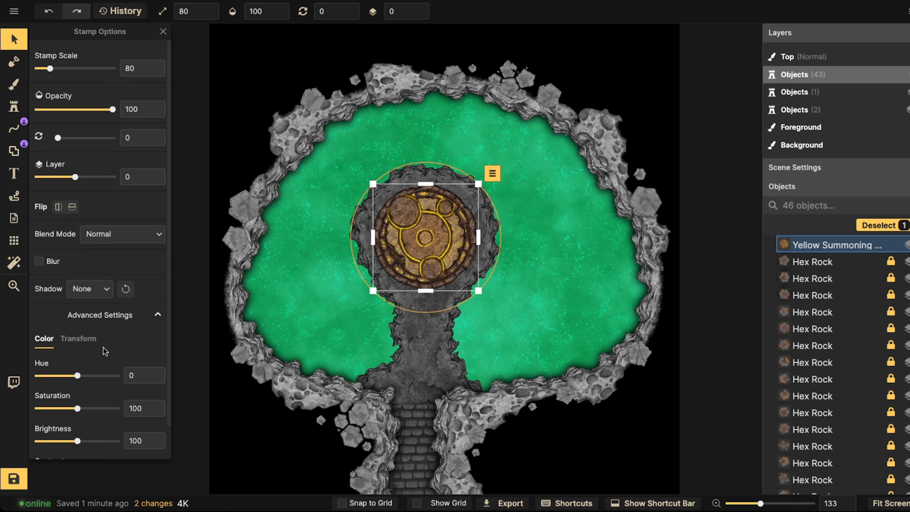
click(121, 234)
scroll(90, 376, down, 5)
click(92, 414)
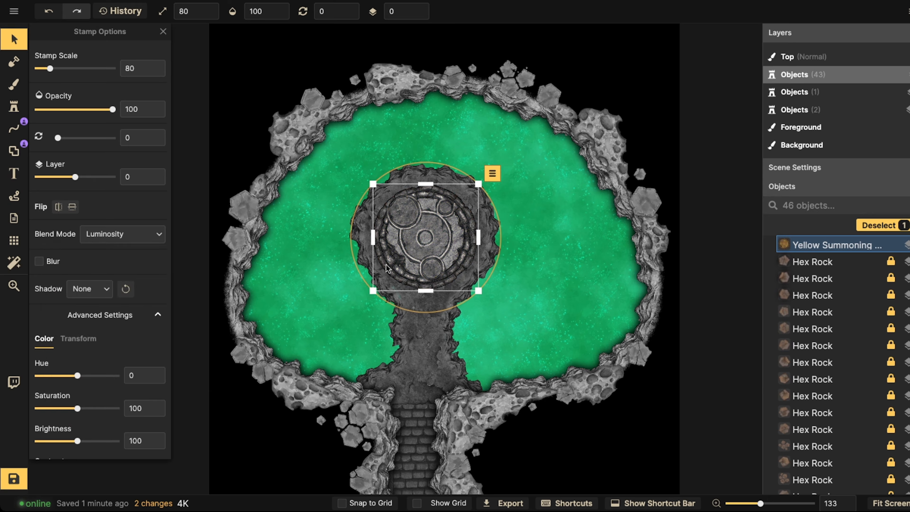
scroll(77, 412, down, 1)
click(66, 437)
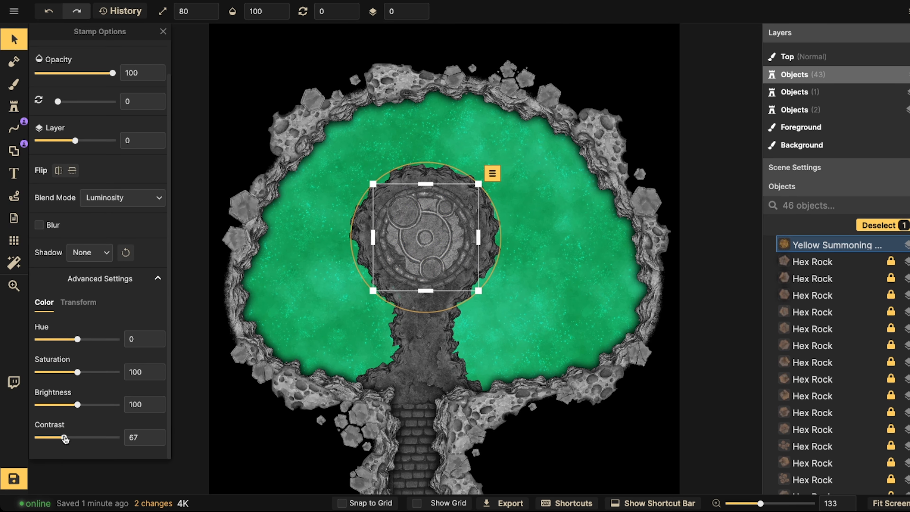
click(69, 405)
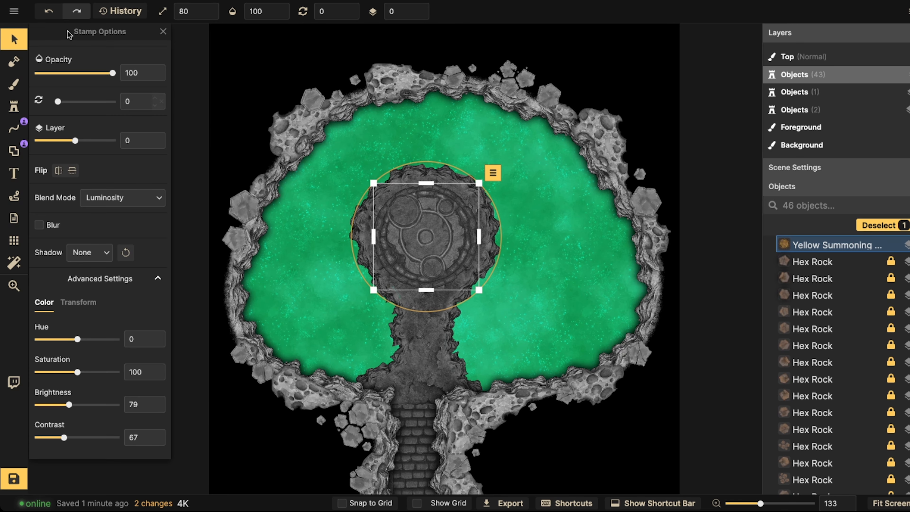
click(49, 12)
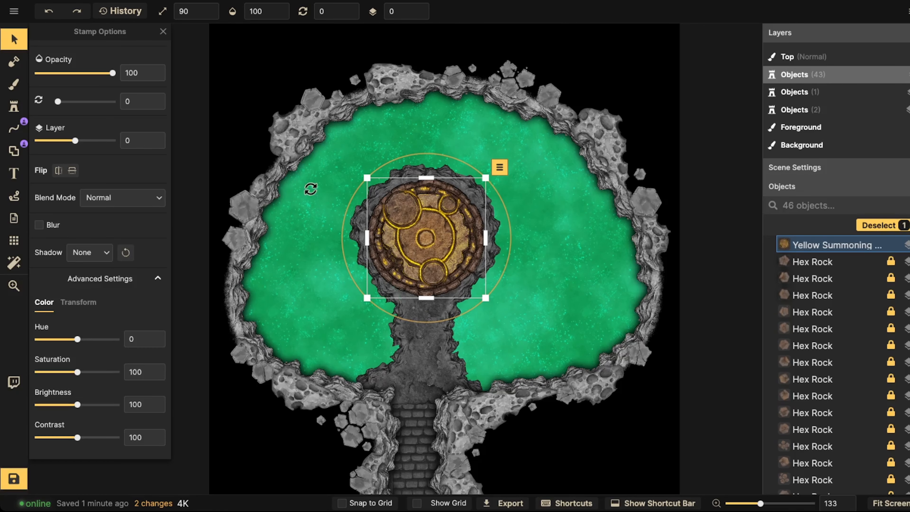
Step: Set the summoning circle's blend mode to Lighten, nudge it slightly and shift its hue to -125
click(101, 196)
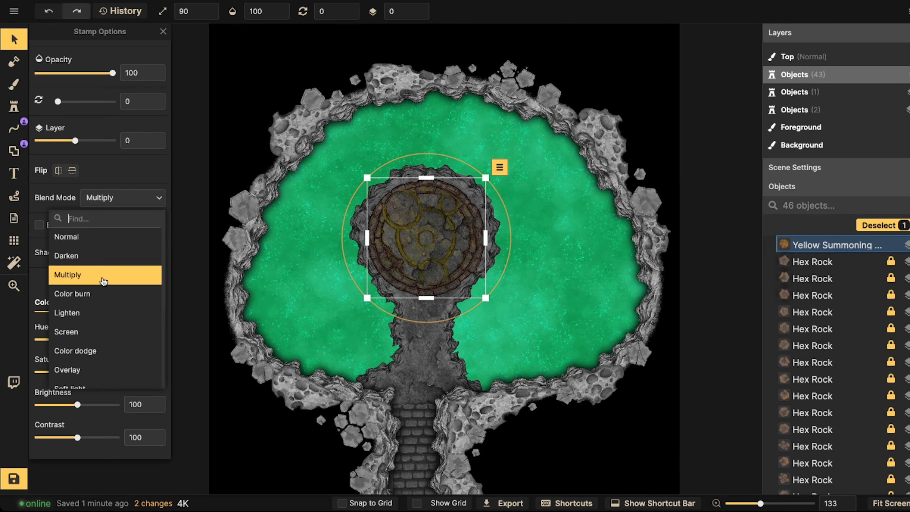
click(81, 312)
mouse_move(434, 223)
mouse_down()
mouse_move(271, 229)
mouse_move(428, 222)
mouse_up()
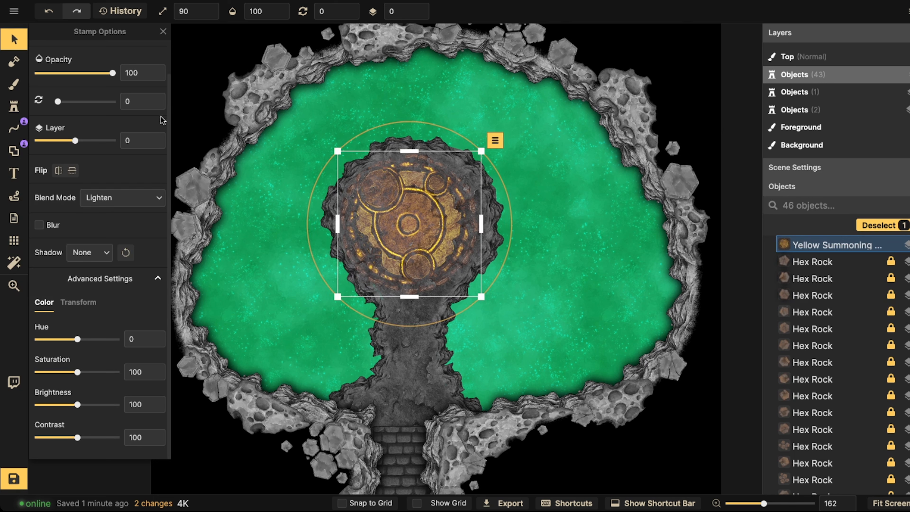
drag(72, 339, 50, 329)
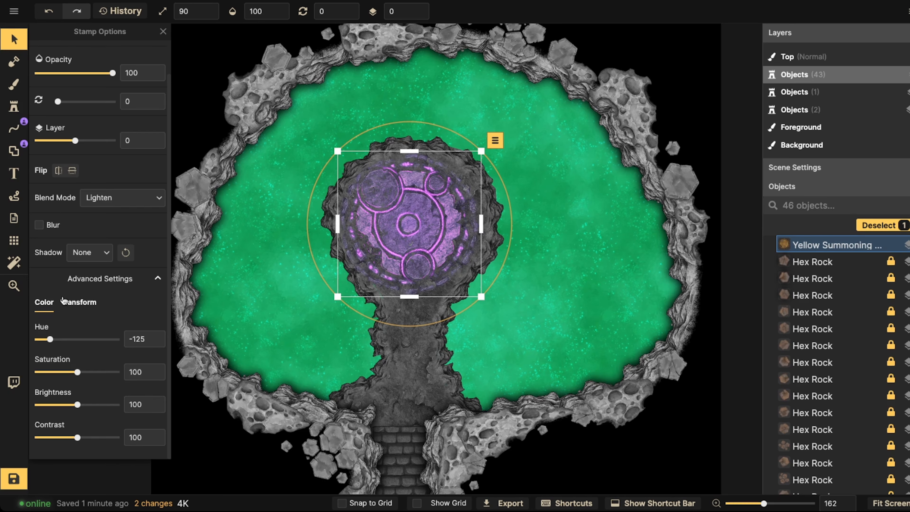
Step: Centre the purple summoning circle on the stone chamber, set its opacity to 75 and deselect it
scroll(197, 279, down, 1)
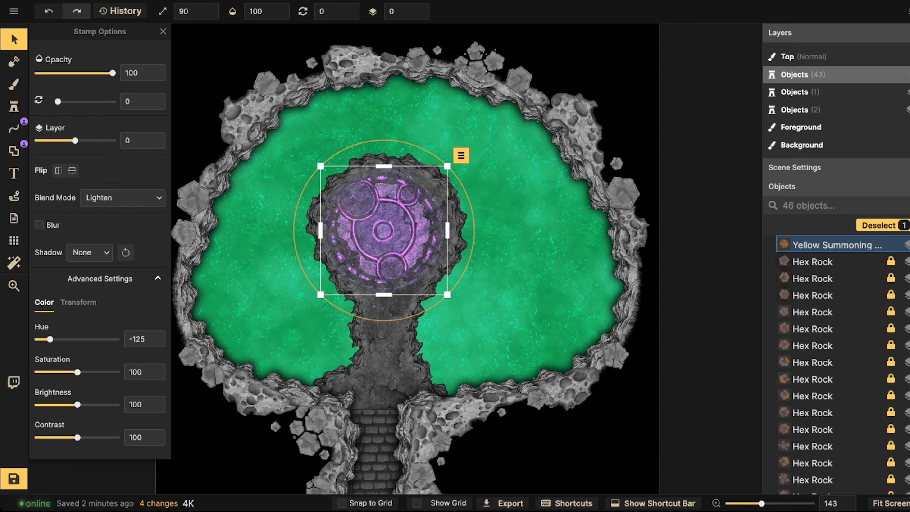
scroll(378, 206, up, 2)
drag(377, 206, 383, 220)
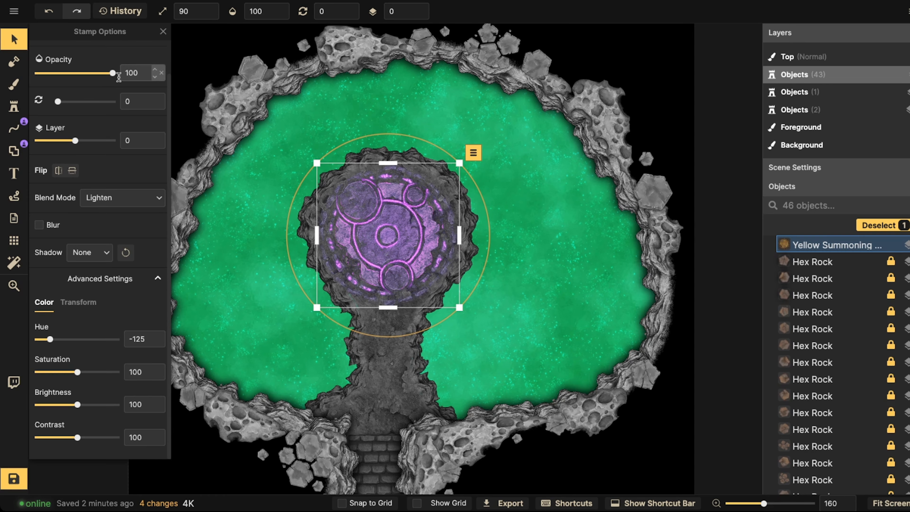
click(90, 74)
drag(90, 77, 95, 76)
scroll(340, 208, down, 5)
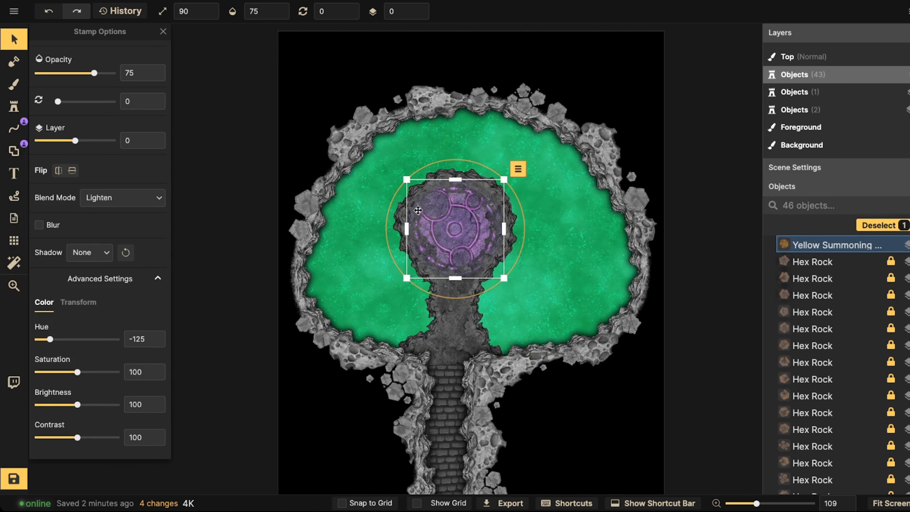
key(Escape)
Step: Look over the whole cave and examine how the purple summoning circle sits in the stone chamber
scroll(418, 210, down, 2)
drag(418, 210, 338, 228)
scroll(371, 239, up, 3)
scroll(338, 231, up, 3)
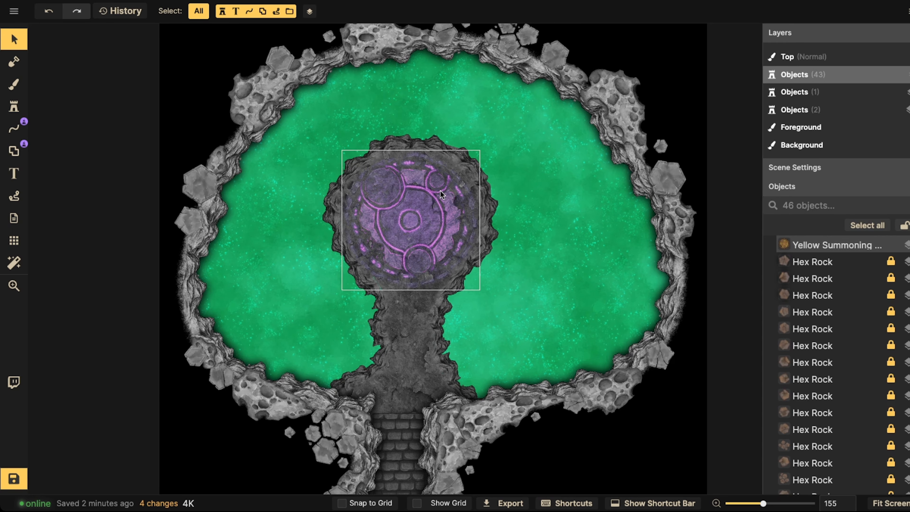
scroll(440, 189, down, 2)
scroll(440, 189, up, 2)
click(233, 207)
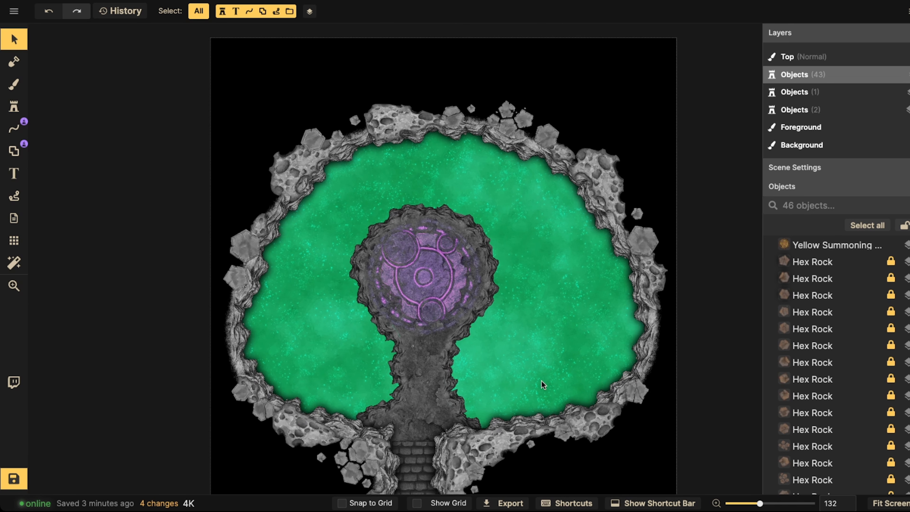
scroll(426, 165, down, 2)
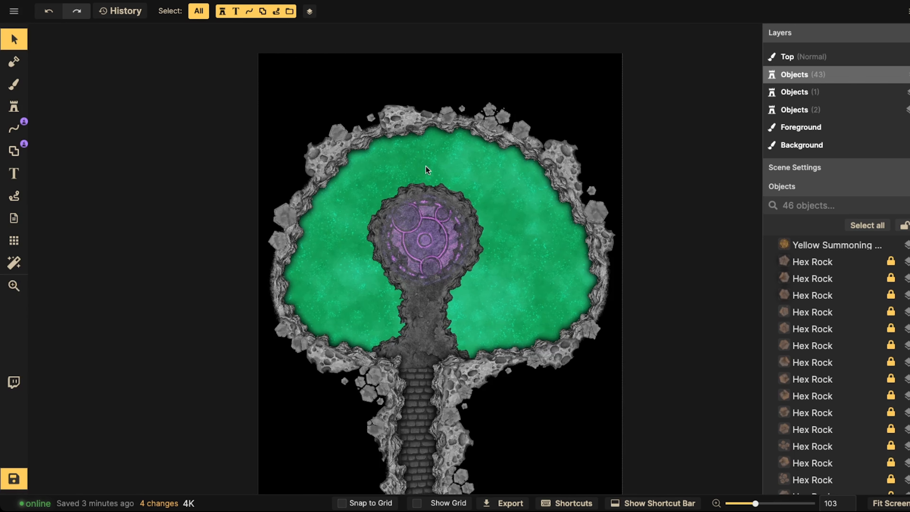
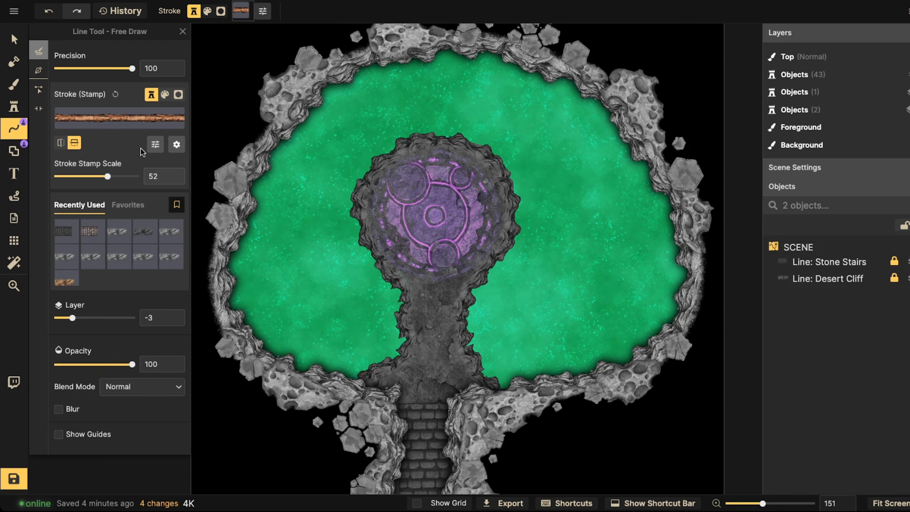
Step: Adjust the line stroke stamp's colors to saturation 0 and brightness 158
click(154, 144)
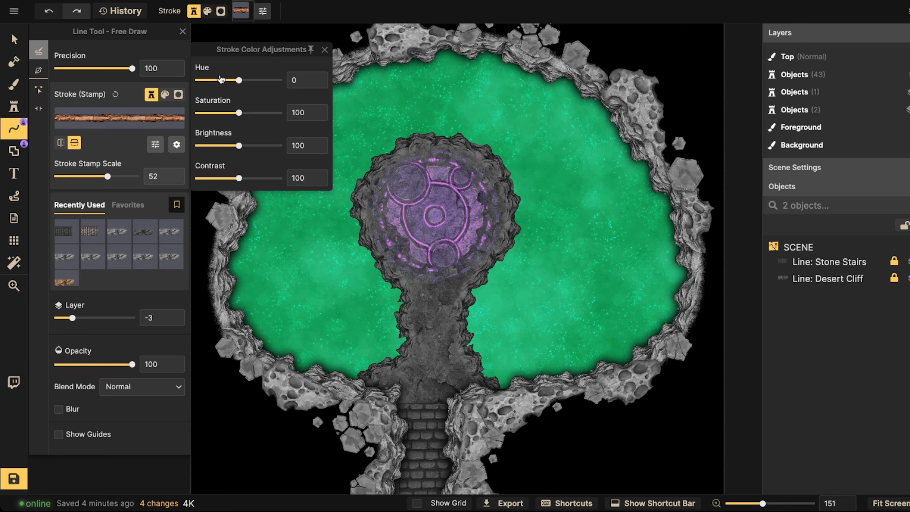
drag(219, 112, 197, 112)
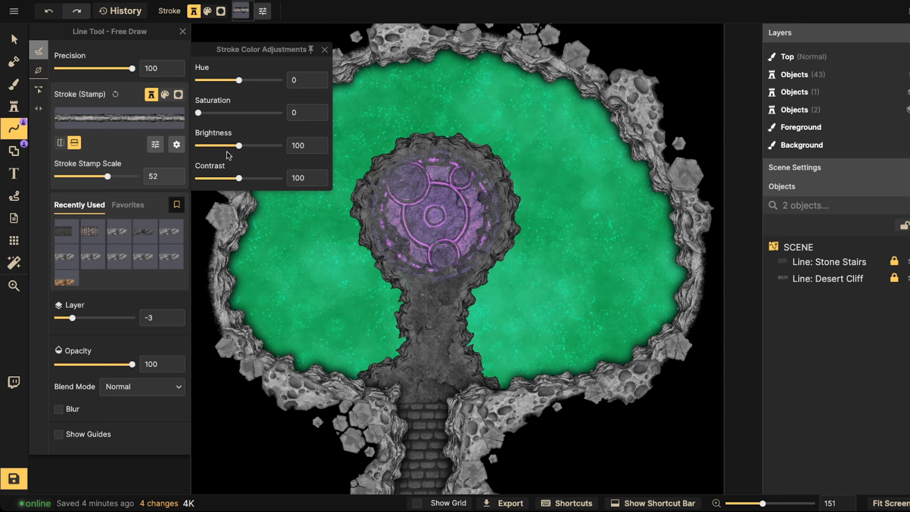
drag(238, 146, 248, 146)
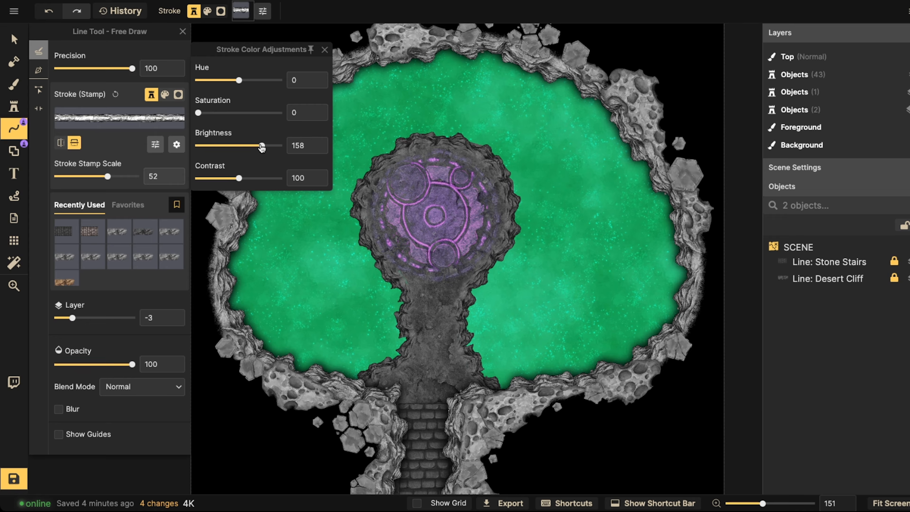
Step: Free-draw a pale stroke line from the chamber's upper-left edge up to the cave's upper-left wall
click(39, 70)
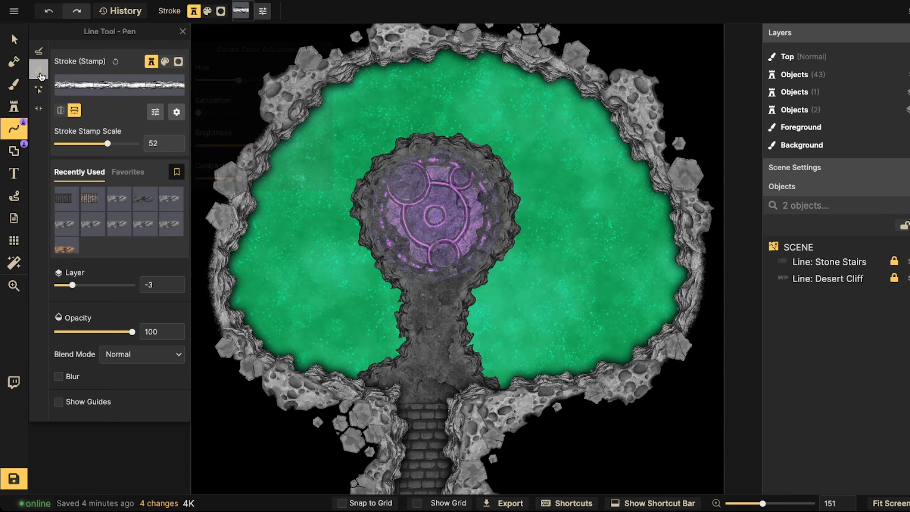
click(38, 50)
mouse_move(376, 184)
mouse_down()
mouse_move(331, 152)
mouse_move(328, 55)
mouse_up()
click(13, 42)
scroll(314, 174, up, 3)
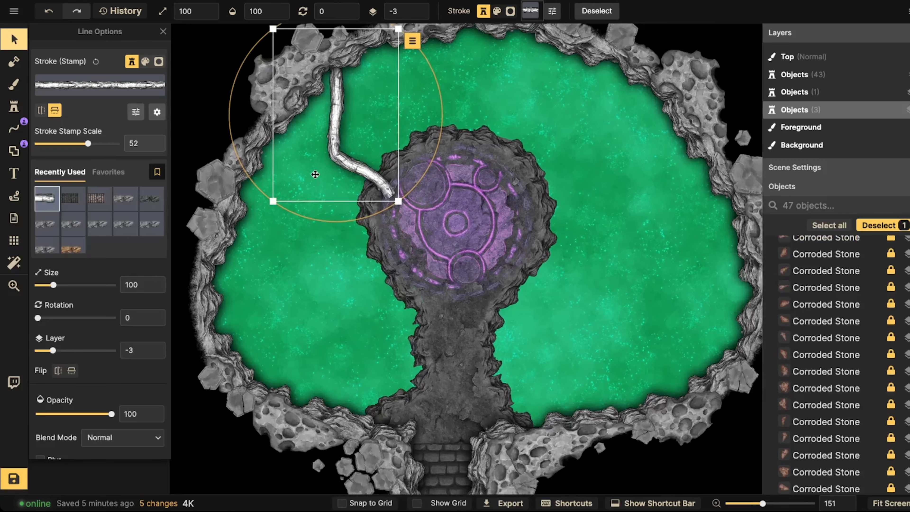
Step: Put the log line on layer -5 and move it to the cave's upper-left wall, away from the central platform
click(418, 15)
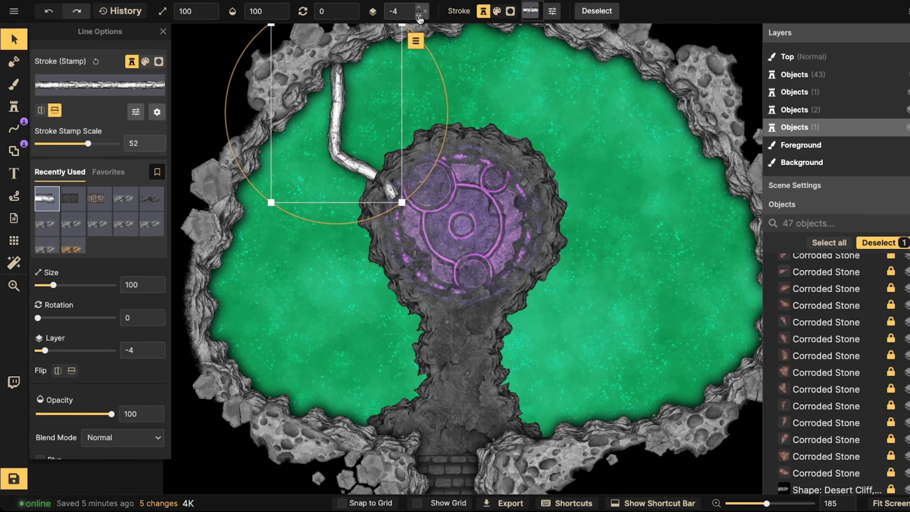
click(418, 16)
drag(355, 146, 280, 143)
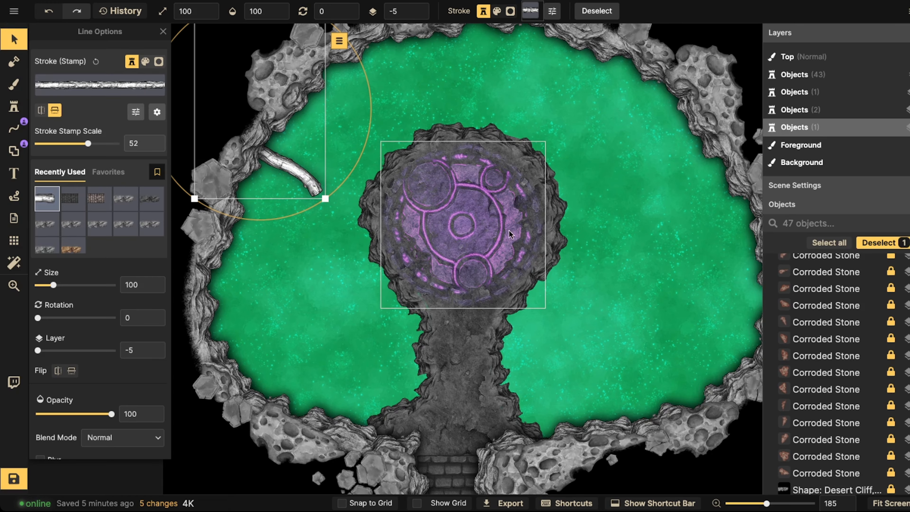
click(495, 201)
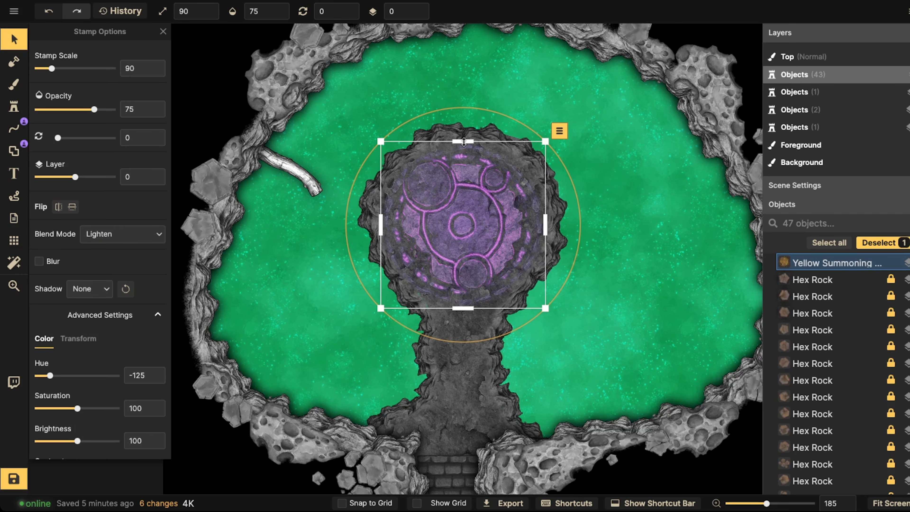
mouse_move(307, 164)
mouse_down()
mouse_move(371, 182)
mouse_move(438, 185)
mouse_move(296, 157)
mouse_up()
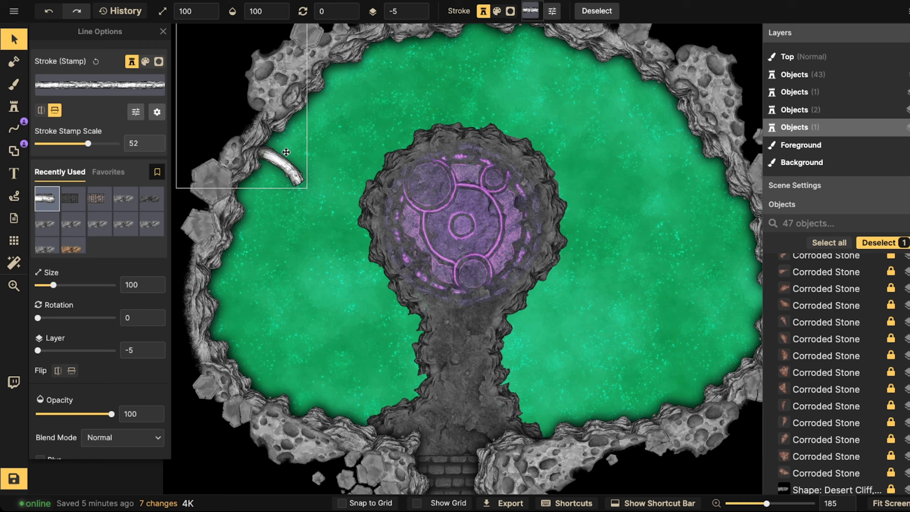
click(424, 193)
key(Escape)
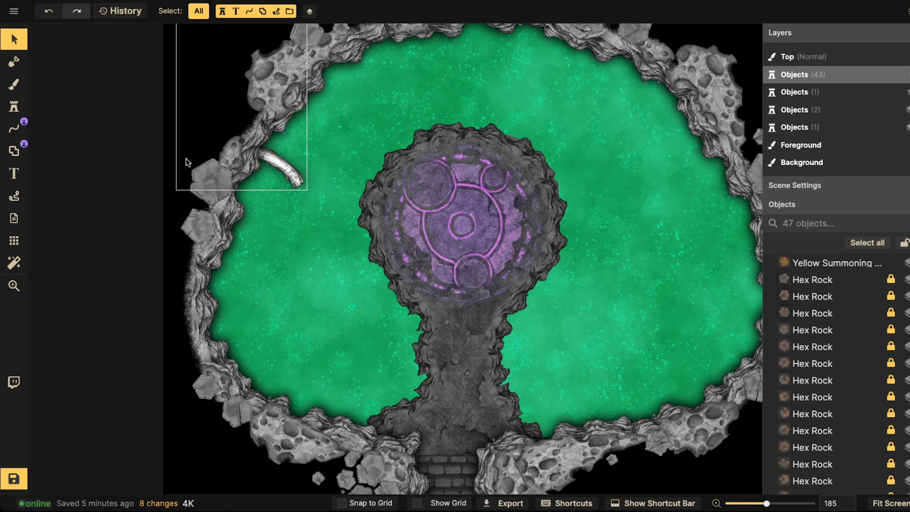
Step: Set up a Pen shape with no stroke and a clip mask fill
click(17, 147)
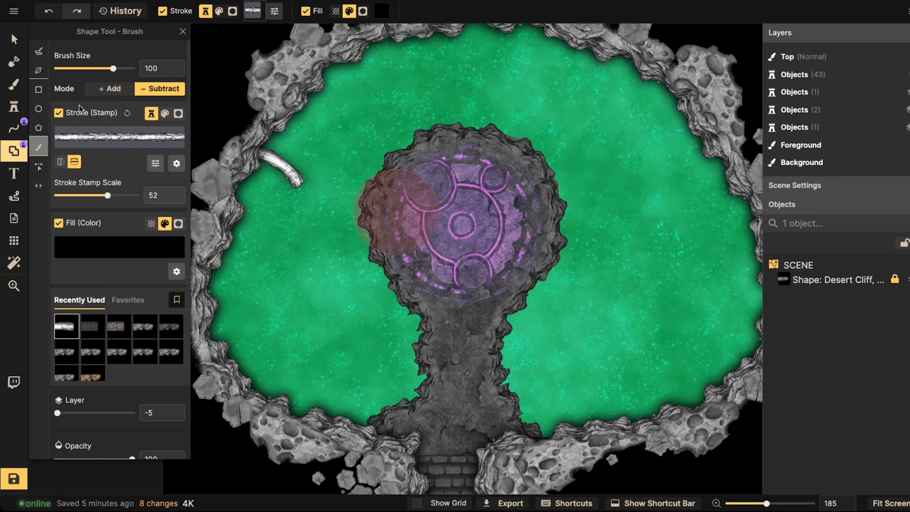
click(58, 113)
click(173, 140)
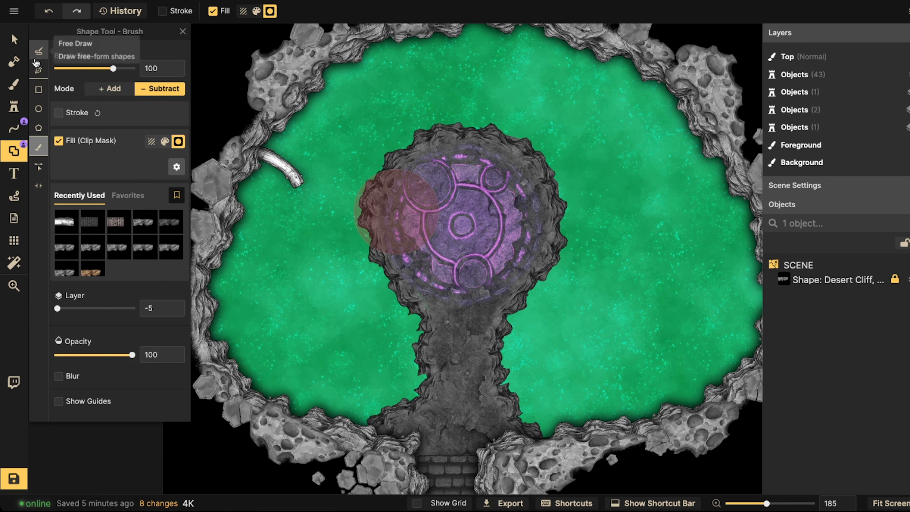
click(38, 69)
Step: Draw a closed clip mask polygon just inside the edges of the round central platform and the upper part of its walkway
click(380, 174)
click(373, 221)
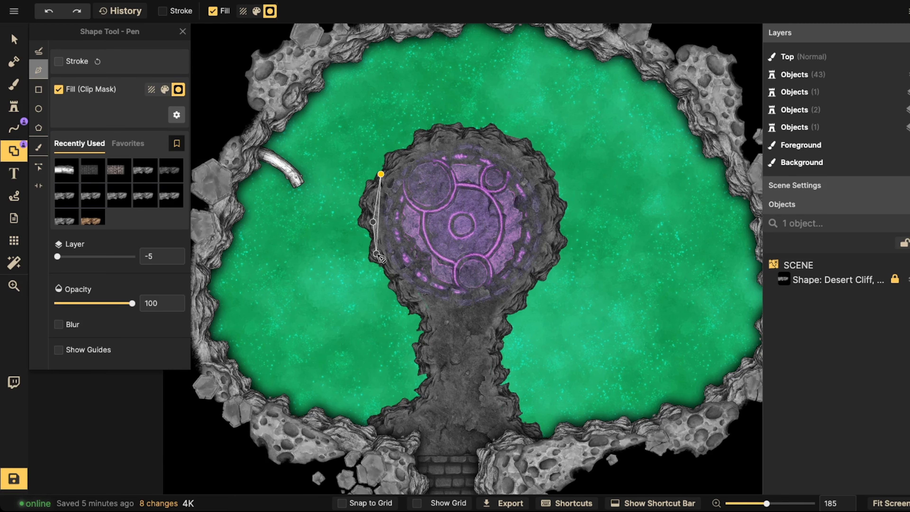
click(380, 258)
click(426, 308)
click(430, 341)
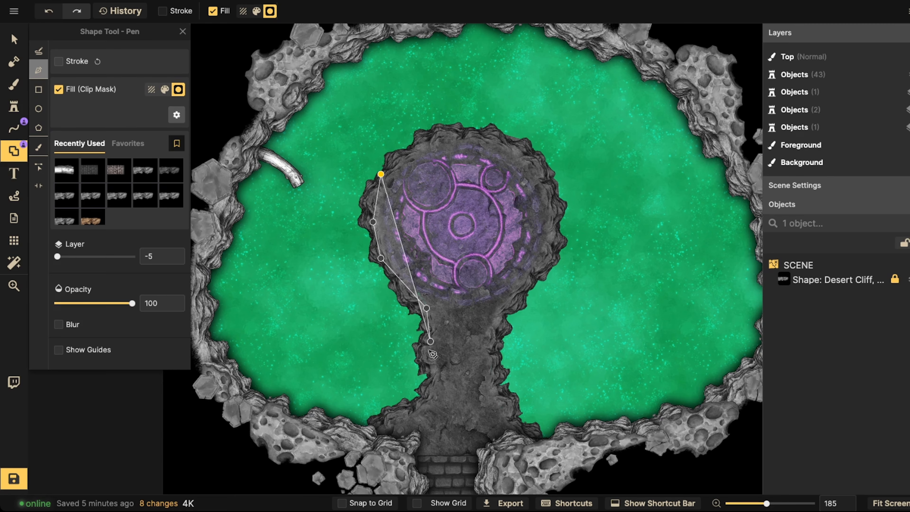
click(429, 360)
click(493, 353)
click(500, 309)
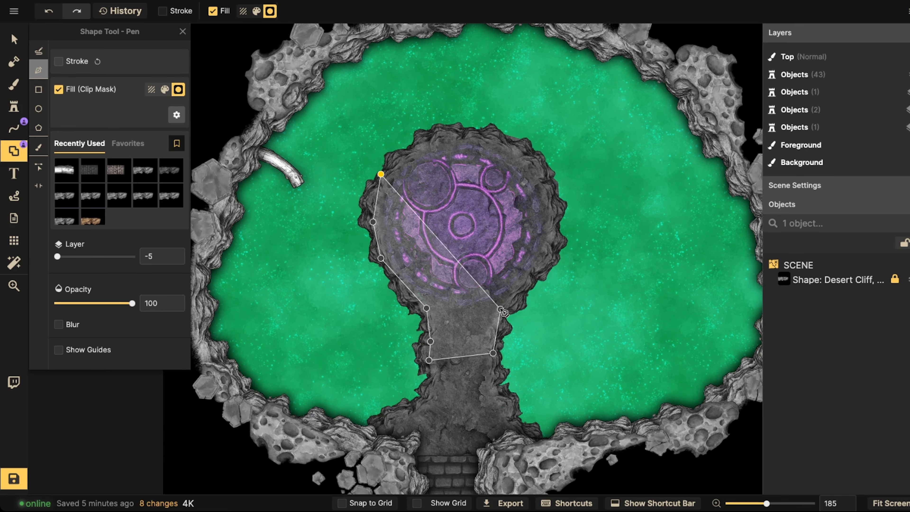
click(535, 271)
click(546, 230)
click(551, 183)
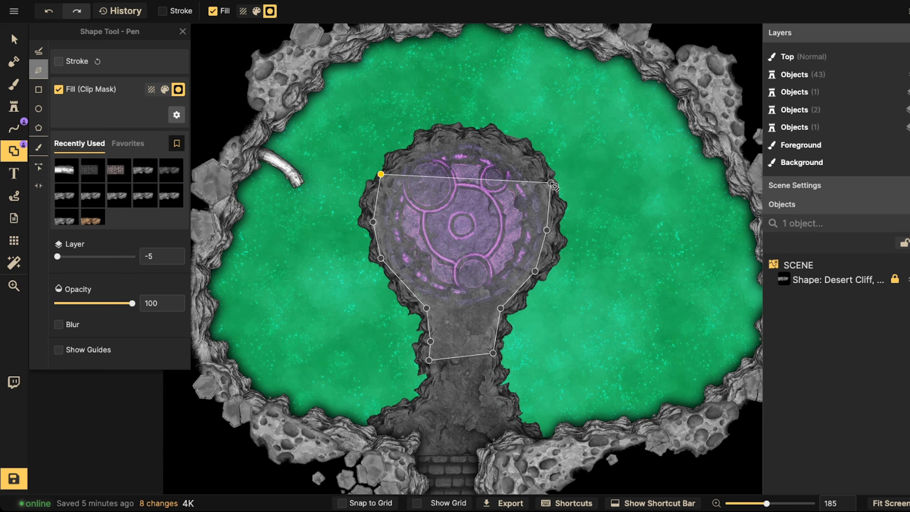
click(534, 158)
click(499, 142)
click(449, 139)
click(408, 153)
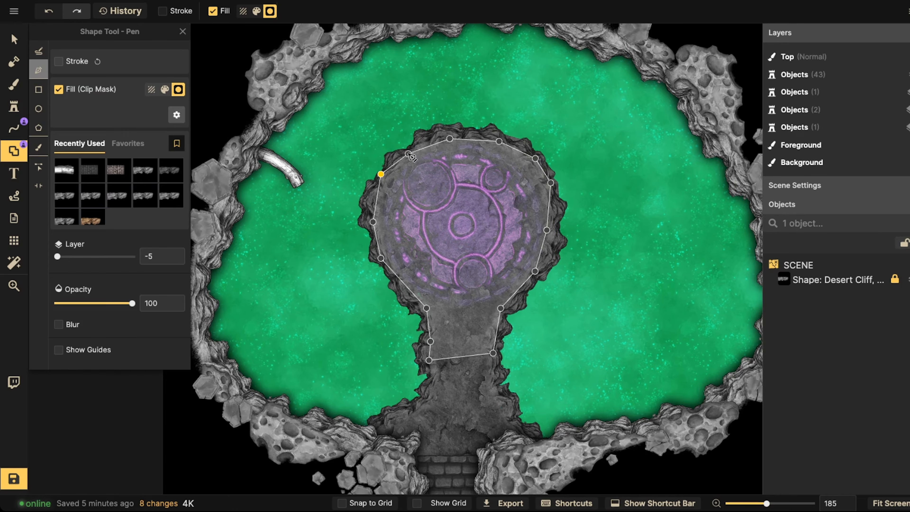
click(380, 174)
click(450, 379)
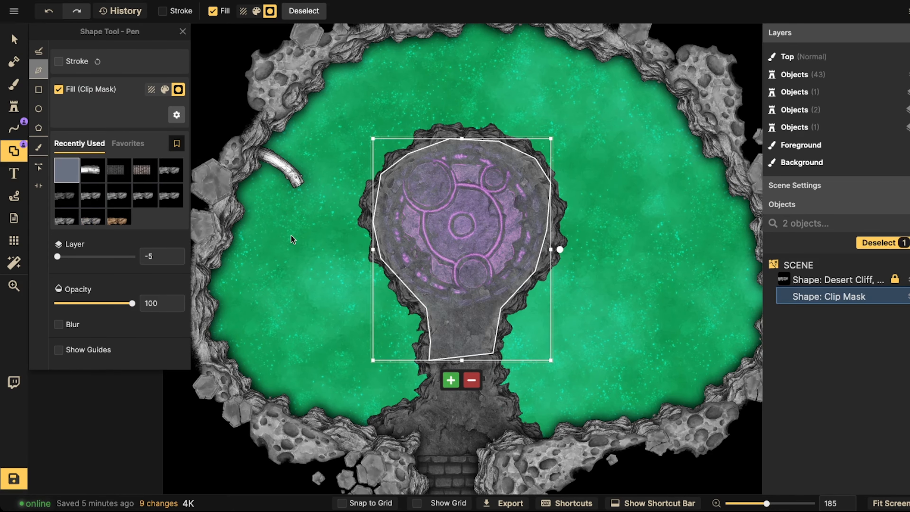
Step: Set the new clip mask shape's layer to -4
click(9, 35)
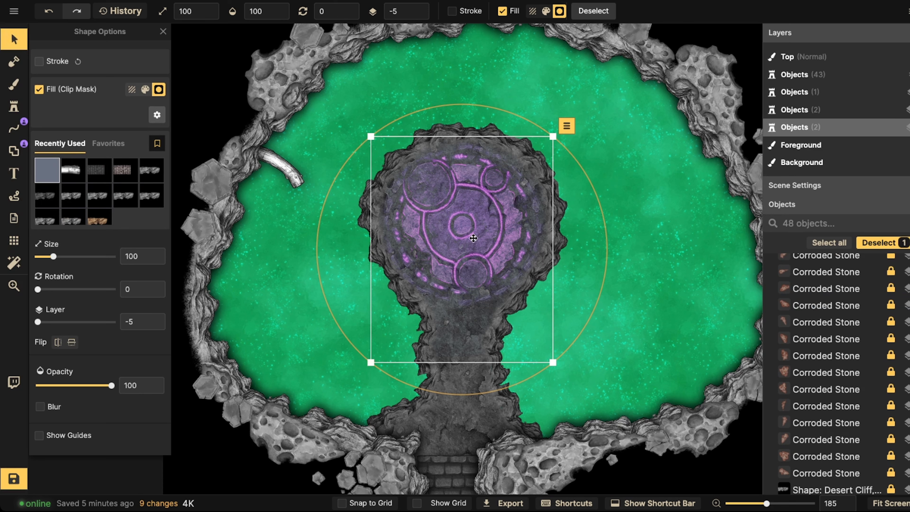
click(423, 8)
click(424, 9)
click(423, 9)
click(424, 9)
click(423, 8)
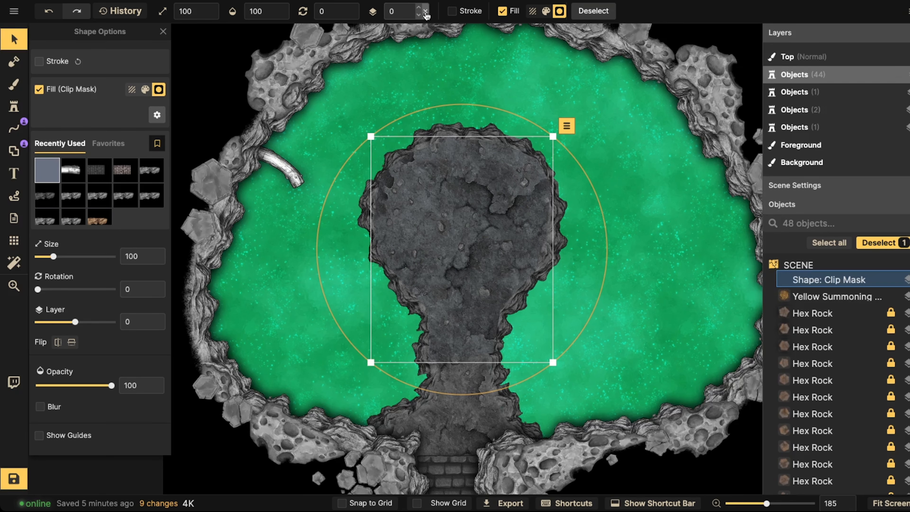
click(418, 15)
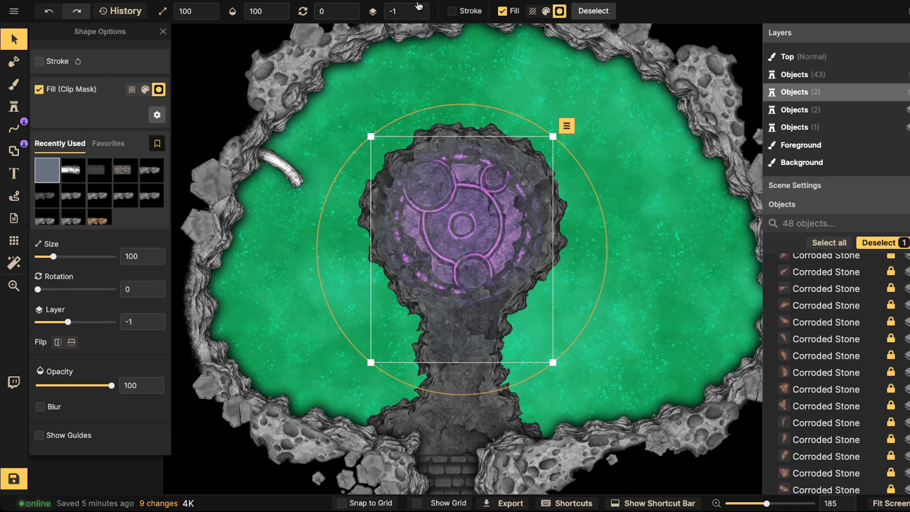
click(418, 15)
click(419, 15)
click(419, 16)
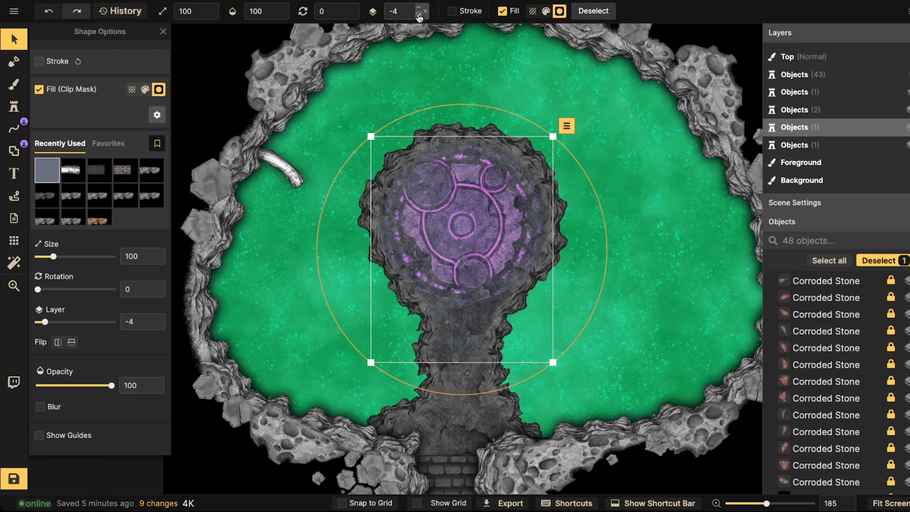
Step: Move the test log line back against the platform's upper-left edge to check the masking, and delete it
click(288, 154)
drag(287, 153, 356, 168)
scroll(357, 164, down, 1)
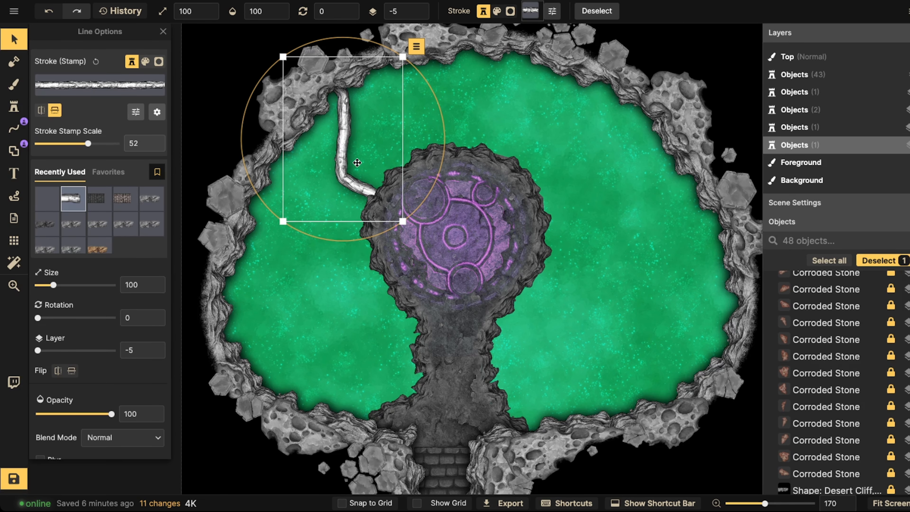
key(Delete)
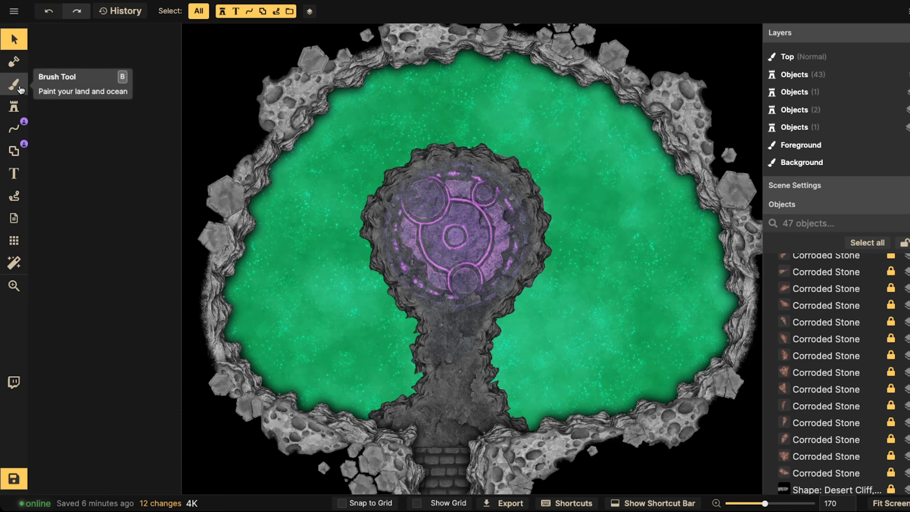
Step: Draw three freehand log lines at stroke scale 77 from the platform to the upper-right, top and upper-left cave walls
click(13, 128)
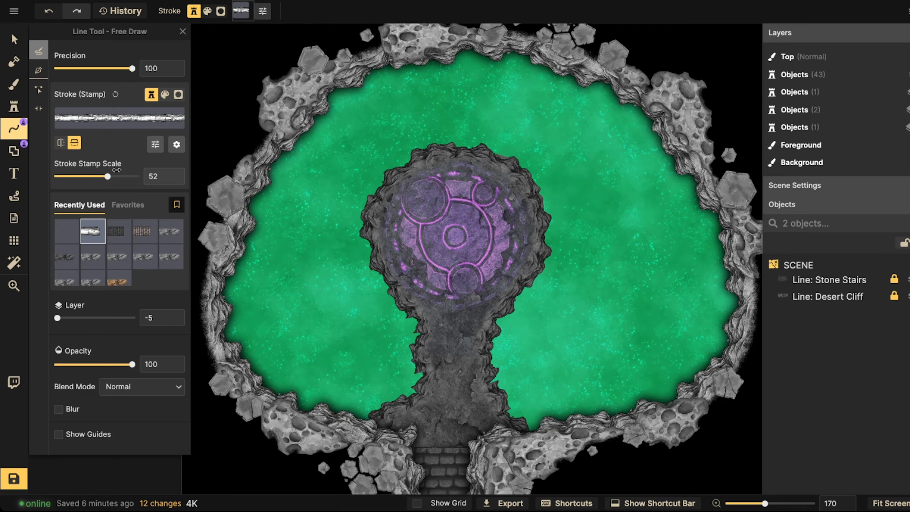
drag(108, 176, 113, 177)
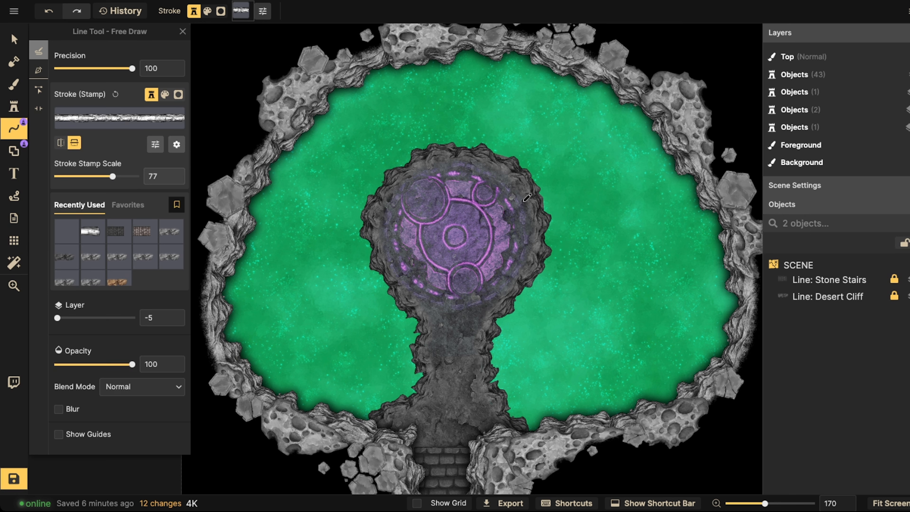
mouse_move(527, 198)
mouse_down()
mouse_move(583, 183)
mouse_move(611, 130)
mouse_move(654, 102)
mouse_move(662, 84)
mouse_up()
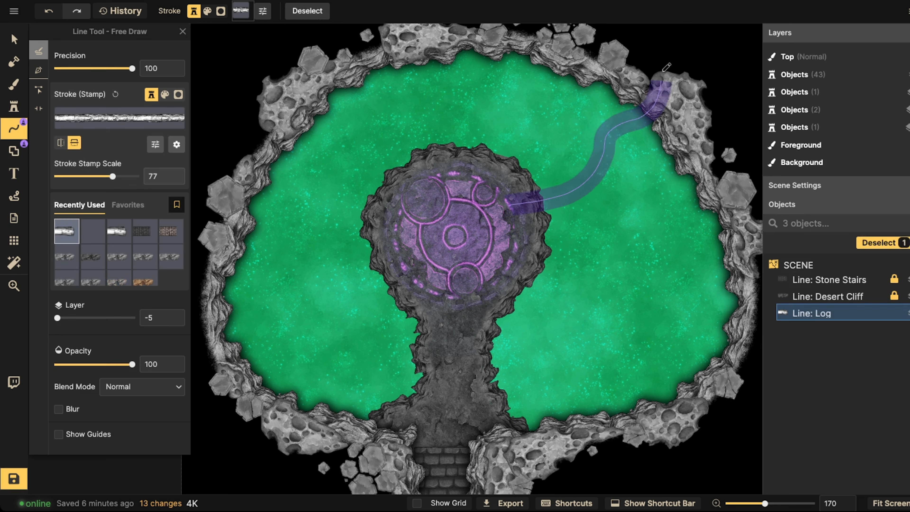
mouse_move(461, 147)
mouse_down()
mouse_move(459, 115)
mouse_move(453, 31)
mouse_up()
mouse_move(388, 202)
mouse_down()
mouse_move(336, 214)
mouse_move(267, 160)
mouse_up()
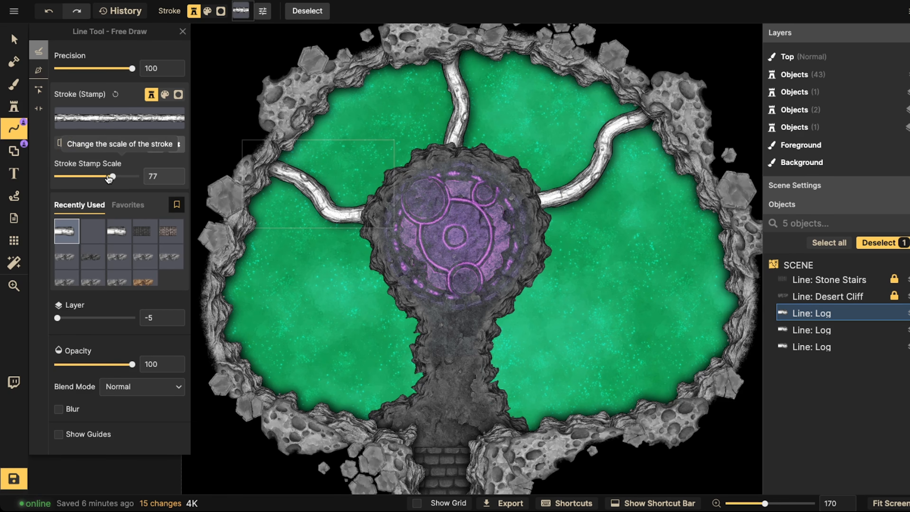
Step: Undo the stroke scale change on the upper-left log line, set the scale to 71 and deselect the line
drag(110, 181, 104, 180)
key(ctrl+z)
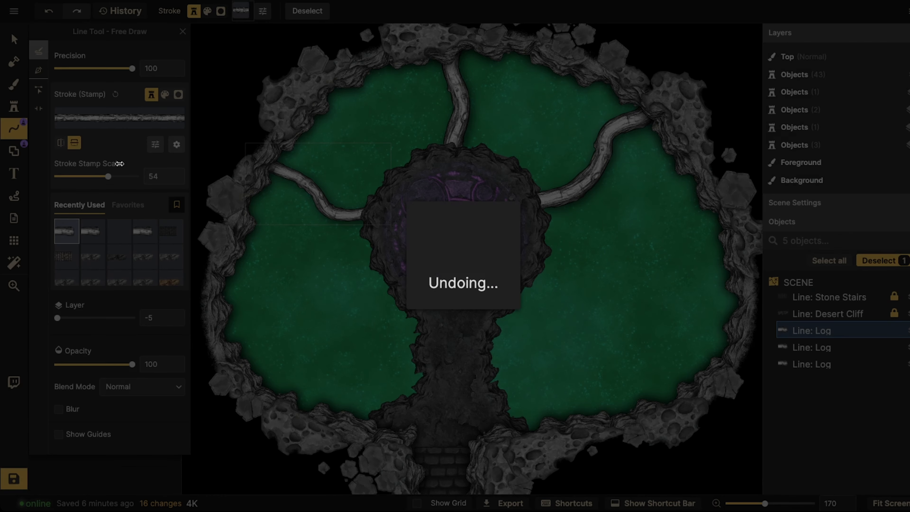
drag(108, 179, 112, 177)
key(Escape)
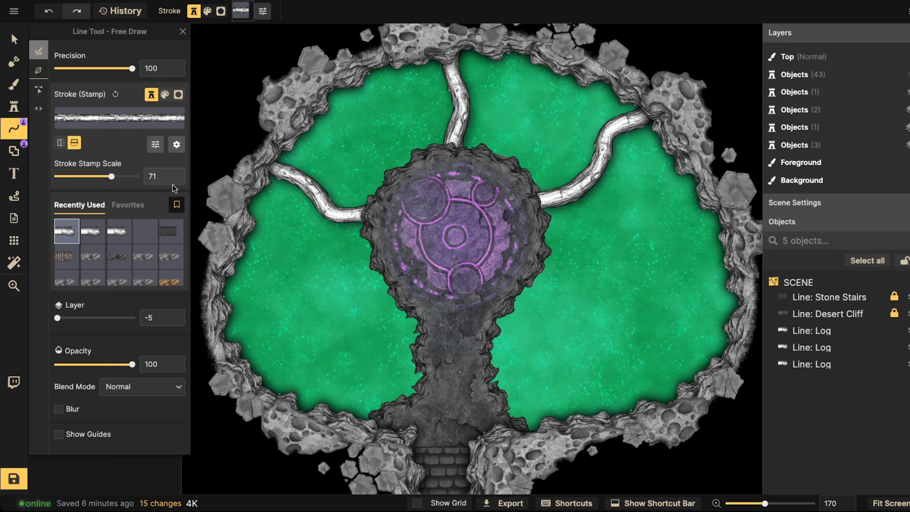
key(Escape)
Step: At stroke scale 50, draw four thinner log lines alongside the thick ones: two at the top, one upper-left, one upper-right
click(19, 129)
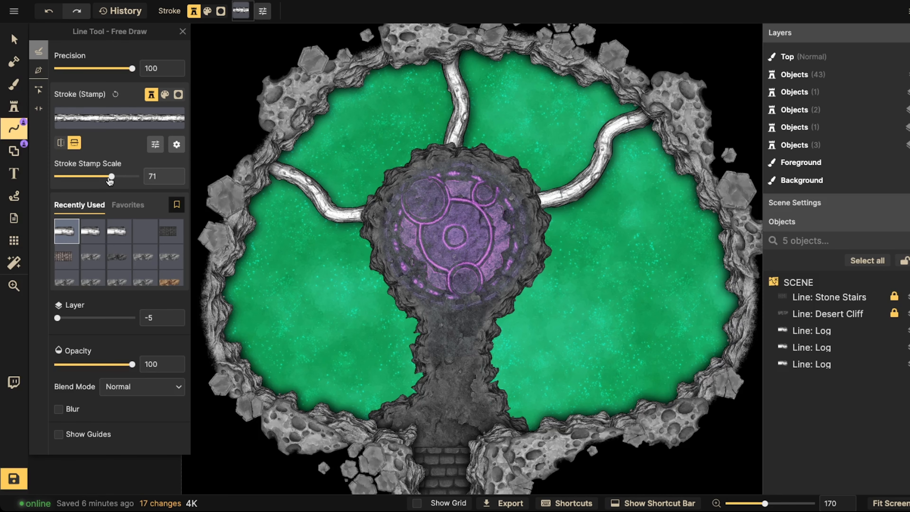
drag(111, 177, 109, 177)
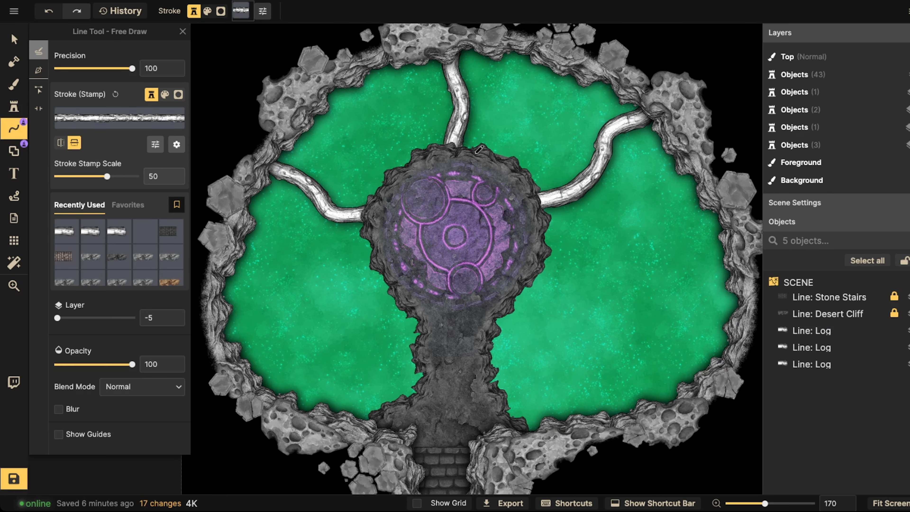
mouse_move(479, 149)
mouse_down()
mouse_move(443, 122)
mouse_move(446, 35)
mouse_up()
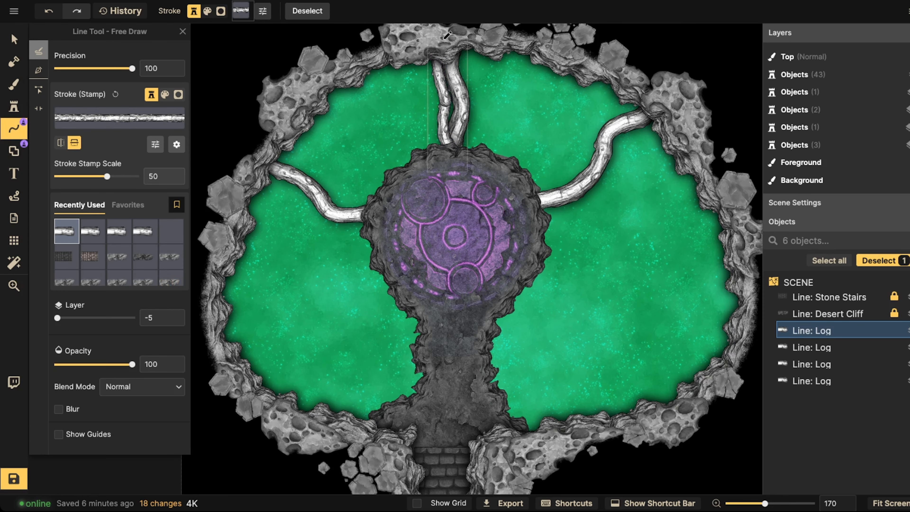
drag(443, 145, 473, 50)
mouse_move(380, 190)
mouse_down()
mouse_move(296, 189)
mouse_move(278, 154)
mouse_up()
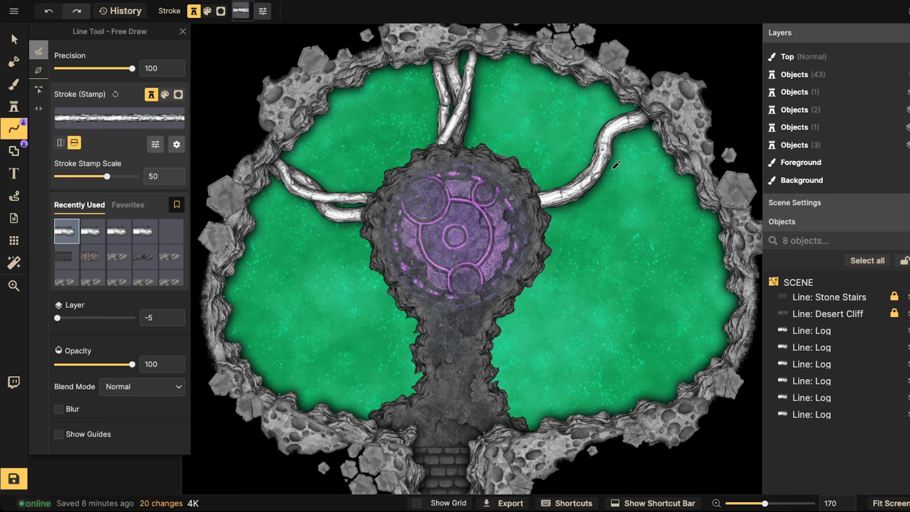
mouse_move(534, 183)
mouse_down()
mouse_move(604, 184)
mouse_move(640, 125)
mouse_move(679, 98)
mouse_up()
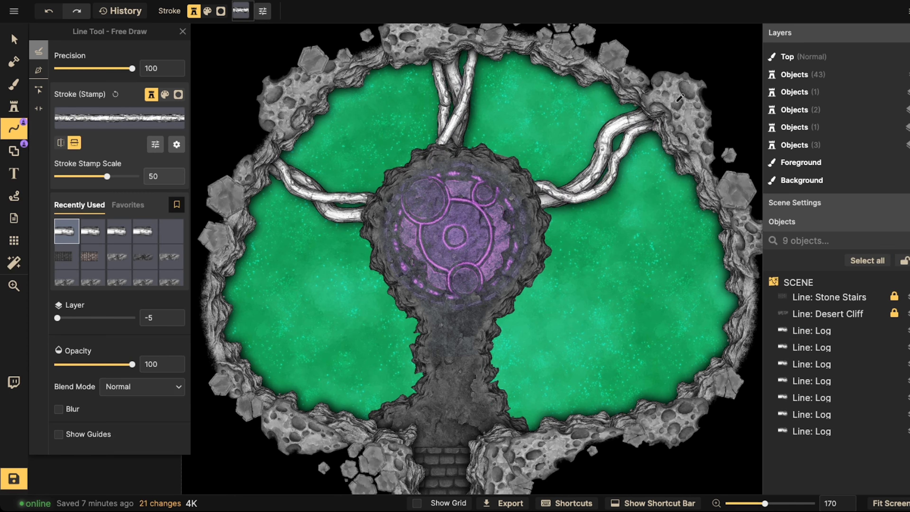
Step: Add two separate log lines from the platform to the upper-left and upper walls, undoing an extra one toward the right wall
drag(408, 180, 314, 111)
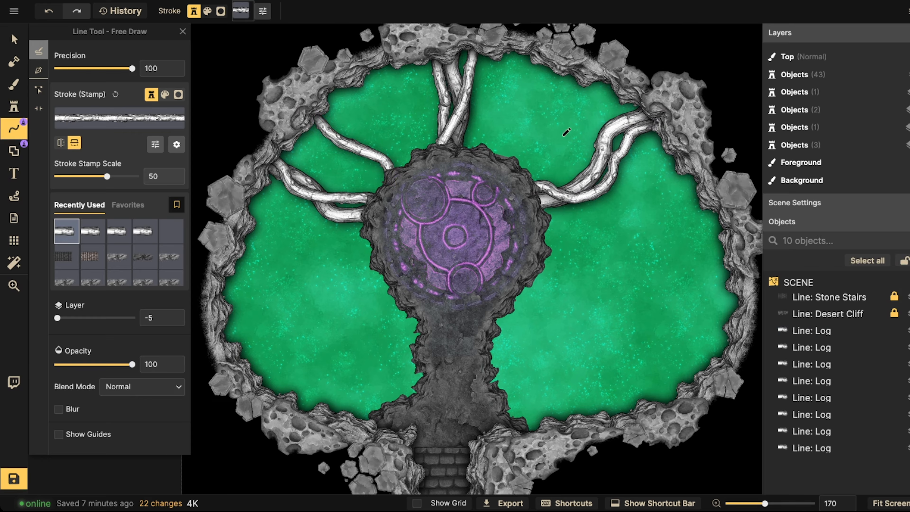
drag(495, 162, 512, 54)
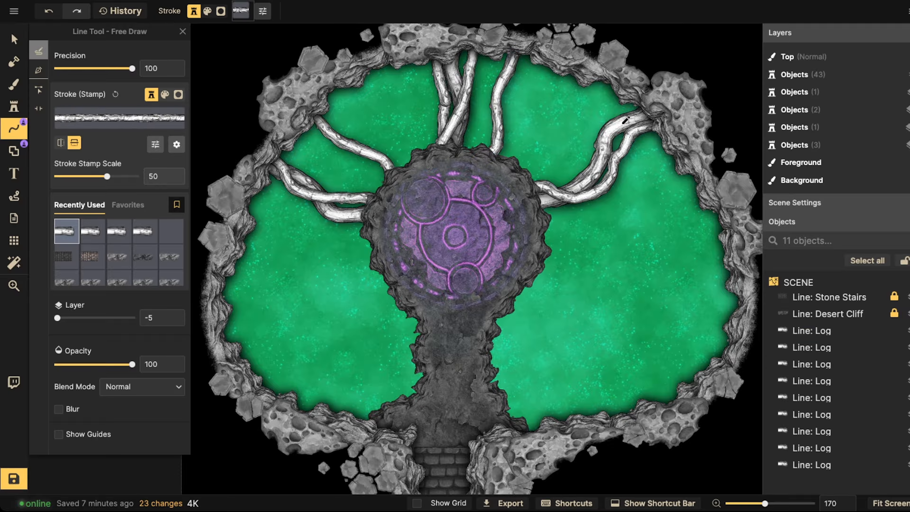
mouse_move(533, 168)
mouse_down()
mouse_move(554, 171)
mouse_move(619, 192)
mouse_move(721, 181)
mouse_up()
key(ctrl+z)
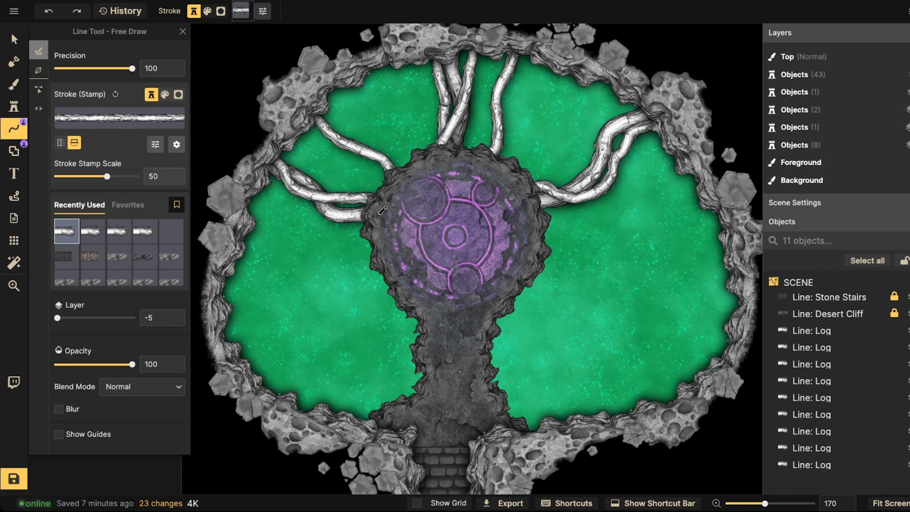
Step: Set the stroke scale to 33 and draw two thin log lines from the platform to the upper-left and left cave walls
click(103, 177)
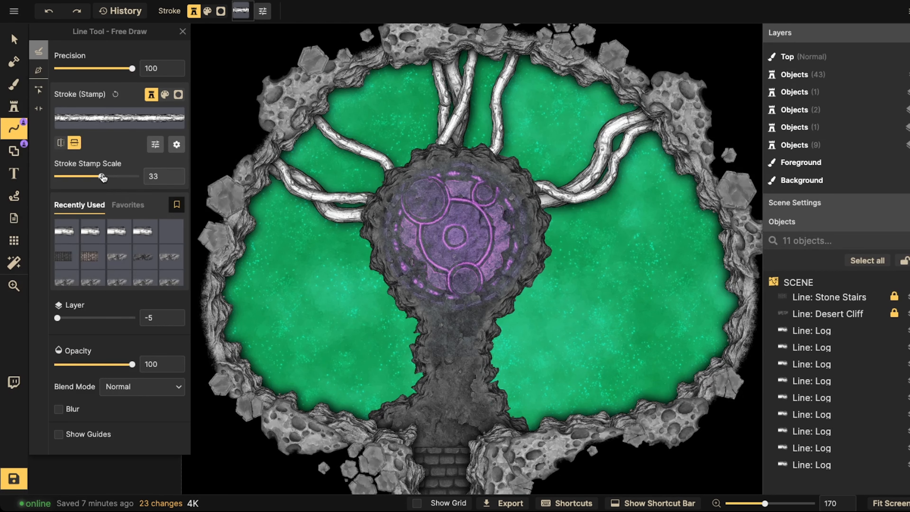
mouse_move(400, 179)
mouse_down()
mouse_move(367, 144)
mouse_move(328, 95)
mouse_up()
mouse_move(379, 187)
mouse_down()
mouse_move(278, 193)
mouse_move(249, 178)
mouse_up()
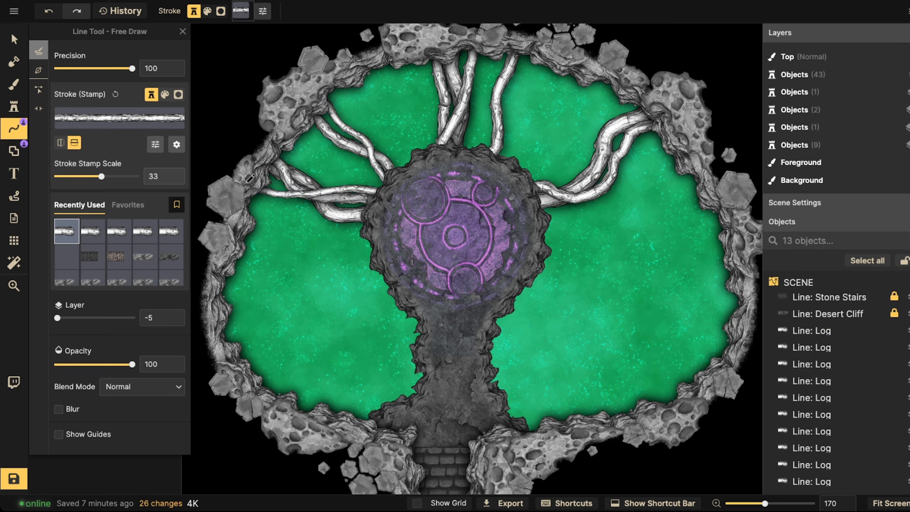
Step: Draw two more thin log lines from the platform, one to the top cave wall and one to the upper-right wall
mouse_move(467, 147)
mouse_down()
mouse_move(458, 131)
mouse_move(429, 105)
mouse_move(426, 51)
mouse_up()
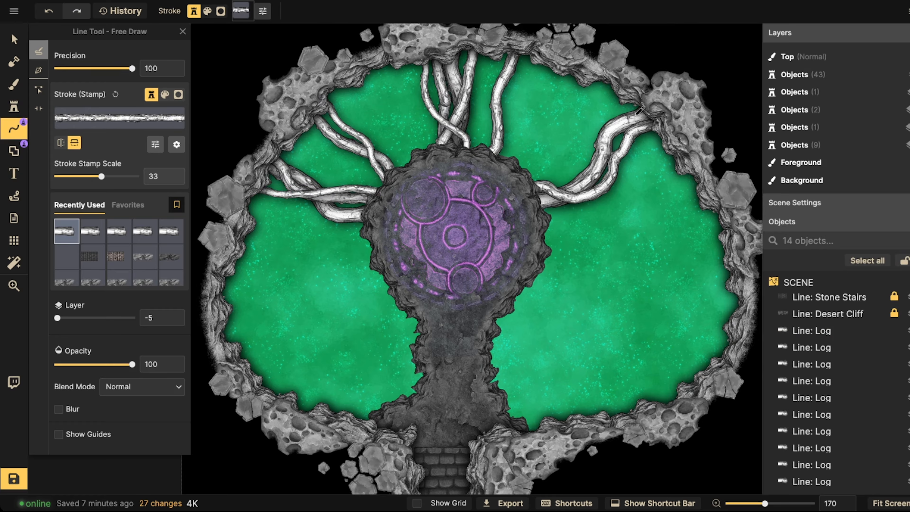
mouse_move(529, 184)
mouse_down()
mouse_move(607, 169)
mouse_move(676, 127)
mouse_up()
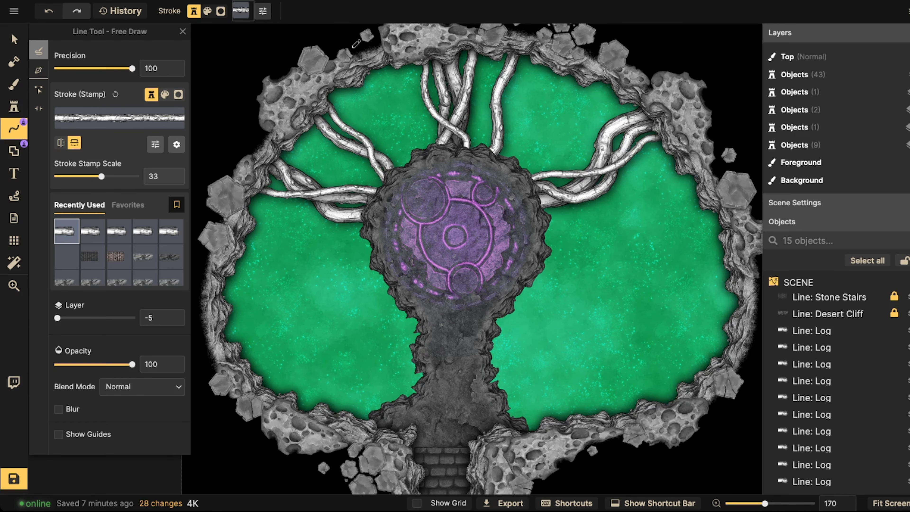
Step: Reuse the thick log stroke at scale 71, set its layer to 0 and draw a log line from the upper-left wall onto the platform
click(10, 39)
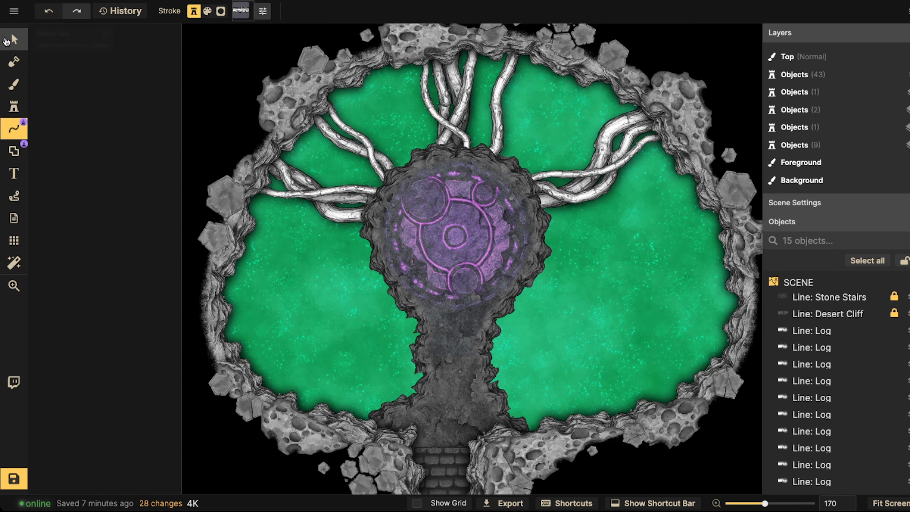
click(341, 213)
click(193, 167)
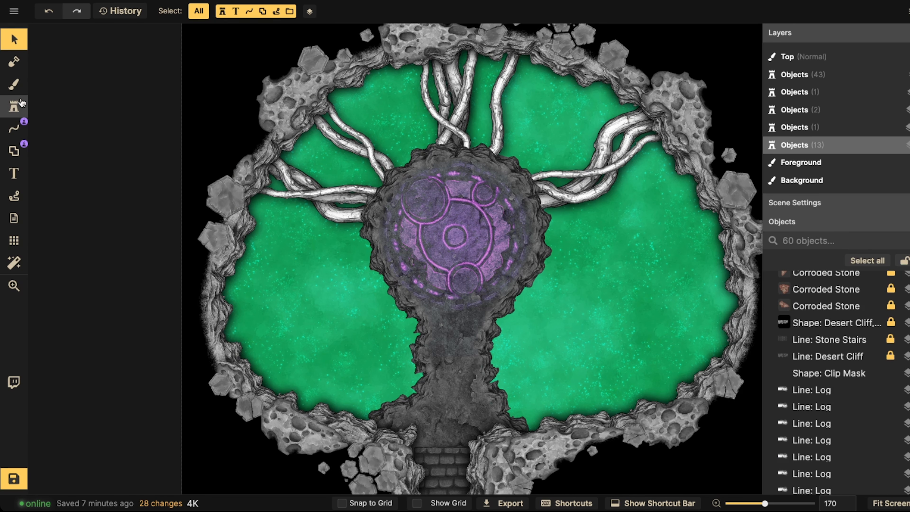
click(14, 128)
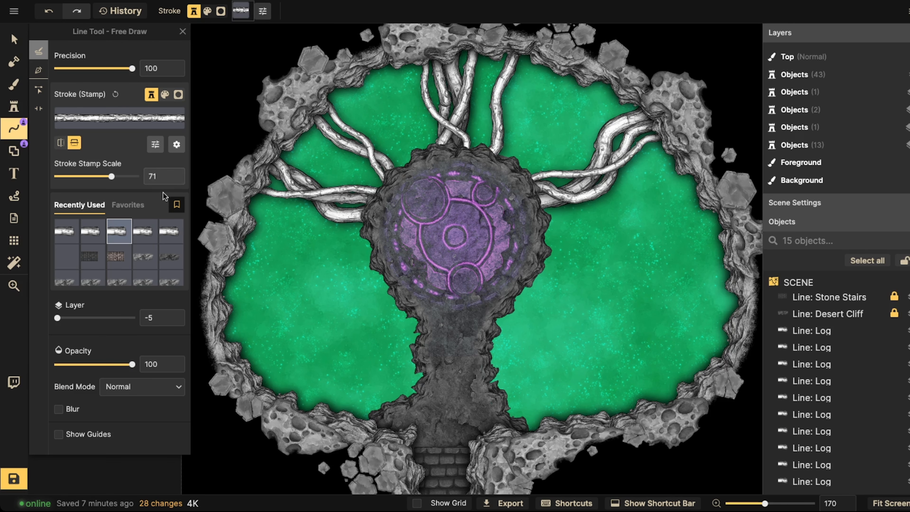
click(179, 317)
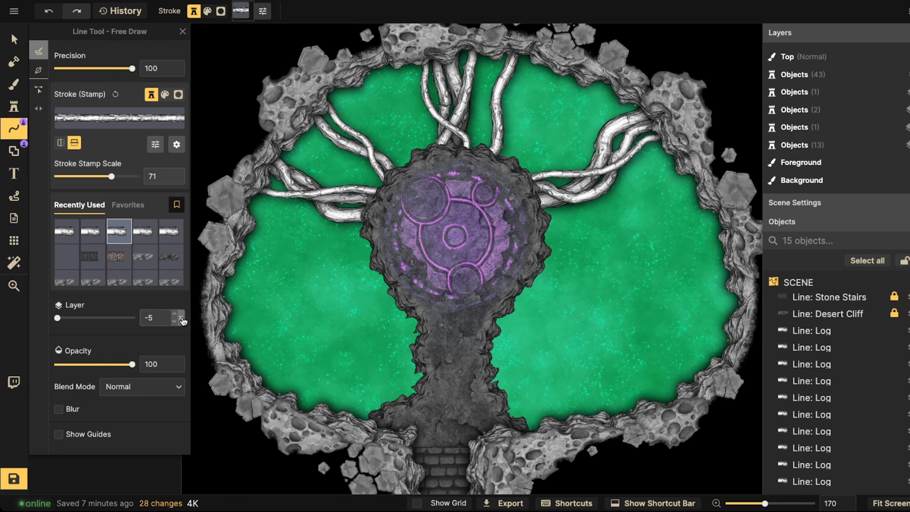
text(0)
key(Return)
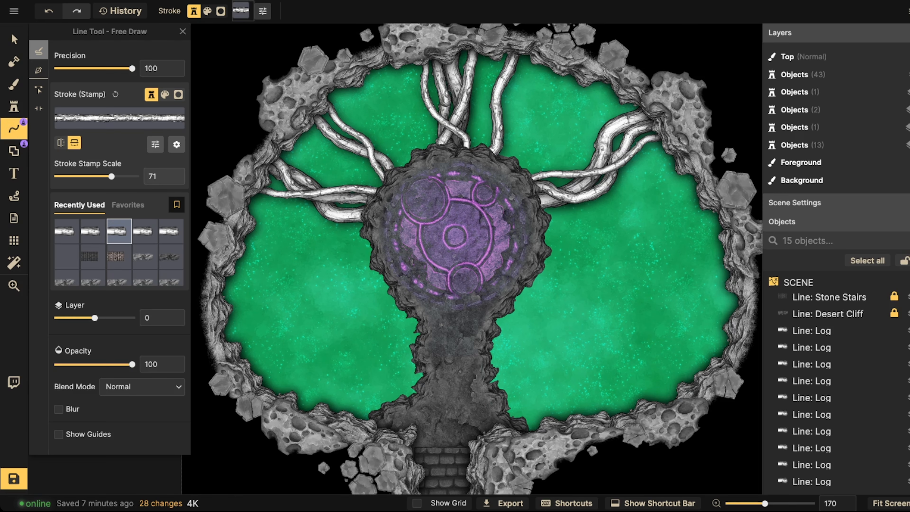
mouse_move(354, 40)
mouse_down()
mouse_move(366, 116)
mouse_move(396, 152)
mouse_up()
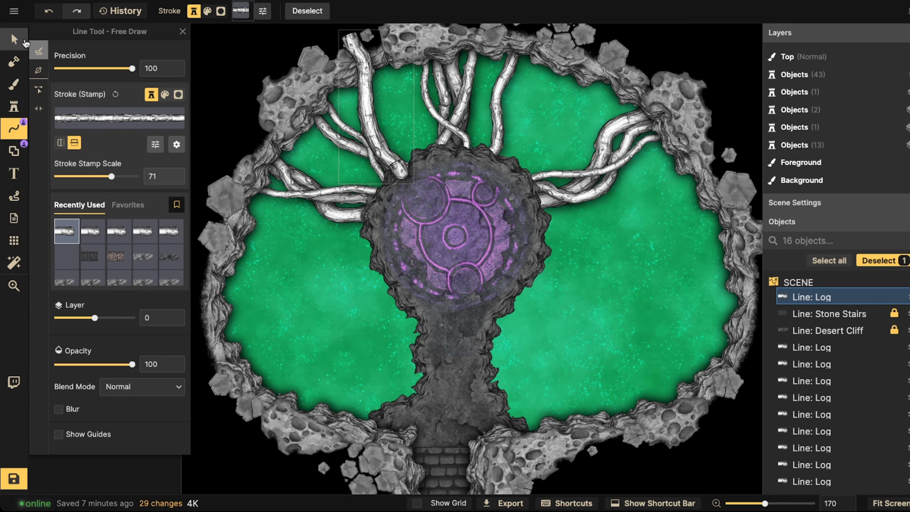
Step: Turn off the end caps on the new thick upper-left log line and nudge it slightly downward
click(14, 39)
click(156, 112)
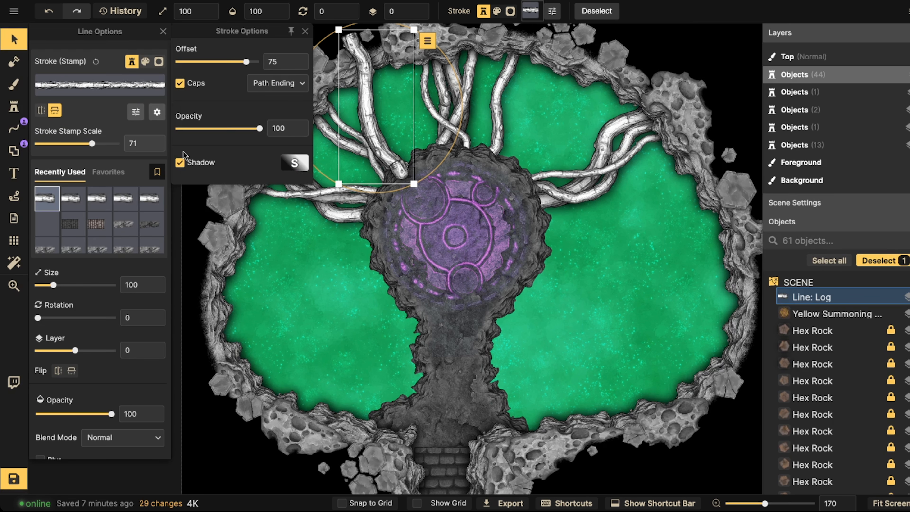
click(180, 86)
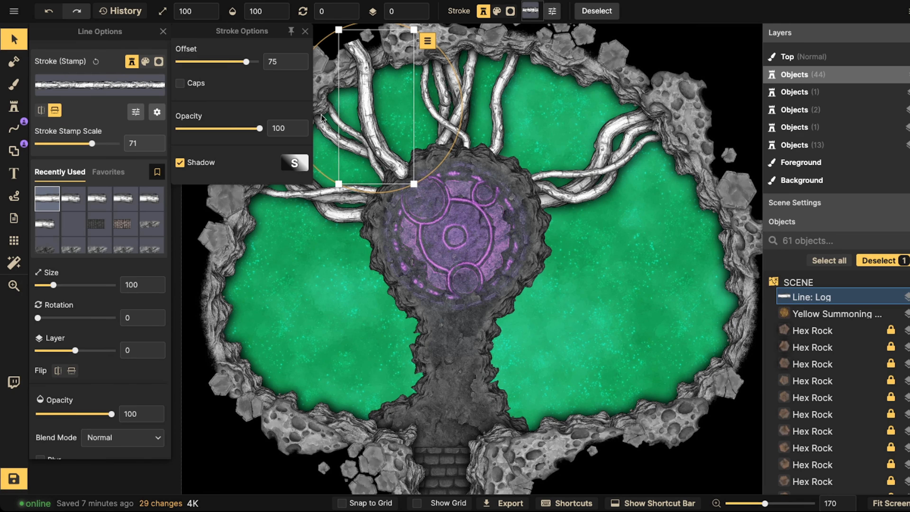
click(363, 110)
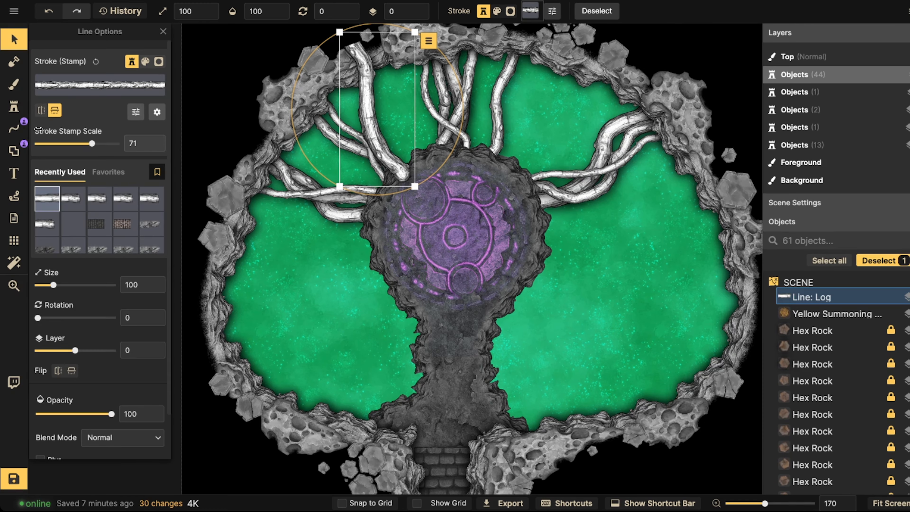
Step: At stroke scale 71 on layer 0, draw three more thick log lines from the platform to the left, upper-right and right walls
click(13, 128)
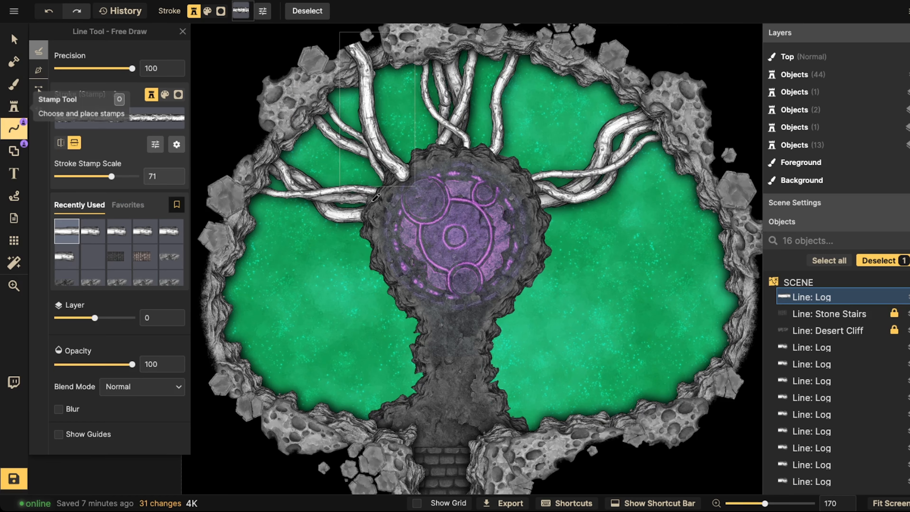
mouse_move(375, 199)
mouse_down()
mouse_move(346, 209)
mouse_move(310, 192)
mouse_move(258, 147)
mouse_up()
key(Escape)
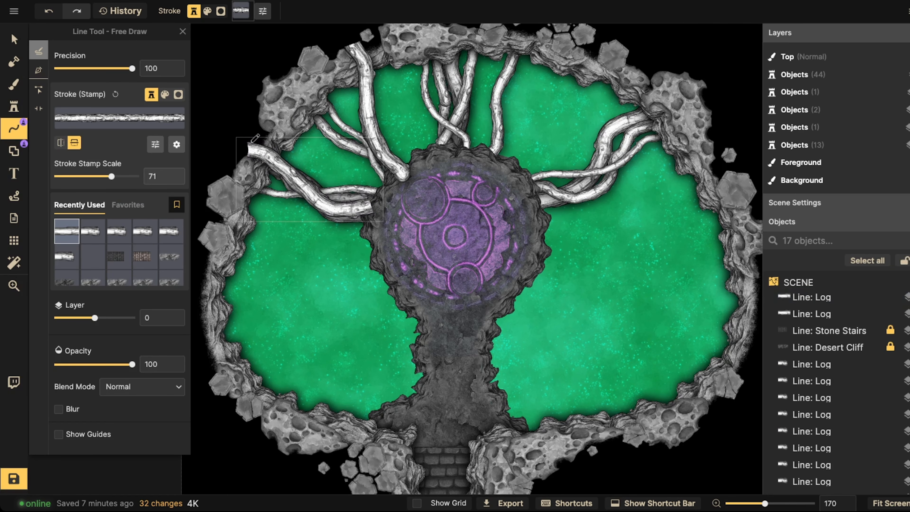
key(space)
drag(599, 135, 524, 214)
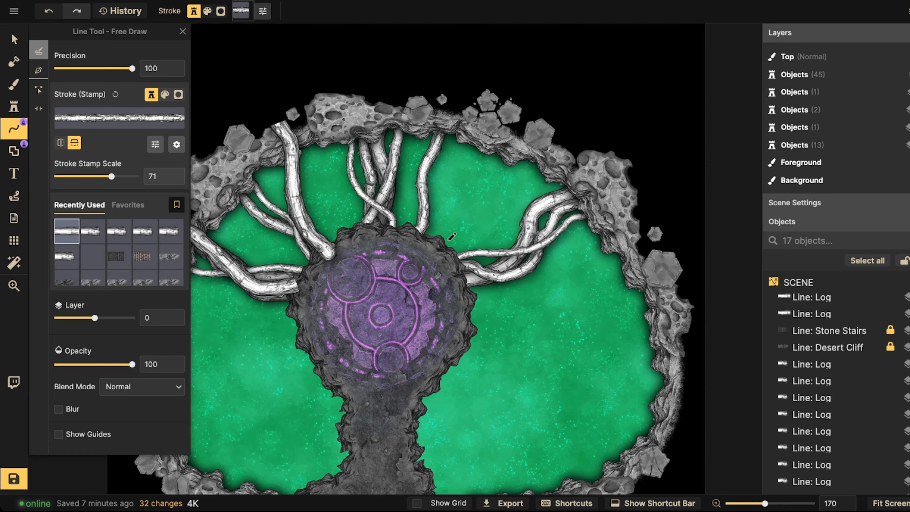
mouse_move(448, 239)
mouse_down()
mouse_move(462, 226)
mouse_move(472, 159)
mouse_move(461, 107)
mouse_move(468, 96)
mouse_up()
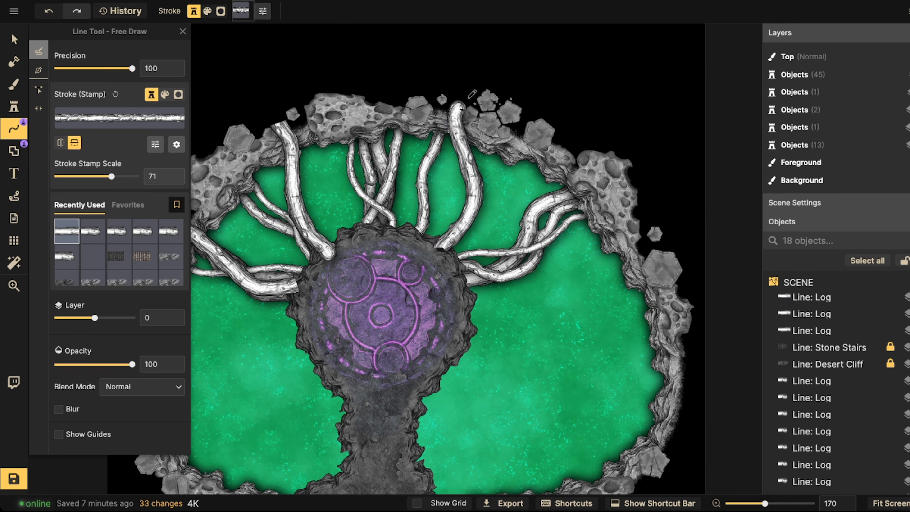
mouse_move(468, 309)
mouse_down()
mouse_move(504, 312)
mouse_move(657, 232)
mouse_up()
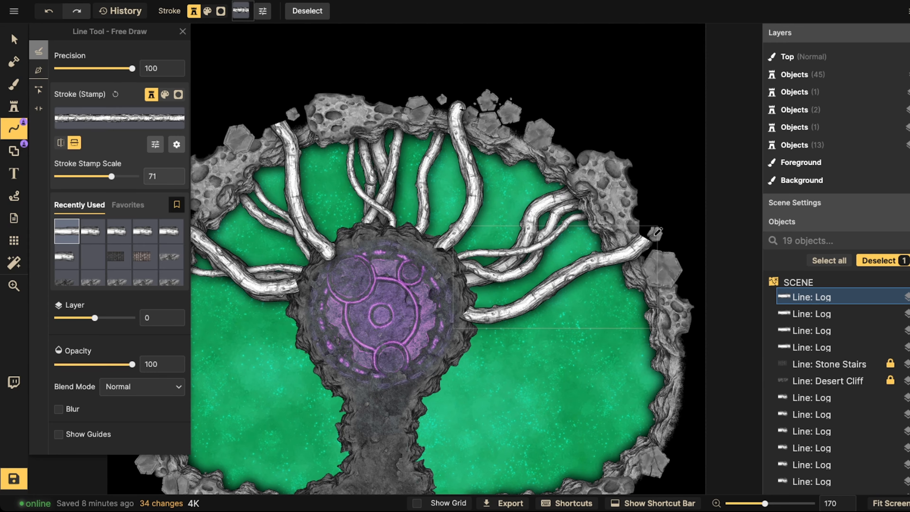
Step: Shift the thick left log line slightly and rotate it to 8 degrees against the platform edge
click(23, 46)
click(274, 266)
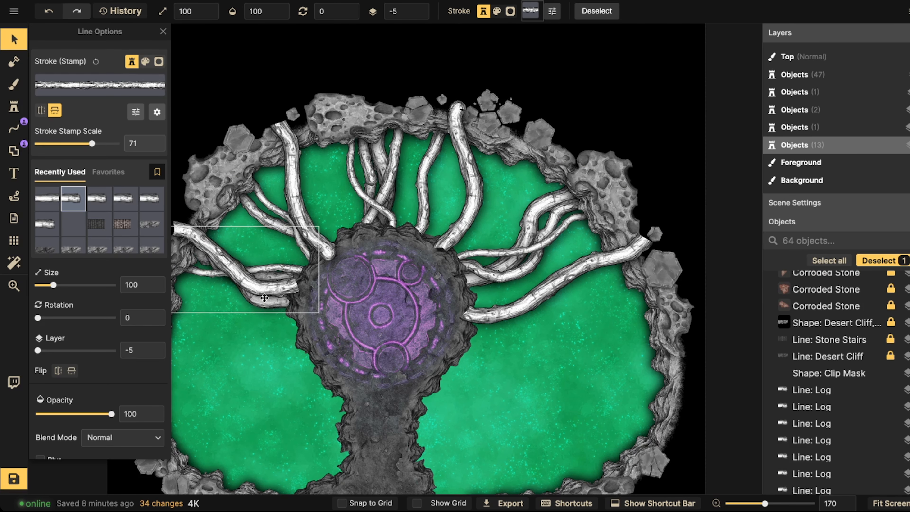
click(233, 254)
key(Escape)
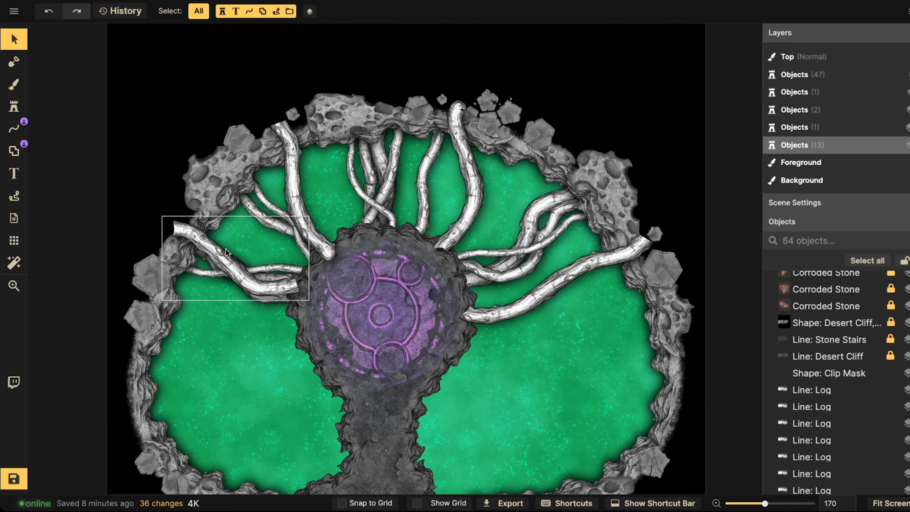
click(216, 252)
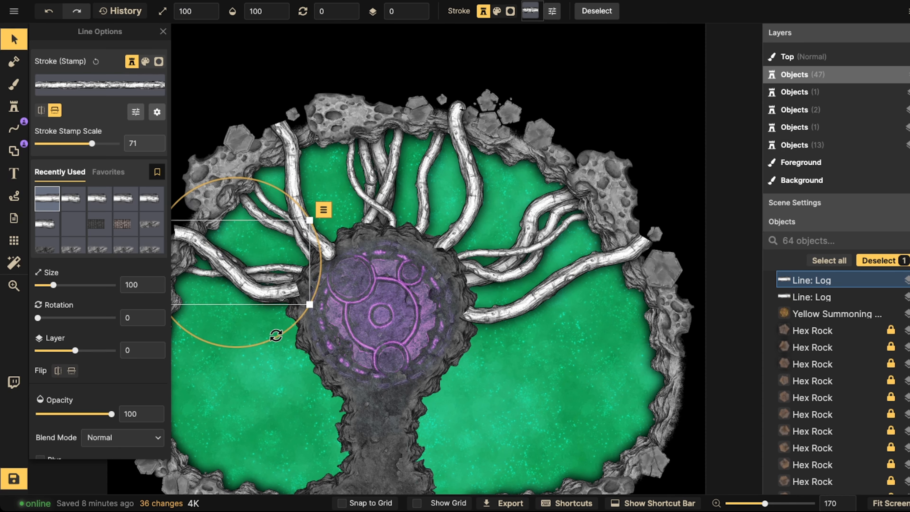
drag(276, 335, 264, 343)
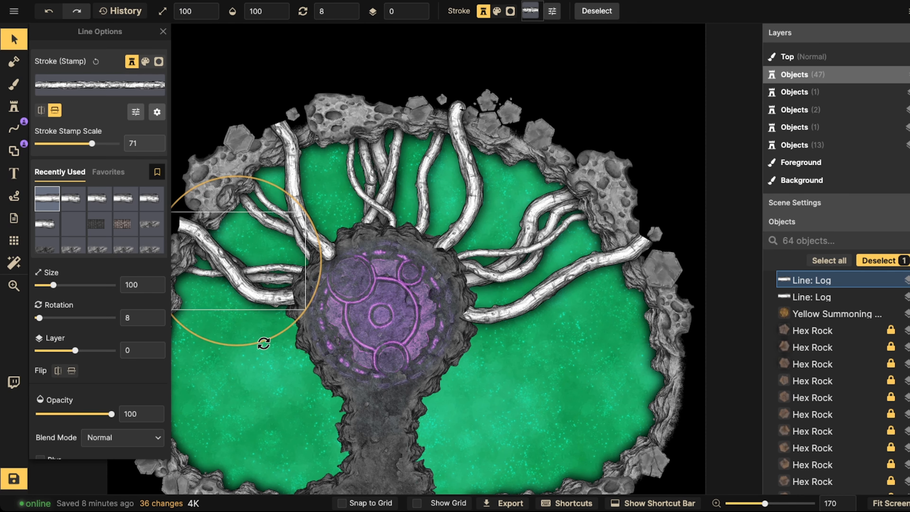
Step: Deselect the thick right log line and unlock the hex rocks in the scene
click(516, 302)
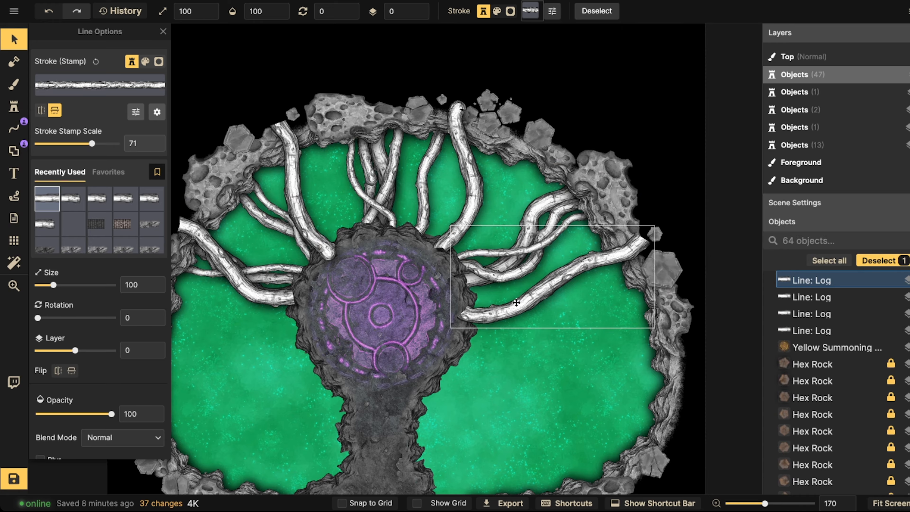
key(Escape)
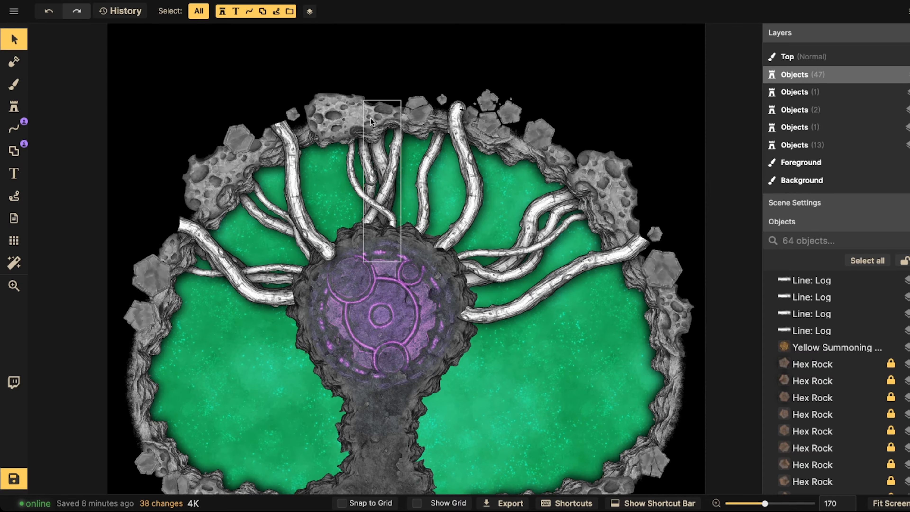
drag(455, 251, 319, 169)
click(401, 206)
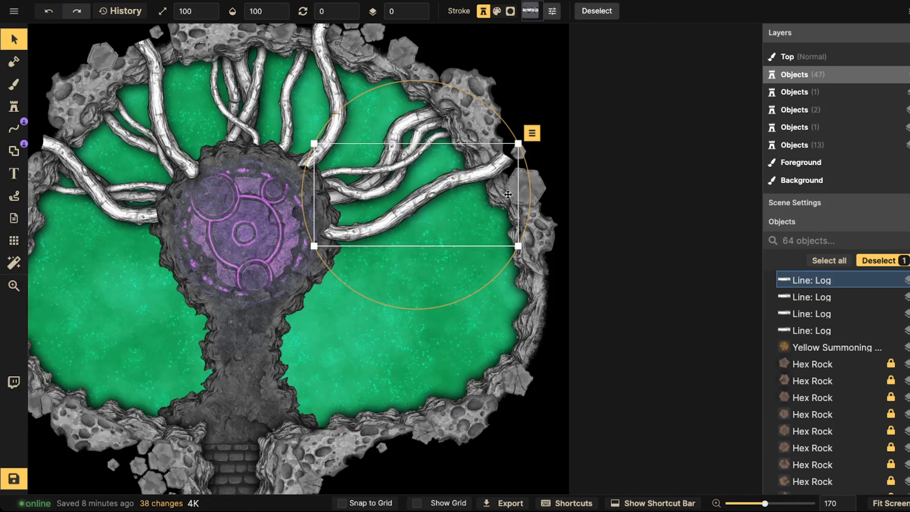
scroll(824, 313, down, 5)
click(877, 260)
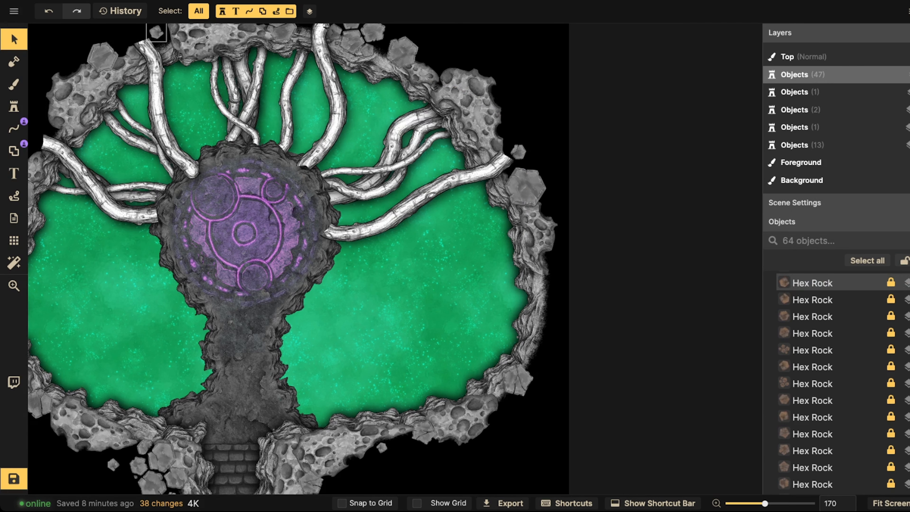
Step: Move the large right-wall hex rock over the log line's outer end, raise it above the logs, and shift the small rock above it
drag(522, 183, 509, 155)
click(425, 15)
click(426, 15)
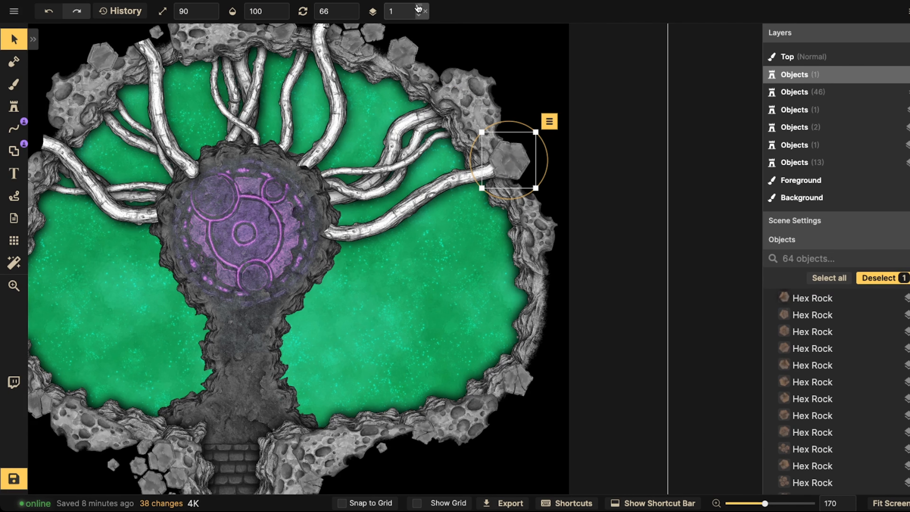
click(507, 161)
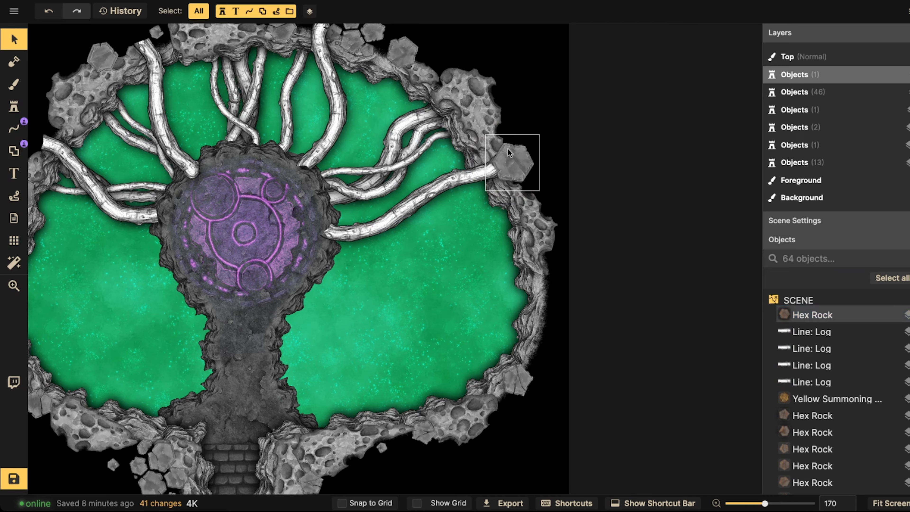
click(508, 150)
drag(515, 148, 511, 125)
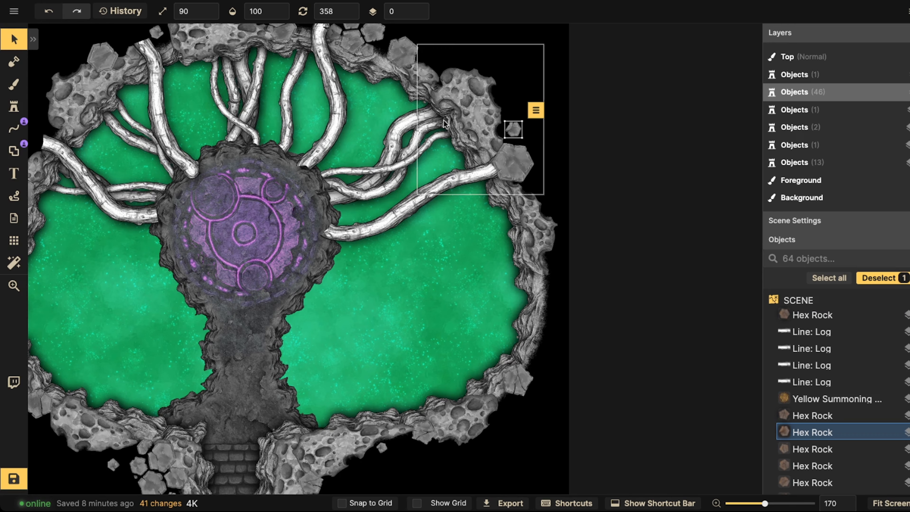
Step: Duplicate a hex rock from the left wall, place the copy over the thick left log line's outer end and raise its layer
drag(447, 118, 508, 185)
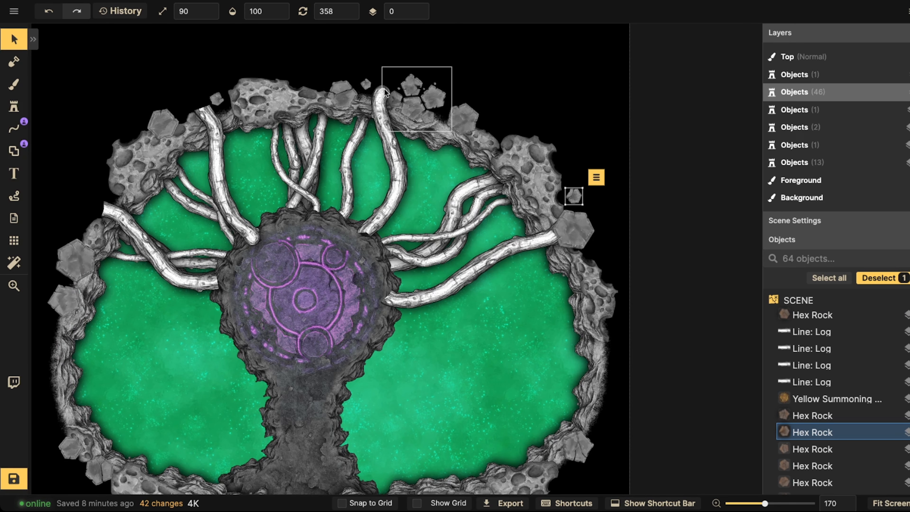
key(space)
drag(81, 251, 233, 241)
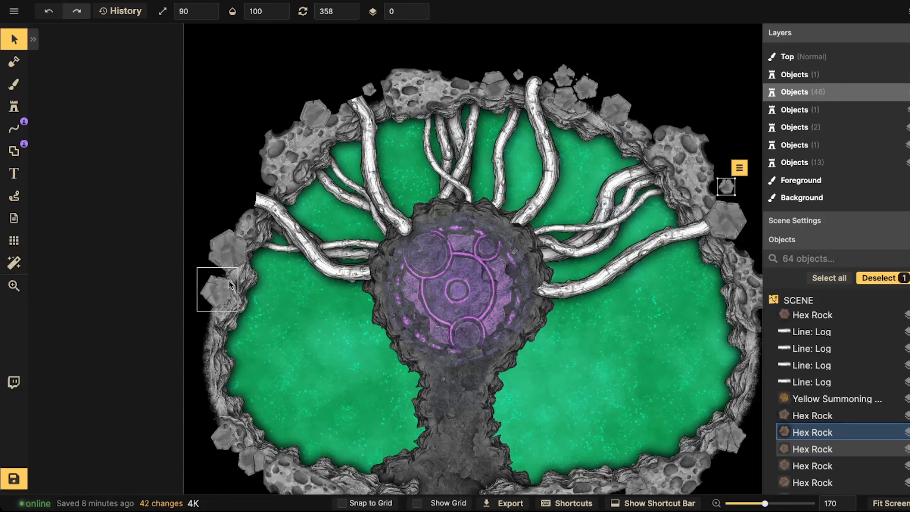
click(224, 300)
key(ctrl+v)
drag(255, 181, 259, 195)
click(417, 8)
key(r)
key(Escape)
Step: Move the small upper-left hex rock over the thick log line's end, raise it to layer 3 and enlarge it to size 100
scroll(258, 195, down, 1)
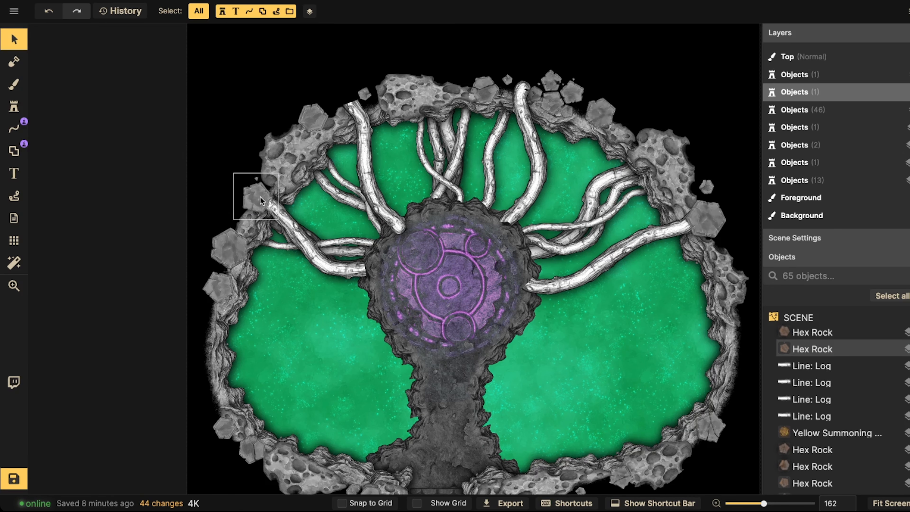
scroll(261, 201, down, 1)
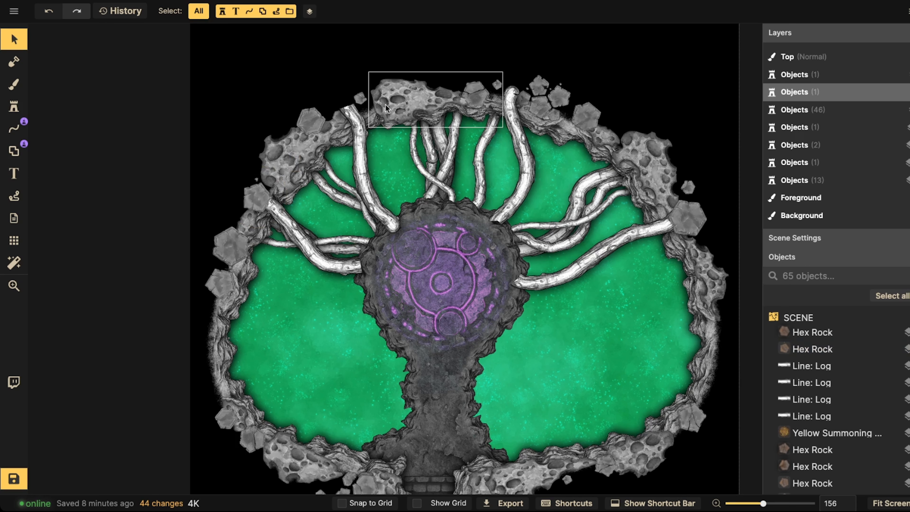
click(348, 104)
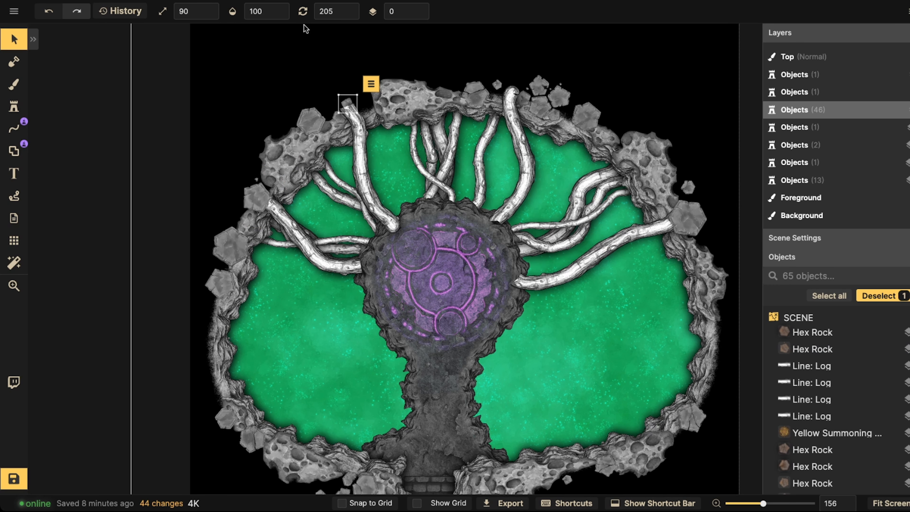
click(419, 8)
click(418, 8)
click(418, 7)
drag(338, 113, 337, 114)
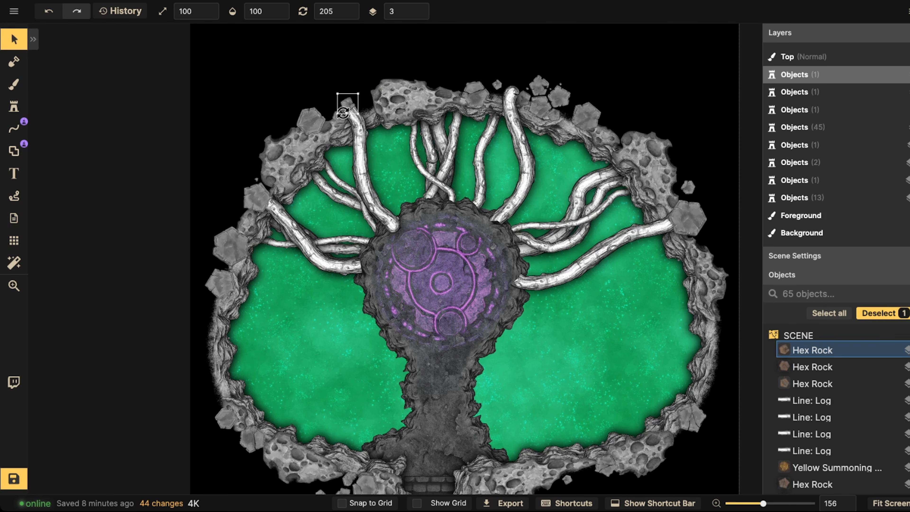
key(Escape)
Step: Move the thick right log line slightly upward between the platform and the right wall
scroll(320, 88, down, 4)
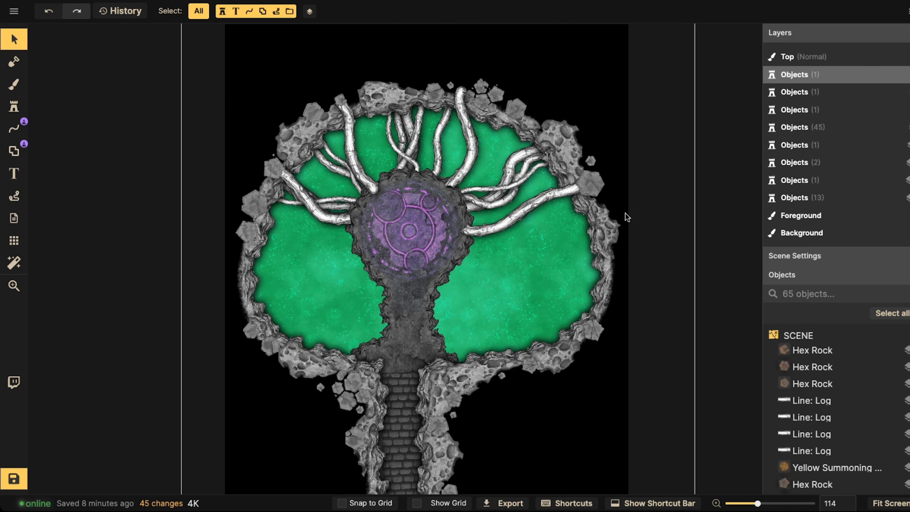
drag(495, 228, 495, 215)
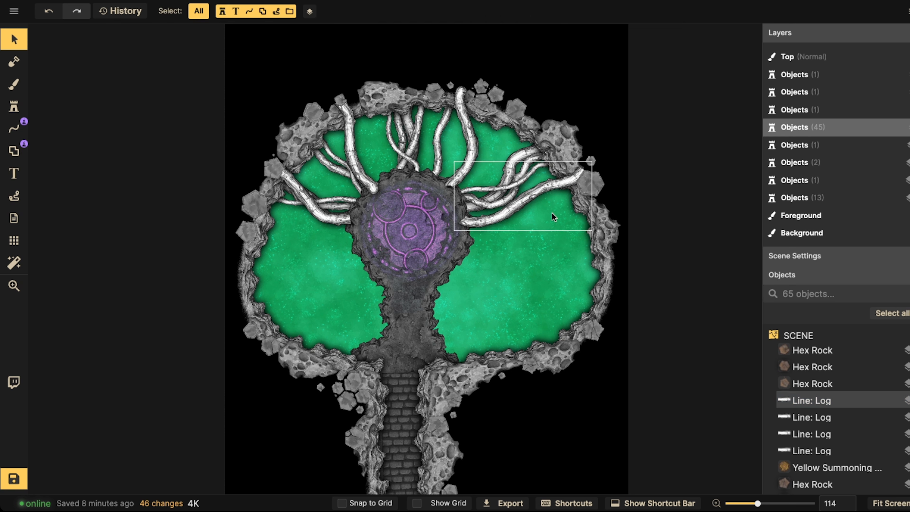
Step: Adjust the right-wall hex rock and its small neighbour around the log's outer end, and nudge the thick right log line slightly upward
mouse_move(593, 189)
mouse_down()
mouse_move(590, 167)
mouse_move(596, 190)
mouse_up()
click(590, 166)
scroll(301, 215, down, 3)
drag(301, 216, 303, 156)
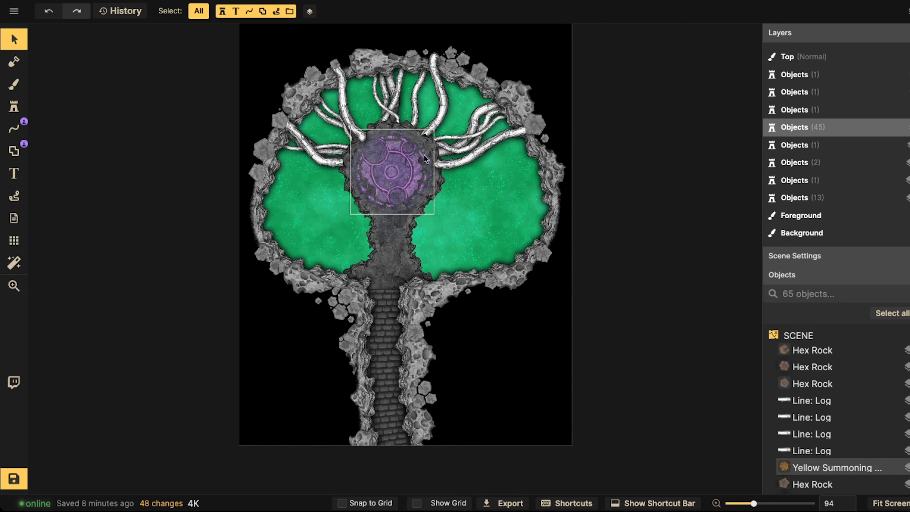
drag(455, 156, 453, 153)
click(205, 162)
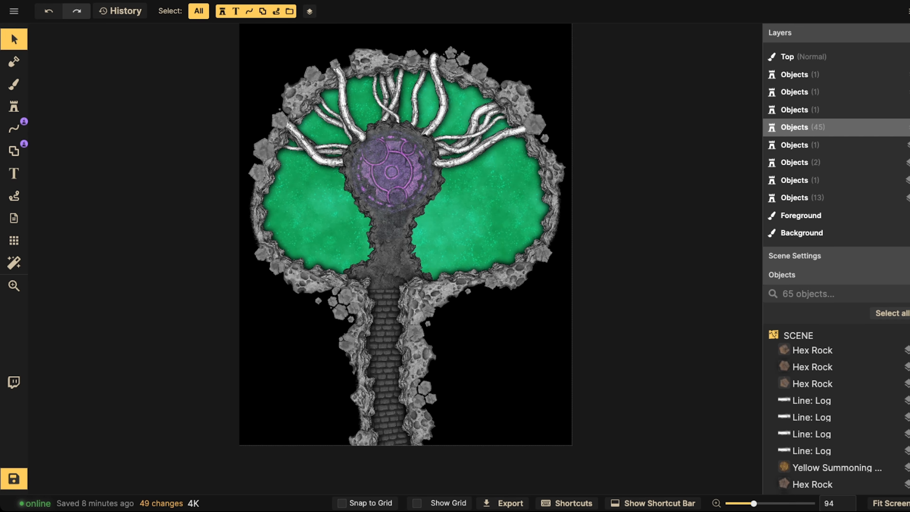
Step: Restrict selection to lines, select all the log lines between the cave wall and platform, and adjust their stroke stamp settings
scroll(352, 254, up, 4)
key(space)
drag(382, 257, 383, 391)
key(z)
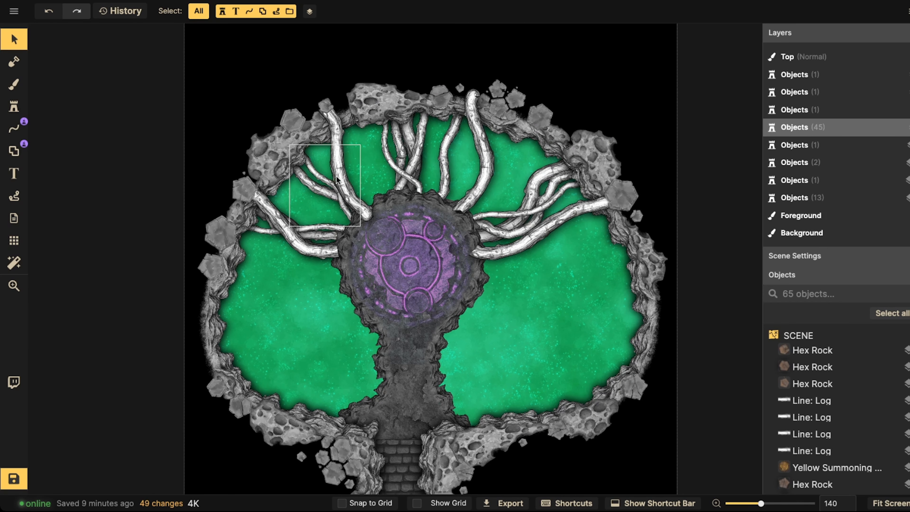
click(337, 168)
click(55, 76)
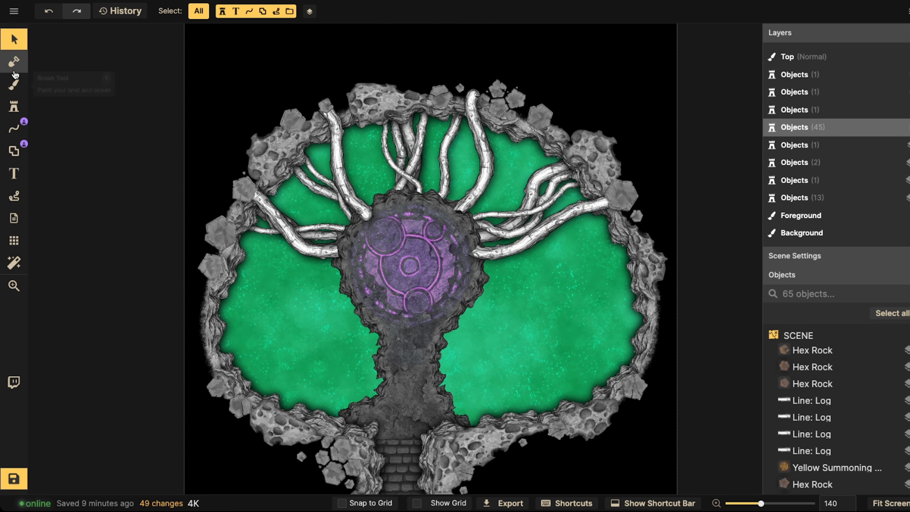
click(14, 68)
click(14, 43)
click(198, 9)
click(250, 12)
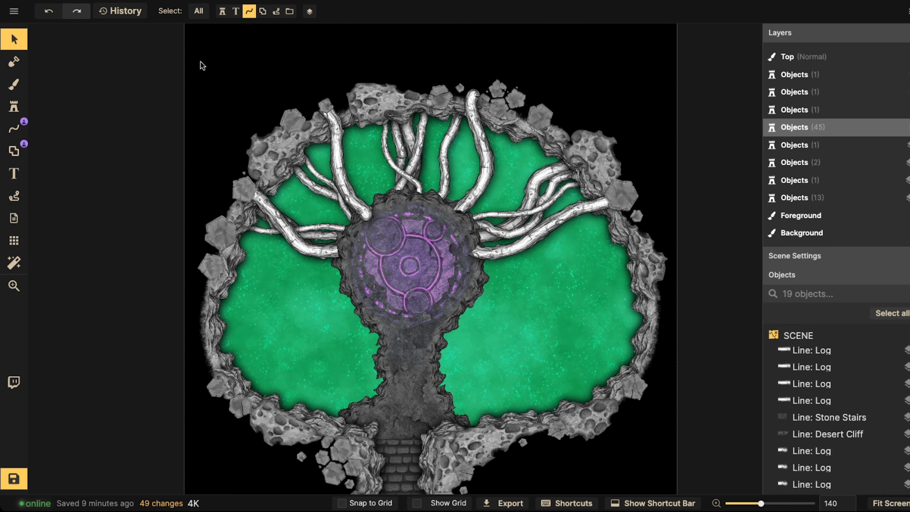
drag(200, 61, 583, 308)
click(283, 127)
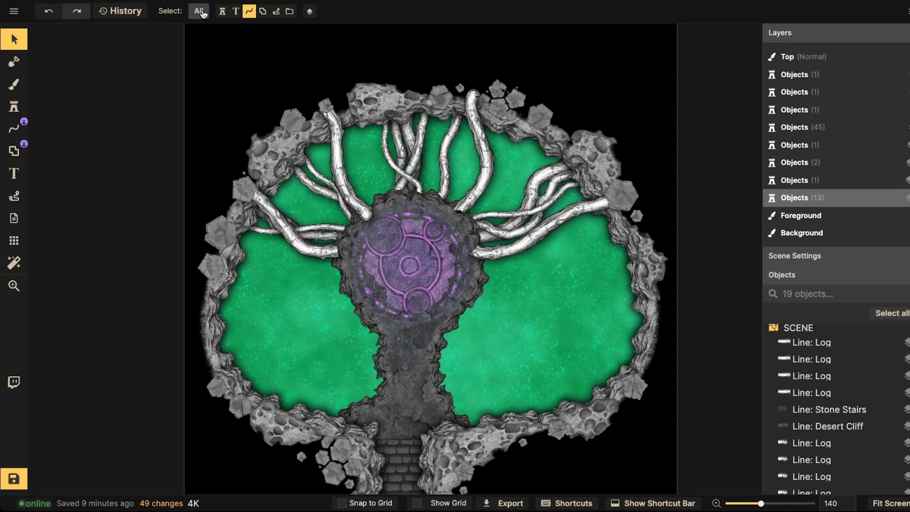
drag(290, 102, 574, 289)
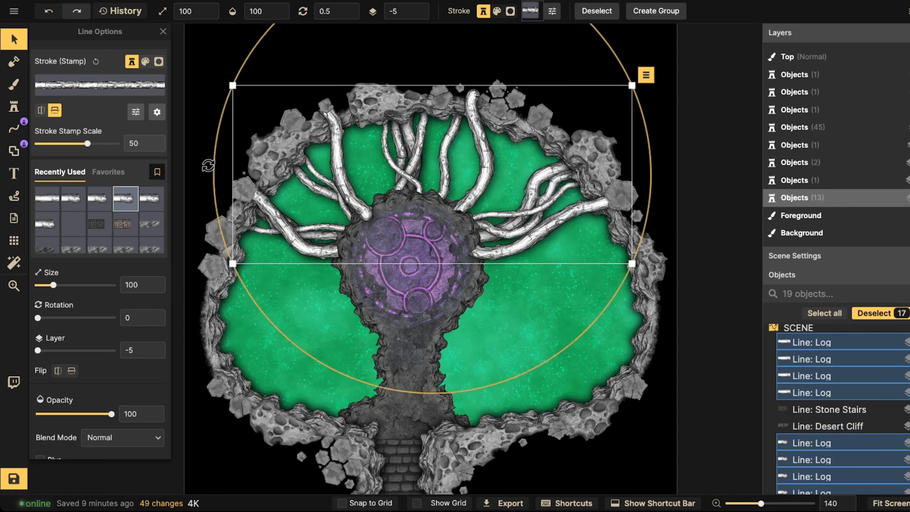
click(157, 114)
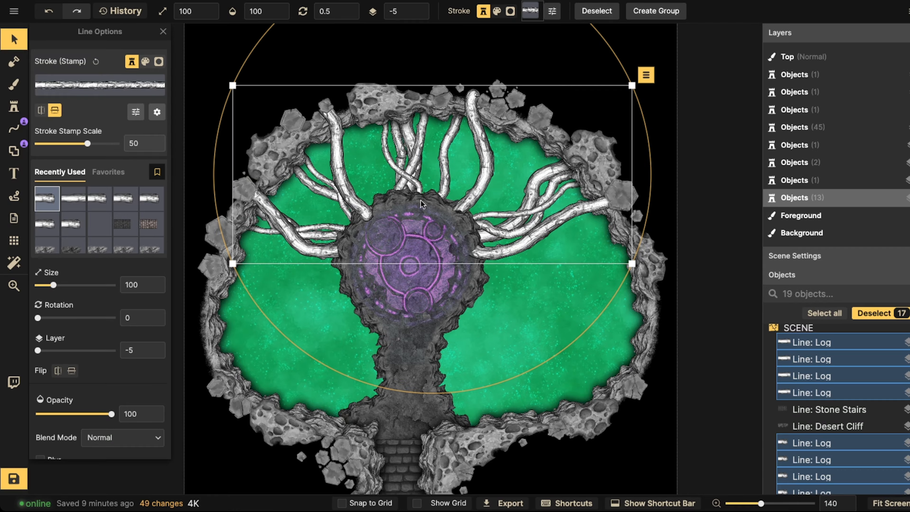
Step: Select four thinner log lines across the left, upper middle and right groups and set their stroke brightness to 99
click(298, 226)
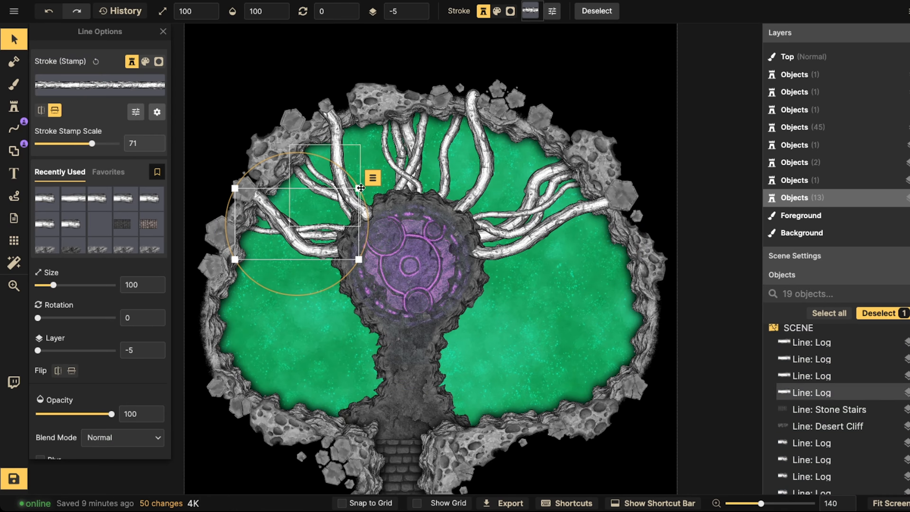
shift+click(398, 149)
shift+click(412, 140)
shift+click(535, 184)
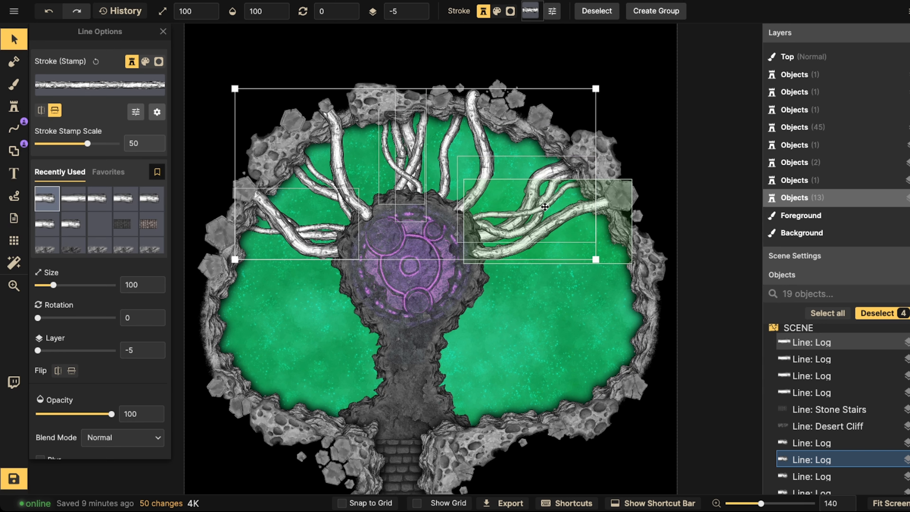
click(133, 114)
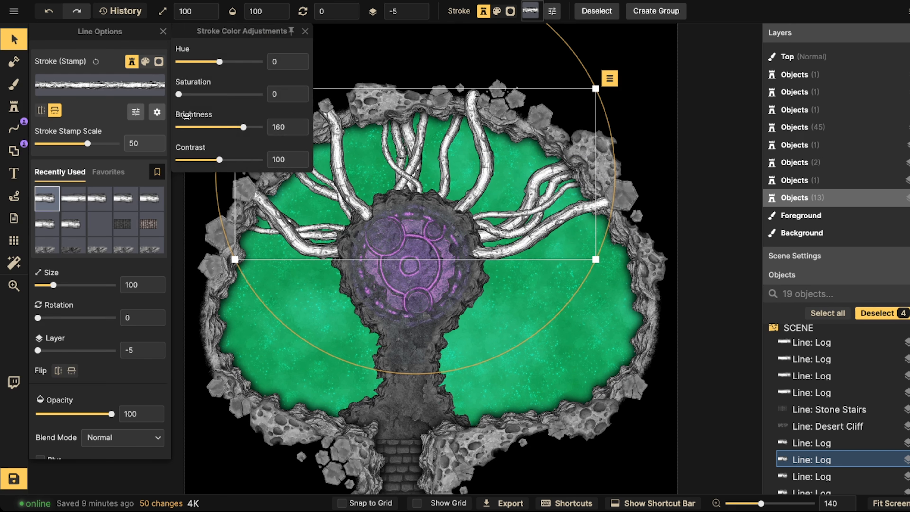
click(222, 127)
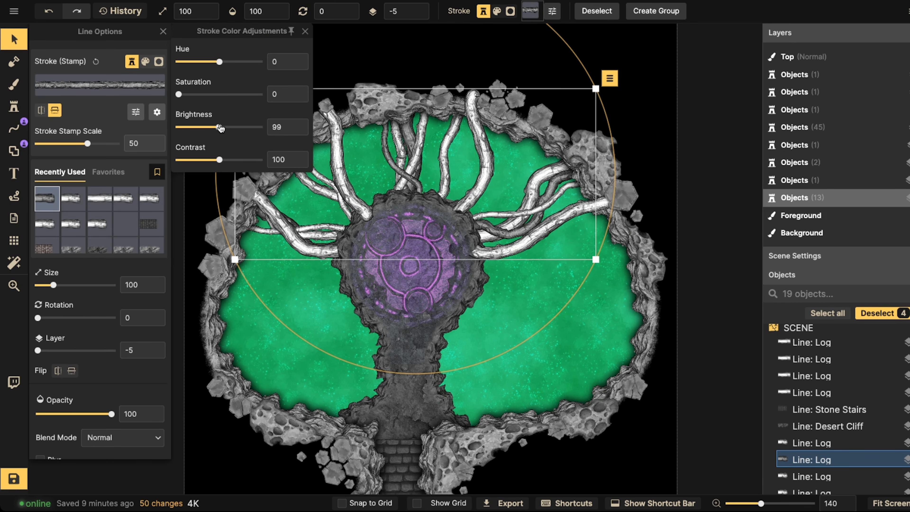
key(Escape)
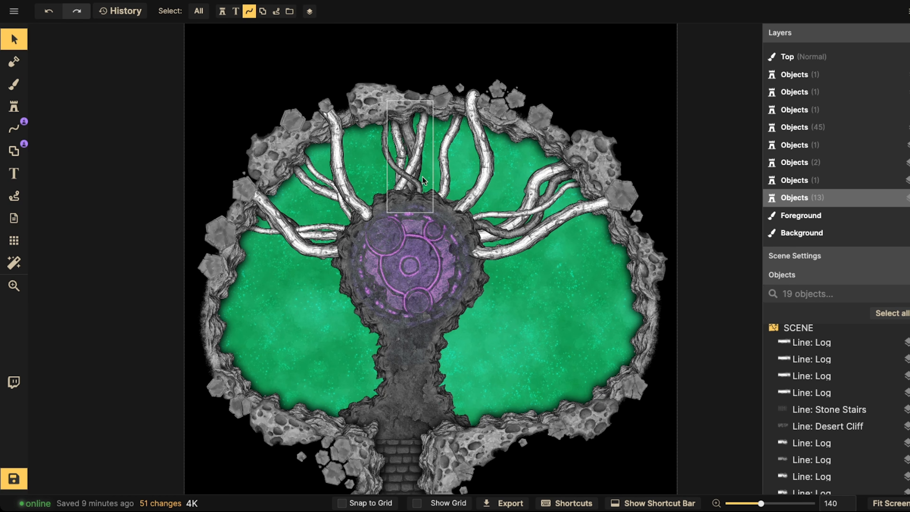
Step: Raise the light log line in the upper-middle group to layer -4 and nudge it slightly upward
click(400, 153)
click(408, 153)
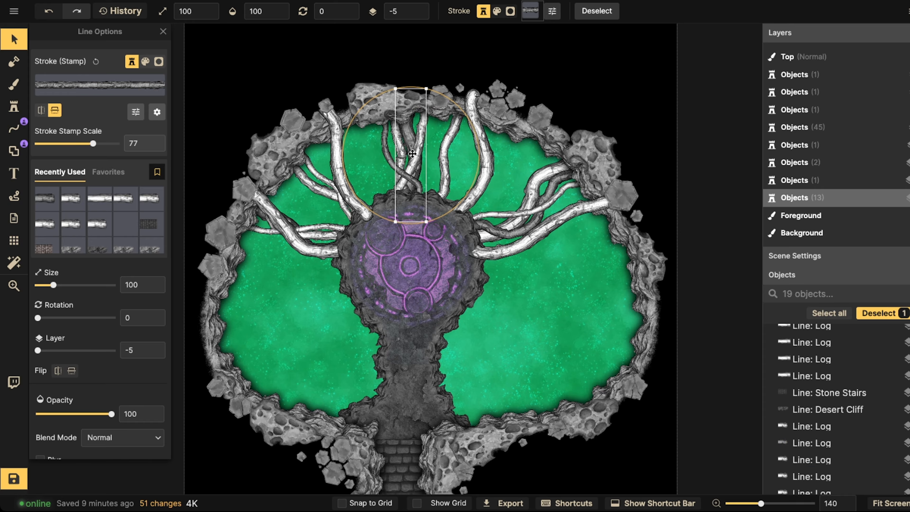
scroll(427, 147, down, 3)
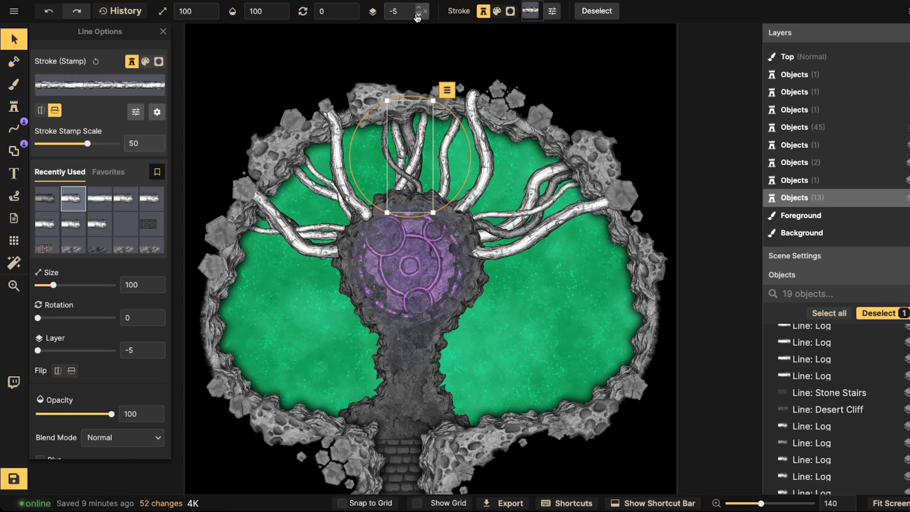
click(418, 7)
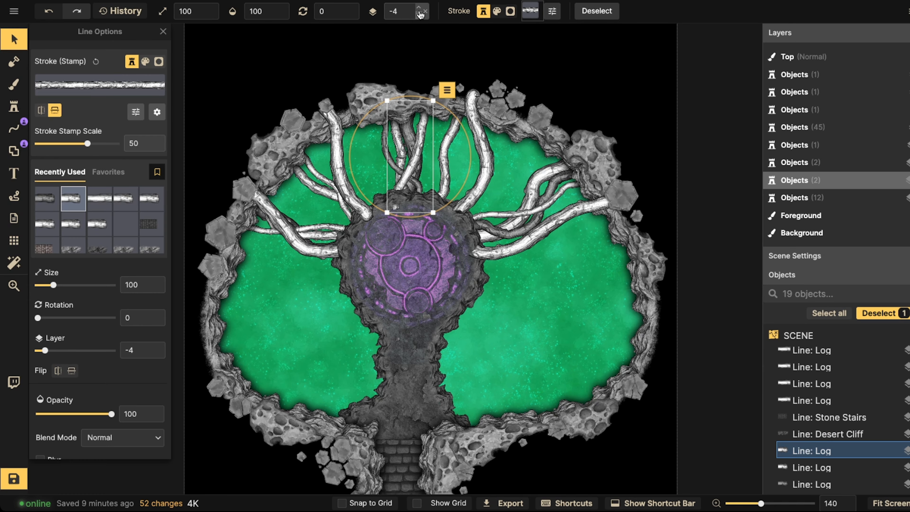
drag(413, 146, 414, 143)
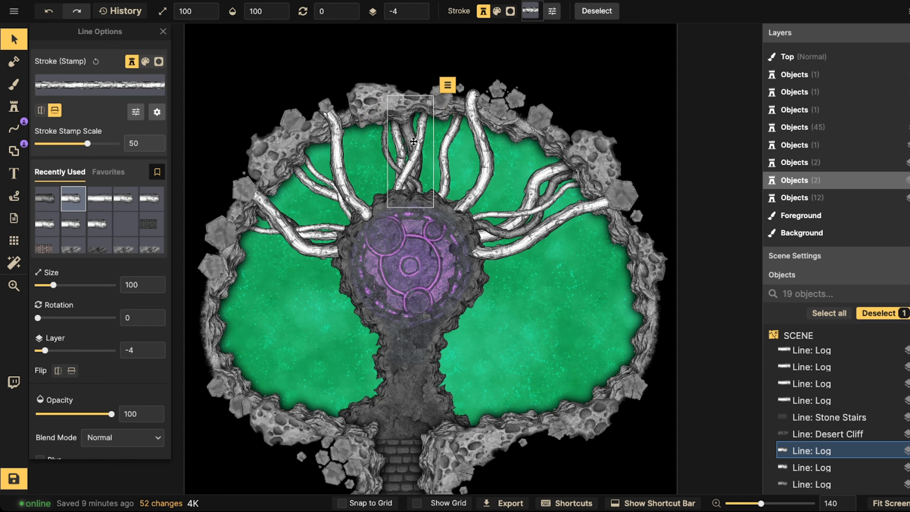
Step: Apply the recently used darker log stamp to the thin log line in the upper-left group
click(530, 235)
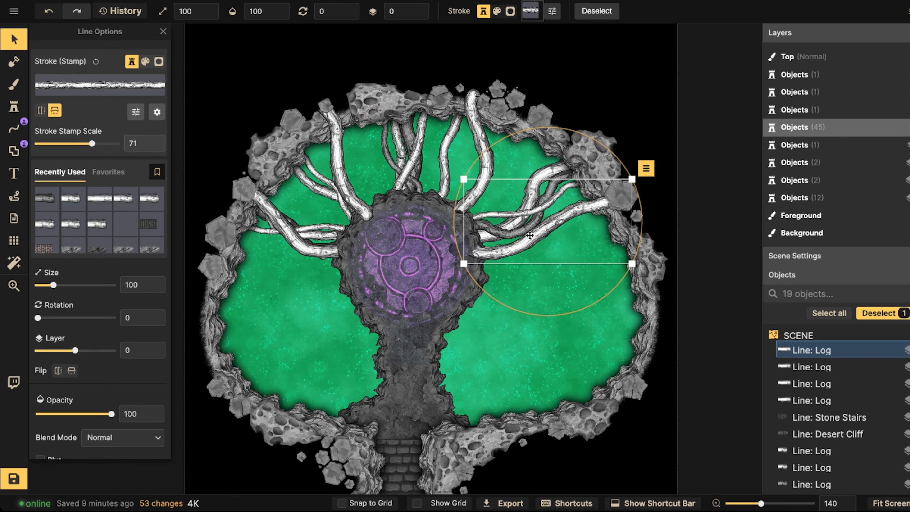
click(326, 198)
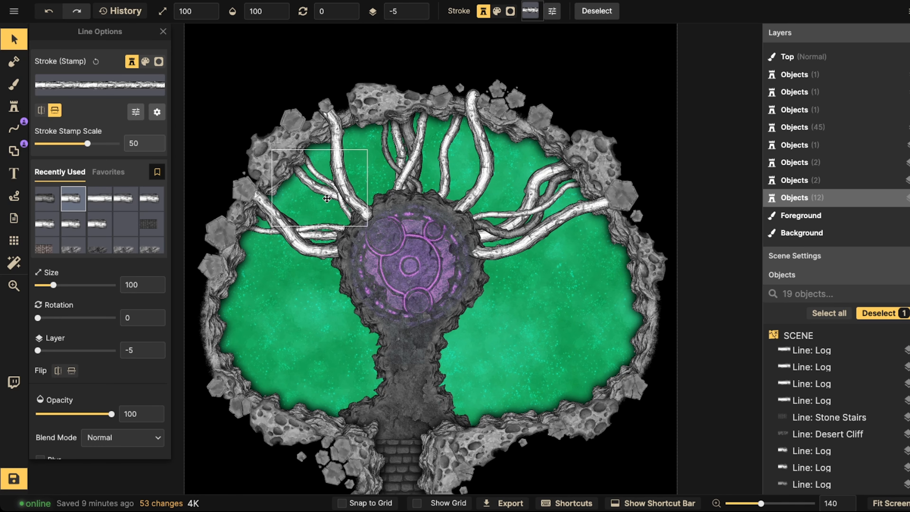
click(45, 199)
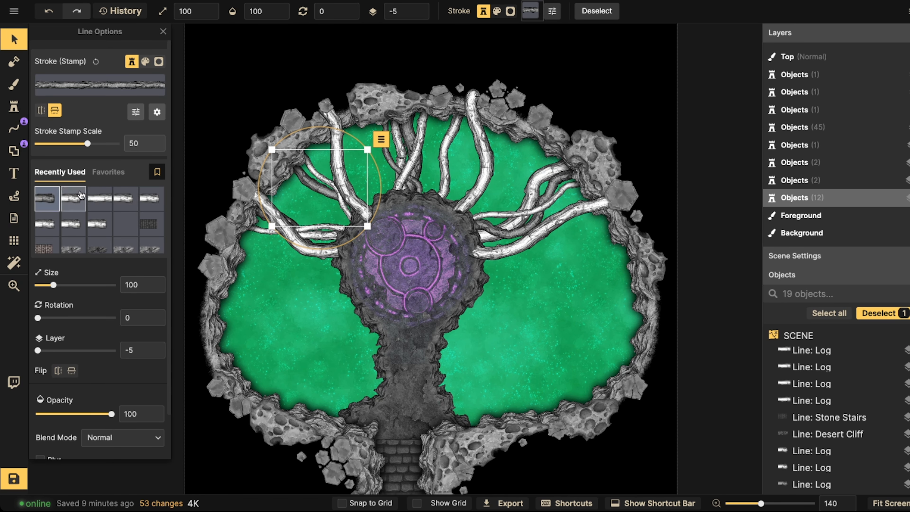
scroll(295, 190, down, 3)
key(Escape)
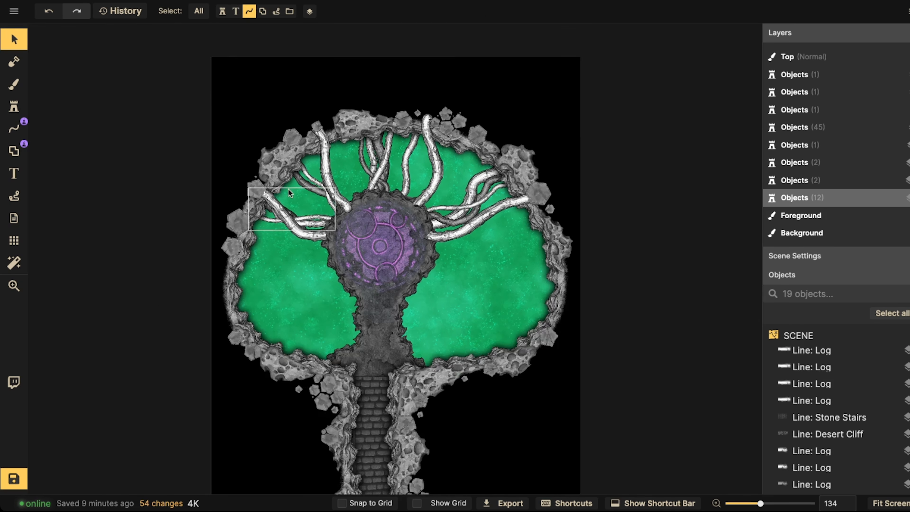
Step: Search the Fantasy Battlemaps stamp catalog for "TREE"
drag(288, 188, 298, 178)
drag(371, 262, 375, 258)
scroll(275, 124, up, 2)
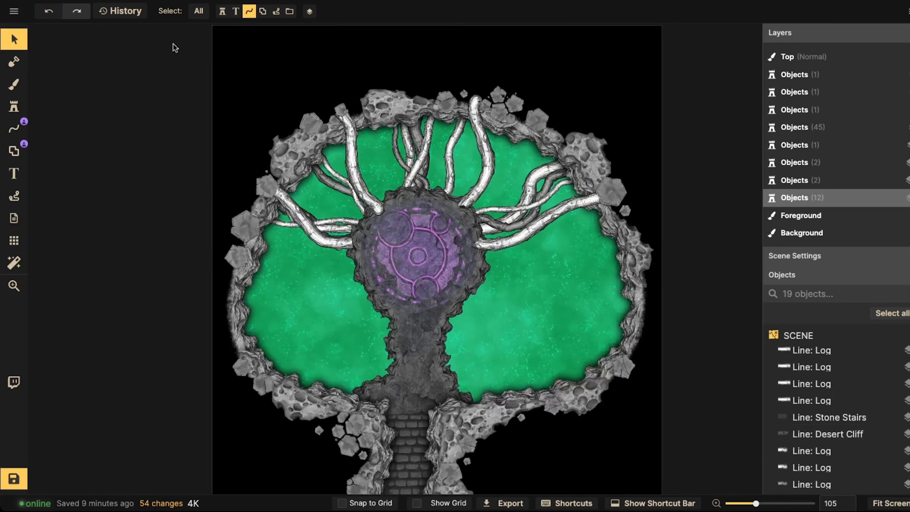
scroll(151, 51, up, 2)
click(13, 106)
text(f)
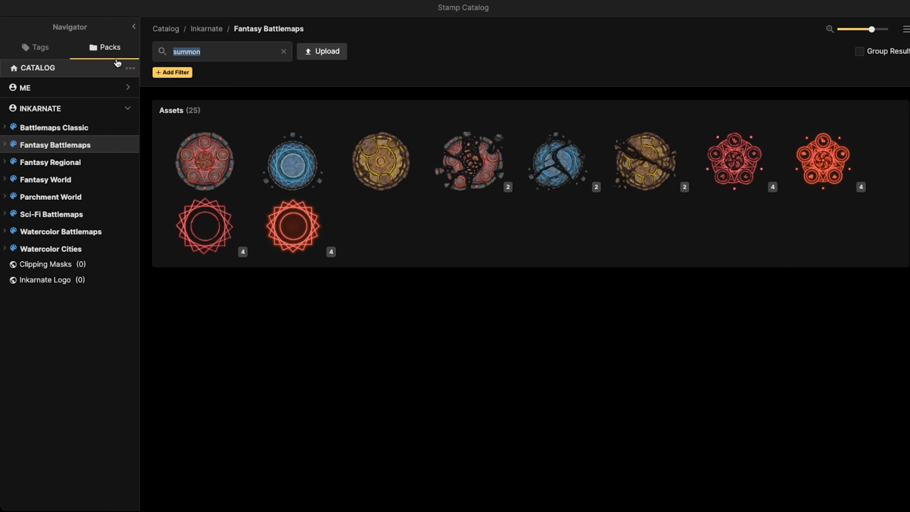
text(TREE)
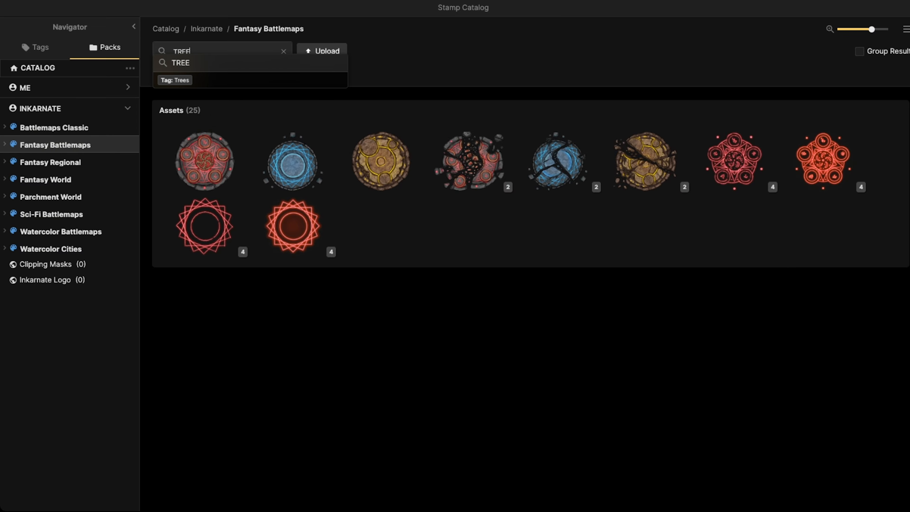
key(Return)
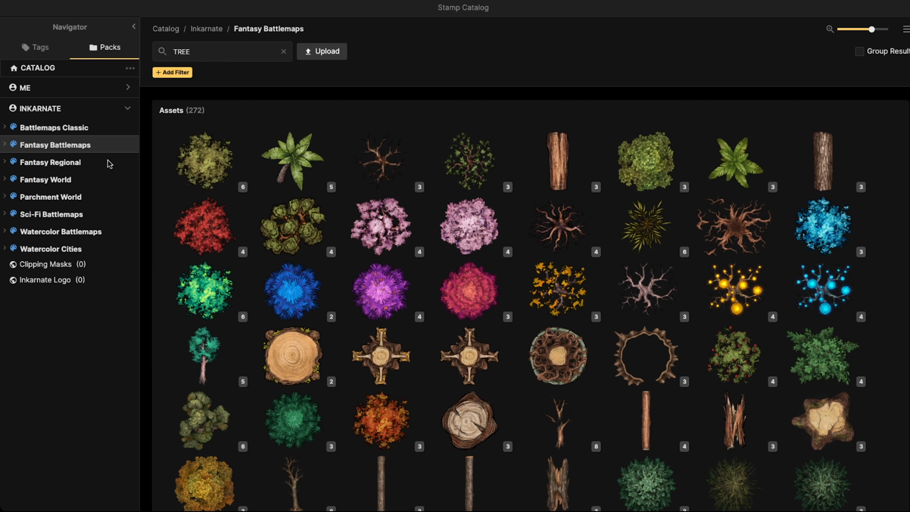
Step: Choose the brown leafless tree with spreading branches and place it on the summoning platform's upper edge at scale 90
key(ctrl+a)
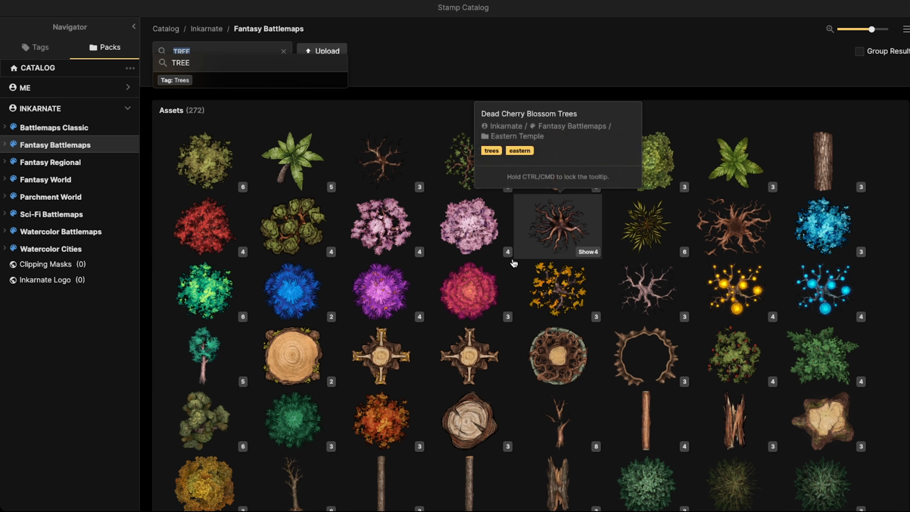
scroll(590, 272, down, 1)
scroll(590, 271, down, 5)
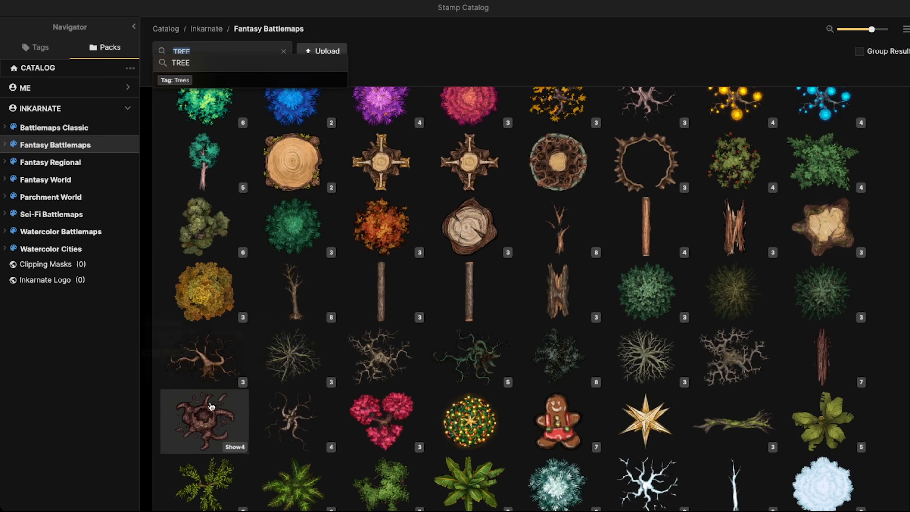
click(203, 416)
scroll(417, 200, up, 3)
click(429, 222)
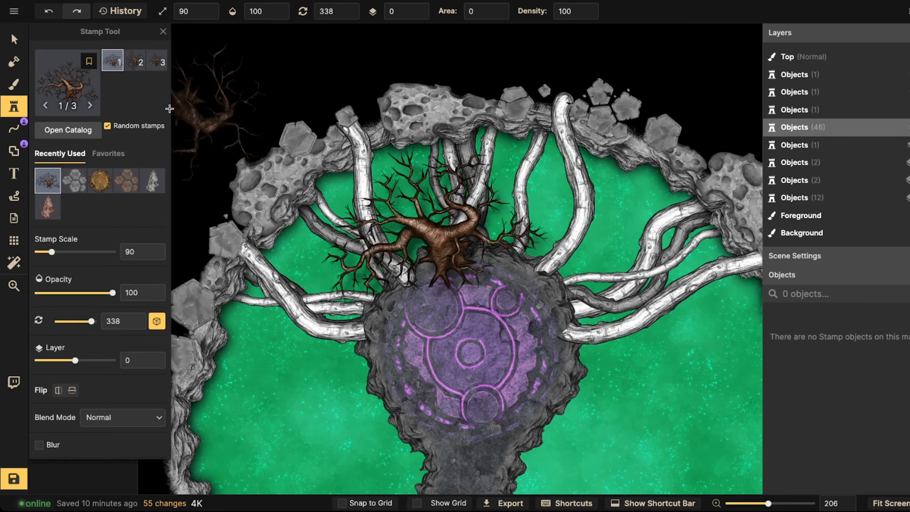
Step: Set the placed tree's shadow to None, its saturation to 0 and its brightness to 200
click(14, 39)
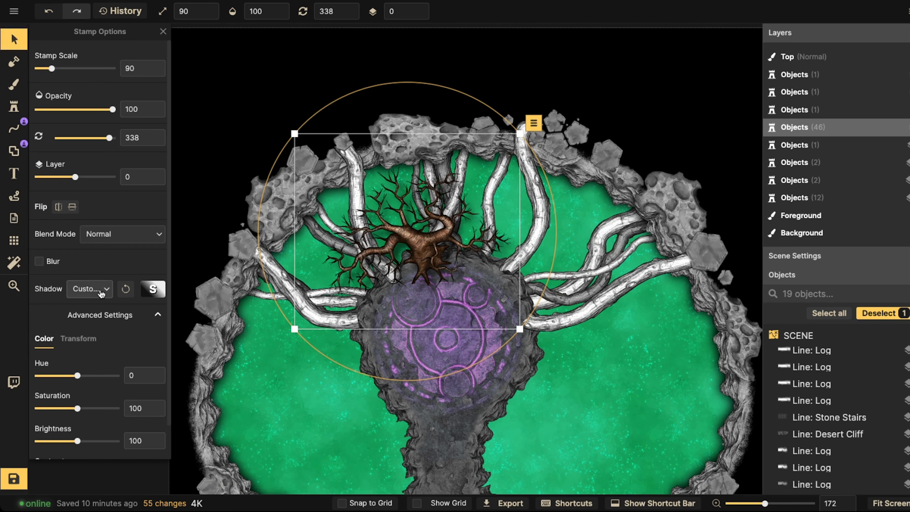
click(102, 292)
click(101, 330)
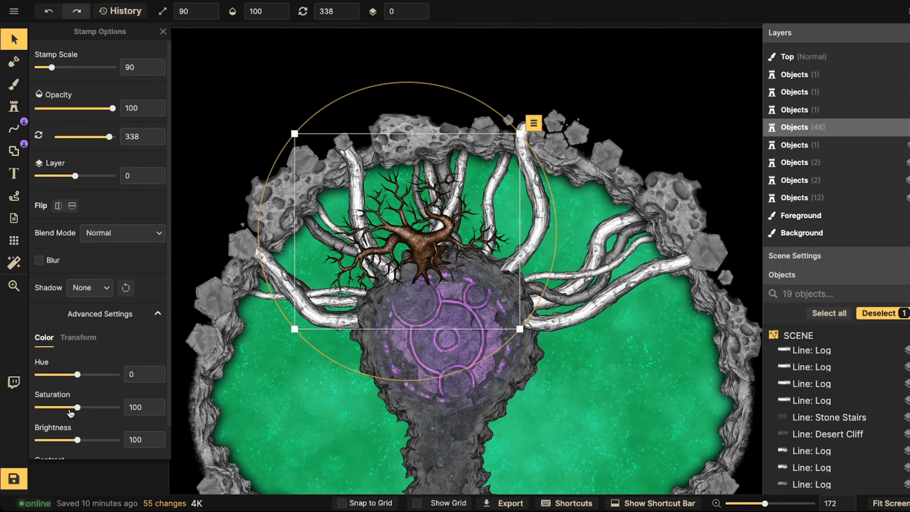
scroll(71, 411, down, 1)
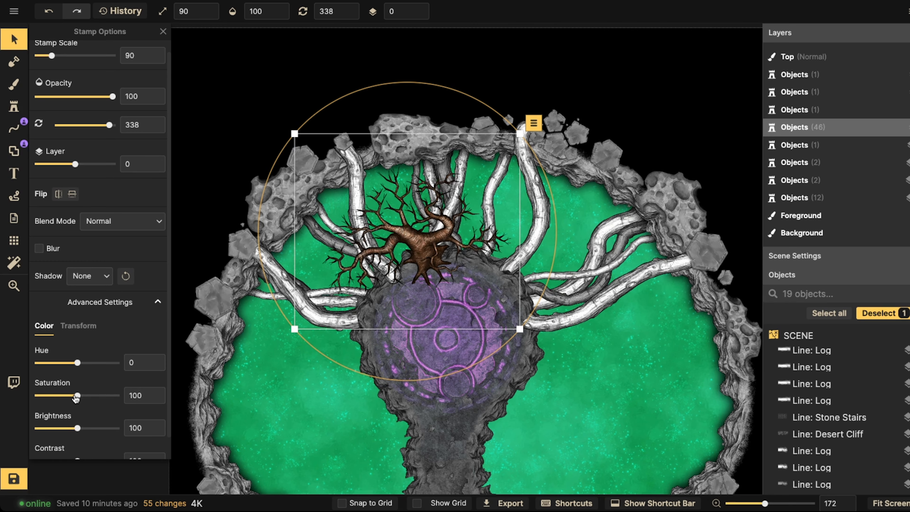
drag(76, 396, 38, 396)
drag(77, 428, 126, 424)
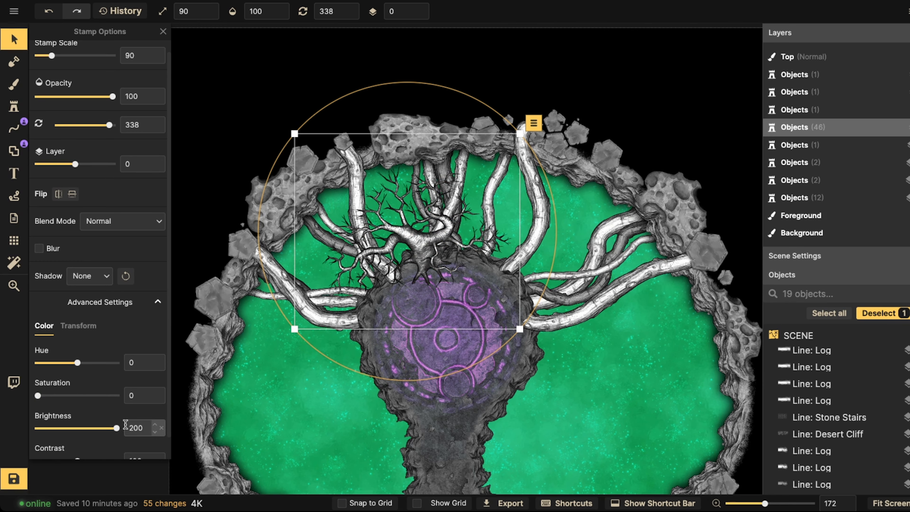
Step: Centre the grey tree on the platform's upper edge and rotate it to 353
scroll(438, 262, down, 2)
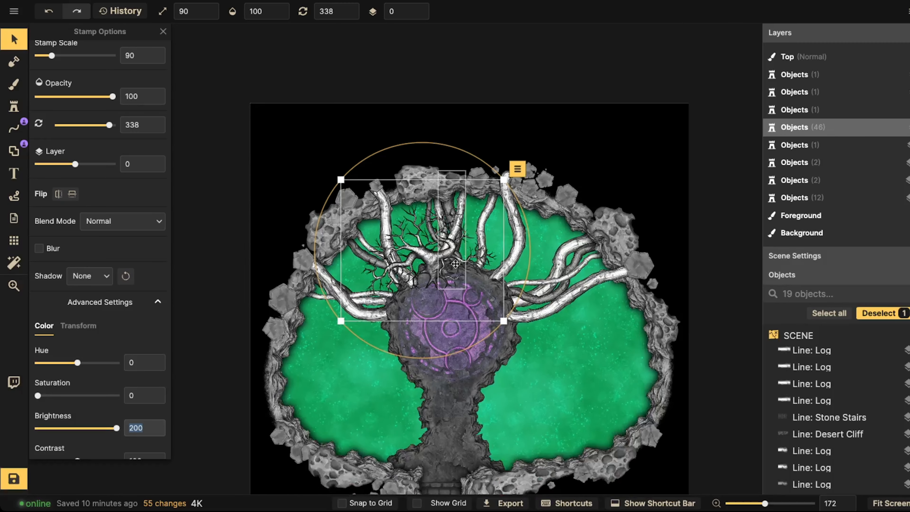
scroll(438, 262, up, 3)
drag(438, 262, 473, 252)
scroll(452, 256, up, 3)
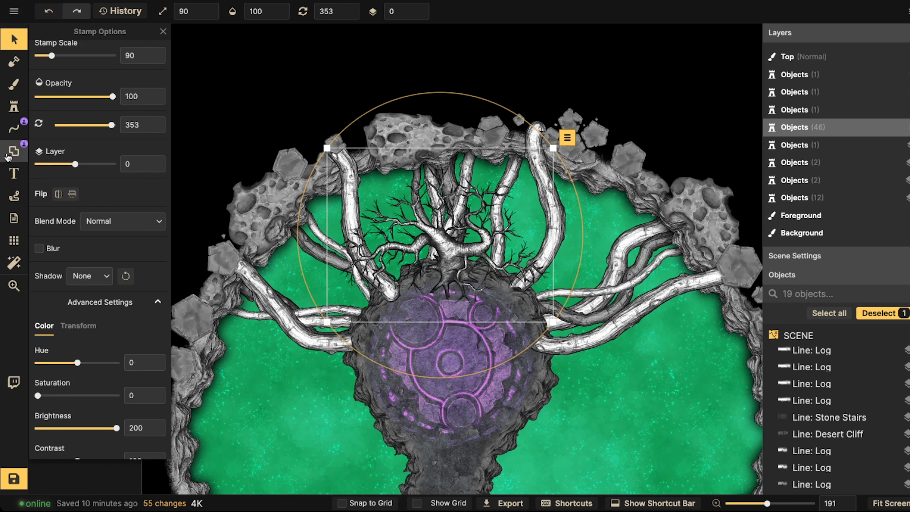
Step: Place a second pale leafless tree at scale 90 on the summoning platform's upper-left edge and set its shadow to None
click(15, 106)
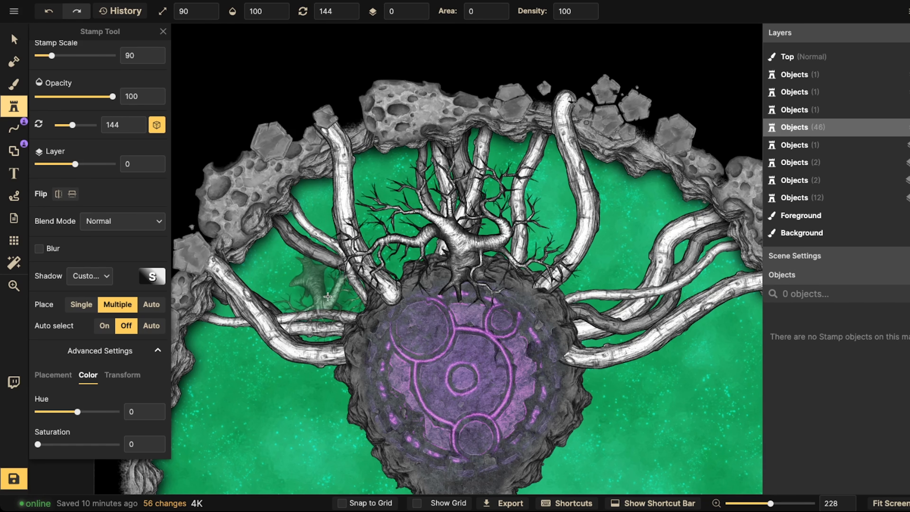
scroll(329, 302, up, 1)
click(329, 302)
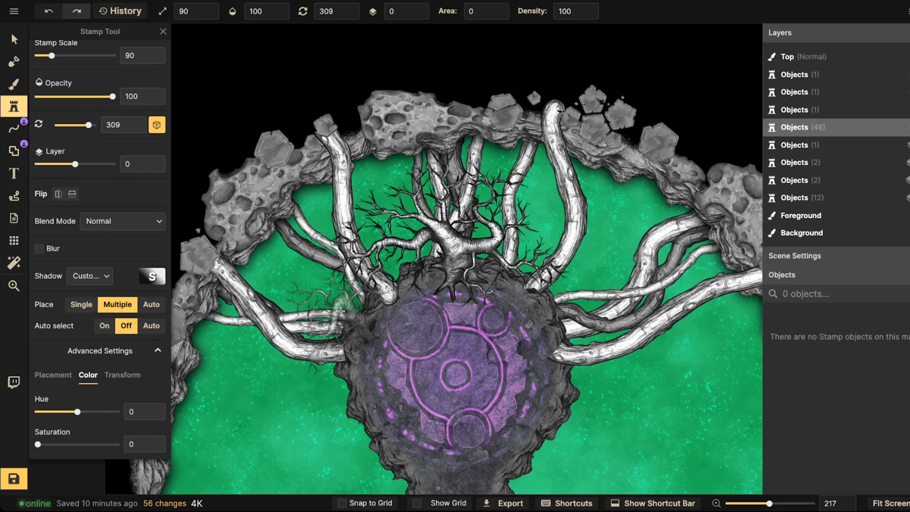
click(15, 39)
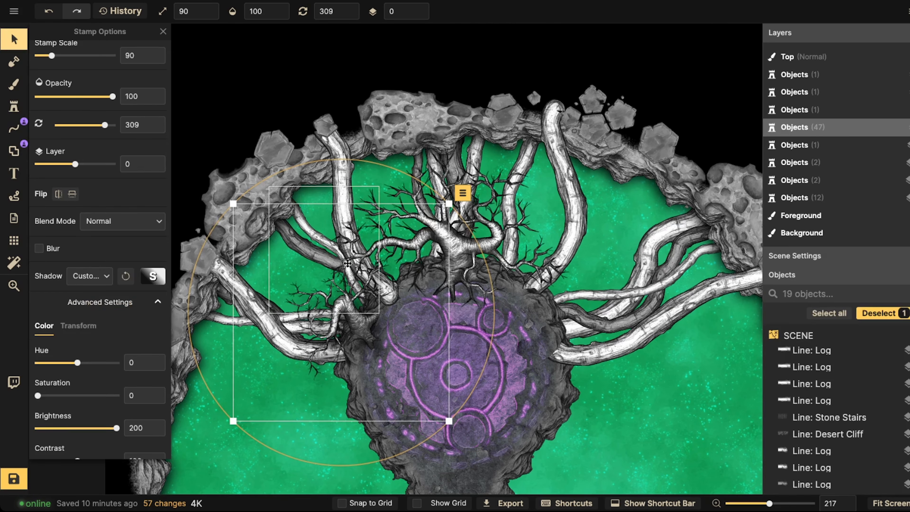
click(90, 275)
click(93, 295)
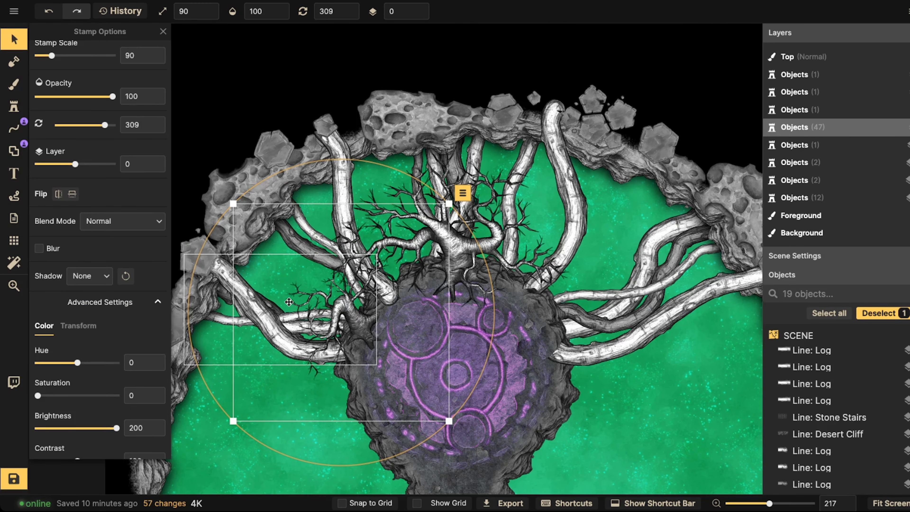
click(369, 311)
click(352, 318)
key(Escape)
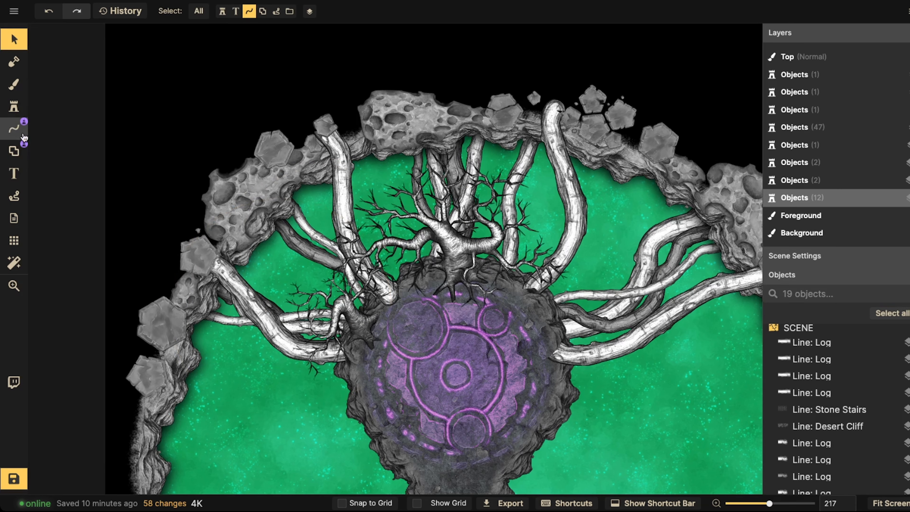
Step: Place a horizontally flipped leafless tree with shadow None at rotation 41 on the summoning platform's upper-right edge
click(13, 106)
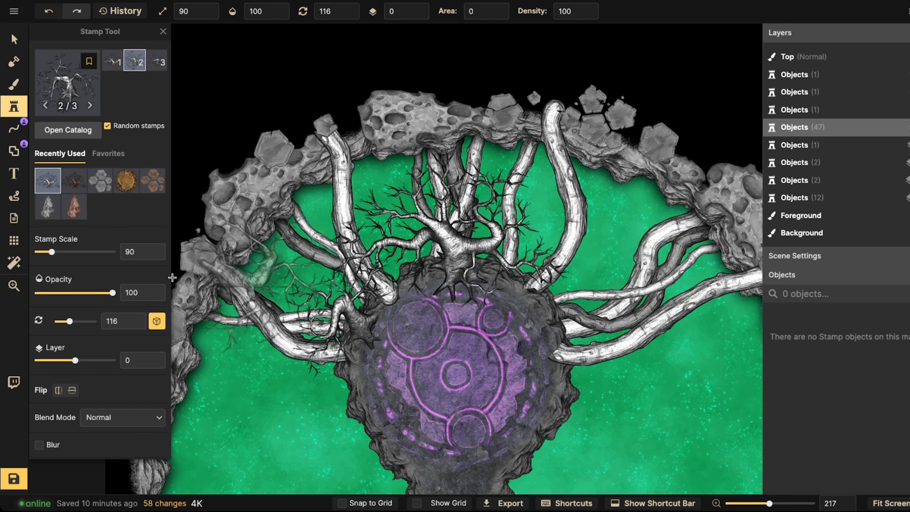
click(58, 389)
scroll(103, 244, down, 6)
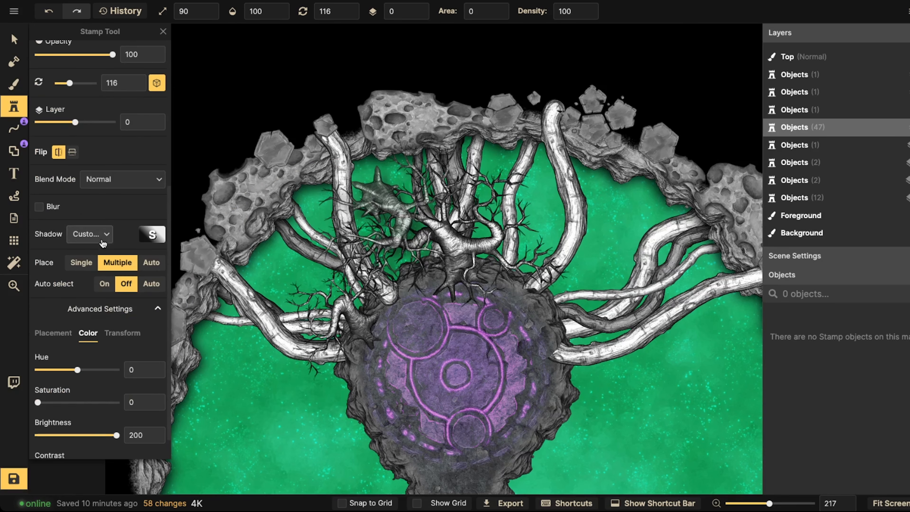
click(88, 236)
click(90, 257)
scroll(558, 290, down, 6)
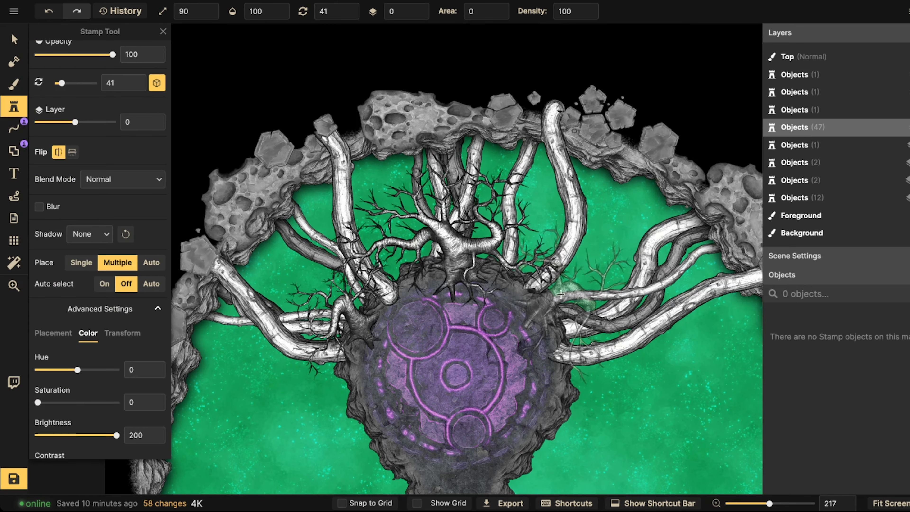
click(558, 290)
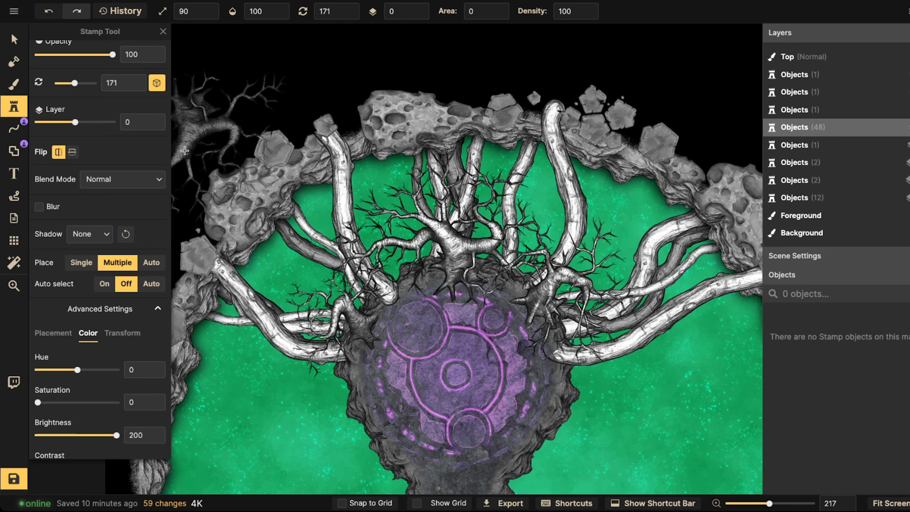
Step: Set the selection filter to all object types and save the map
scroll(211, 195, down, 2)
scroll(211, 195, down, 1)
click(13, 39)
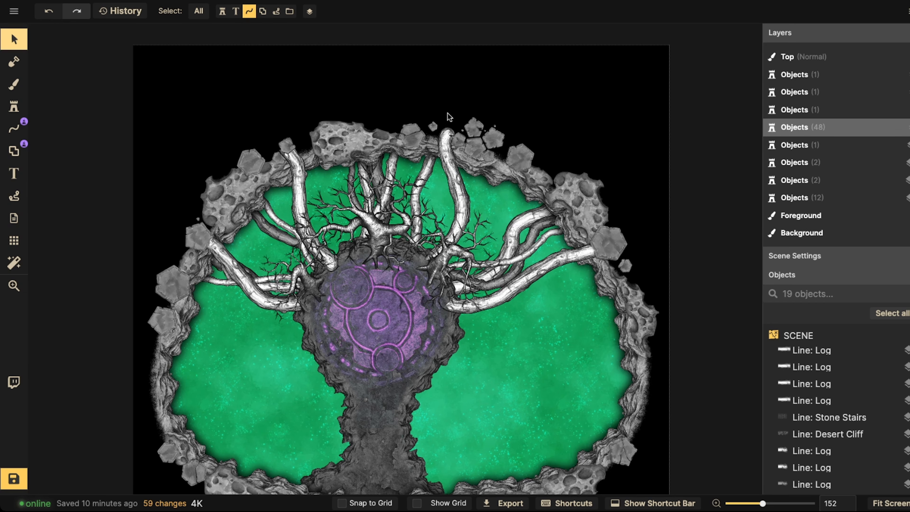
scroll(450, 117, down, 3)
click(198, 11)
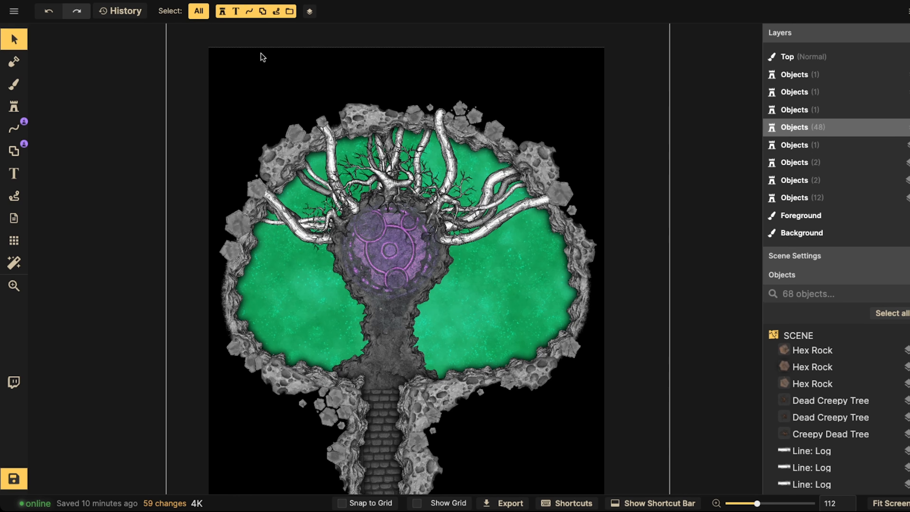
click(555, 201)
key(Escape)
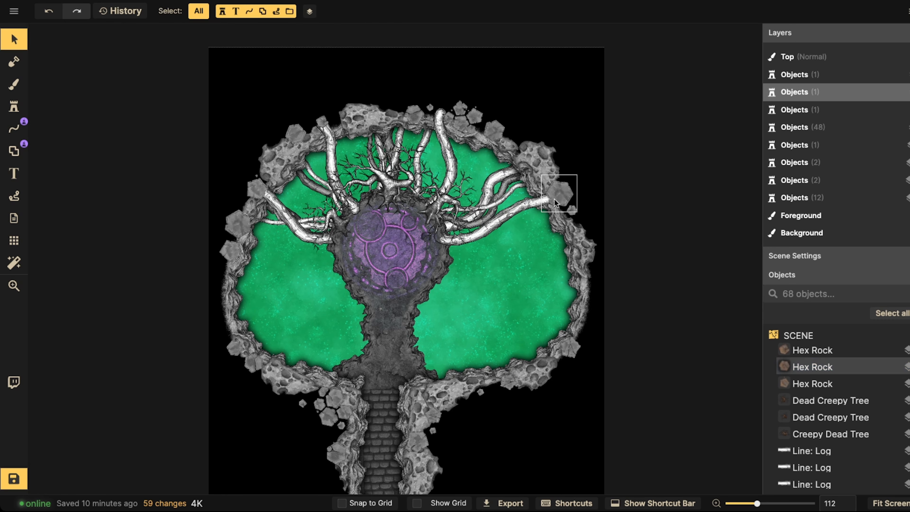
scroll(484, 193, down, 2)
key(space)
drag(410, 215, 334, 211)
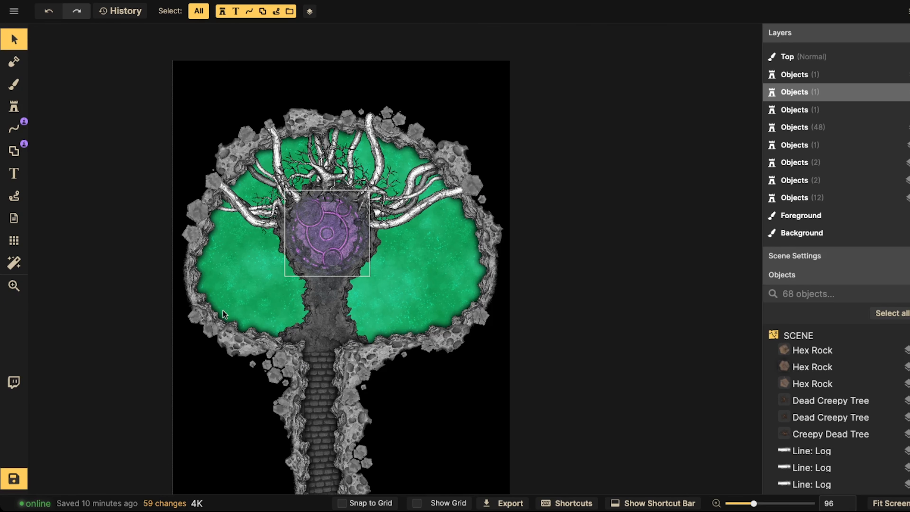
click(13, 478)
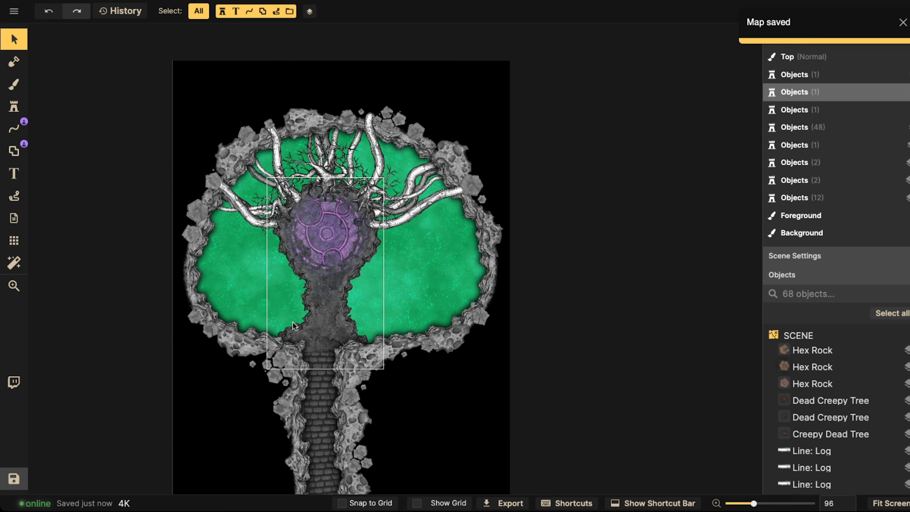
Step: Try duplicating the cave wall shape without fill at size 92 as an inner wall, and delete the copy
click(240, 317)
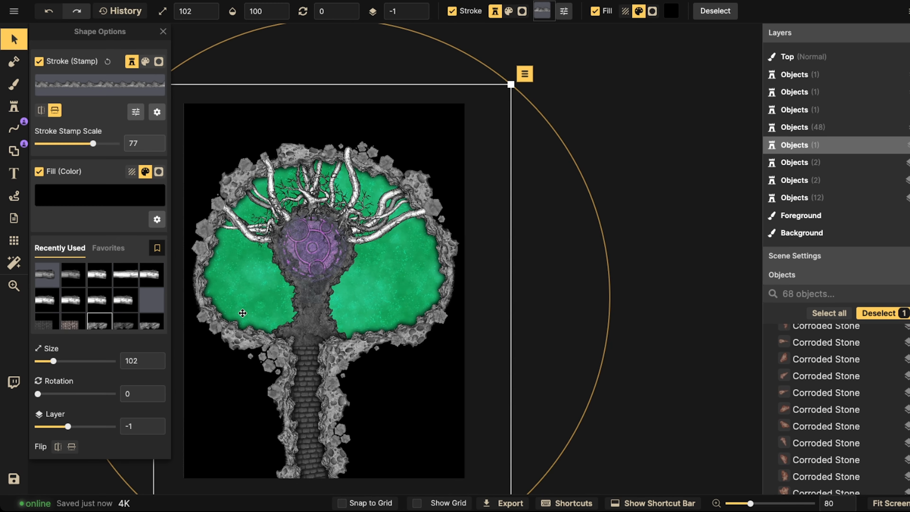
key(ctrl+v)
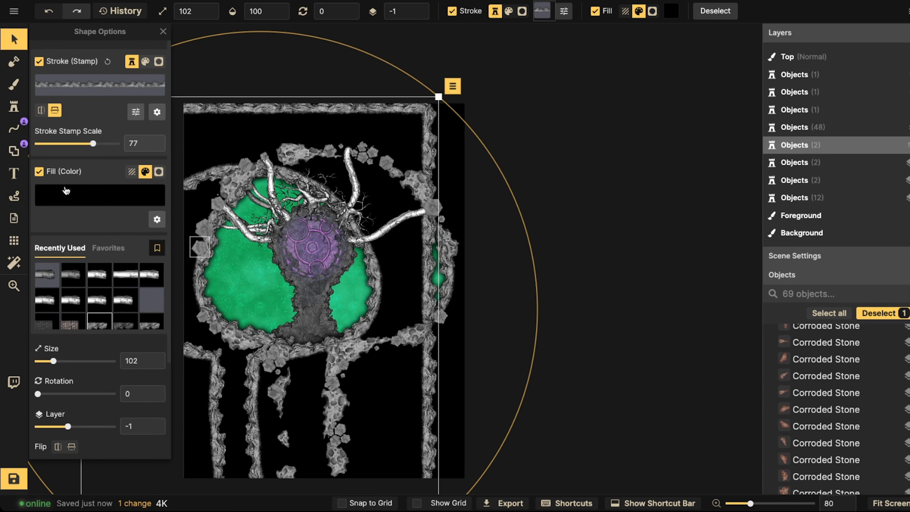
click(39, 171)
scroll(248, 254, down, 2)
drag(243, 256, 333, 246)
scroll(333, 245, down, 3)
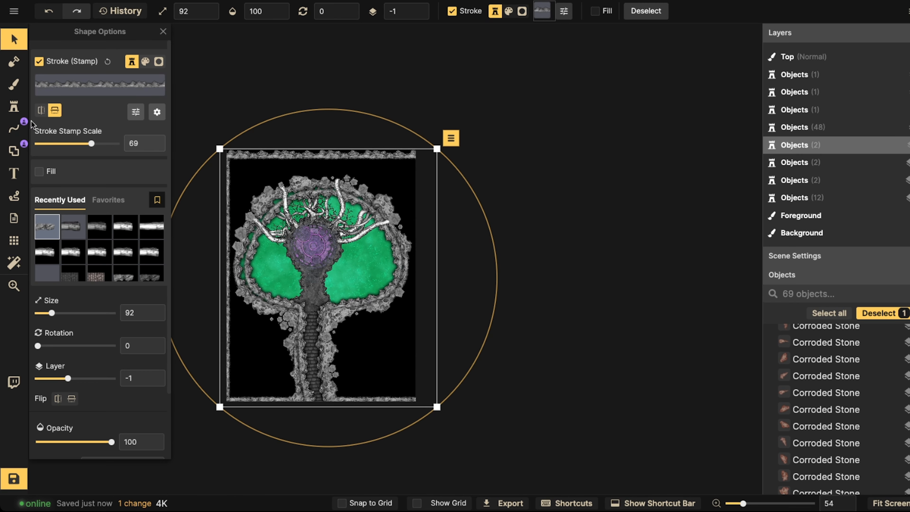
drag(308, 159, 310, 157)
key(Delete)
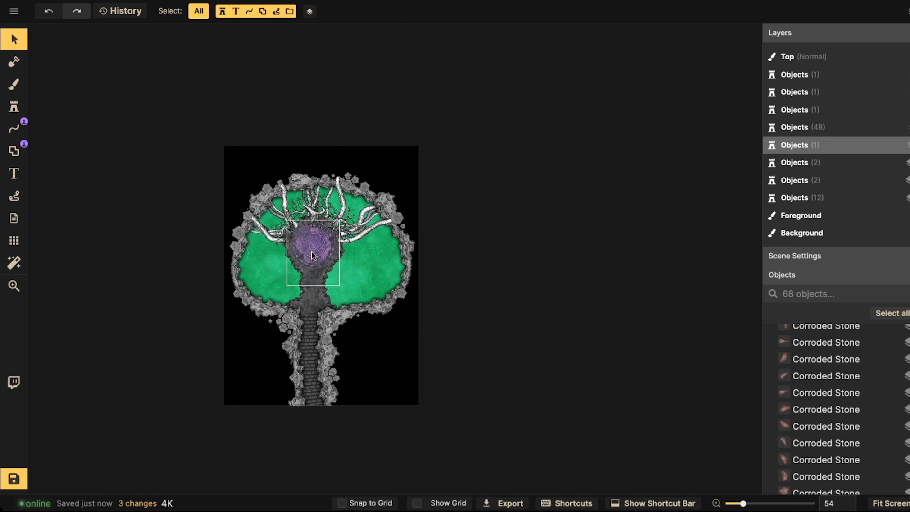
Step: Set up a pen line with the rock wall stroke, using blend mode Luminosity and layer -3
scroll(315, 272, up, 2)
scroll(315, 272, up, 2)
click(21, 138)
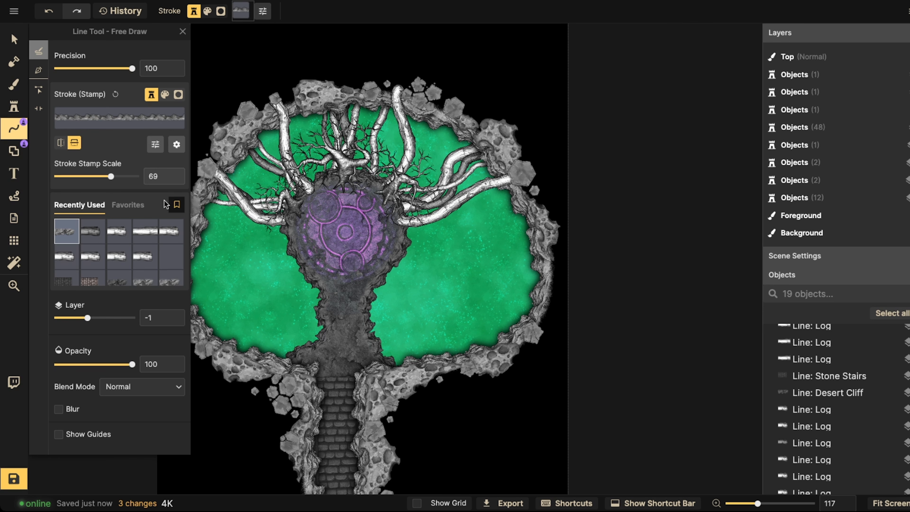
click(136, 387)
scroll(108, 323, down, 2)
click(111, 360)
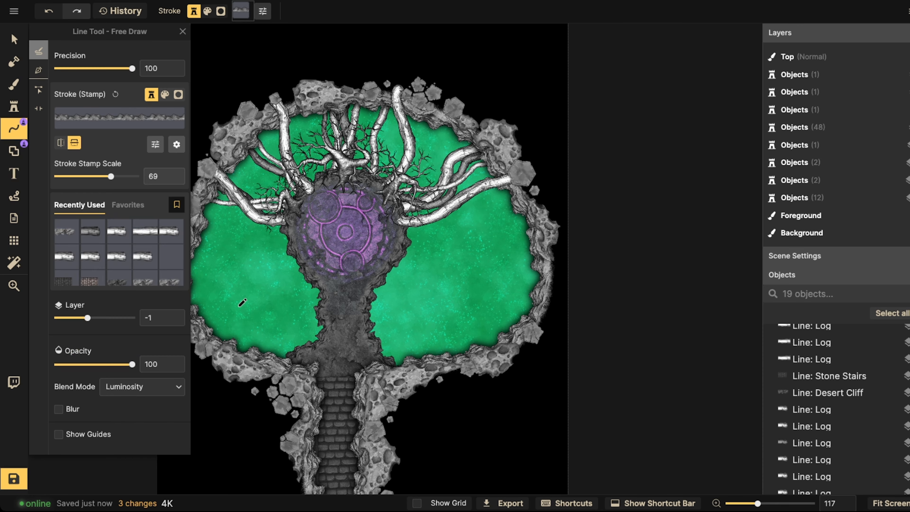
scroll(242, 302, up, 3)
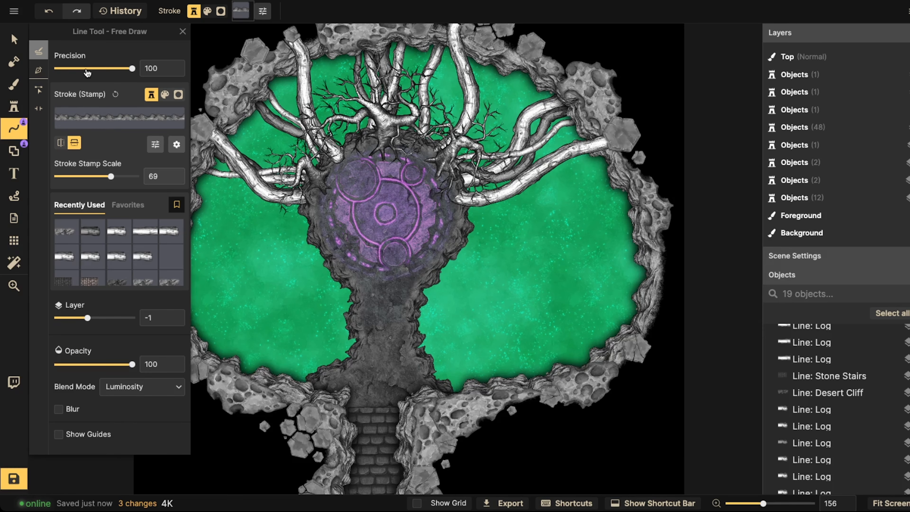
click(38, 70)
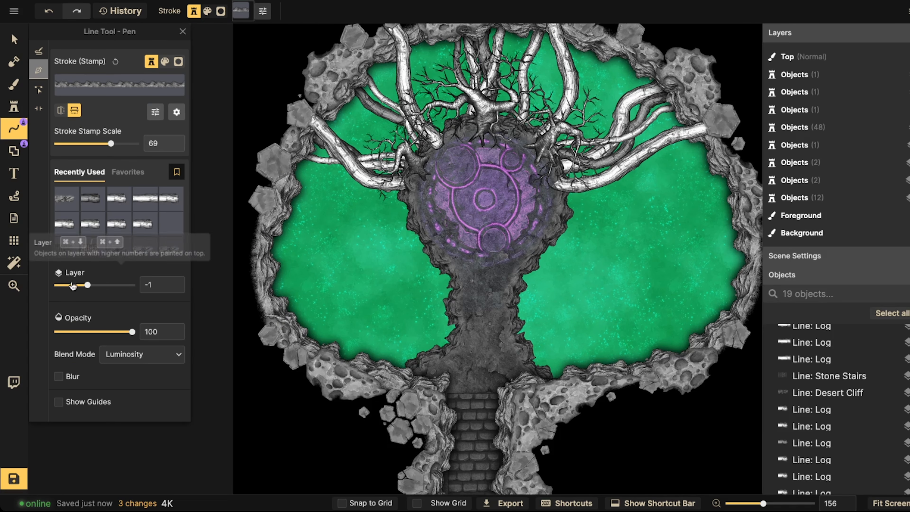
drag(73, 286, 72, 285)
Step: Trace an inner rock wall line around the cave's green pool, from the path's left side clockwise to its right side, and complete it
click(401, 362)
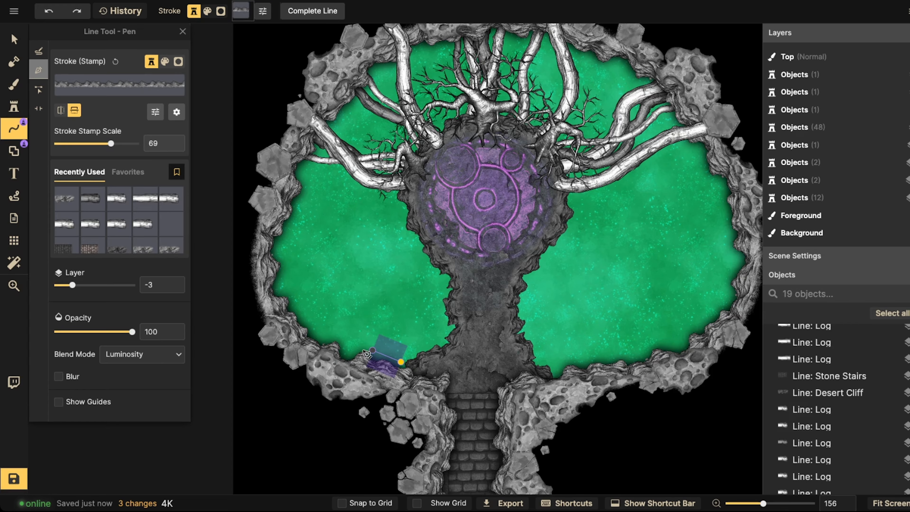
click(372, 349)
click(335, 346)
click(317, 333)
click(305, 316)
click(290, 289)
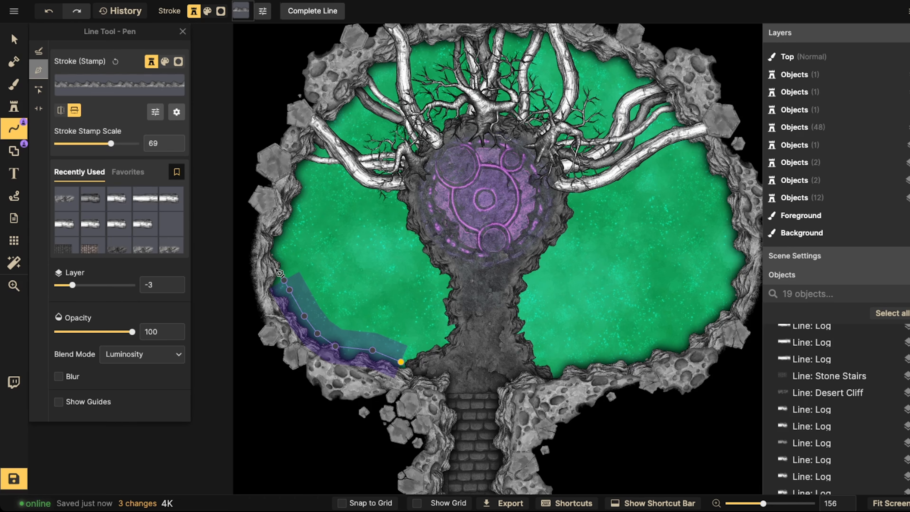
click(277, 269)
click(281, 239)
click(296, 209)
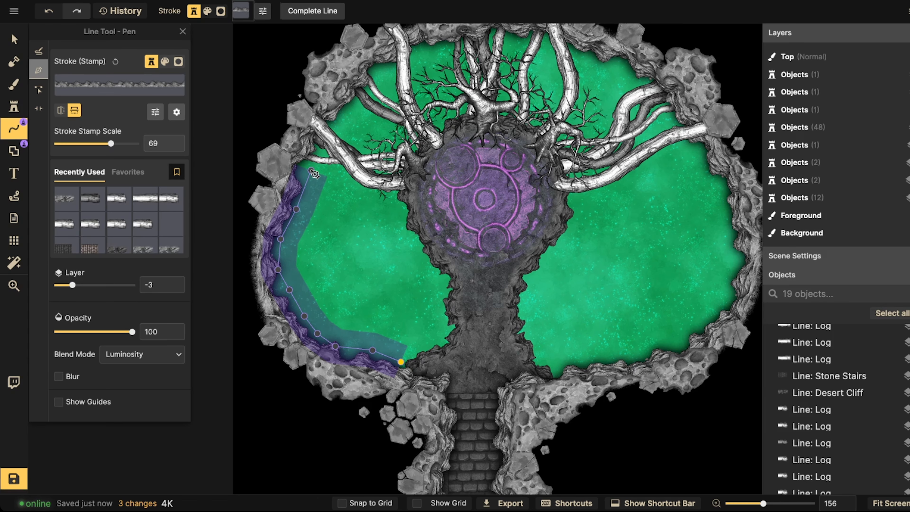
scroll(319, 170, up, 2)
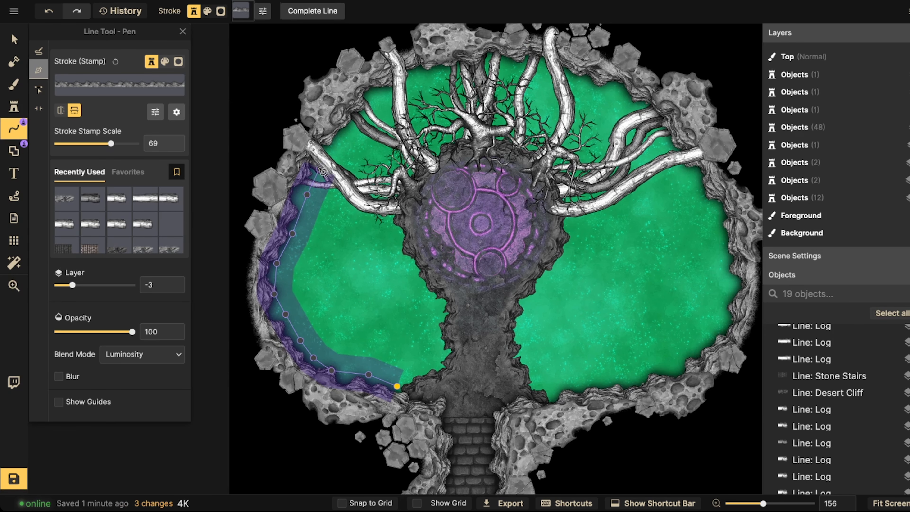
click(331, 150)
click(363, 107)
click(378, 91)
click(408, 83)
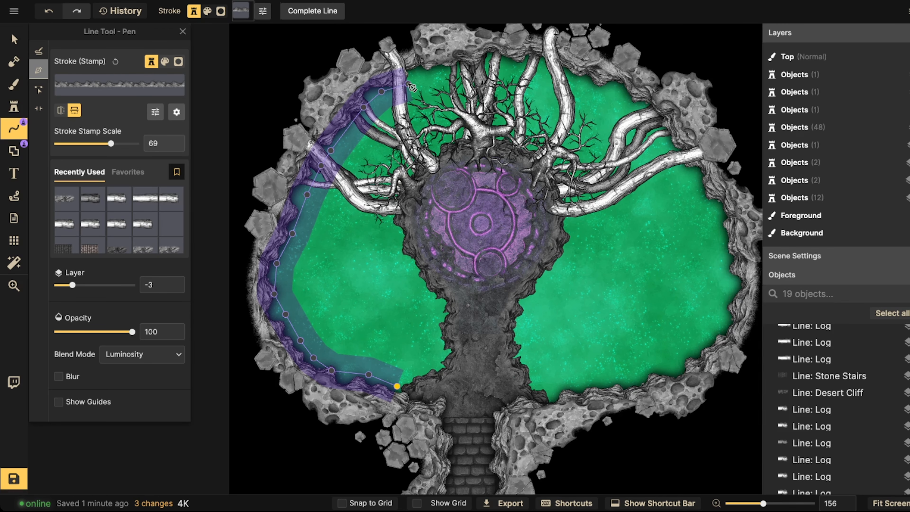
click(445, 73)
click(488, 69)
click(507, 66)
click(519, 67)
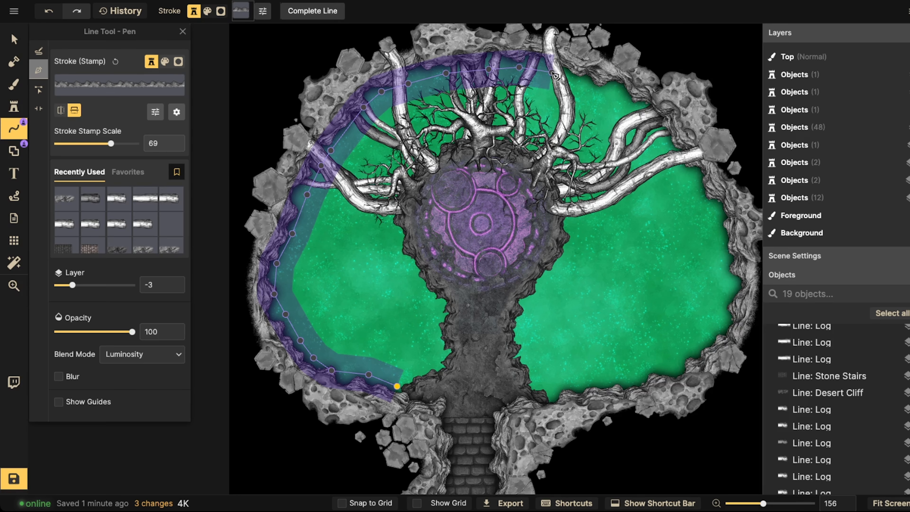
click(571, 74)
click(604, 88)
click(640, 109)
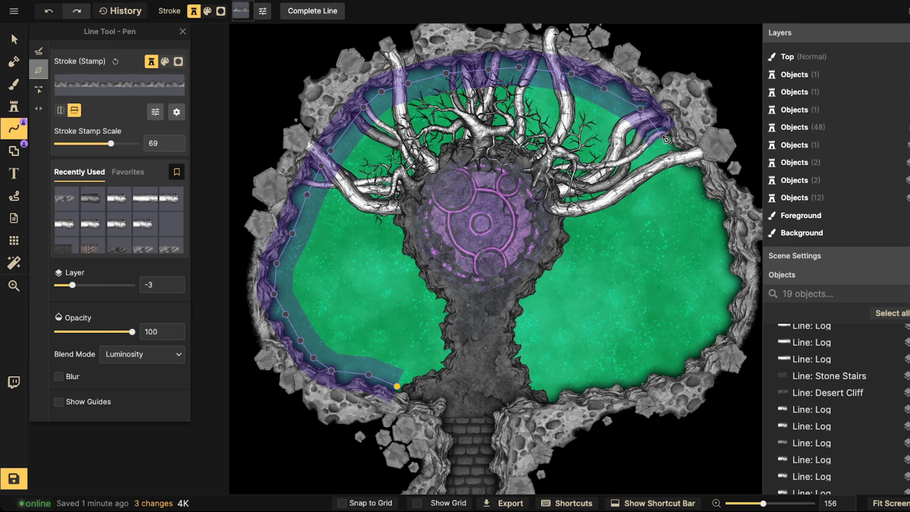
click(681, 158)
click(706, 195)
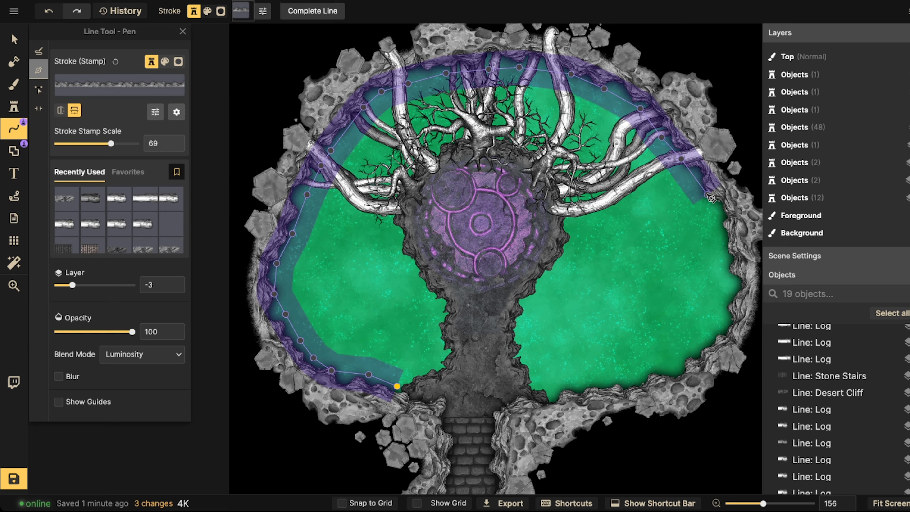
click(719, 218)
click(724, 254)
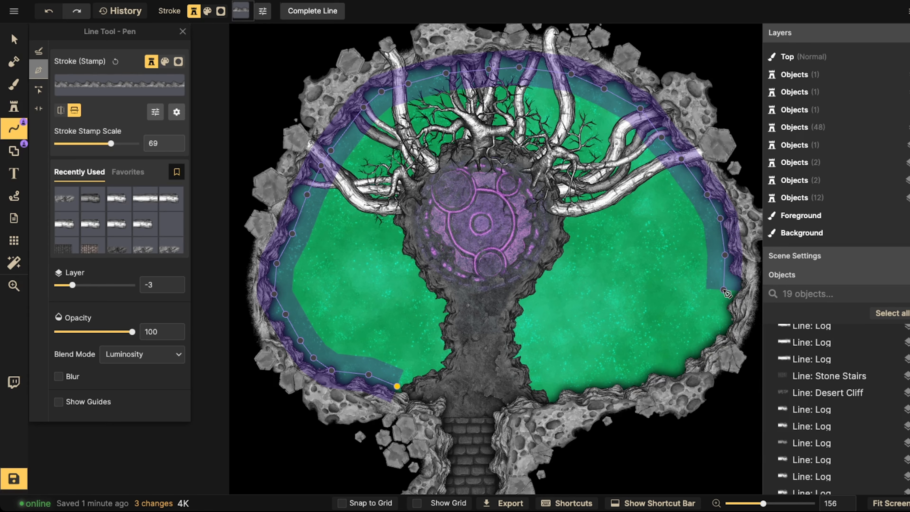
click(723, 289)
click(711, 330)
click(691, 352)
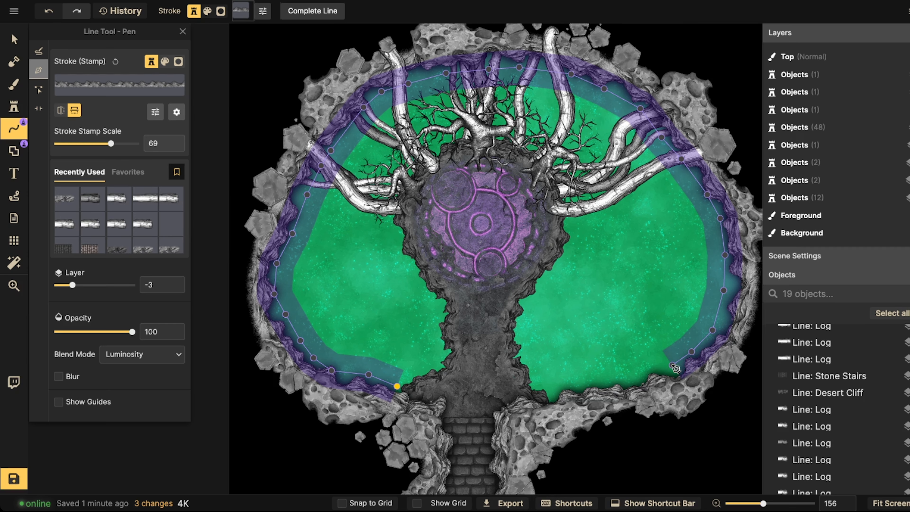
click(662, 371)
click(614, 375)
click(561, 386)
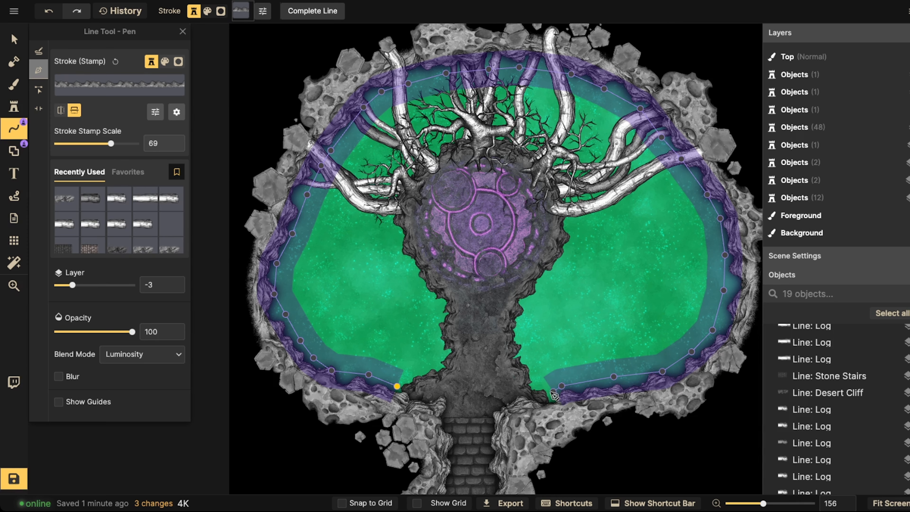
click(533, 397)
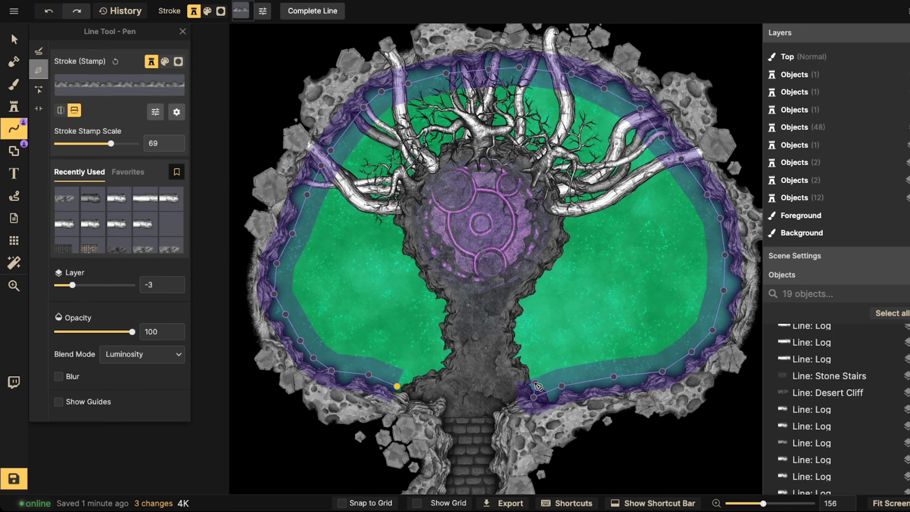
key(Return)
click(15, 45)
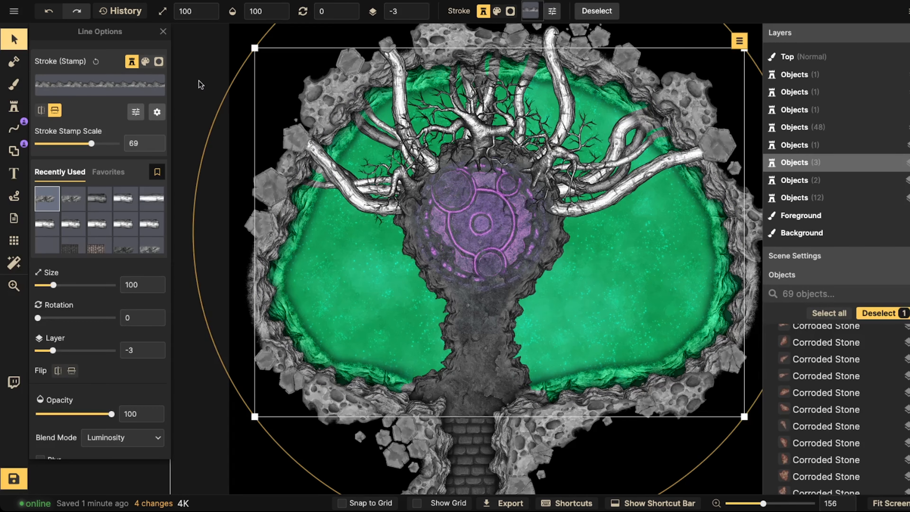
Step: Turn off the inner rock line's stroke shadow, unflip its stroke, and lower the line to layer -5
click(157, 112)
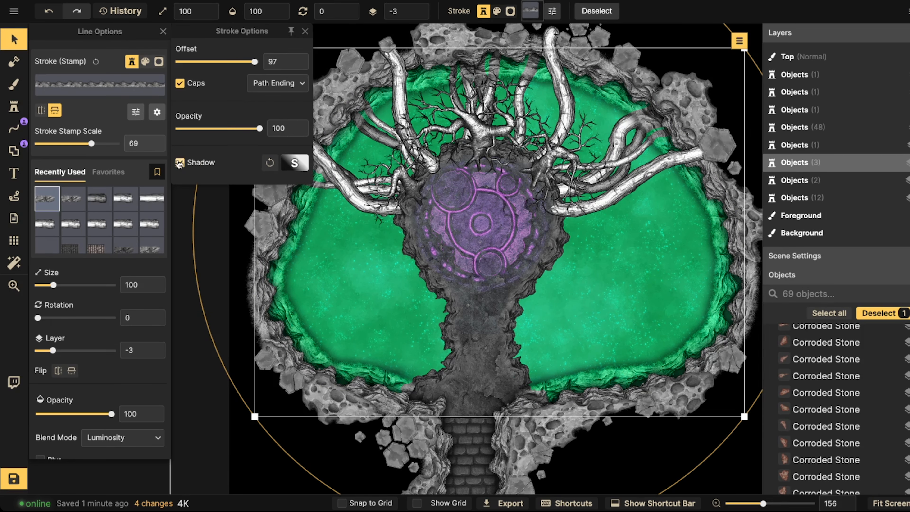
click(179, 163)
click(55, 111)
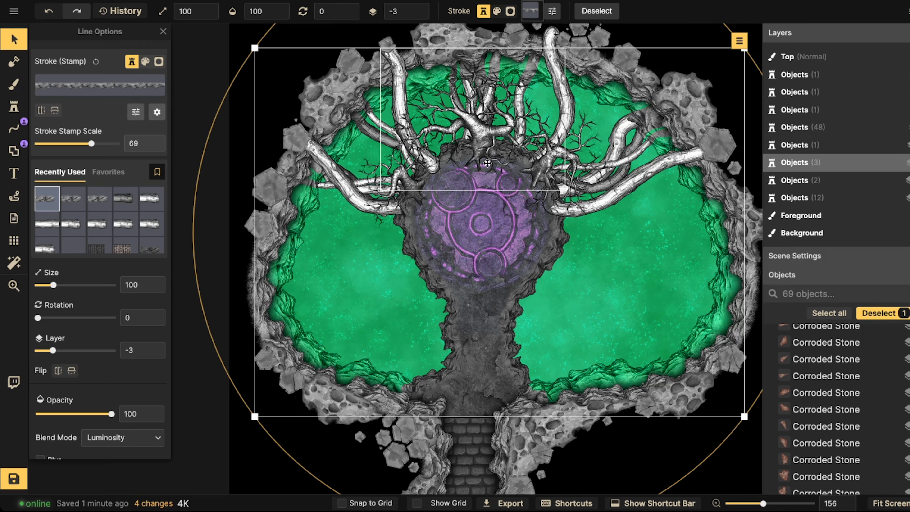
click(420, 15)
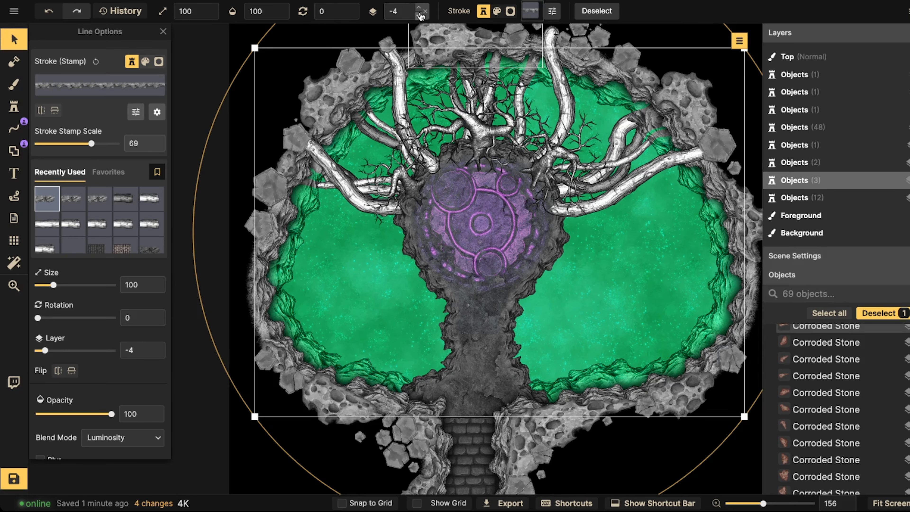
click(420, 16)
key(Escape)
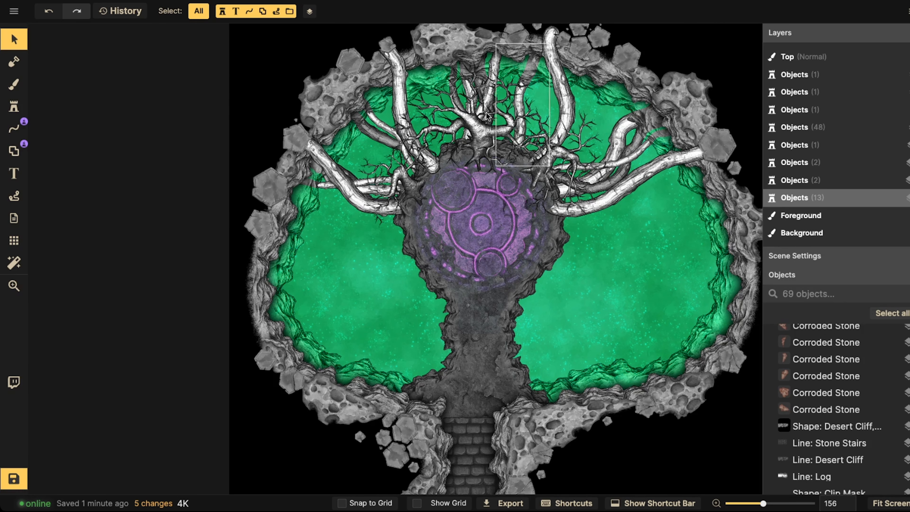
click(342, 174)
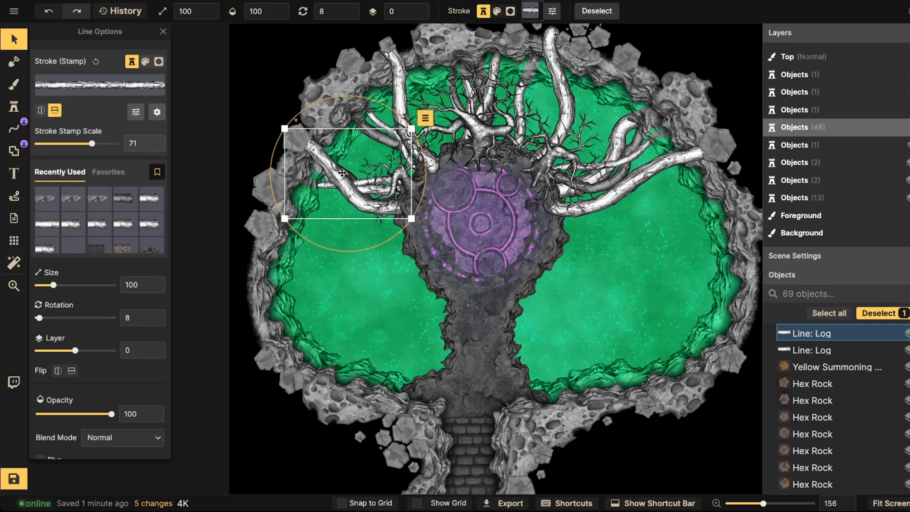
key(Escape)
click(340, 179)
scroll(339, 179, up, 4)
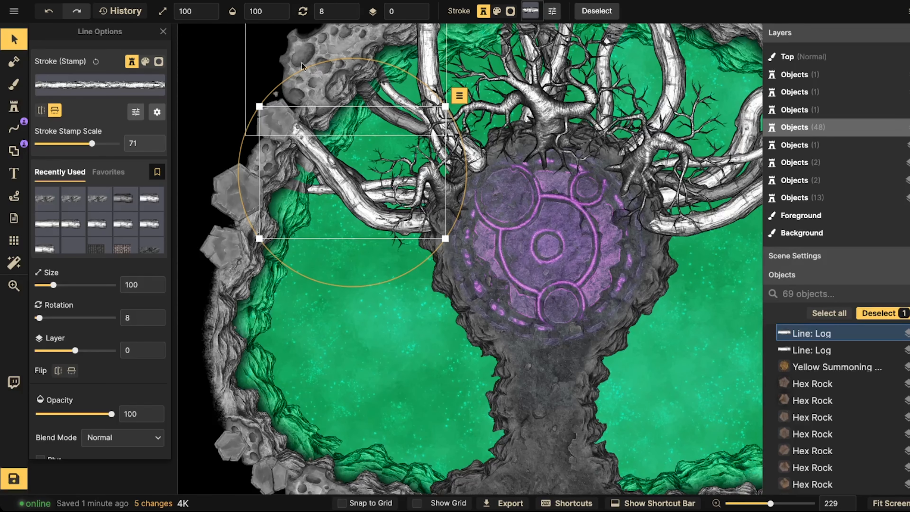
key(Escape)
scroll(272, 162, down, 2)
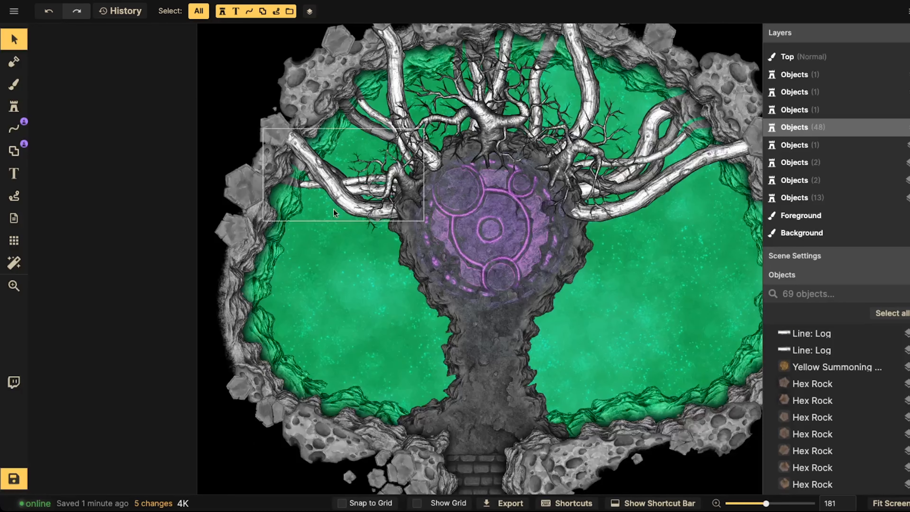
Step: Lock the inner rock line around the pool and the large cave wall shape
click(321, 301)
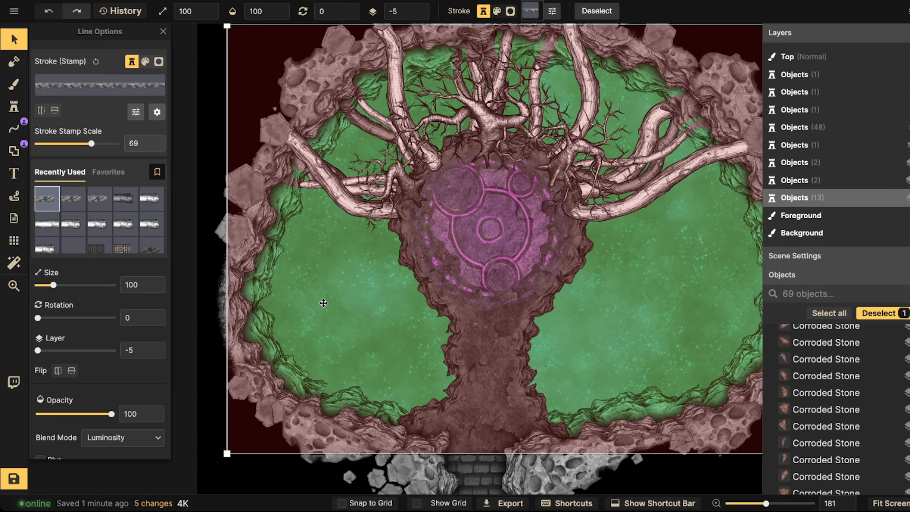
key(Escape)
scroll(429, 205, down, 1)
drag(429, 206, 385, 255)
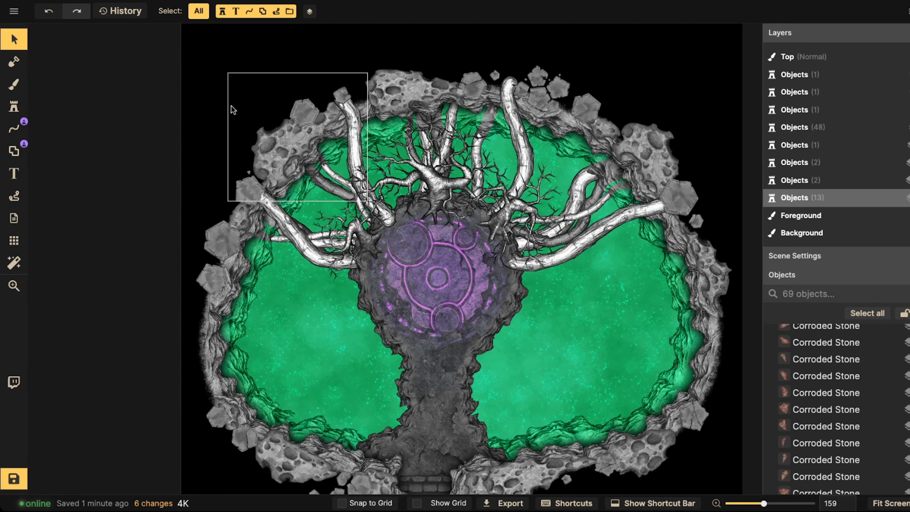
click(305, 344)
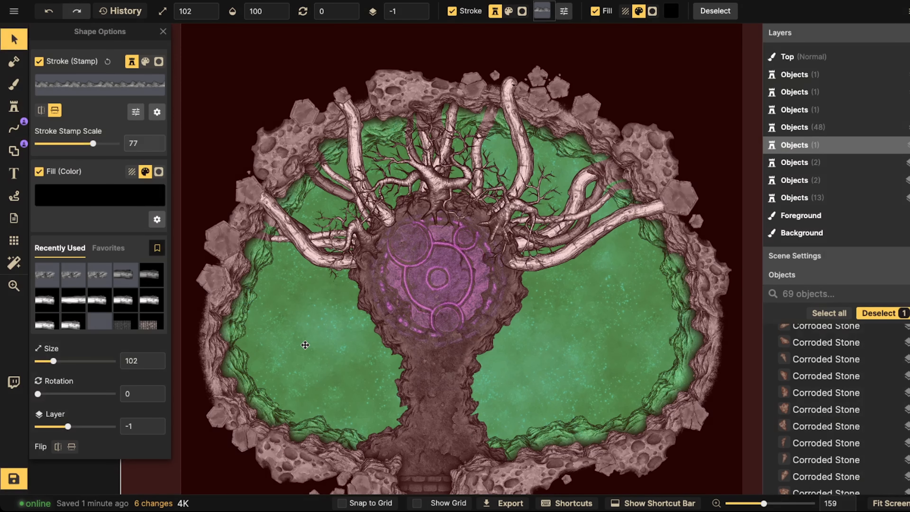
key(Escape)
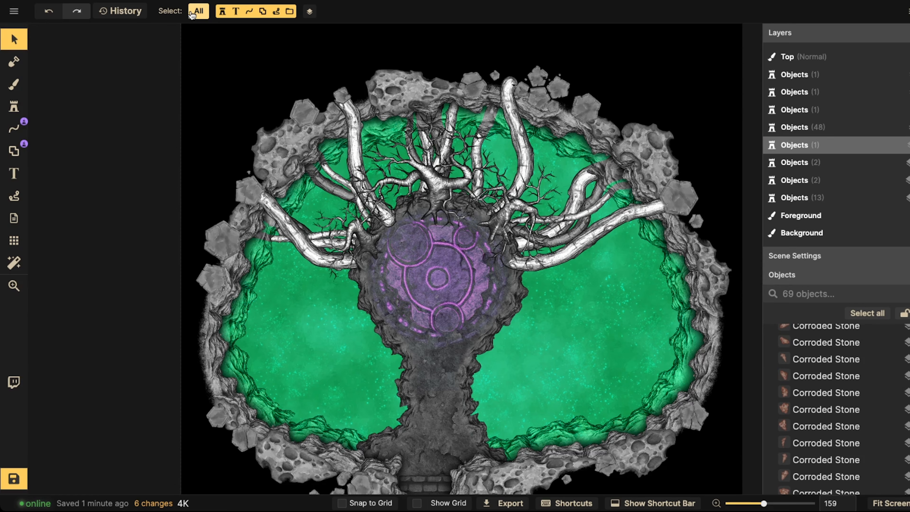
Step: Restrict the selection filter to line objects on layer -5 only
click(193, 13)
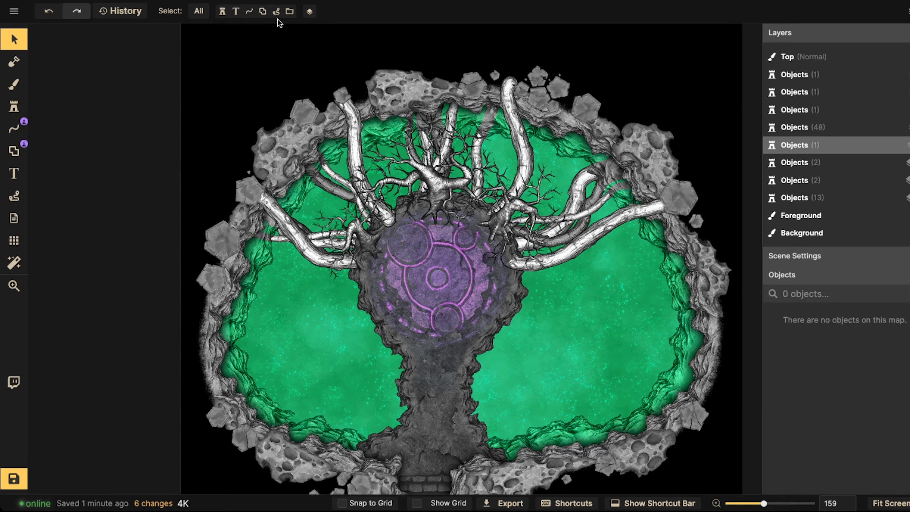
click(310, 12)
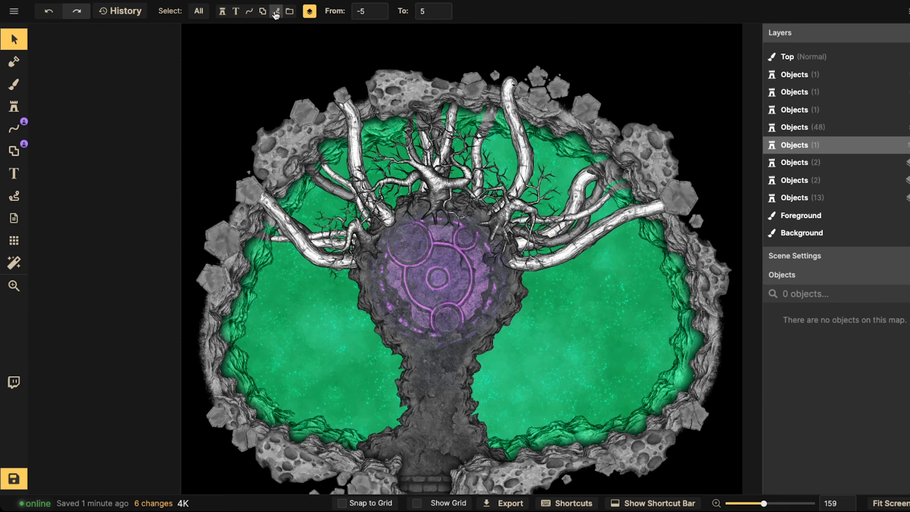
click(239, 14)
click(441, 16)
click(441, 16)
click(440, 17)
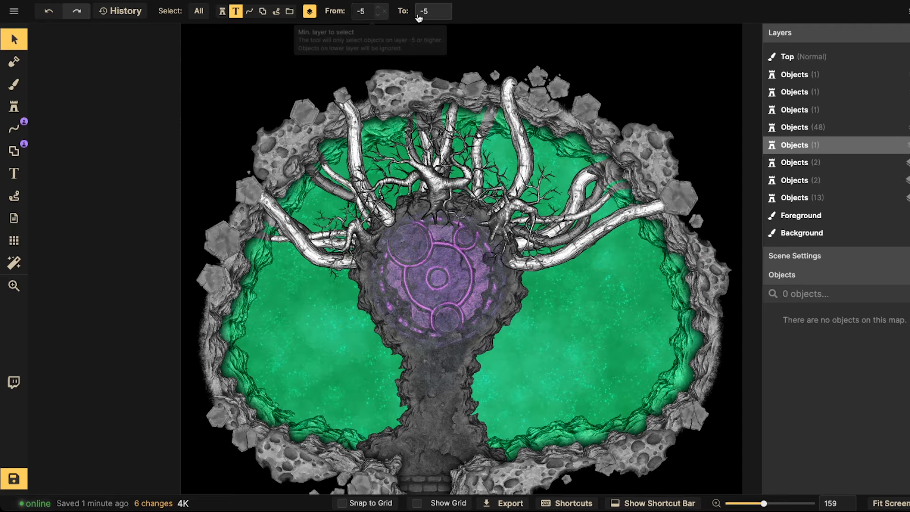
drag(223, 46, 454, 171)
click(441, 6)
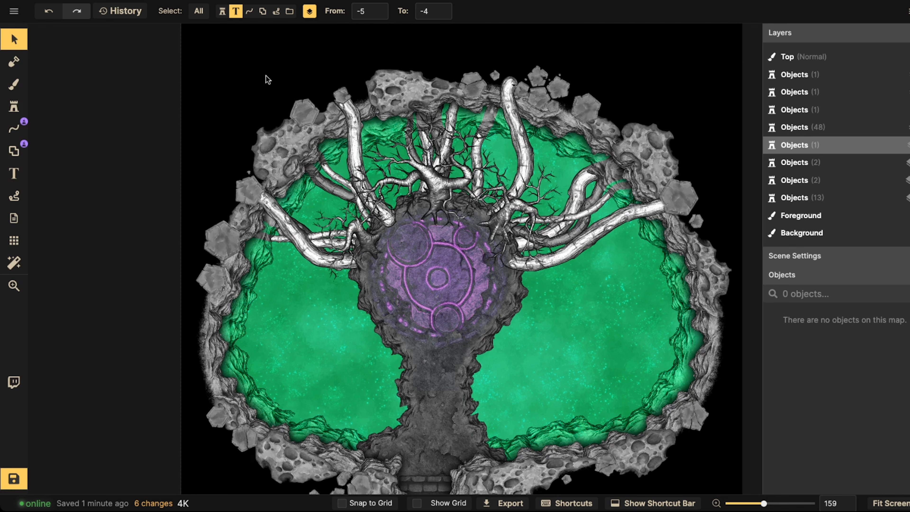
drag(261, 76, 602, 289)
click(247, 12)
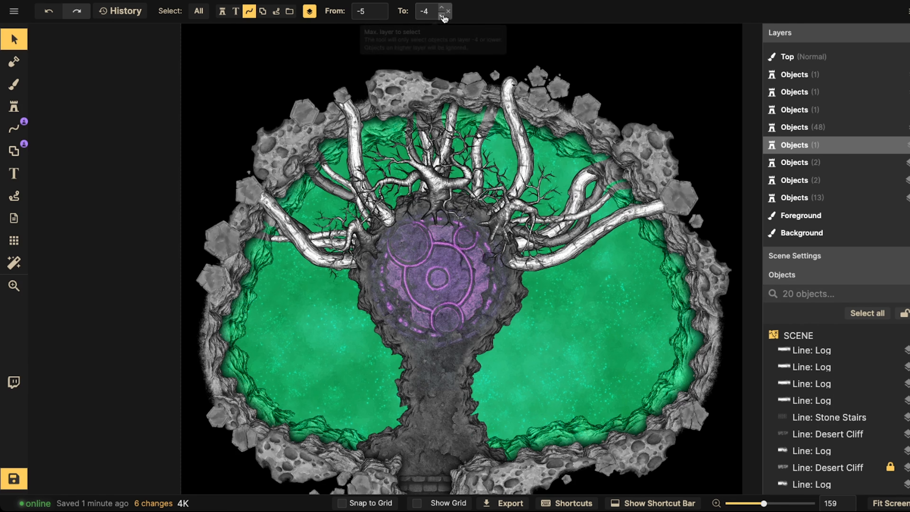
Step: Select all the logs on layer -5 around the platform together and raise them to layer -4
drag(235, 75, 642, 287)
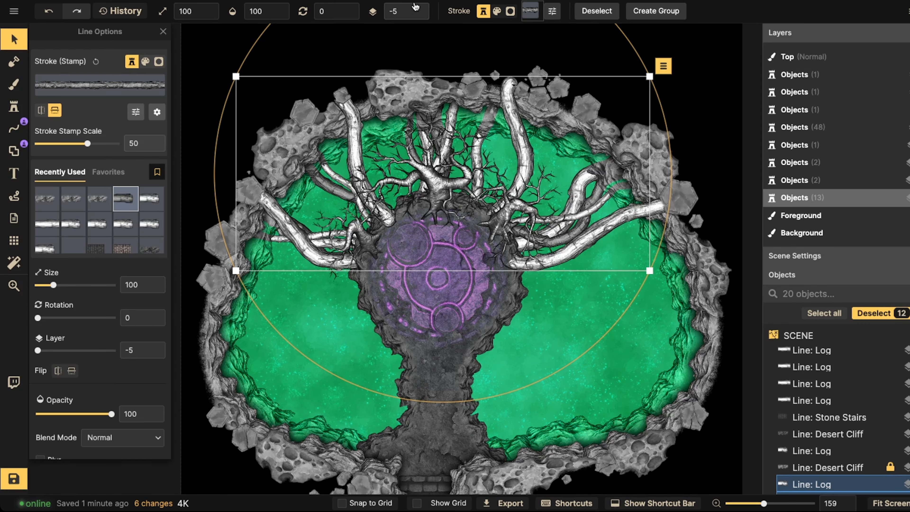
click(418, 8)
key(Escape)
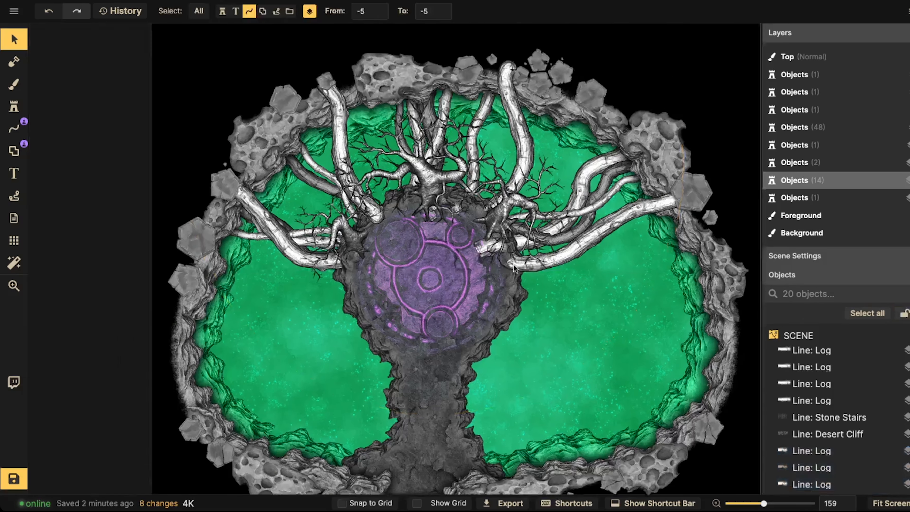
Step: Reset the selection filter to all object types and layers, and raise the rocky edge line around the platform and path to layer -1
scroll(403, 307, up, 3)
click(198, 11)
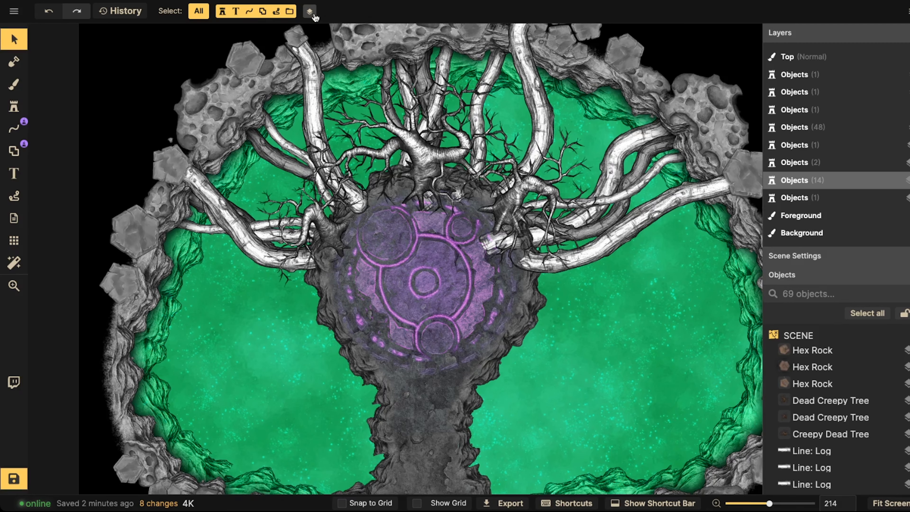
click(388, 273)
click(389, 366)
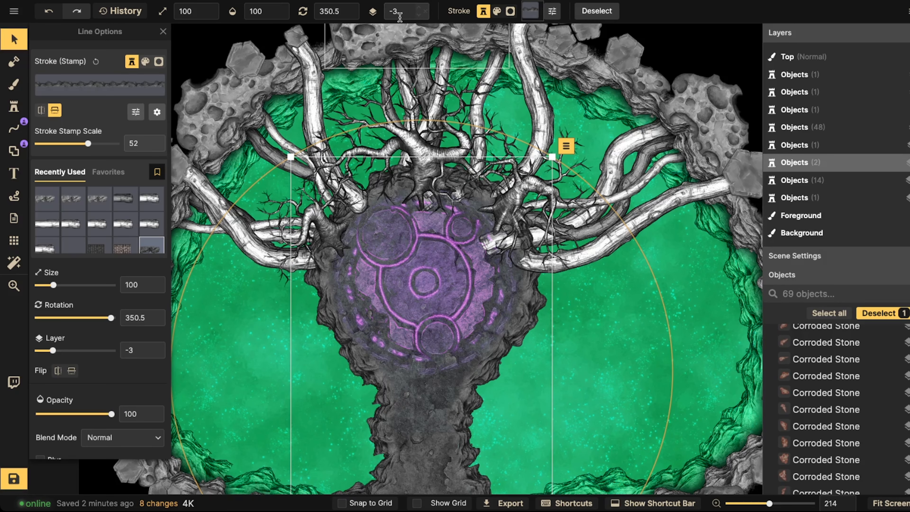
click(420, 8)
scroll(385, 143, down, 5)
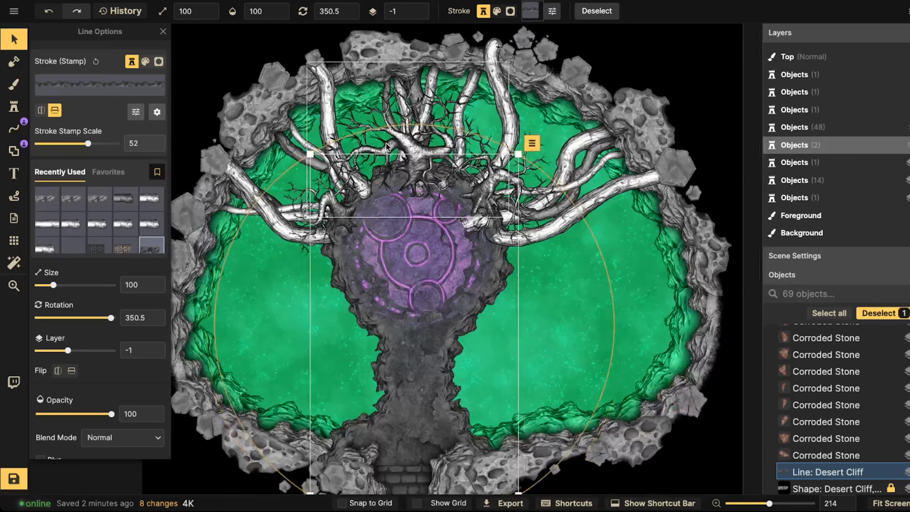
key(Escape)
Step: Raise the clip mask shape over the summoning platform to layer -3
scroll(430, 197, up, 2)
click(431, 197)
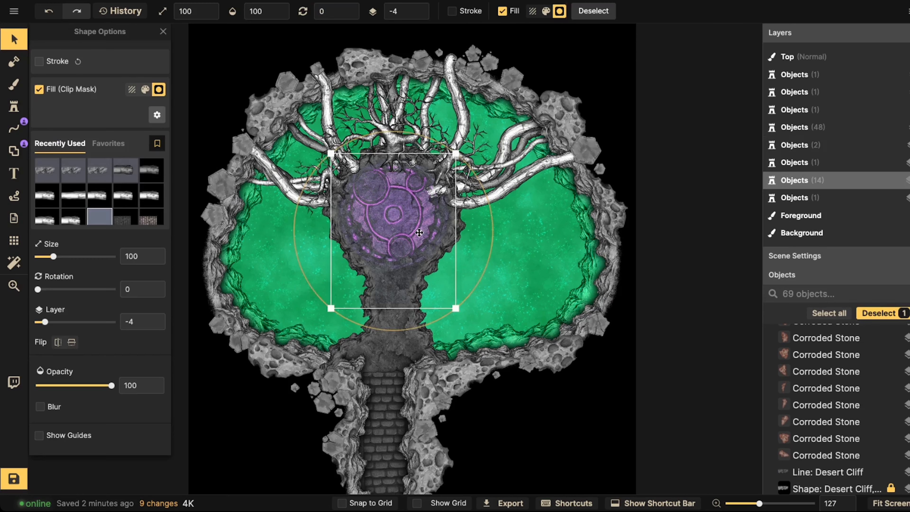
click(422, 7)
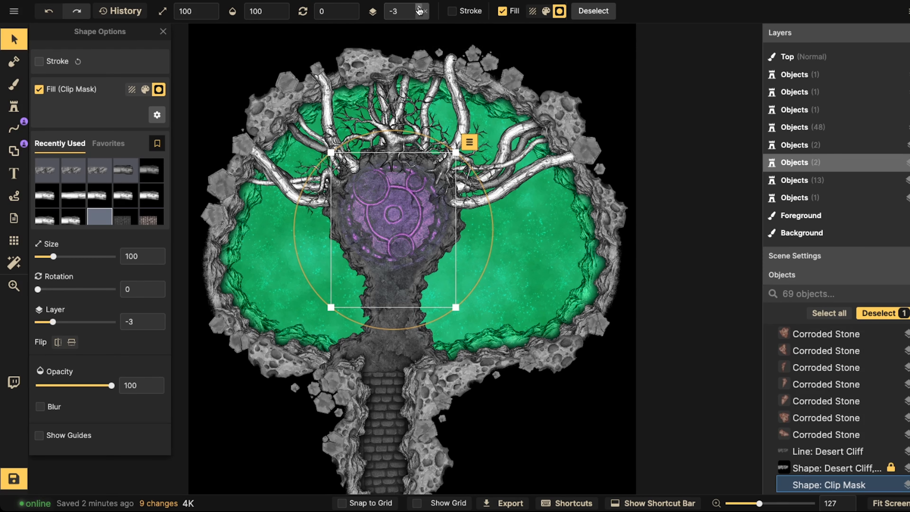
key(Escape)
Step: Examine the layering of the logs, platform, path edge and submerged inner rock edge across the map
scroll(357, 64, down, 2)
scroll(357, 64, down, 2)
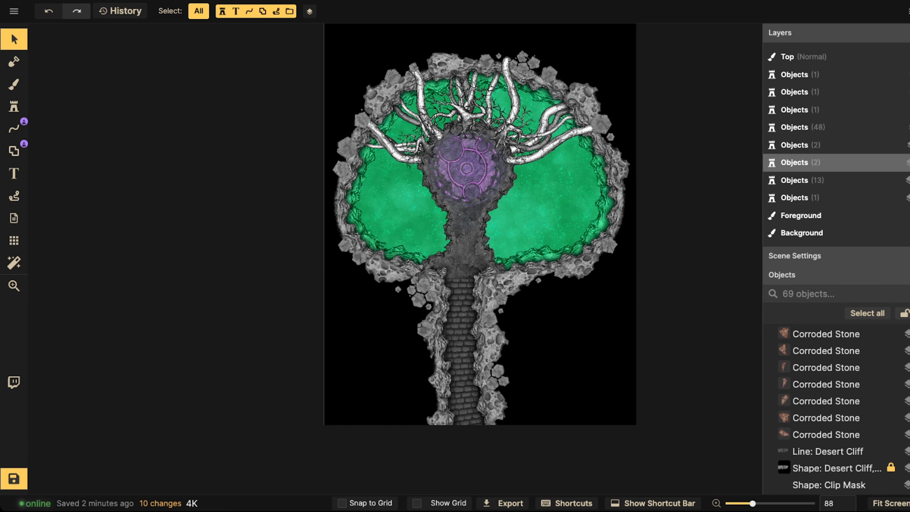
scroll(272, 252, up, 3)
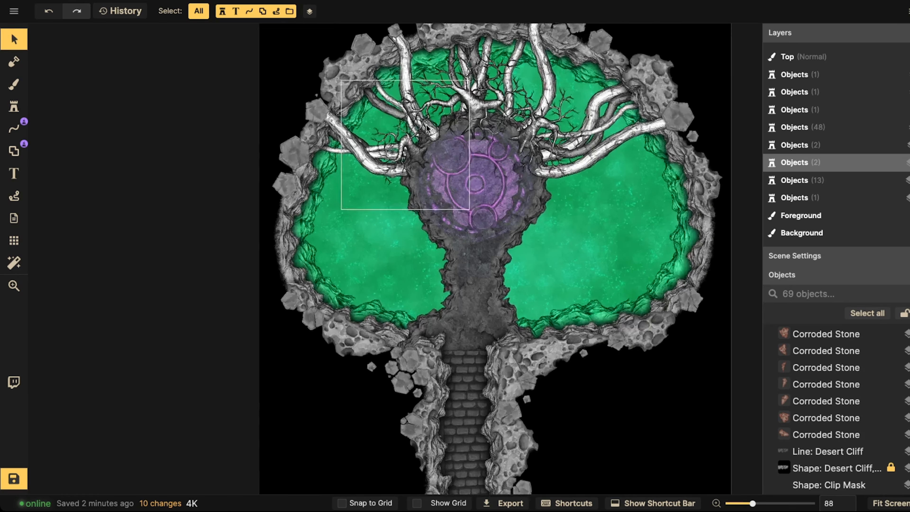
key(space)
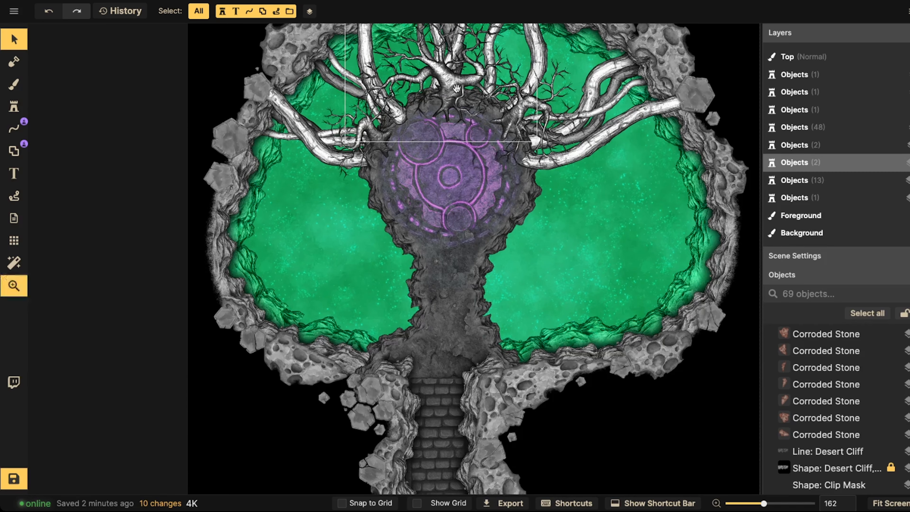
drag(457, 91, 492, 104)
click(488, 241)
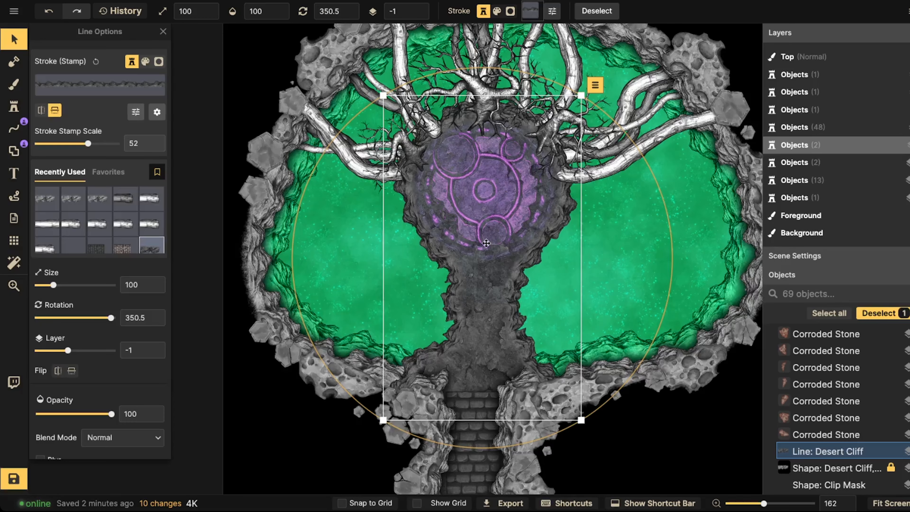
scroll(488, 240, up, 2)
scroll(483, 237, down, 3)
key(Escape)
scroll(480, 239, up, 3)
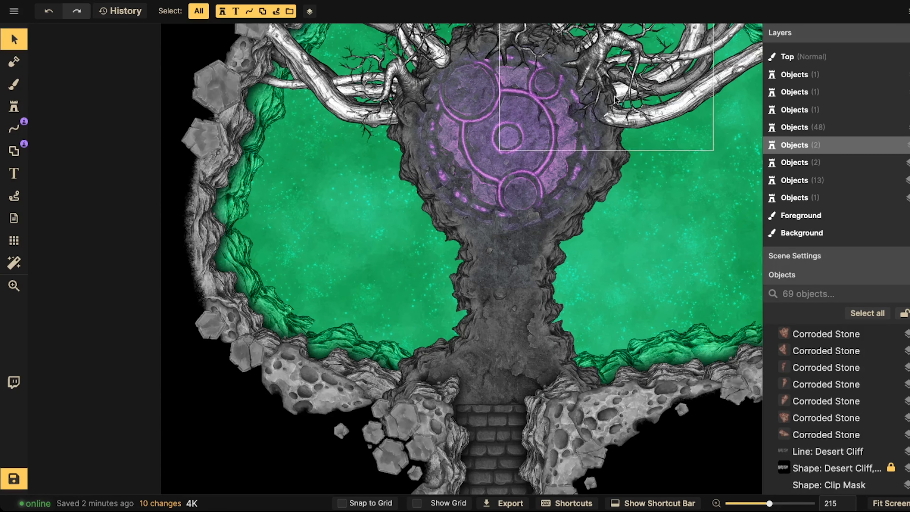
key(space)
drag(474, 164, 388, 208)
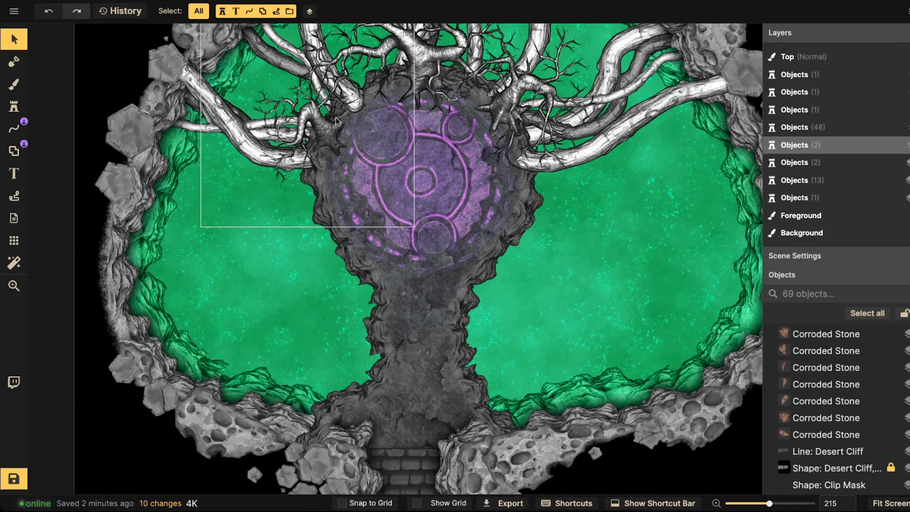
scroll(323, 178, down, 5)
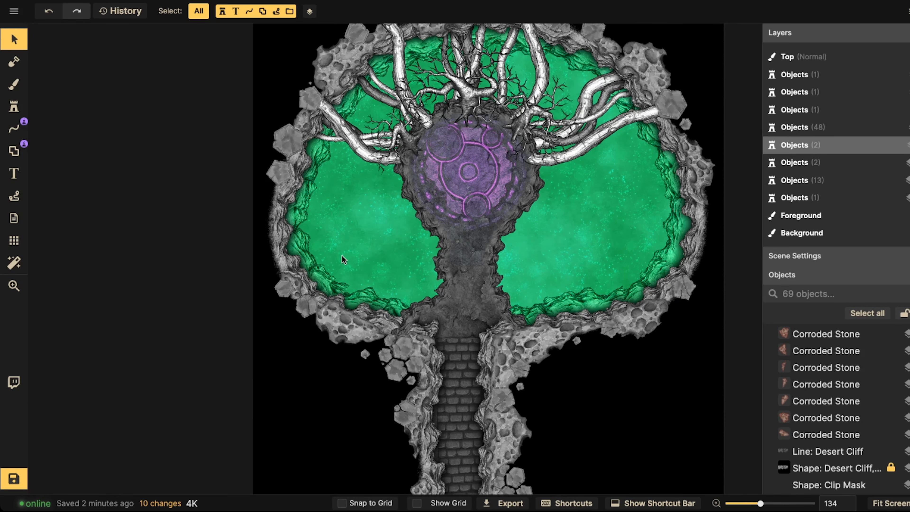
Step: Unlock the cave wall shape and the inner rock line, and select the inner rock line around the green pool
scroll(851, 430, down, 5)
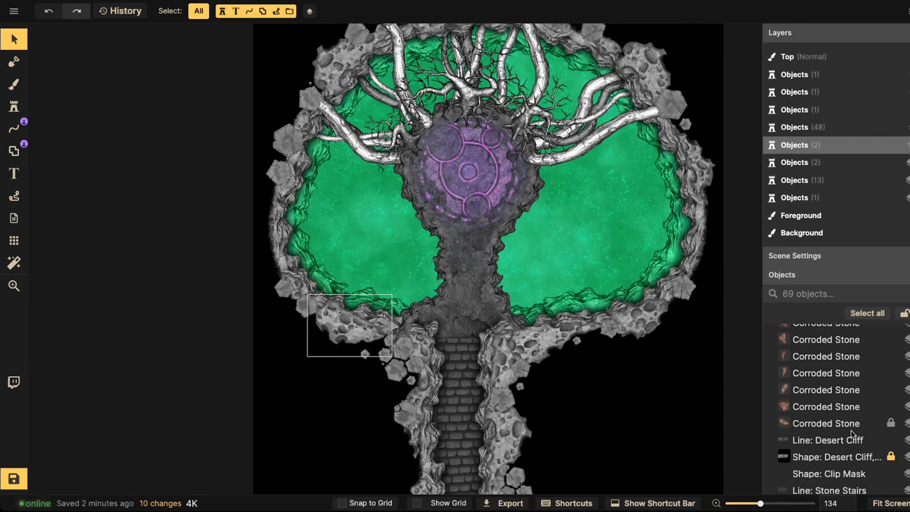
click(854, 344)
scroll(854, 345, up, 1)
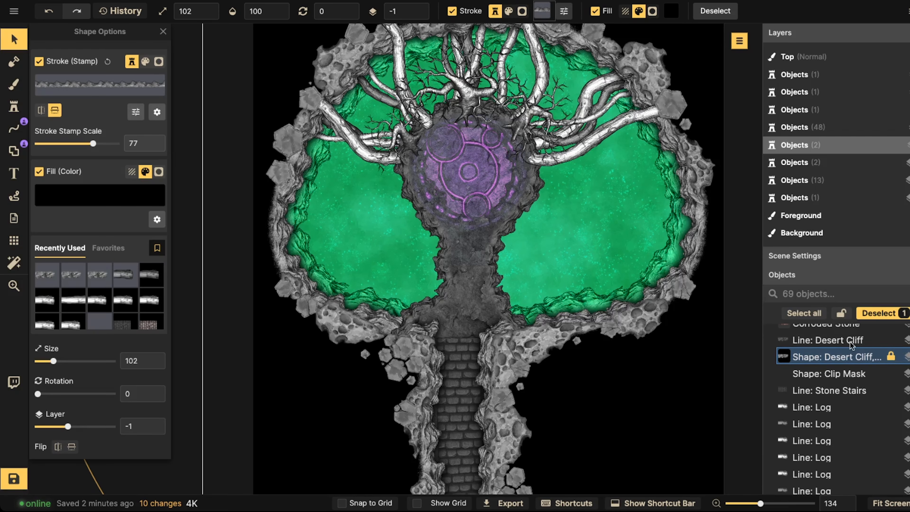
click(814, 343)
scroll(645, 321, down, 3)
key(Escape)
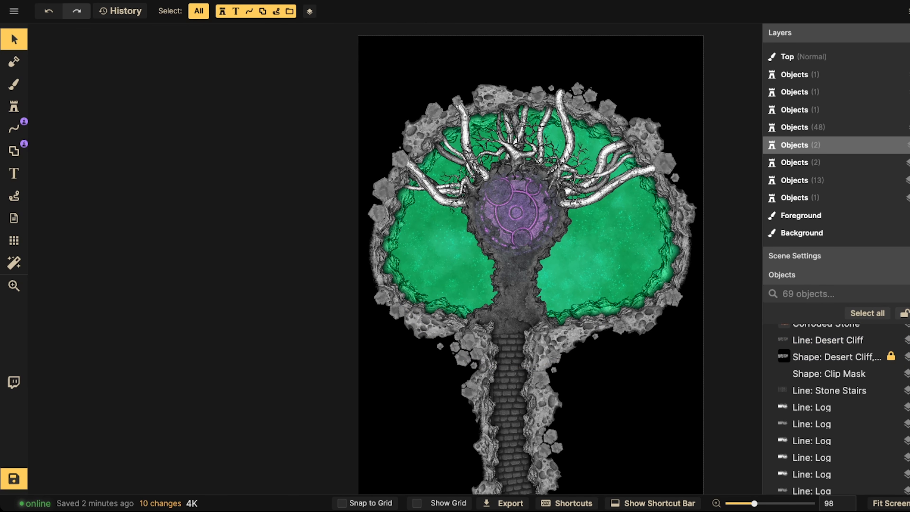
click(834, 356)
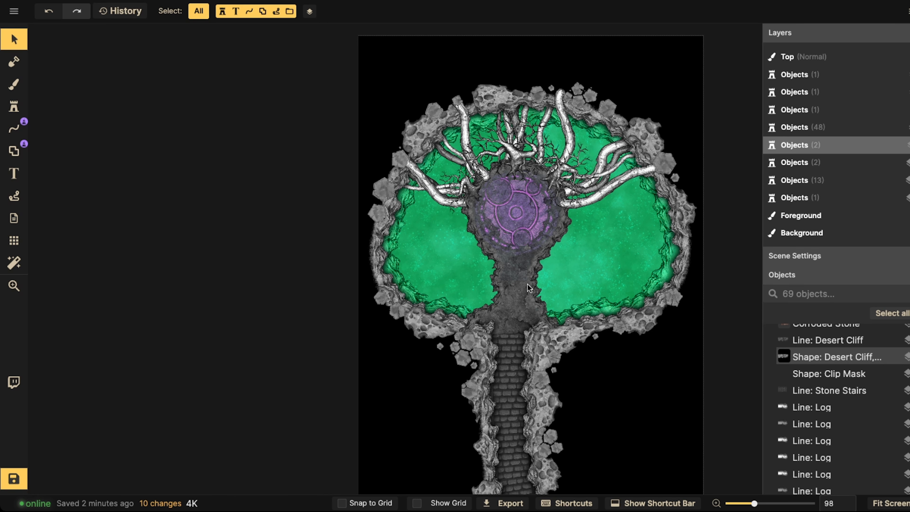
click(442, 248)
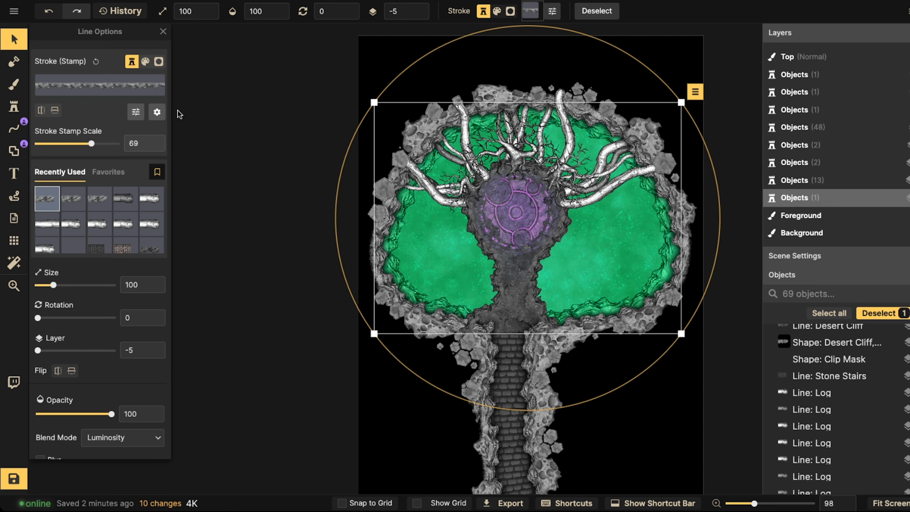
Step: Set the stroke stamp scale of the inner rock line around the green pool to 86
click(141, 115)
click(209, 161)
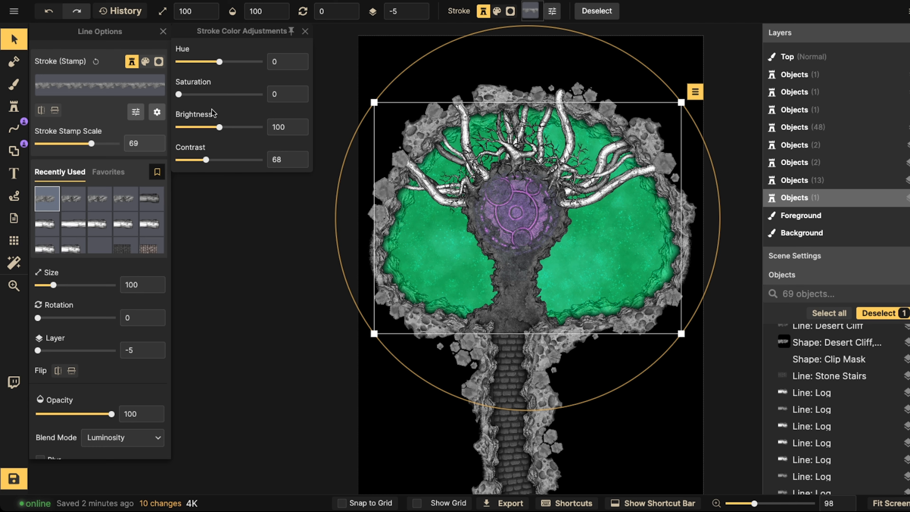
click(96, 144)
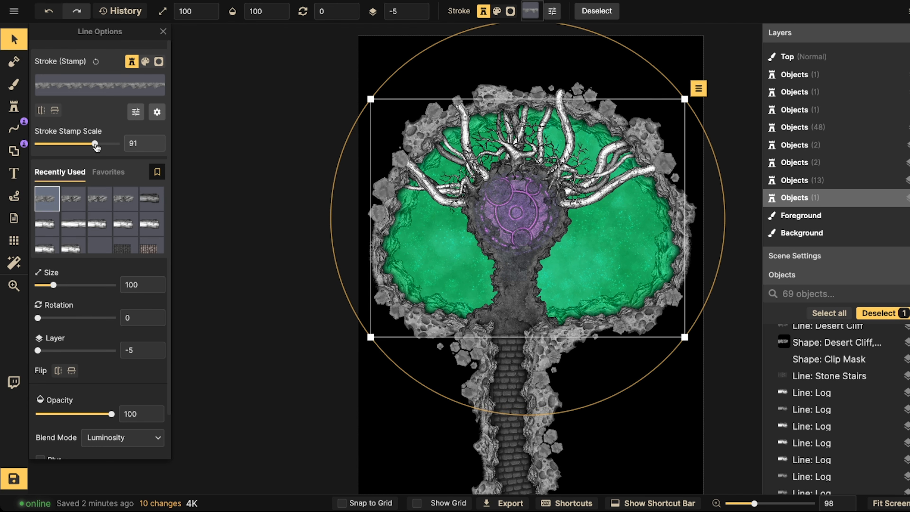
drag(96, 146, 96, 147)
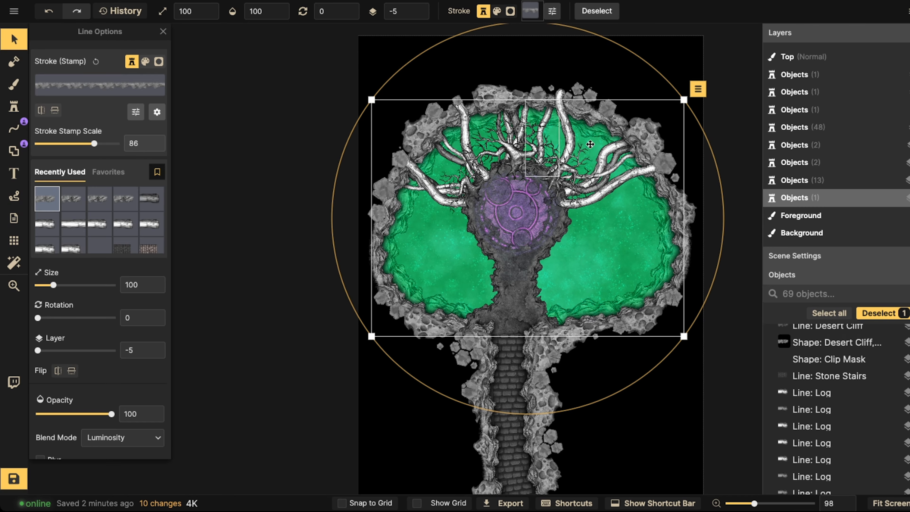
scroll(538, 238, down, 3)
key(space)
drag(534, 236, 478, 233)
scroll(425, 206, up, 2)
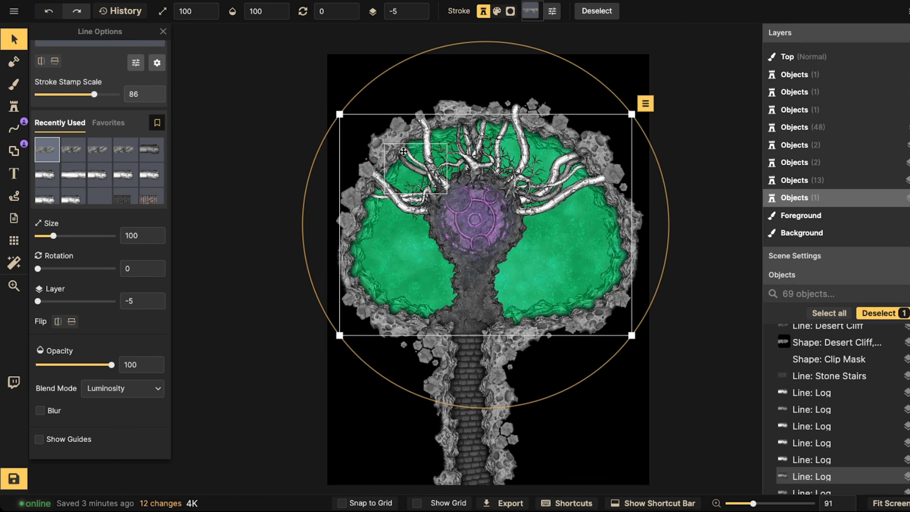
scroll(411, 175, down, 1)
scroll(412, 174, down, 1)
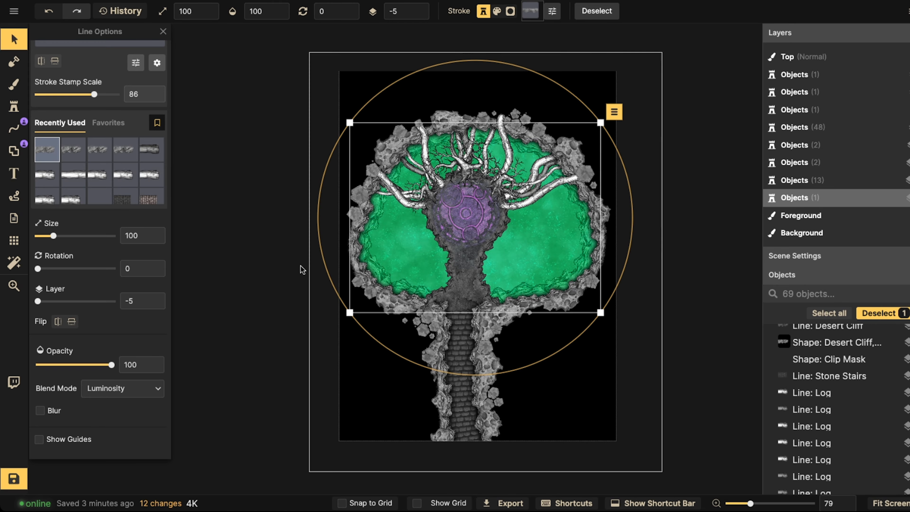
scroll(331, 187, up, 2)
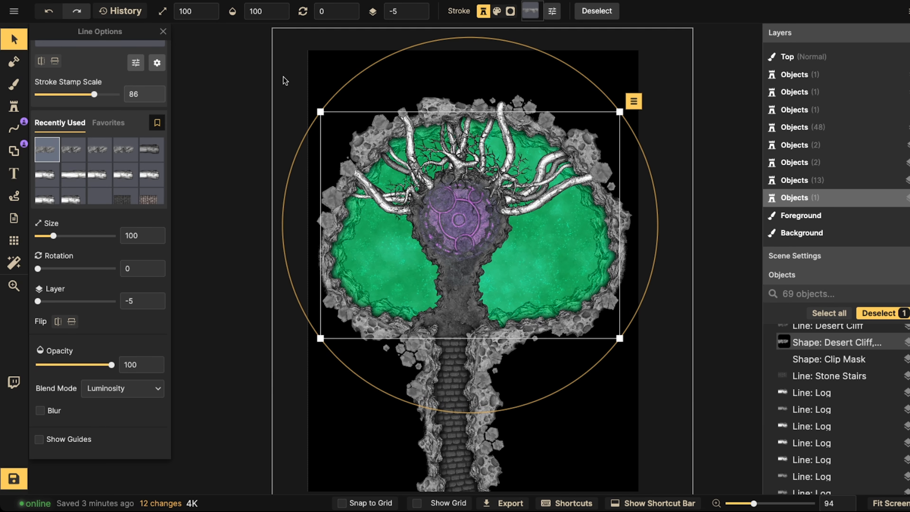
scroll(273, 62, down, 1)
Step: Select every object on the map and lock them all
click(226, 57)
drag(219, 49, 731, 494)
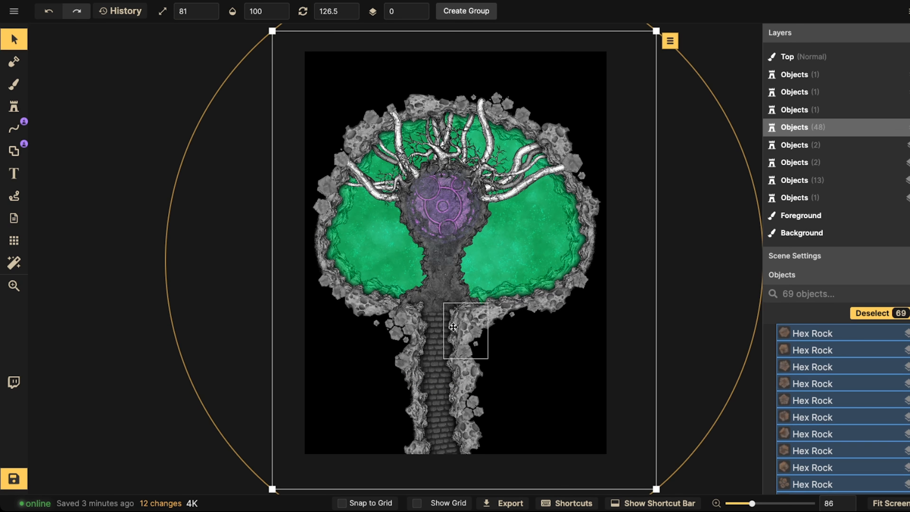
key(l)
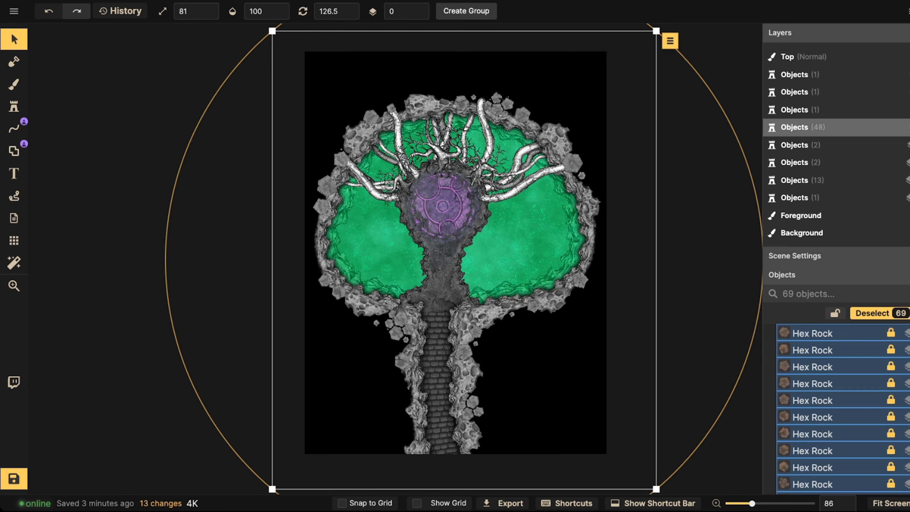
scroll(329, 148, up, 2)
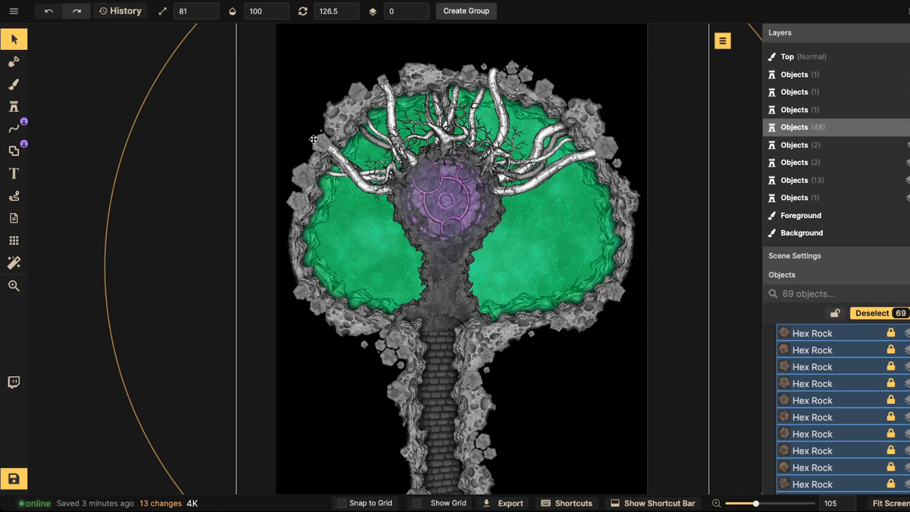
scroll(457, 178, up, 5)
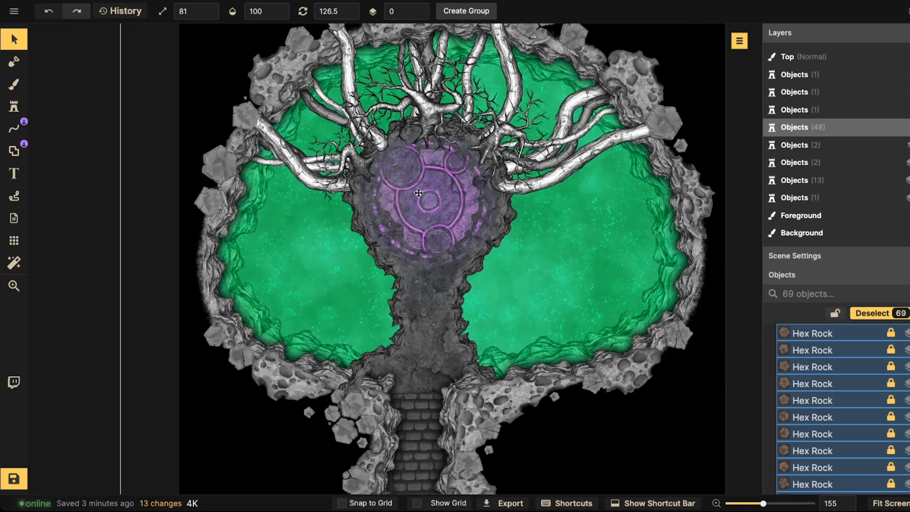
scroll(420, 184, down, 3)
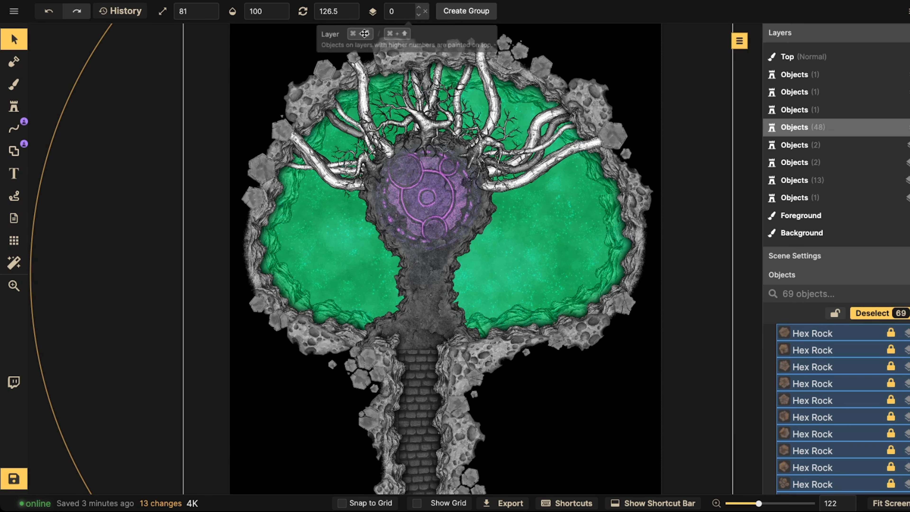
Step: Search the Fantasy Battlemaps stamps for FEY and choose the purple-and-blue Strange Mushroom stamp
click(60, 171)
click(14, 151)
click(14, 106)
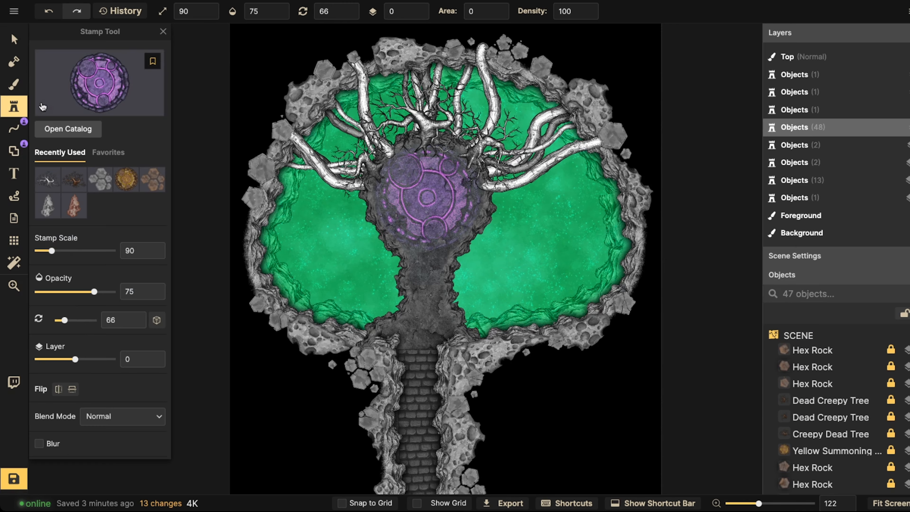
click(118, 82)
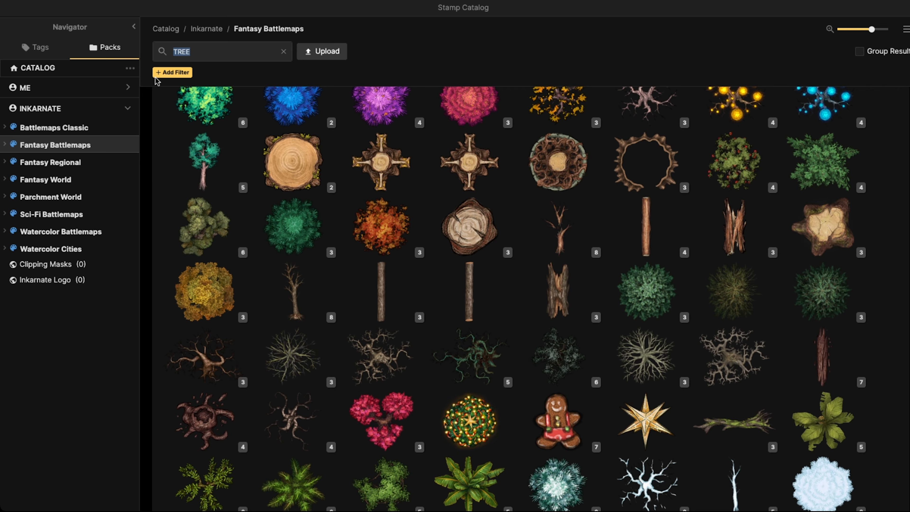
text(FEY)
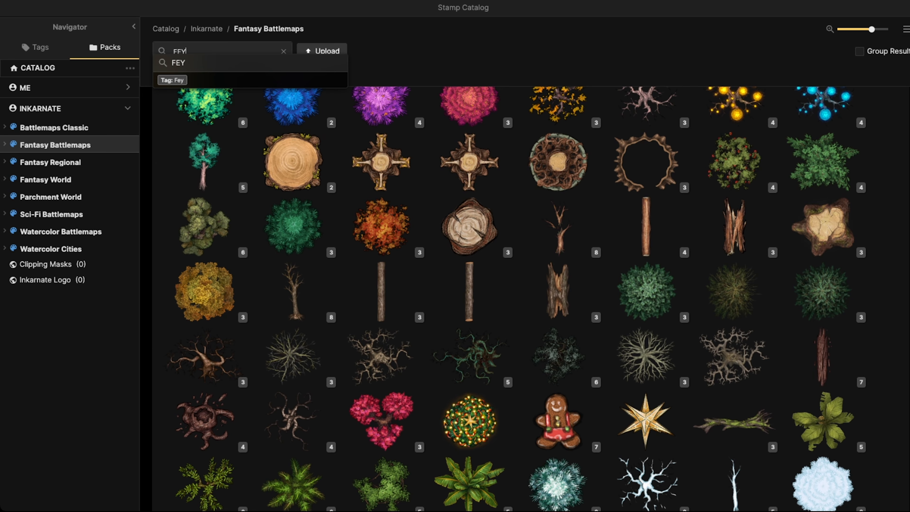
click(157, 64)
scroll(551, 290, down, 3)
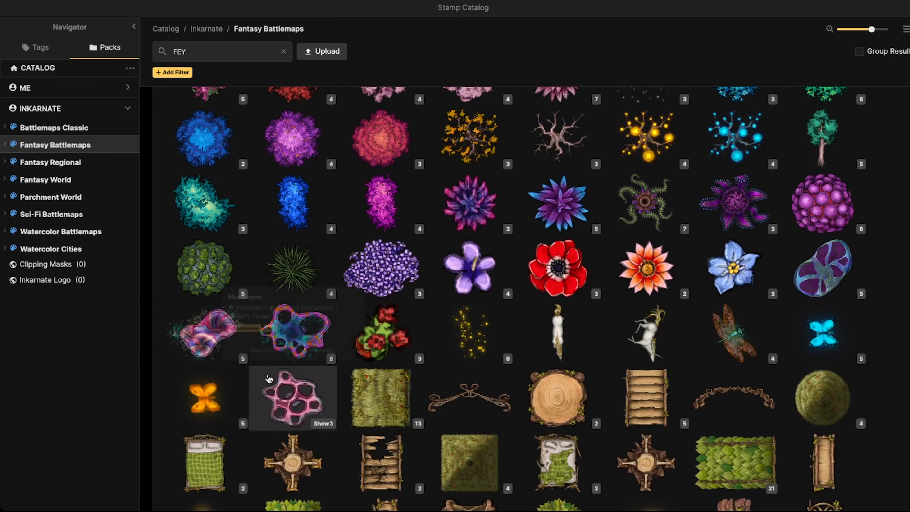
mouse_move(211, 330)
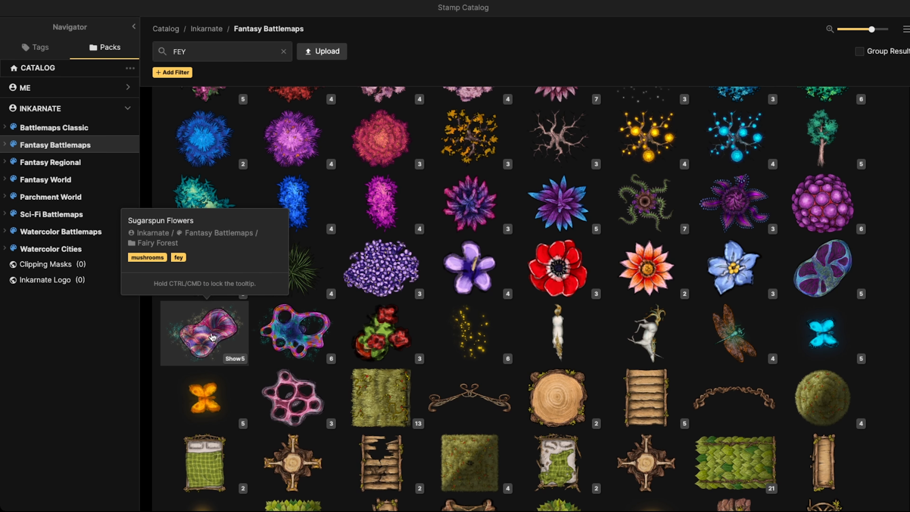
mouse_move(288, 336)
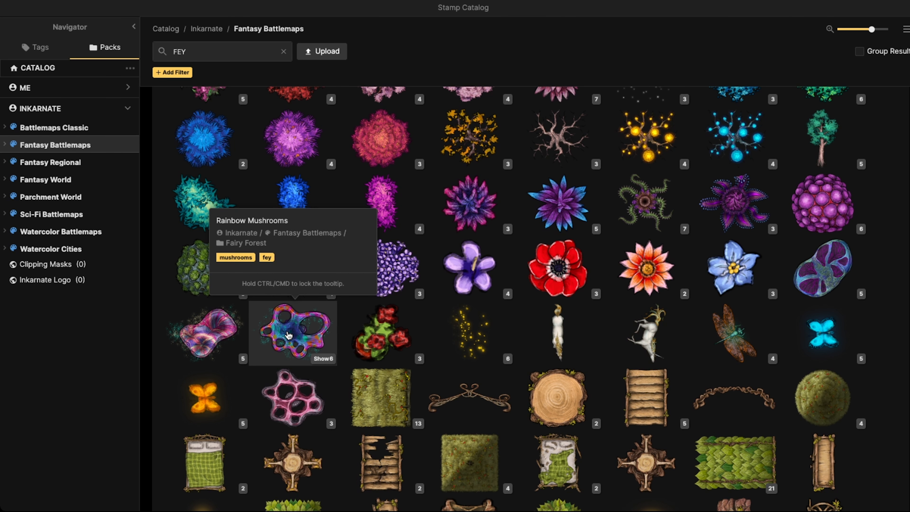
mouse_move(835, 256)
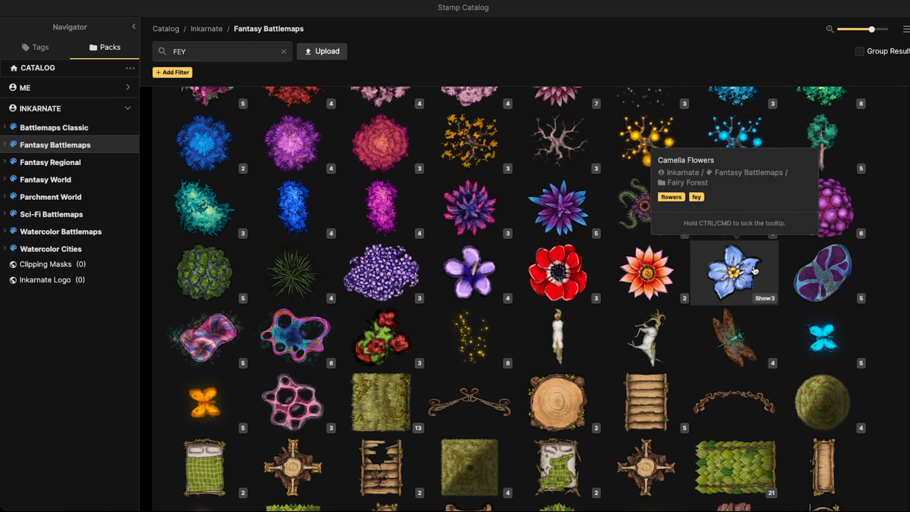
click(821, 272)
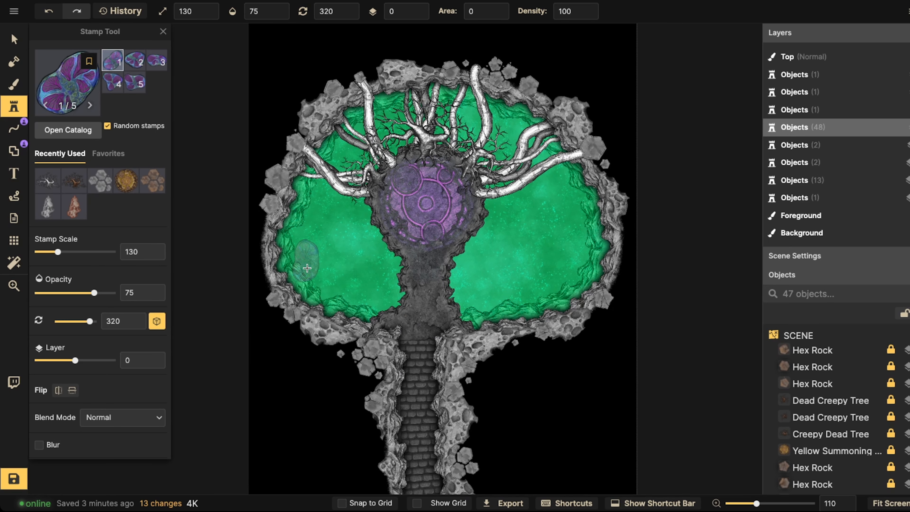
Step: Set the mushroom stamp to opacity 100 and layer 2, and place one on the lower-left cave rim beside the pool
scroll(306, 268, up, 4)
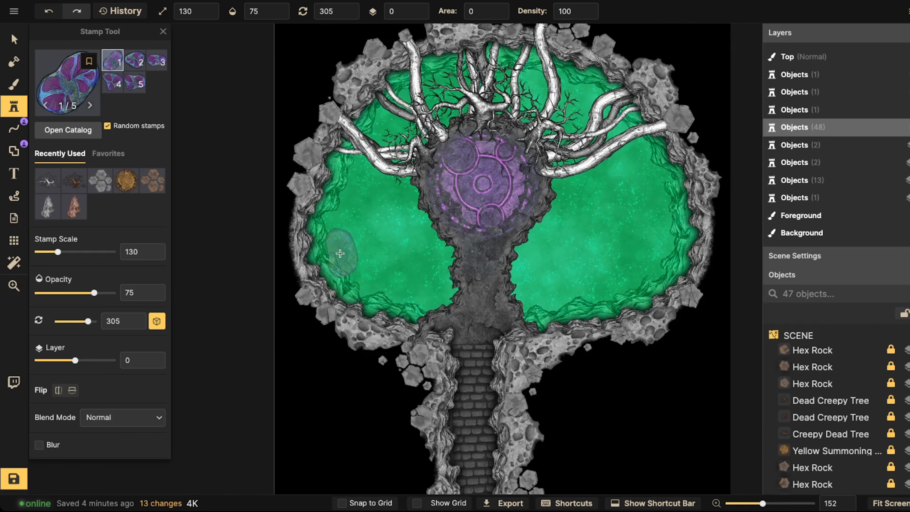
scroll(340, 253, down, 4)
scroll(278, 15, up, 5)
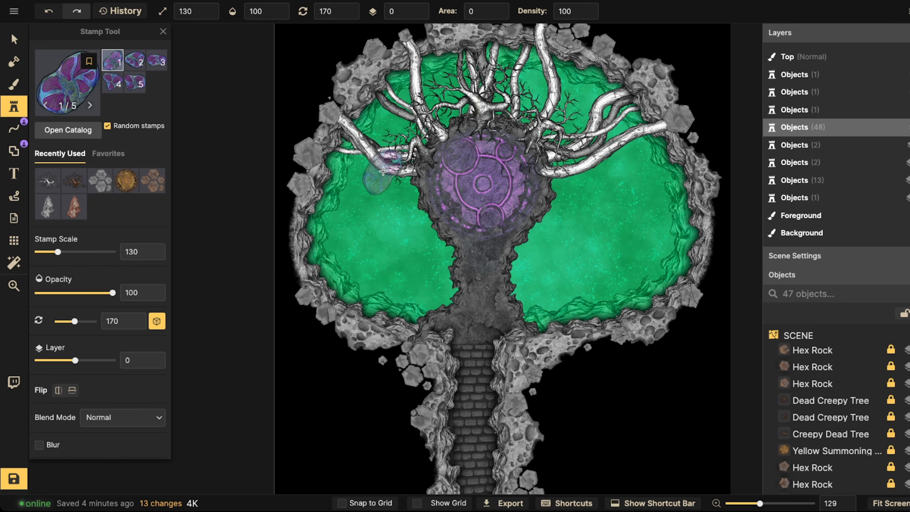
scroll(436, 172, down, 3)
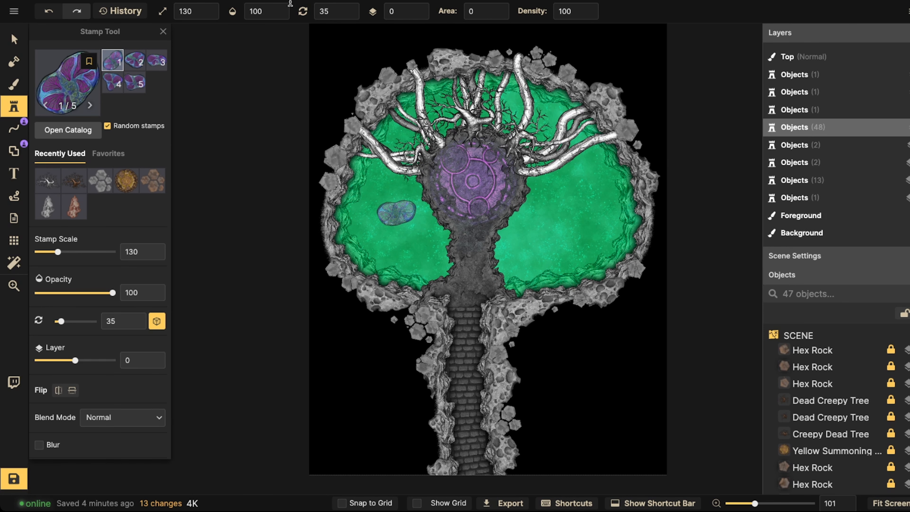
scroll(464, 162, up, 5)
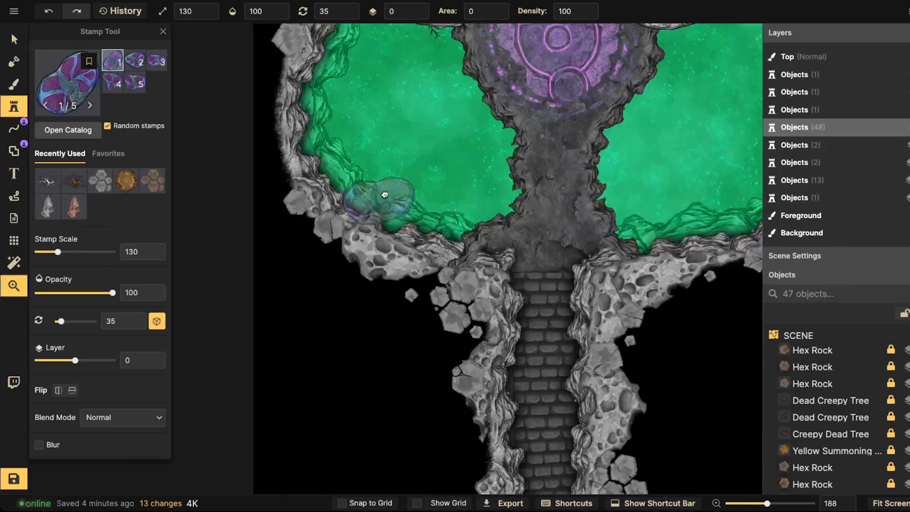
drag(385, 194, 413, 134)
scroll(412, 133, up, 1)
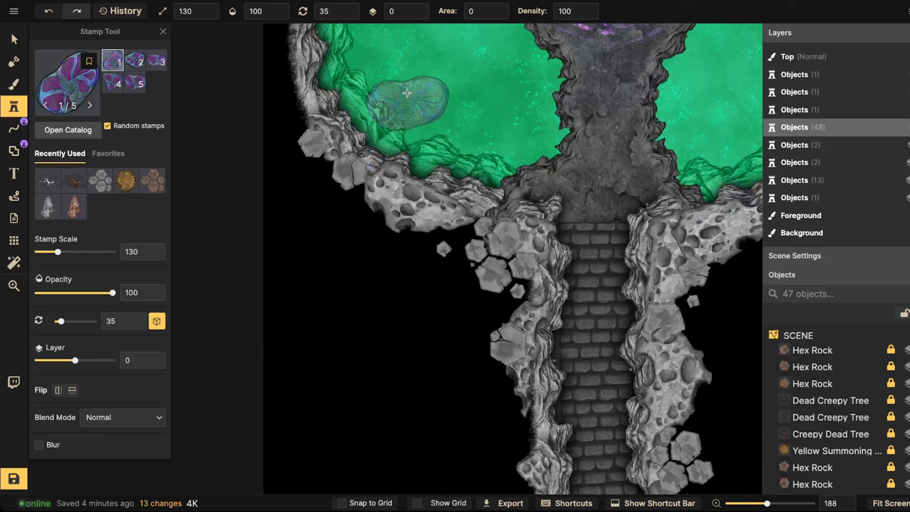
click(422, 7)
click(423, 7)
scroll(422, 162, up, 4)
click(396, 165)
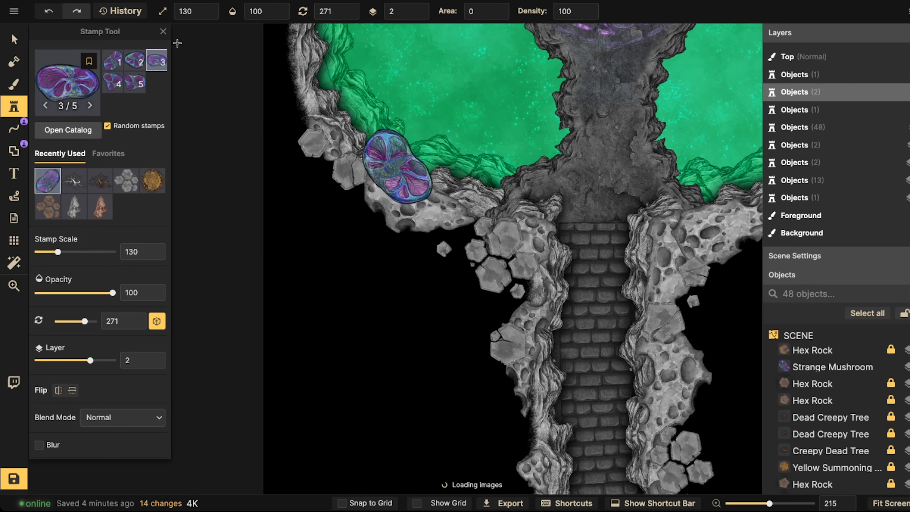
Step: Adjust the placed mushroom on the lower-left rim to scale 120 and rotation 80
click(12, 39)
click(395, 176)
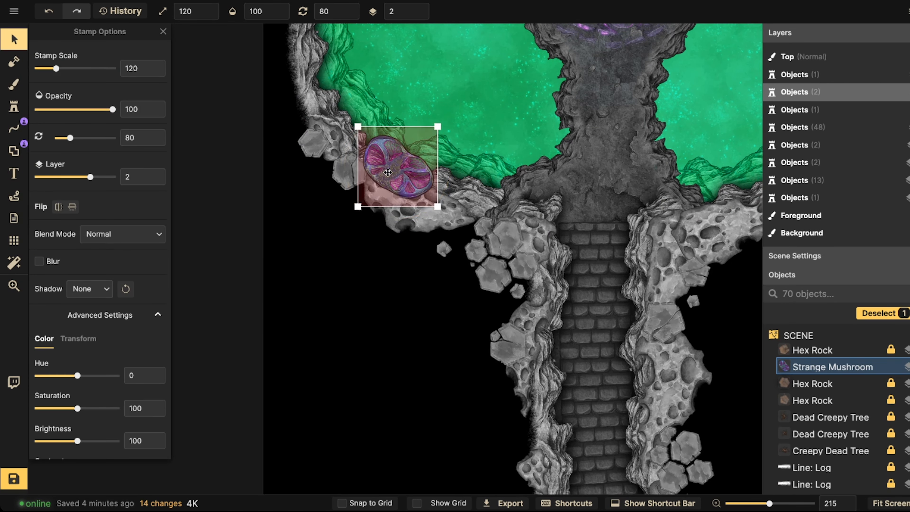
scroll(394, 175, down, 2)
scroll(397, 264, down, 3)
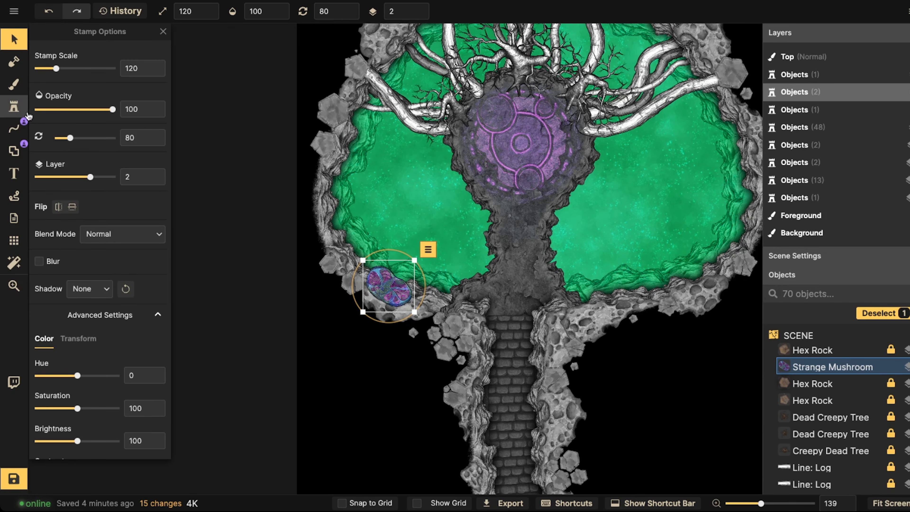
Step: Place two more Strange Mushroom stamps at scale 120 along the left and upper-left cave rim, using different variants
click(14, 106)
key(Left)
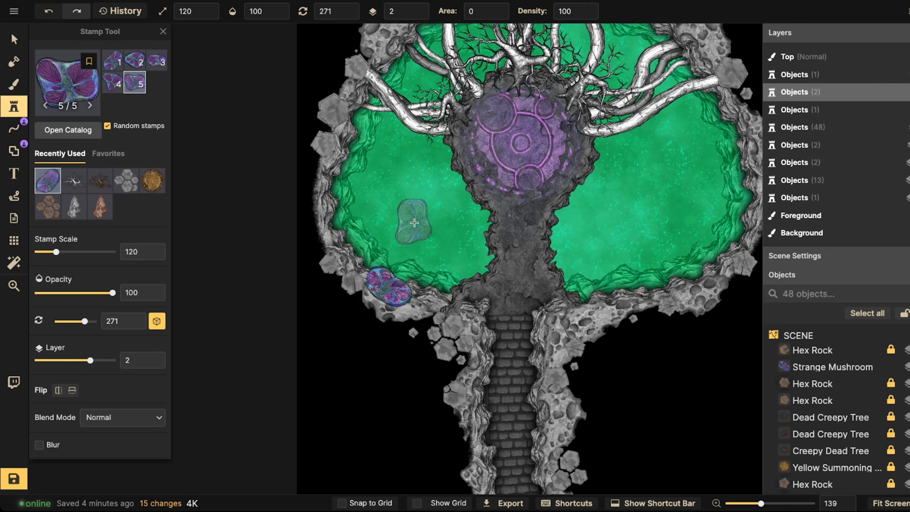
click(347, 122)
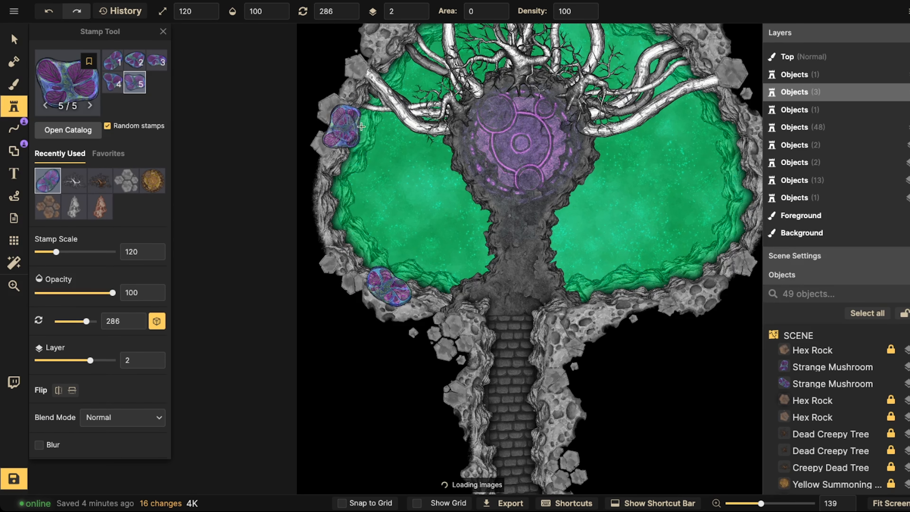
scroll(429, 173, up, 3)
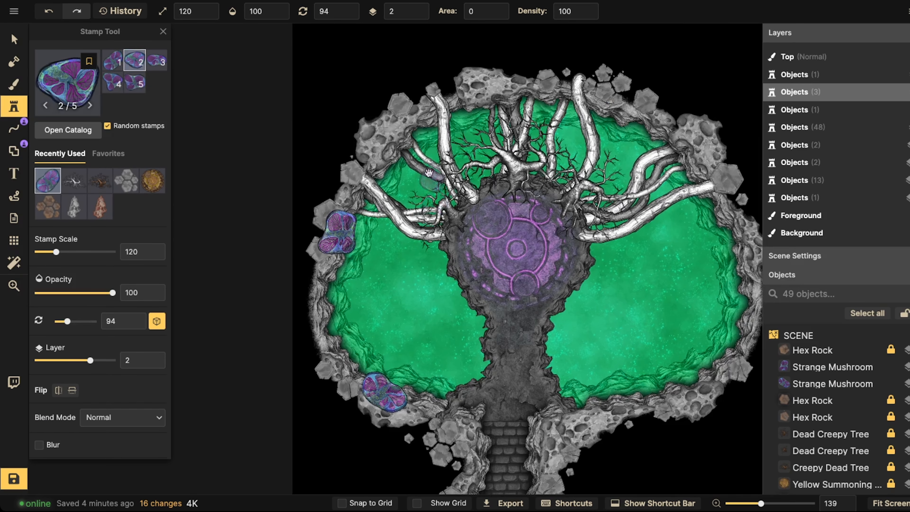
click(382, 161)
scroll(326, 136, down, 3)
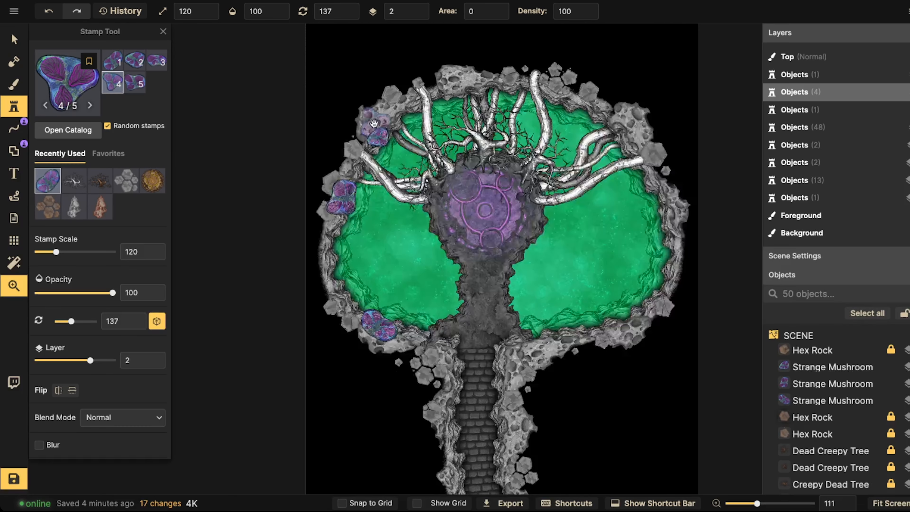
Step: Place three Strange Mushroom stamps at scale 120 along the upper cave rim between the pale logs
scroll(377, 145, up, 3)
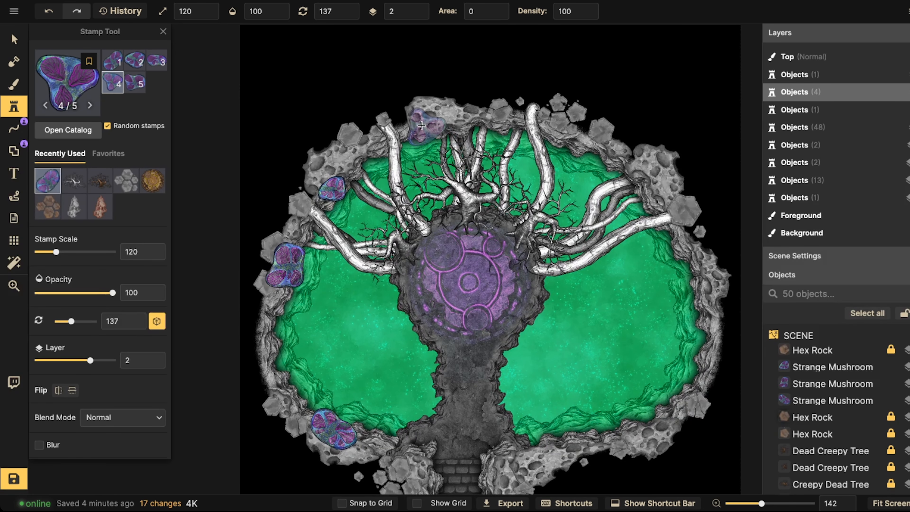
click(421, 125)
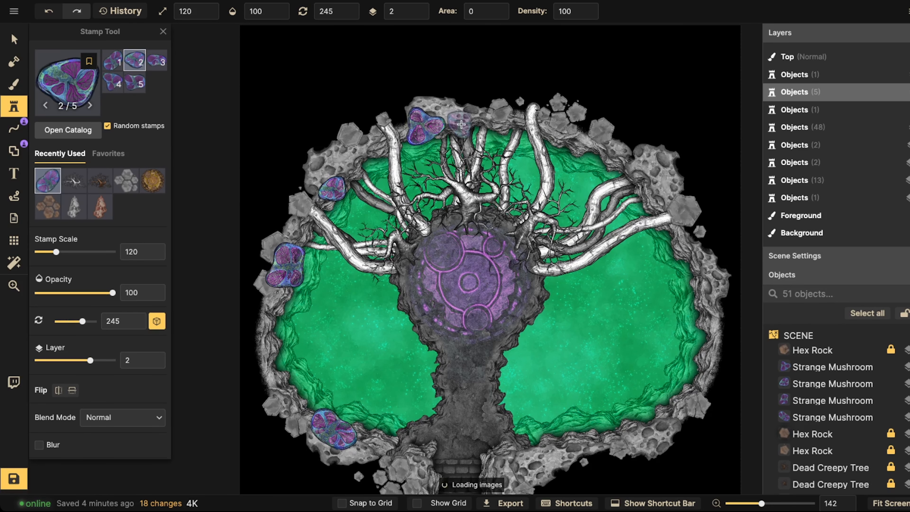
click(460, 126)
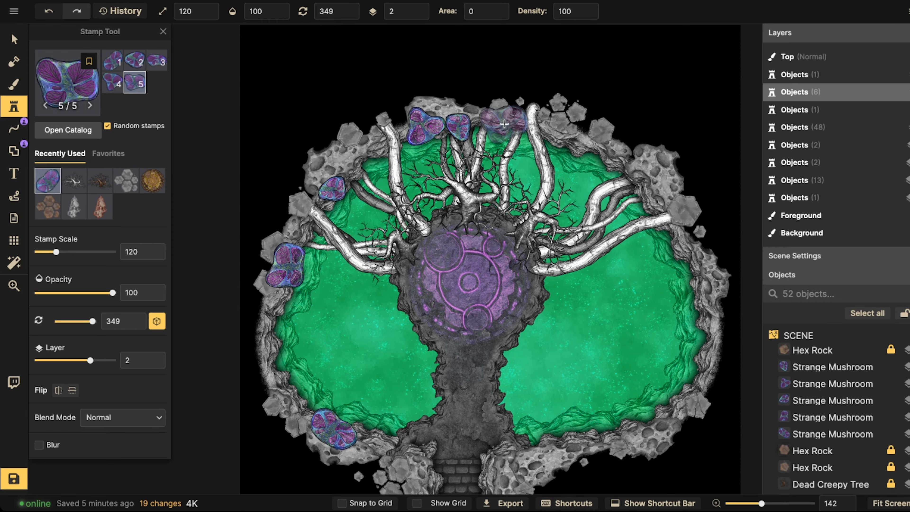
click(503, 120)
scroll(629, 158, down, 3)
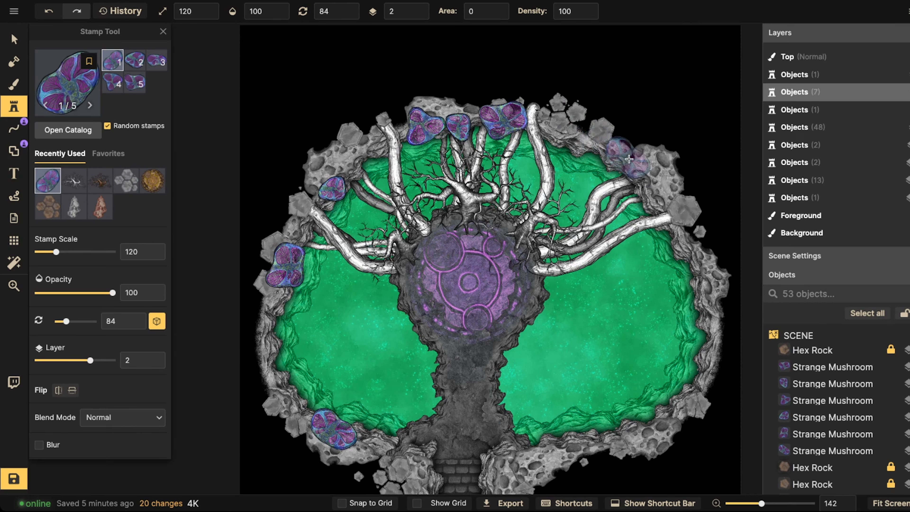
Step: Place four more Strange Mushroom stamps at scale 120 along the right and lower-right cave rim
click(632, 176)
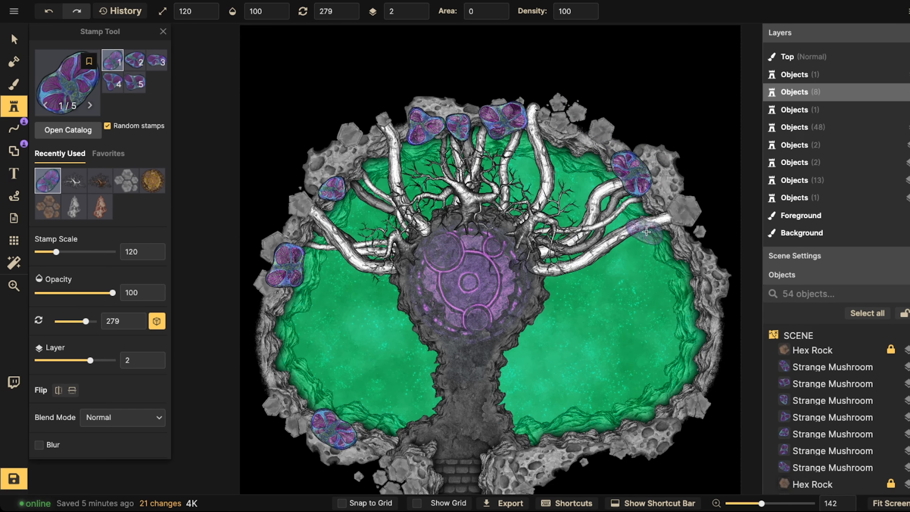
click(662, 218)
scroll(580, 233, down, 2)
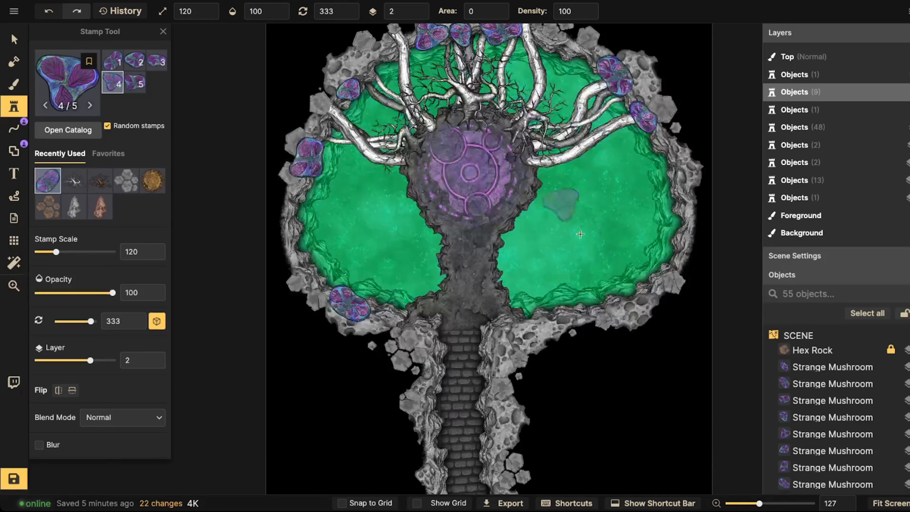
click(632, 303)
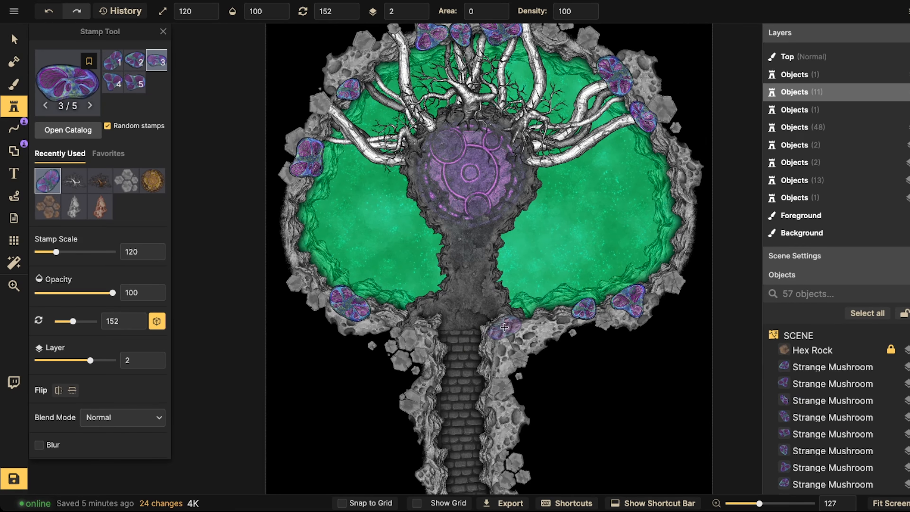
scroll(508, 322, down, 2)
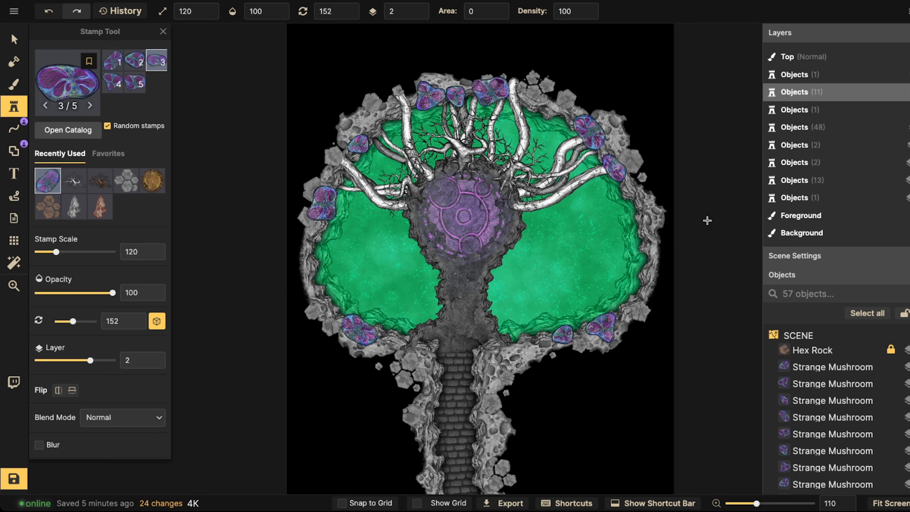
Step: Select all ten Strange Mushroom stamps around the cave rim and delete them
key(v)
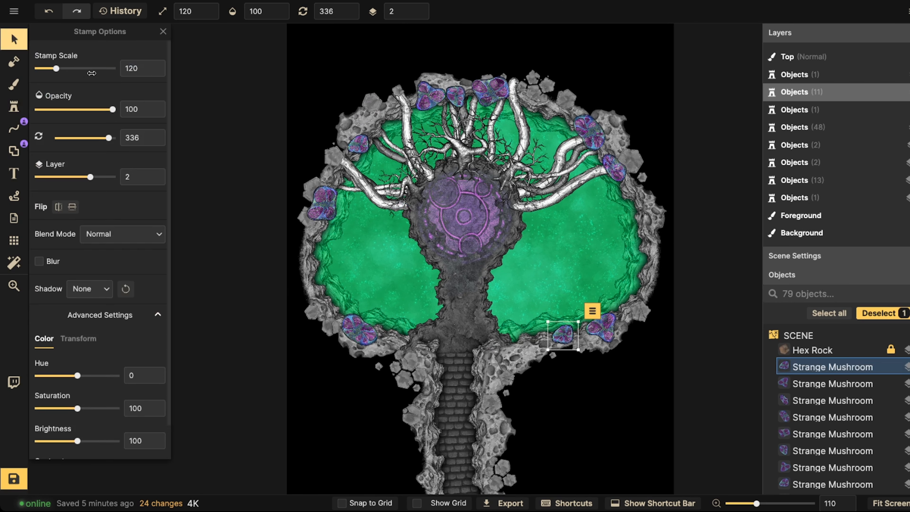
scroll(318, 212, up, 2)
click(328, 207)
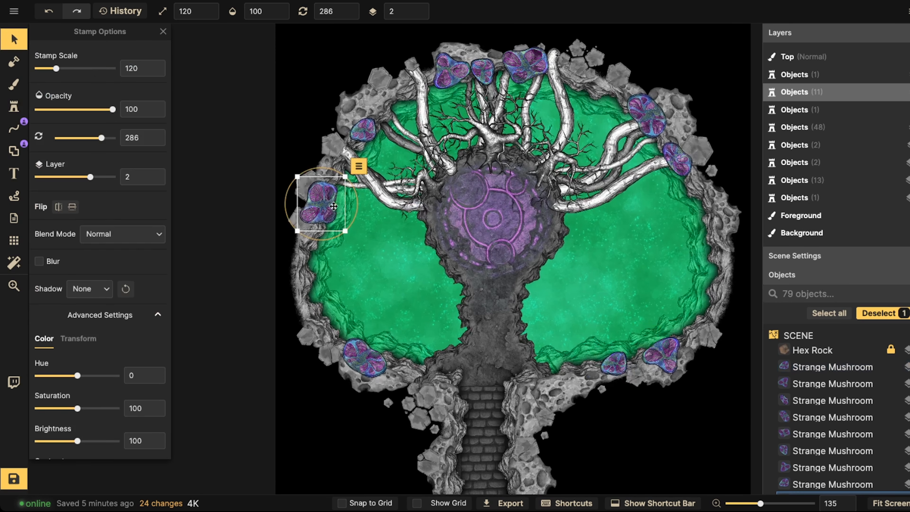
click(358, 168)
mouse_move(387, 182)
click(519, 233)
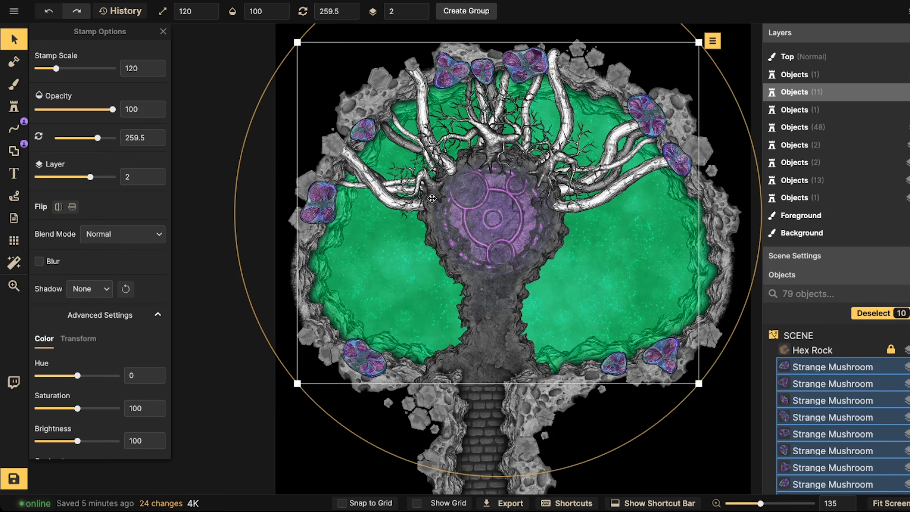
key(Delete)
scroll(392, 197, down, 3)
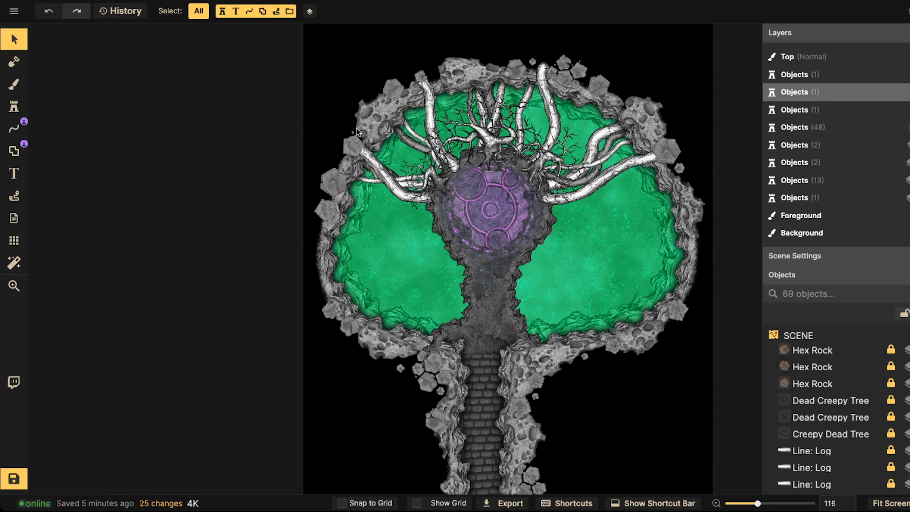
Step: Choose the Rock Spike stamp from the Arid Worlds set of the Sci-Fi Battlemaps pack, clearing the FEY search
click(14, 150)
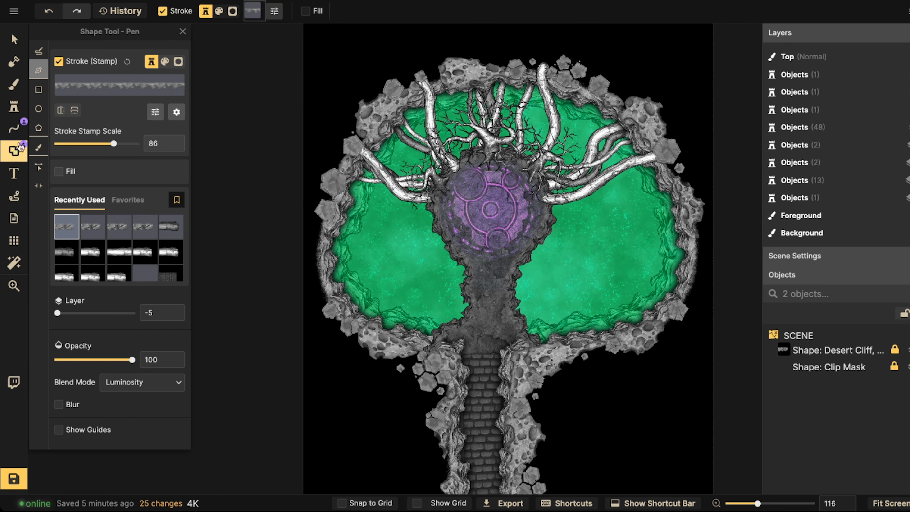
click(21, 114)
click(75, 99)
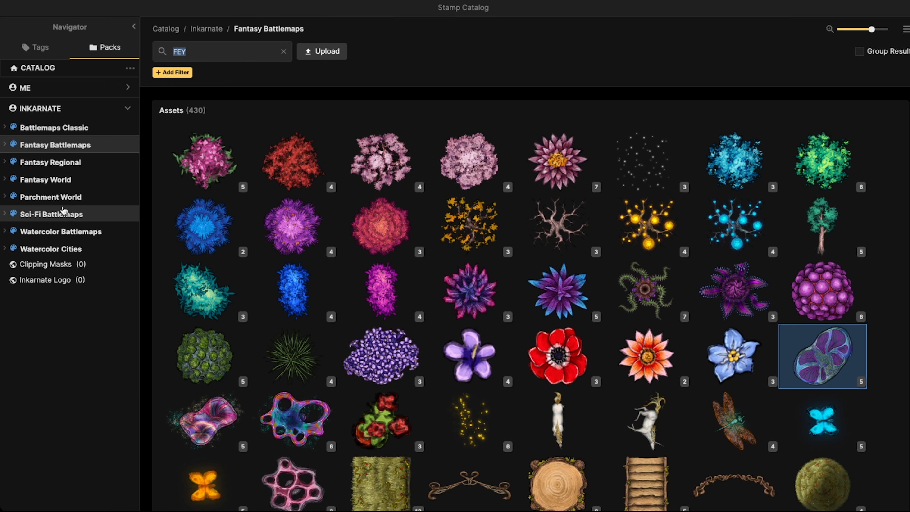
click(67, 214)
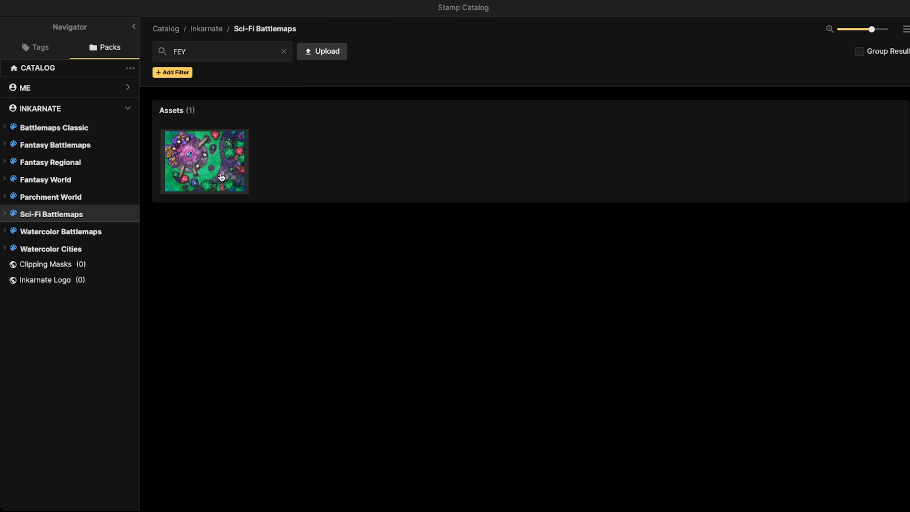
click(283, 51)
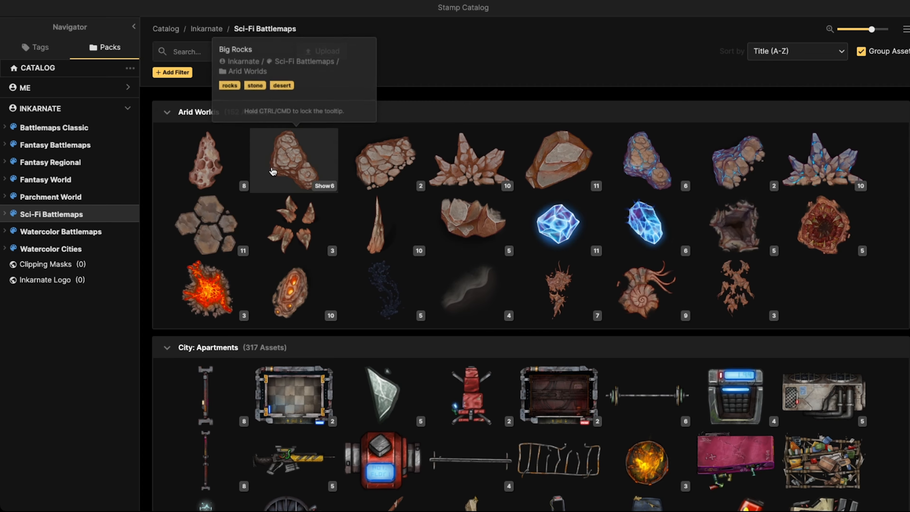
click(378, 224)
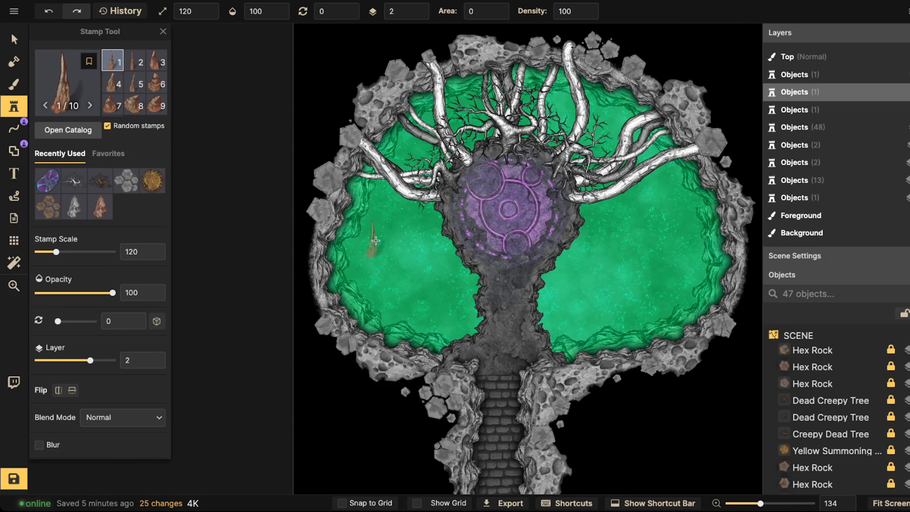
Step: Place a Rock Spike at scale 220 and rotation 30 on the lower-left cave rim and select it
scroll(378, 283, up, 2)
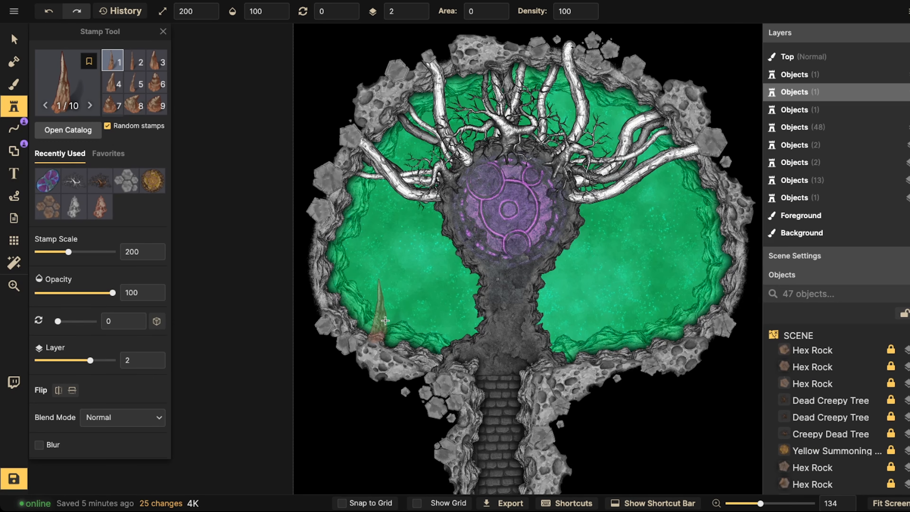
click(408, 337)
key(v)
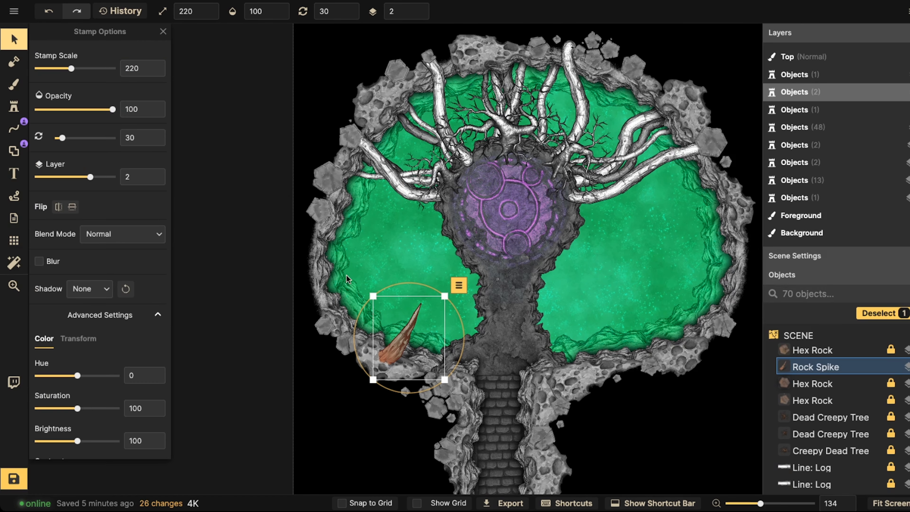
Step: Try saturation 0, brightness 120 and rotation 19.5 on the rock spike, and undo these changes
click(28, 410)
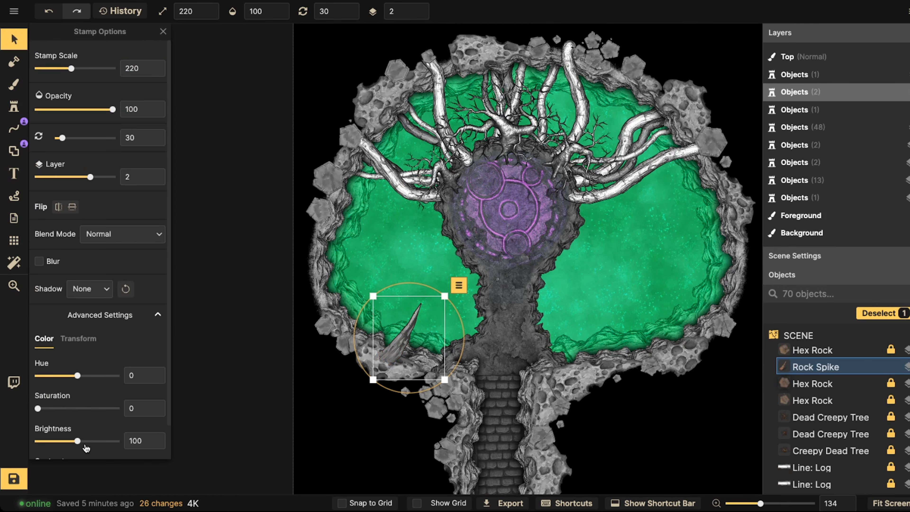
drag(398, 392, 409, 393)
click(13, 106)
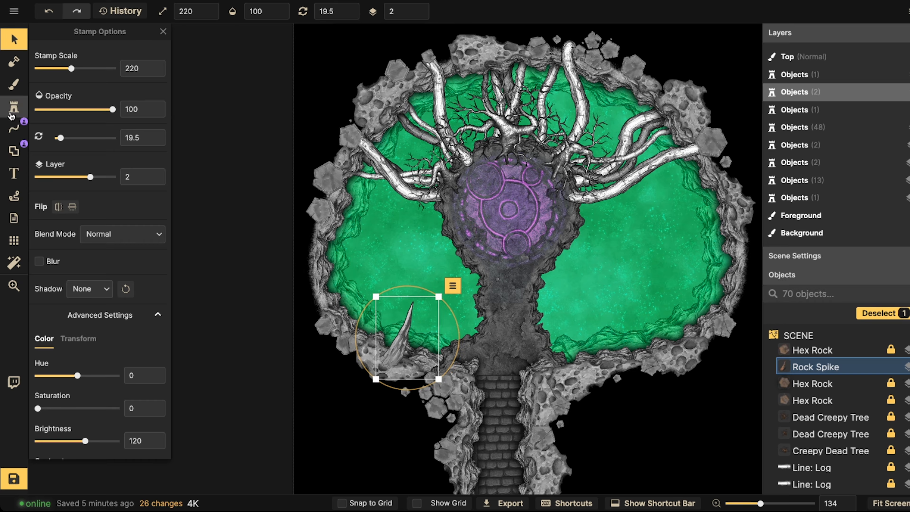
click(360, 326)
key(ctrl+z)
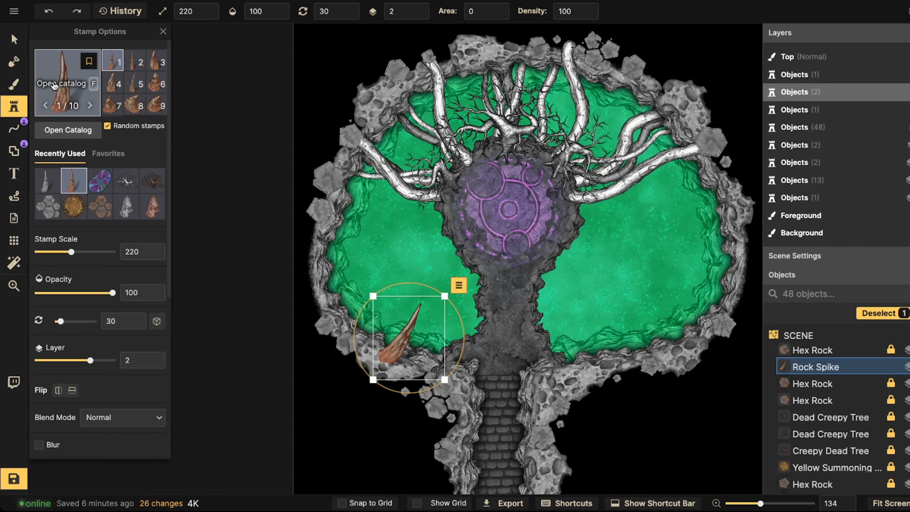
click(55, 84)
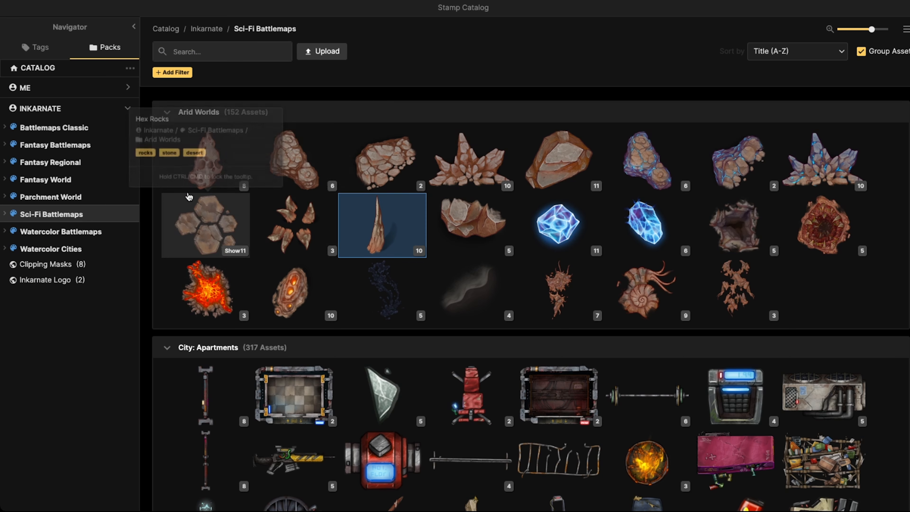
key(Escape)
Step: Set the rock spike's saturation to 0 and brightness to 107, and move it to the lower-right rim at rotation 330
click(13, 39)
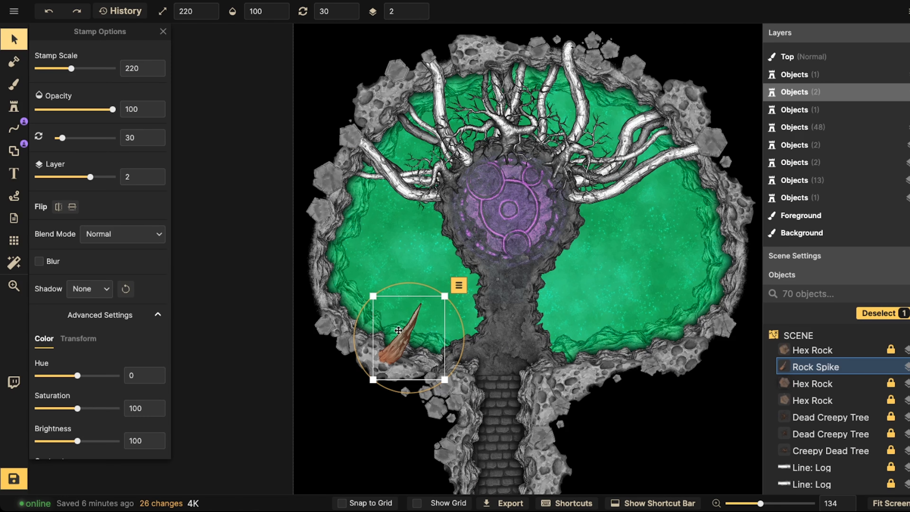
drag(77, 409, 35, 408)
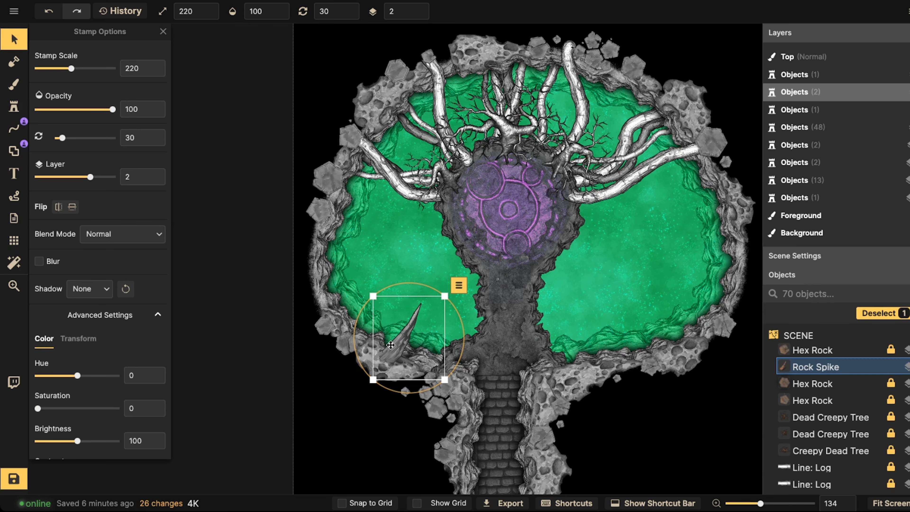
drag(390, 345, 641, 329)
scroll(638, 330, down, 1)
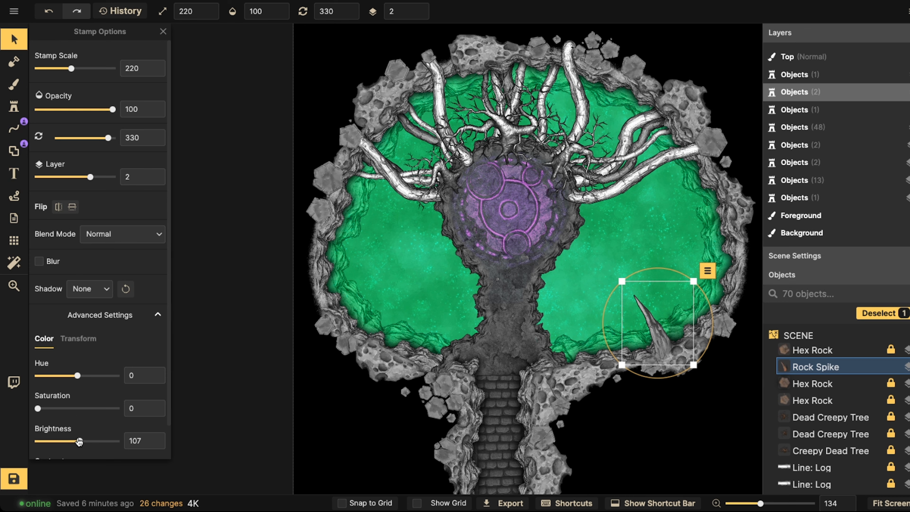
drag(630, 333, 630, 335)
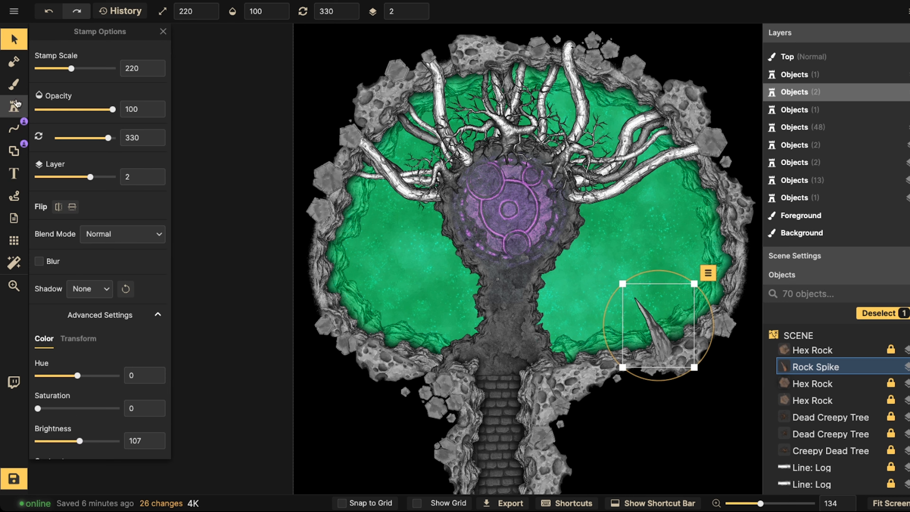
Step: Choose the Sharp Rock stamp from the Arid Worlds set and place one at scale 110, rotation 49 on the lower-left rim
click(13, 107)
click(77, 88)
click(469, 161)
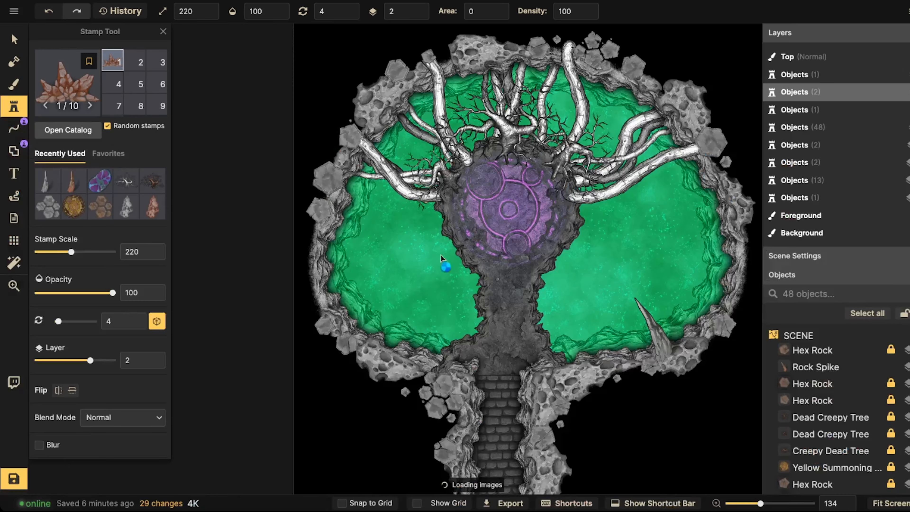
scroll(377, 282, up, 9)
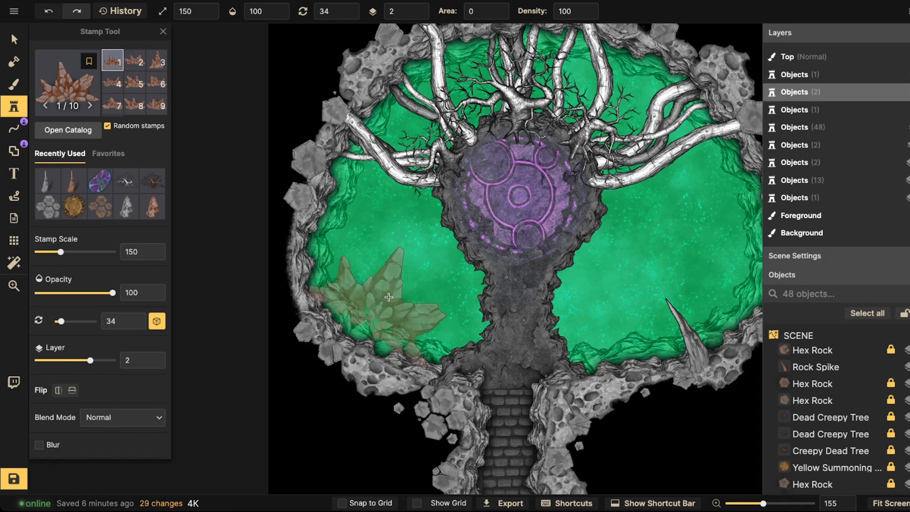
scroll(362, 301, down, 4)
click(361, 317)
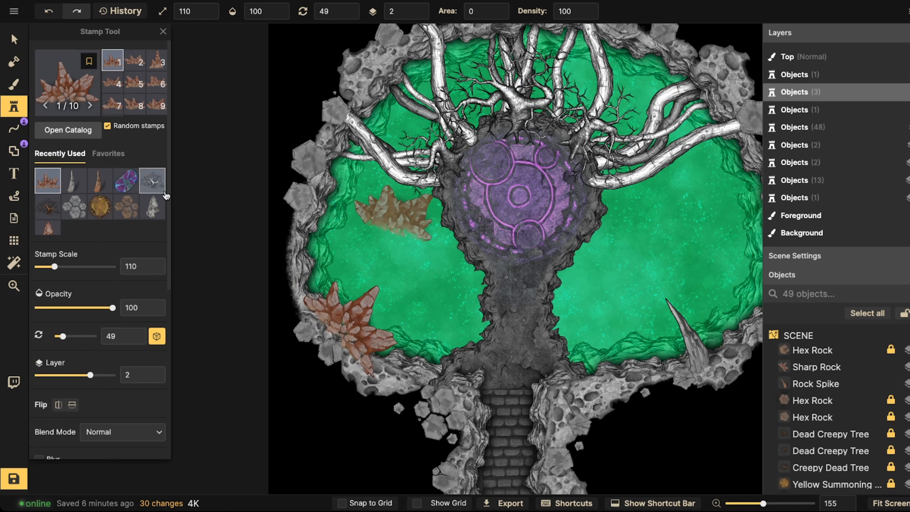
Step: Set the sharp rock's saturation to 0, raise its brightness slightly, and nudge it down onto the lower-left rim
click(14, 40)
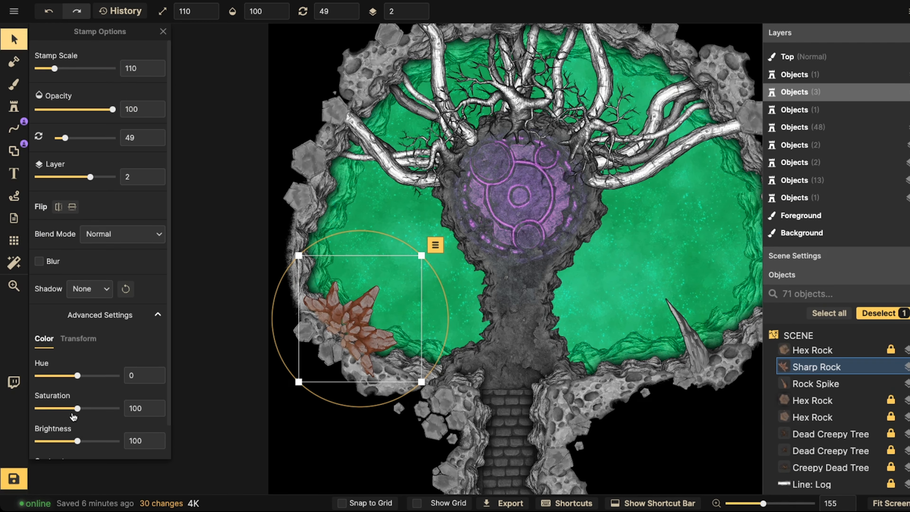
drag(73, 412, 35, 409)
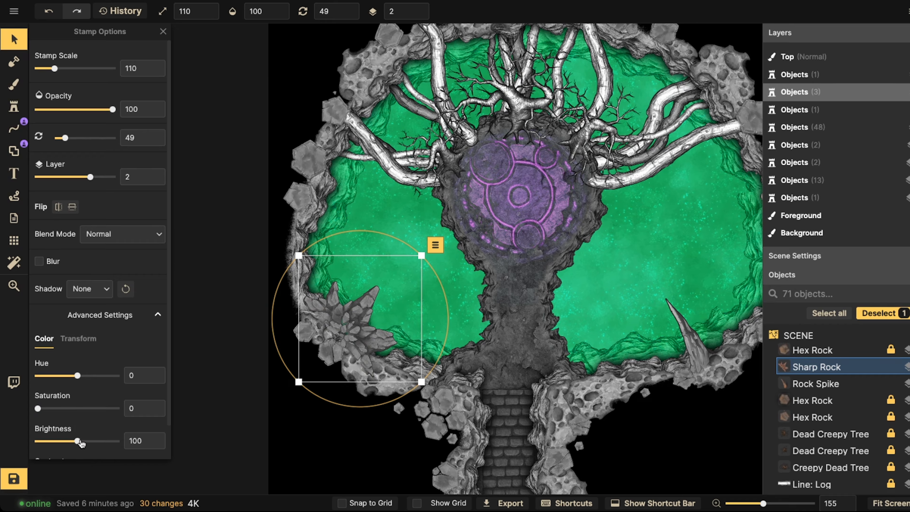
drag(81, 443, 84, 442)
drag(374, 334, 370, 344)
Step: Place two grey Sharp Rock stamps at scale 110, variant 10 on the left cave rim and variant 3 on the right rim
click(13, 106)
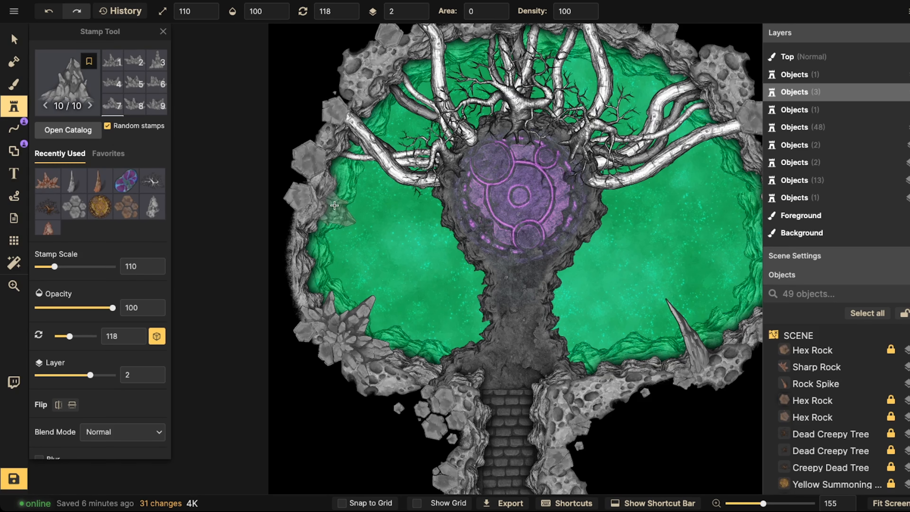
click(334, 204)
scroll(405, 269, right, 5)
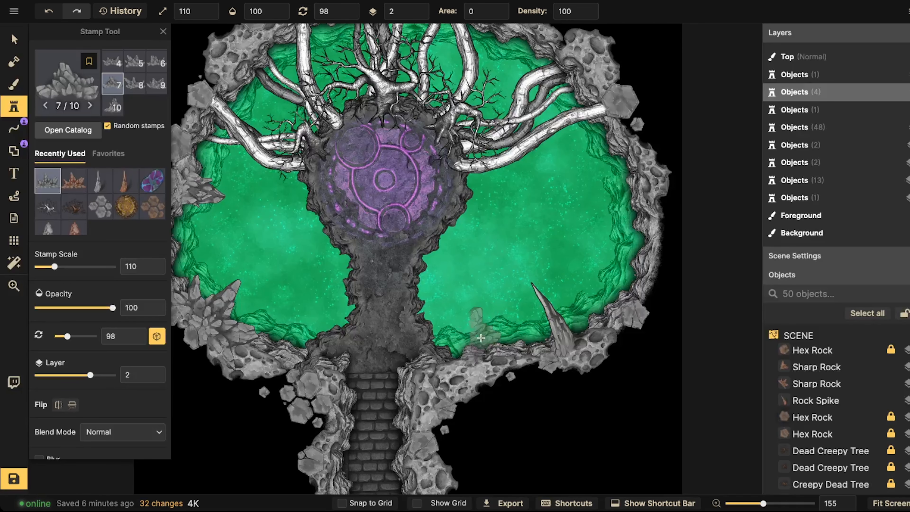
scroll(622, 209, down, 3)
key(Left)
key(Left)
key(Left)
key(Left)
key(Left)
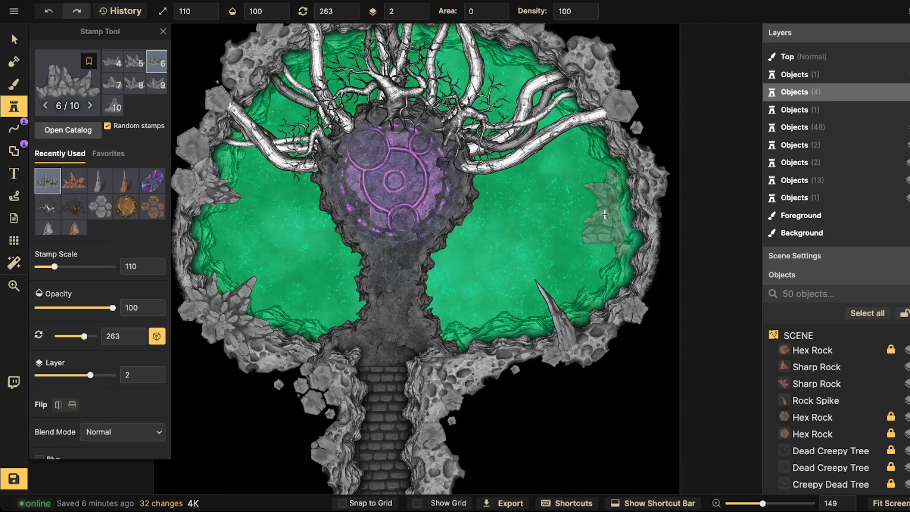
key(Right)
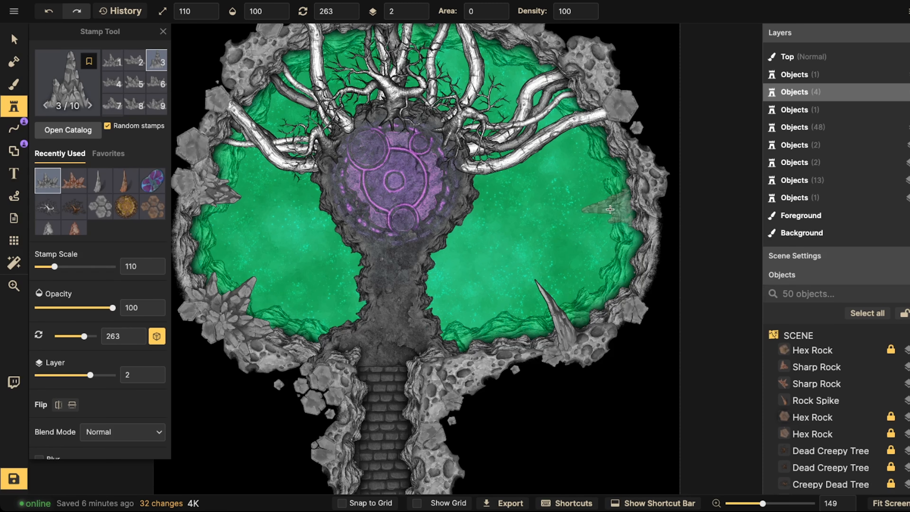
click(616, 197)
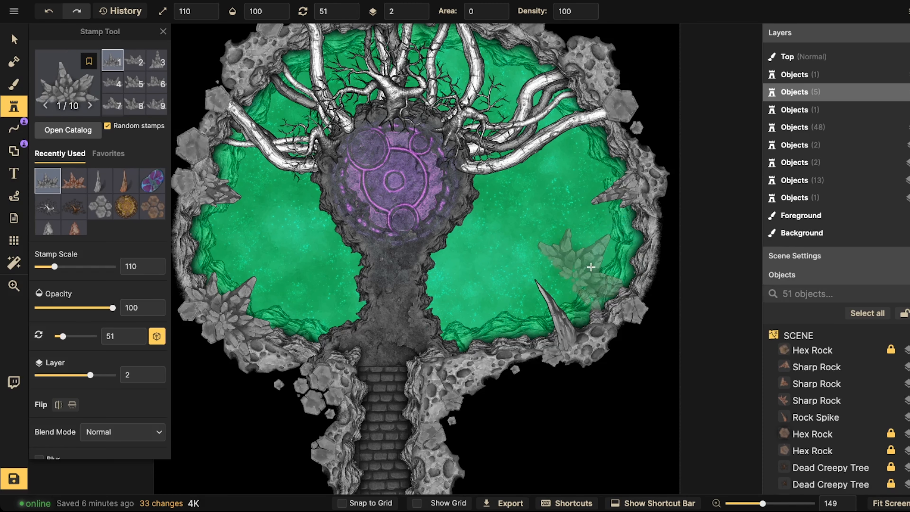
Step: Place two grey Sharp Rock stamps at scale 110 on the lower rim, one on each side of the walkway entrance
click(469, 328)
key(Left)
scroll(343, 334, down, 5)
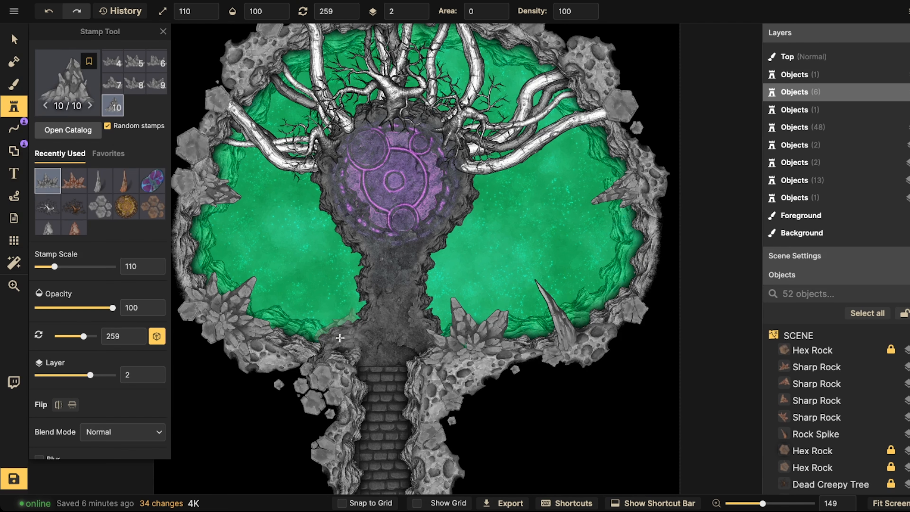
click(338, 337)
scroll(333, 276, down, 2)
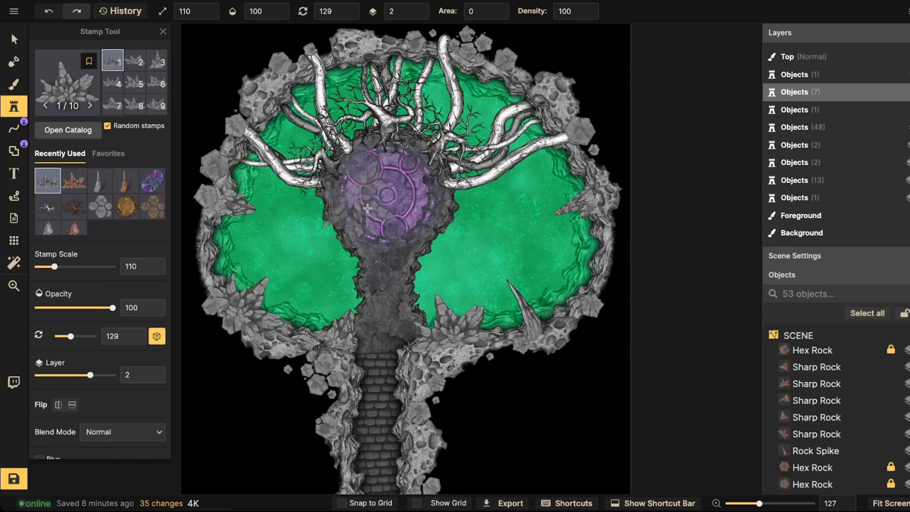
Step: Place three grey Sharp Rock stamps at scale 110 along the upper rim: variant 1 on the left, variant 6 at the top, variant 4 on the right
drag(355, 203, 408, 254)
scroll(403, 160, up, 2)
scroll(398, 158, up, 2)
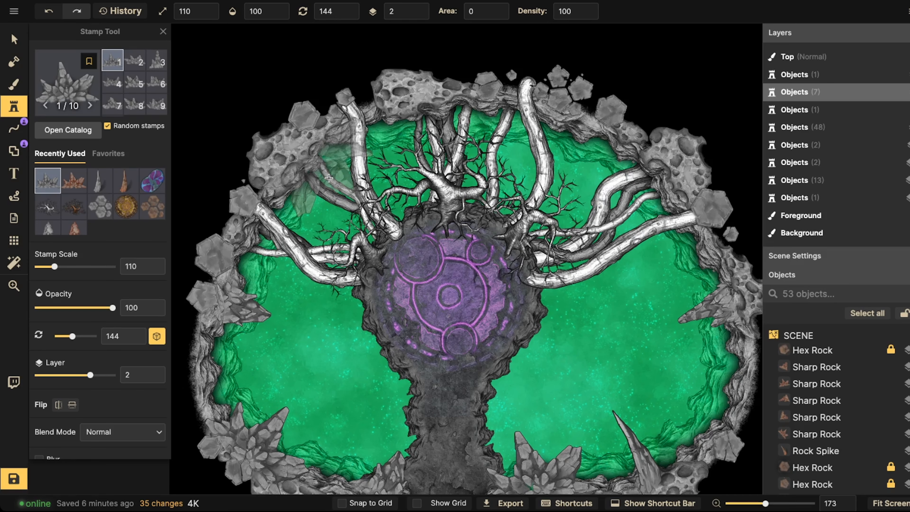
click(307, 162)
scroll(490, 126, up, 10)
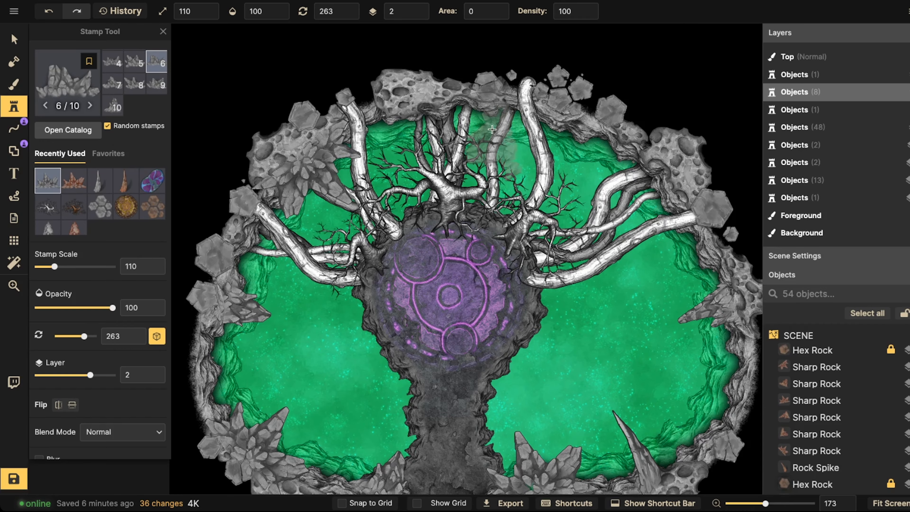
click(478, 114)
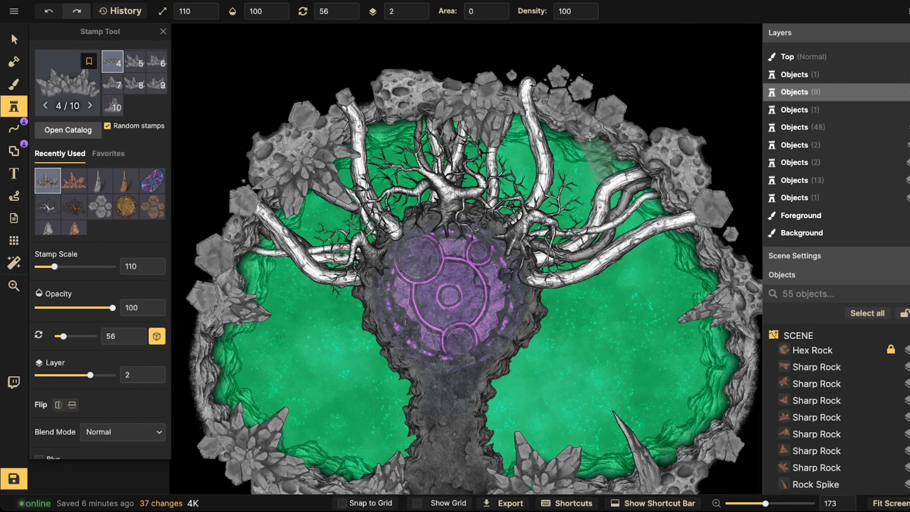
scroll(573, 136, up, 2)
scroll(591, 143, up, 1)
click(589, 144)
scroll(445, 144, down, 2)
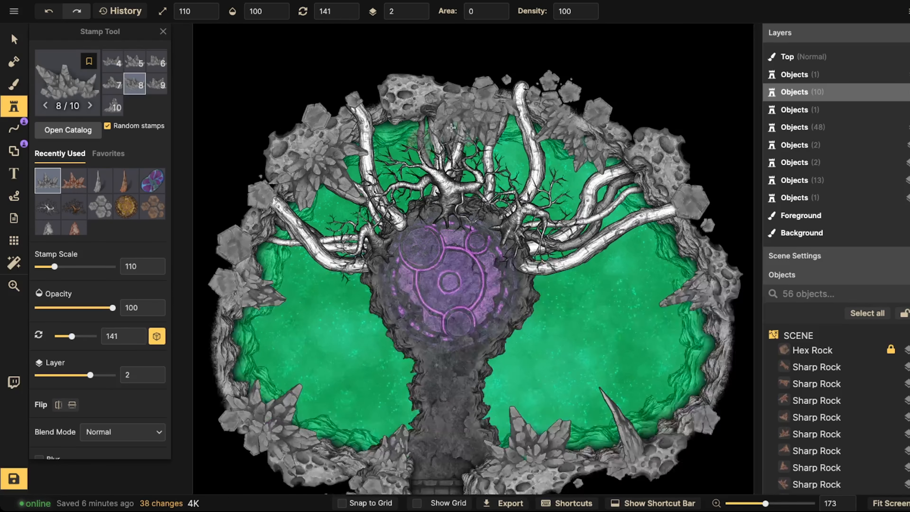
Step: Select the rock spike on the lower-right rim and nudge it slightly to the left
click(13, 39)
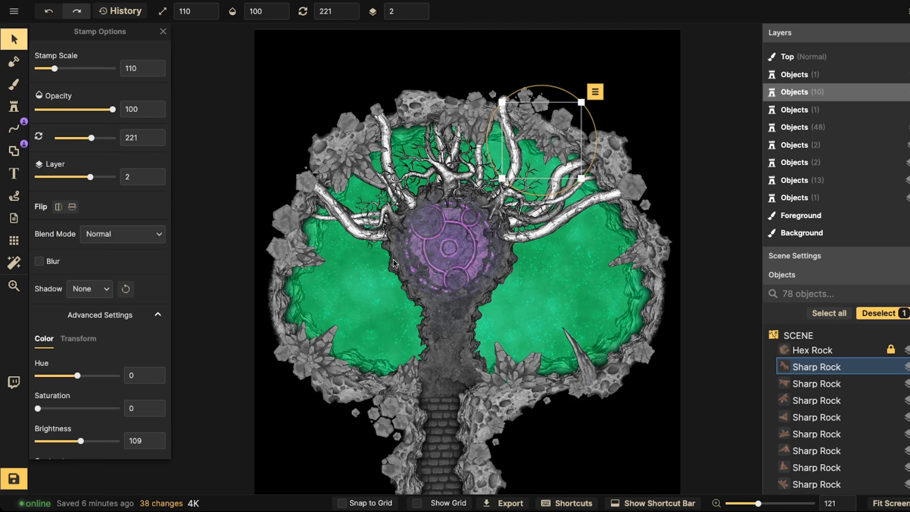
scroll(489, 308, up, 2)
mouse_move(582, 359)
mouse_down()
mouse_move(363, 360)
mouse_move(268, 341)
mouse_move(564, 368)
mouse_move(578, 359)
mouse_up()
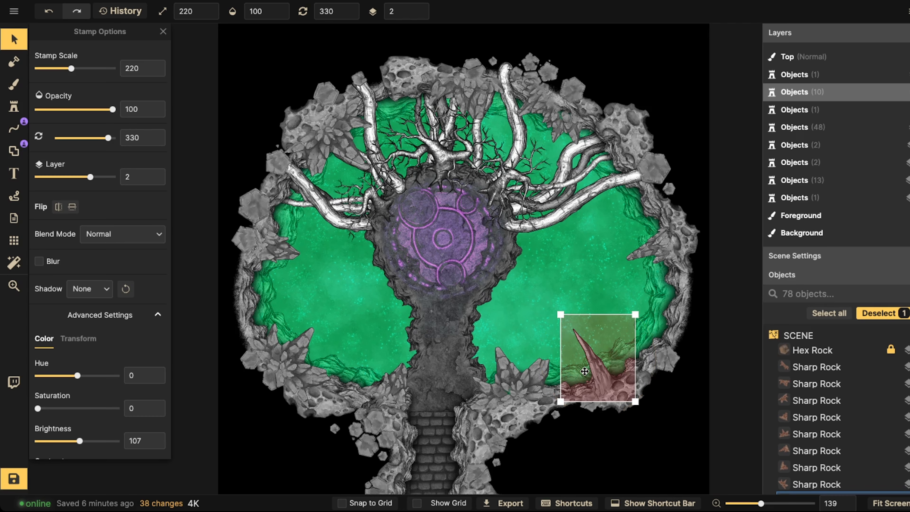
scroll(587, 374, down, 1)
scroll(587, 373, up, 1)
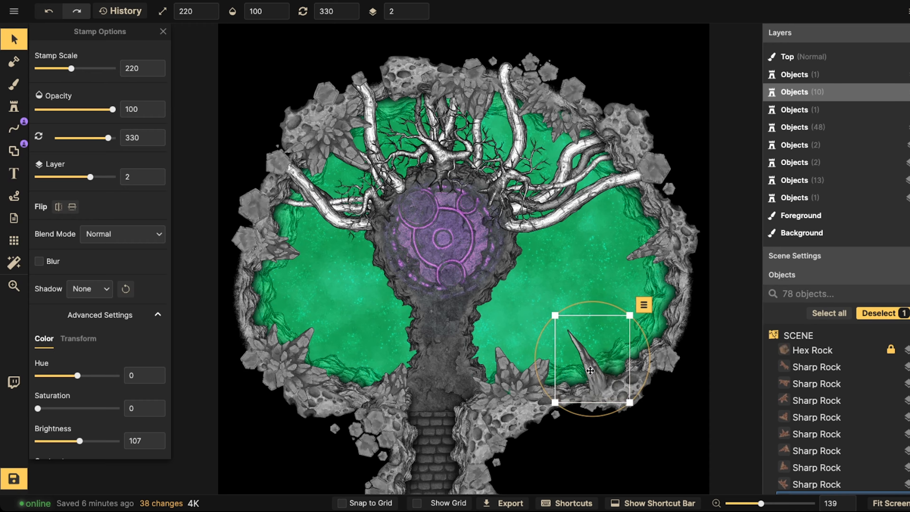
Step: Place a grey Rock Spike stamp, variant 4, at scale 220 and rotation 15 on the lower-left rim, undoing a first attempt with another variant
click(4, 110)
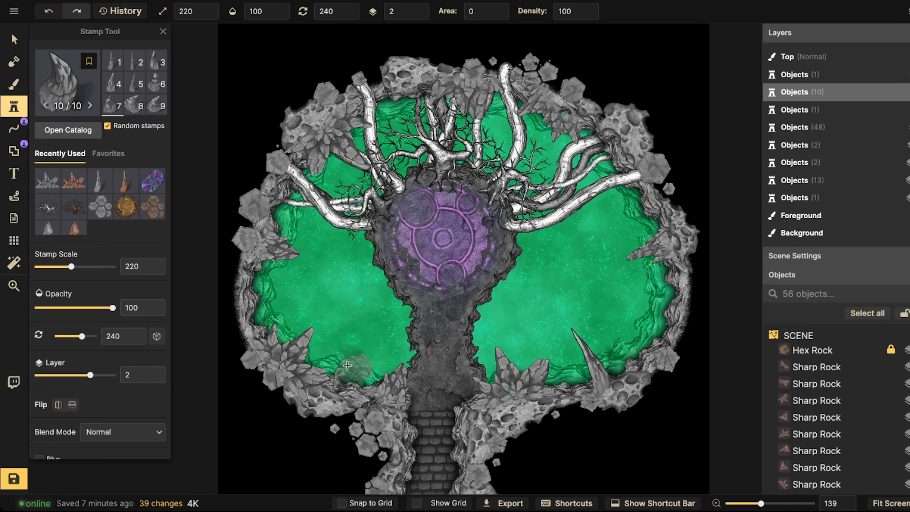
key(Left)
key(Left)
scroll(353, 362, up, 7)
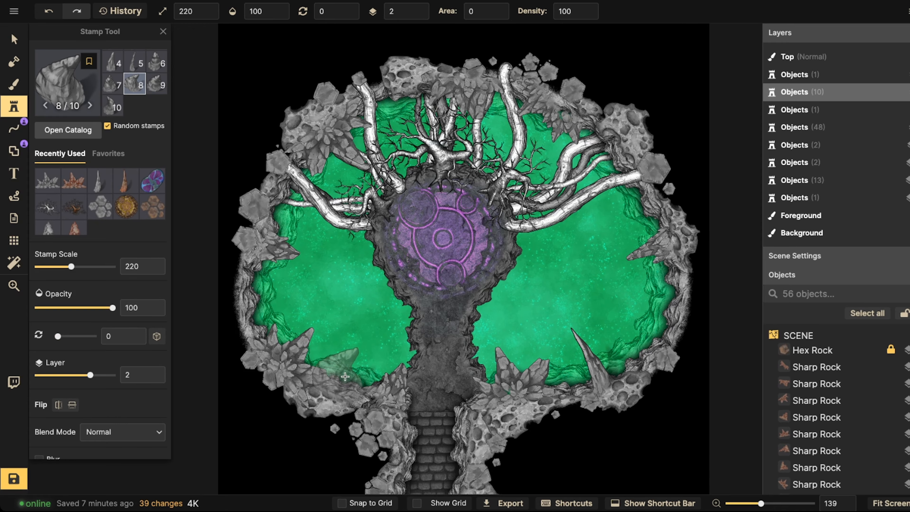
click(331, 379)
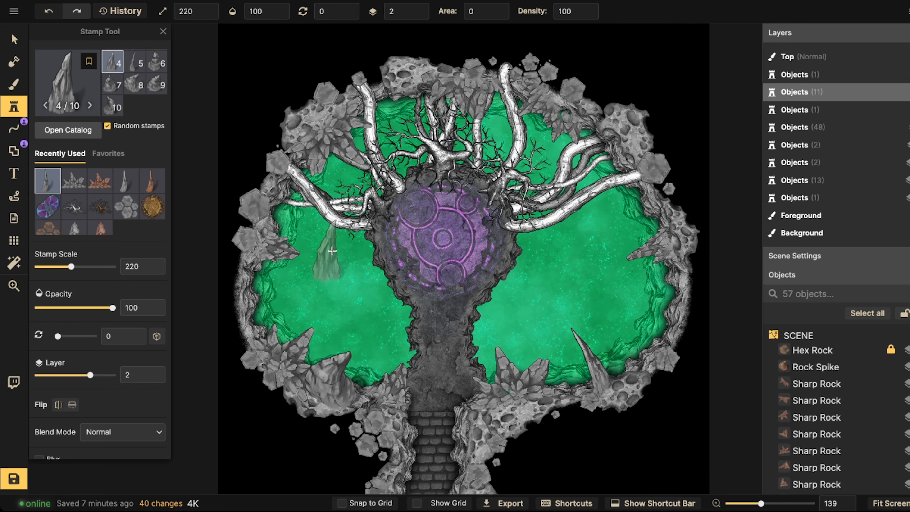
key(ctrl+z)
scroll(339, 369, up, 1)
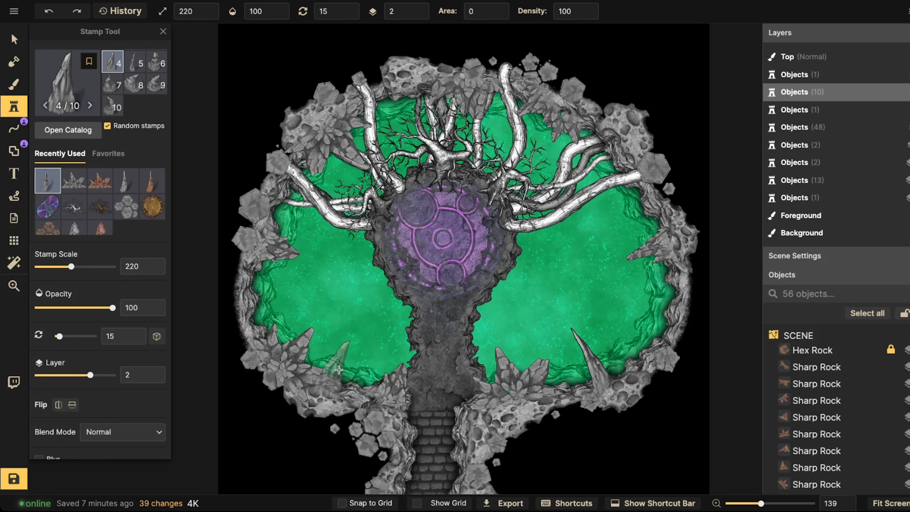
click(344, 369)
Step: Place a grey Rock Spike stamp, variant 5, at scale 180 and rotation 105 over the sharp rock on the upper-left rim
scroll(272, 272, up, 5)
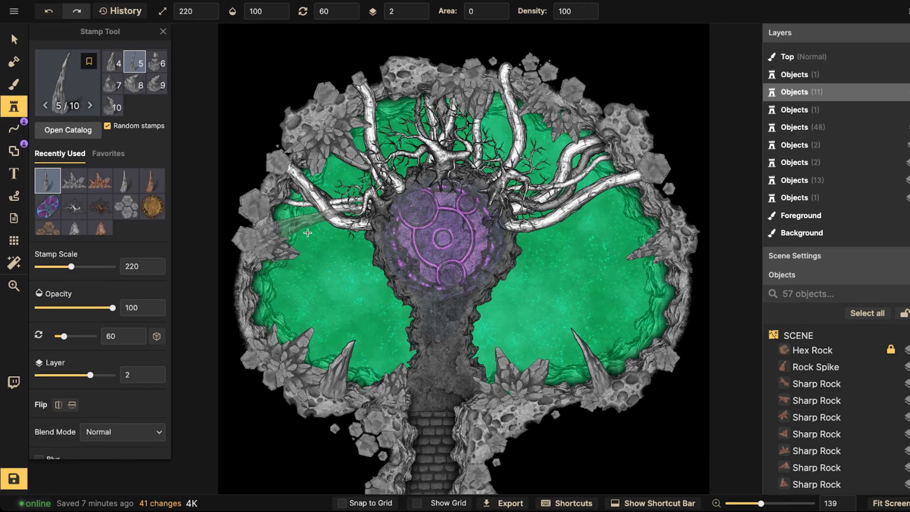
scroll(358, 152, up, 2)
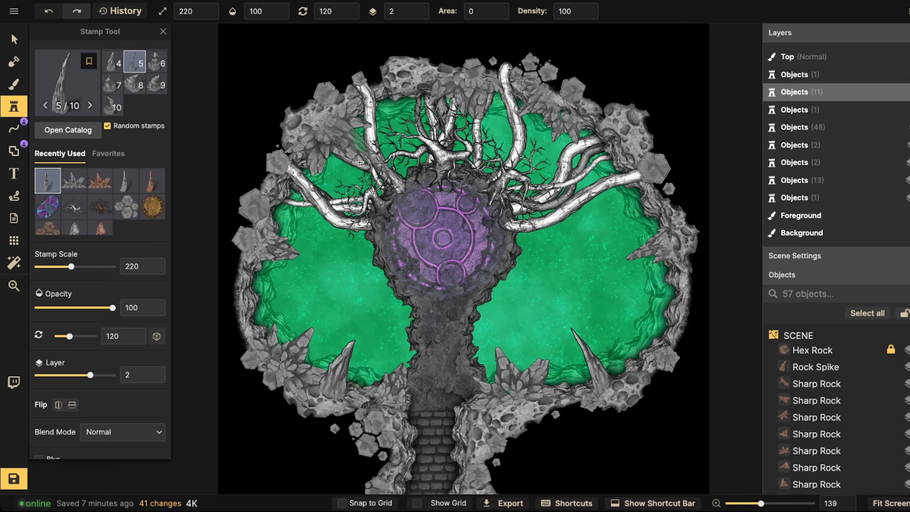
scroll(358, 161, up, 3)
scroll(323, 158, down, 2)
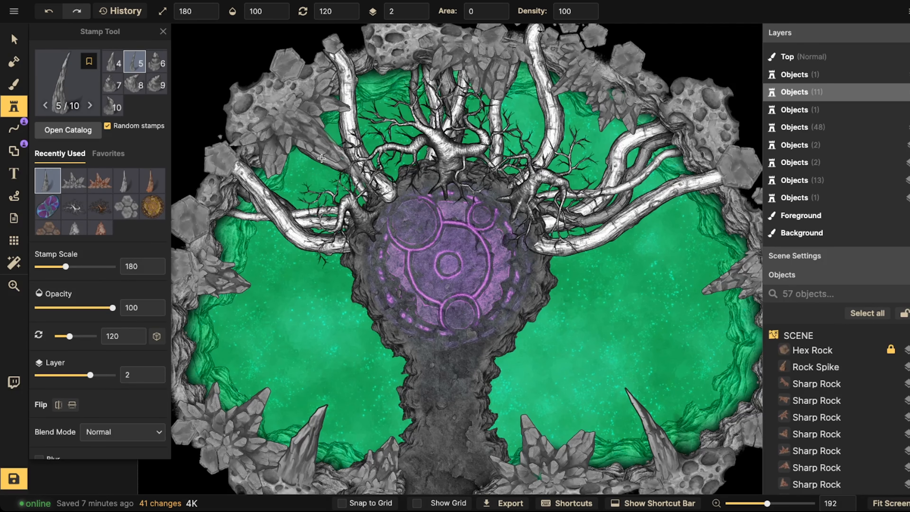
scroll(322, 154, down, 1)
click(328, 142)
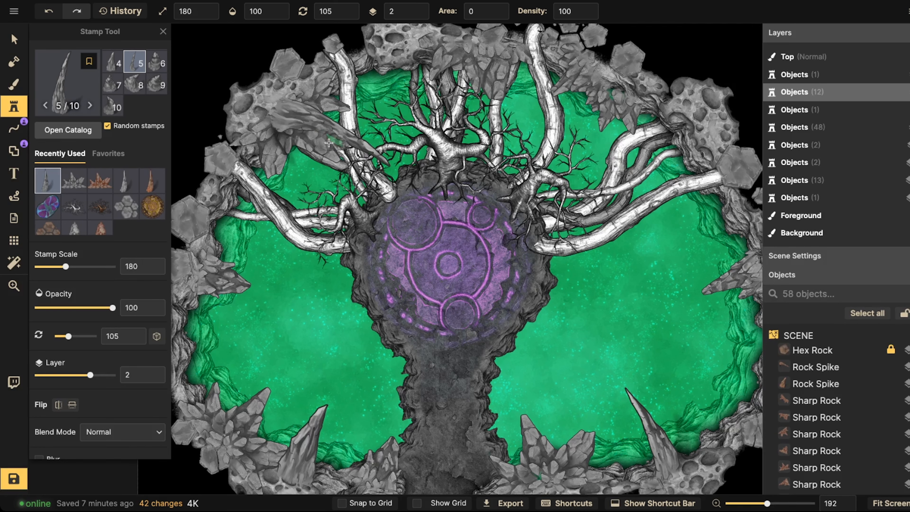
Step: Place a horizontally flipped Rock Spike stamp, variant 4, at scale 180 and rotation 225 on the upper-right rim
key(Right)
key(Left)
scroll(307, 170, up, 2)
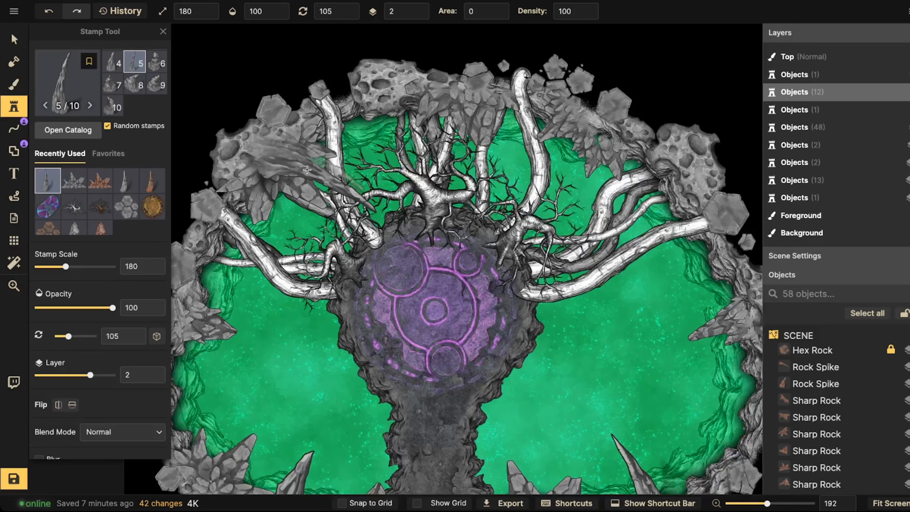
key(Left)
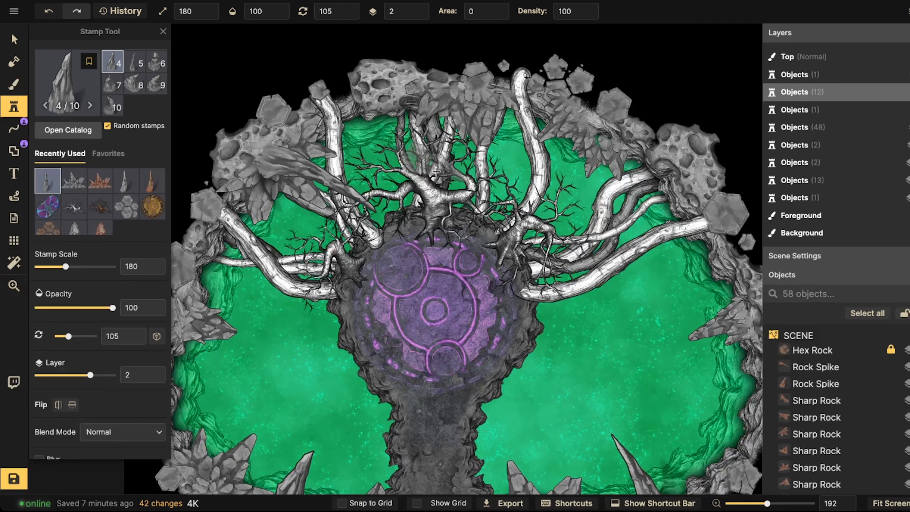
click(60, 403)
scroll(580, 154, up, 8)
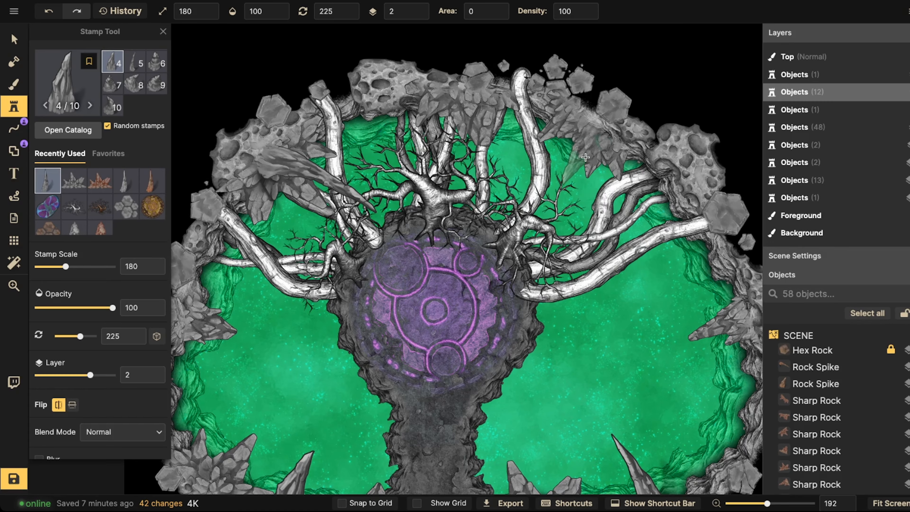
click(585, 157)
Step: Place a flipped Rock Spike stamp, variant 4, at scale 180 and rotation 210 over the sharp rock on the top rim
key(Left)
key(Left)
key(Left)
key(Left)
key(Left)
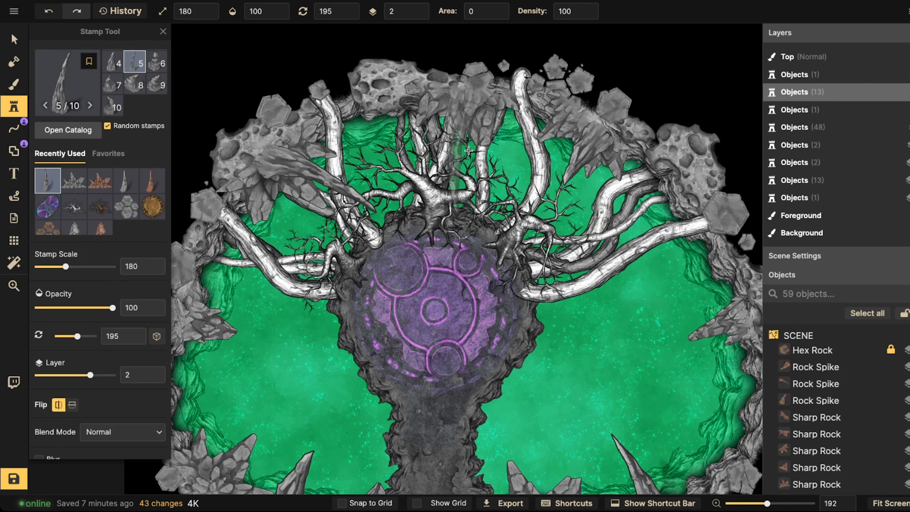
key(Left)
scroll(469, 128, up, 1)
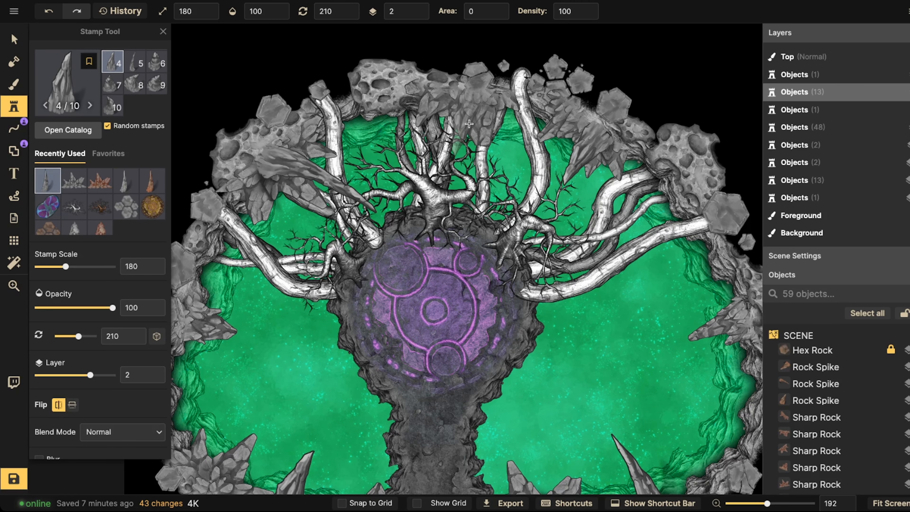
click(469, 123)
Step: Place two small Strange Mushroom stamps on layer 3 along the left rim, the upper one variant 1 at scale 90
scroll(359, 159, down, 3)
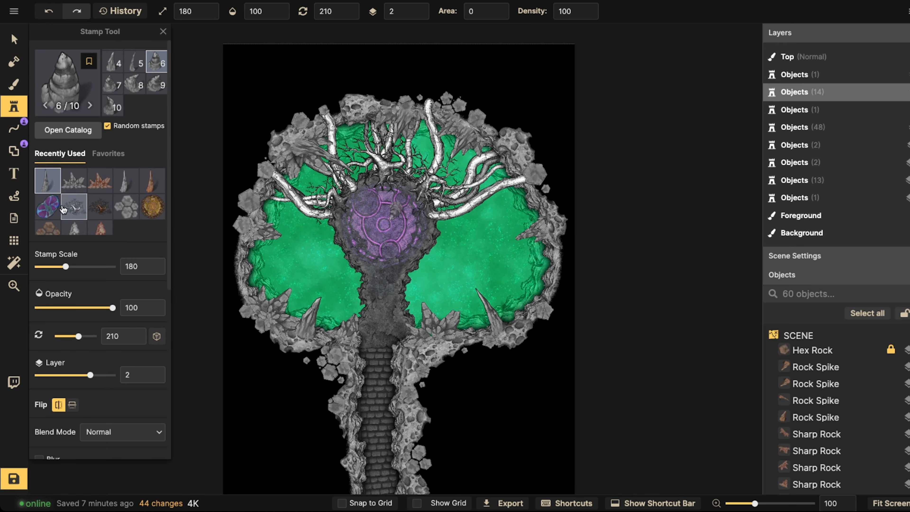
click(50, 209)
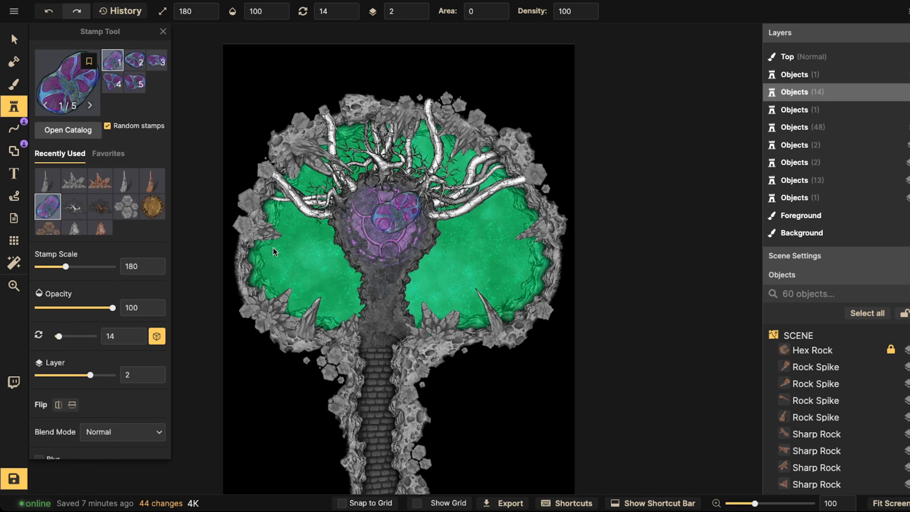
scroll(315, 199, up, 5)
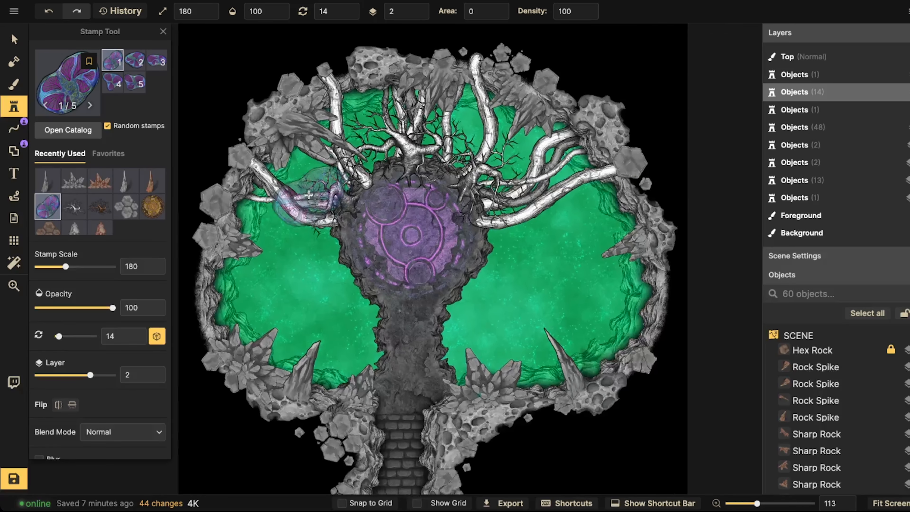
drag(304, 201, 421, 133)
click(418, 7)
scroll(362, 184, down, 9)
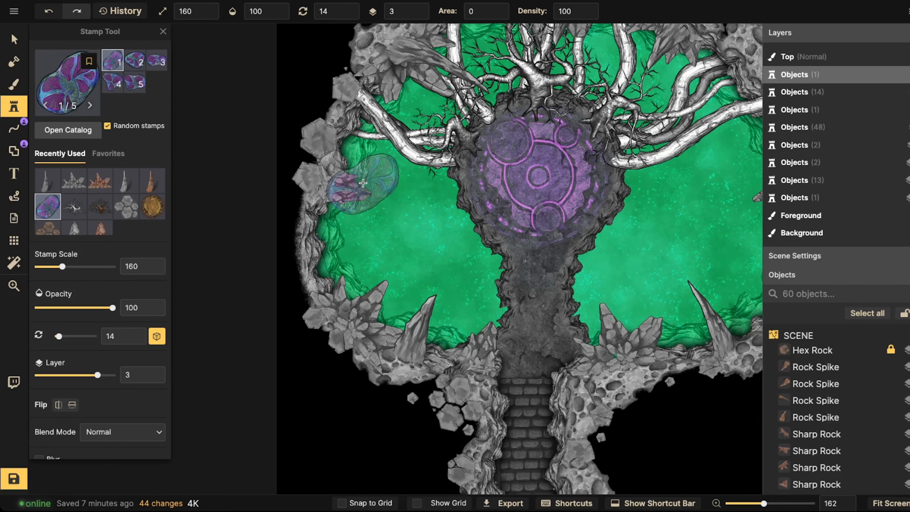
scroll(336, 218, up, 8)
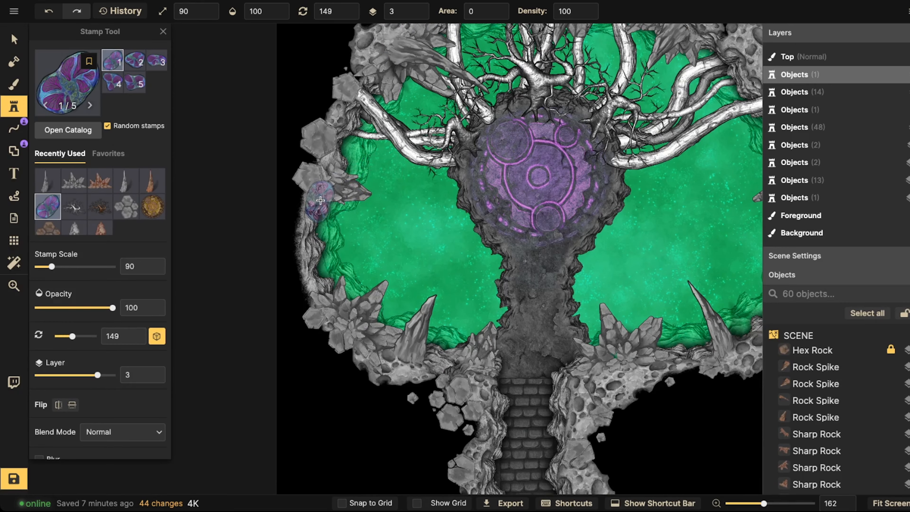
click(320, 200)
click(311, 235)
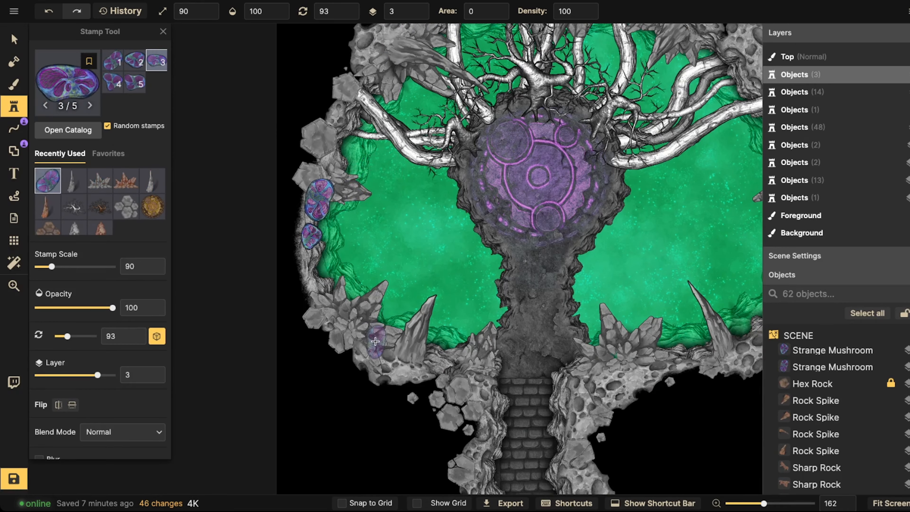
Step: Place a Strange Mushroom at scale 110 on the rim left of the walkway entrance and two at scale 130 on the top rim
key(Left)
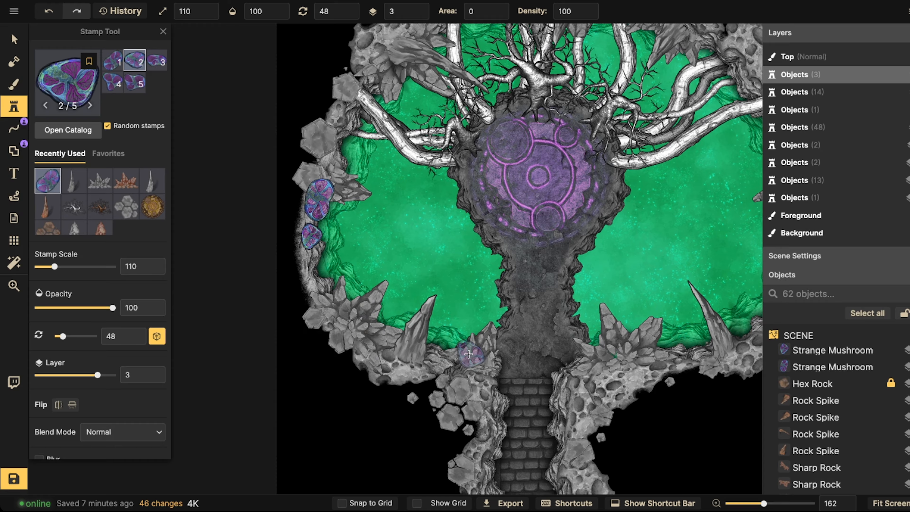
click(460, 356)
scroll(422, 344, up, 5)
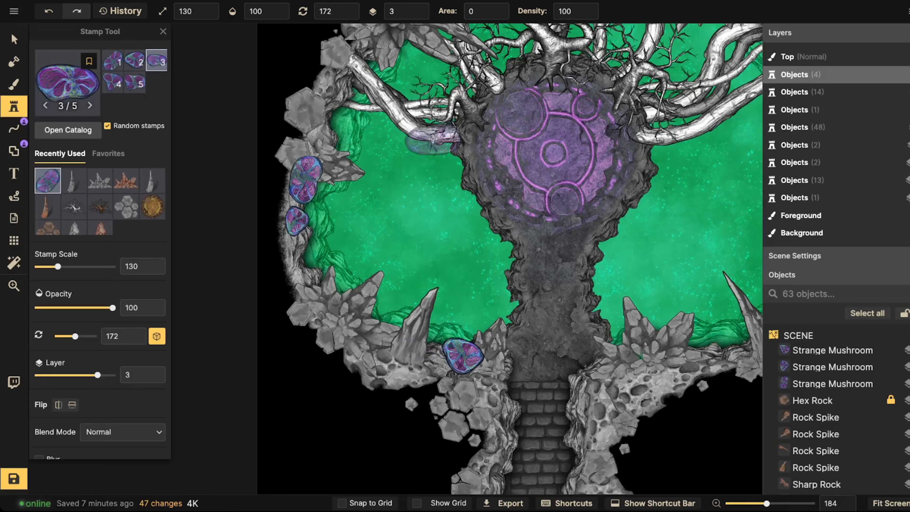
click(527, 170)
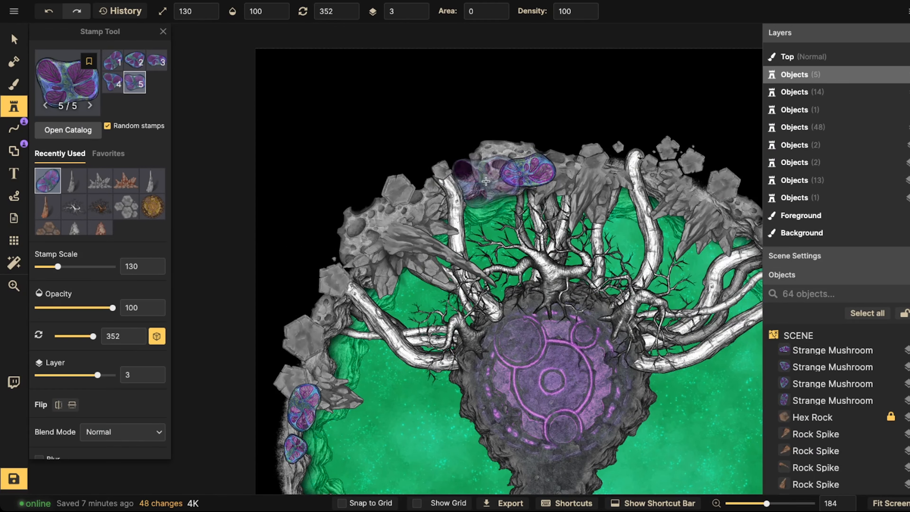
click(469, 183)
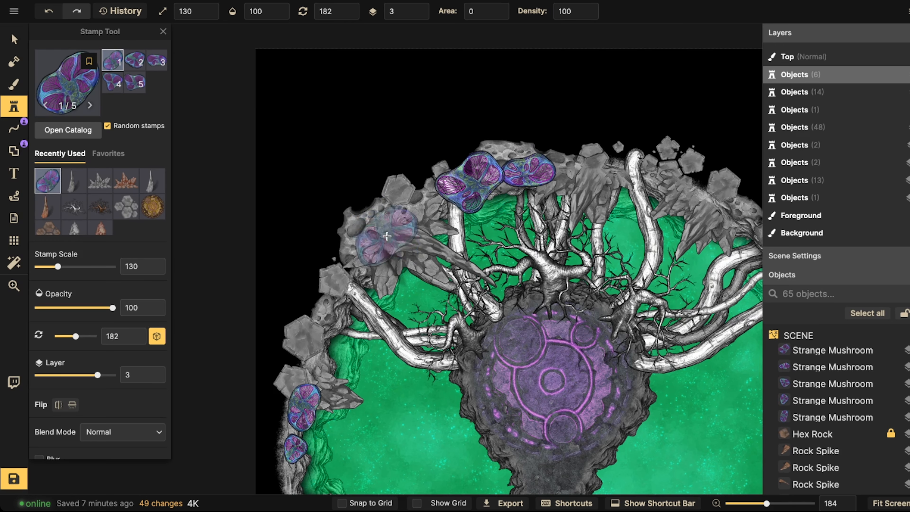
Step: Place a Strange Mushroom at scale 130 on the upper-right rim and two at scale 110 farther down the right rim
scroll(394, 250, down, 3)
drag(427, 288, 224, 195)
scroll(484, 138, down, 6)
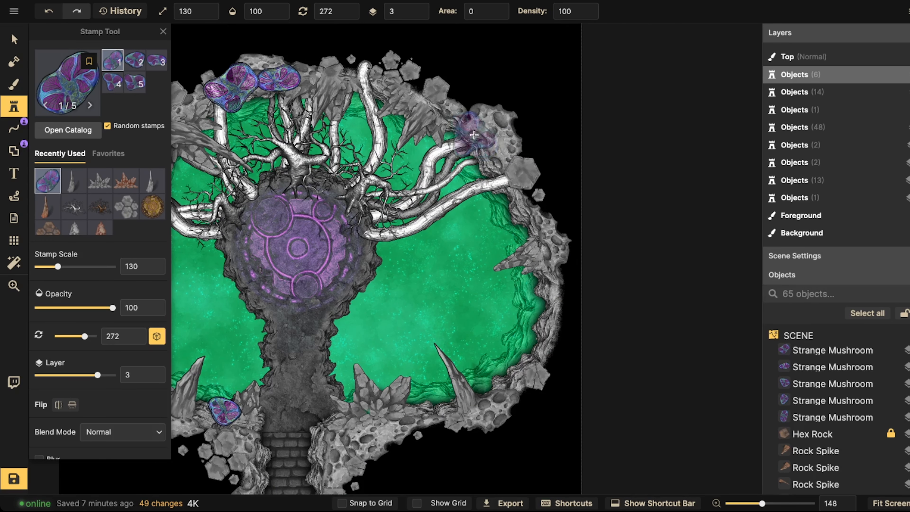
click(474, 134)
scroll(516, 174, down, 1)
click(507, 176)
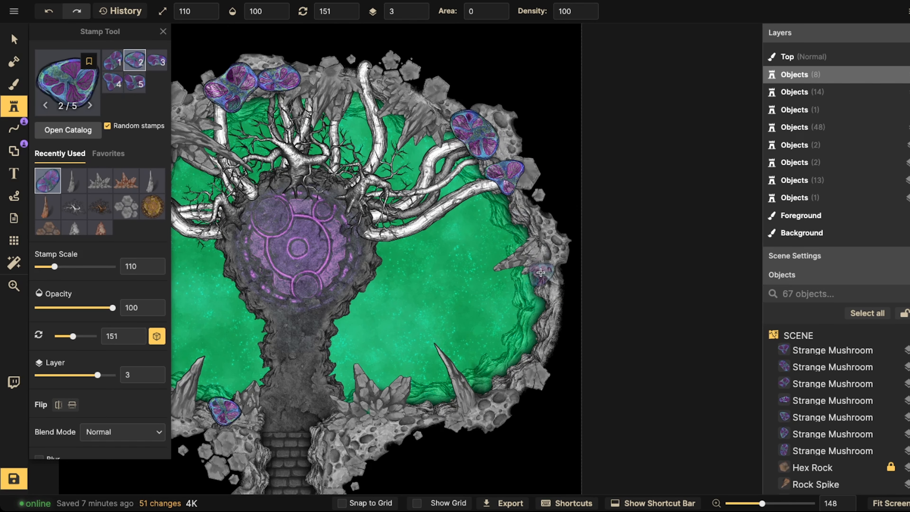
click(540, 270)
Step: Reposition the two upper-right mushrooms: move the small one down the right rim at rotation 292 and the large one farther up the rim
scroll(469, 314, down, 2)
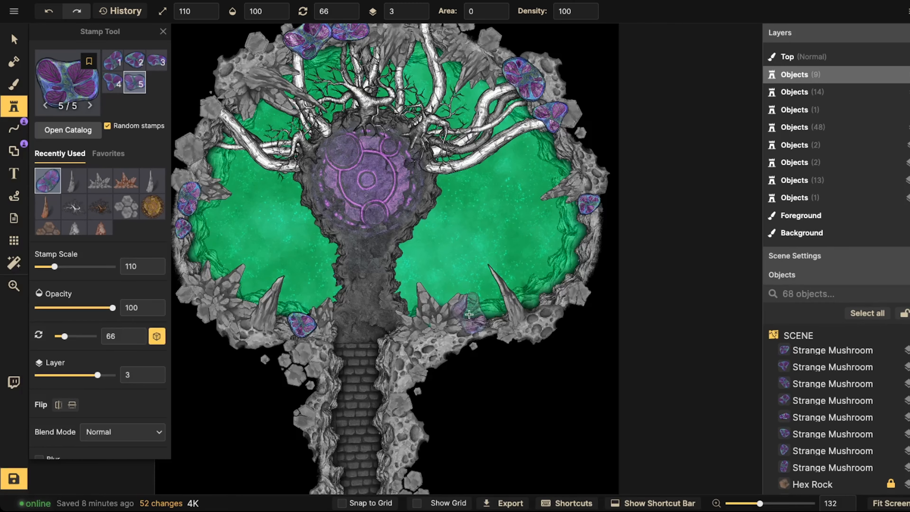
scroll(455, 323, down, 5)
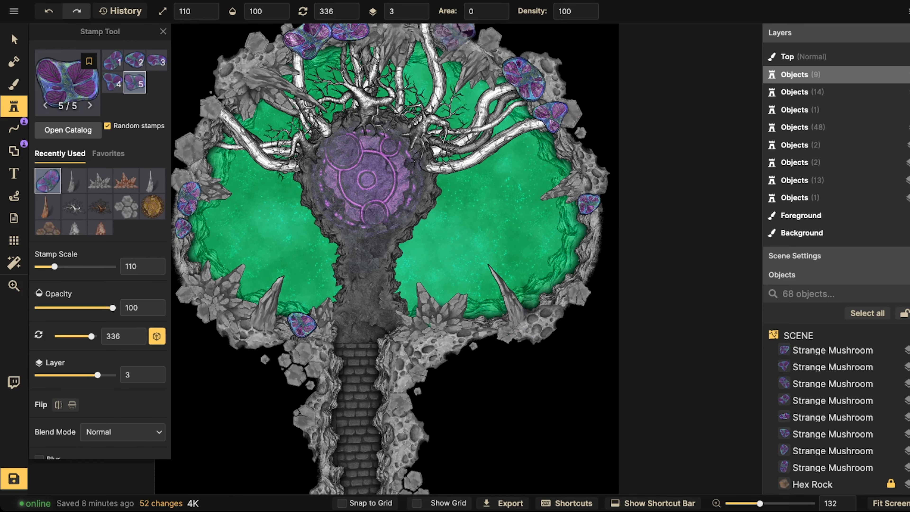
click(10, 40)
click(559, 115)
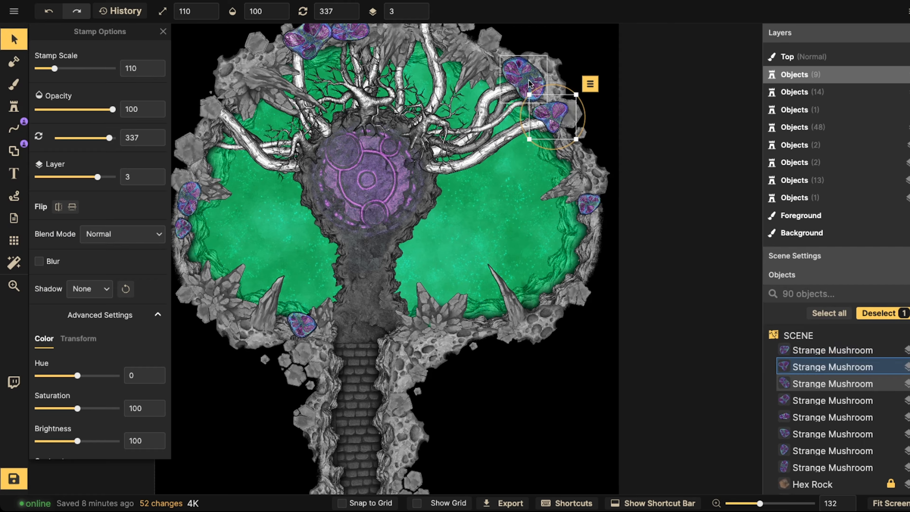
shift+click(528, 78)
drag(527, 79, 580, 163)
scroll(582, 170, down, 3)
scroll(629, 249, down, 3)
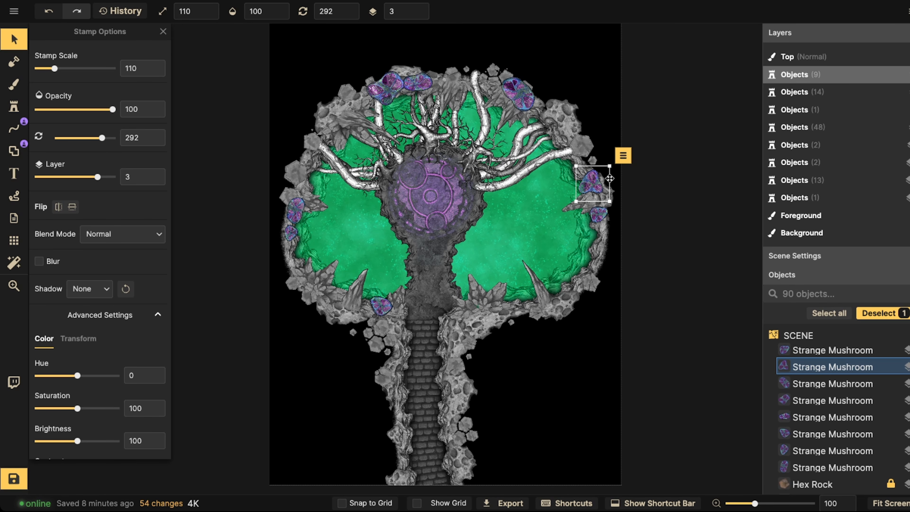
Step: Move the mushroom beside the walkway entrance to the outer side of the neighbouring rock spike on the lower-left rim
drag(376, 304, 329, 292)
click(336, 220)
scroll(333, 215, down, 3)
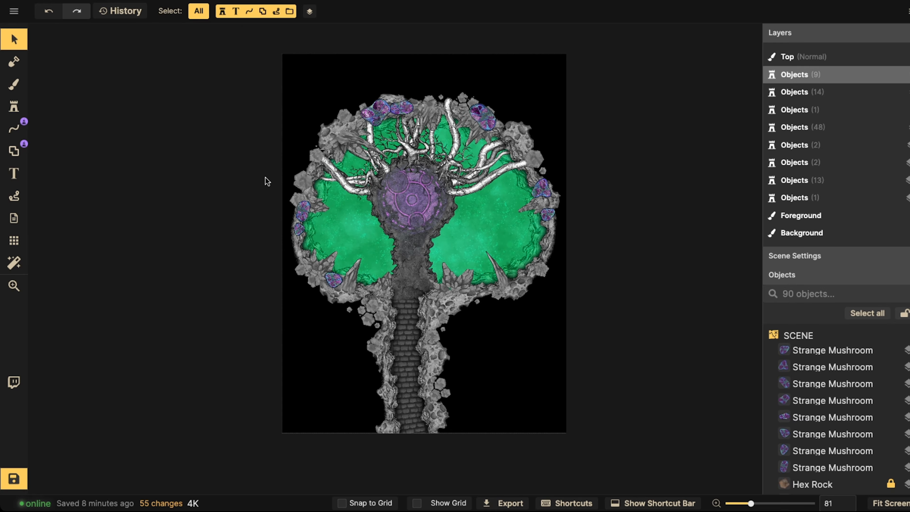
scroll(365, 114, down, 3)
drag(362, 113, 397, 153)
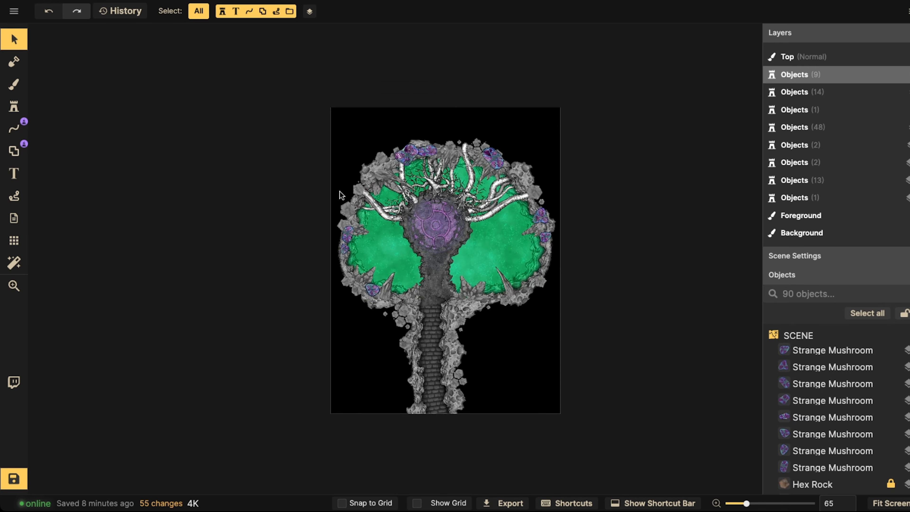
scroll(349, 190, up, 3)
scroll(442, 218, up, 3)
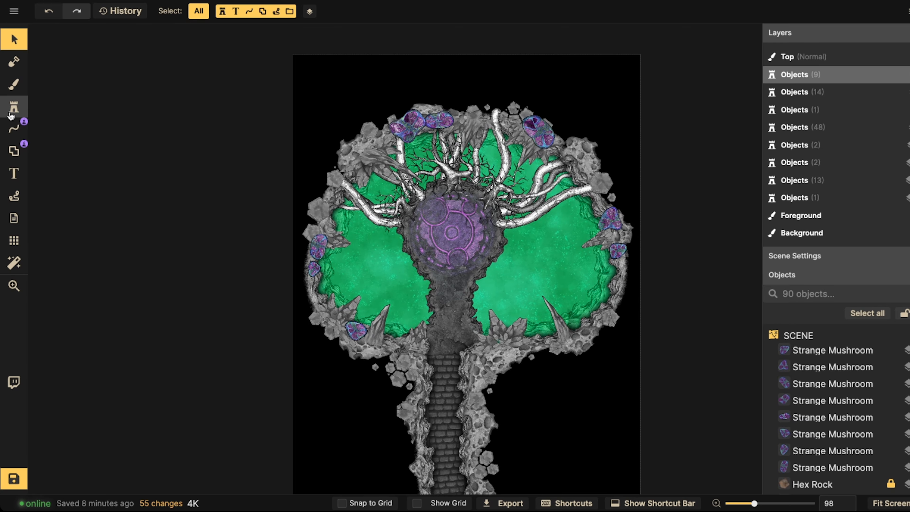
Step: Search the Fantasy Battlemaps stamp catalog for "FEY" and choose the dark purple Violent Delight flower
click(14, 106)
click(68, 130)
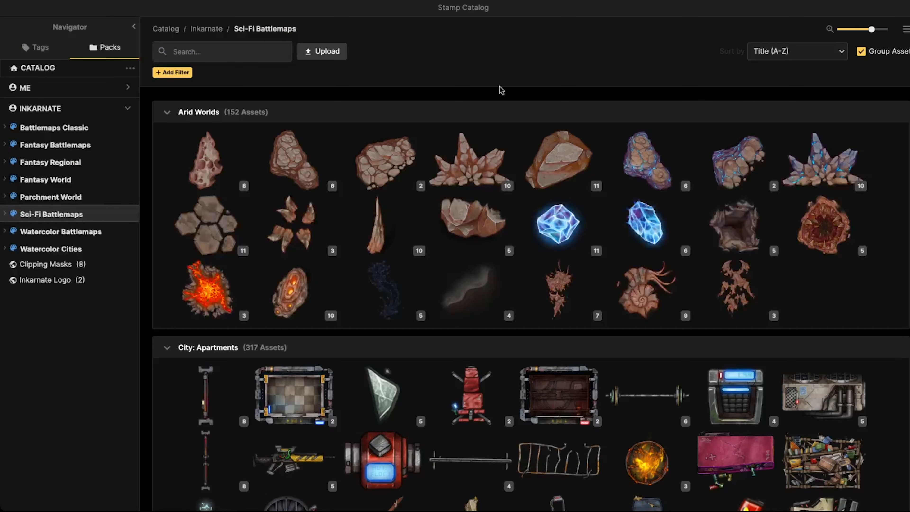
mouse_move(772, 187)
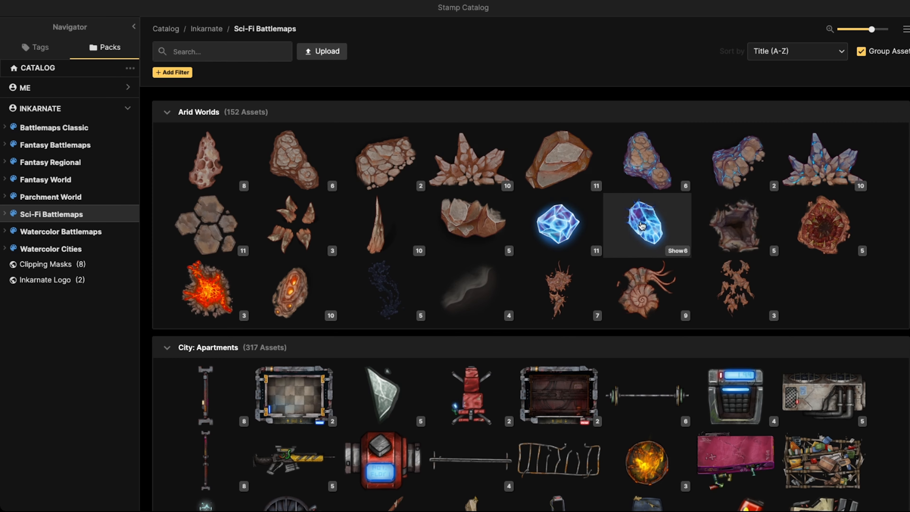
mouse_move(772, 211)
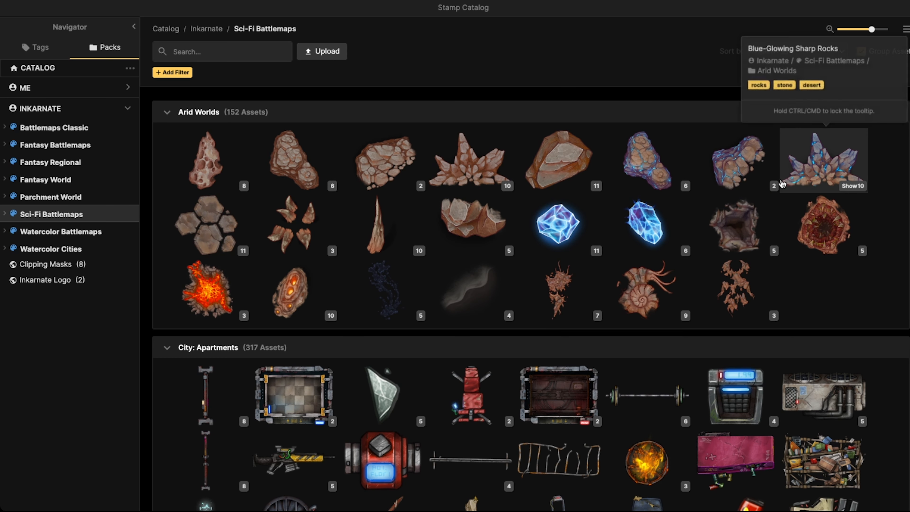
mouse_move(388, 181)
click(79, 145)
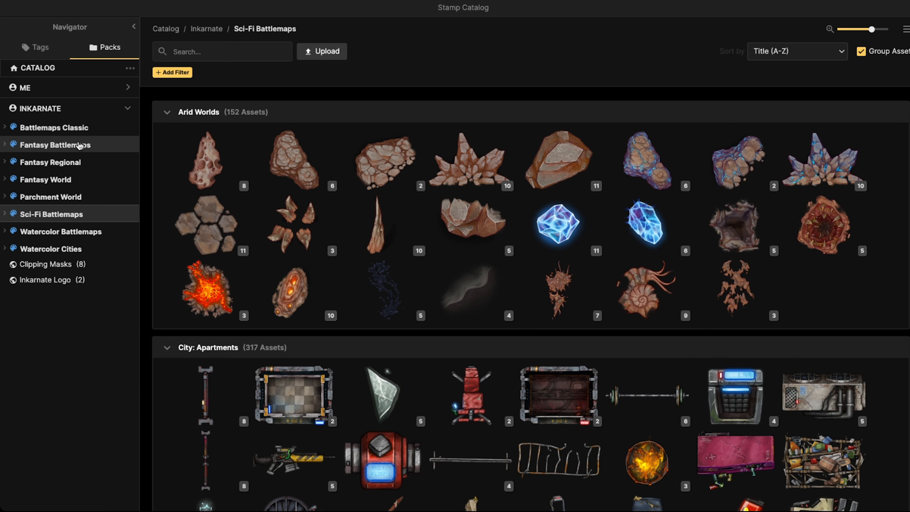
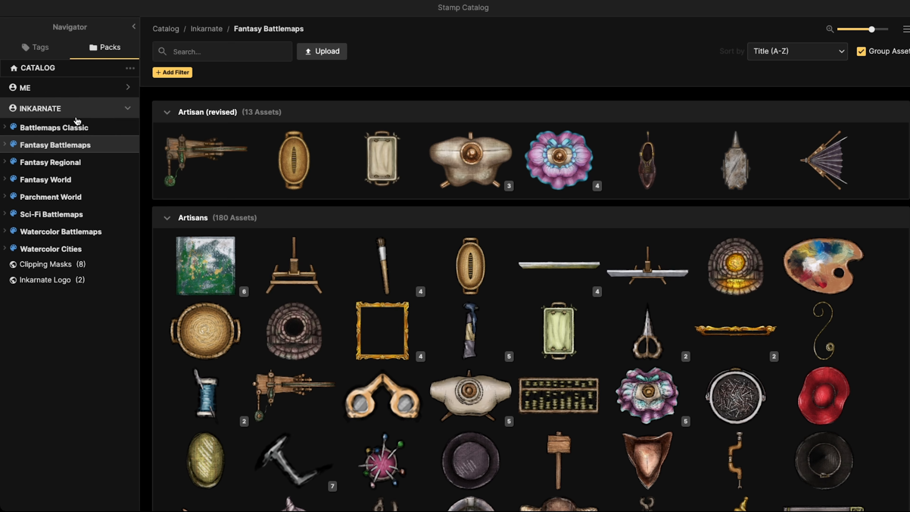
click(194, 45)
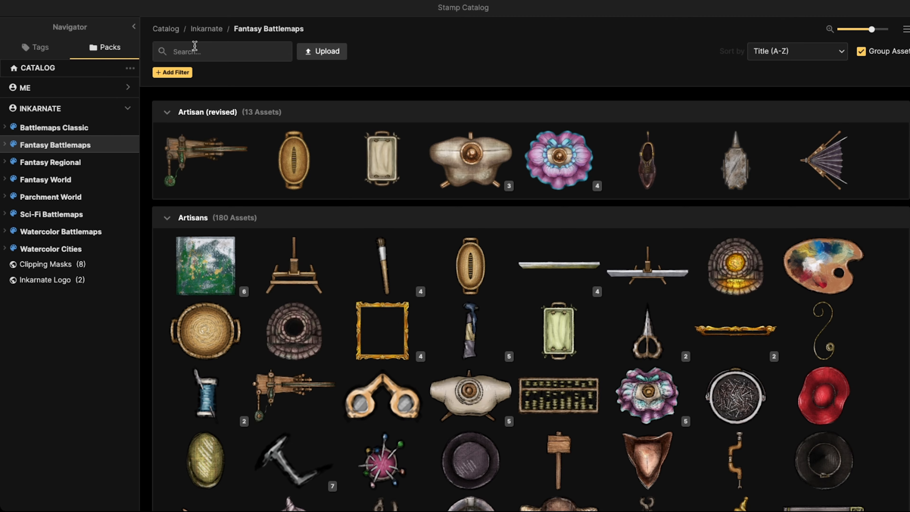
text(FEY)
key(Return)
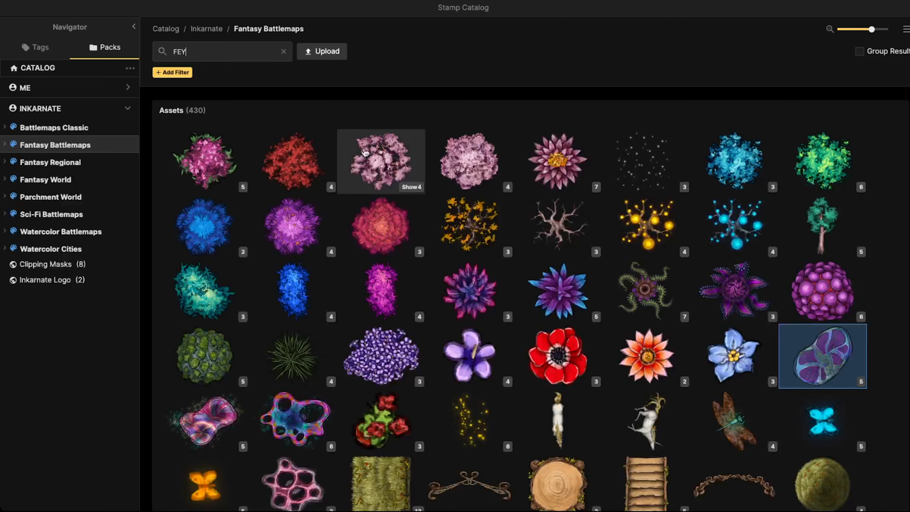
click(732, 285)
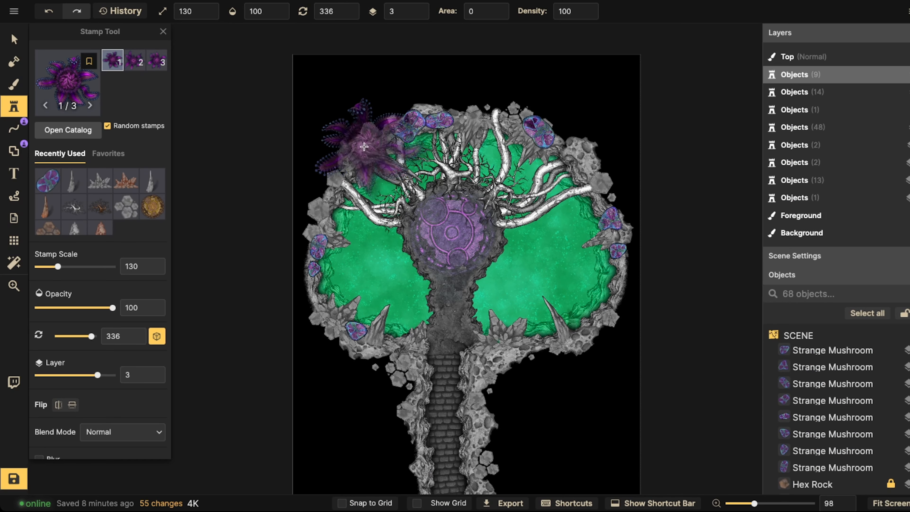
Step: Place the Violent Delight flower at scale 130 and rotation 336 outside the upper-left rim and select it for editing
click(339, 127)
click(22, 49)
click(337, 126)
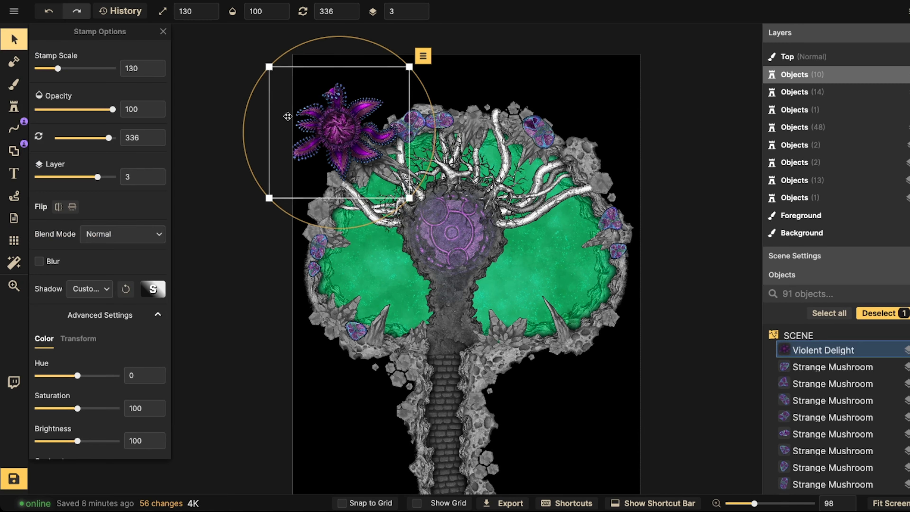
scroll(336, 127, up, 2)
mouse_move(363, 125)
mouse_down()
mouse_move(370, 113)
mouse_move(363, 121)
mouse_up()
Step: Turn the flower into a black silhouette with shadow None and brightness 0, and put it on layer 4
click(89, 288)
click(86, 310)
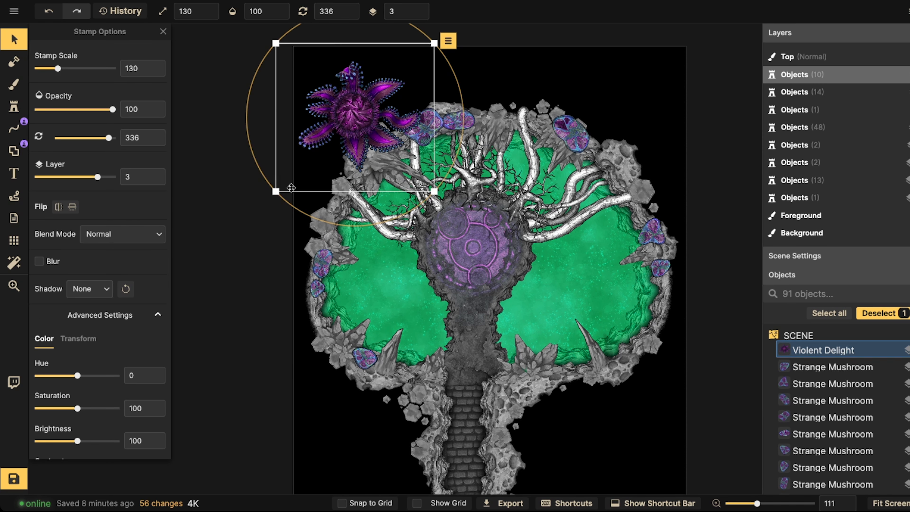
drag(63, 444, 35, 441)
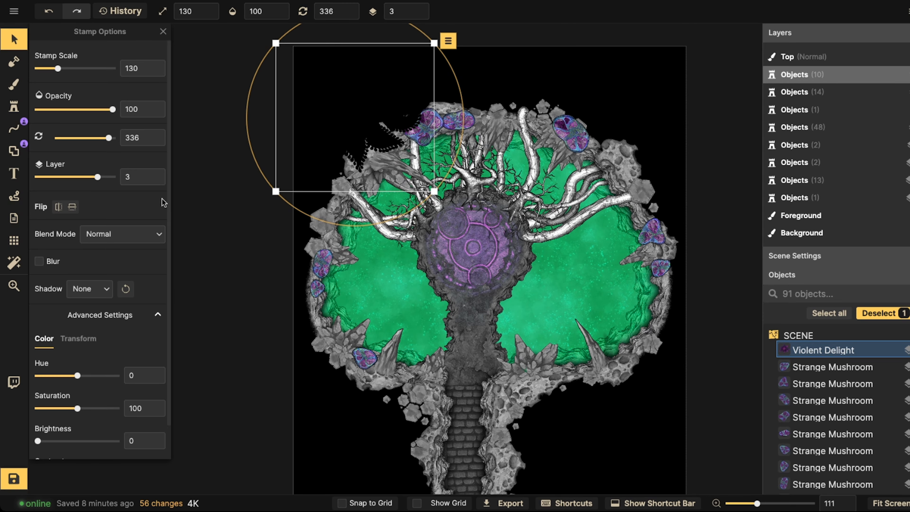
click(421, 8)
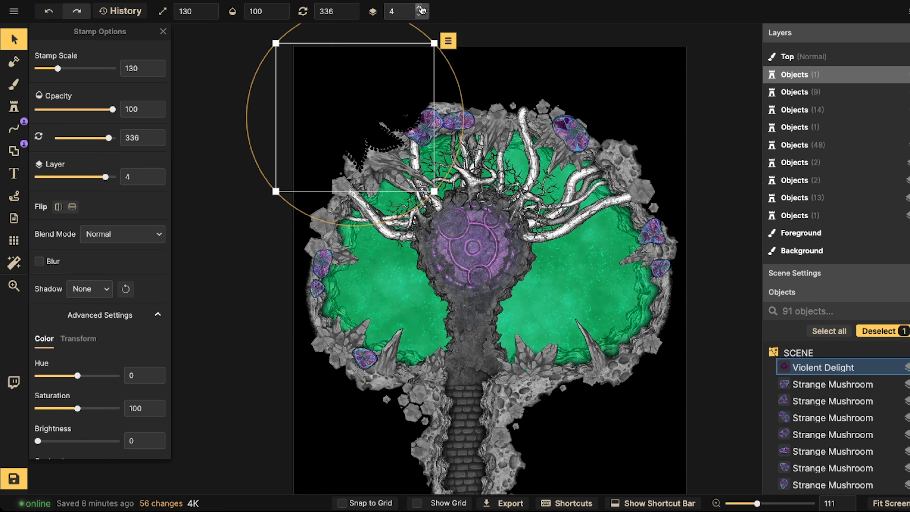
Step: Scale the black flower to 150, rotate it to 291 and reposition it over the outer edge of the upper-left rim
scroll(363, 126, up, 2)
scroll(364, 126, down, 2)
drag(363, 126, 350, 133)
scroll(349, 133, down, 1)
scroll(350, 133, up, 1)
scroll(350, 133, up, 5)
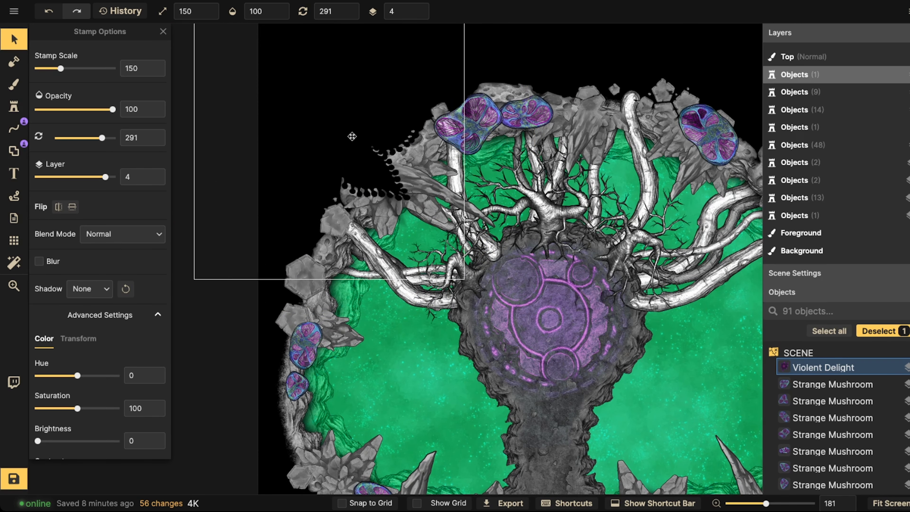
scroll(352, 136, down, 1)
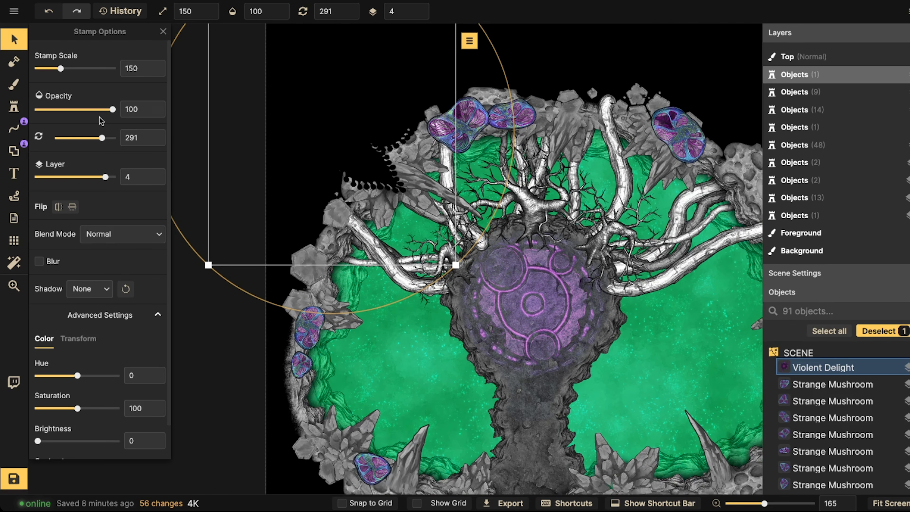
Step: Set the new black Violent Delight stamp's shadow to None and place one over the outer edge of the lower-left rim
click(13, 107)
scroll(310, 304, down, 3)
scroll(55, 356, down, 6)
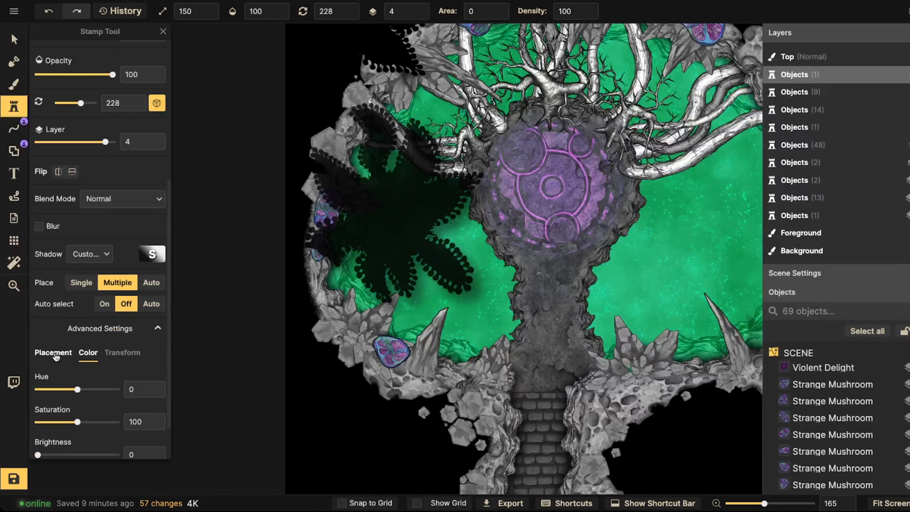
click(83, 254)
click(77, 277)
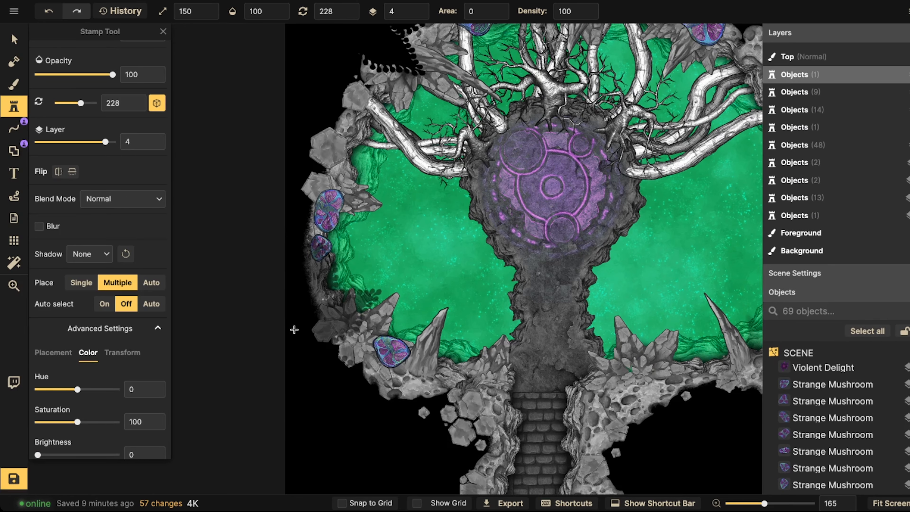
click(300, 338)
Step: Place a black Violent Delight at scale 150 over the outer edge of the lower-right rim beside the walkway
drag(651, 330, 546, 360)
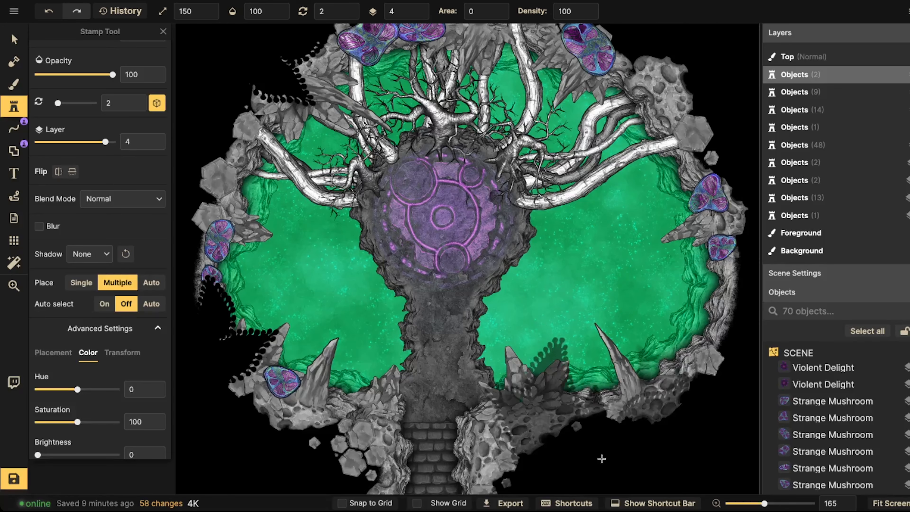
drag(582, 429, 554, 269)
click(577, 315)
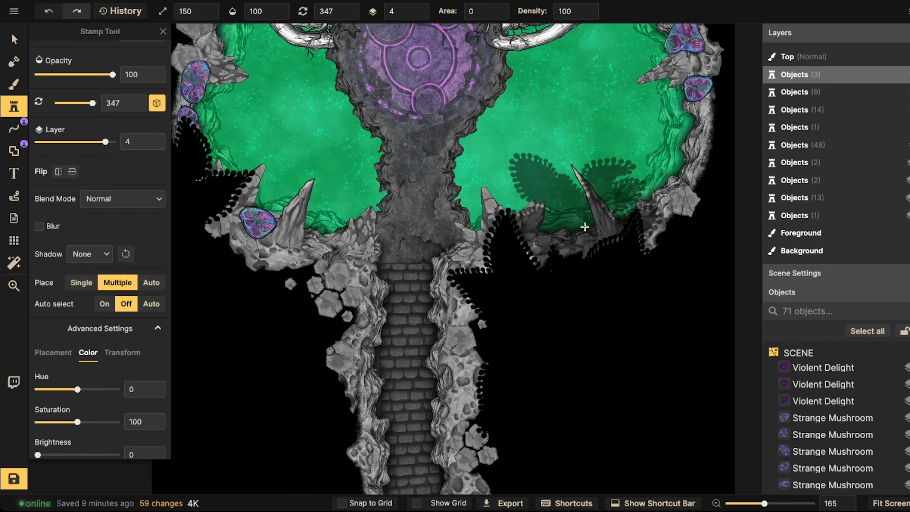
Step: Place a black Violent Delight at scale 150 over the outer edge of the upper-right rim
drag(601, 251, 538, 368)
scroll(521, 183, down, 3)
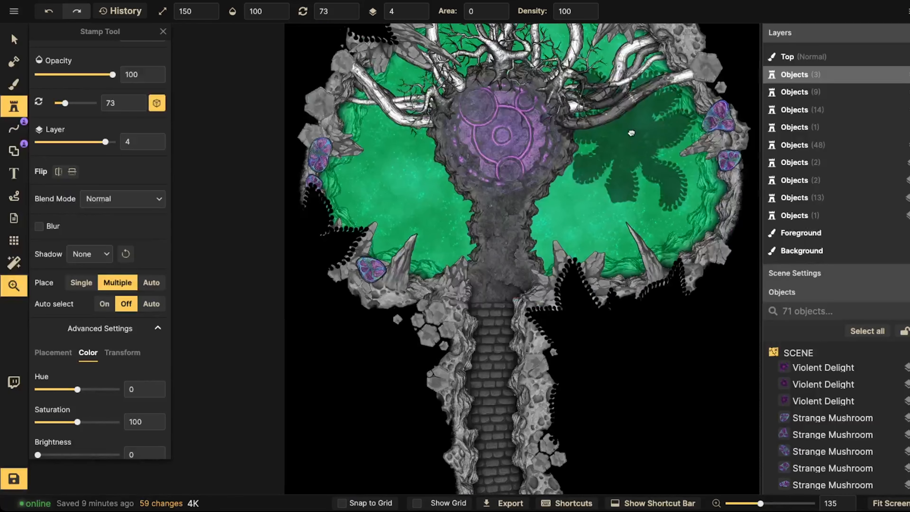
scroll(408, 317, up, 3)
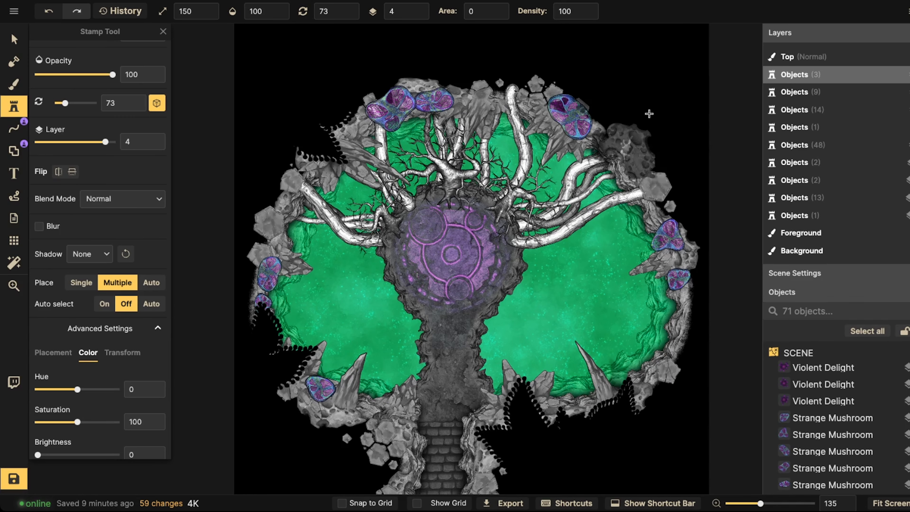
click(601, 144)
scroll(533, 158, up, 3)
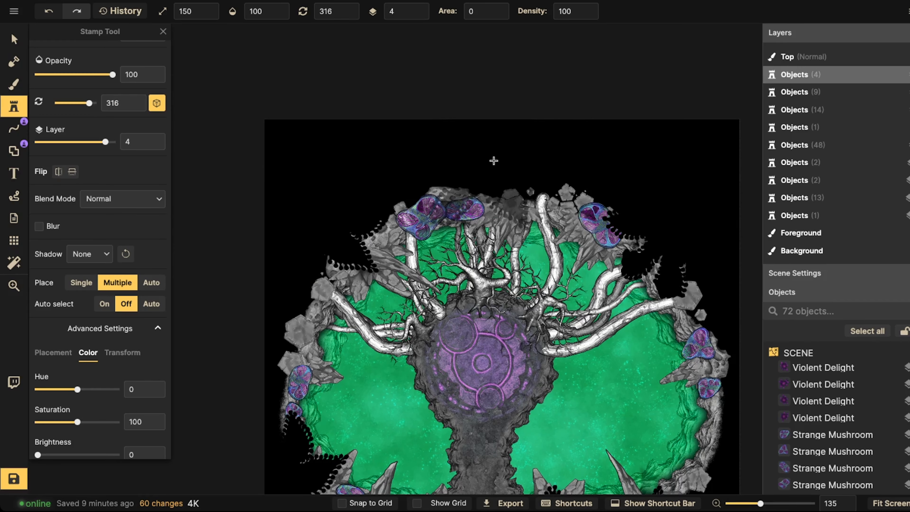
Step: Place two more black Violent Delight stamps, one over the top rim's outer edge and one outside the right rim
scroll(489, 155, down, 12)
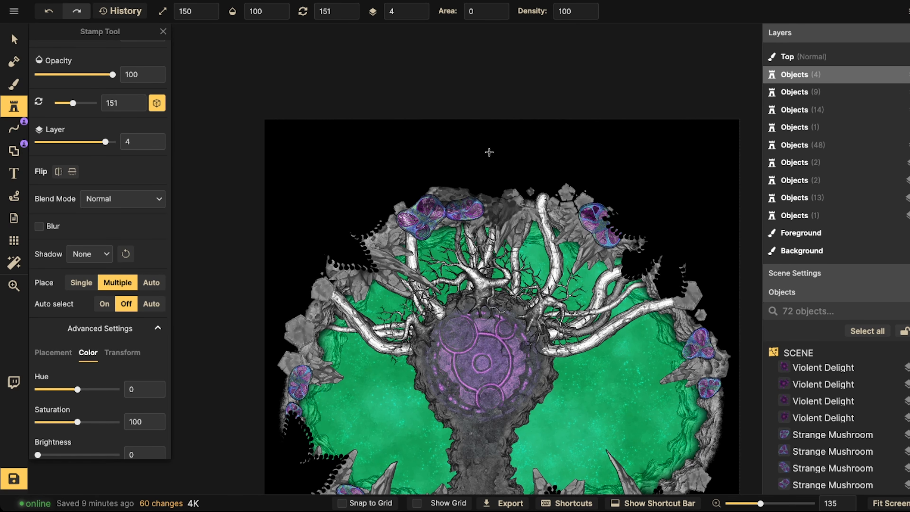
click(448, 148)
scroll(400, 162, down, 4)
drag(400, 194, 411, 109)
click(658, 297)
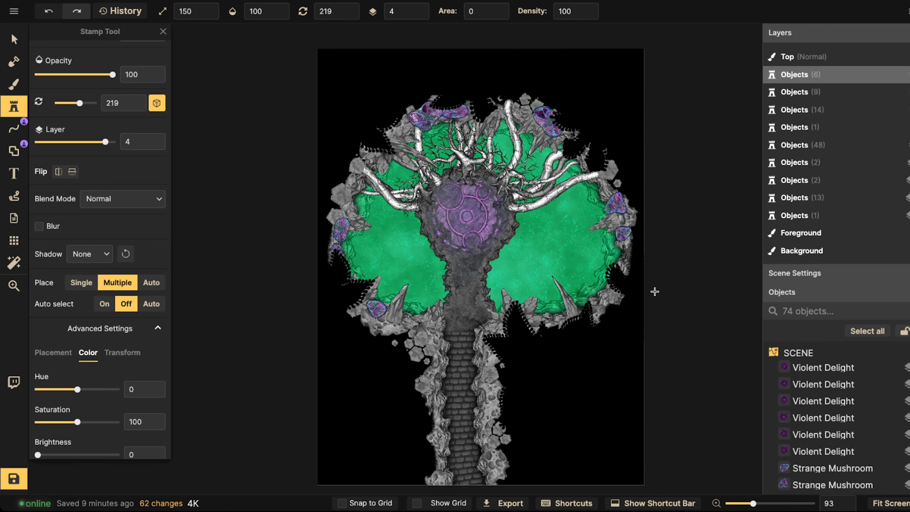
Step: Place a black Violent Delight at rotation 38 over the left rim's outer edge and clear the selection
scroll(447, 250, up, 12)
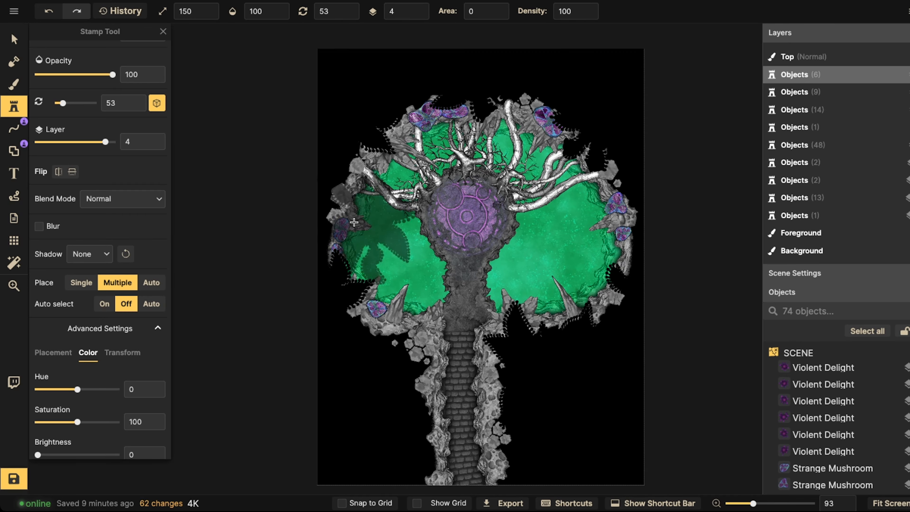
click(295, 186)
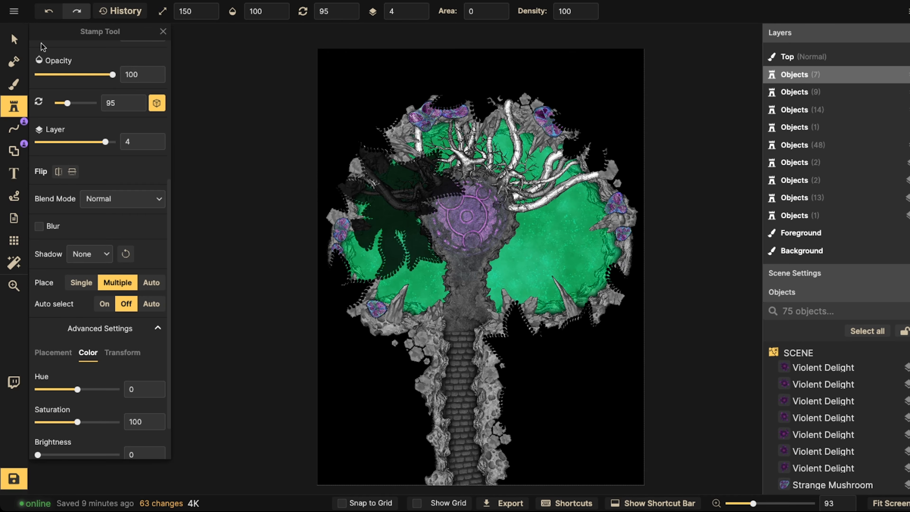
click(13, 39)
scroll(269, 323, down, 1)
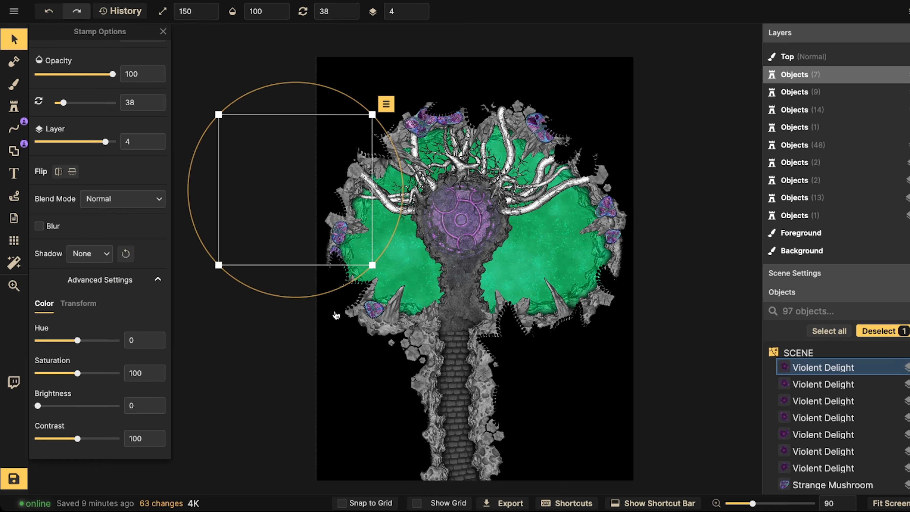
scroll(408, 220, up, 12)
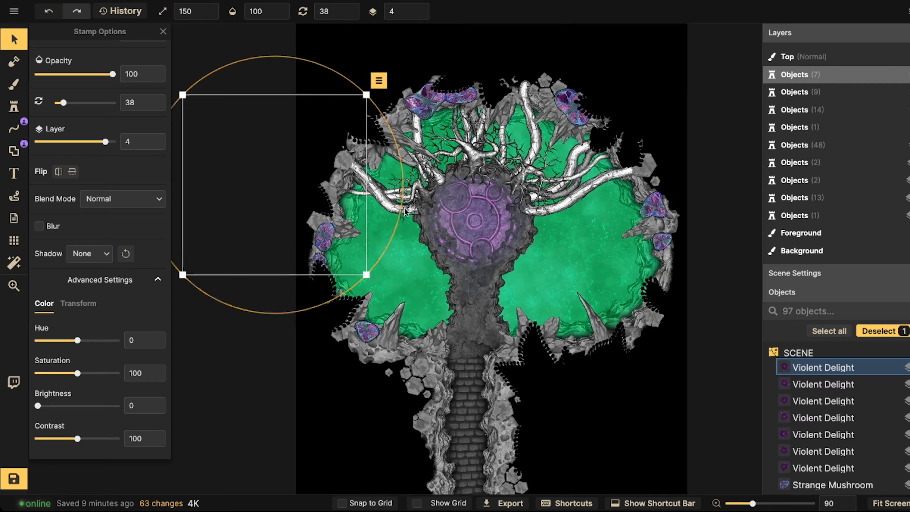
key(Escape)
key(space)
drag(436, 322, 451, 213)
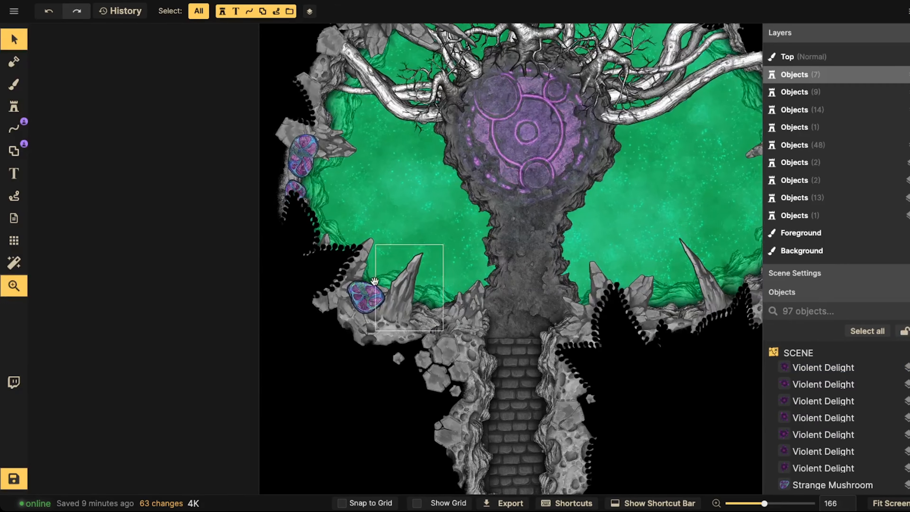
Step: Nudge the black Violent Delight on the lower-left rim inward to cover more of the outer edge, and clear the selection
drag(312, 280, 319, 290)
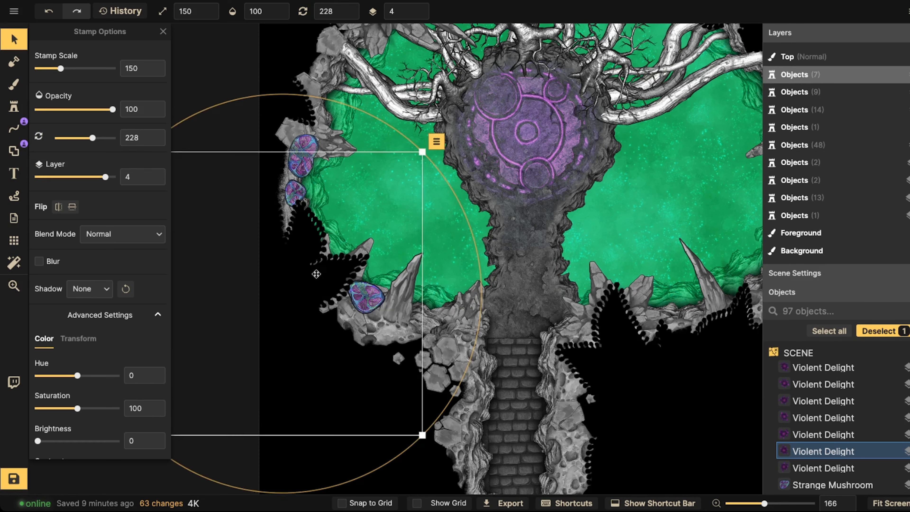
key(Escape)
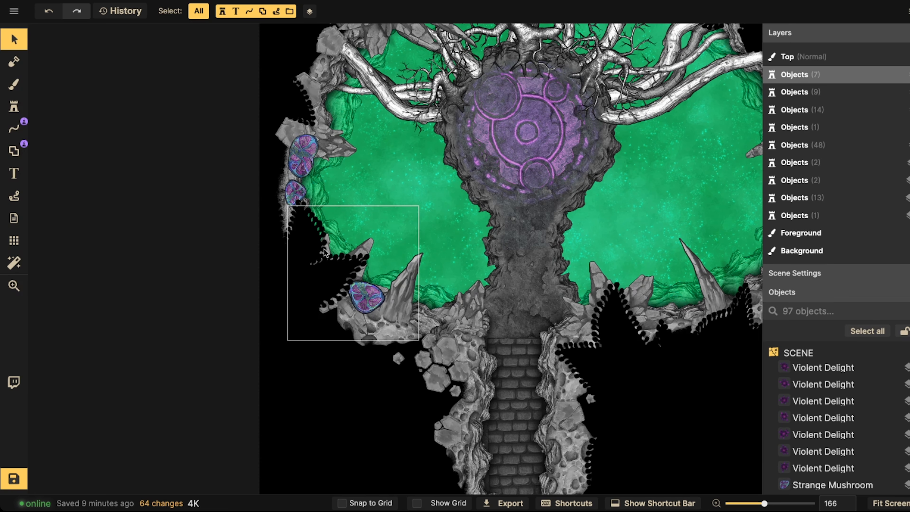
scroll(370, 163, down, 3)
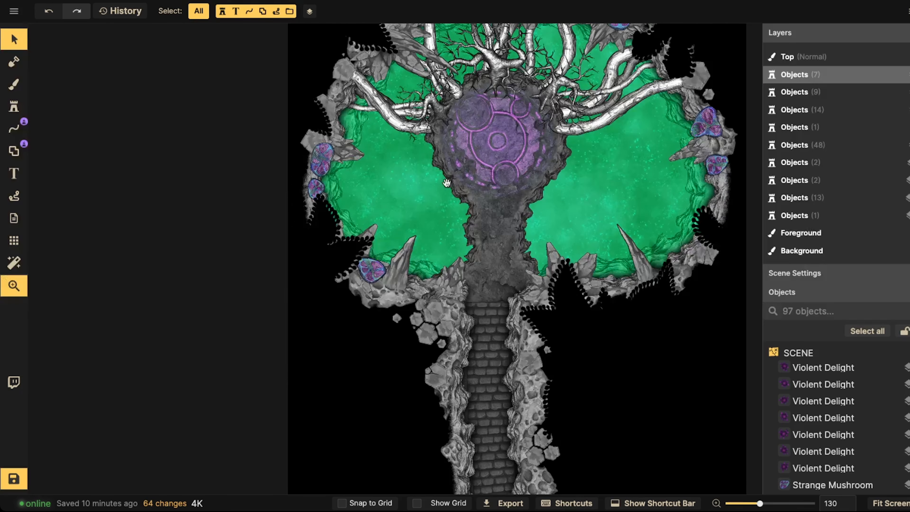
drag(444, 182, 427, 270)
drag(290, 325, 302, 325)
click(387, 222)
scroll(387, 221, down, 2)
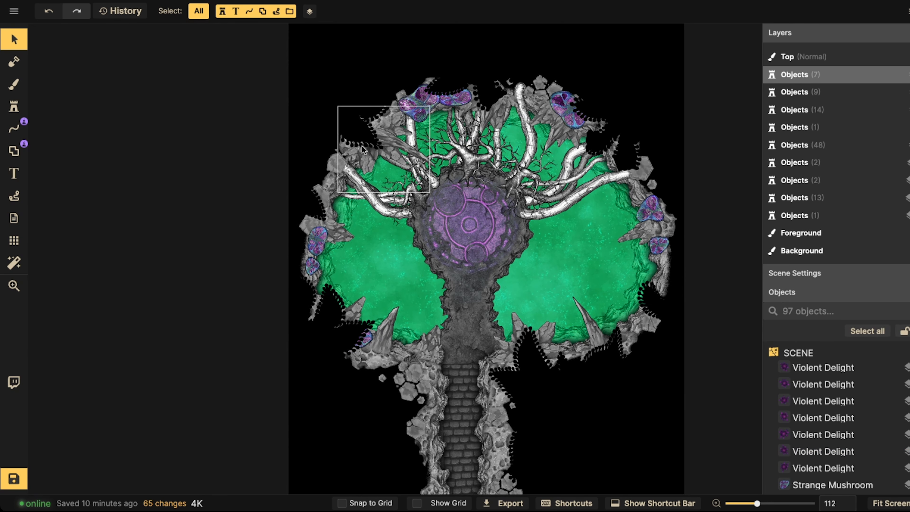
scroll(452, 152, down, 2)
drag(459, 179, 448, 176)
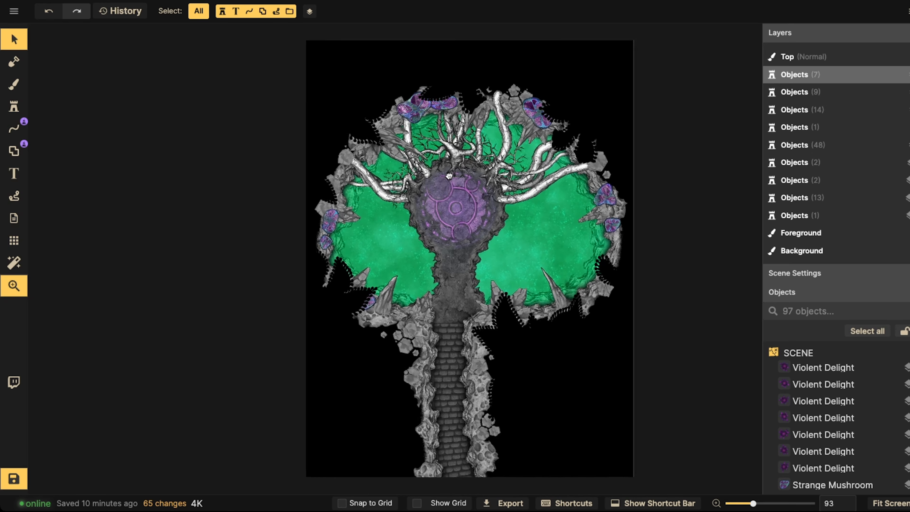
scroll(355, 183, up, 2)
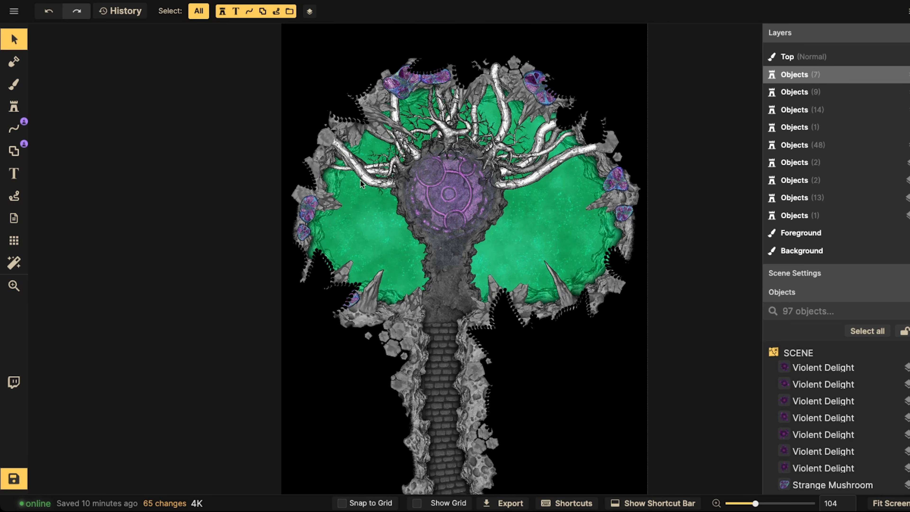
Step: Search the Fantasy Battlemaps stamps for LIGHT and choose the Round Light stamp
click(13, 150)
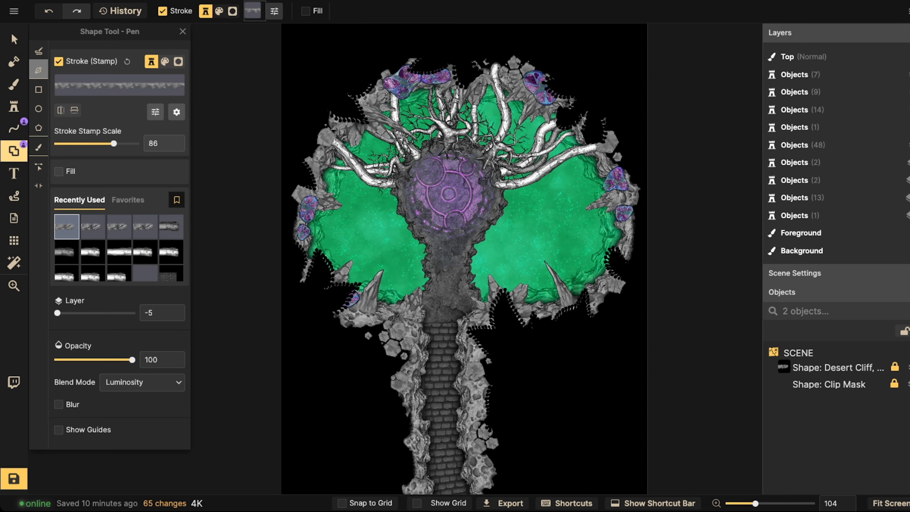
click(13, 107)
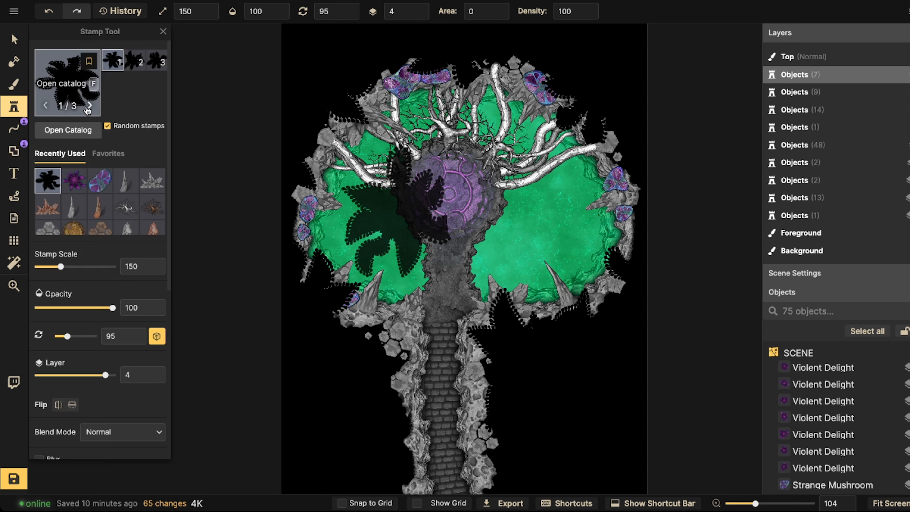
key(f)
click(209, 54)
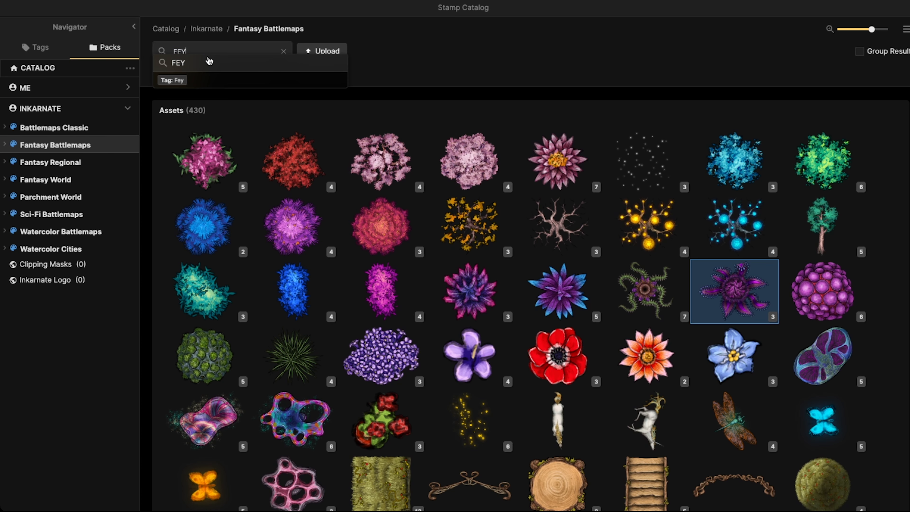
key(BackSpace)
key(BackSpace)
key(BackSpace)
text(LIGHT)
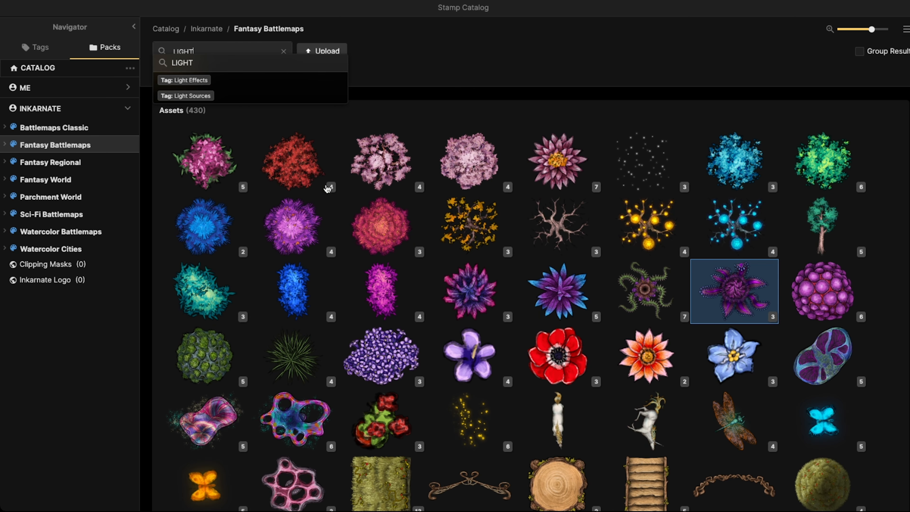
key(Return)
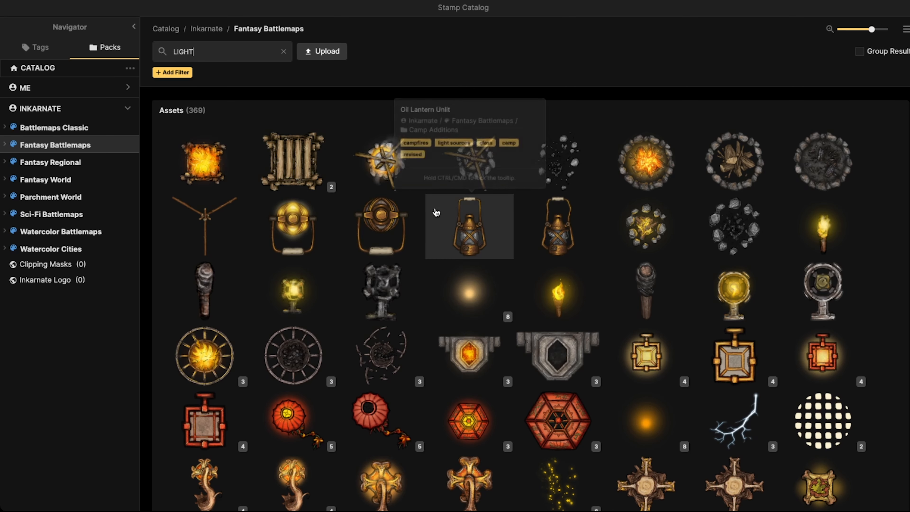
click(469, 287)
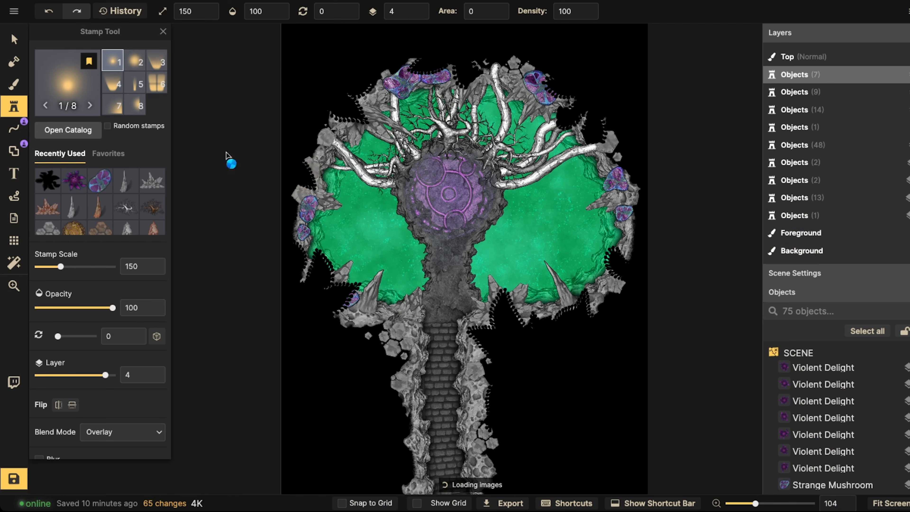
Step: Place the second Round Light variant at scale 350 over the left half of the green pool and select it
click(135, 60)
key(bracketright)
key(bracketright)
key(bracketright)
key(bracketright)
click(375, 233)
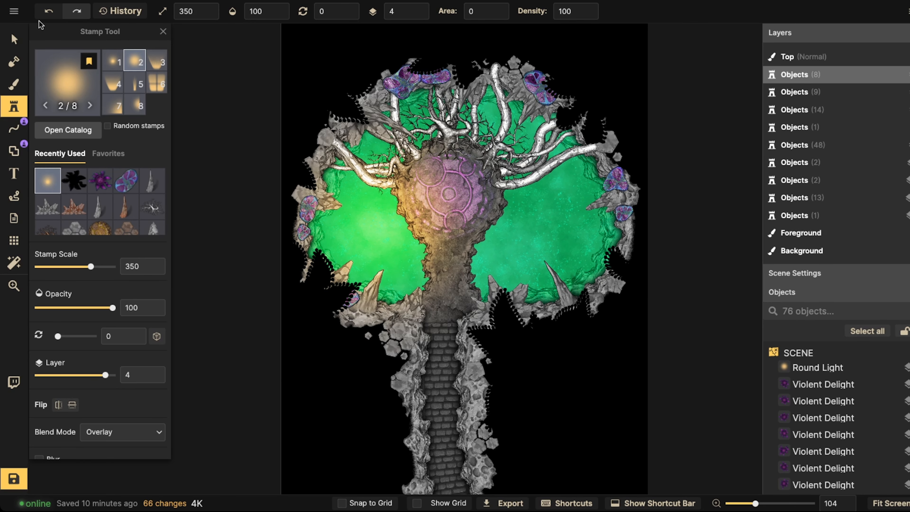
click(21, 36)
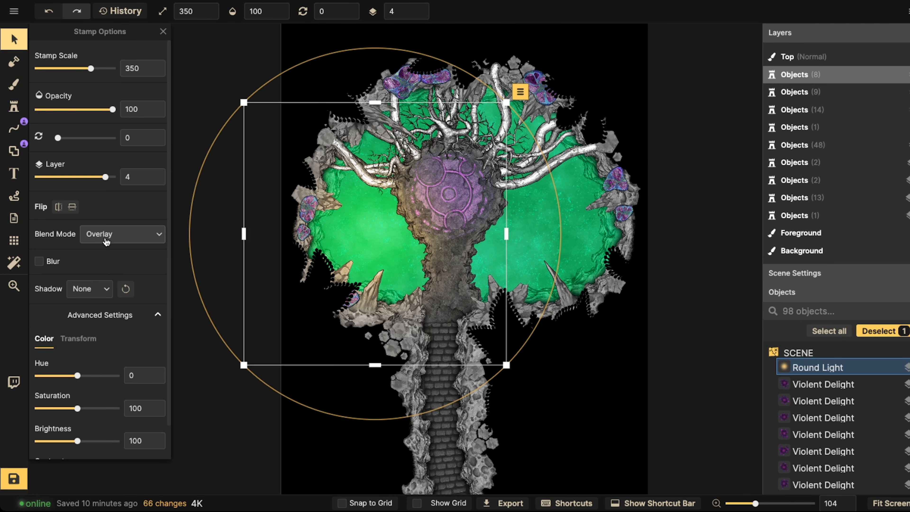
Step: Give the round light Normal blend mode, hue 77 and stamp scale 420, centred over the purple rune platform
click(108, 238)
click(103, 273)
drag(366, 232, 422, 196)
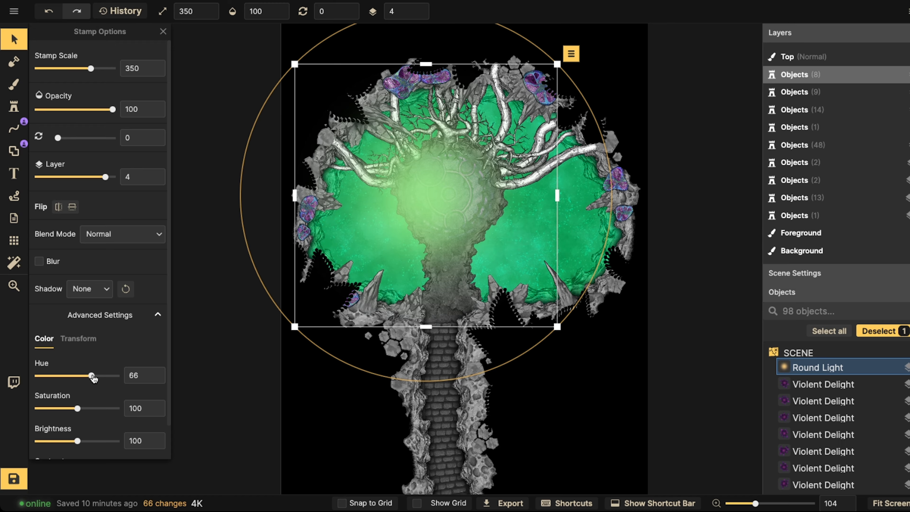
scroll(458, 187, up, 7)
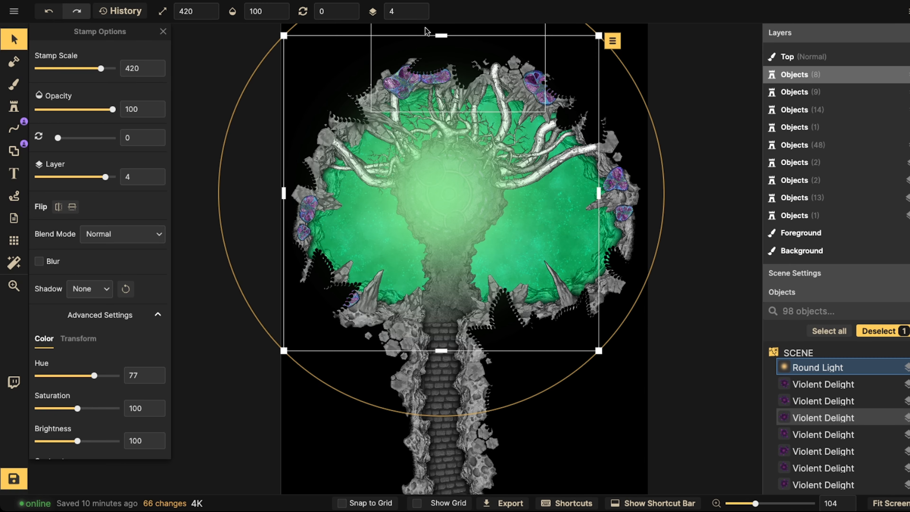
Step: Send the green round light down to layer -5, nudge it slightly upward and set its scale to 450
scroll(418, 20, down, 9)
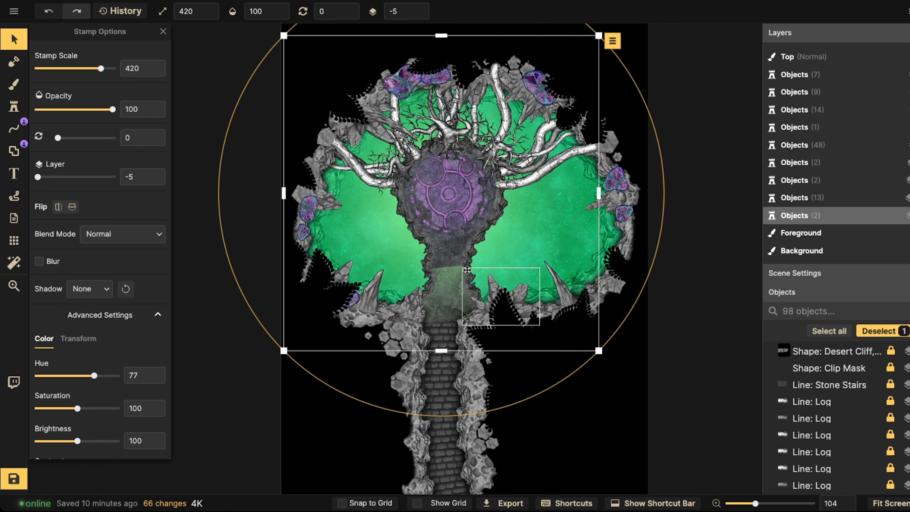
drag(449, 210, 449, 199)
scroll(449, 199, up, 1)
scroll(448, 199, up, 2)
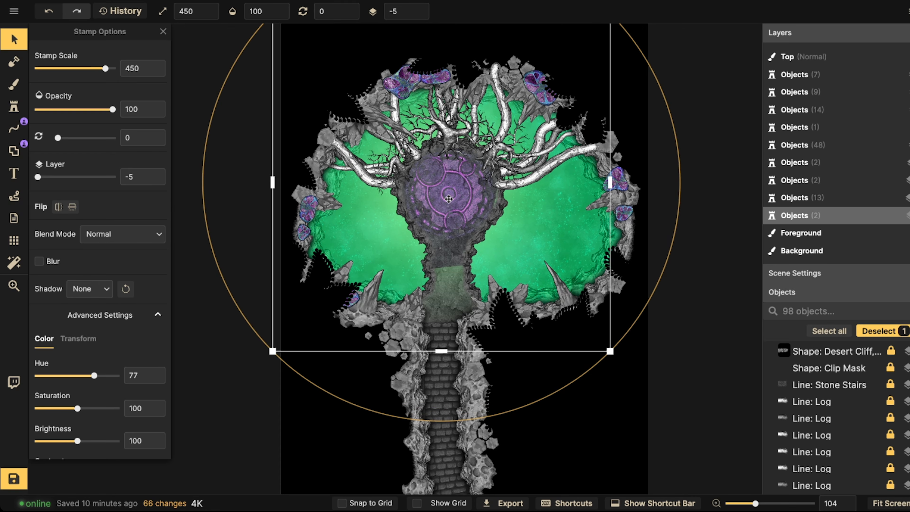
scroll(451, 289, up, 2)
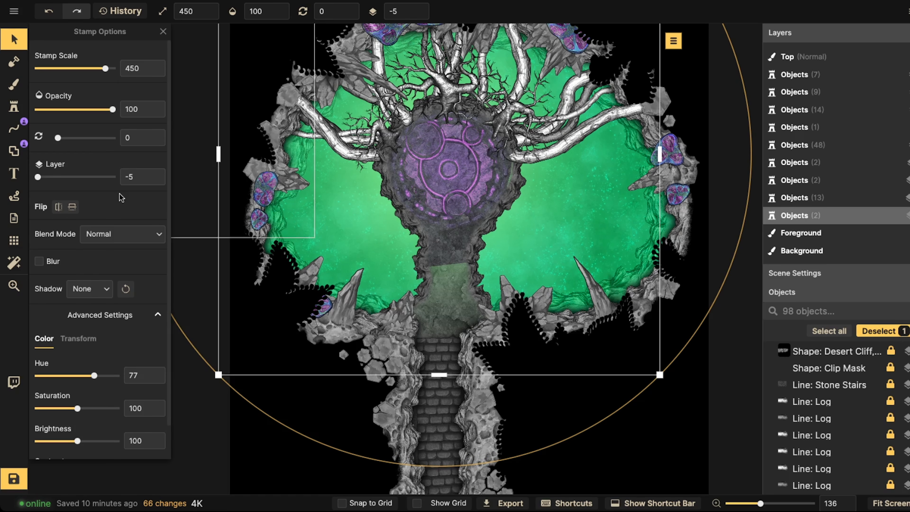
Step: Draw a clip mask shape with the pen on layer -3, covering the green-tinted path section between the rune platform and the brick stairs
click(14, 150)
click(14, 40)
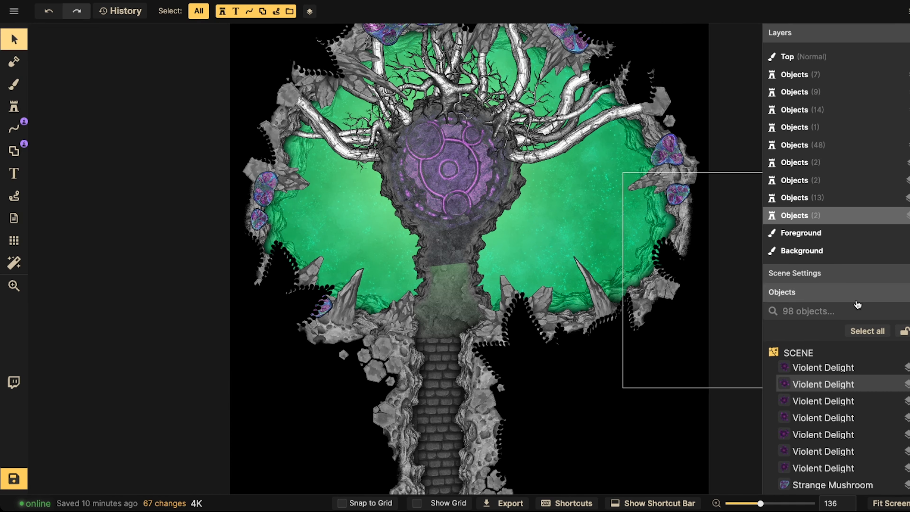
click(442, 205)
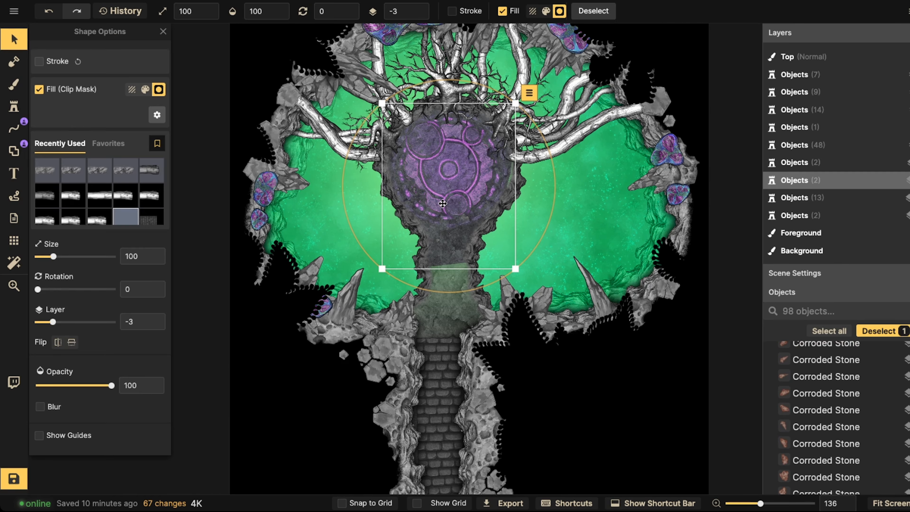
key(Escape)
click(14, 150)
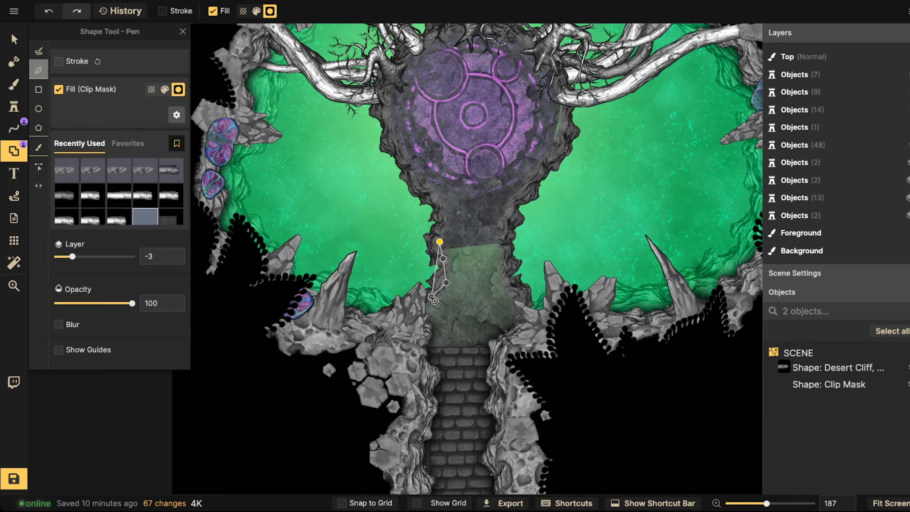
click(425, 354)
click(505, 352)
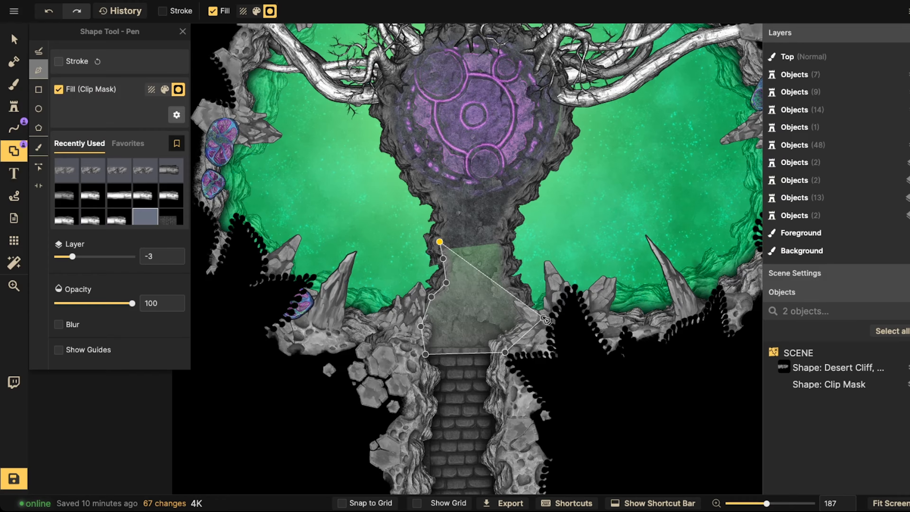
click(522, 289)
click(508, 272)
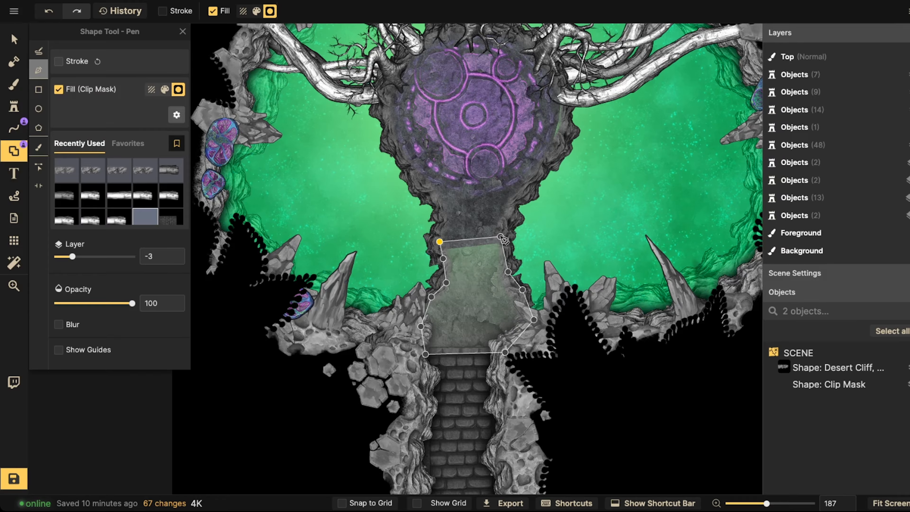
double_click(501, 236)
click(466, 374)
key(Escape)
scroll(443, 232, down, 3)
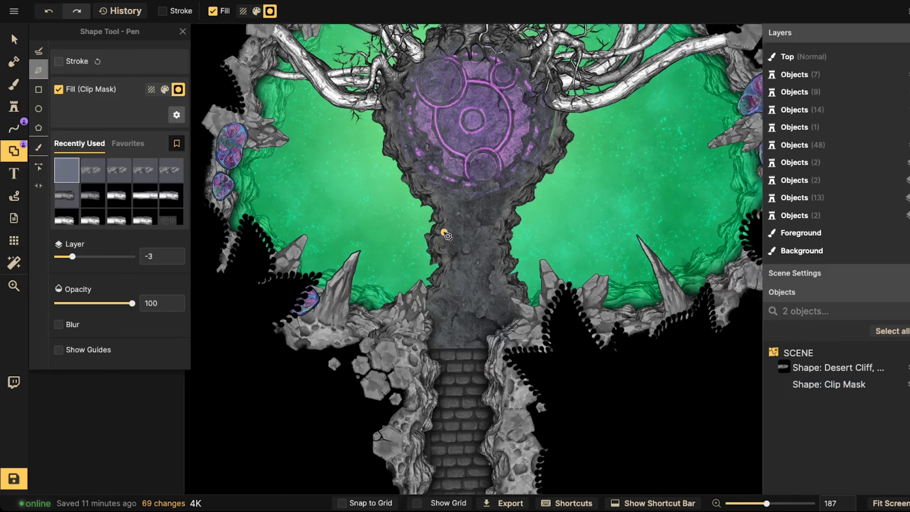
Step: Duplicate the green round light on layer -5, scale the copy to 330 and centre it behind the rune platform
click(18, 61)
click(182, 32)
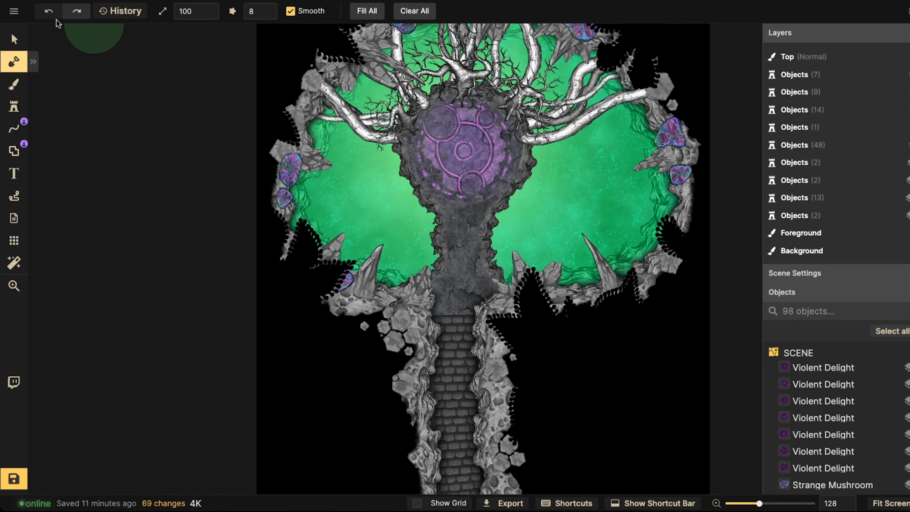
click(14, 39)
scroll(425, 181, down, 1)
click(428, 139)
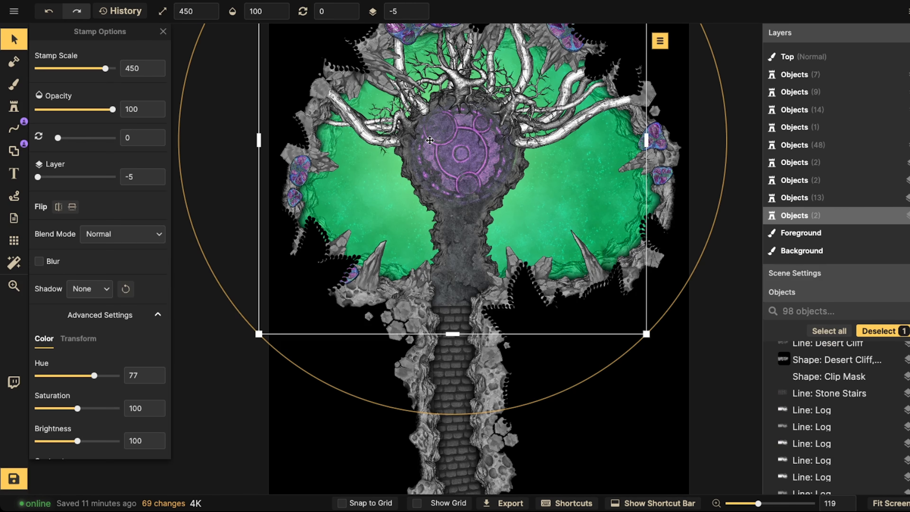
key(ctrl+c)
key(ctrl+v)
scroll(441, 172, down, 13)
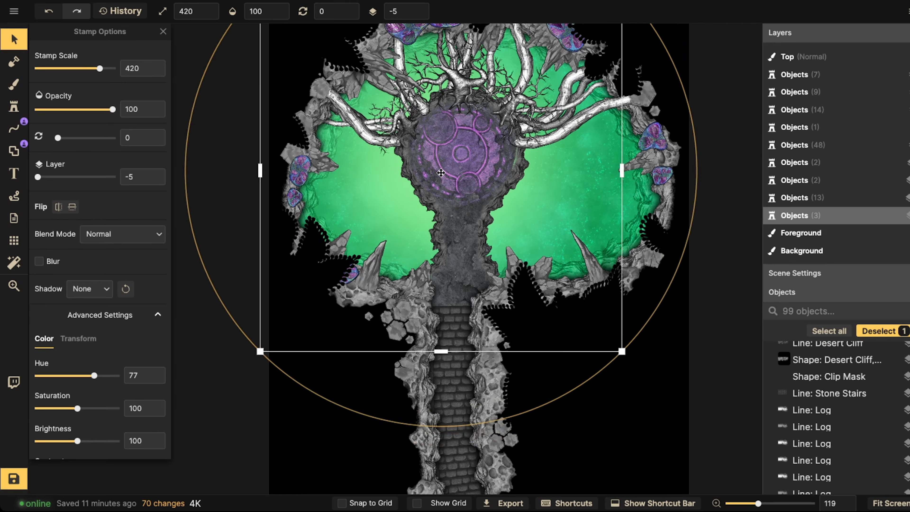
drag(441, 173, 475, 165)
scroll(474, 165, up, 1)
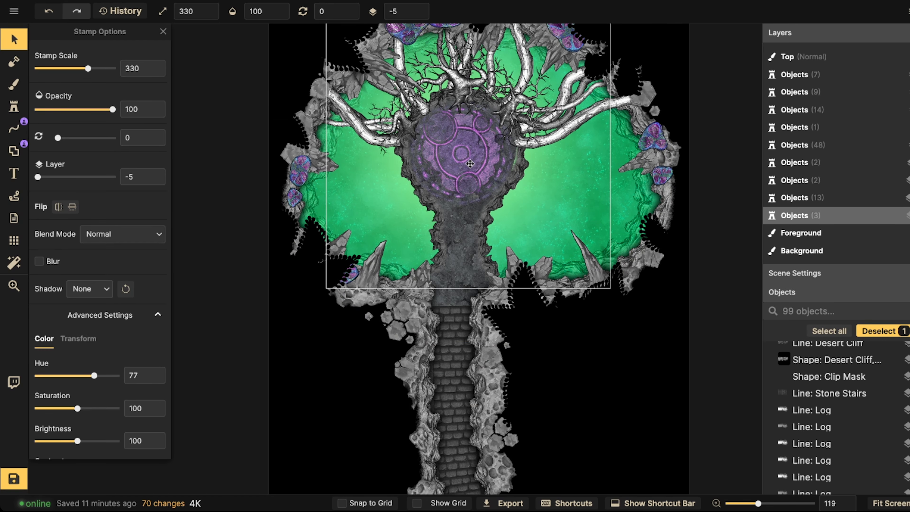
key(Escape)
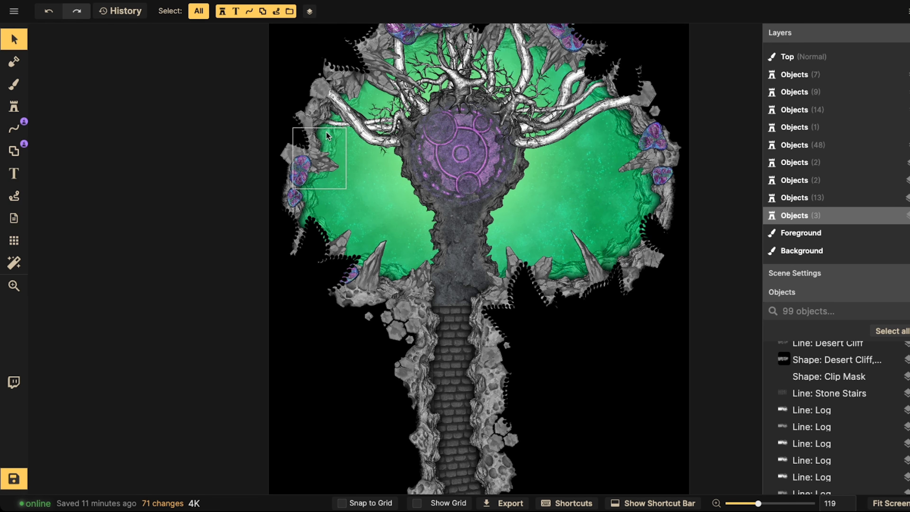
Step: Paste another green round light, raise it to layer 5 at scale 500 and move it up over the lower platform
scroll(422, 93, down, 3)
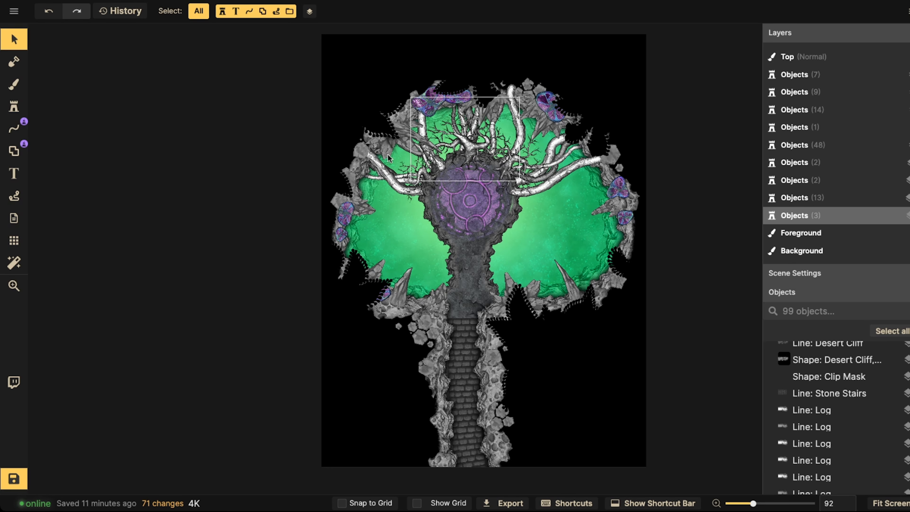
click(474, 279)
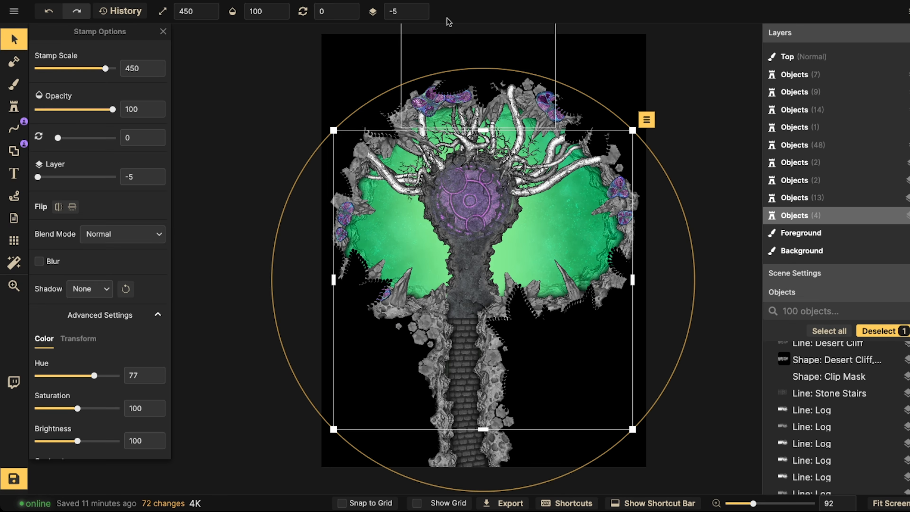
click(418, 8)
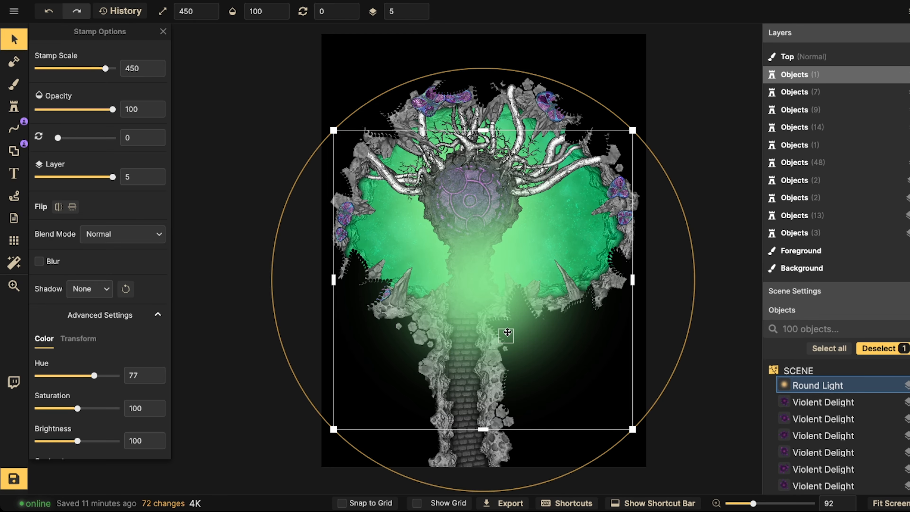
key(])
drag(490, 318, 469, 232)
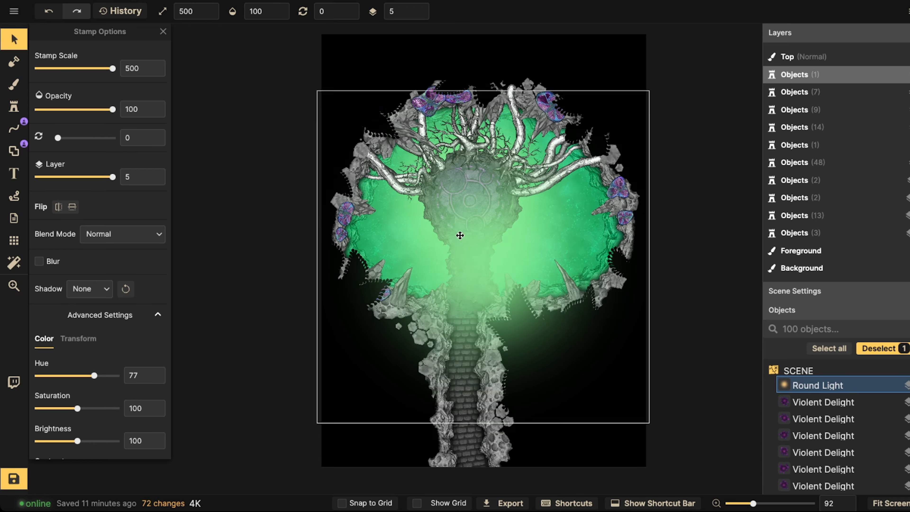
Step: Stretch the new light beyond the map's side edges, recentre it over the rune platform and place it on layer 4
drag(629, 360, 797, 505)
drag(582, 314, 516, 230)
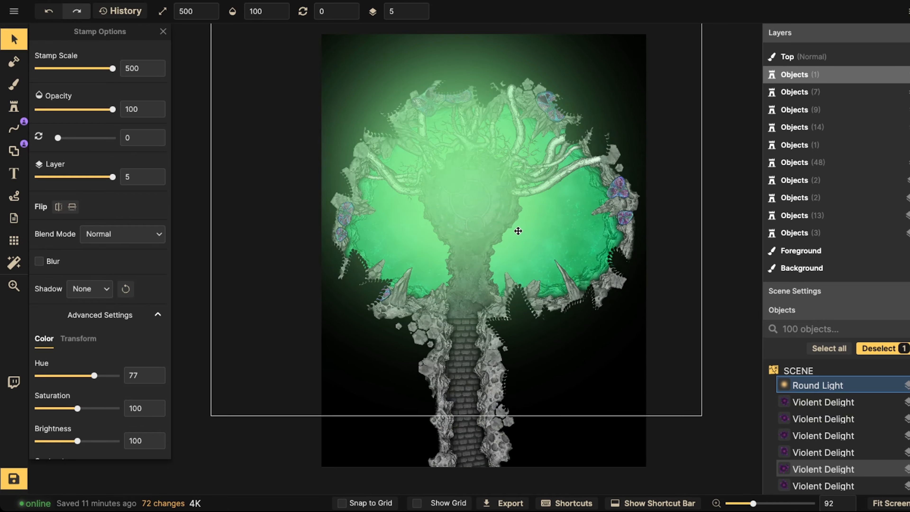
click(419, 16)
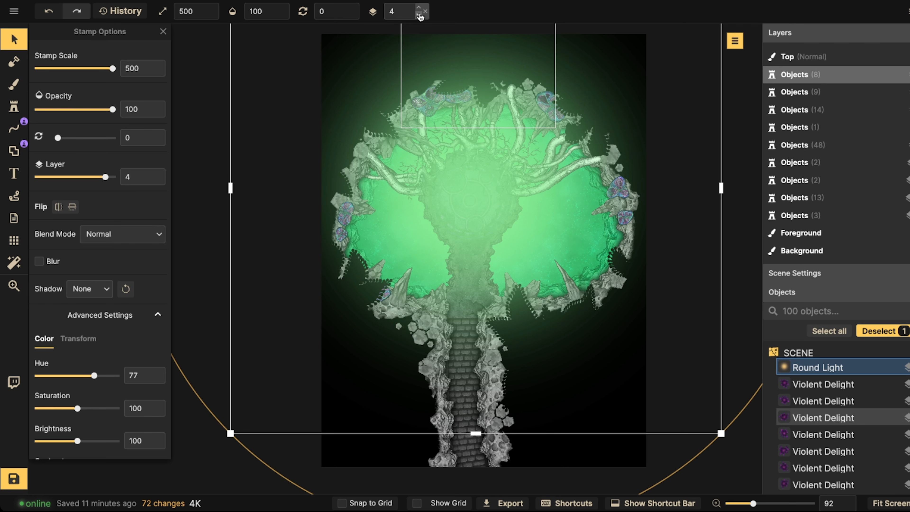
drag(469, 148, 472, 160)
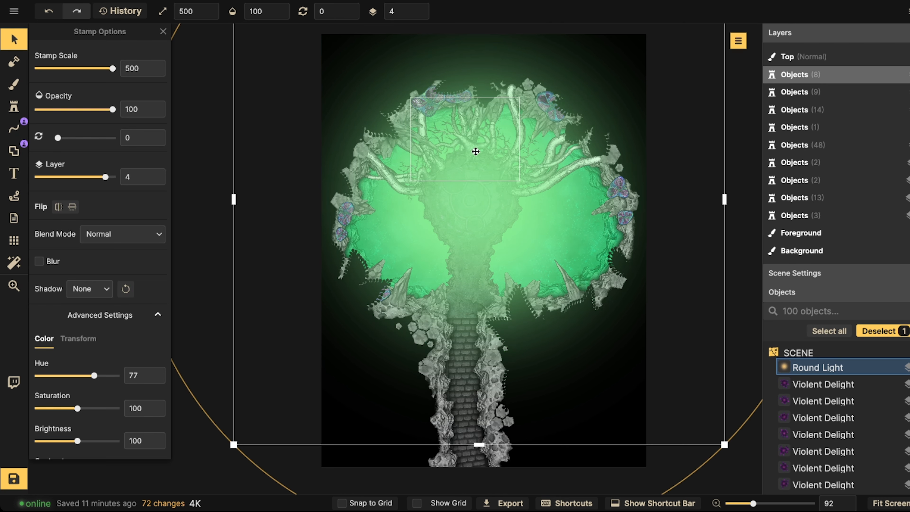
click(418, 16)
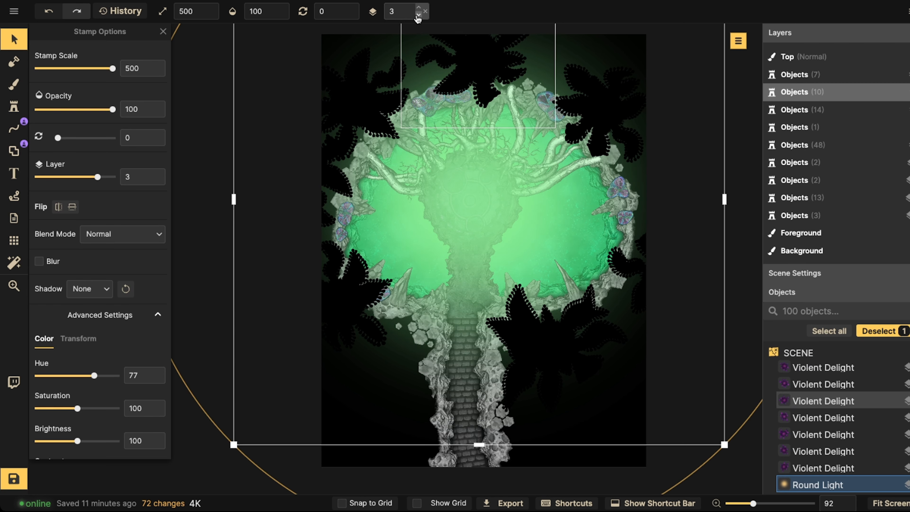
click(418, 8)
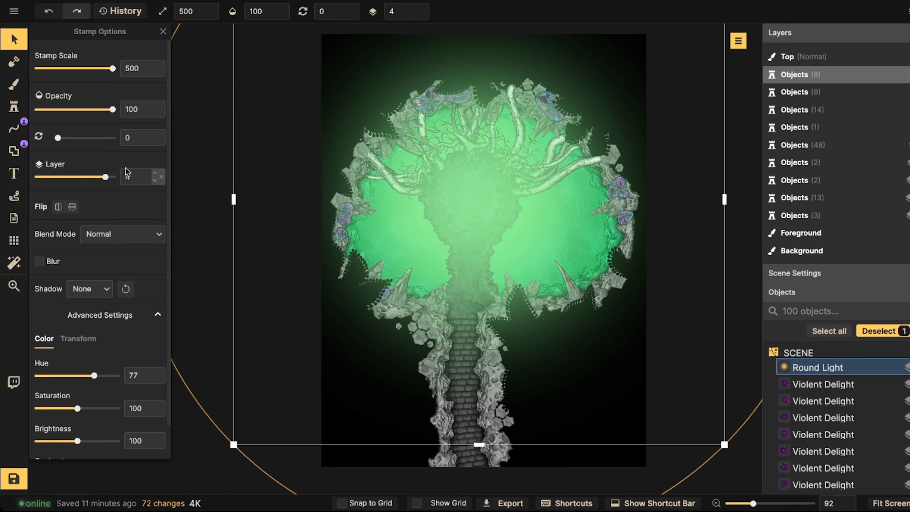
Step: Try the Overlay, Darken, Multiply, Color burn, Lighten and Screen blend modes on the large green light
click(87, 296)
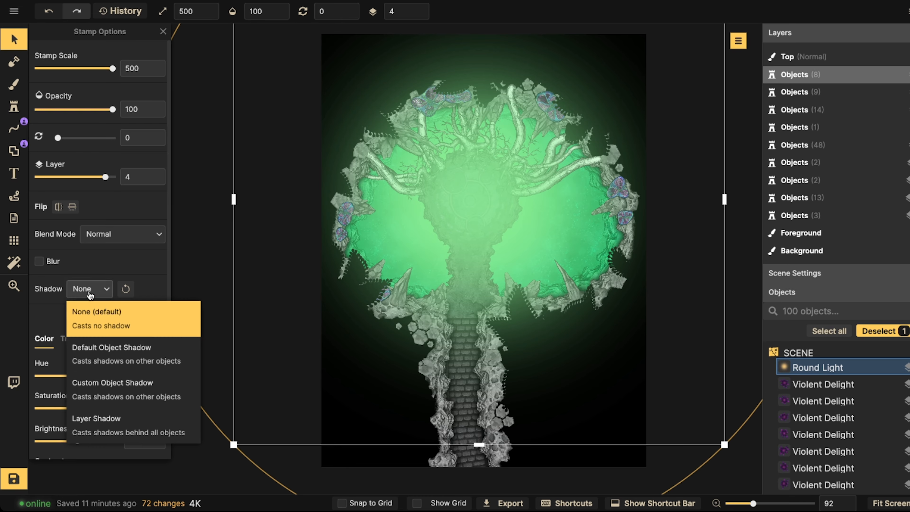
click(86, 291)
click(91, 234)
click(68, 404)
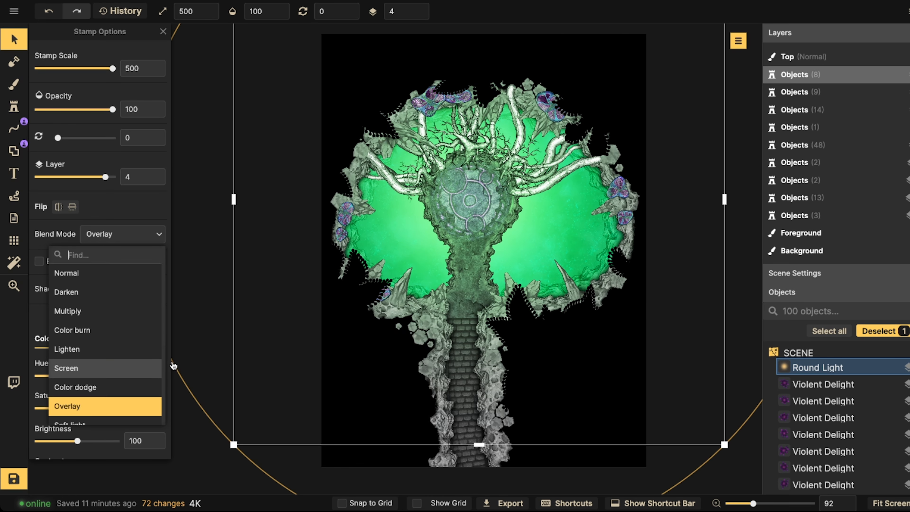
click(122, 235)
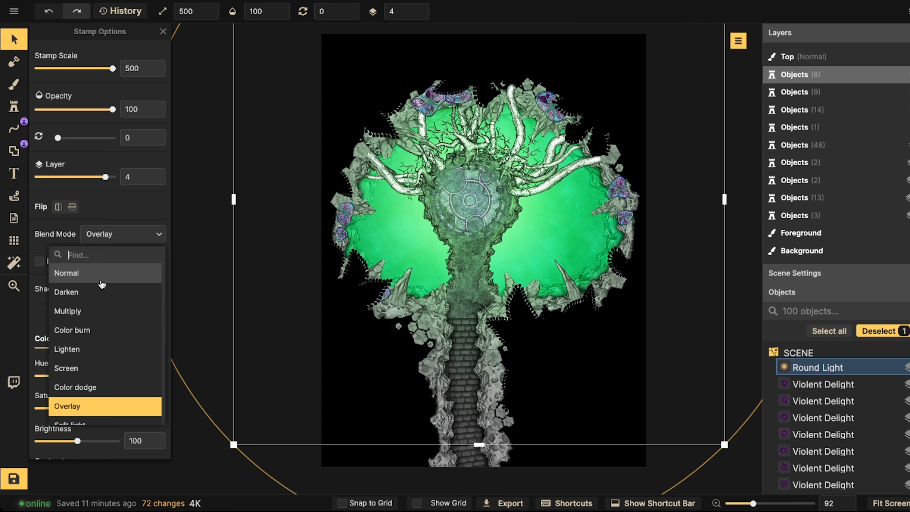
click(92, 291)
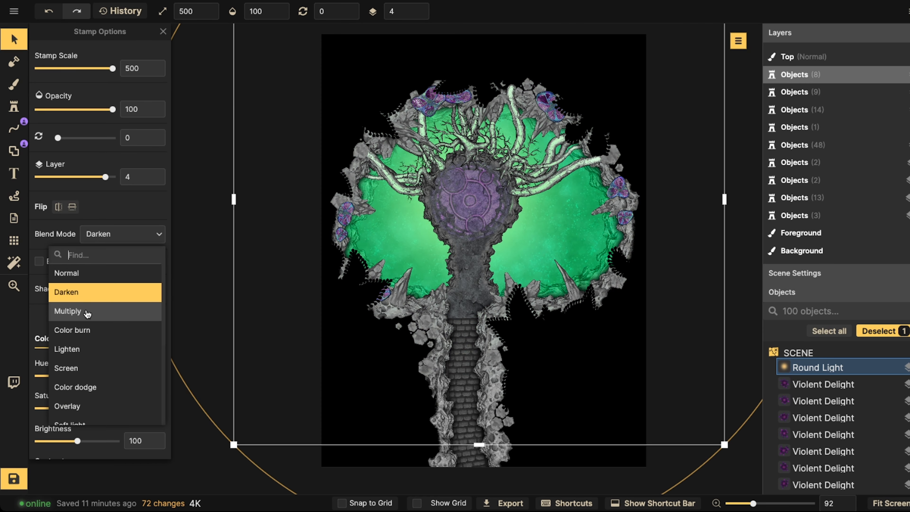
click(87, 312)
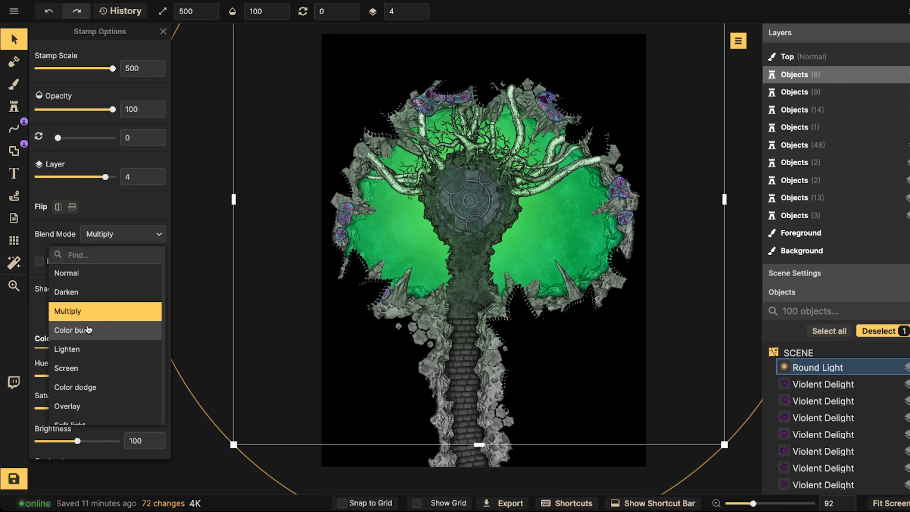
click(87, 331)
click(81, 349)
click(77, 368)
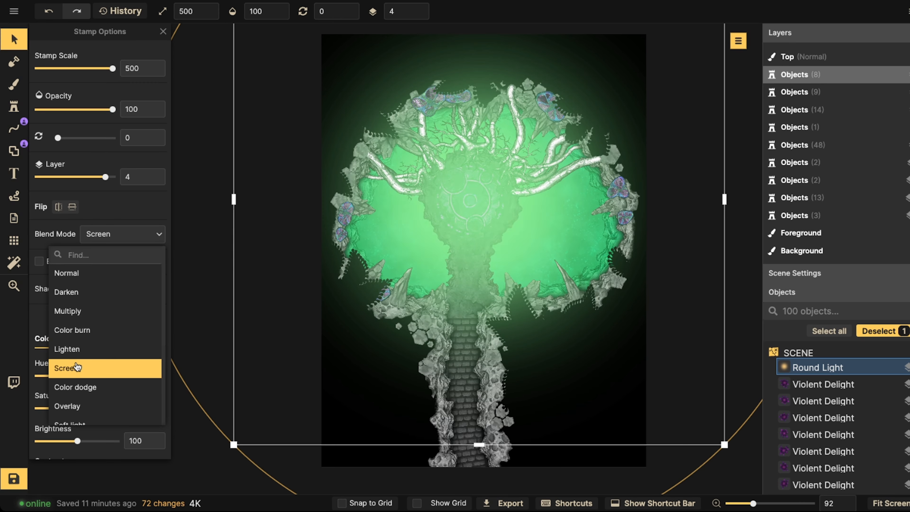
Step: Compare the Color dodge, Soft light and Hard light blend modes on the large light, settling on Difference
click(74, 387)
scroll(82, 341, down, 2)
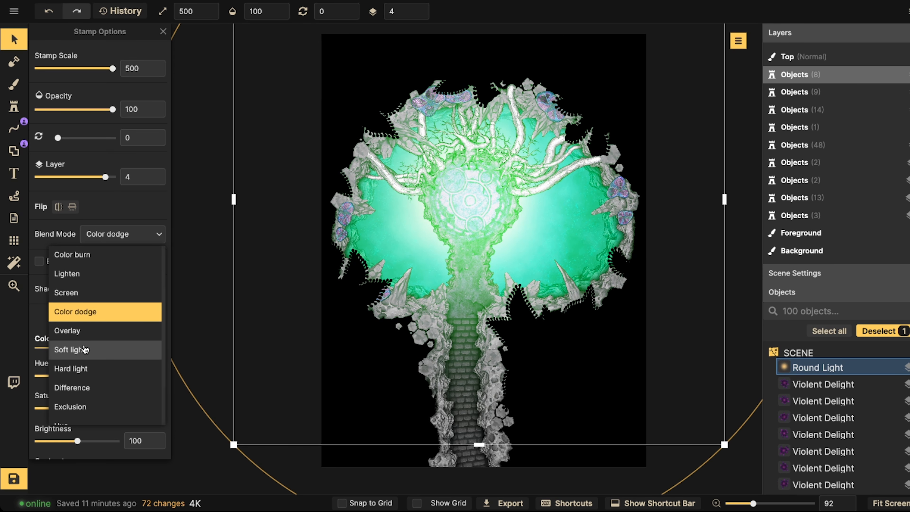
click(82, 349)
click(85, 385)
click(84, 372)
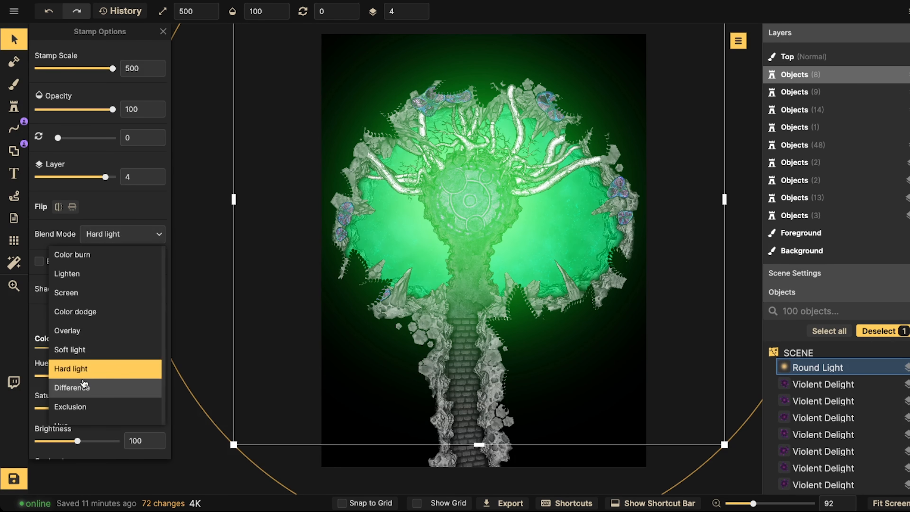
click(77, 386)
Step: Shrink the Difference-blended light to scale 490, centred on the rune platform, and send it down to layer -5
scroll(470, 224, down, 5)
drag(470, 221, 466, 220)
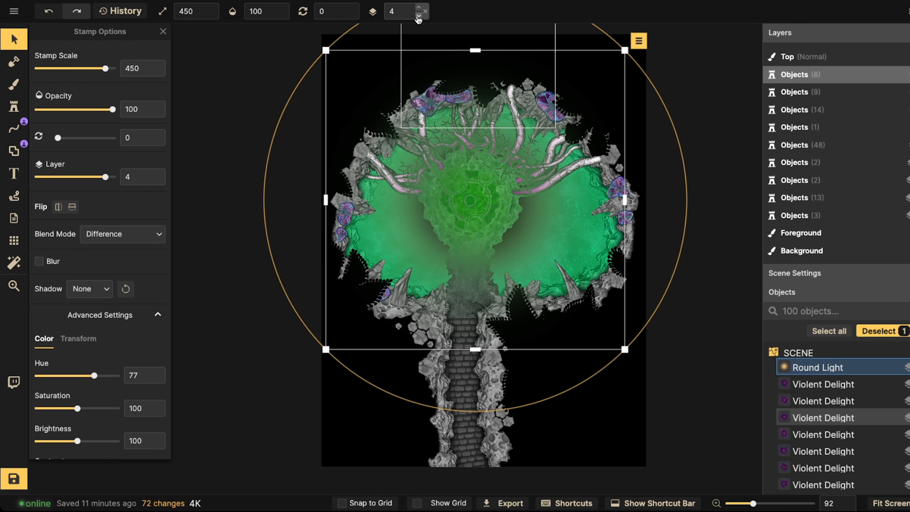
scroll(417, 15, down, 9)
scroll(464, 216, up, 1)
scroll(464, 216, up, 3)
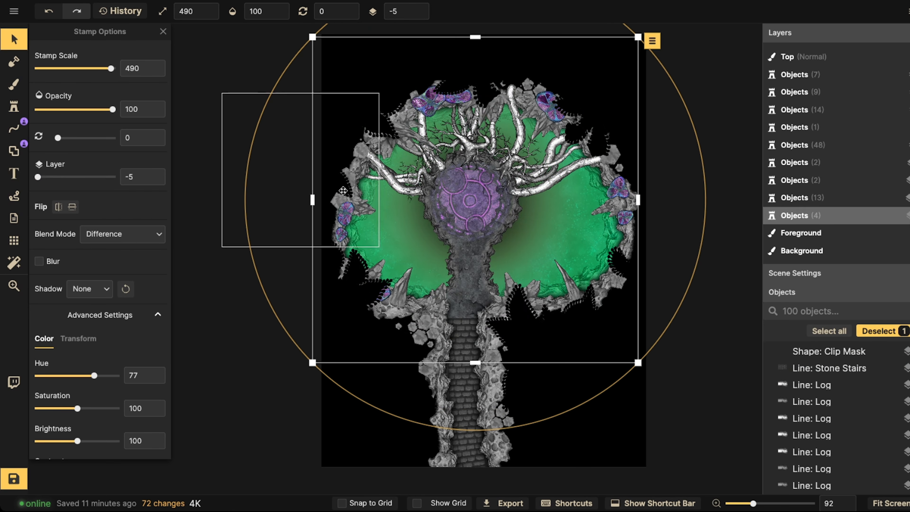
Step: Raise the light to layer 5 at scale 500 and compare Saturation, Hard light and Soft light blending, settling on Soft light
scroll(418, 11, up, 10)
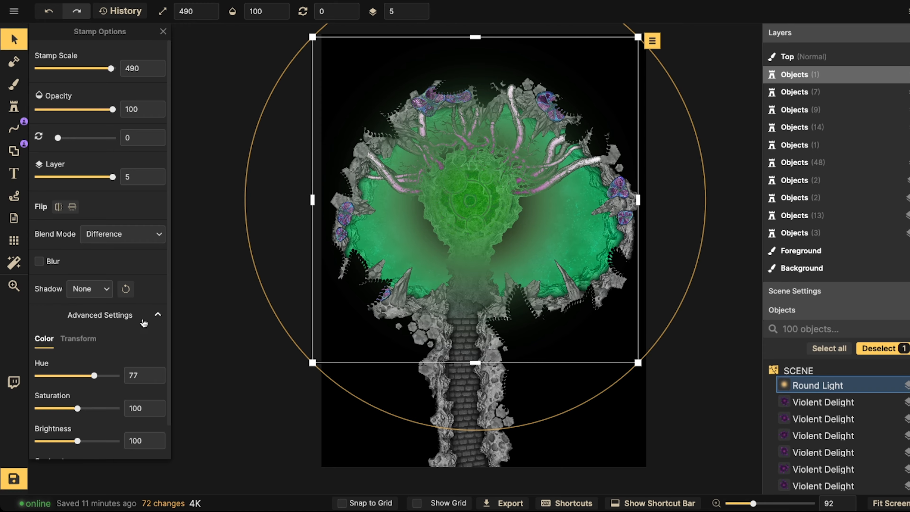
scroll(497, 211, up, 1)
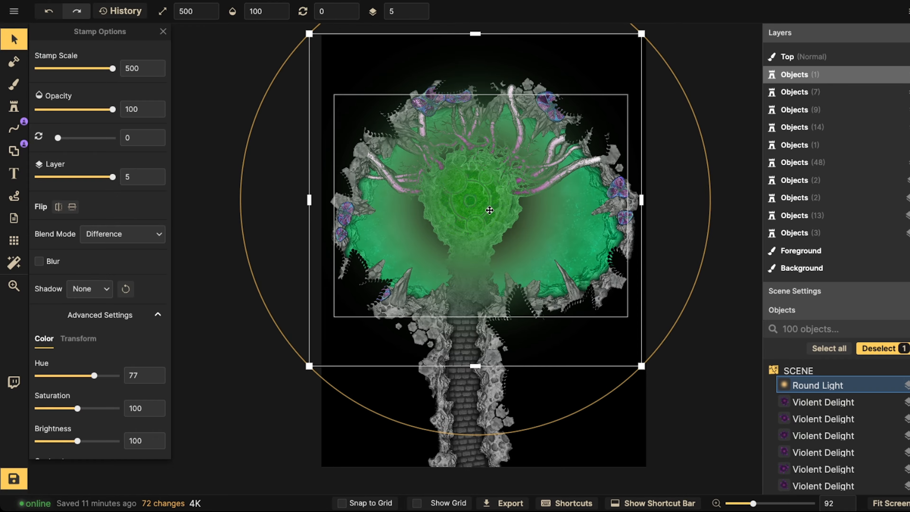
click(103, 240)
scroll(102, 391, down, 1)
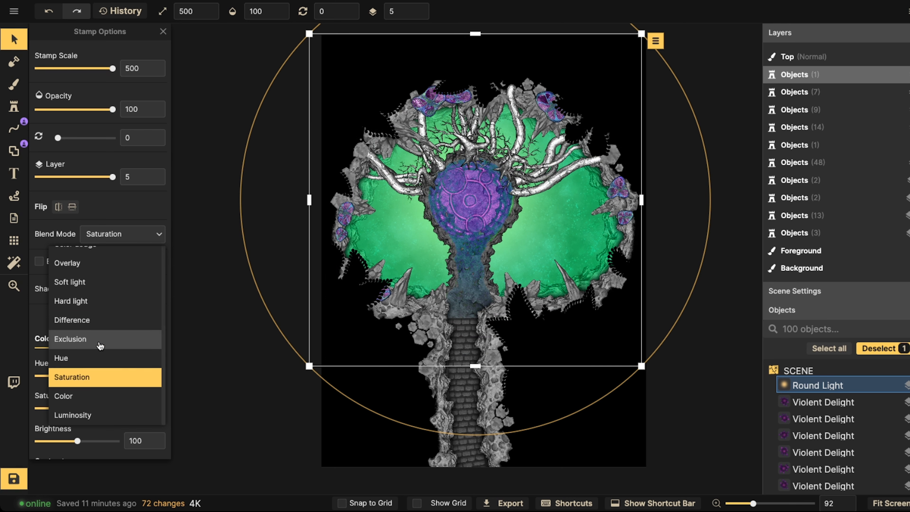
click(81, 302)
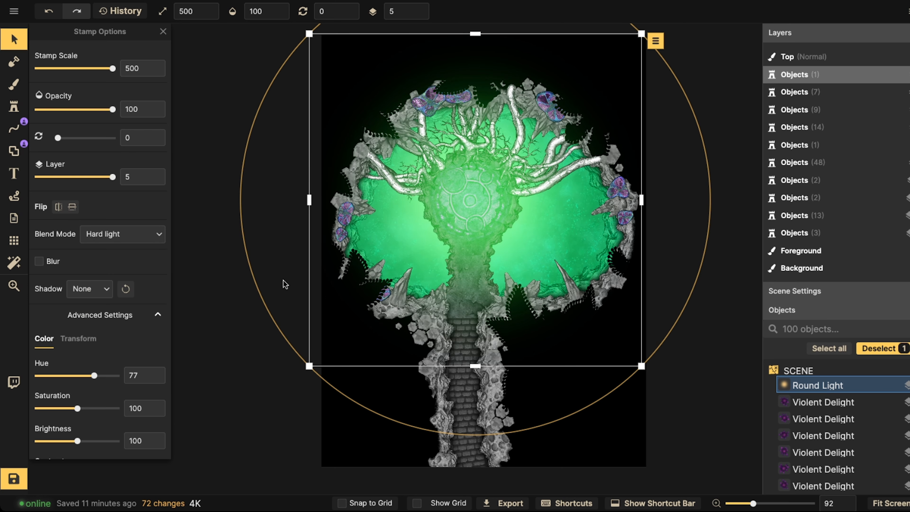
click(117, 239)
click(89, 394)
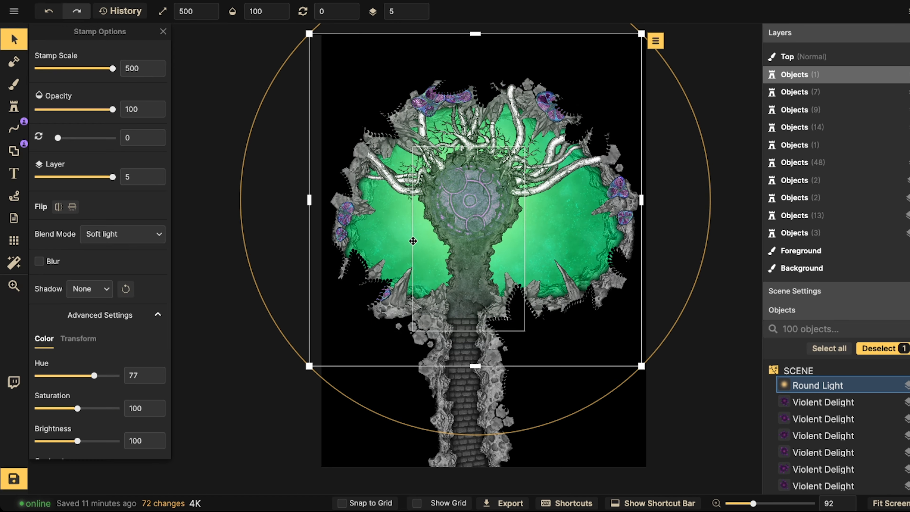
Step: Enlarge the Soft light glow beyond the map's side edges, recentre it over the rune platform and set its opacity to 78
scroll(413, 240, down, 3)
drag(589, 322, 675, 378)
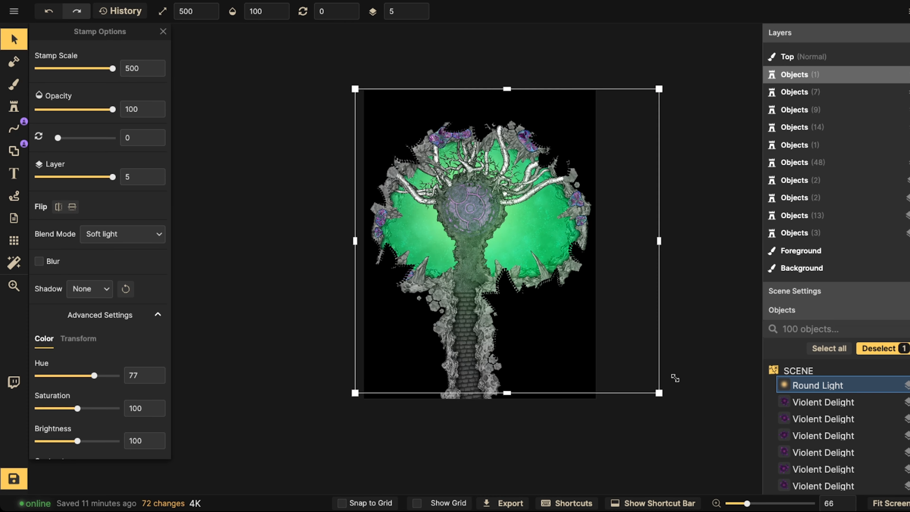
drag(518, 209, 501, 176)
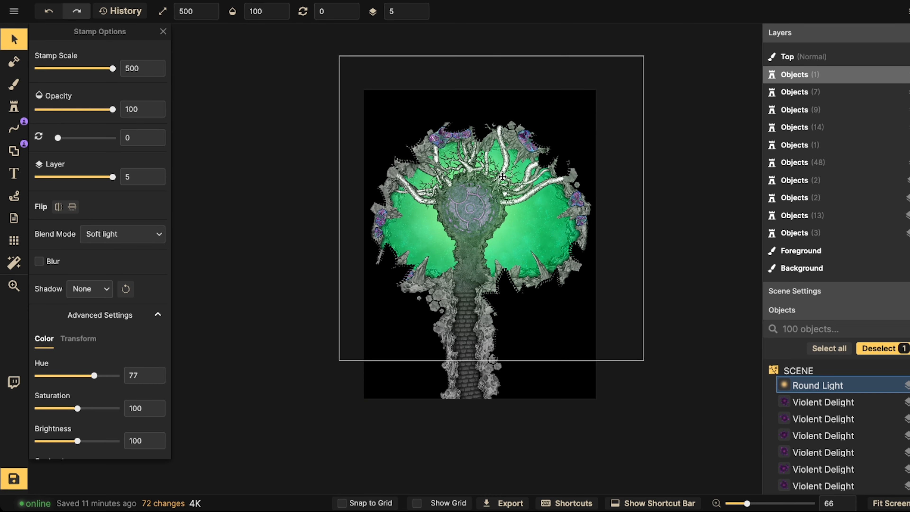
drag(644, 360, 688, 405)
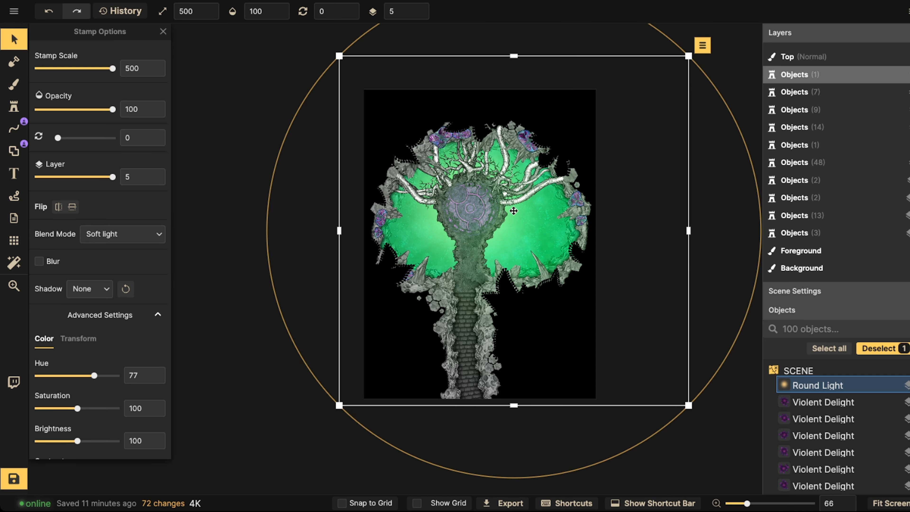
drag(513, 211, 484, 183)
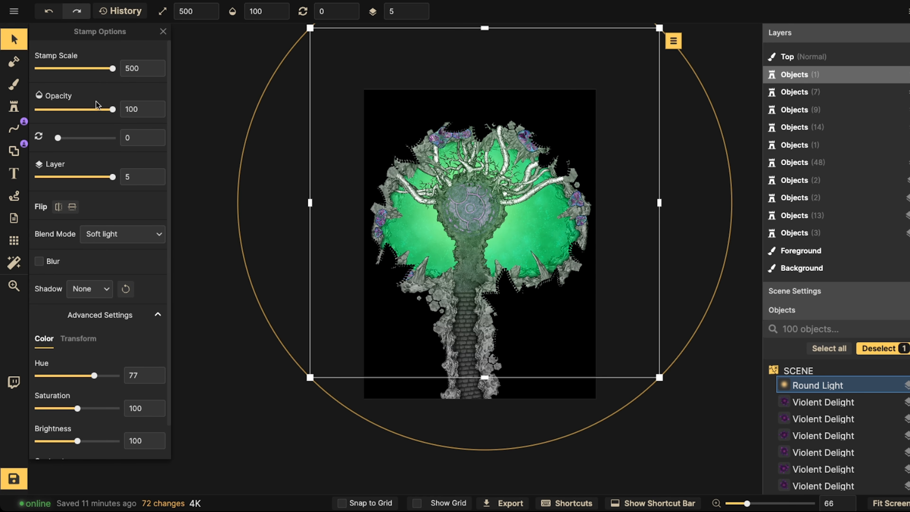
drag(658, 378, 677, 396)
drag(496, 225, 463, 196)
scroll(484, 203, up, 3)
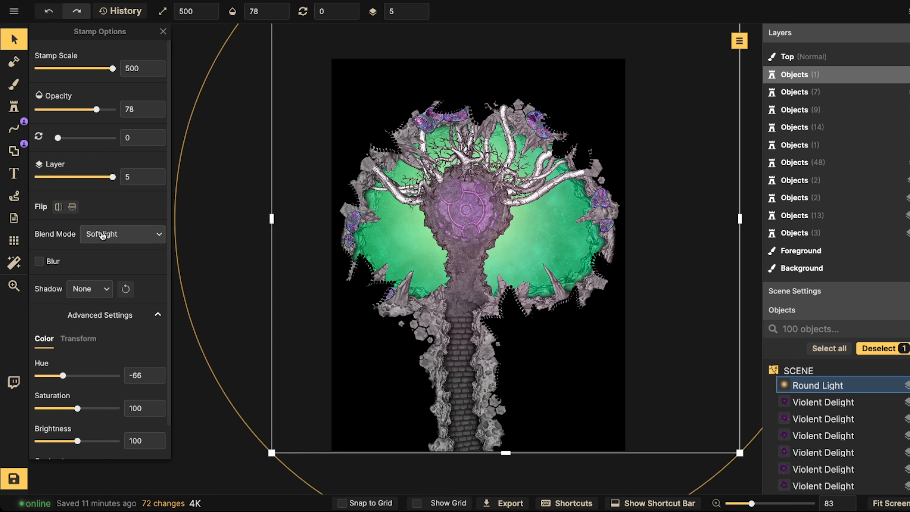
Step: Set the light's hue to -92 and compare Normal, Soft light and Hard light blending, settling on Hard light
click(119, 233)
click(107, 262)
drag(479, 225, 464, 218)
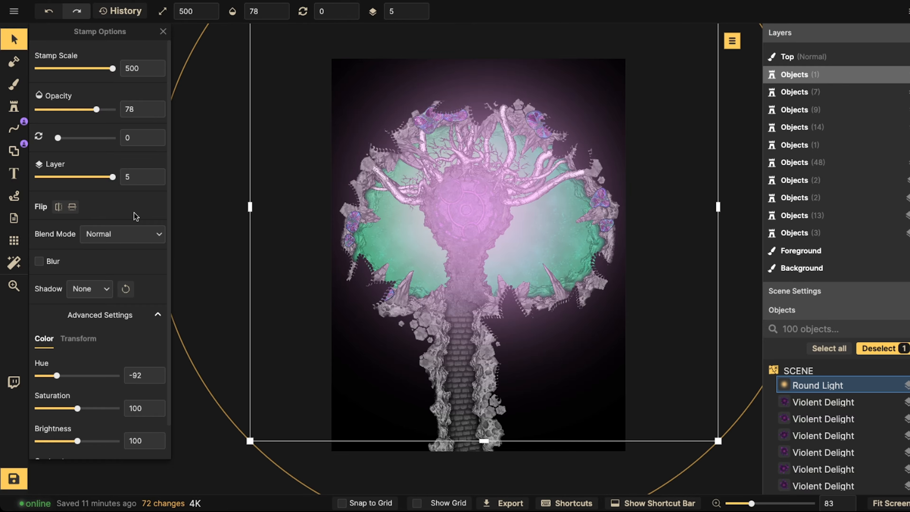
click(134, 234)
scroll(102, 360, down, 3)
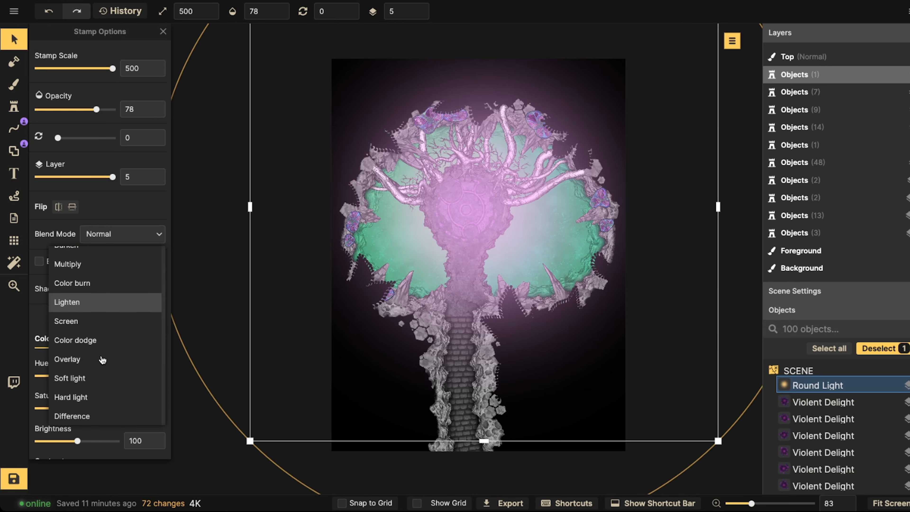
scroll(103, 360, down, 2)
click(89, 323)
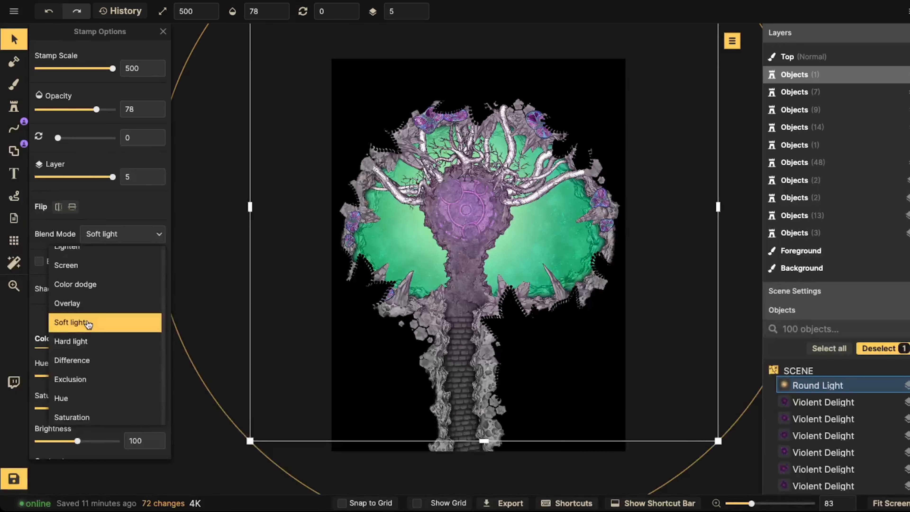
click(88, 347)
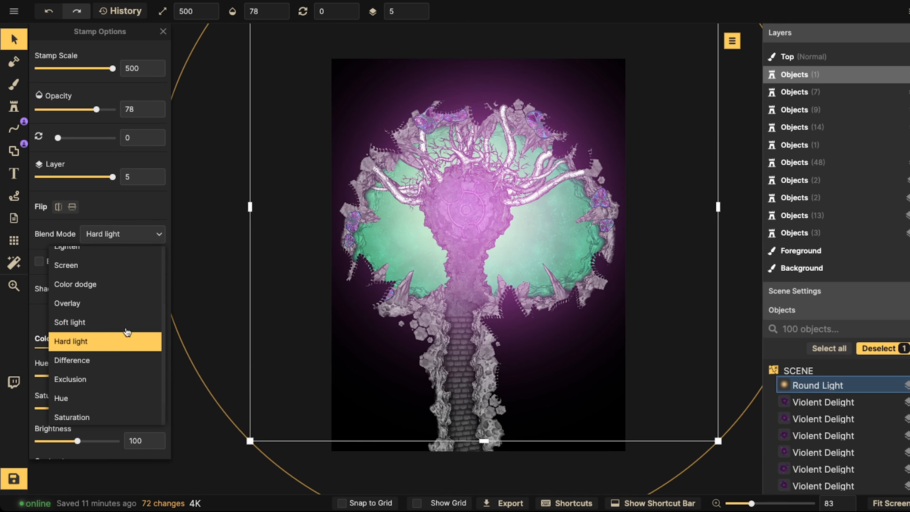
Step: Resize the purple light to span just past the map's side edges, centre it on the rune platform and set opacity to 36
scroll(458, 190, down, 1)
scroll(459, 194, up, 1)
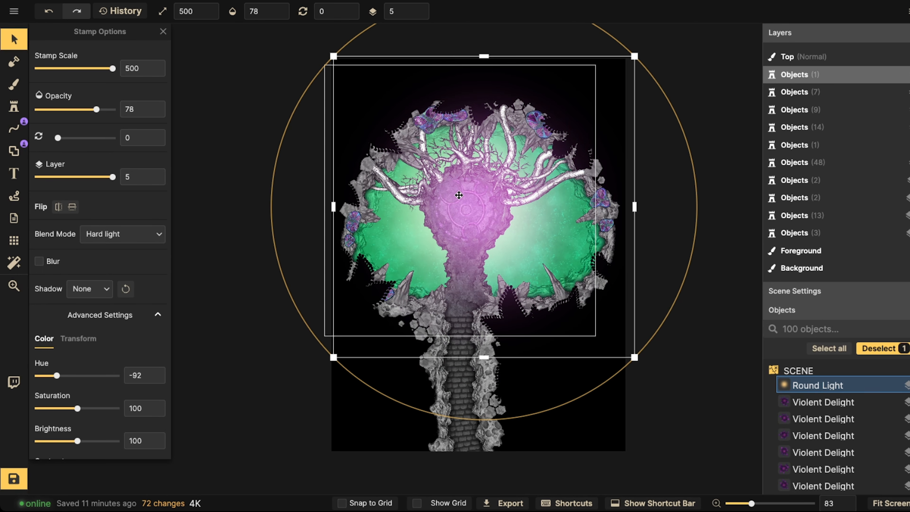
drag(634, 357, 716, 418)
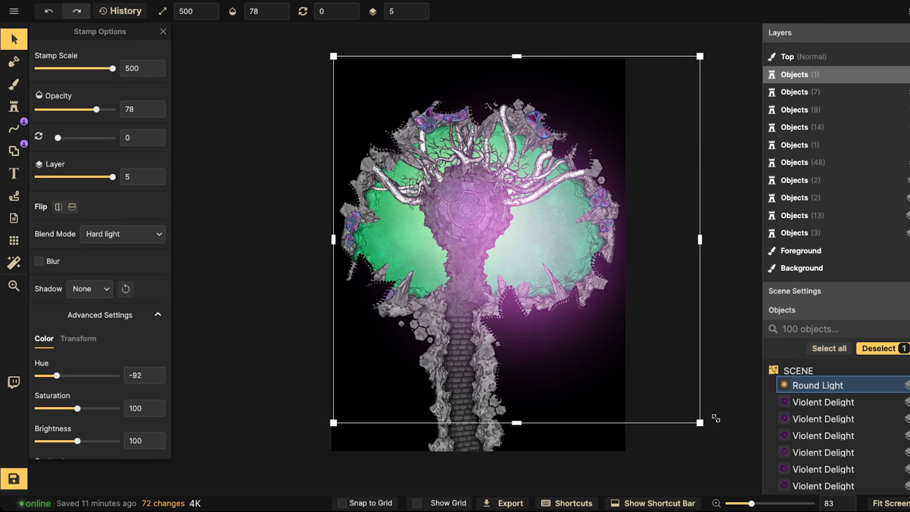
drag(518, 234, 475, 194)
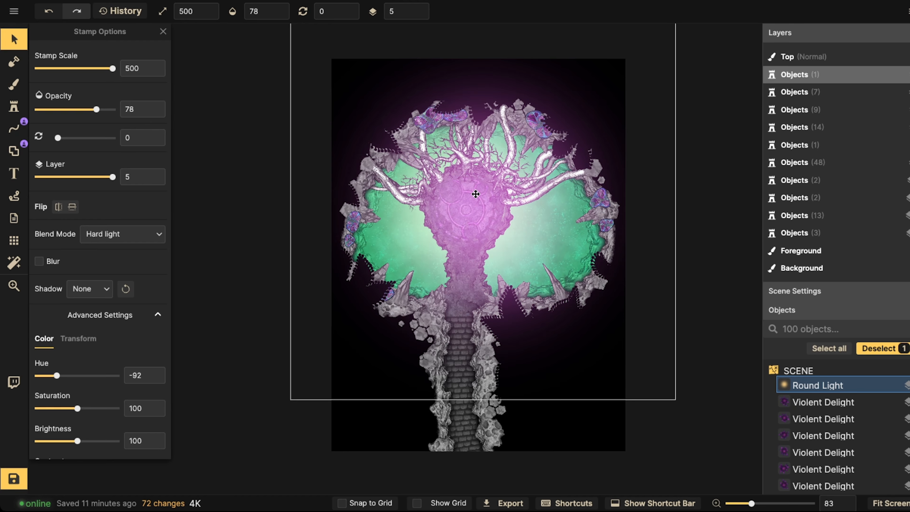
drag(96, 110, 69, 112)
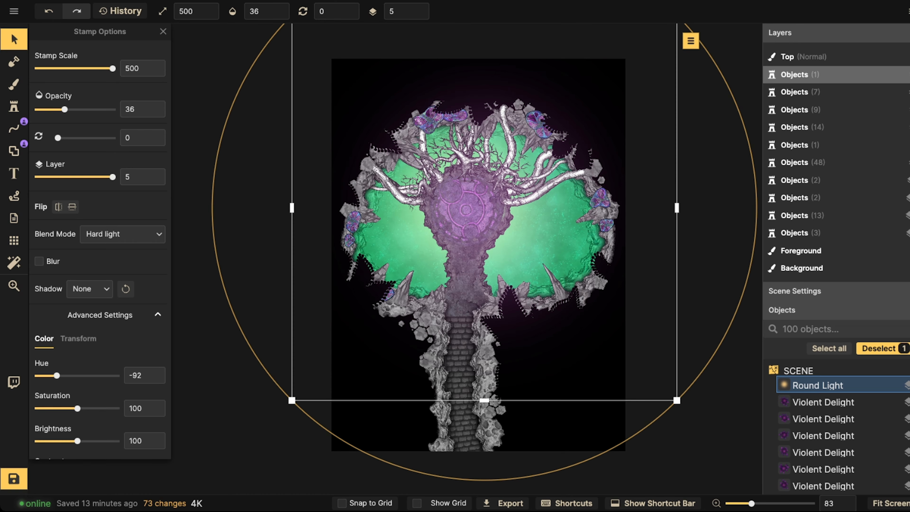
Step: Choose the dark fey texture with green speckles for the background brush and set the brush size to 80
scroll(447, 267, up, 4)
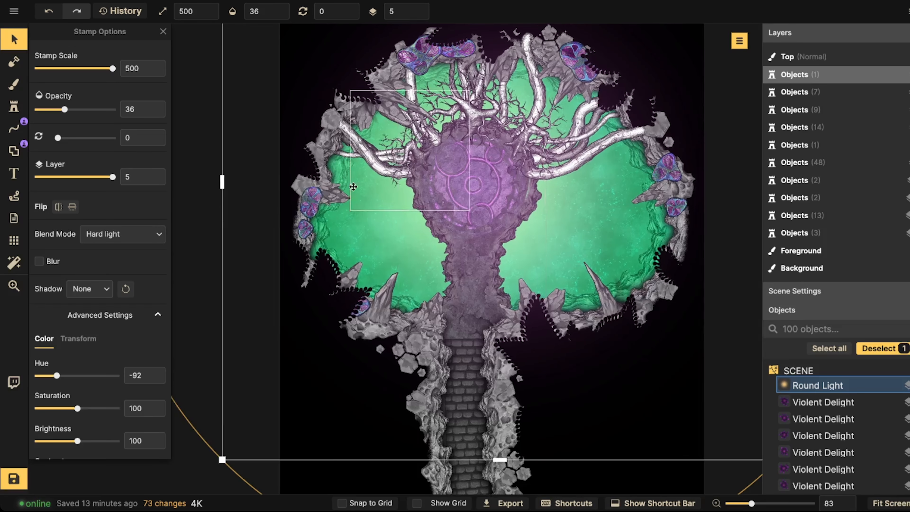
key(b)
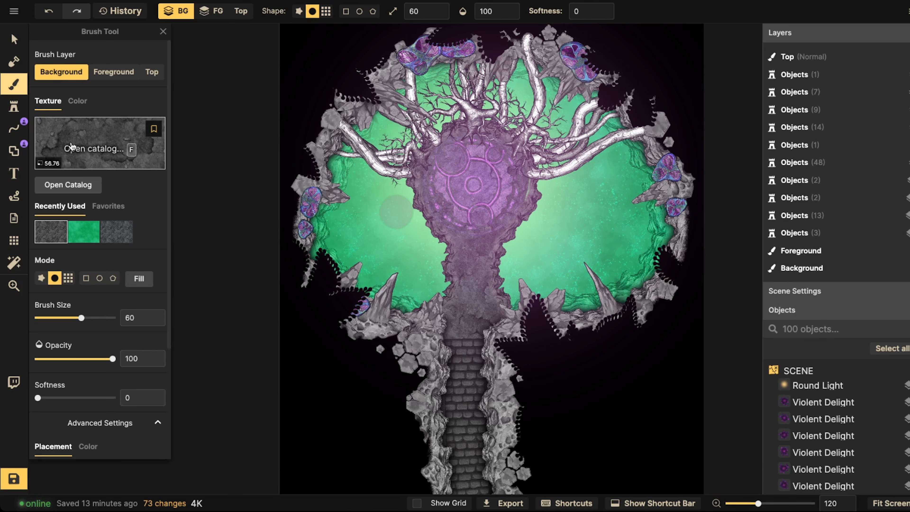
key(f)
scroll(697, 281, down, 1)
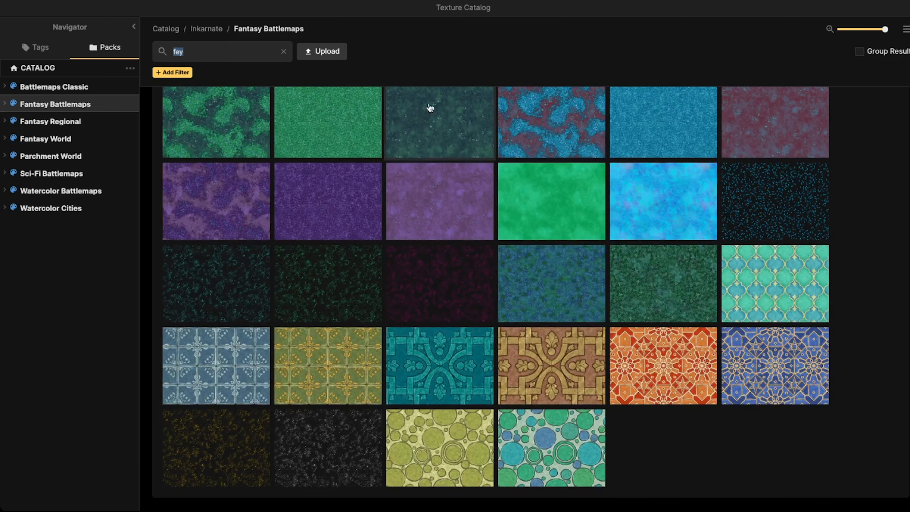
click(318, 273)
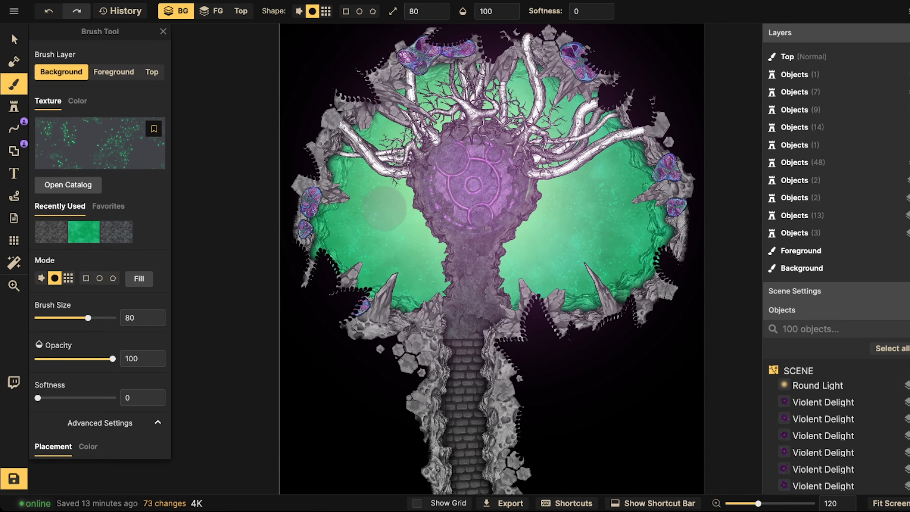
Step: Paint green speckles over the glowing green pools on both sides of the rune platform and stone path
click(384, 208)
click(391, 202)
click(401, 233)
click(407, 212)
click(419, 240)
click(428, 261)
click(388, 235)
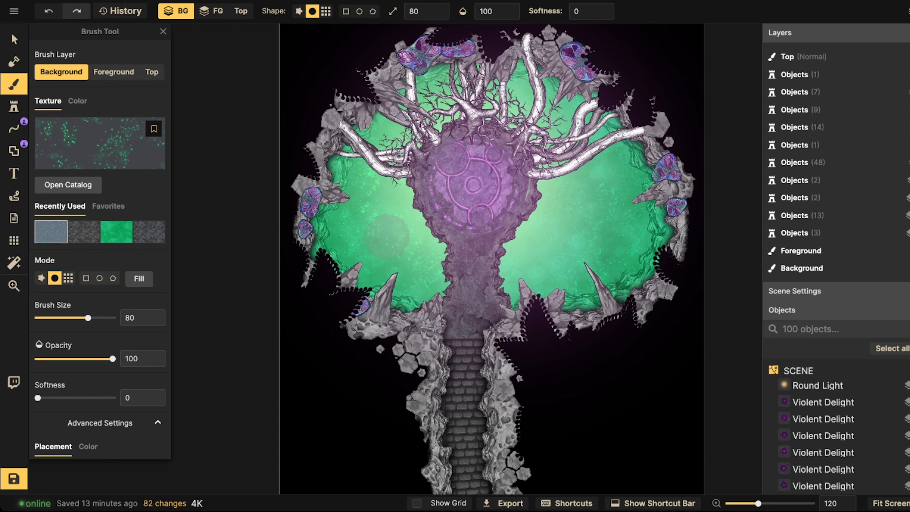
click(381, 222)
click(366, 152)
mouse_move(356, 238)
mouse_down()
mouse_move(386, 255)
mouse_move(530, 258)
mouse_move(517, 255)
mouse_move(553, 225)
mouse_move(544, 246)
mouse_move(566, 188)
mouse_move(577, 211)
mouse_move(613, 170)
mouse_up()
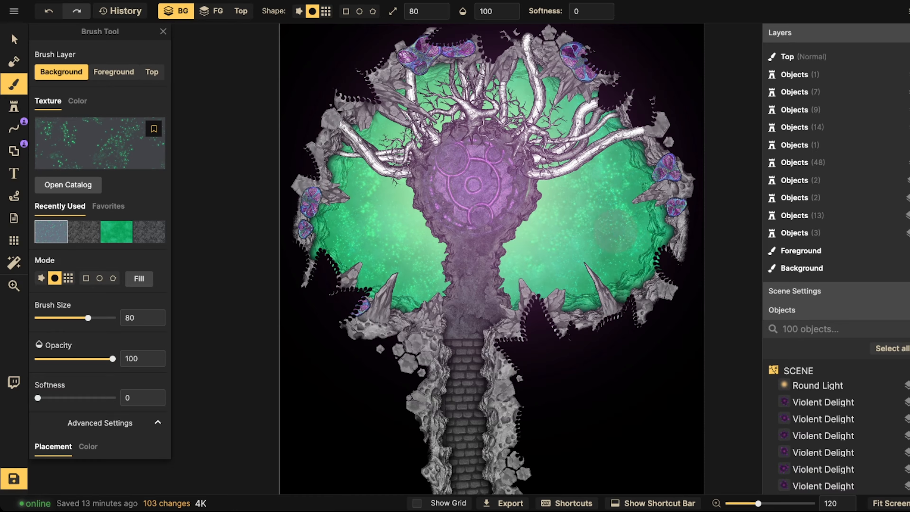
mouse_move(614, 231)
mouse_down()
mouse_move(571, 127)
mouse_move(523, 79)
mouse_move(421, 106)
mouse_move(566, 99)
mouse_move(585, 167)
mouse_move(577, 230)
mouse_move(515, 248)
mouse_up()
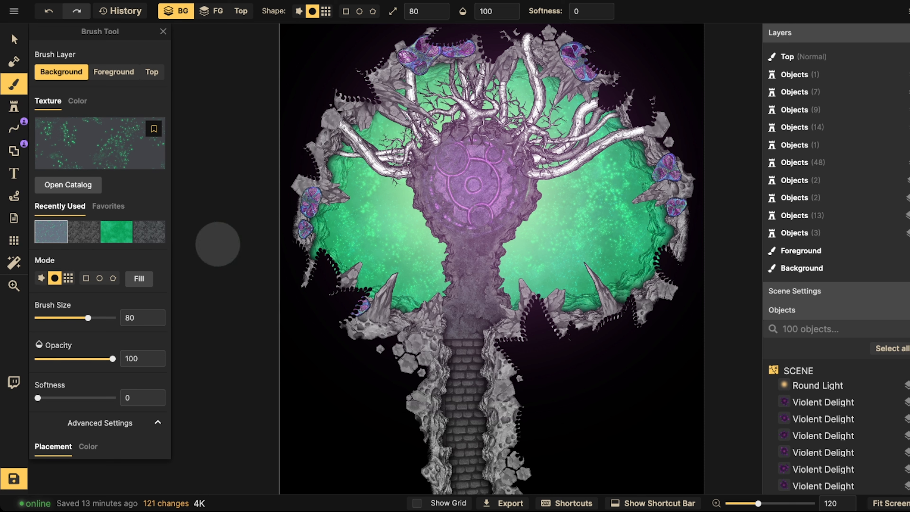
Step: Search the stamp catalog for FEY and place a Fey Lights stamp over the green pool west of the rune platform
click(85, 141)
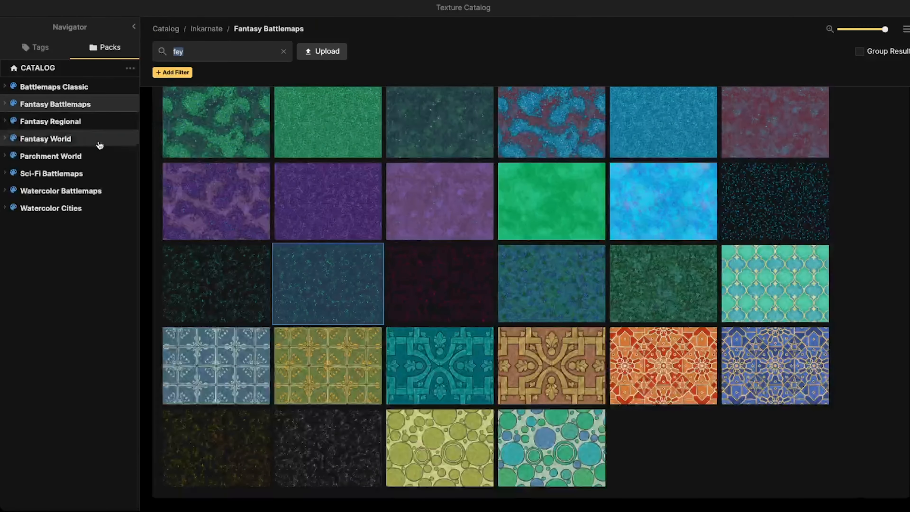
key(Escape)
click(13, 106)
text(f)
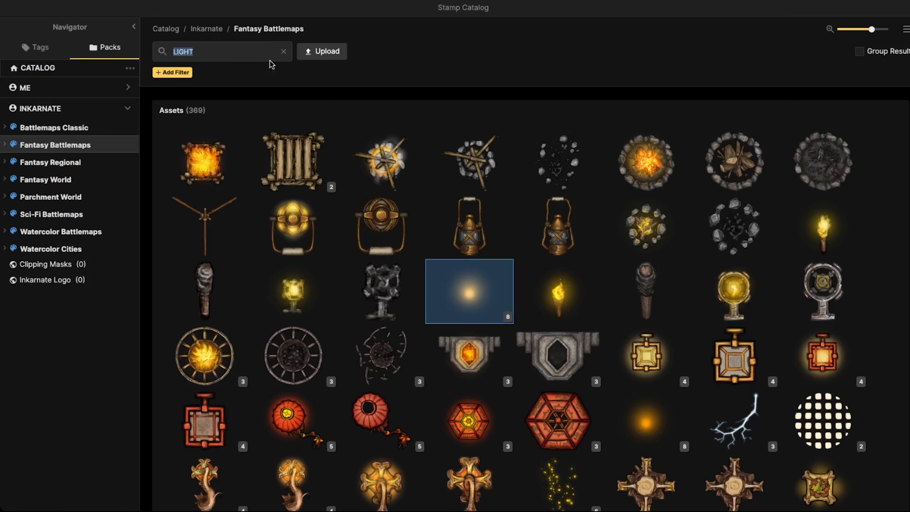
text(FEY)
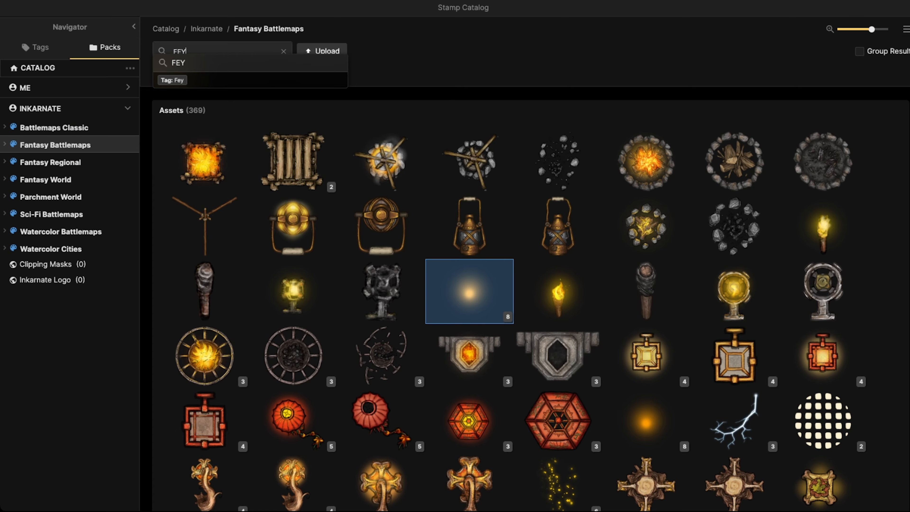
key(Return)
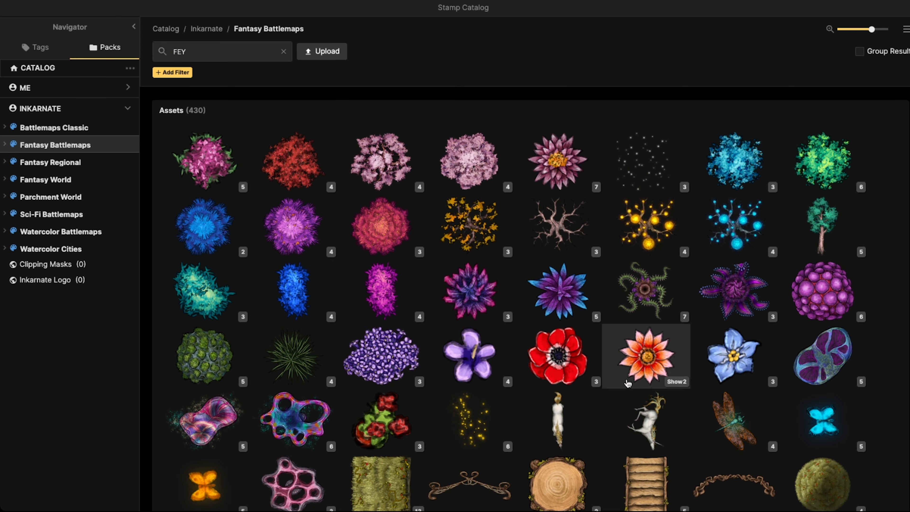
click(466, 424)
scroll(391, 224, up, 3)
click(338, 226)
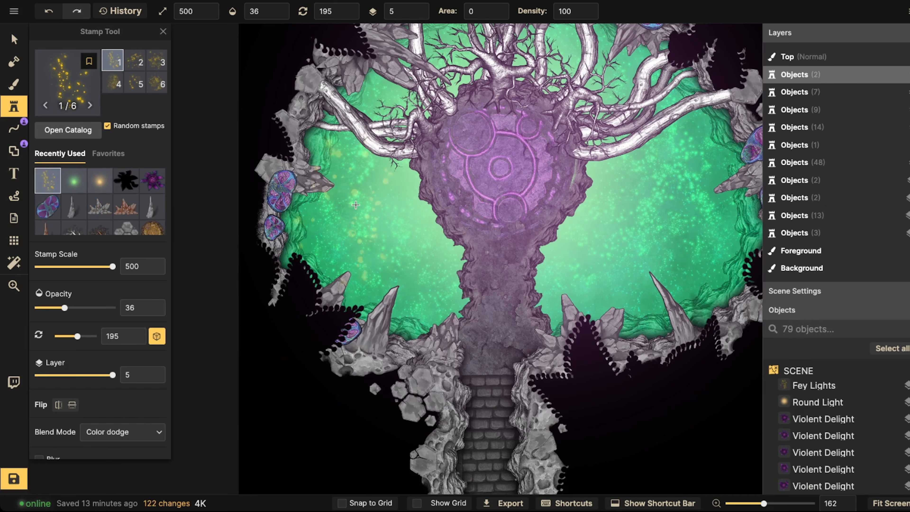
Step: Set the placed Fey Lights stamp west of the rune platform to opacity 100, hue 84 and the Lighten blend mode
click(15, 39)
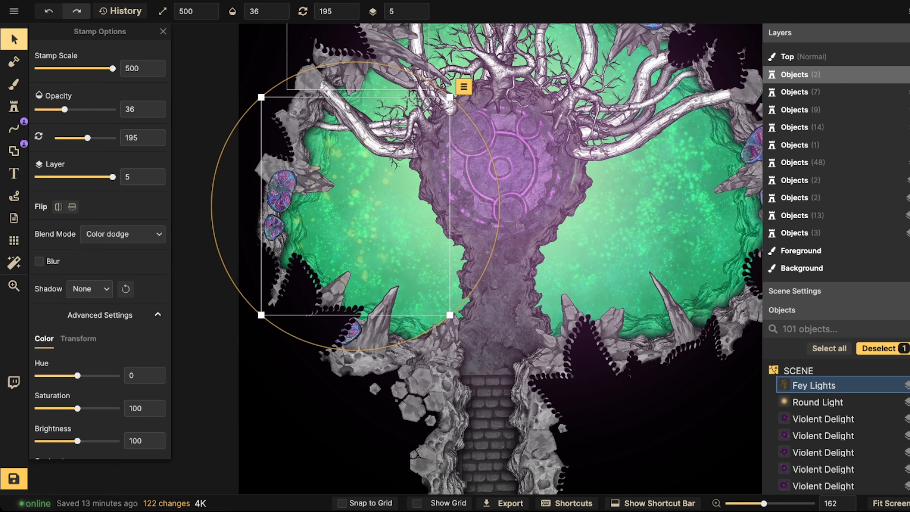
click(287, 13)
click(112, 237)
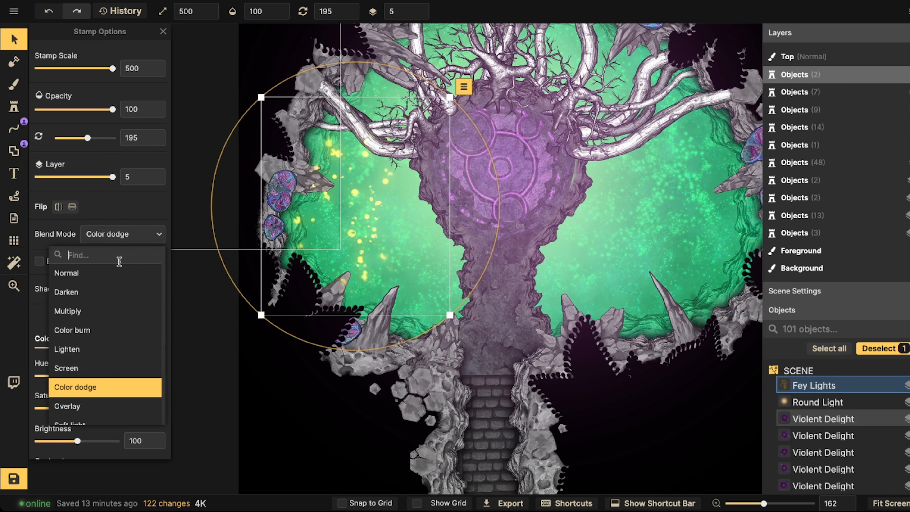
click(118, 272)
scroll(352, 215, down, 1)
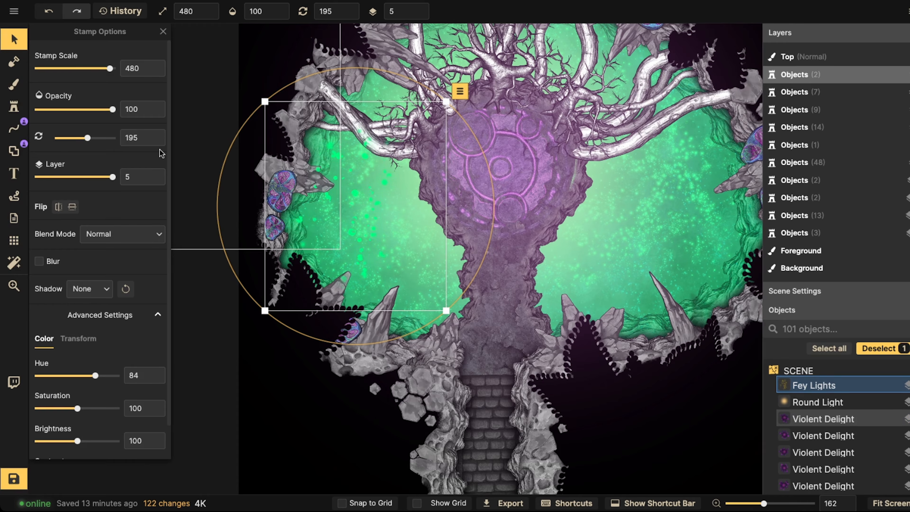
click(97, 234)
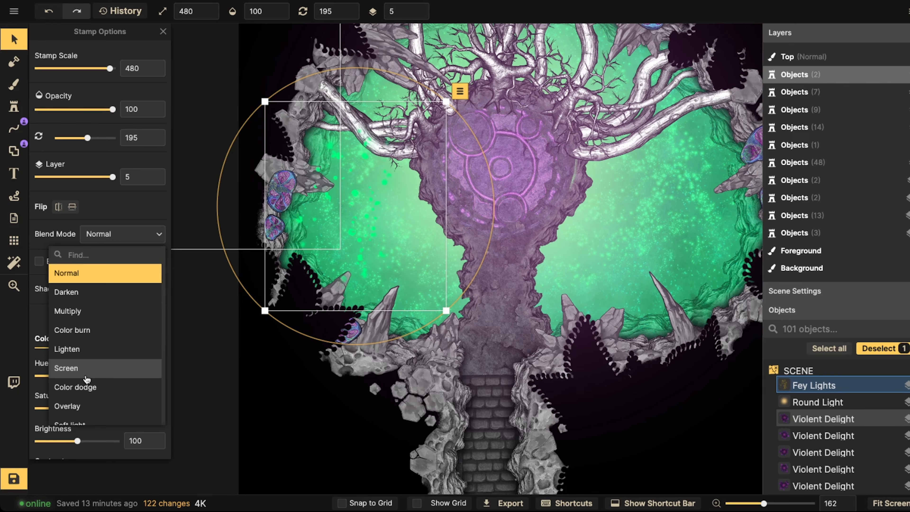
click(87, 385)
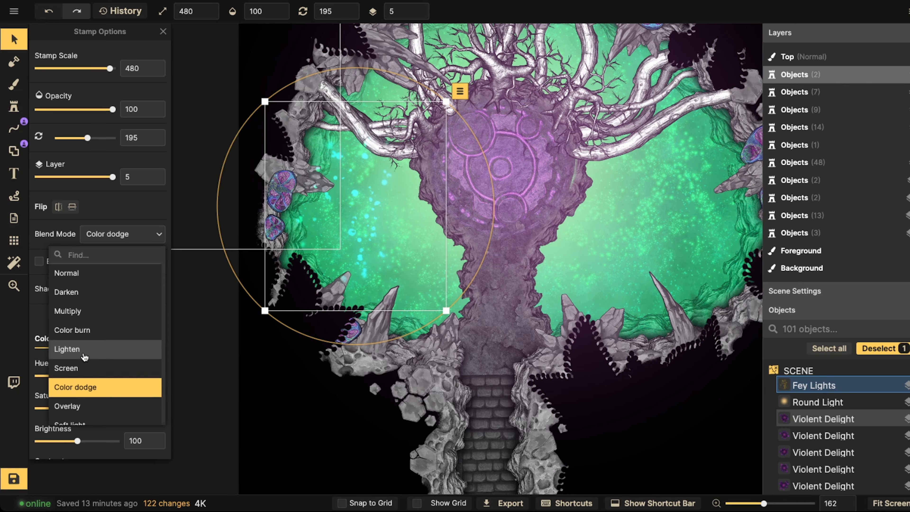
click(73, 350)
Step: Scale the selected Fey Lights stamp to 350 and move it over the roots northwest of the rune platform
scroll(374, 194, up, 2)
drag(366, 192, 351, 167)
scroll(302, 161, down, 3)
key([)
mouse_move(318, 157)
mouse_down()
mouse_move(351, 148)
mouse_move(372, 117)
mouse_move(358, 117)
mouse_up()
scroll(372, 130, up, 3)
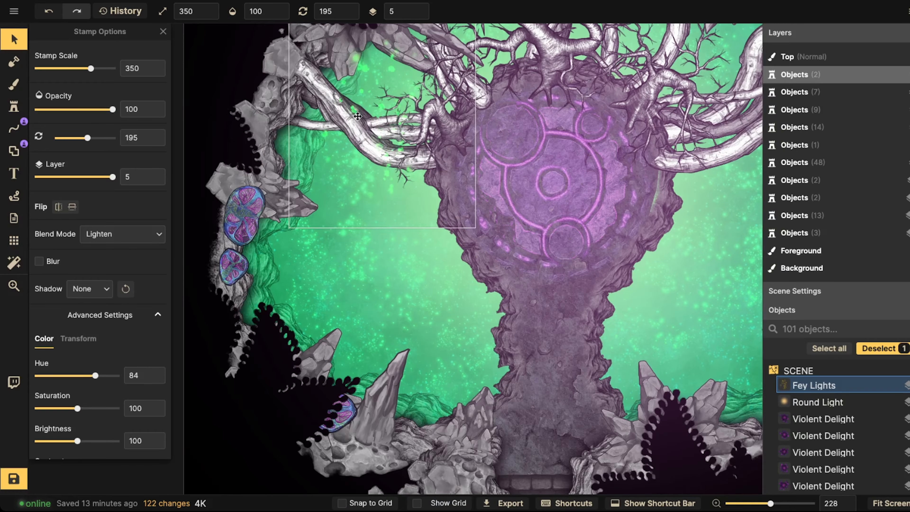
Step: Set new Fey Lights stamps to the Lighten blend mode and place one at the east and one at the west edge of the rune platform
click(13, 106)
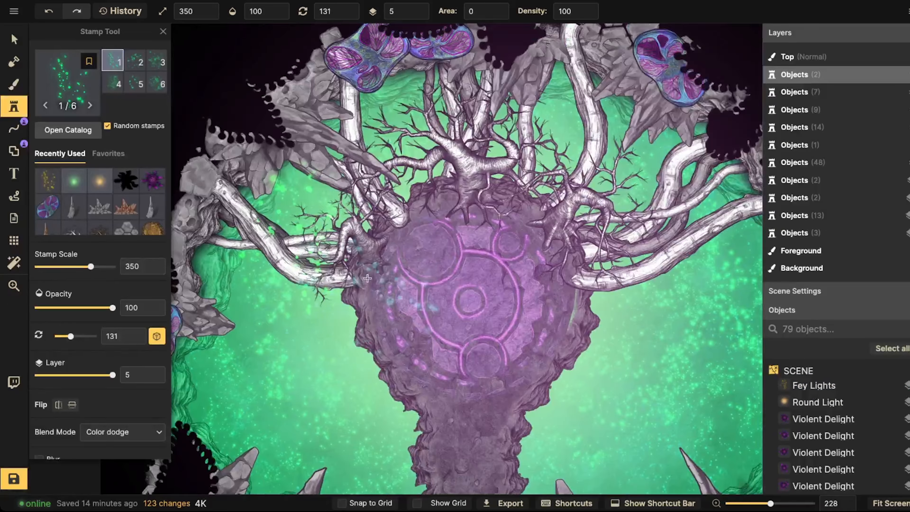
click(115, 429)
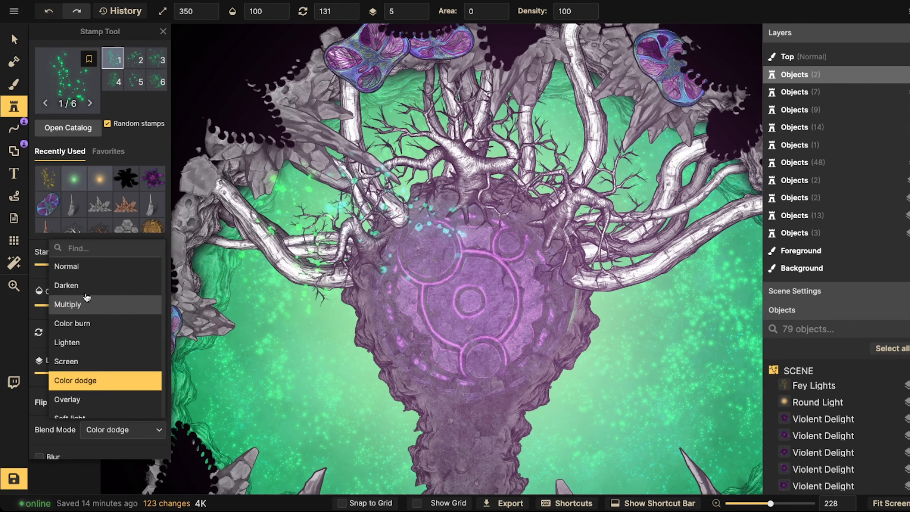
click(84, 342)
key(r)
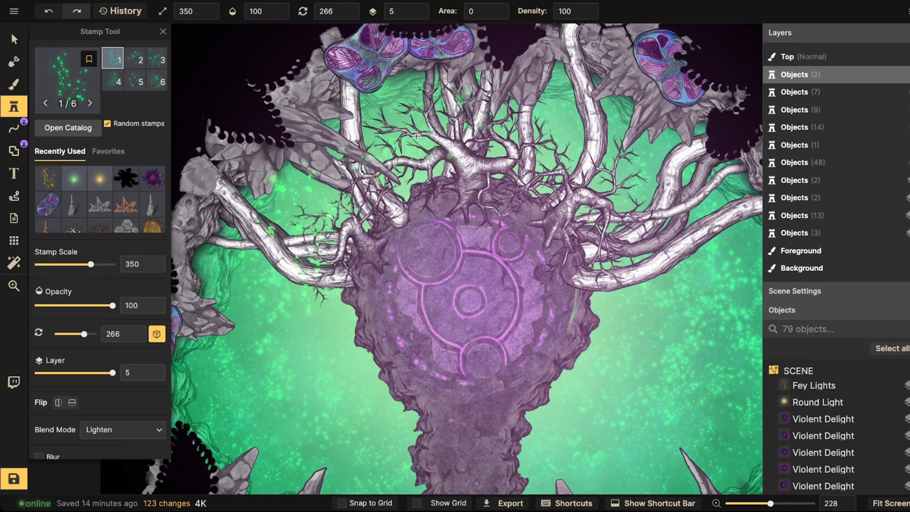
key(Right)
key(Right)
key(Right)
key(Right)
click(581, 298)
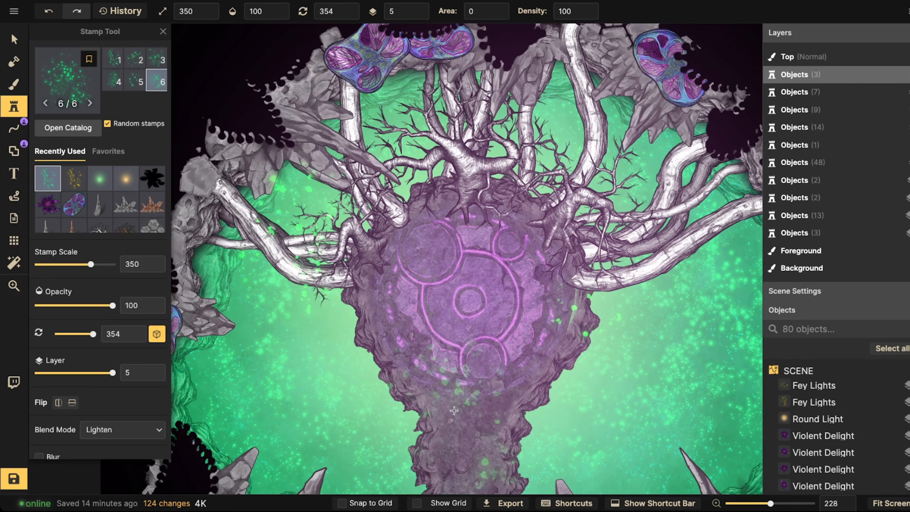
click(356, 315)
Step: Place Fey Lights over the roots directly north of the platform, over the eastern roots and along the stone path's east edge
scroll(356, 316, down, 2)
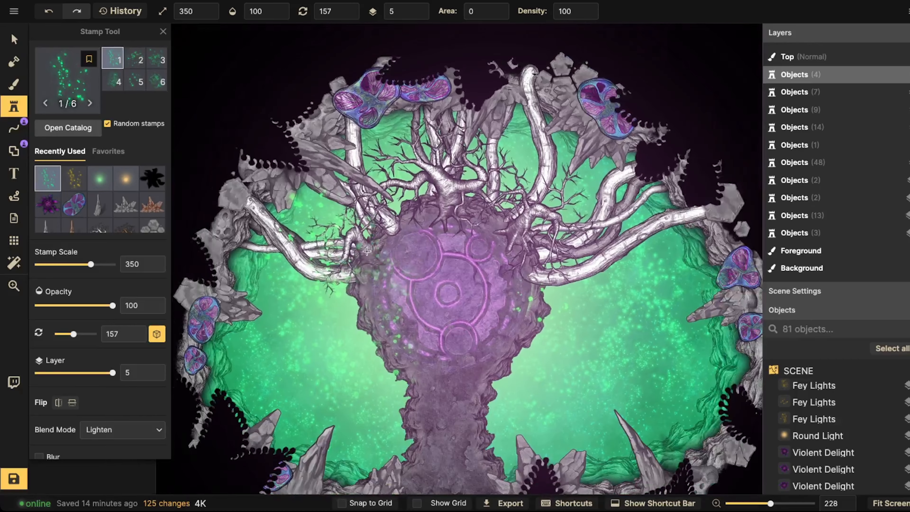
scroll(432, 162, down, 9)
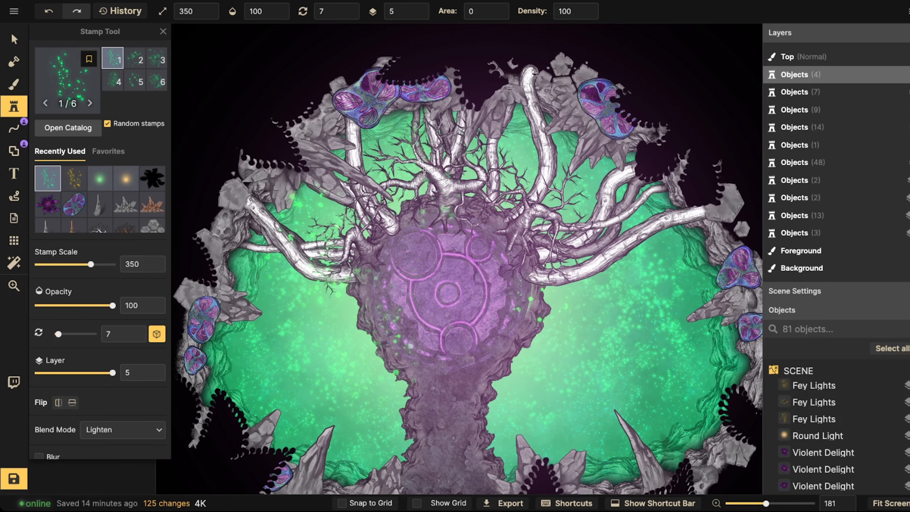
click(430, 179)
drag(513, 285, 497, 170)
scroll(555, 134, down, 7)
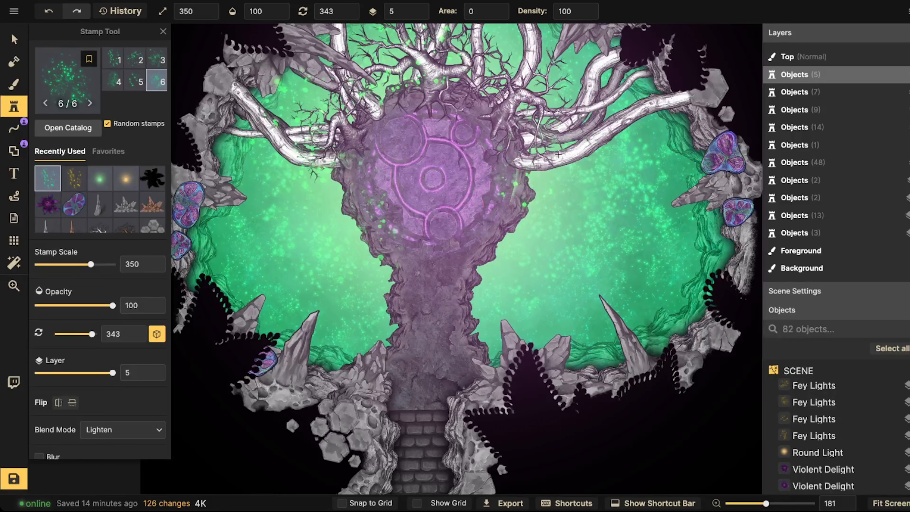
click(559, 134)
click(488, 277)
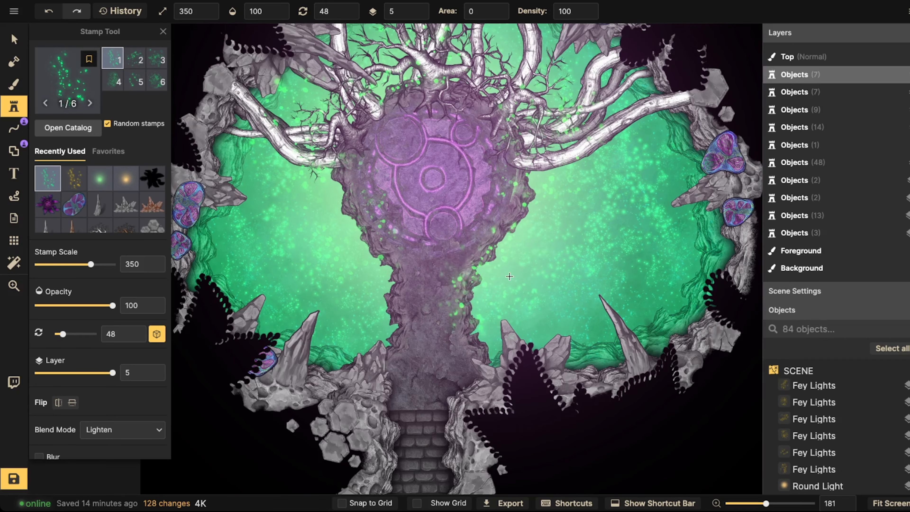
Step: Place more Fey Lights over the western pool, among the northern roots and near the upper edge of the eastern pool
click(320, 292)
scroll(324, 275, up, 2)
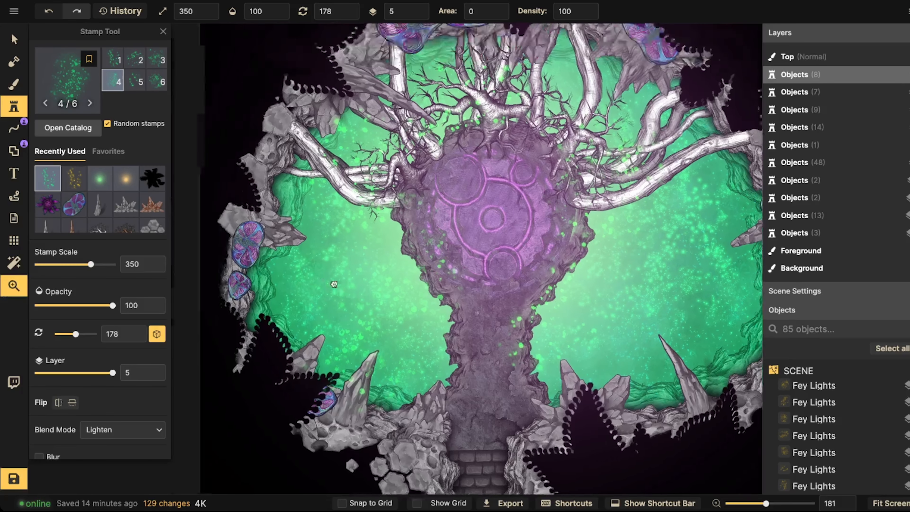
click(304, 258)
scroll(431, 191, down, 2)
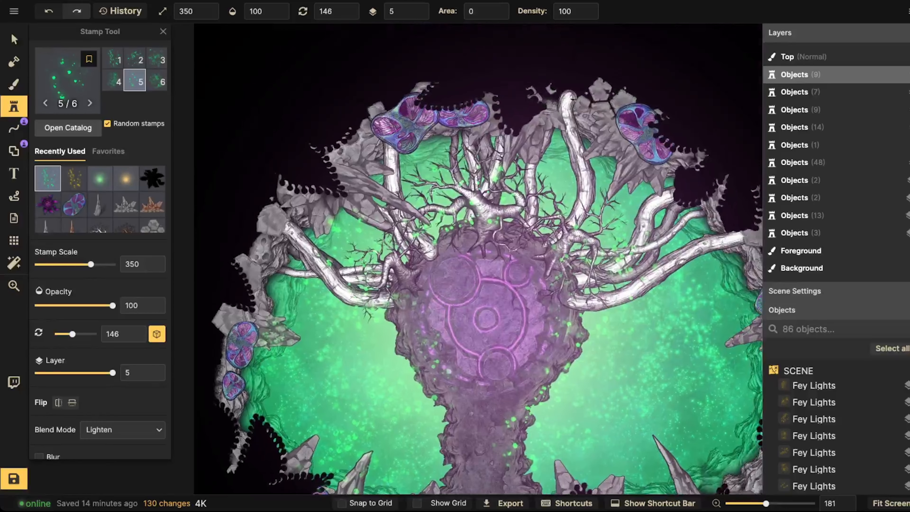
click(414, 161)
scroll(548, 217, down, 3)
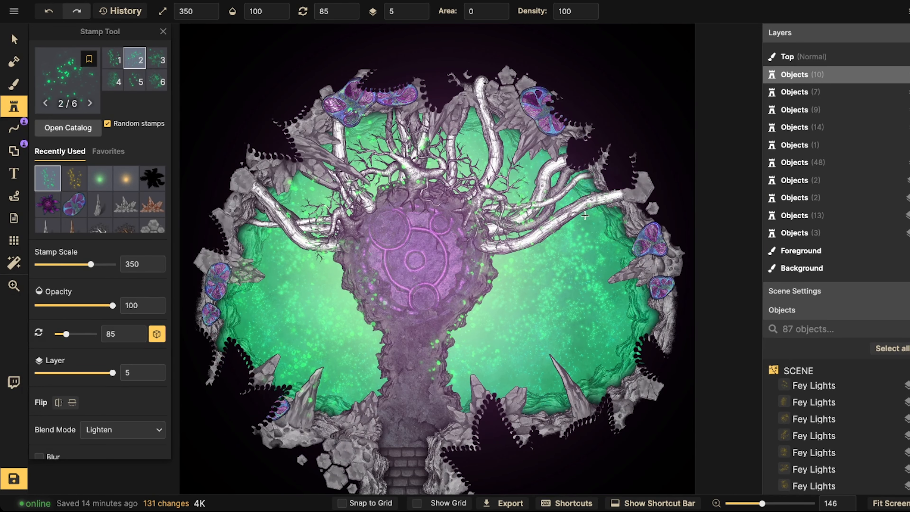
click(584, 216)
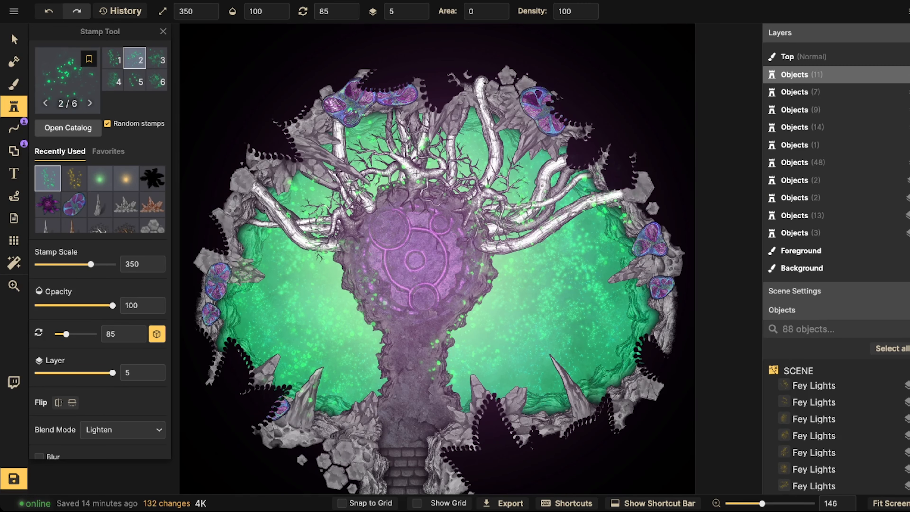
Step: Place a Fey Lights stamp on the rune platform and recolour it purple with a hue of -100
scroll(380, 202, down, 3)
scroll(428, 264, up, 2)
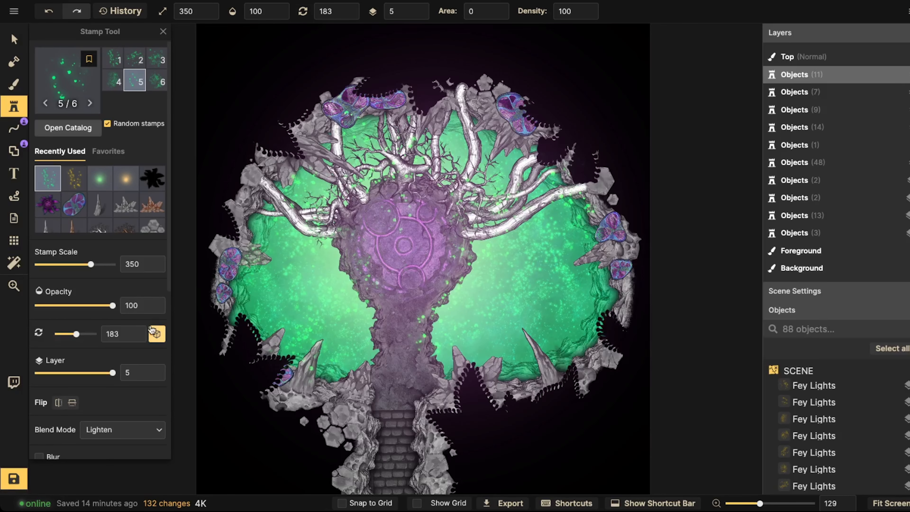
scroll(60, 398, down, 8)
click(383, 256)
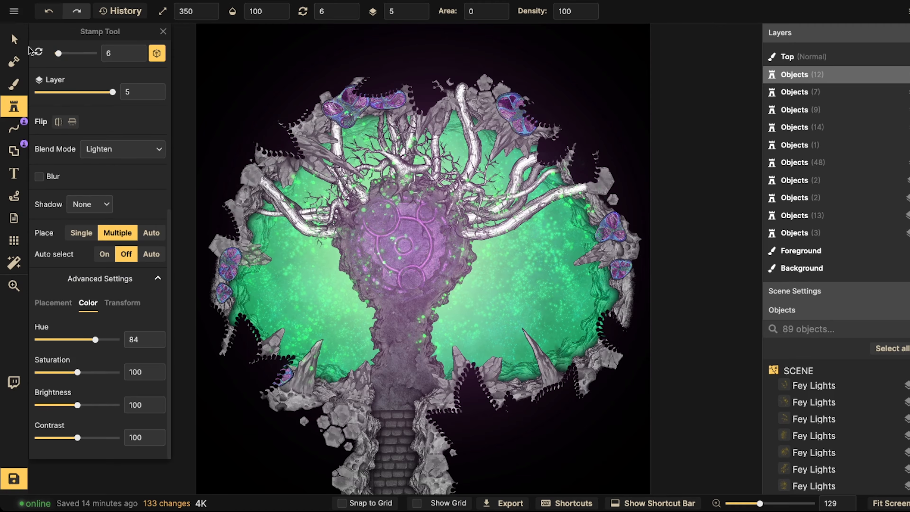
click(19, 33)
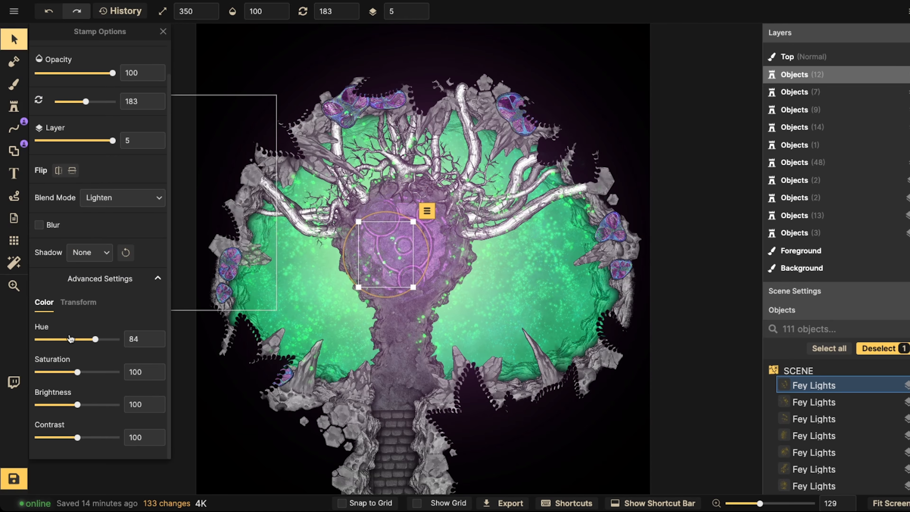
scroll(311, 306, up, 1)
drag(361, 286, 358, 290)
drag(405, 254, 381, 205)
scroll(369, 204, down, 8)
Step: Place purple Fey Lights at scale 400 on the eastern and southwestern edges of the rune platform
click(13, 106)
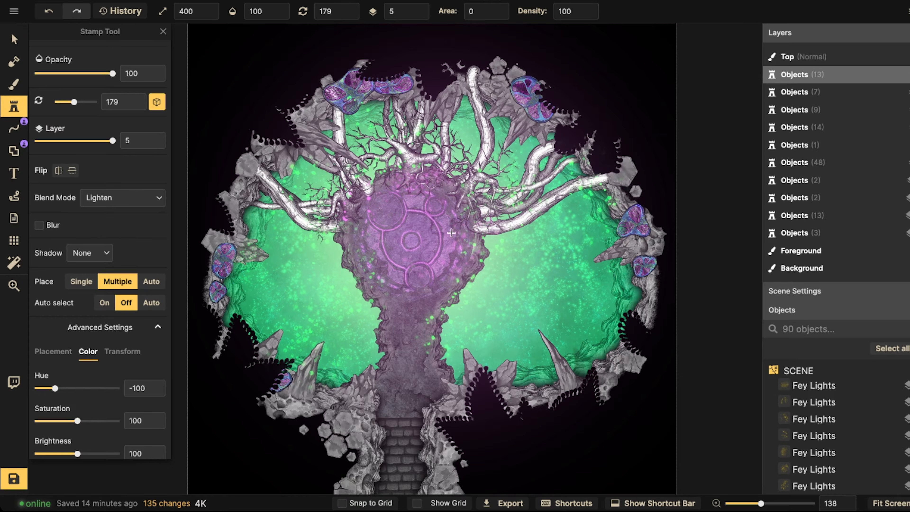
click(458, 244)
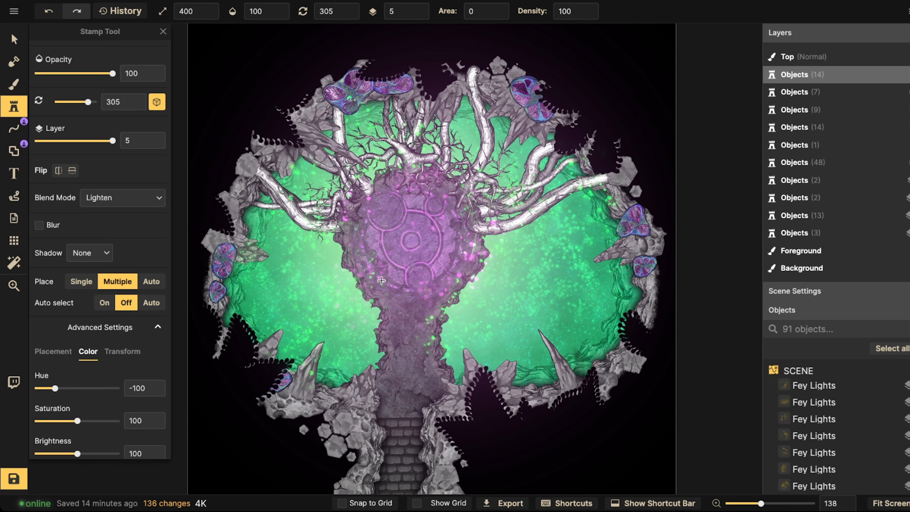
click(373, 284)
scroll(201, 123, down, 1)
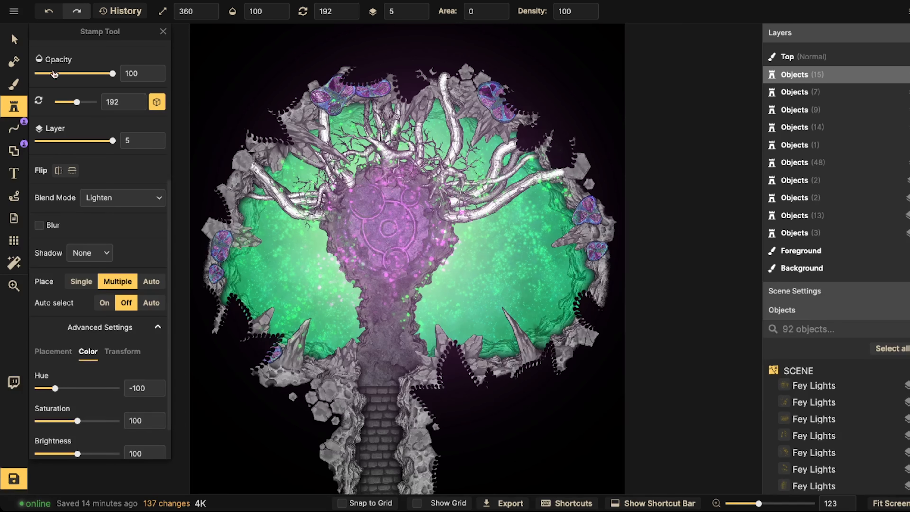
Step: Select the summoning circle on the rune platform, compare several blend modes and set it to Darken
click(14, 39)
scroll(319, 237, down, 1)
scroll(392, 224, down, 1)
click(377, 224)
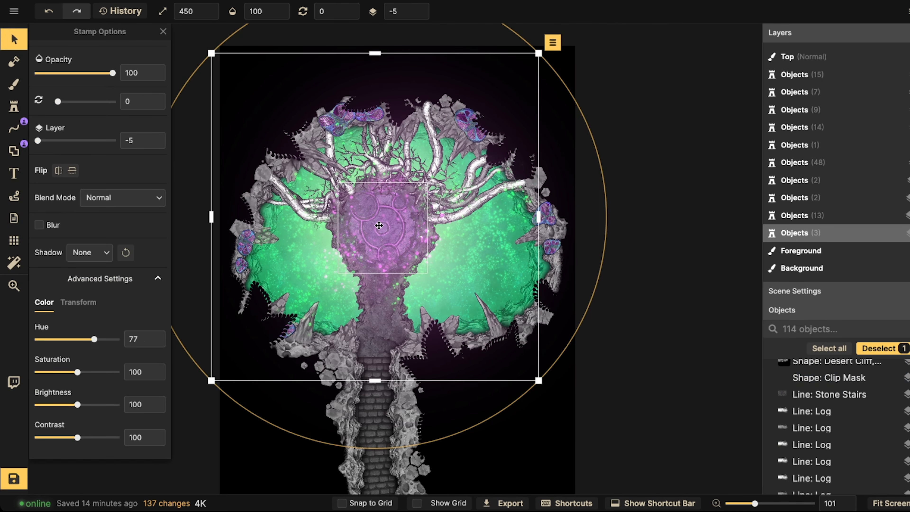
click(379, 225)
click(122, 197)
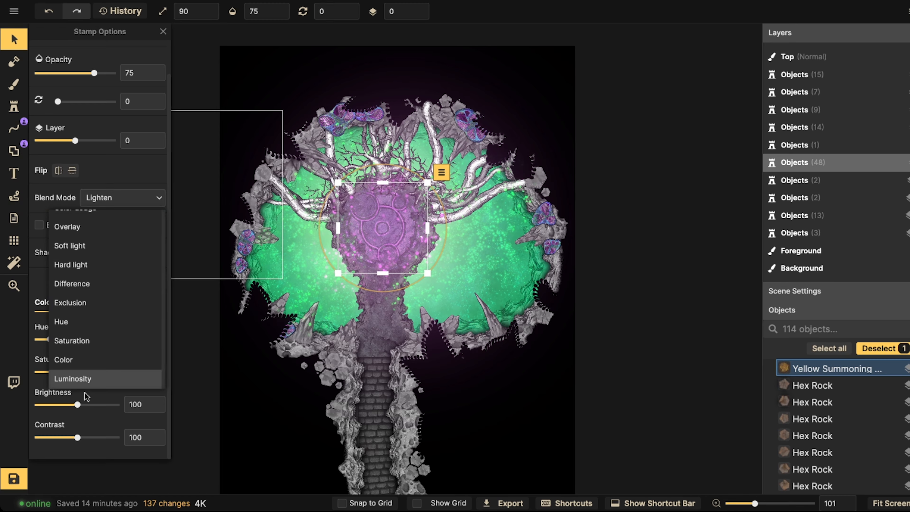
click(85, 376)
click(85, 360)
click(84, 340)
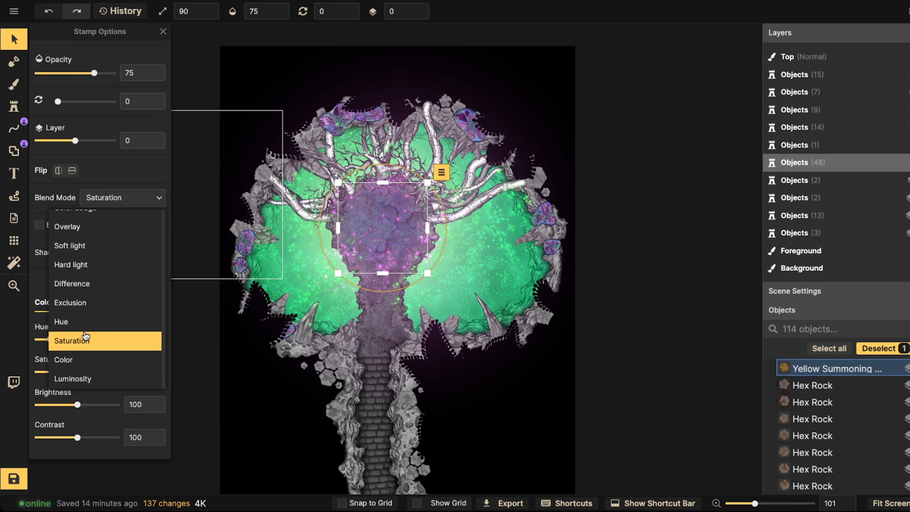
scroll(85, 237, up, 4)
click(85, 244)
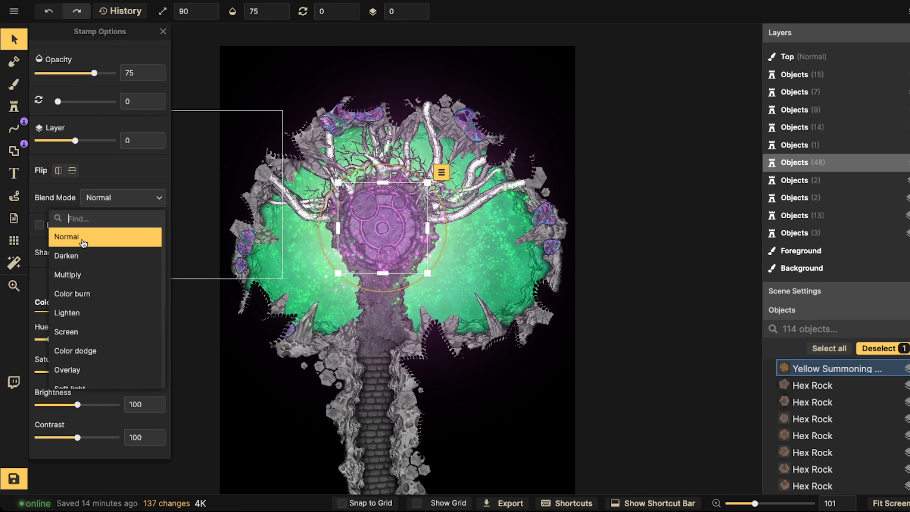
click(83, 256)
click(83, 274)
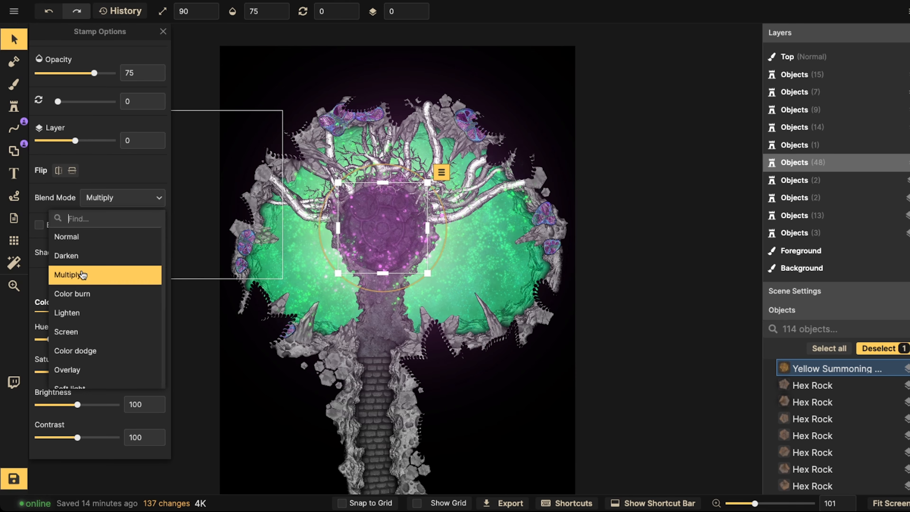
click(83, 297)
click(83, 255)
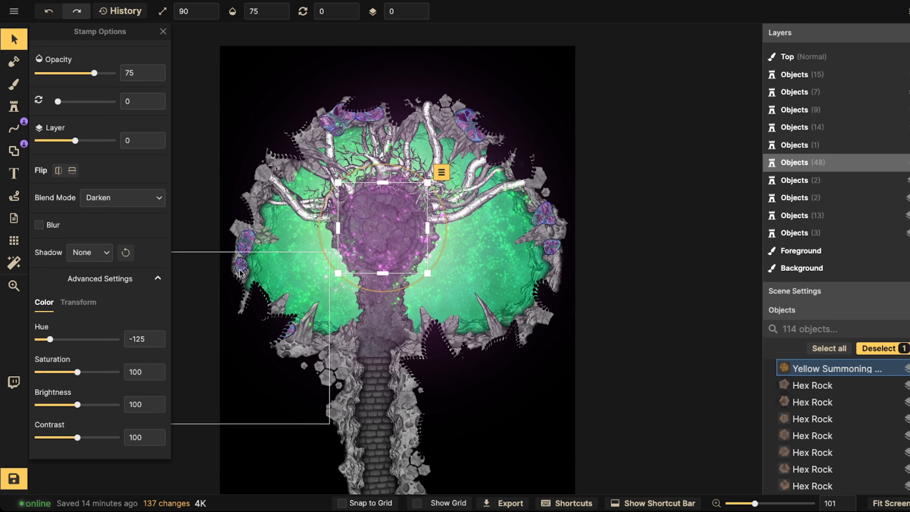
Step: Set the summoning circle's brightness to 117, opacity to 100 and scale to 80
scroll(358, 215, up, 4)
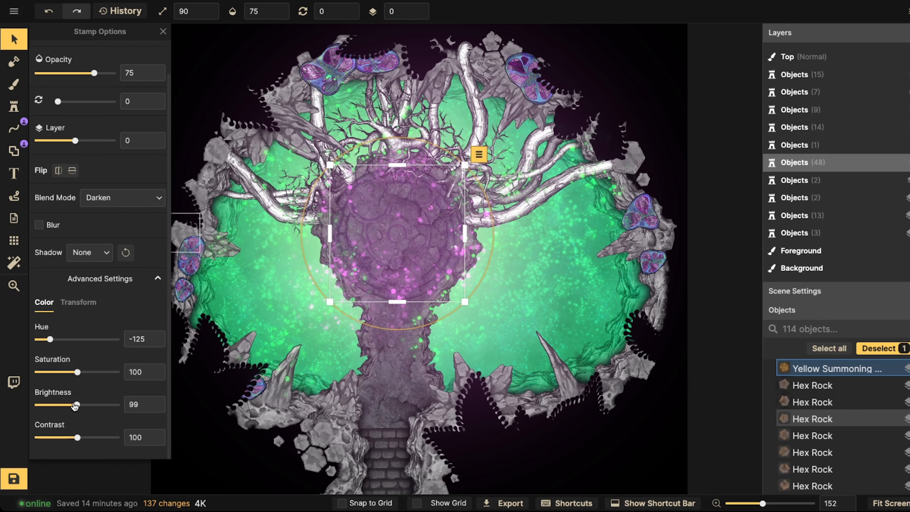
drag(53, 397, 83, 392)
drag(464, 165, 449, 179)
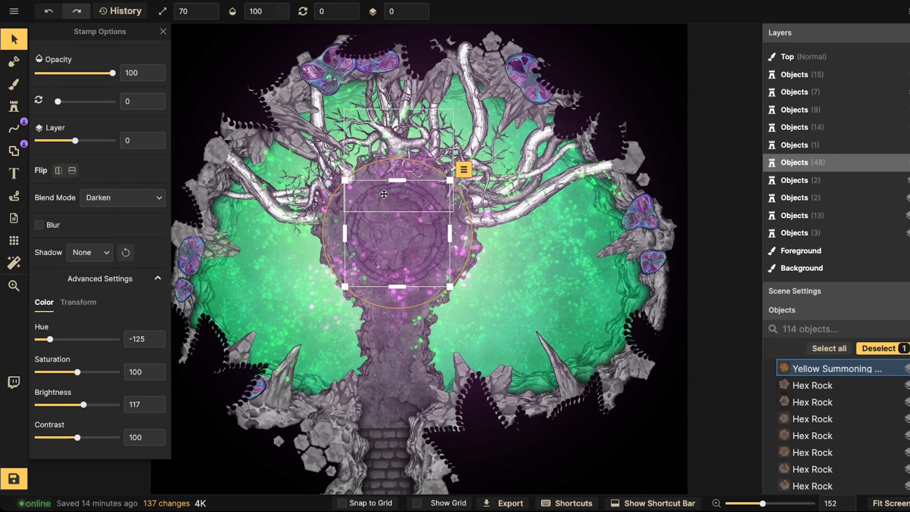
scroll(406, 231, up, 1)
scroll(340, 209, down, 5)
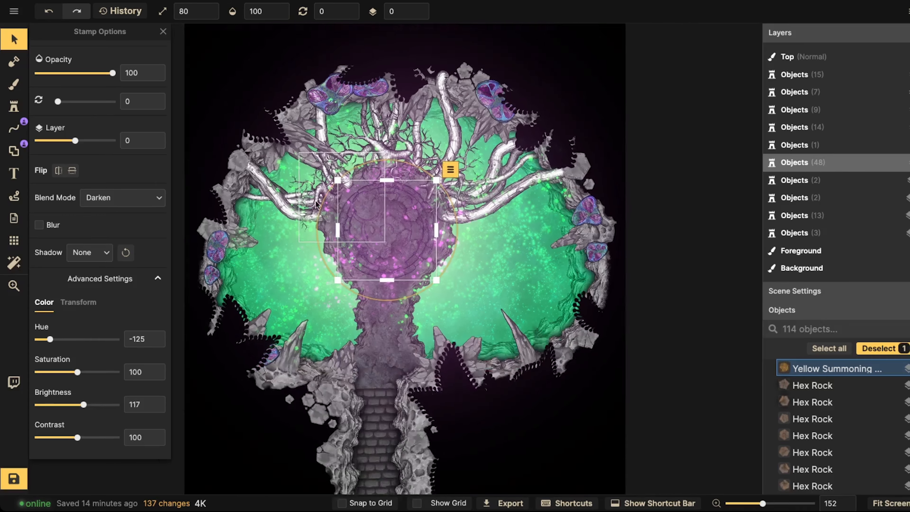
key(Escape)
Step: Reselect the summoning circle, lower its brightness to 71 and deselect it
click(341, 214)
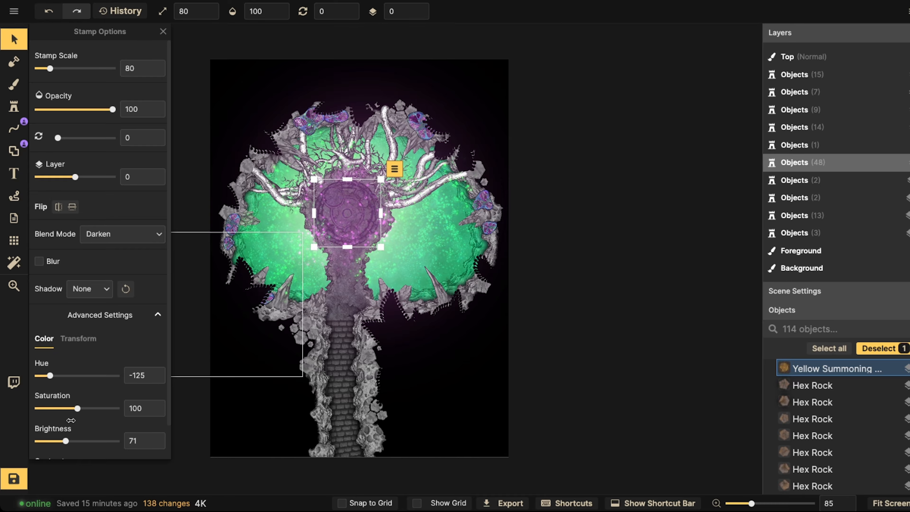
key(Escape)
scroll(352, 199, down, 2)
drag(349, 198, 424, 201)
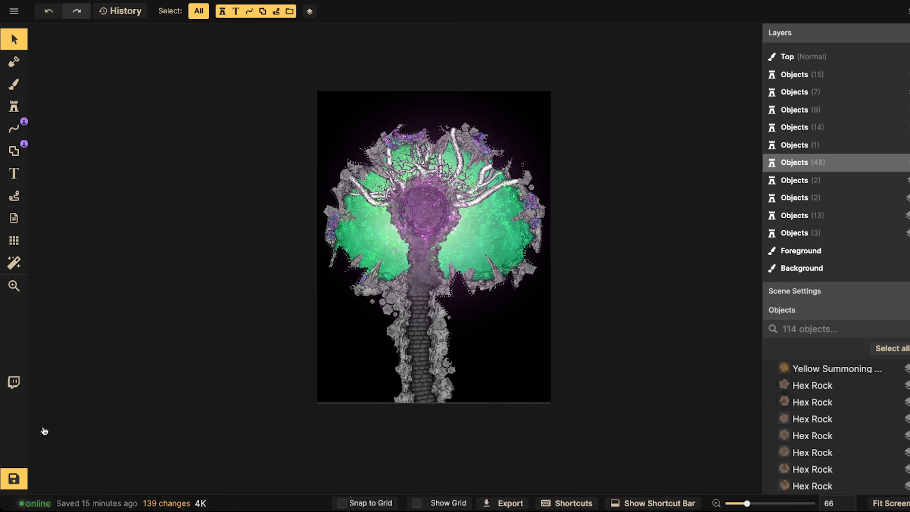
Step: Select the Strange Mushroom on the cavern's northwestern rim and nudge it slightly to the north
scroll(430, 251, up, 5)
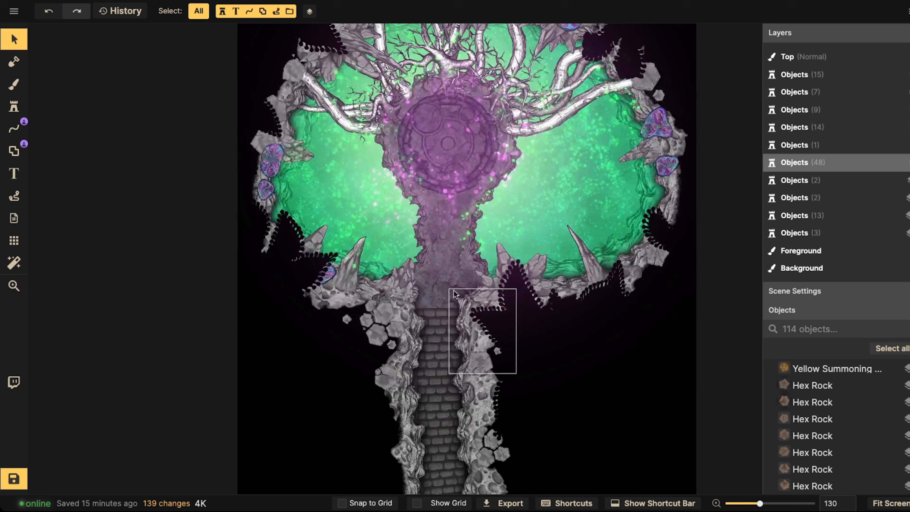
drag(446, 227, 440, 335)
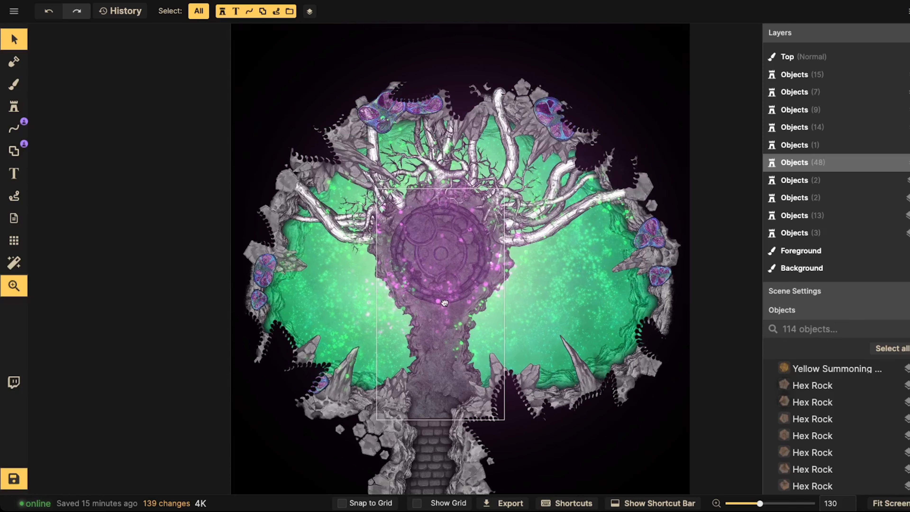
scroll(402, 154, up, 2)
drag(388, 124, 387, 185)
click(387, 187)
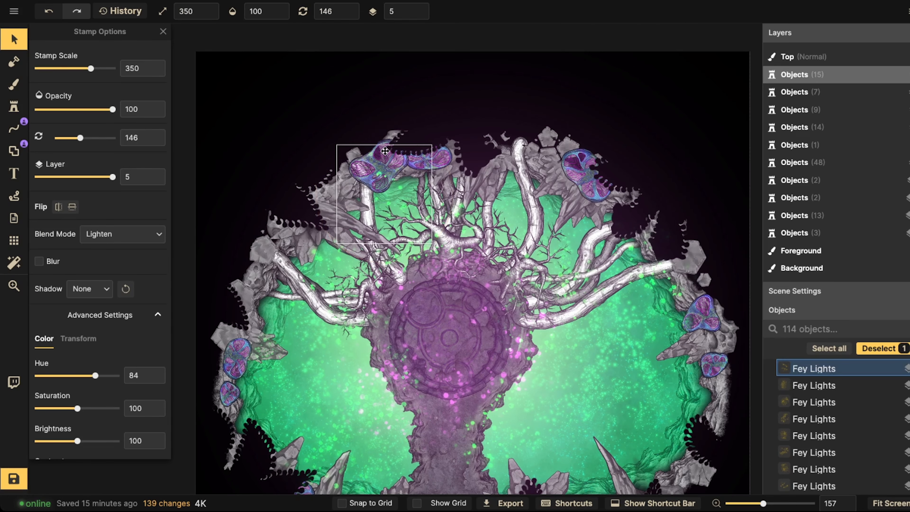
scroll(386, 151, down, 1)
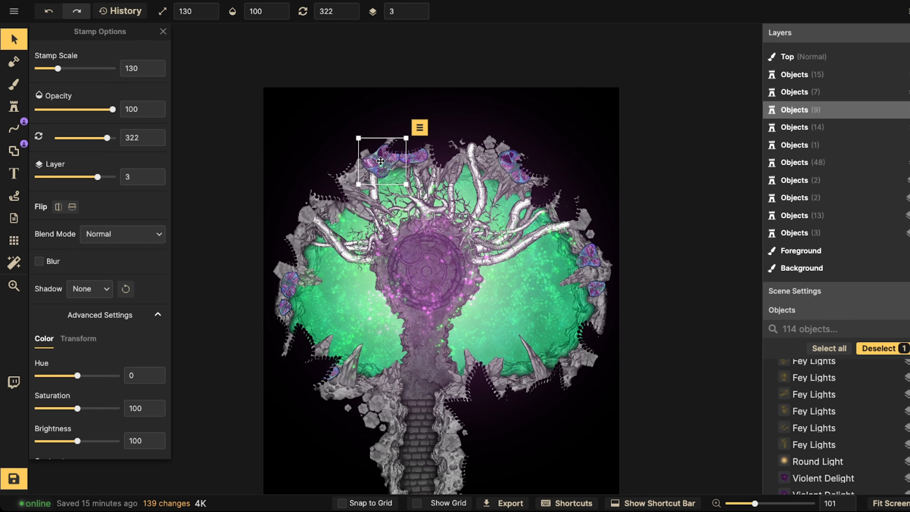
drag(381, 162, 380, 159)
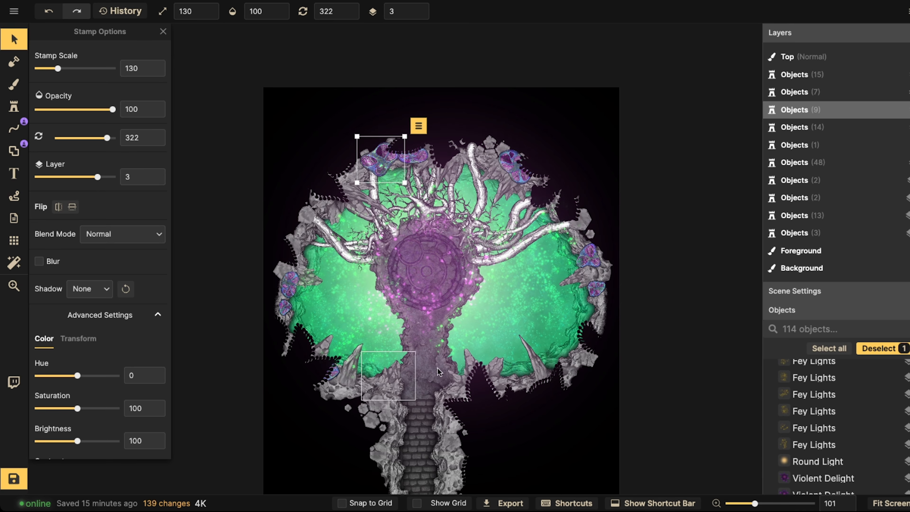
Step: Reselect the northwestern Strange Mushroom and extend the selection to all stamps from its set
scroll(412, 138, up, 2)
click(414, 135)
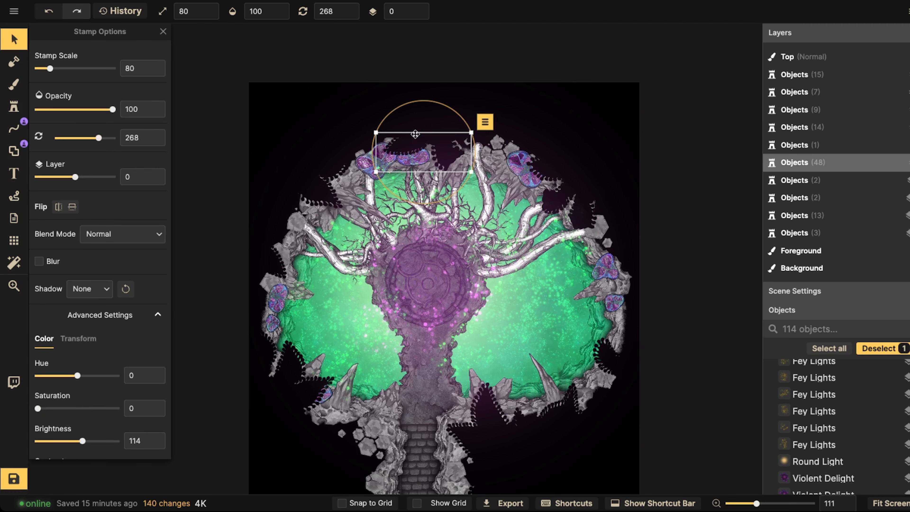
click(361, 156)
click(380, 170)
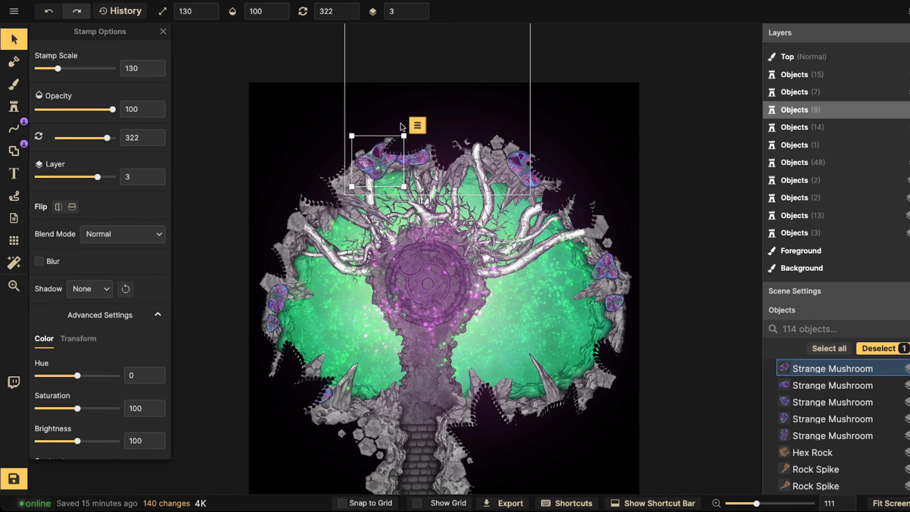
click(418, 125)
mouse_move(458, 145)
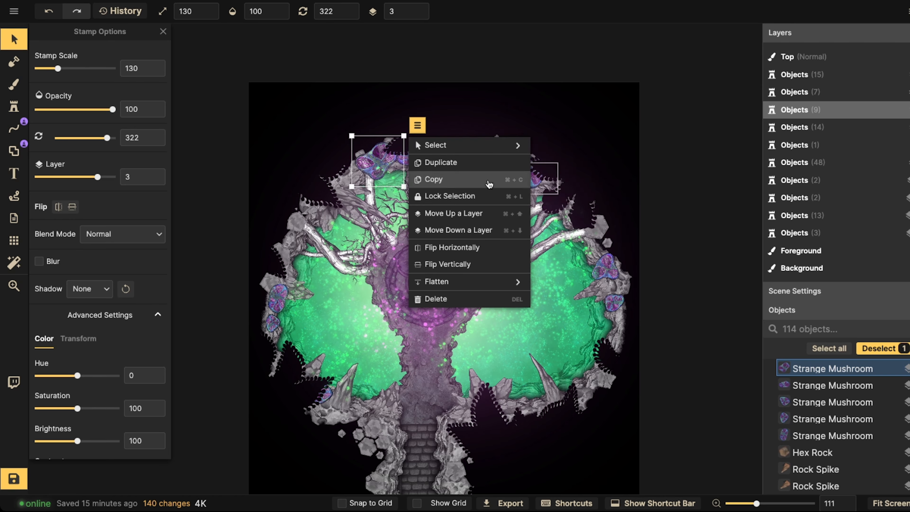
click(572, 195)
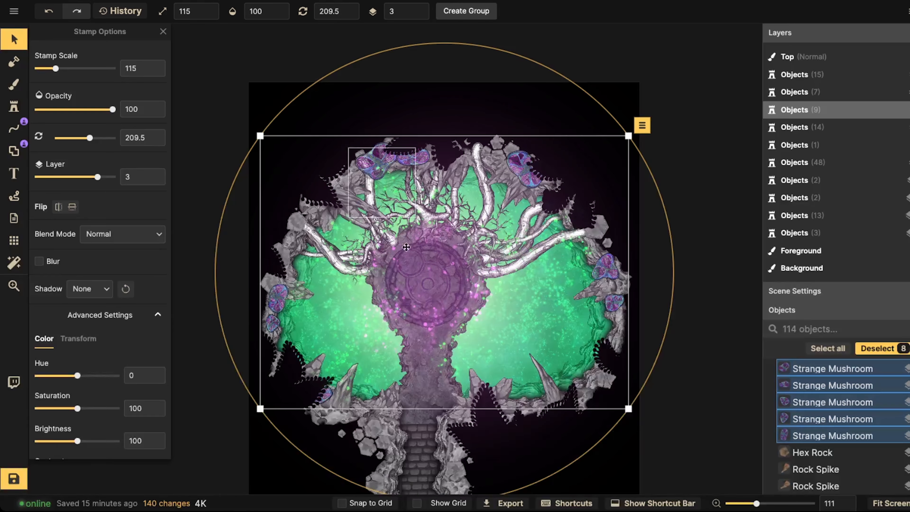
Step: Set the selected mushrooms' saturation to 200, give them a Custom Object Shadow and open the shadow options
scroll(89, 394, down, 1)
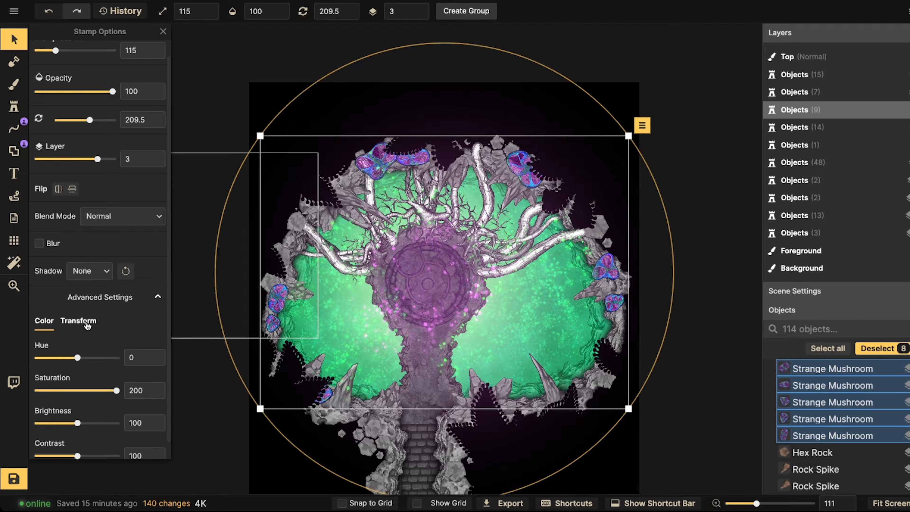
scroll(79, 287, down, 1)
click(87, 248)
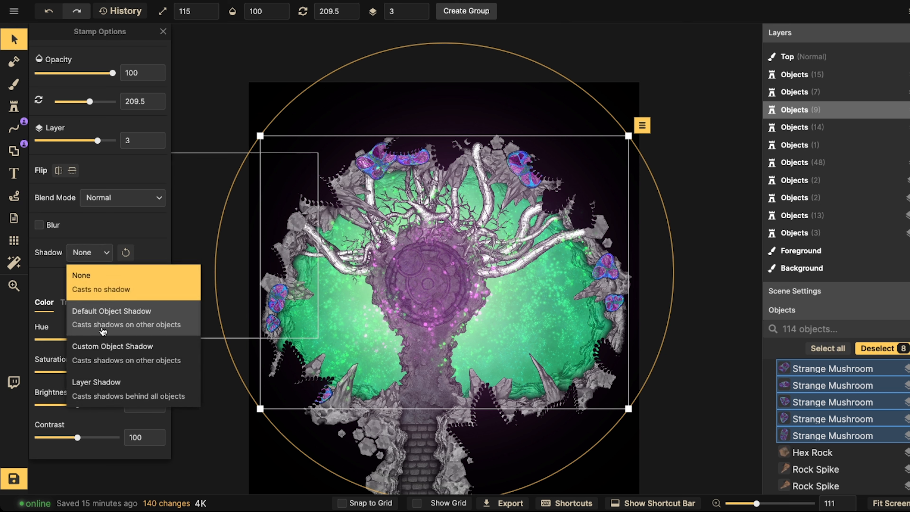
click(101, 353)
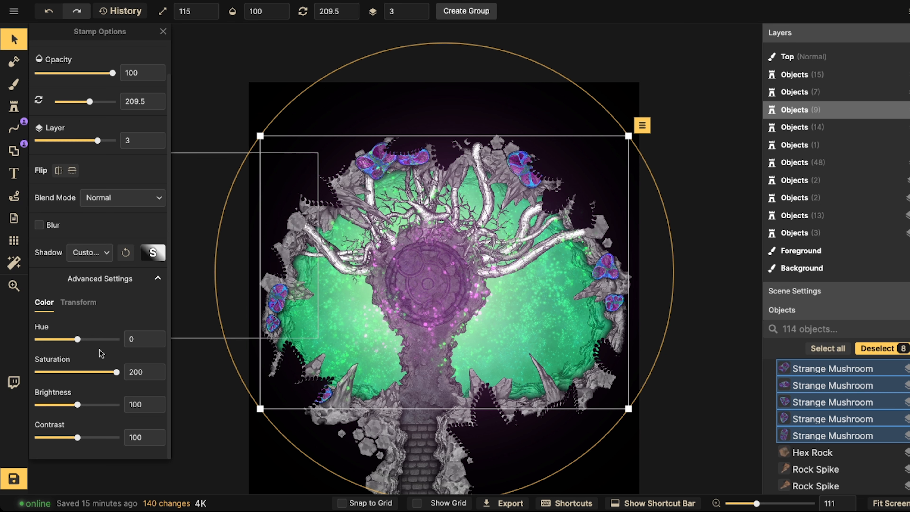
click(148, 253)
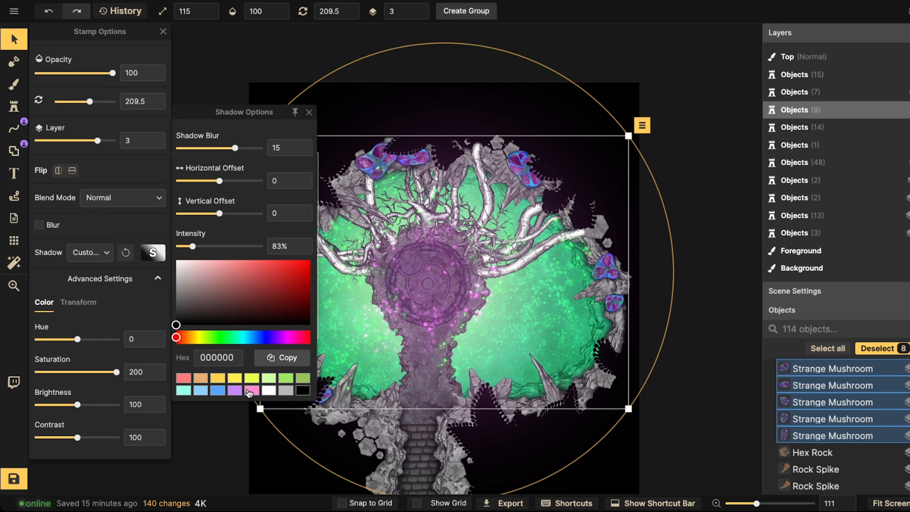
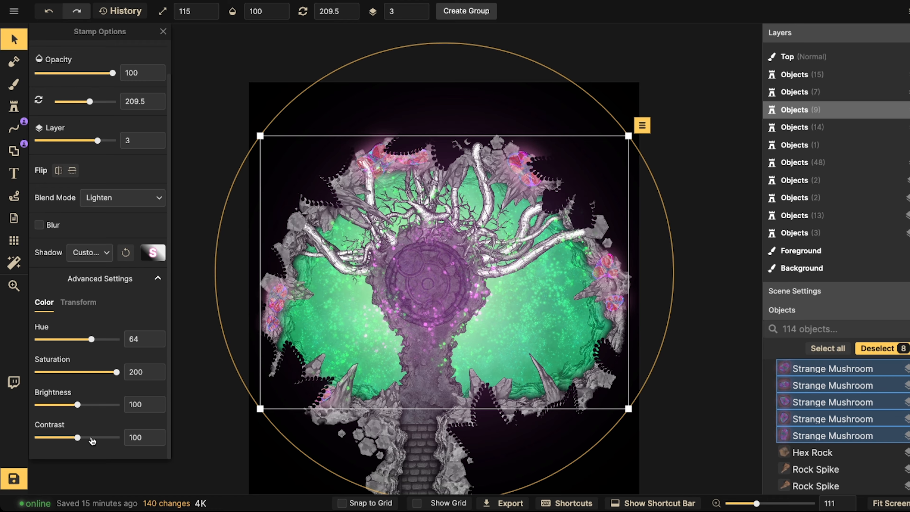
Step: Set the selected mushrooms' contrast to 200, brightness to 106 and hue to 151
drag(91, 440, 120, 440)
drag(182, 308, 369, 499)
drag(89, 340, 87, 340)
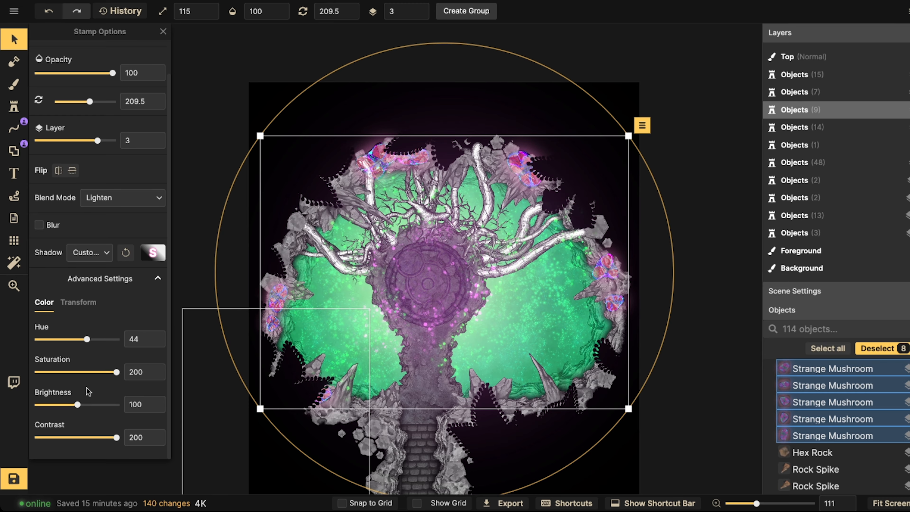
drag(85, 406, 82, 405)
drag(87, 340, 68, 341)
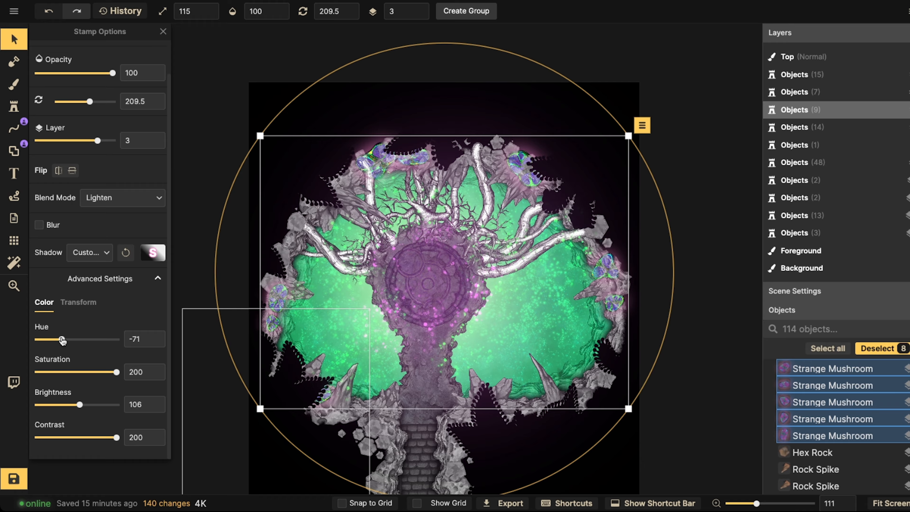
drag(62, 339, 107, 342)
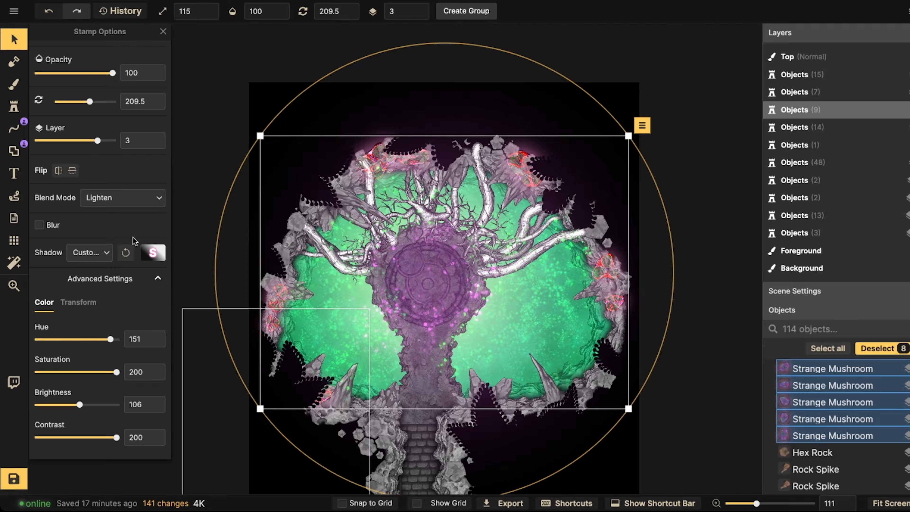
Step: Deselect the mushrooms and save the map
scroll(395, 166, down, 3)
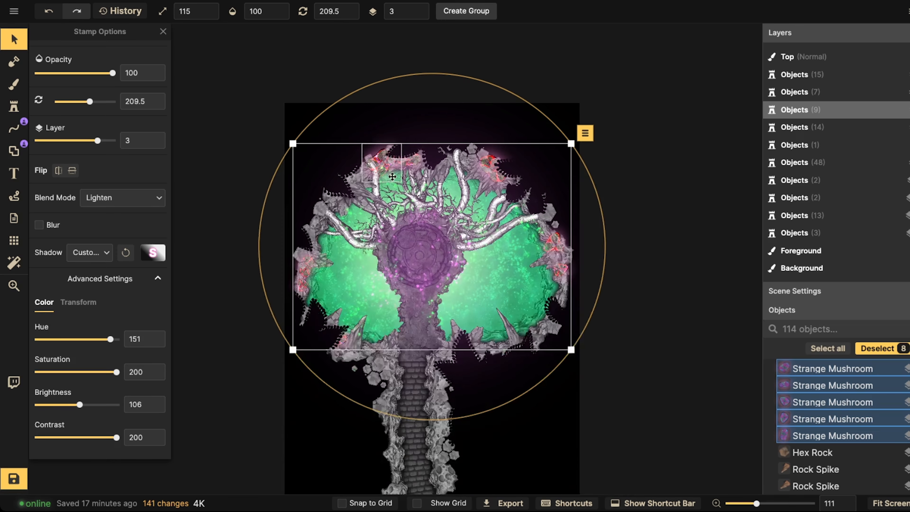
key(Escape)
scroll(394, 312, up, 3)
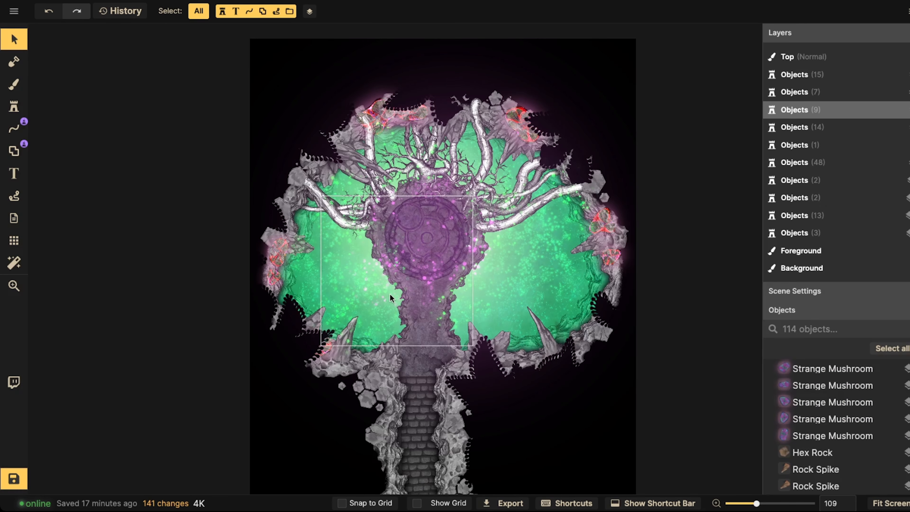
scroll(478, 268, down, 3)
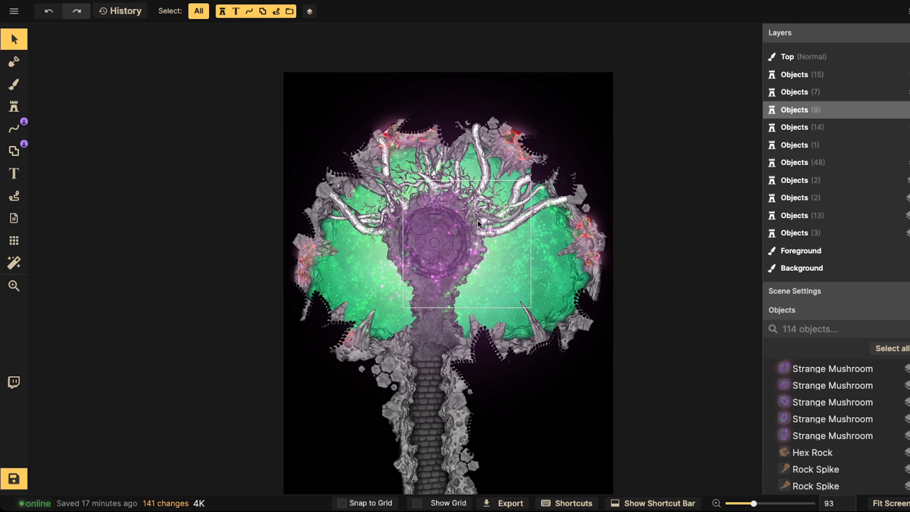
scroll(497, 177, up, 1)
scroll(466, 208, down, 2)
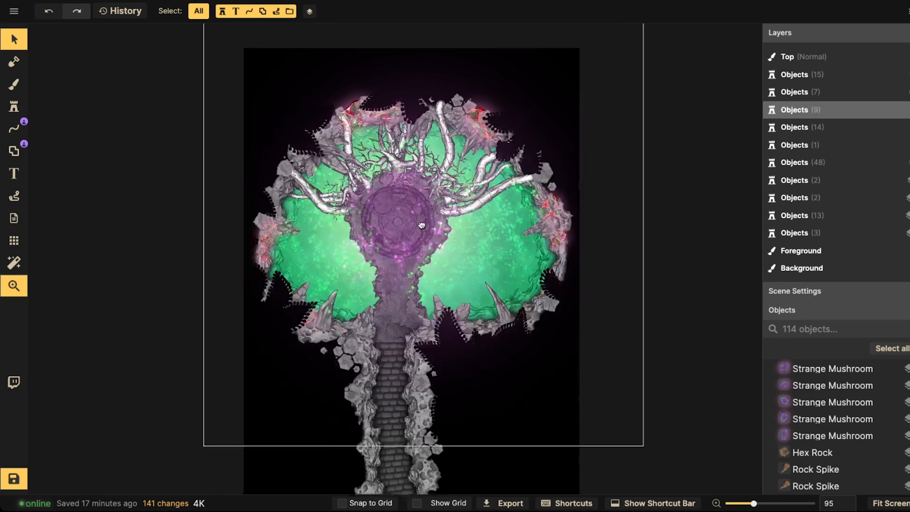
click(21, 479)
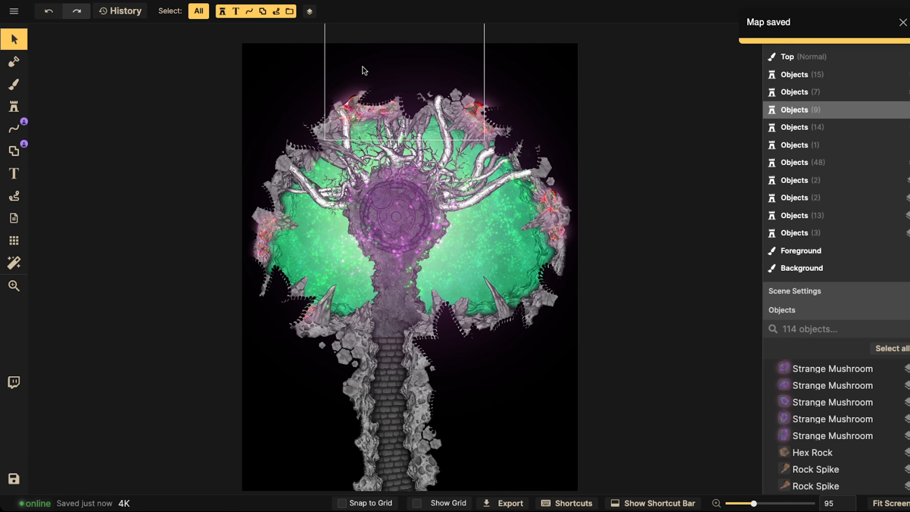
Step: Delete the large Strange Mushroom on the cavern's northwestern rim
click(360, 120)
click(357, 112)
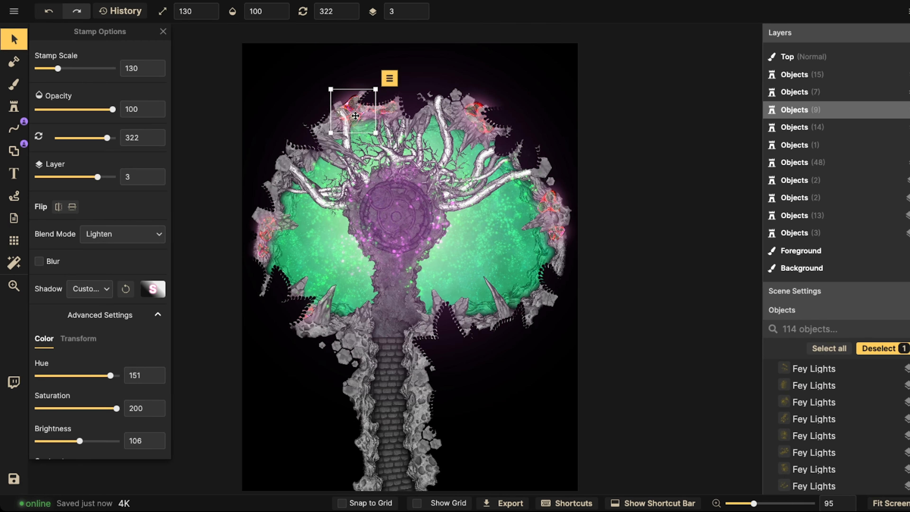
key(Delete)
Step: Select all remaining Strange Mushroom stamps via the one on the western rim and delete them
click(272, 241)
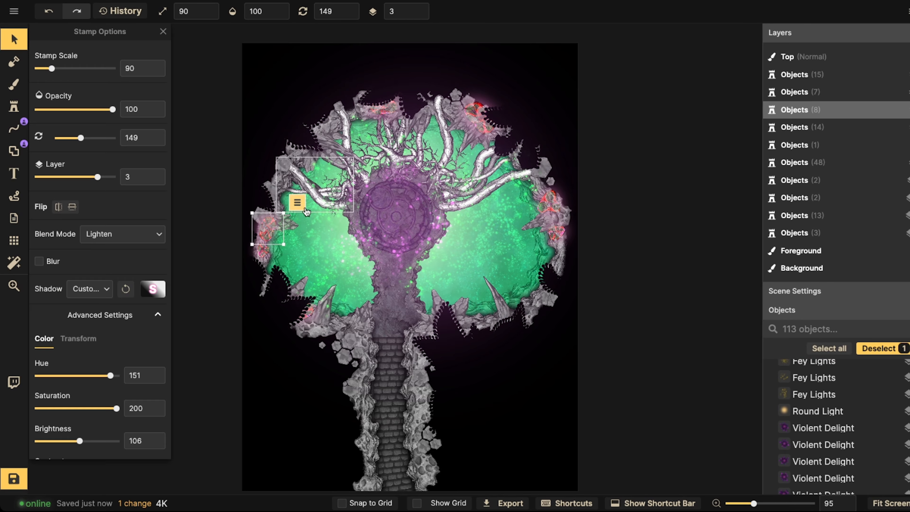
click(297, 203)
mouse_move(379, 222)
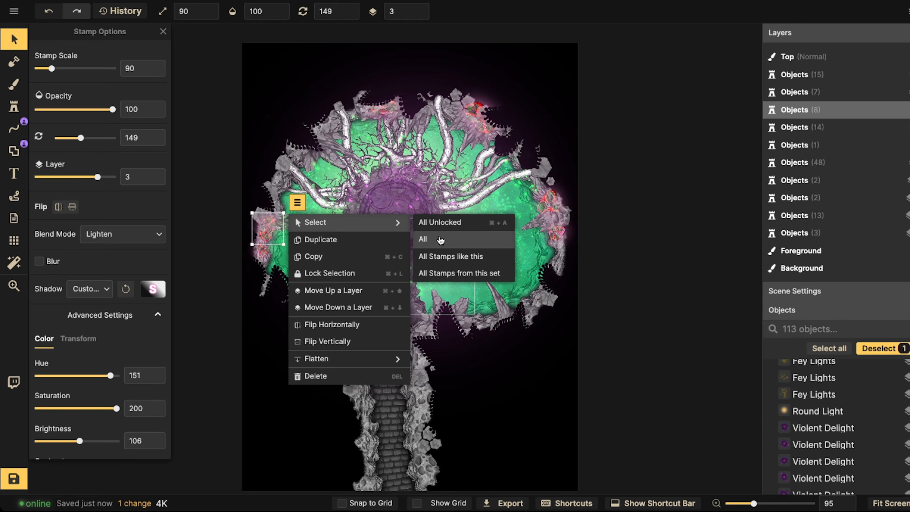
click(482, 279)
key(Delete)
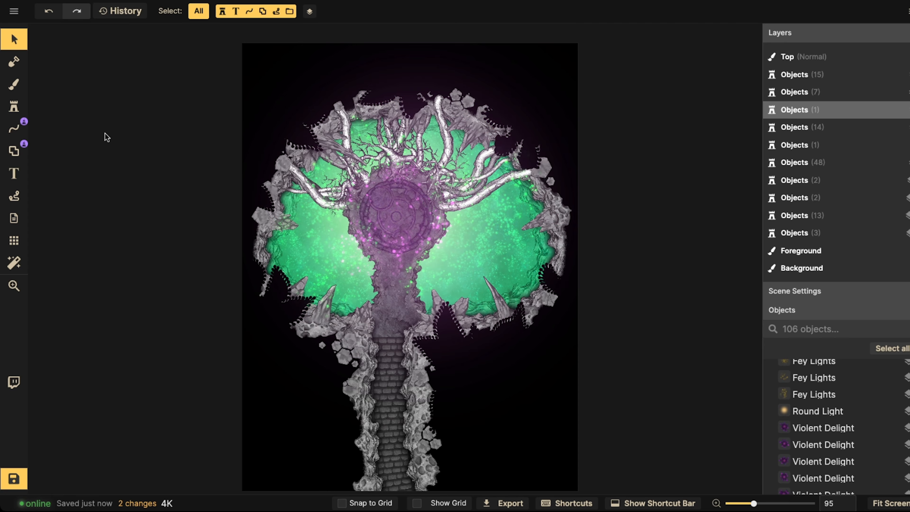
Step: Browse the FEY results among the Fantasy Battlemaps stamps for a plant to replace the mushrooms
click(22, 108)
click(45, 90)
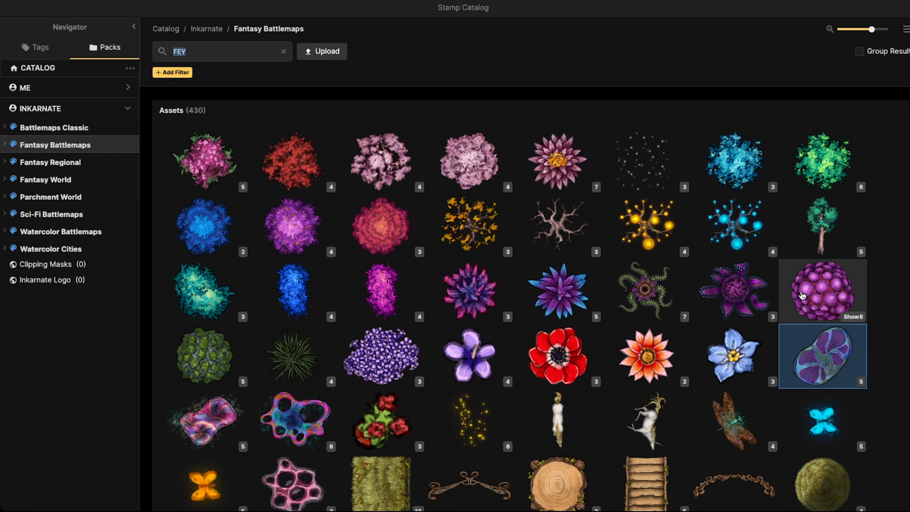
mouse_move(803, 296)
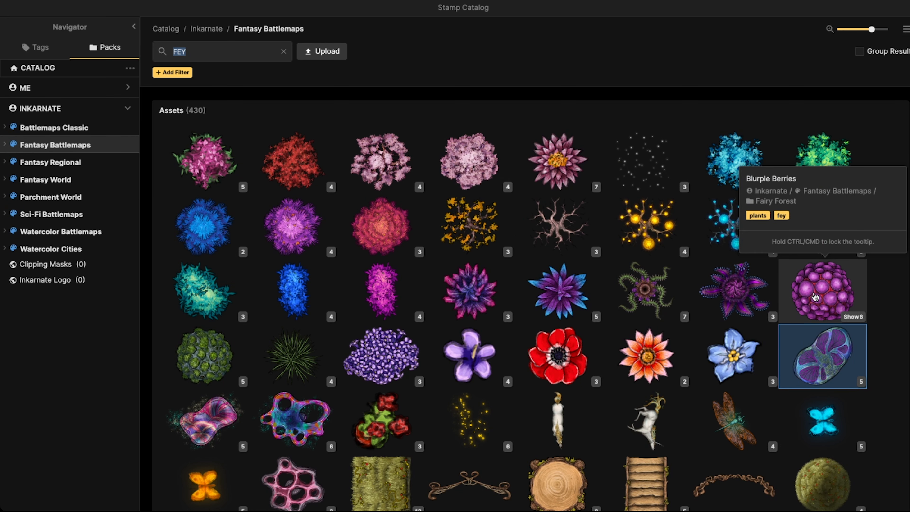
scroll(557, 353, down, 1)
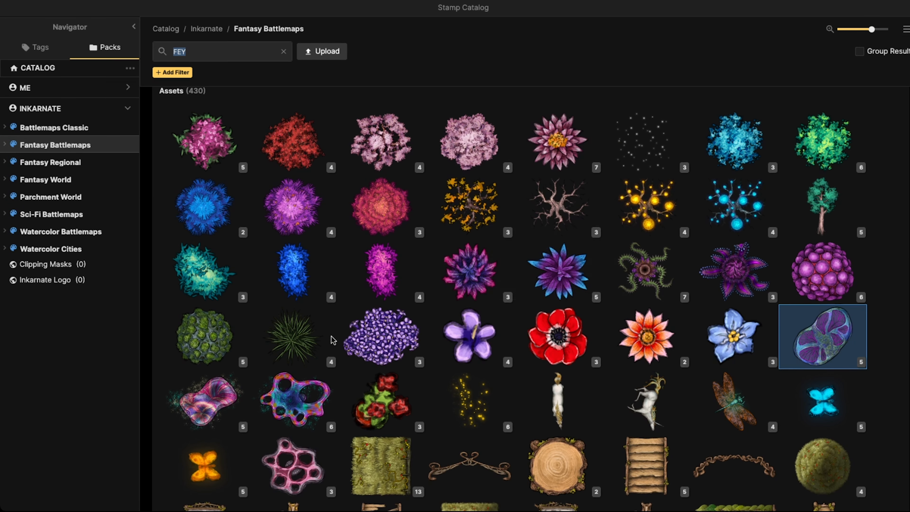
mouse_move(295, 410)
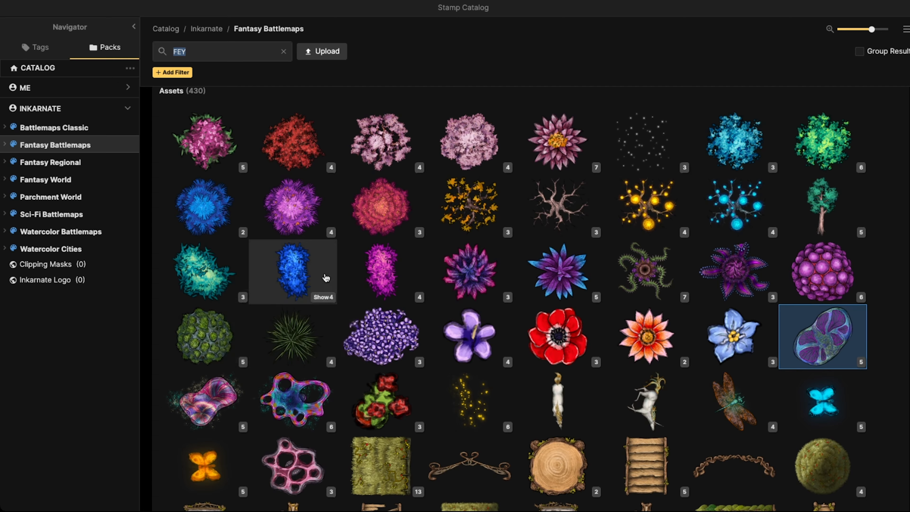
scroll(301, 280, up, 1)
key(Return)
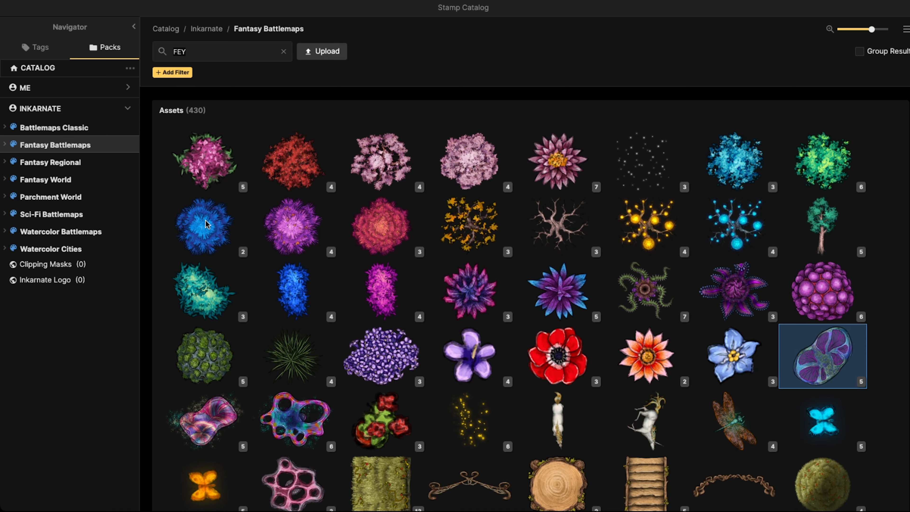
scroll(465, 179, down, 2)
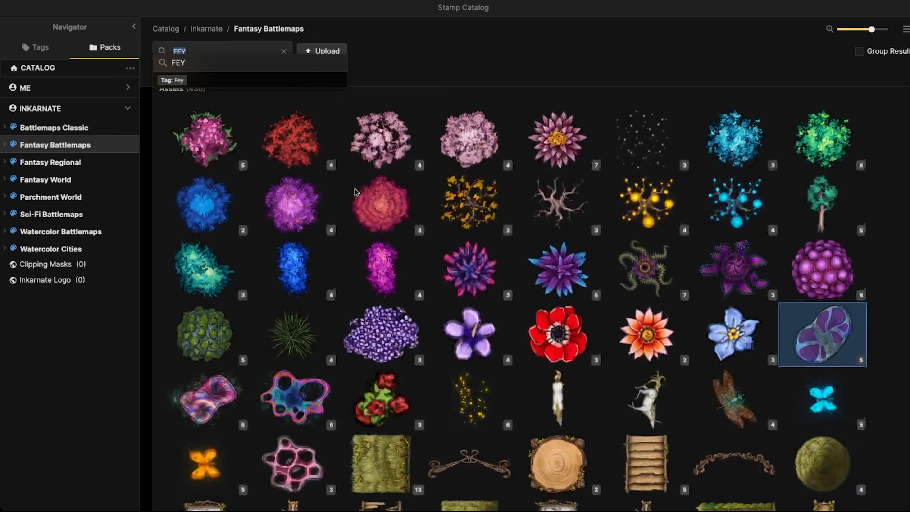
mouse_move(571, 210)
mouse_move(729, 257)
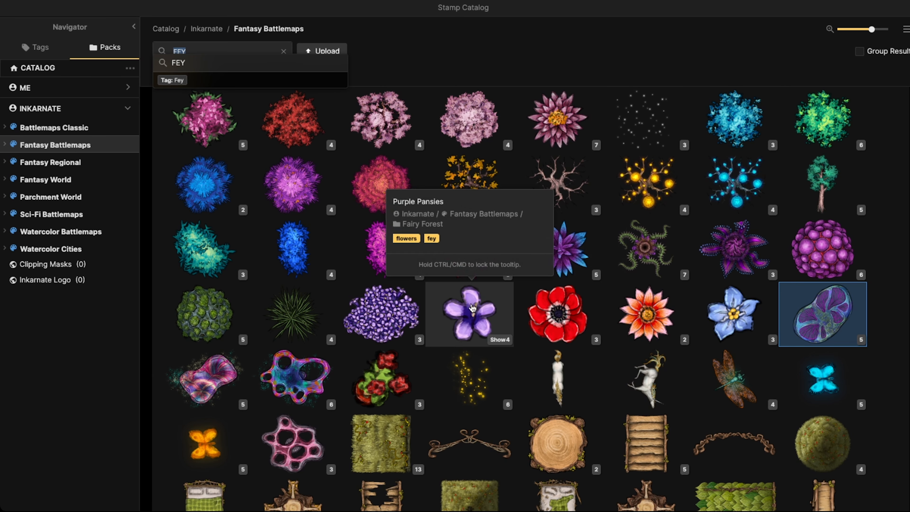
mouse_move(315, 241)
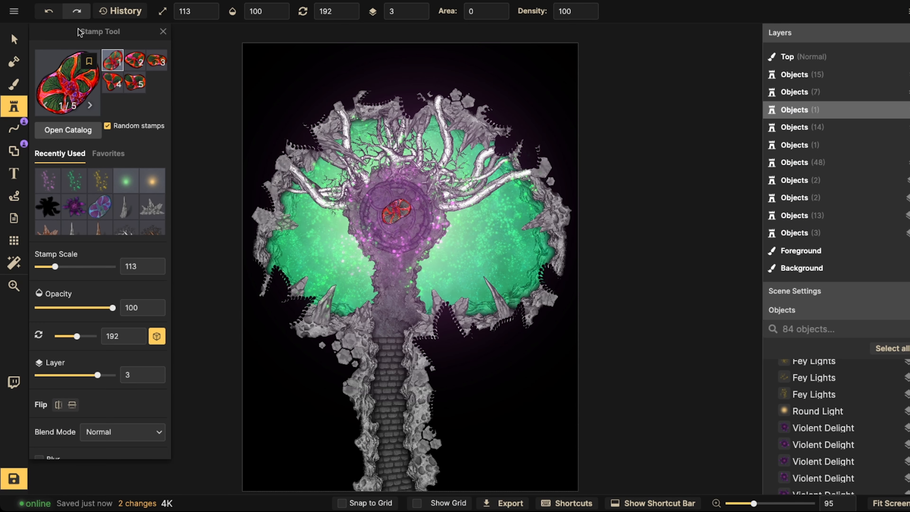
Step: Undo the deletion of the Strange Mushroom set
key(ctrl+z)
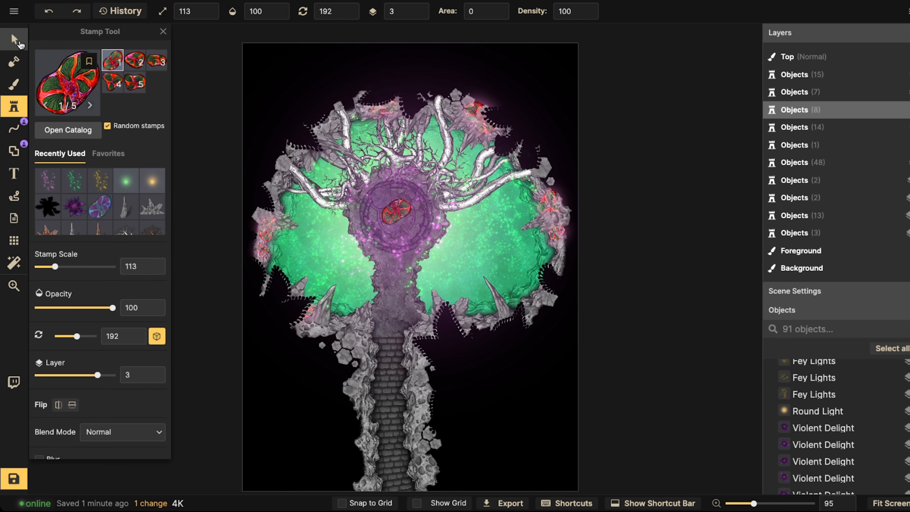
Step: Add the Cool & Warm color filter to the map
click(14, 38)
scroll(274, 199, down, 2)
scroll(309, 202, up, 3)
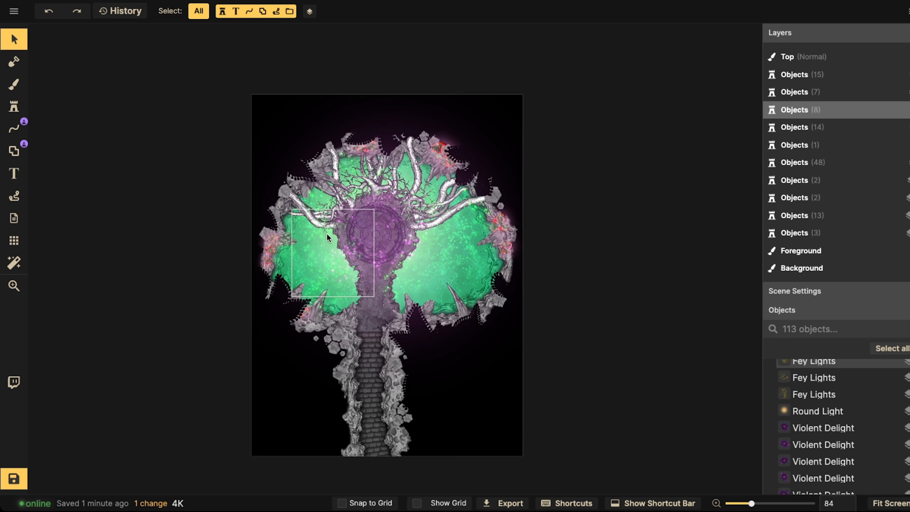
scroll(293, 246, down, 5)
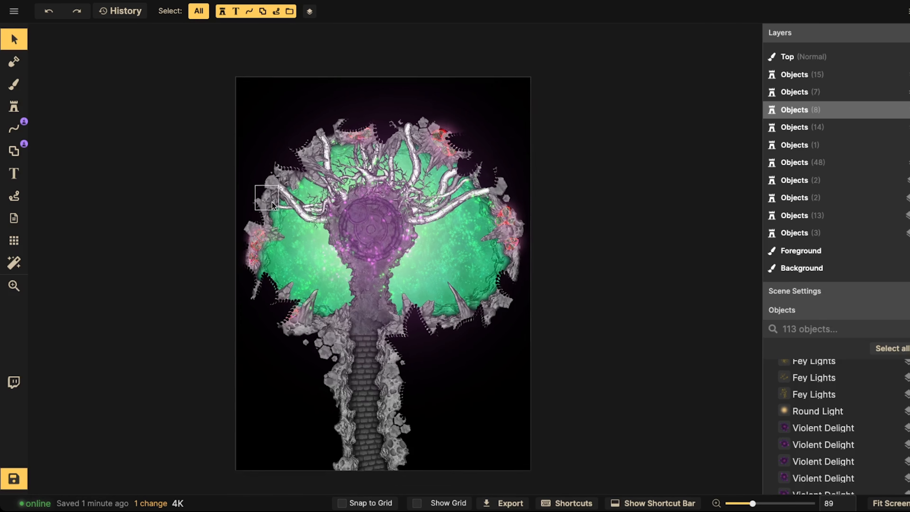
click(19, 268)
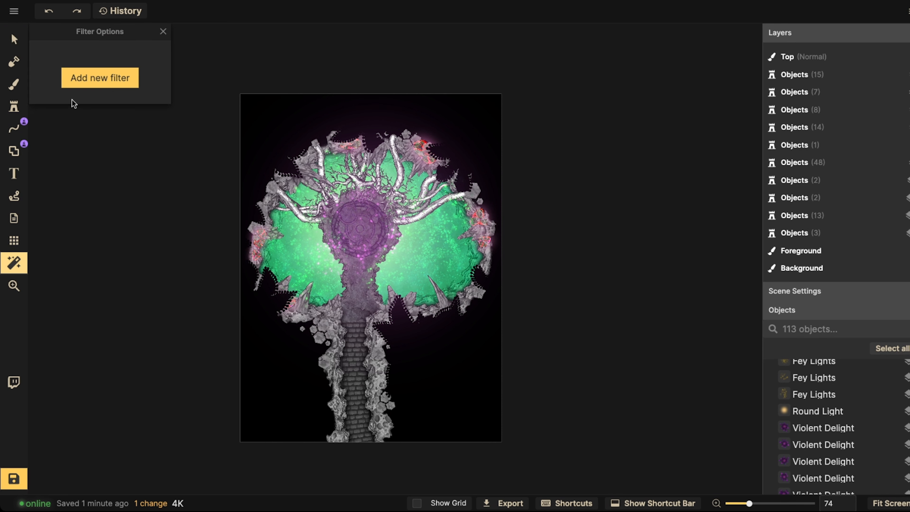
click(79, 83)
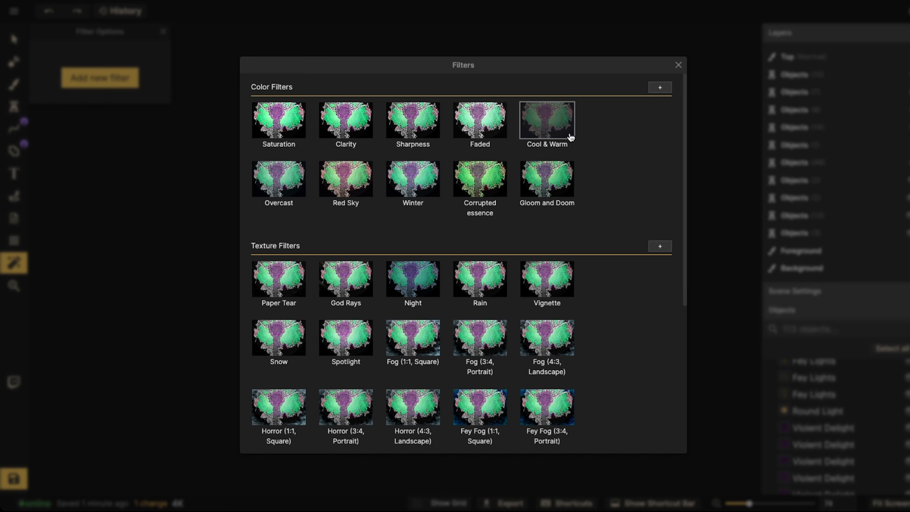
click(544, 138)
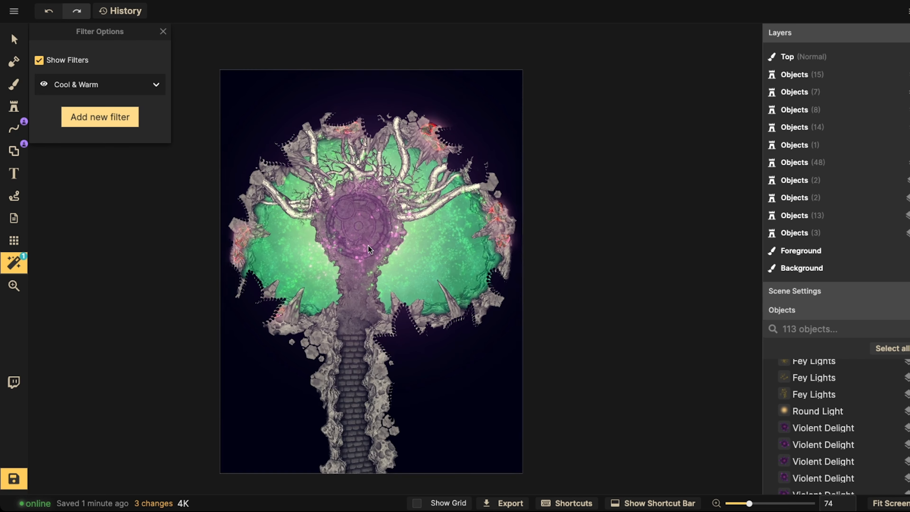
Step: Set the Cool & Warm filter's intensity to 65
scroll(369, 246, up, 3)
click(156, 84)
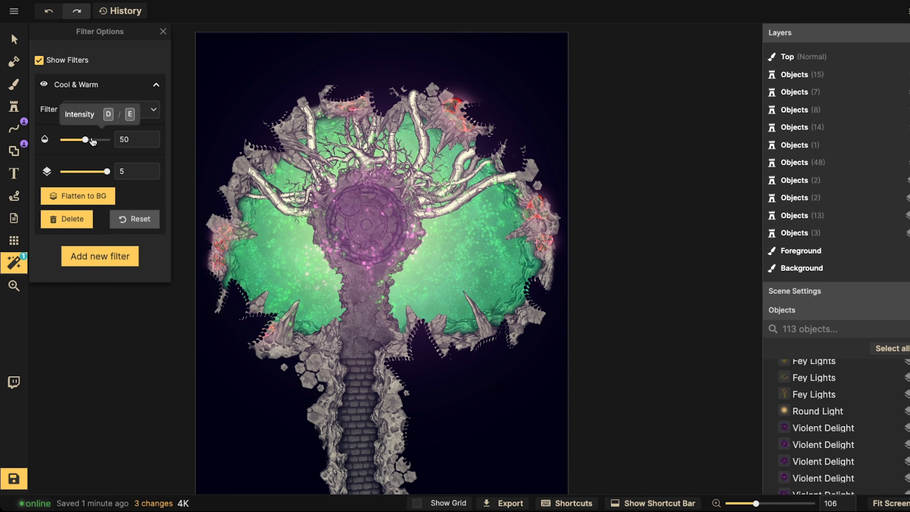
drag(91, 139, 93, 139)
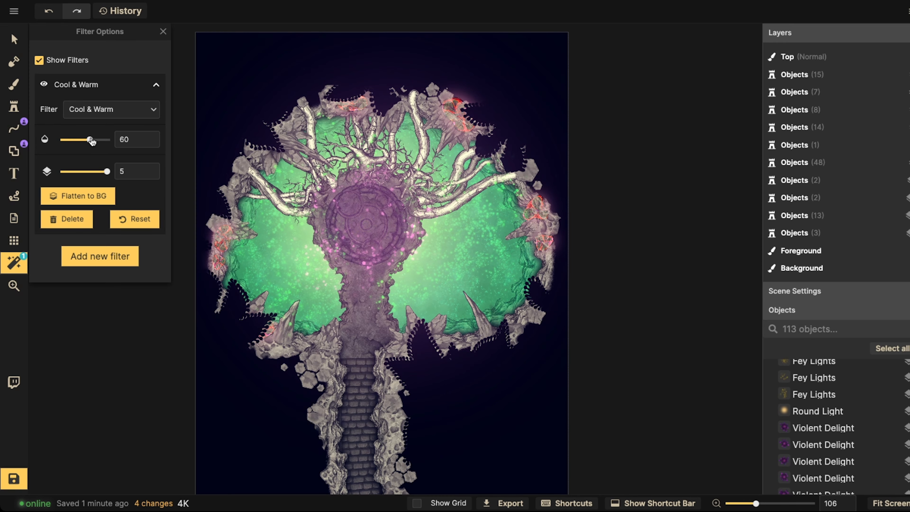
scroll(105, 154, down, 1)
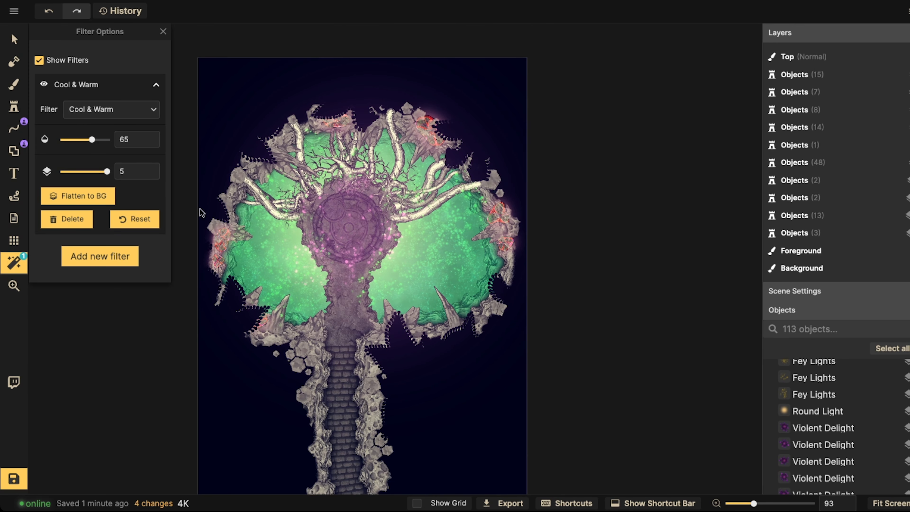
scroll(202, 212, down, 3)
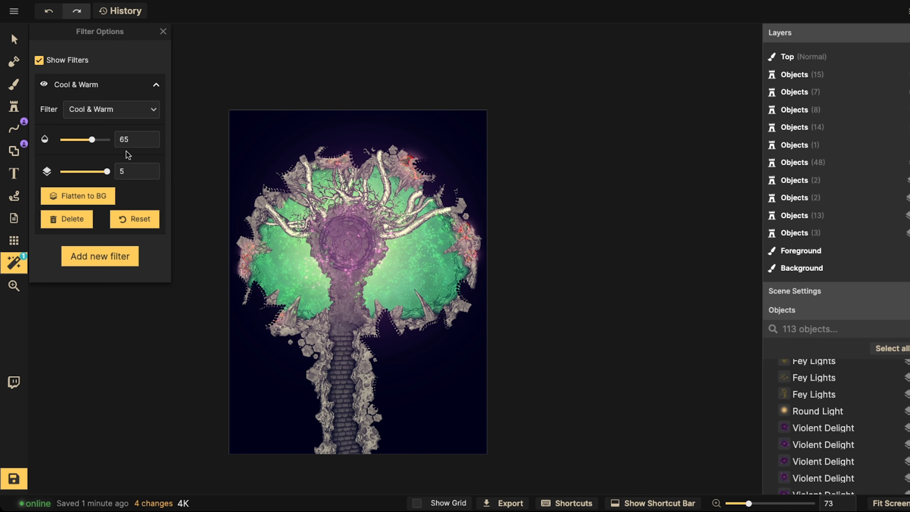
Step: Add a custom Color Adjustment filter on top of the Cool & Warm filter
click(87, 258)
scroll(602, 254, down, 3)
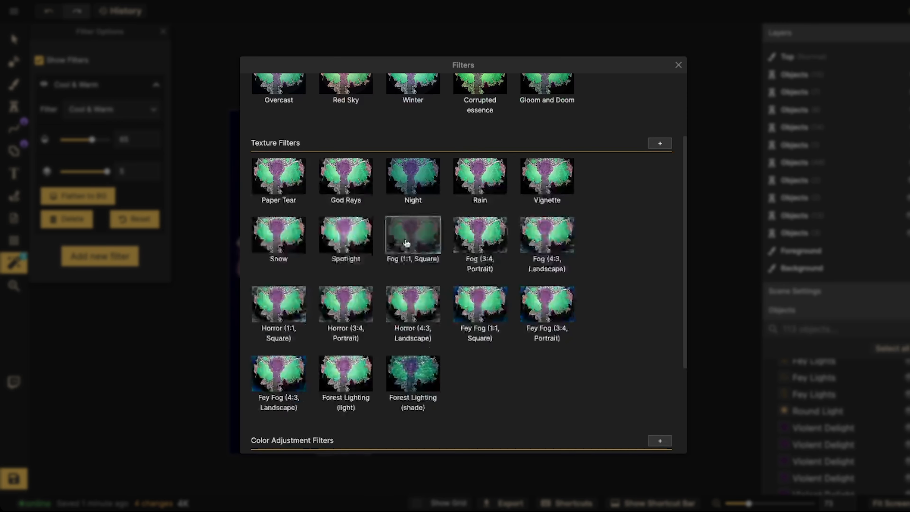
scroll(541, 233, down, 3)
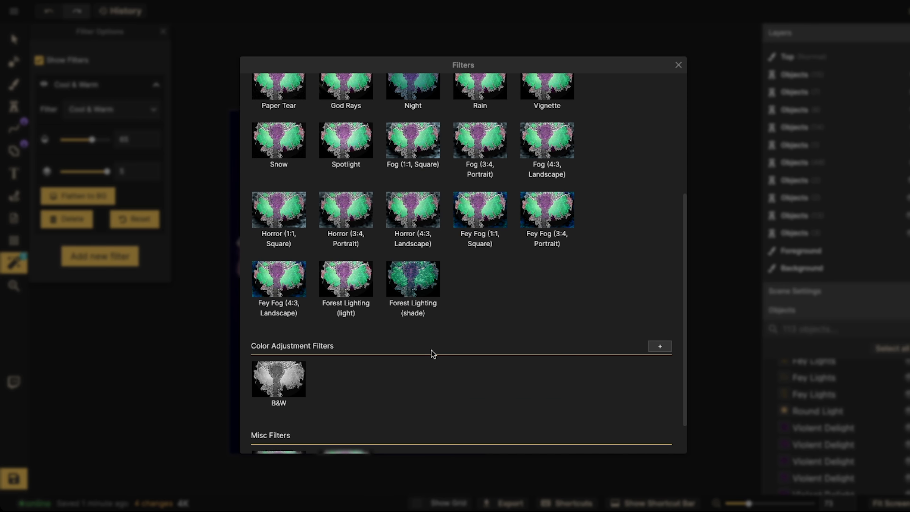
click(660, 346)
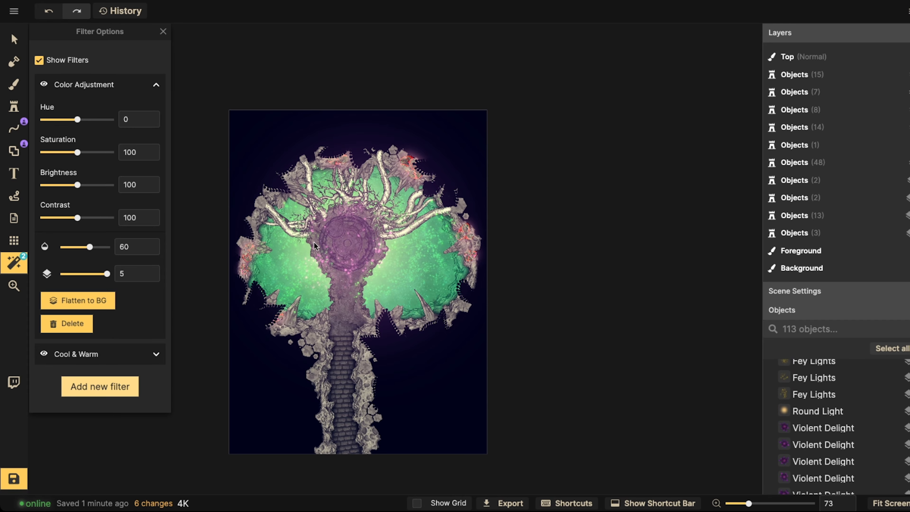
scroll(384, 289, up, 2)
scroll(350, 211, up, 5)
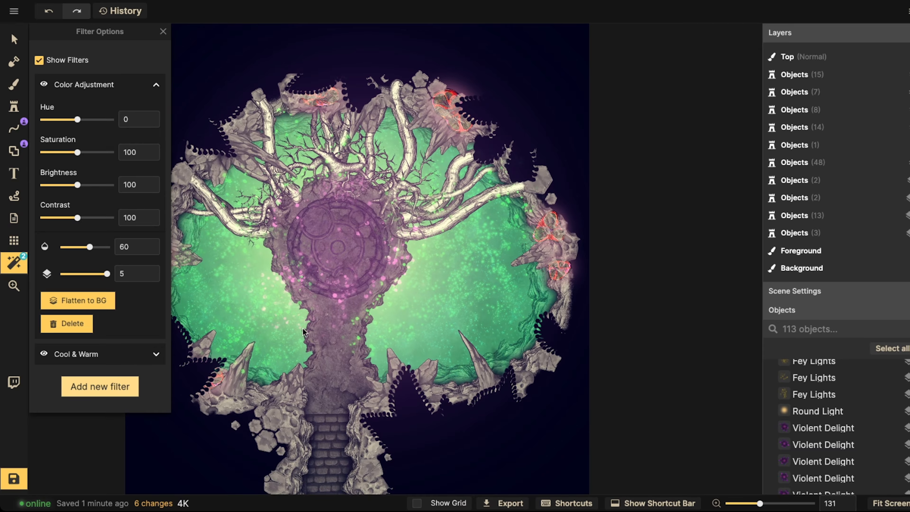
scroll(440, 162, down, 3)
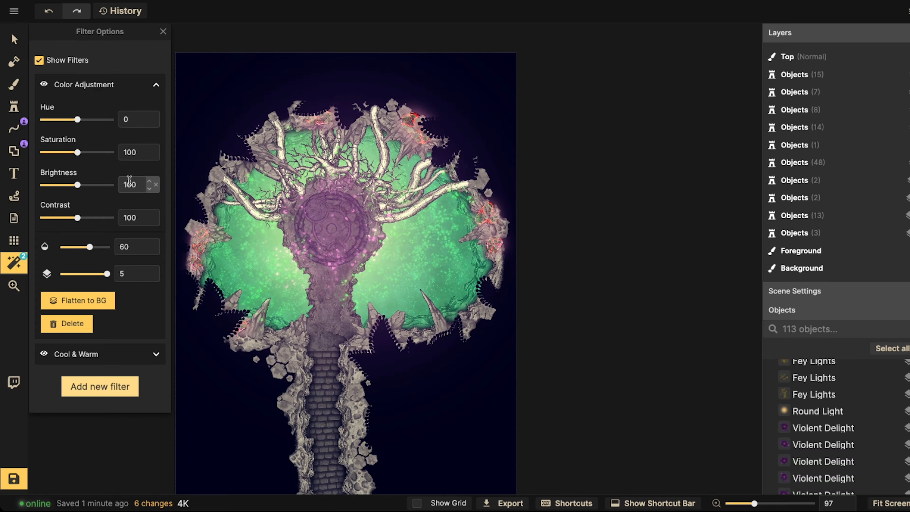
Step: In the Color Adjustment filter, set contrast to 148 and saturation to 143, and reset brightness to 100
mouse_move(78, 223)
mouse_down()
mouse_move(101, 222)
mouse_move(93, 222)
mouse_up()
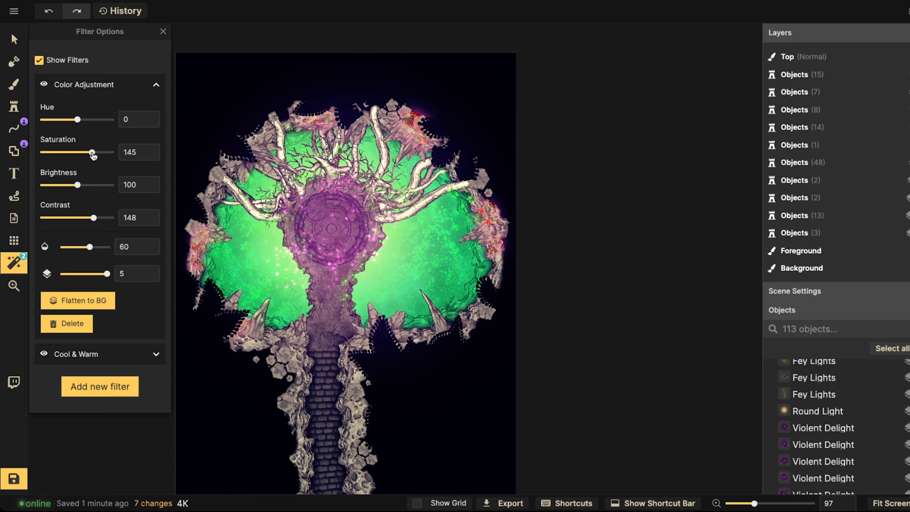
scroll(279, 250, down, 2)
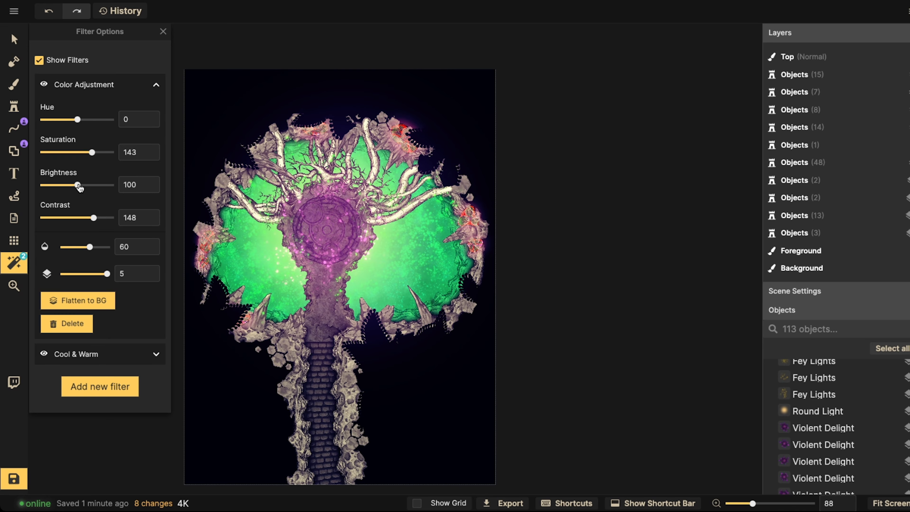
drag(78, 186, 75, 189)
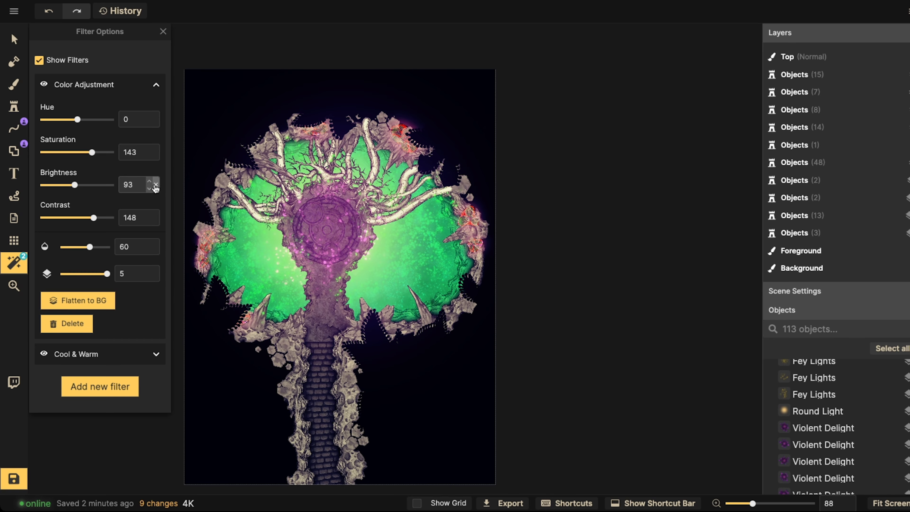
click(153, 184)
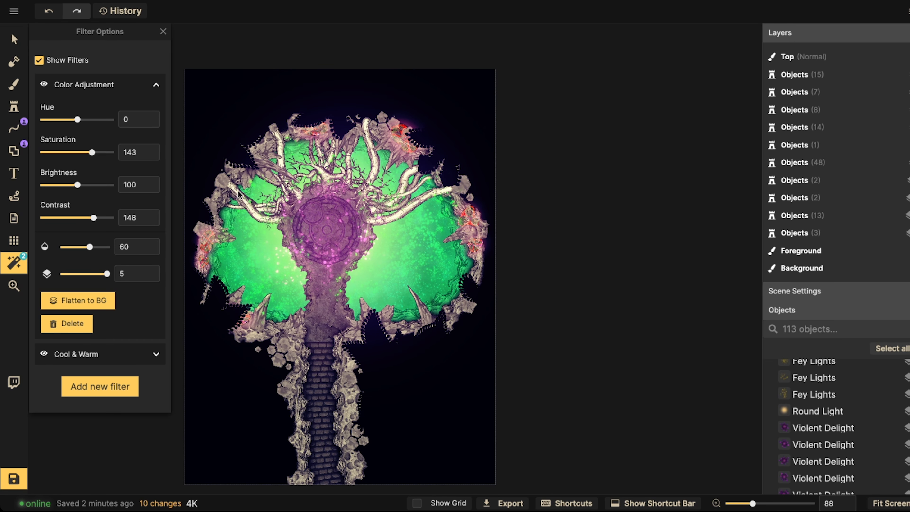
scroll(238, 194, down, 1)
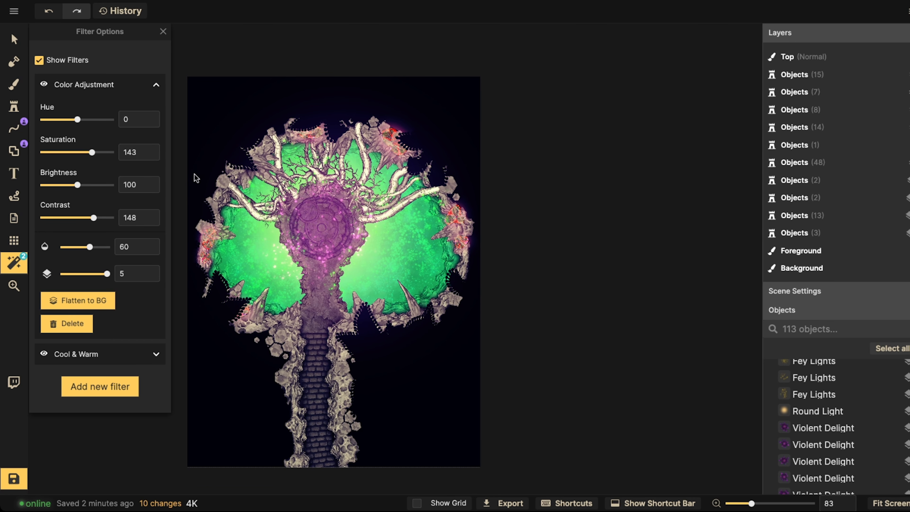
scroll(205, 192, down, 1)
Step: Set up the Brush to paint solid black (000000) on the Top layer with softness 1
click(14, 39)
key(space)
drag(258, 271, 353, 190)
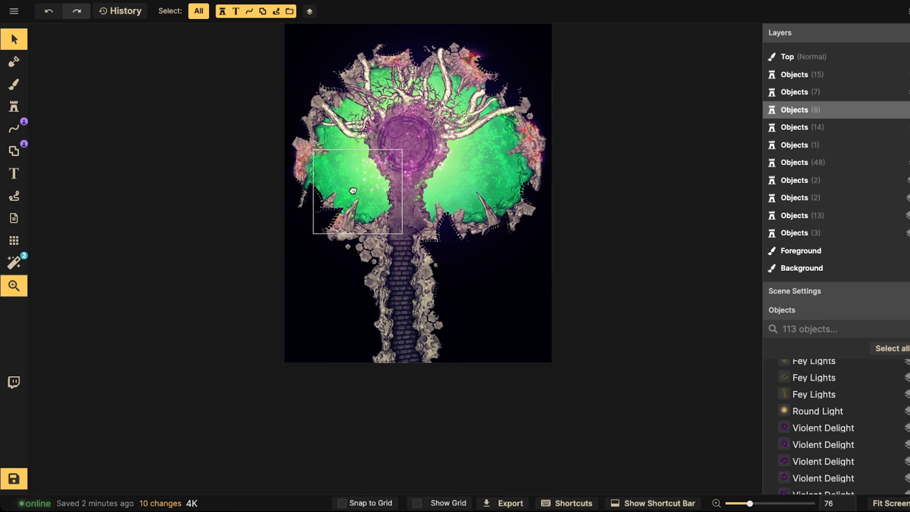
click(397, 242)
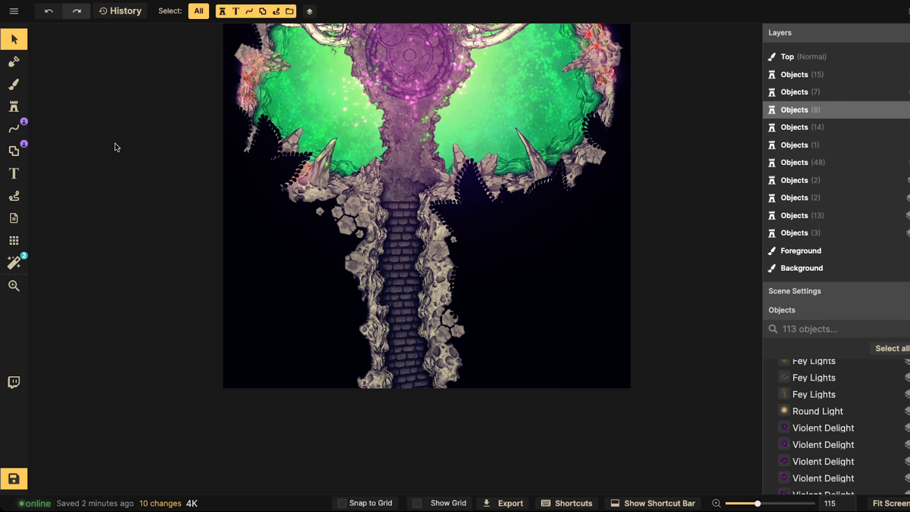
click(14, 84)
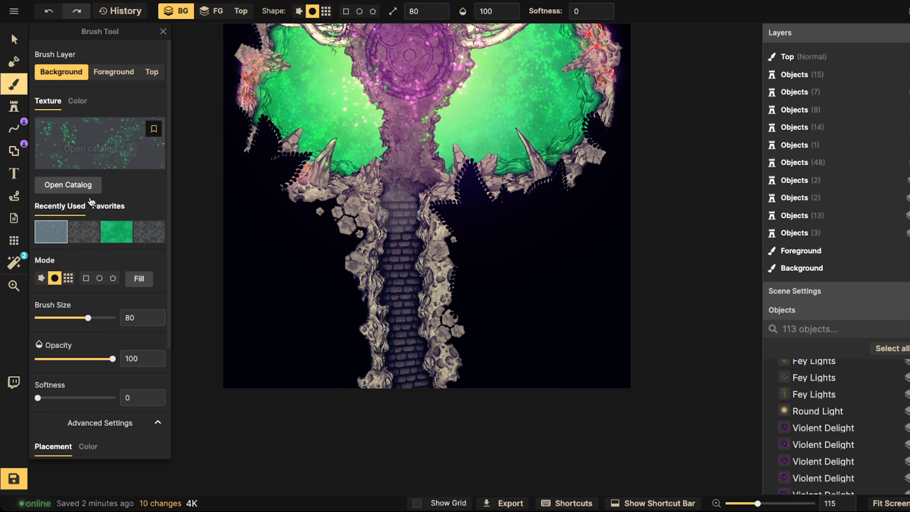
click(77, 101)
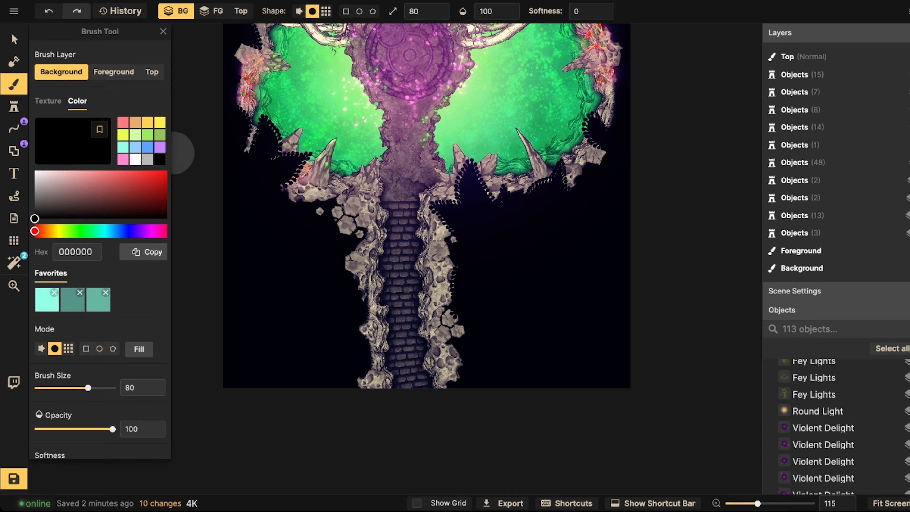
click(159, 147)
drag(138, 188, 165, 226)
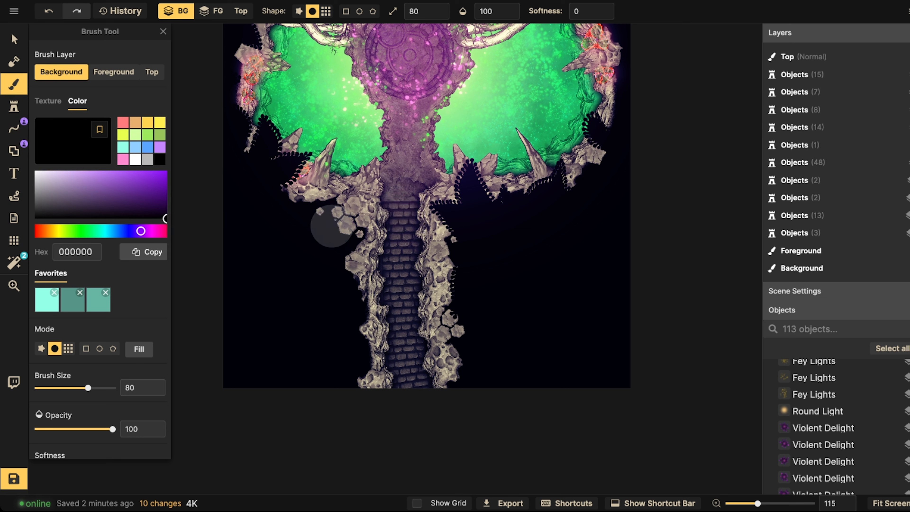
click(163, 31)
click(603, 8)
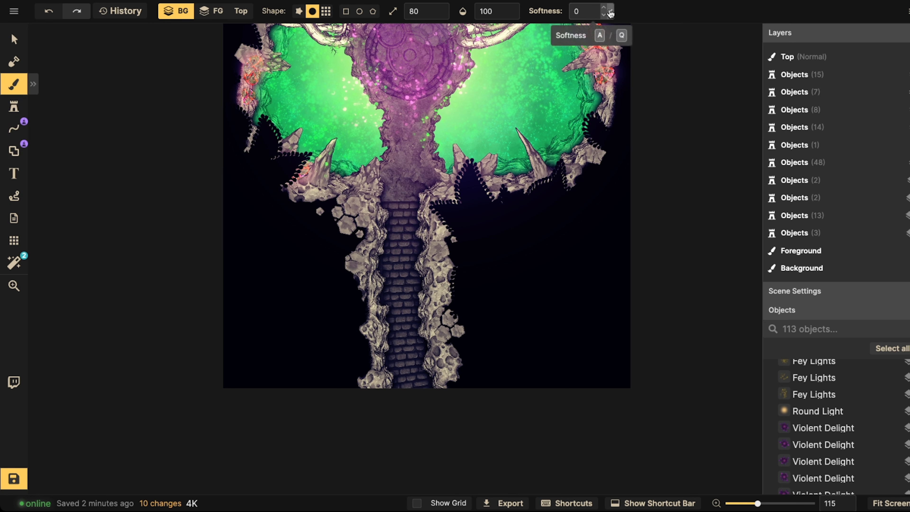
click(241, 11)
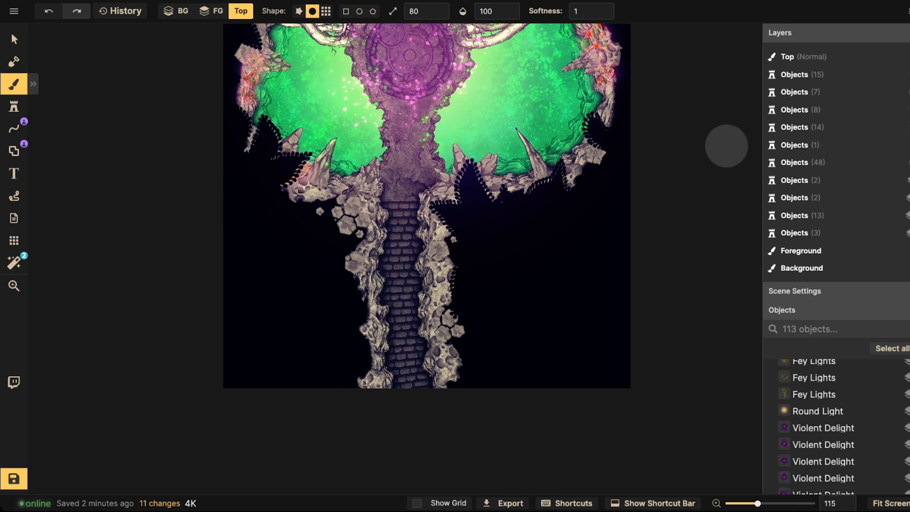
Step: Set the Top layer's blend mode to Darken
click(905, 57)
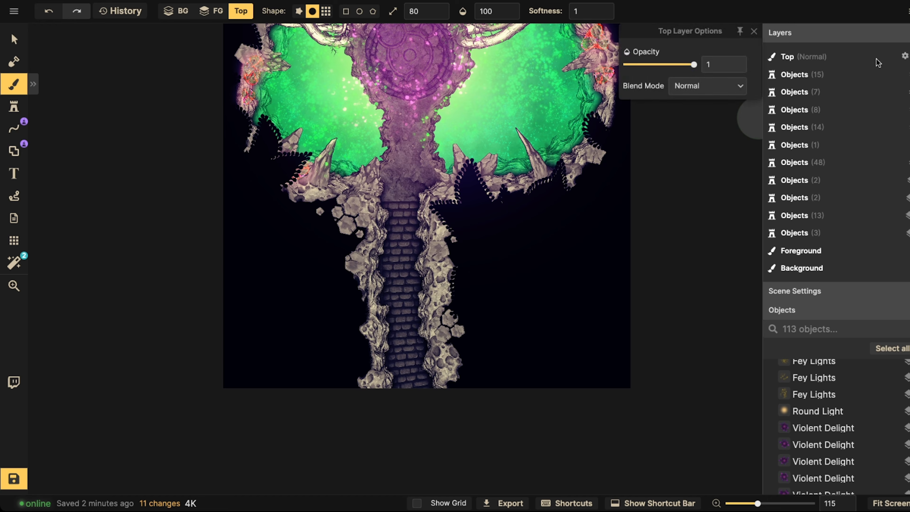
click(690, 88)
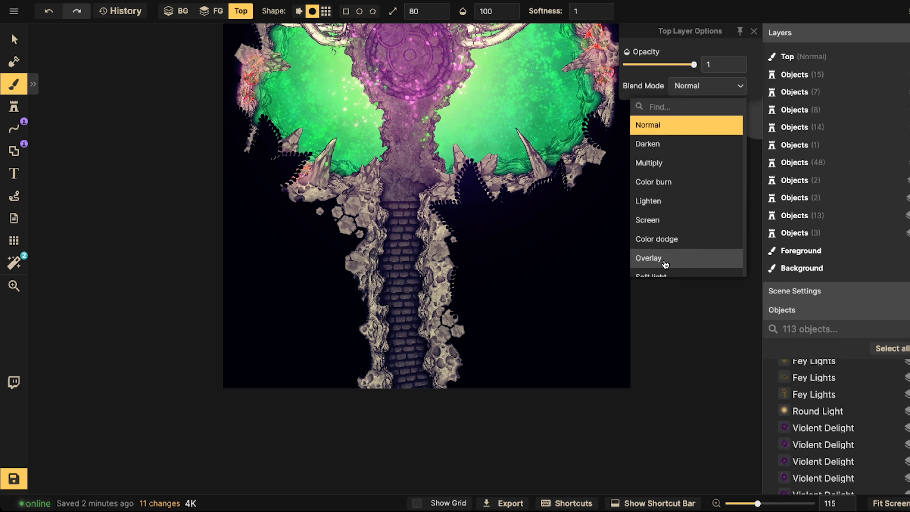
click(660, 150)
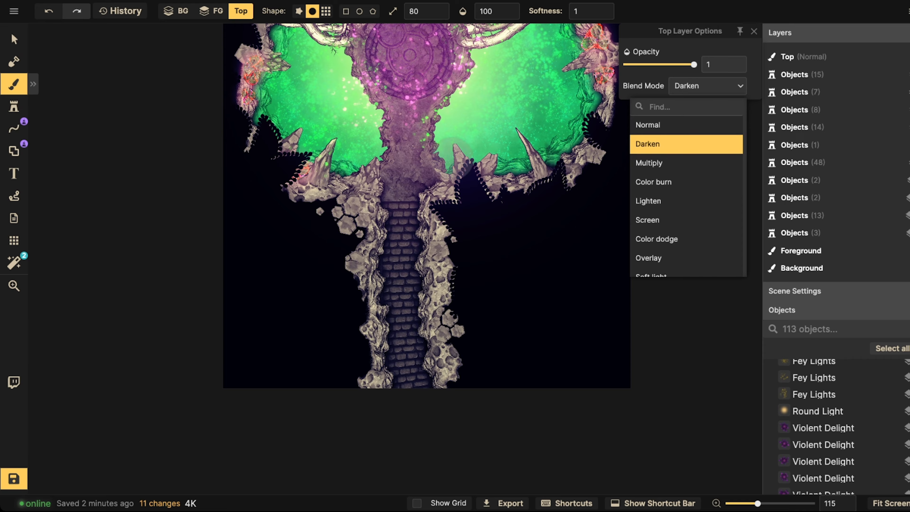
Step: Set the brush opacity to 30 and reduce the brush size to 40
click(496, 11)
drag(465, 53, 466, 56)
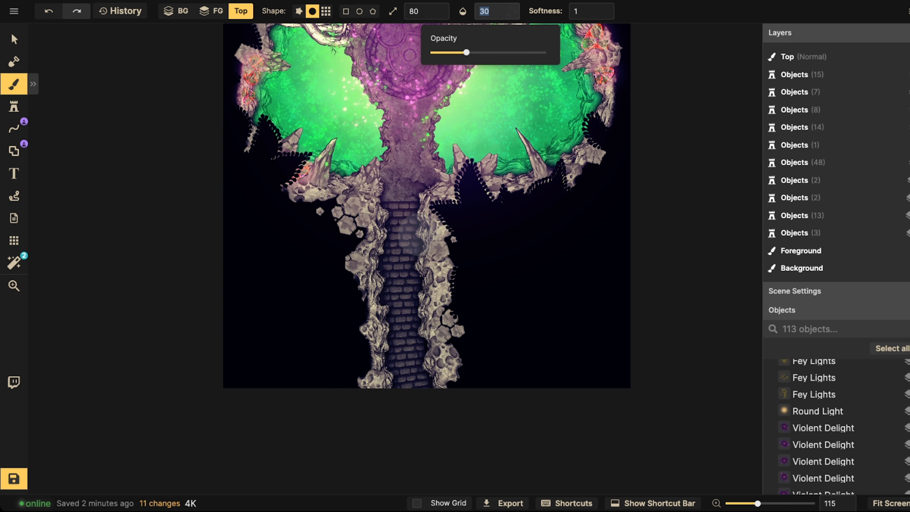
key(bracketleft)
key(bracketleft)
key(bracketleft)
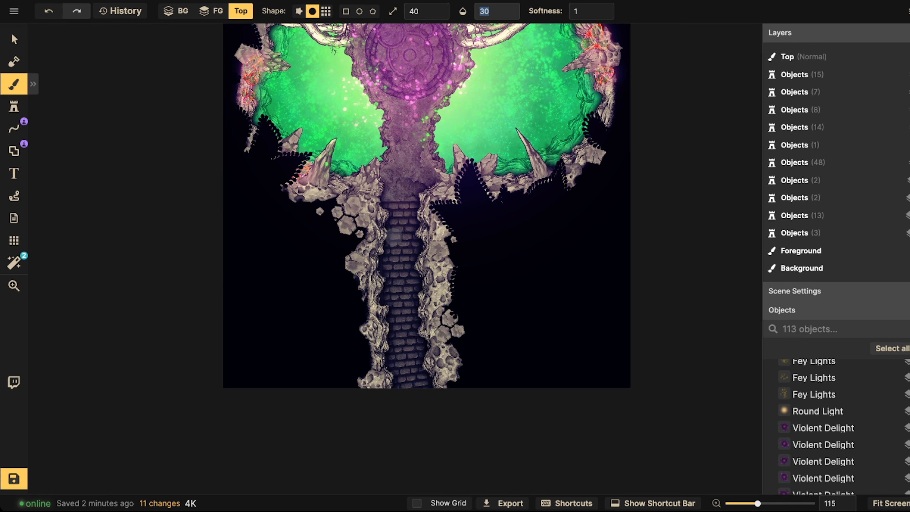
Step: Paint dark shading over the brick corridor floor with brush size 50, down to the corridor's lower end
drag(437, 141, 432, 223)
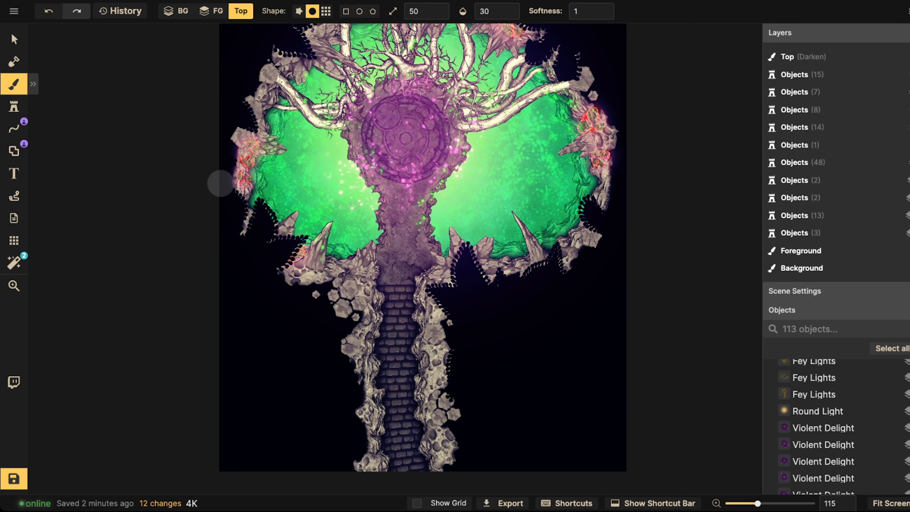
scroll(220, 183, down, 5)
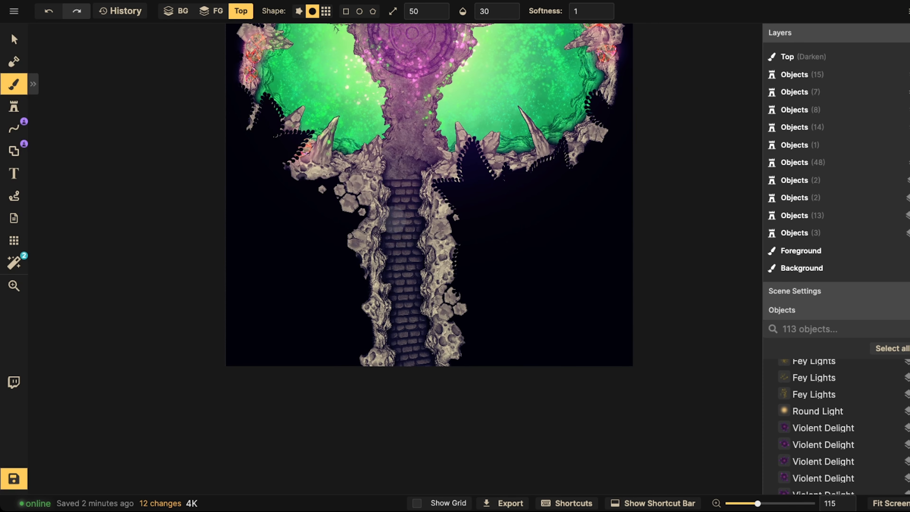
mouse_move(389, 267)
mouse_down()
mouse_move(395, 364)
mouse_move(392, 251)
mouse_move(407, 372)
mouse_move(404, 274)
mouse_move(416, 357)
mouse_up()
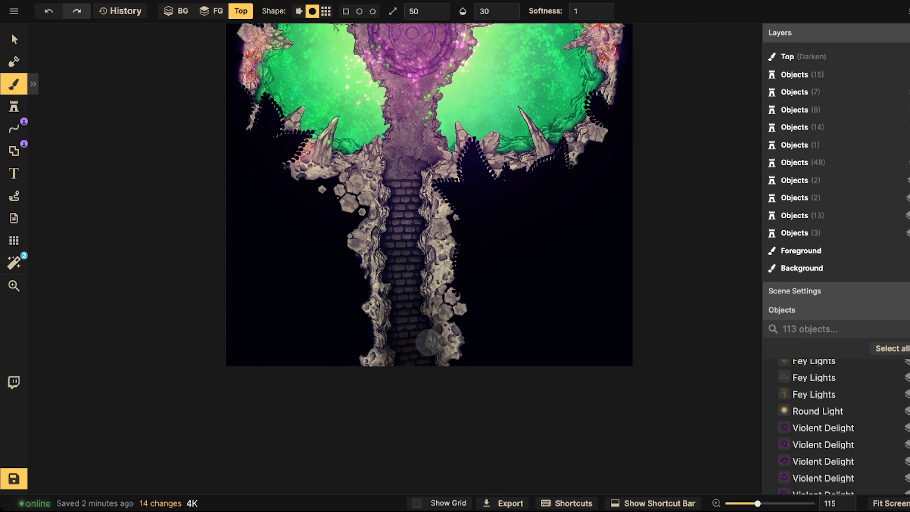
mouse_move(413, 375)
mouse_down()
mouse_move(452, 350)
mouse_move(412, 337)
mouse_move(433, 344)
mouse_up()
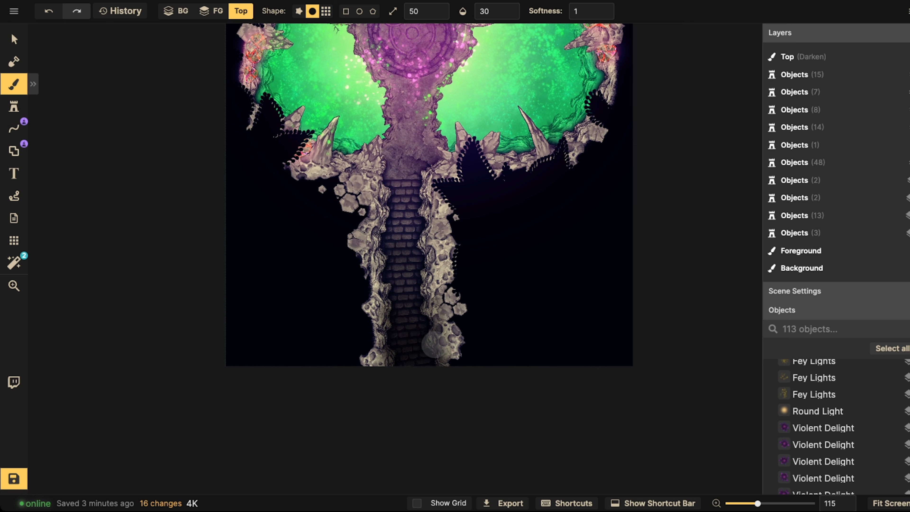
Step: Paint dark shading over the rock walls and brick floor at the corridor's lower end with brush size 50
drag(379, 362, 358, 379)
mouse_move(359, 379)
mouse_down()
mouse_move(380, 343)
mouse_move(373, 363)
mouse_up()
mouse_move(373, 363)
mouse_down()
mouse_move(354, 368)
mouse_move(376, 338)
mouse_up()
drag(376, 338, 376, 369)
mouse_move(397, 338)
mouse_down()
mouse_move(442, 372)
mouse_move(448, 356)
mouse_move(433, 351)
mouse_move(454, 343)
mouse_up()
mouse_move(454, 343)
mouse_down()
mouse_move(457, 379)
mouse_move(463, 334)
mouse_move(450, 376)
mouse_move(427, 336)
mouse_move(375, 372)
mouse_move(377, 333)
mouse_up()
drag(377, 332, 375, 370)
mouse_move(374, 370)
mouse_down()
mouse_move(372, 318)
mouse_move(376, 337)
mouse_up()
click(375, 319)
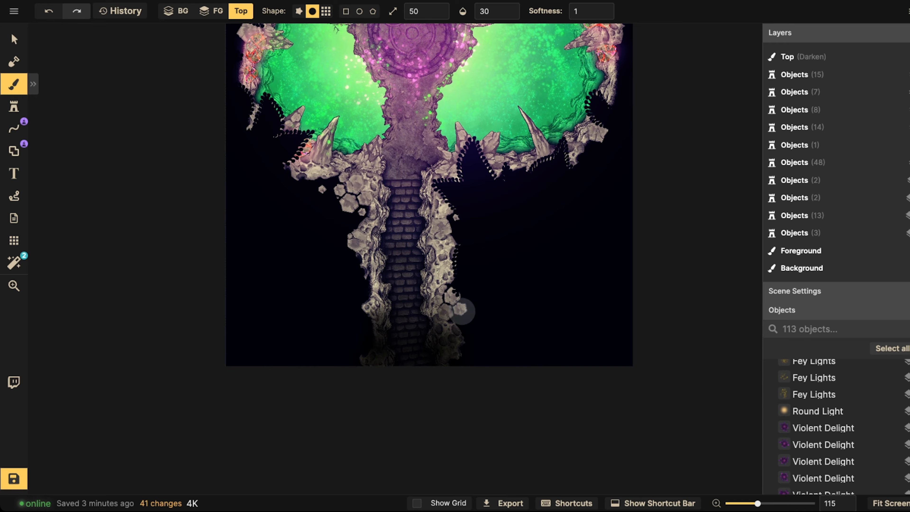
drag(392, 357, 412, 361)
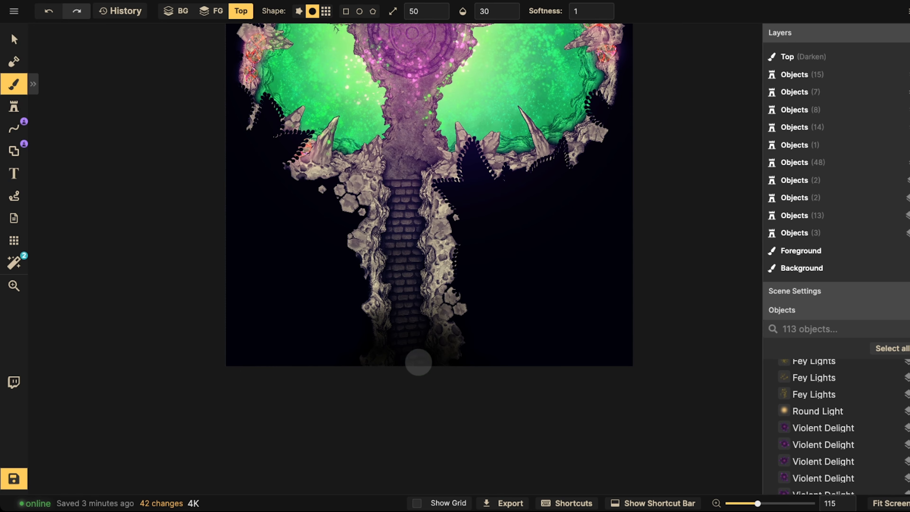
click(373, 357)
click(496, 355)
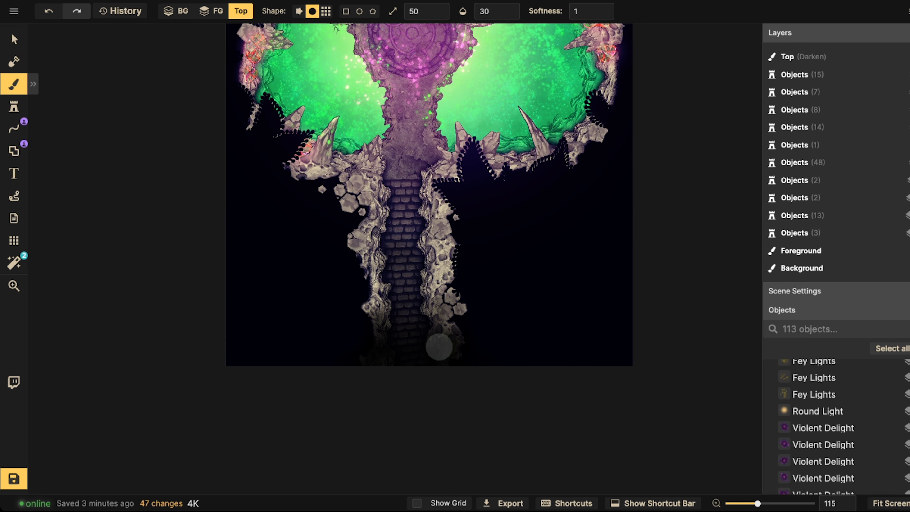
Step: Darken the hexagonal rocks and outer edge of the corridor's left wall on the Top layer with brush size 50
scroll(539, 202, up, 4)
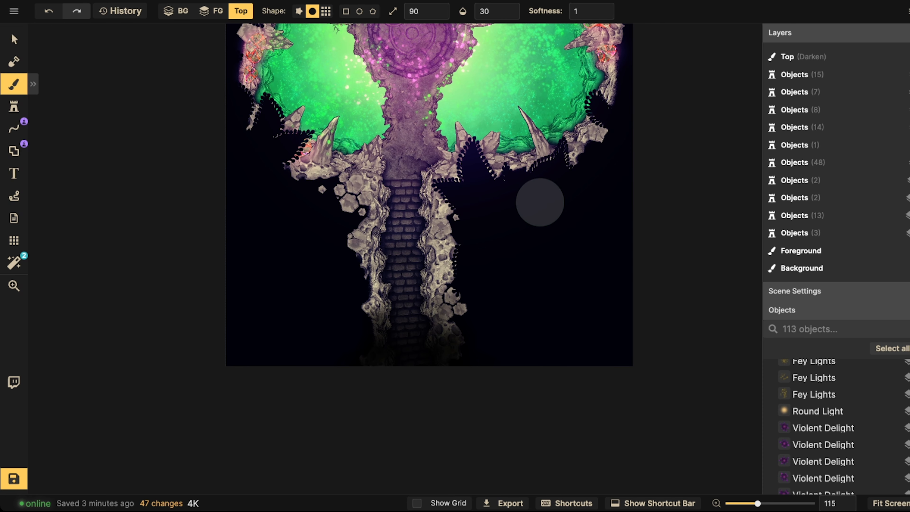
drag(399, 140, 439, 254)
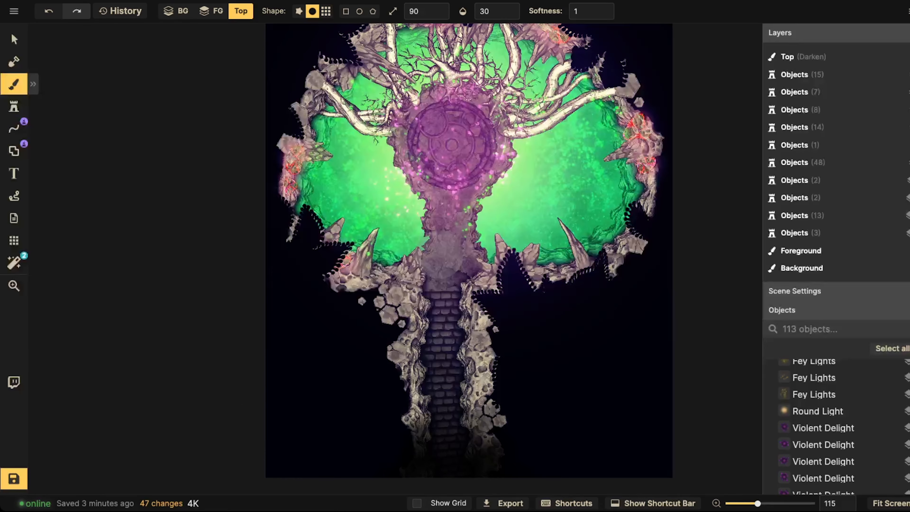
key(space)
drag(439, 111, 447, 153)
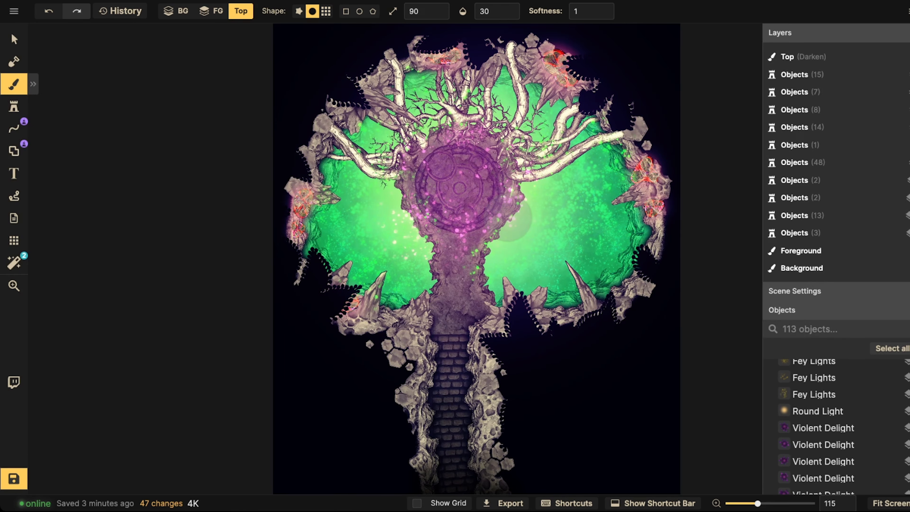
scroll(364, 328, up, 3)
key(bracketleft)
key(bracketleft)
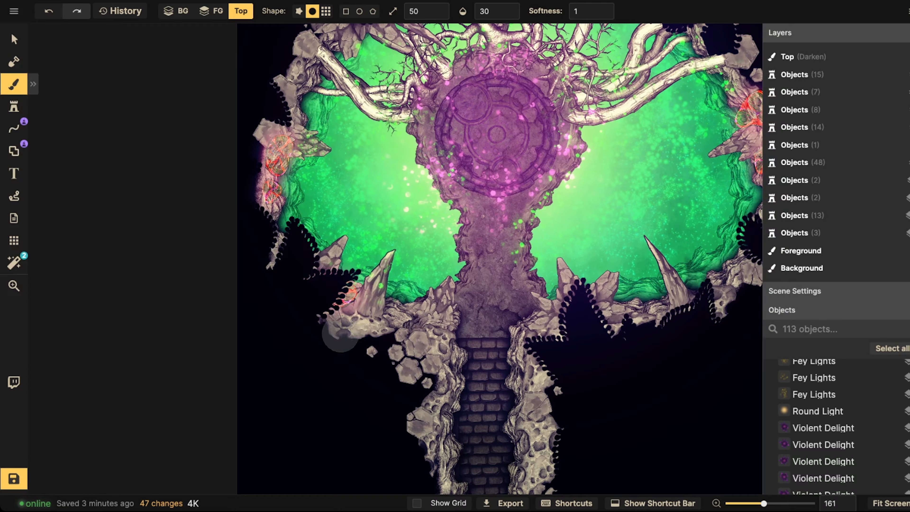
mouse_move(366, 358)
mouse_down()
mouse_move(403, 340)
mouse_move(381, 376)
mouse_move(392, 399)
mouse_move(410, 405)
mouse_move(426, 447)
mouse_move(390, 355)
mouse_up()
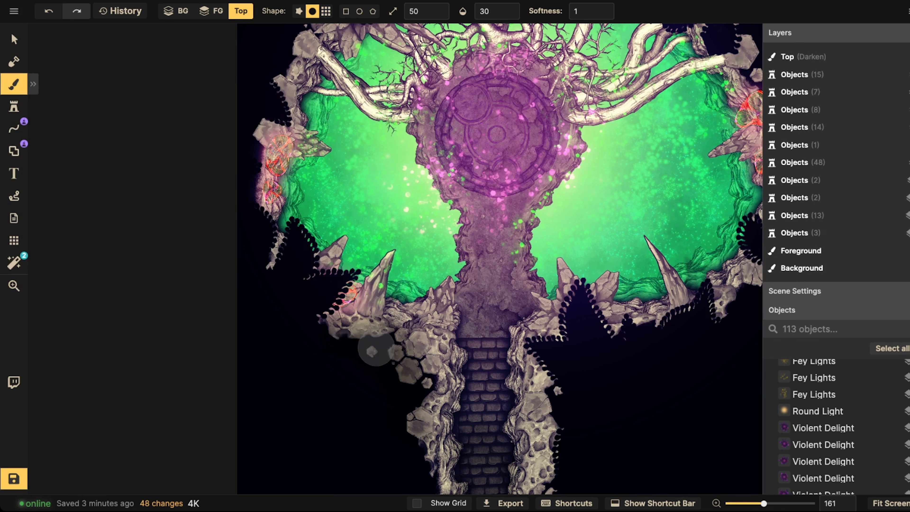
drag(408, 394, 410, 474)
Step: Shade the outermost rocks along the cavern's right rim and upper edge with the size 50 black brush
key(space)
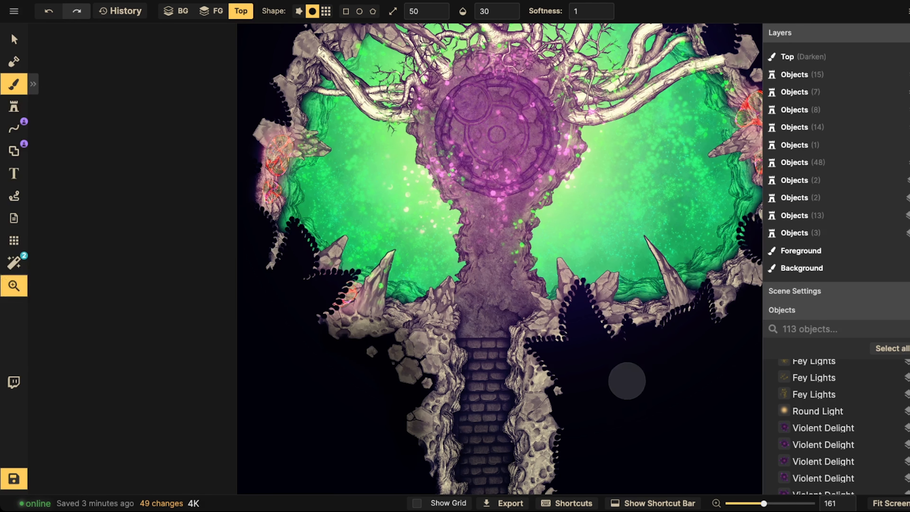
drag(627, 381, 534, 324)
key(space)
drag(595, 287, 568, 323)
scroll(567, 322, down, 5)
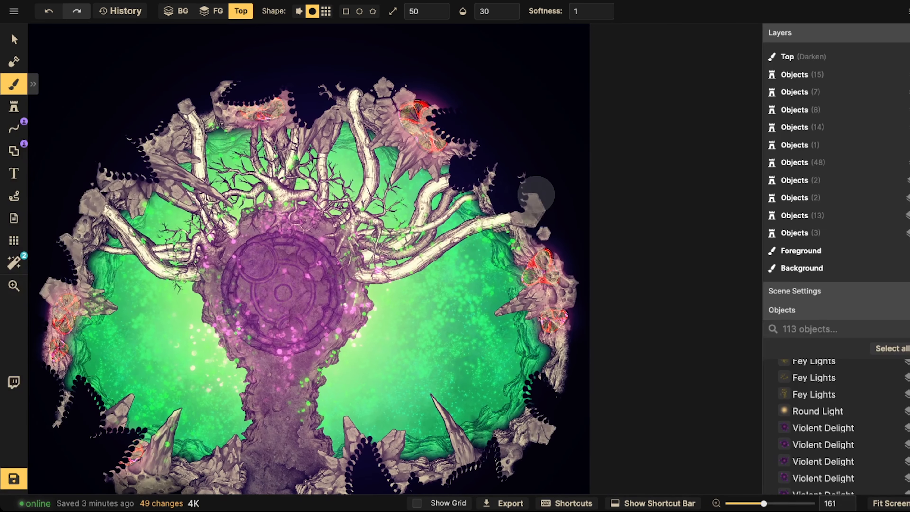
click(561, 237)
click(543, 190)
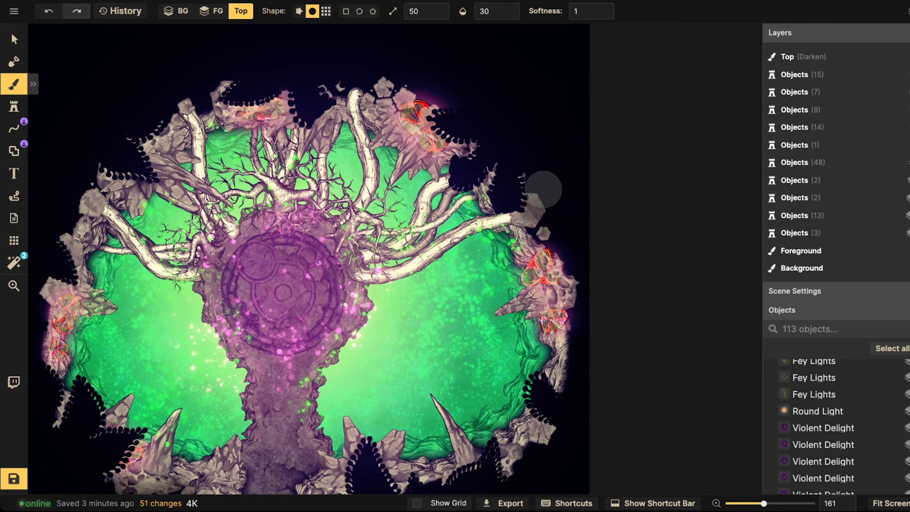
mouse_move(538, 187)
mouse_down()
mouse_move(544, 230)
mouse_move(584, 278)
mouse_move(560, 395)
mouse_up()
mouse_move(382, 83)
mouse_down()
mouse_move(372, 81)
mouse_move(400, 80)
mouse_up()
mouse_move(225, 79)
mouse_down()
mouse_move(211, 91)
mouse_move(226, 68)
mouse_up()
Step: Dab dark shading over the outer rocks on the cavern's upper-left rim
drag(186, 167, 380, 73)
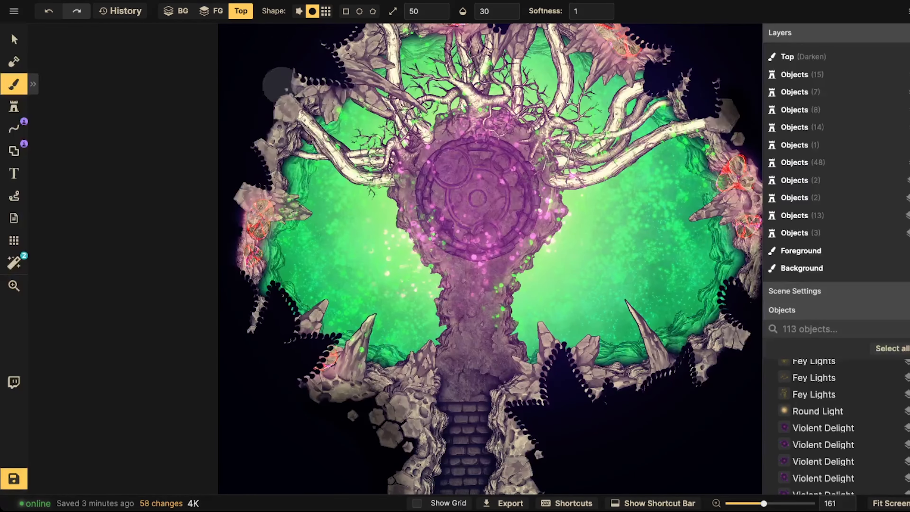
click(280, 88)
click(273, 115)
click(272, 117)
click(273, 106)
click(285, 90)
click(340, 112)
Step: Darken the outer edges of the rock walls on both sides of the brick corridor's upper half
drag(453, 333, 458, 202)
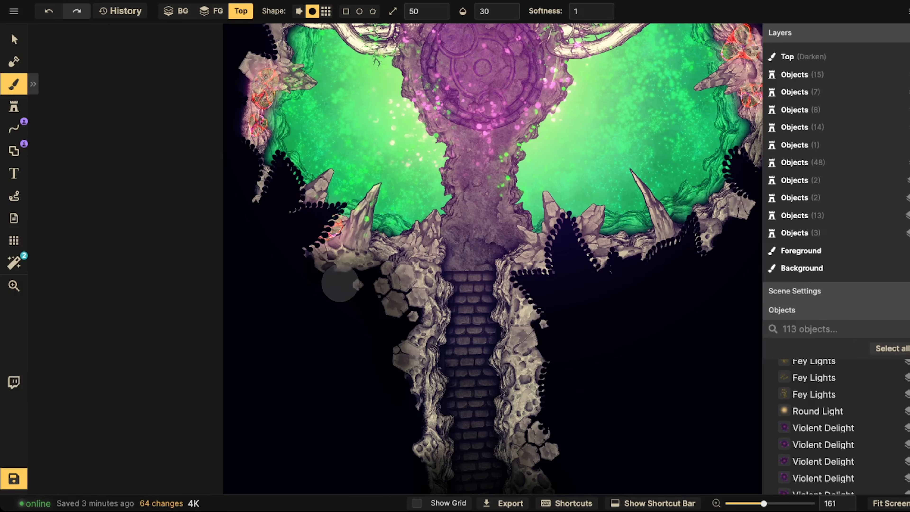
drag(361, 286, 387, 345)
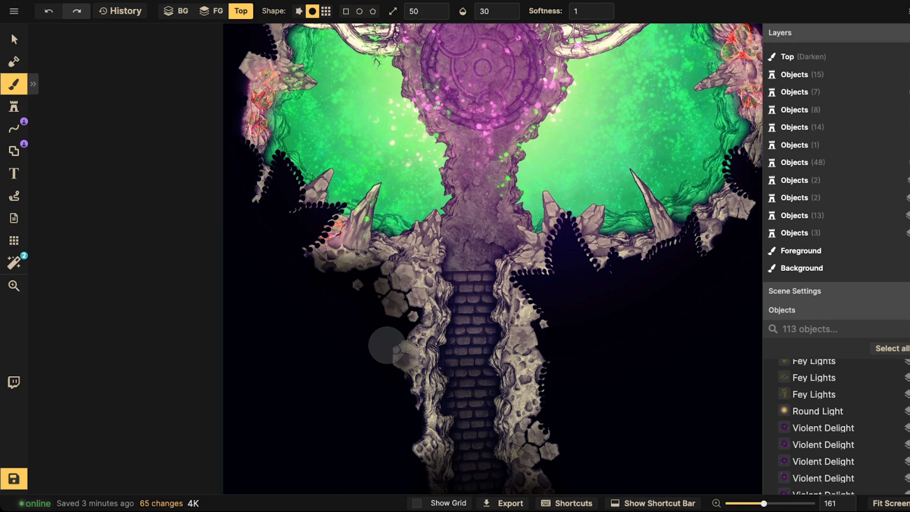
drag(548, 352, 540, 385)
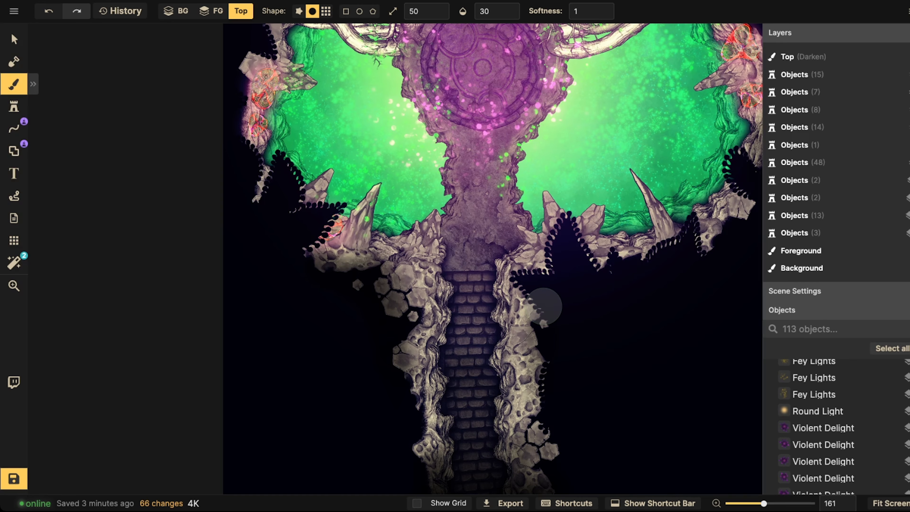
scroll(558, 279, down, 5)
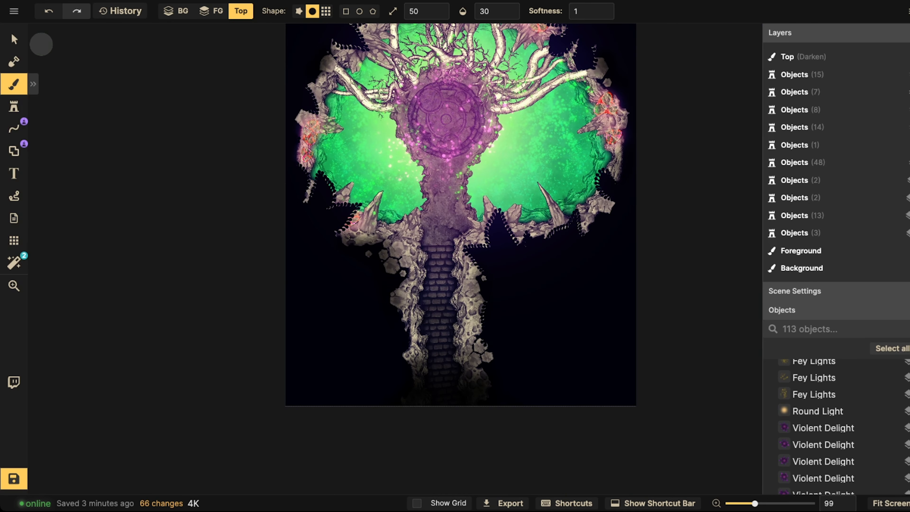
Step: Add a new Color filter set to Clarity over the whole map
click(14, 39)
scroll(381, 194, down, 1)
drag(396, 189, 393, 243)
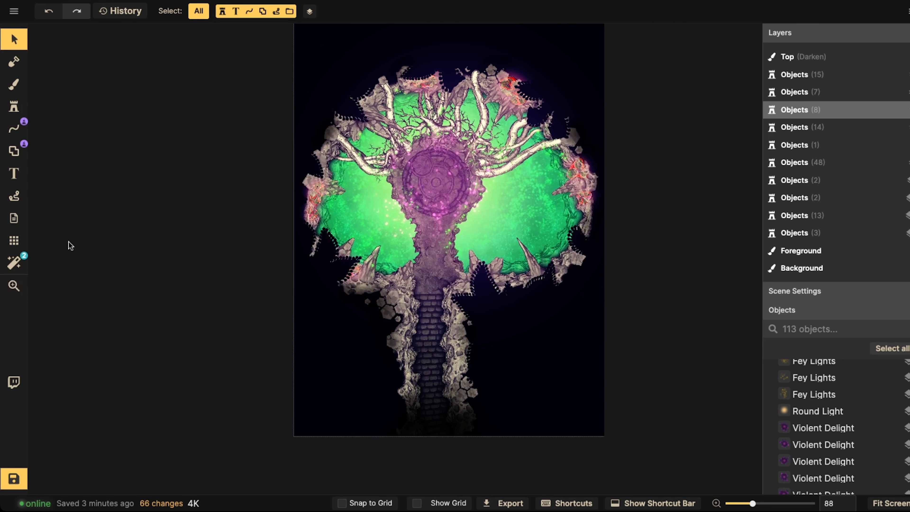
click(16, 275)
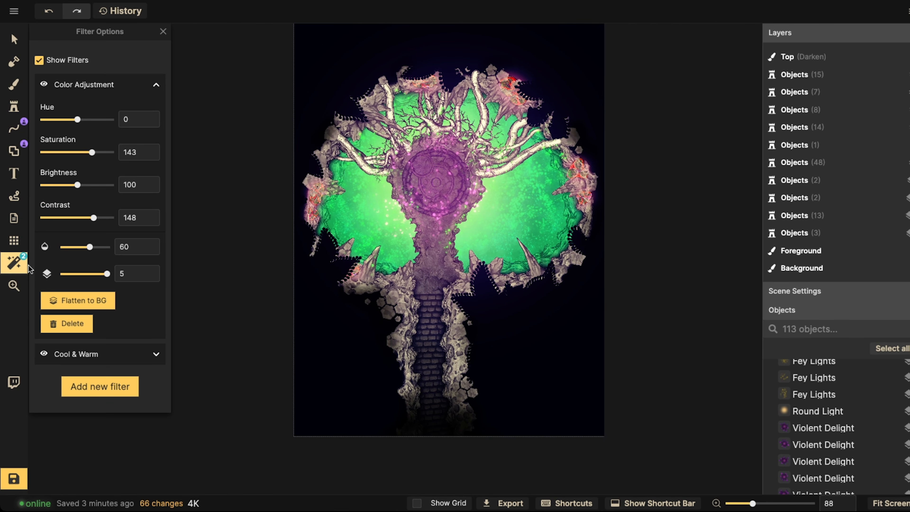
click(120, 387)
click(654, 93)
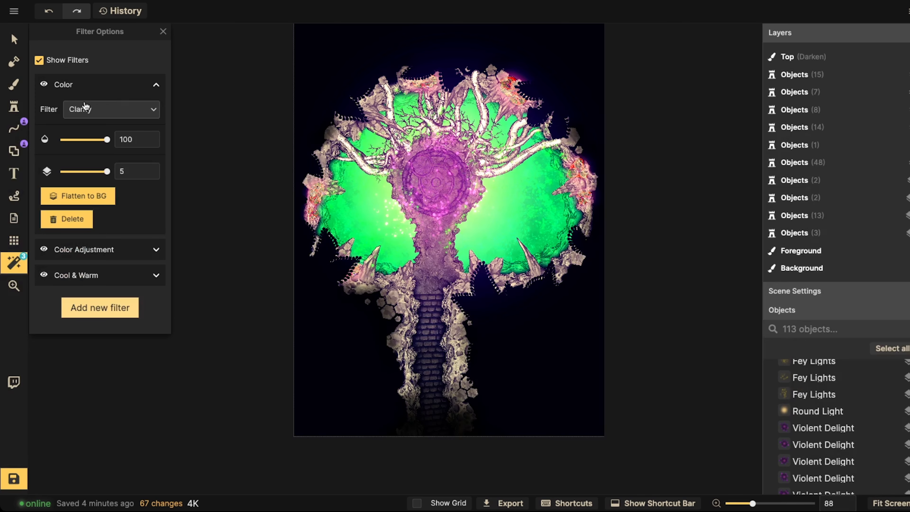
Step: Set the Color Adjustment filter's hue to 88, trying values across the hue range first
click(71, 87)
click(76, 112)
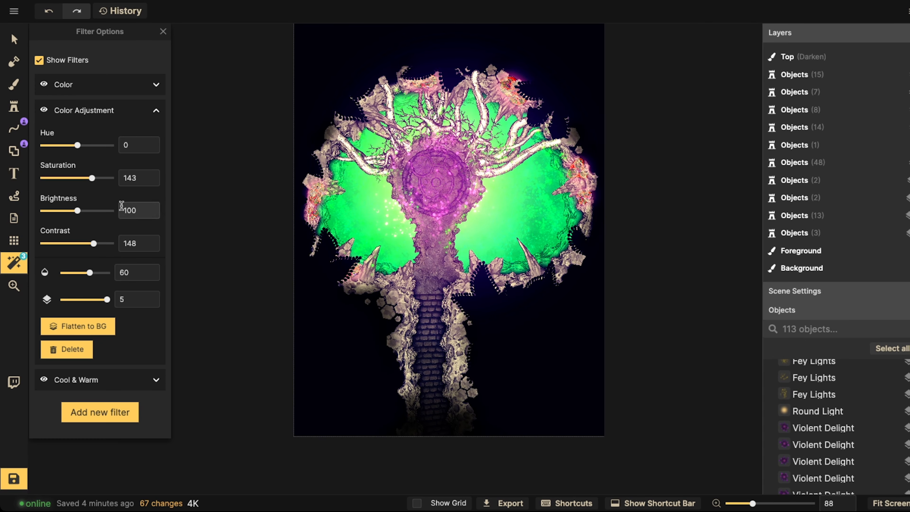
mouse_move(91, 147)
mouse_down()
mouse_move(117, 149)
mouse_move(89, 151)
mouse_up()
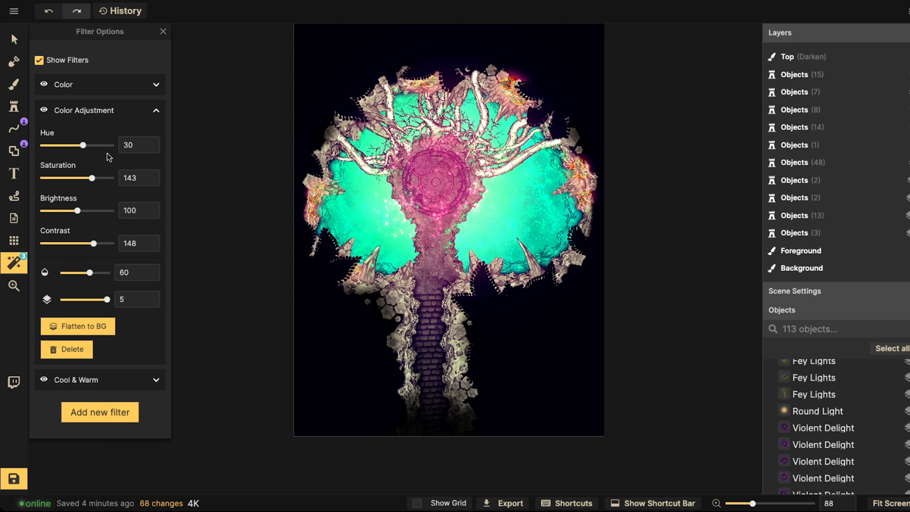
mouse_move(71, 148)
mouse_down()
mouse_move(109, 151)
mouse_move(78, 149)
mouse_up()
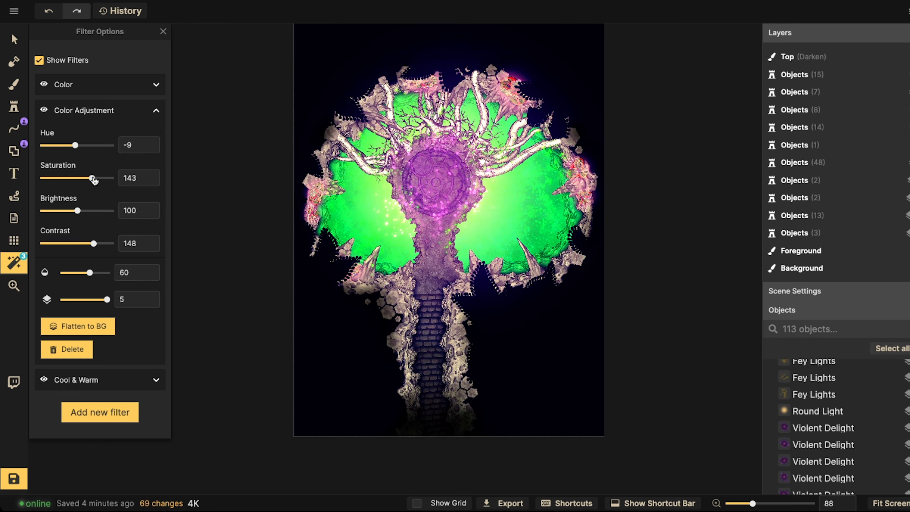
drag(70, 149, 63, 150)
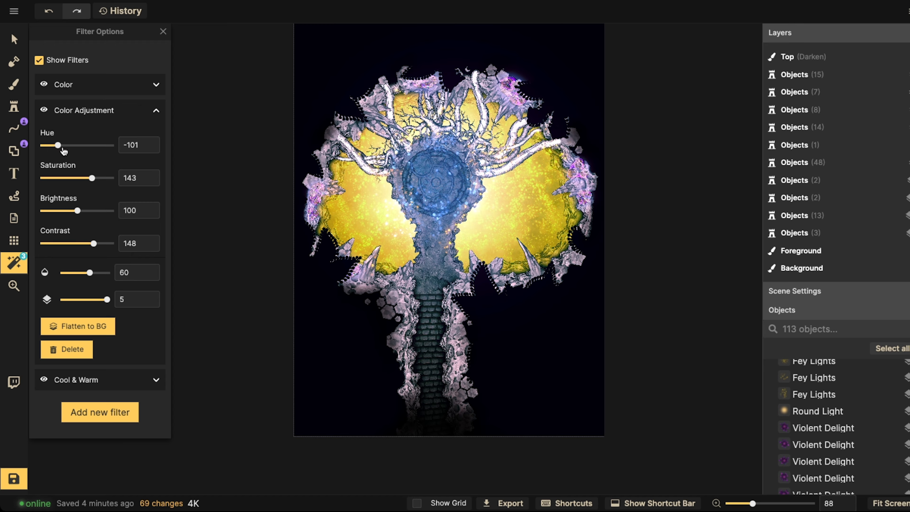
drag(72, 151, 106, 153)
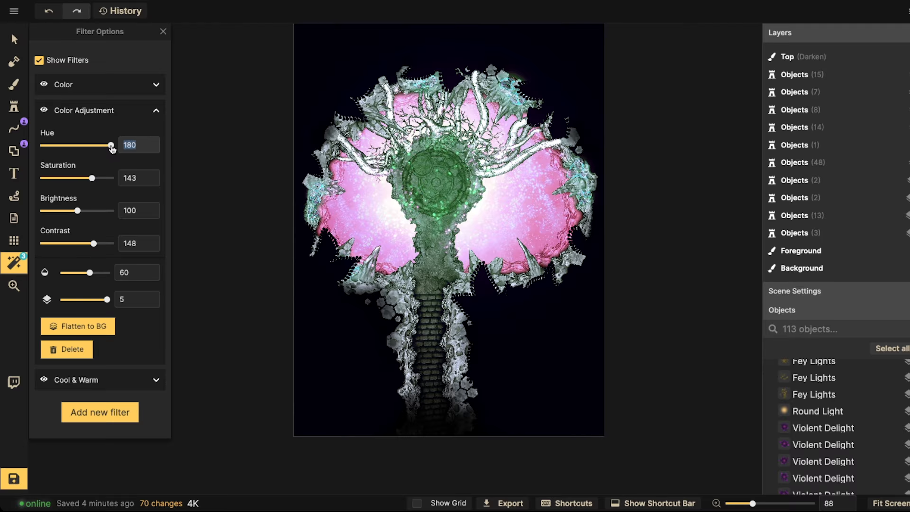
mouse_move(111, 145)
mouse_down()
mouse_move(81, 149)
mouse_move(95, 150)
mouse_up()
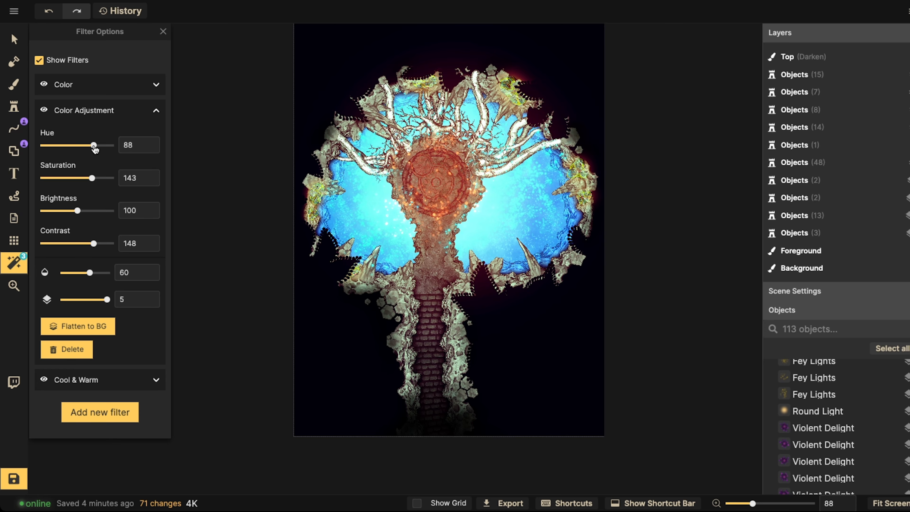
scroll(333, 109, down, 2)
scroll(489, 164, up, 5)
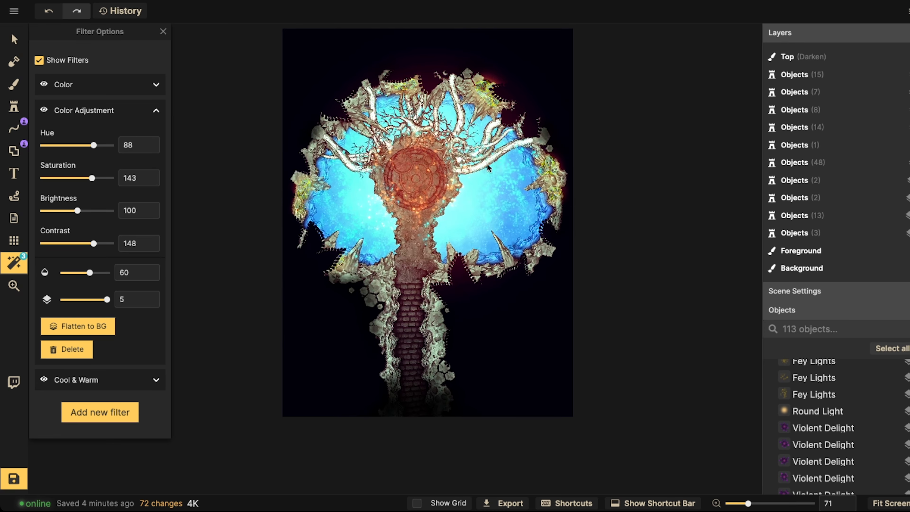
Step: Select all stamps from the same set as the mushroom on the cavern's left rim and set their hue to -89
click(15, 39)
scroll(289, 196, up, 3)
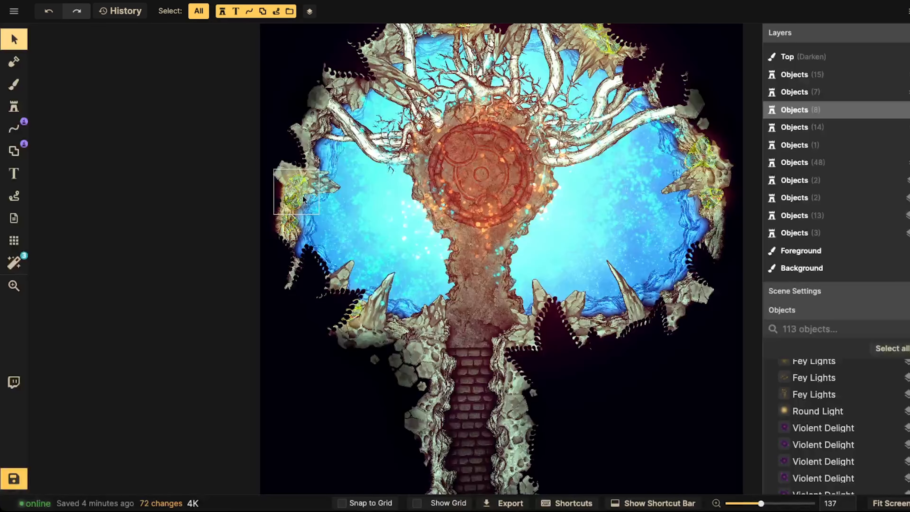
click(297, 194)
scroll(305, 196, up, 4)
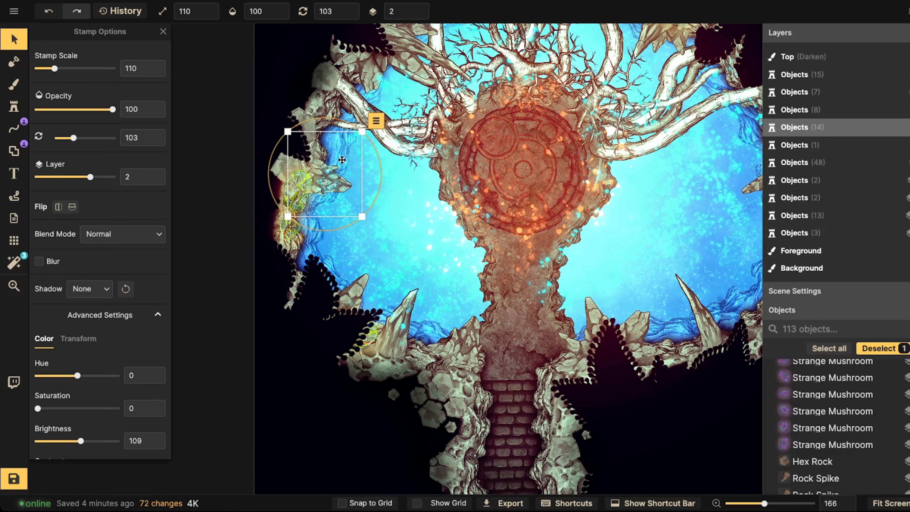
click(349, 160)
mouse_move(359, 173)
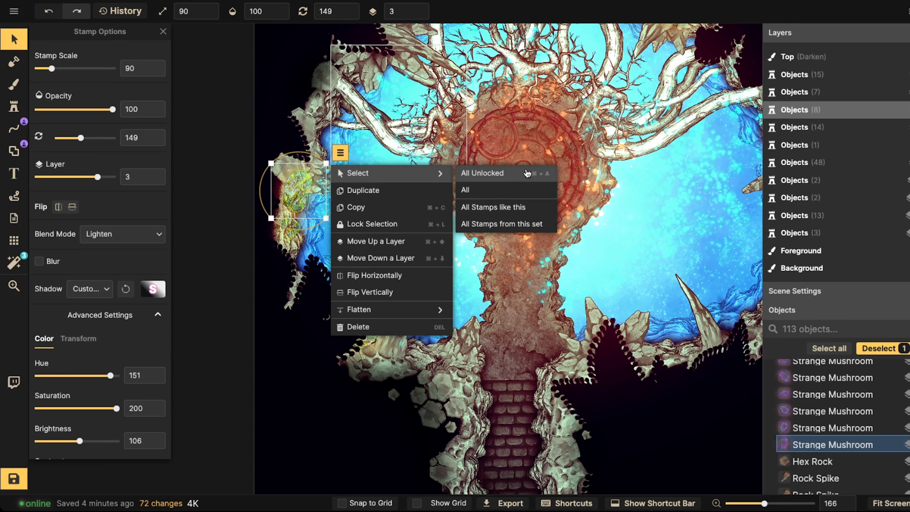
click(522, 222)
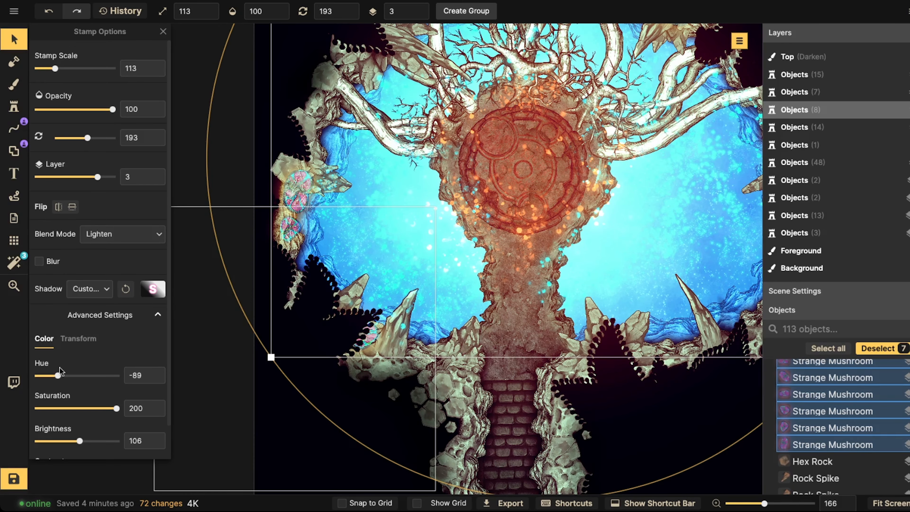
scroll(385, 203, down, 4)
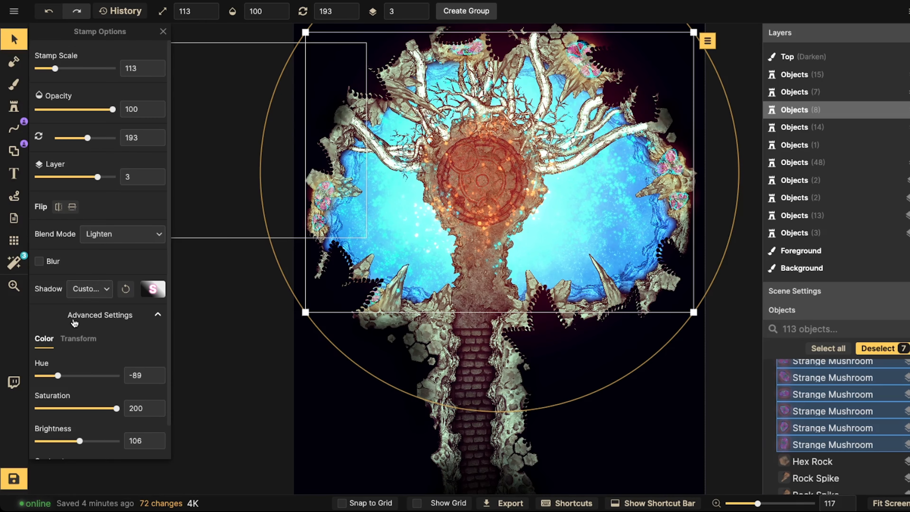
Step: Set the stamp scale of the selected mushrooms to 117 and deselect them
drag(55, 69, 56, 69)
scroll(425, 155, down, 3)
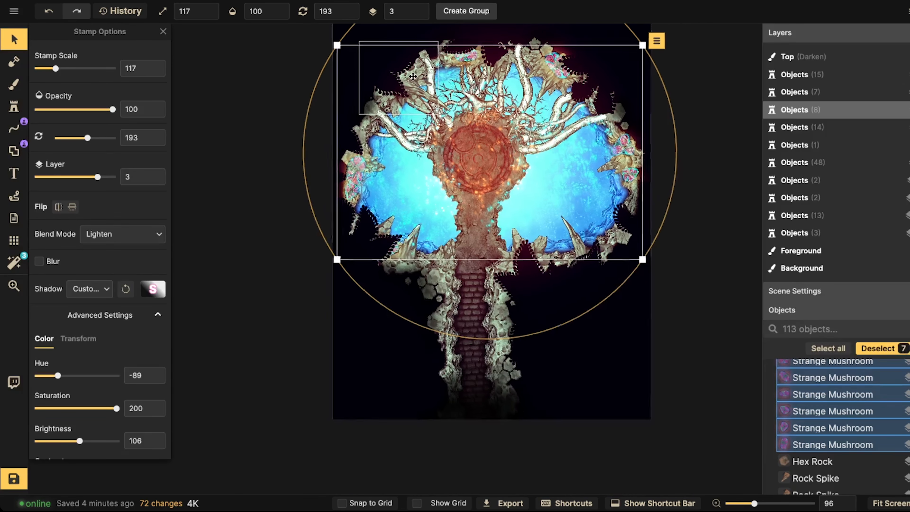
key(Escape)
Step: Place the recently used green glow stamp at scale 167 with Overlay blending over the cavern's lower-left rocks
scroll(426, 172, down, 3)
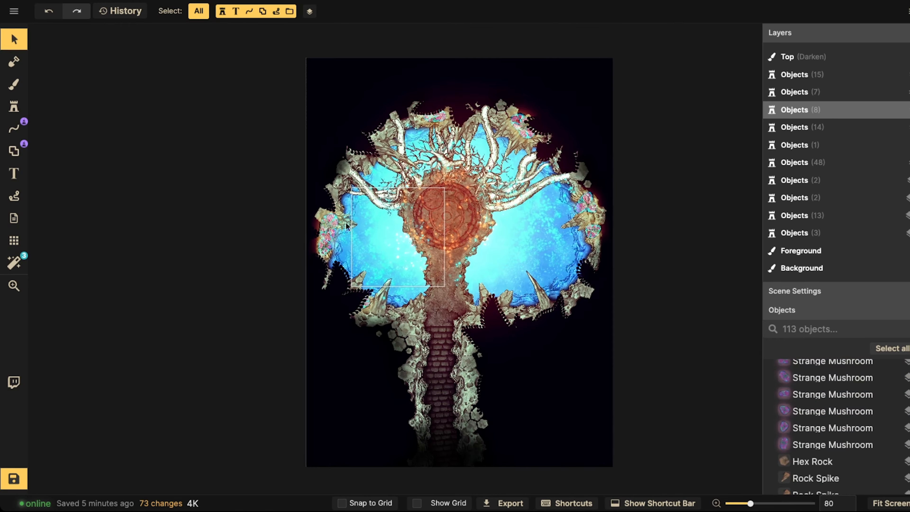
click(7, 104)
click(126, 180)
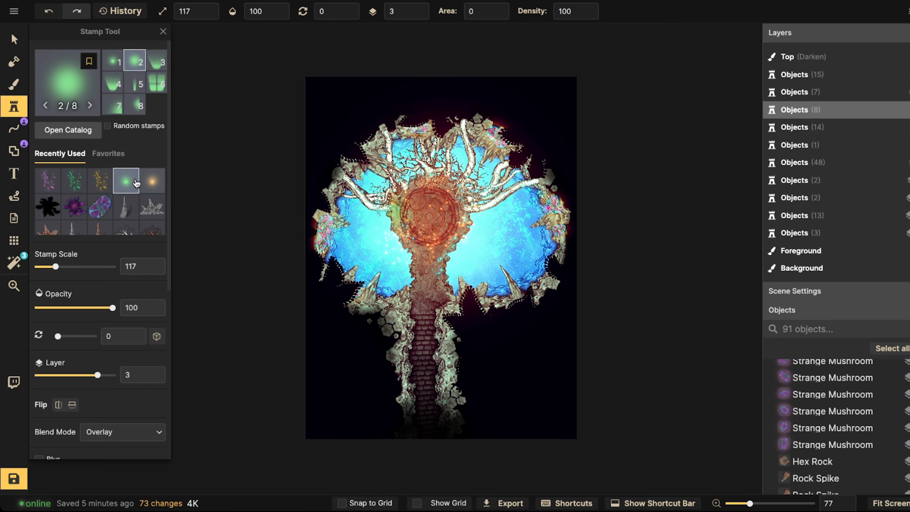
click(368, 299)
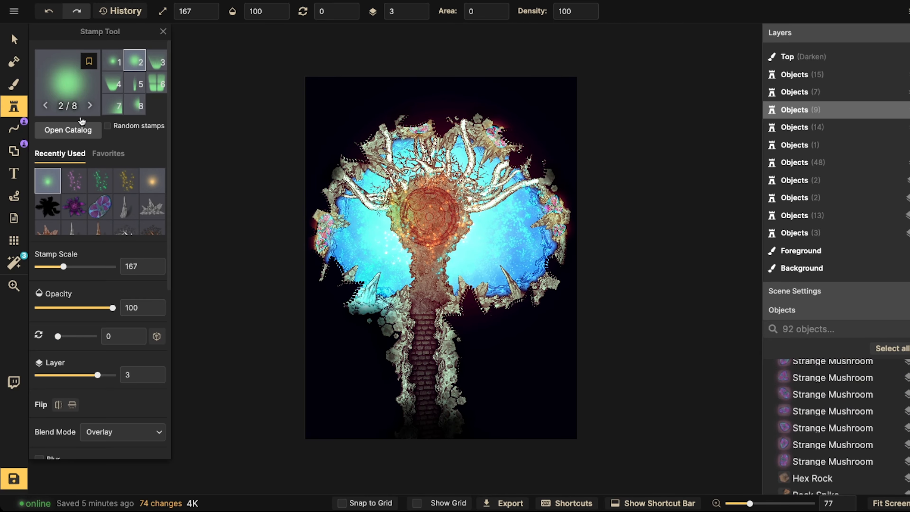
Step: Enlarge the green Overlay glow stamp to scale 500 and move it over the cavern's central platform
click(14, 39)
scroll(317, 286, up, 20)
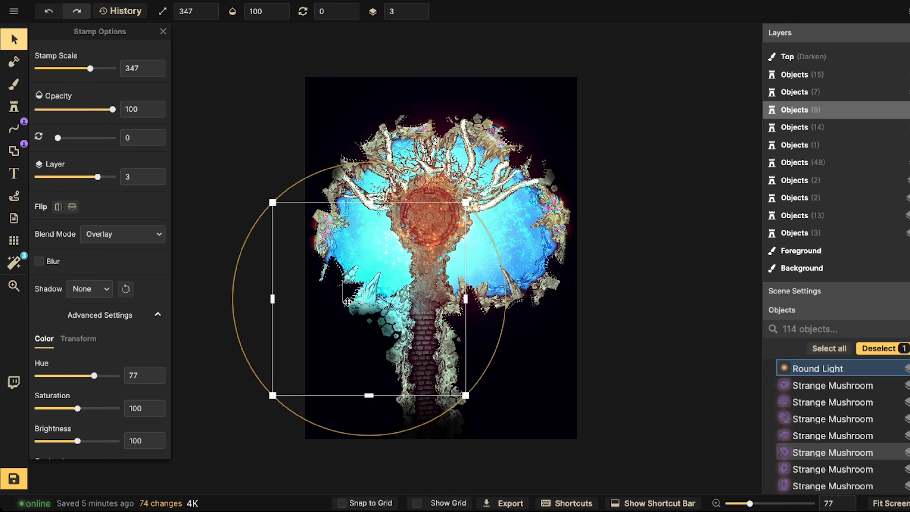
scroll(347, 303, up, 2)
drag(336, 361, 406, 262)
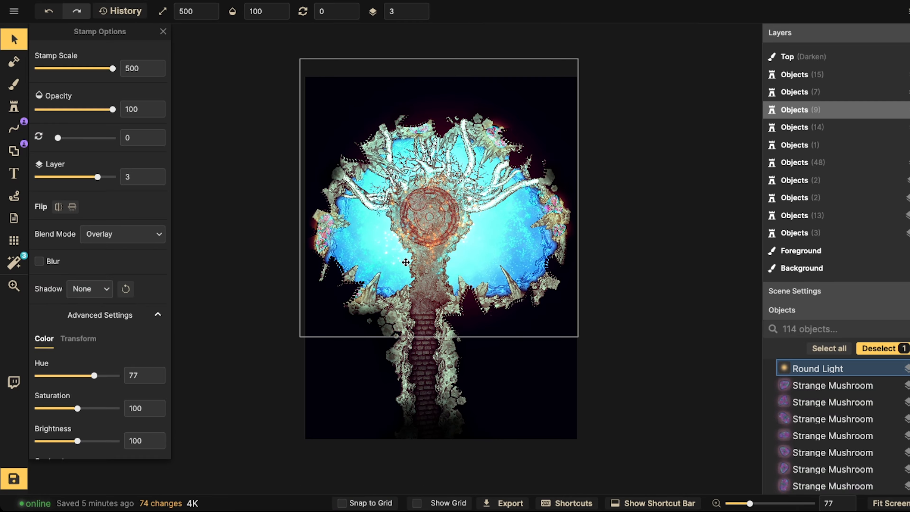
Step: Try the Darken and Color burn blend modes on the enlarged glow stamp over the central platform
click(92, 235)
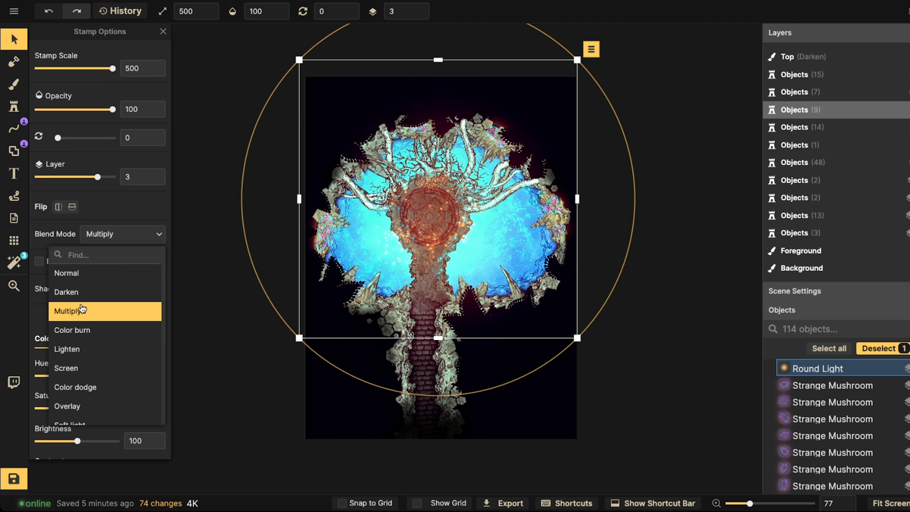
click(81, 292)
drag(430, 216, 425, 234)
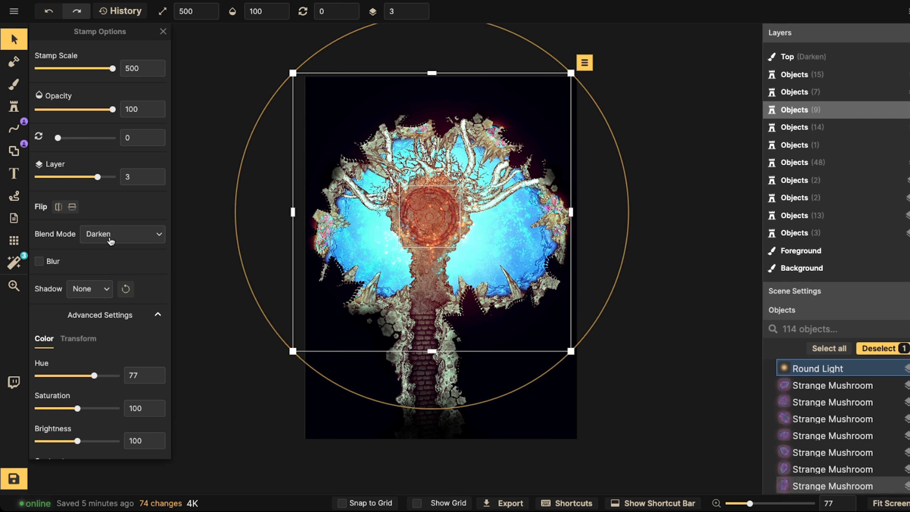
click(96, 240)
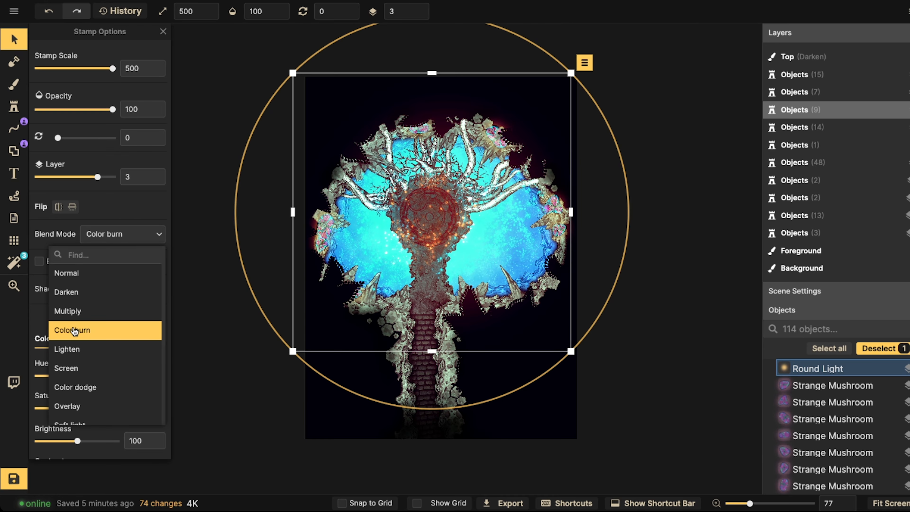
click(74, 330)
Step: Reduce the glow stamp to scale 440, recentre it near the round seal, set its blend mode to Multiply and deselect it
scroll(443, 215, up, 5)
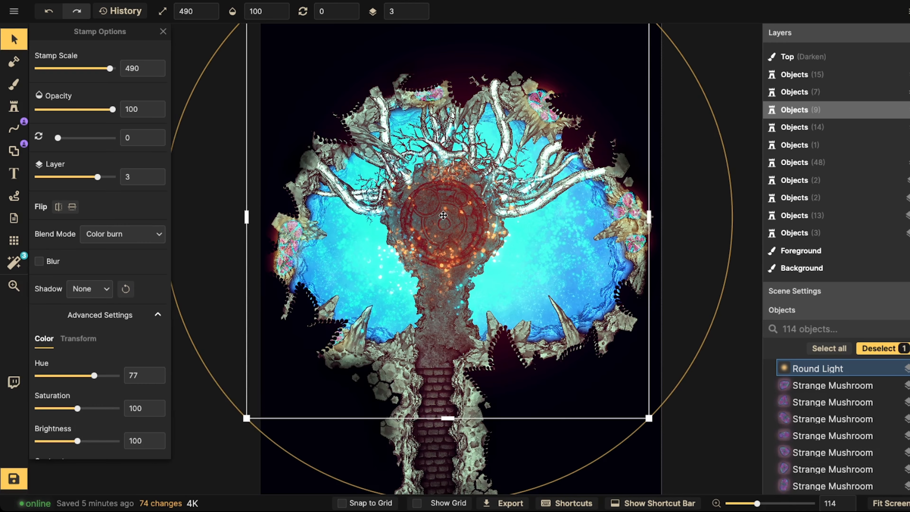
scroll(443, 216, down, 5)
mouse_move(443, 215)
mouse_down()
mouse_move(717, 238)
mouse_move(440, 230)
mouse_up()
click(95, 239)
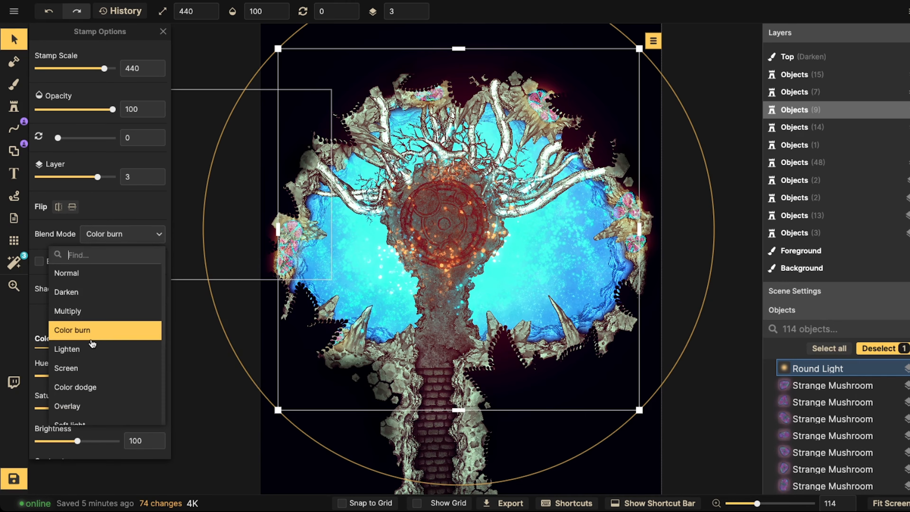
click(81, 319)
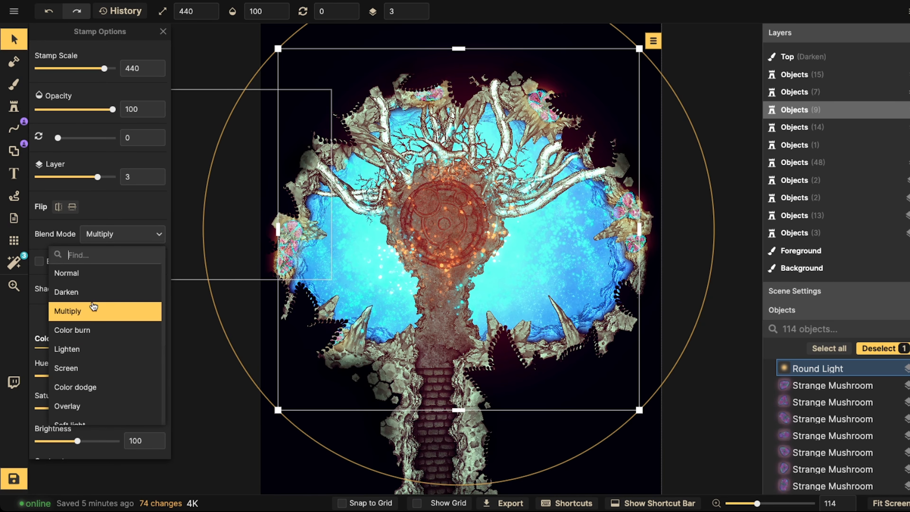
scroll(447, 152, down, 6)
key(Escape)
Step: Inspect how the stone path and brick corridor look below the central platform
drag(392, 153, 424, 225)
scroll(407, 315, up, 8)
scroll(417, 158, up, 1)
scroll(408, 260, up, 2)
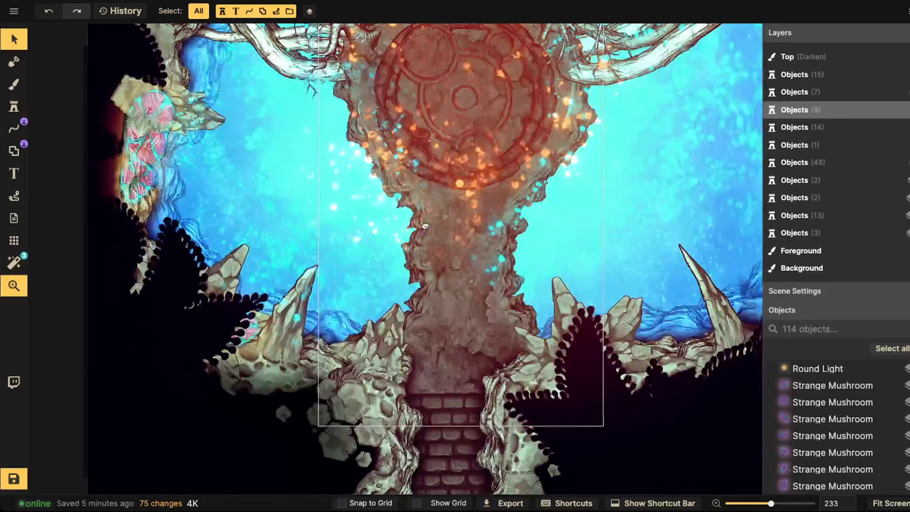
scroll(425, 226, down, 10)
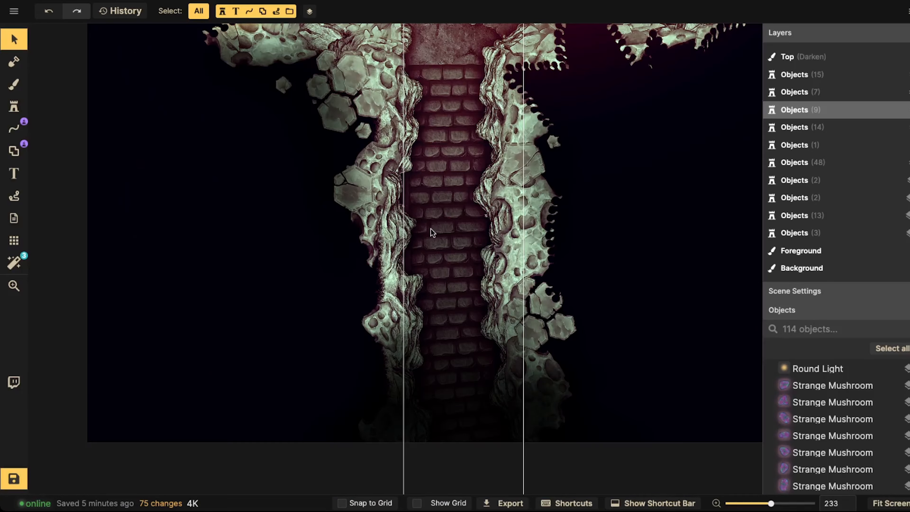
scroll(430, 229, down, 5)
drag(439, 199, 434, 275)
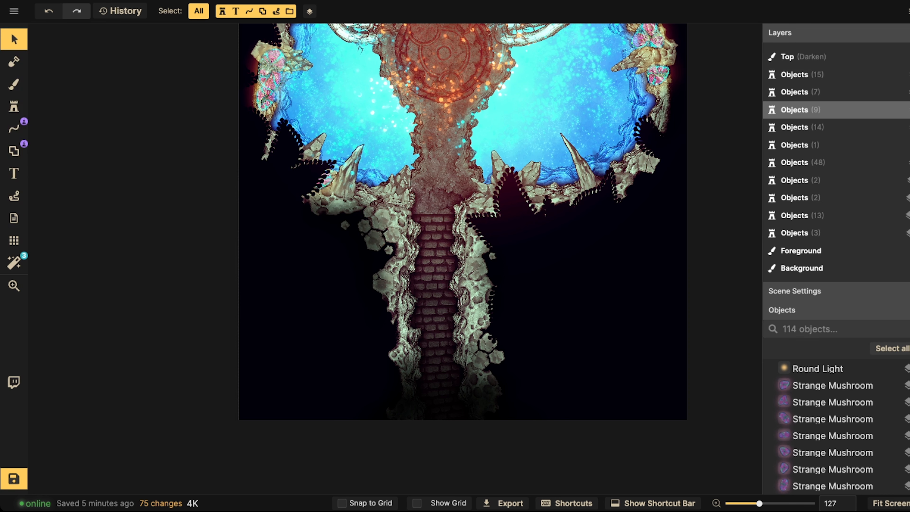
scroll(449, 340, up, 10)
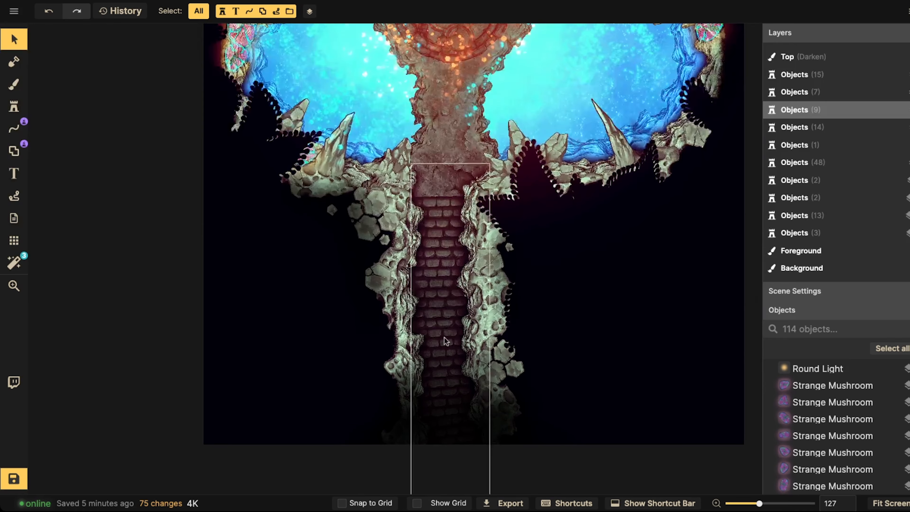
scroll(377, 288, up, 8)
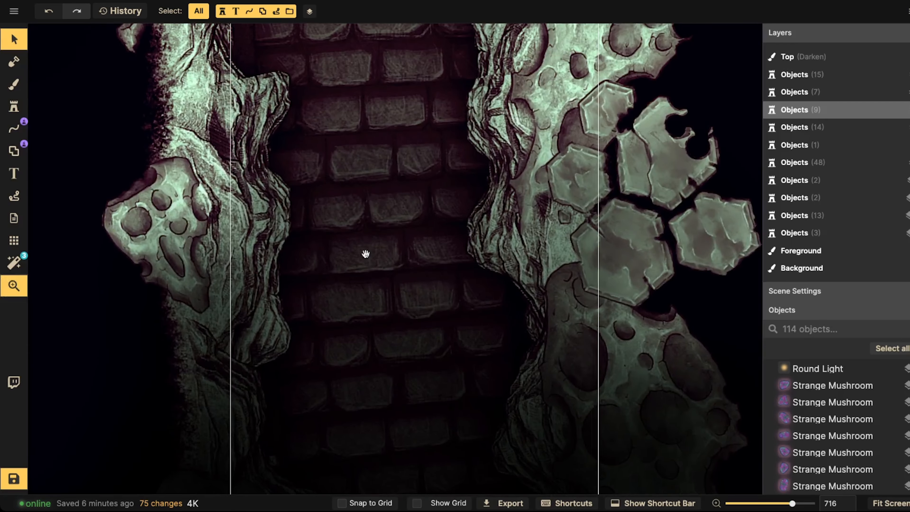
Step: Examine the corridor up close from its dark lower end up to the round seal on the central platform
drag(366, 154, 385, 231)
drag(380, 119, 385, 225)
scroll(385, 225, up, 10)
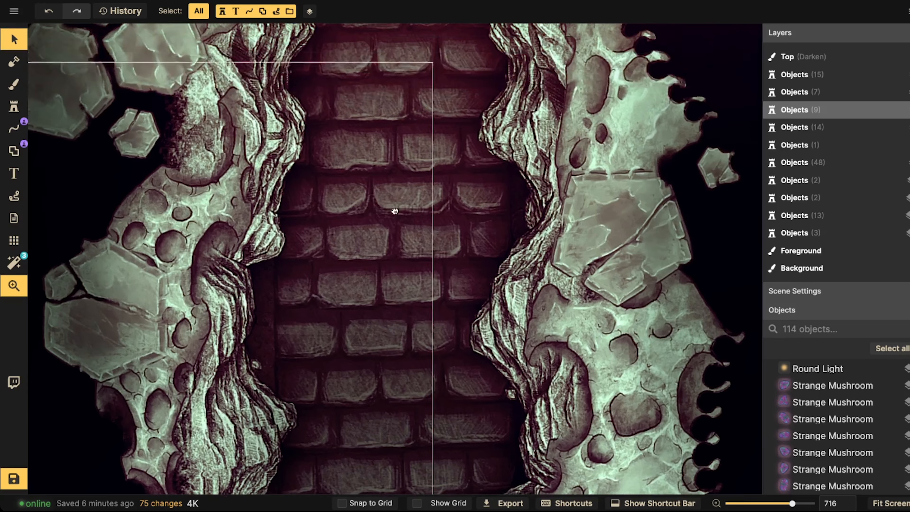
scroll(389, 189, up, 8)
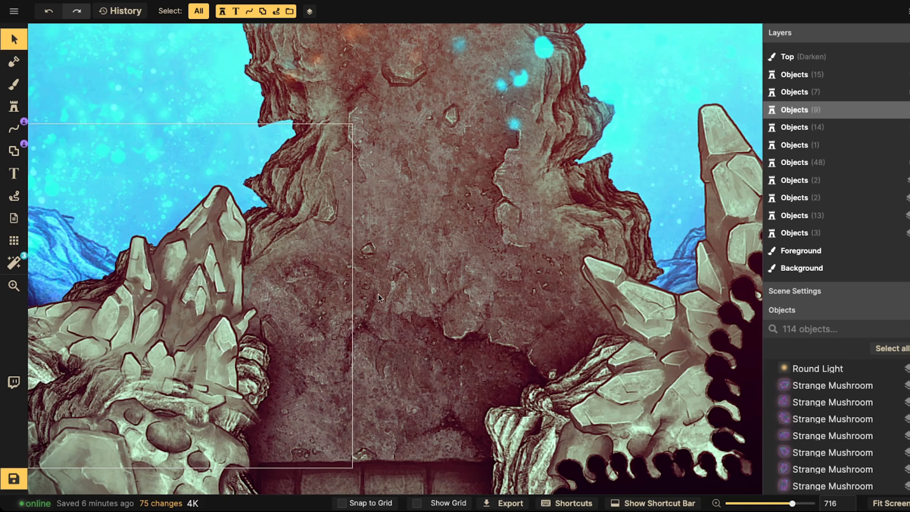
drag(477, 161, 470, 215)
drag(374, 183, 382, 286)
drag(400, 142, 383, 291)
scroll(383, 291, down, 5)
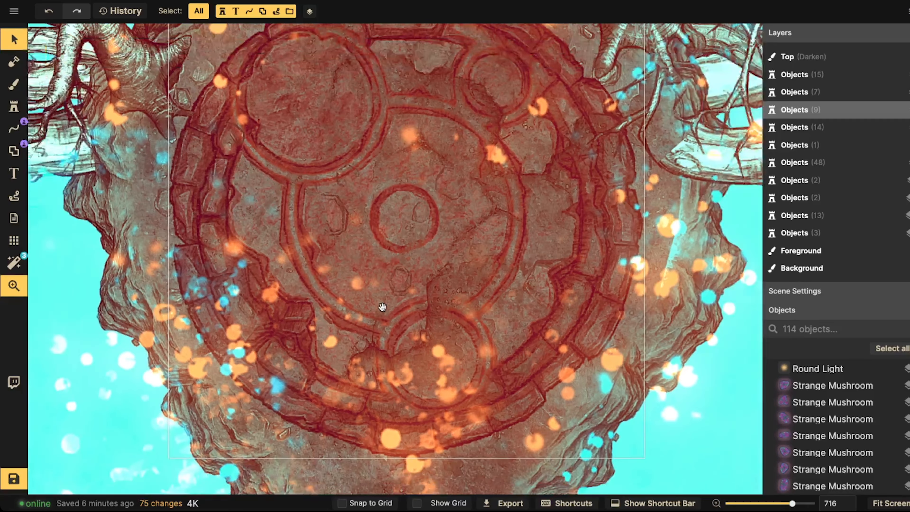
scroll(359, 185, down, 2)
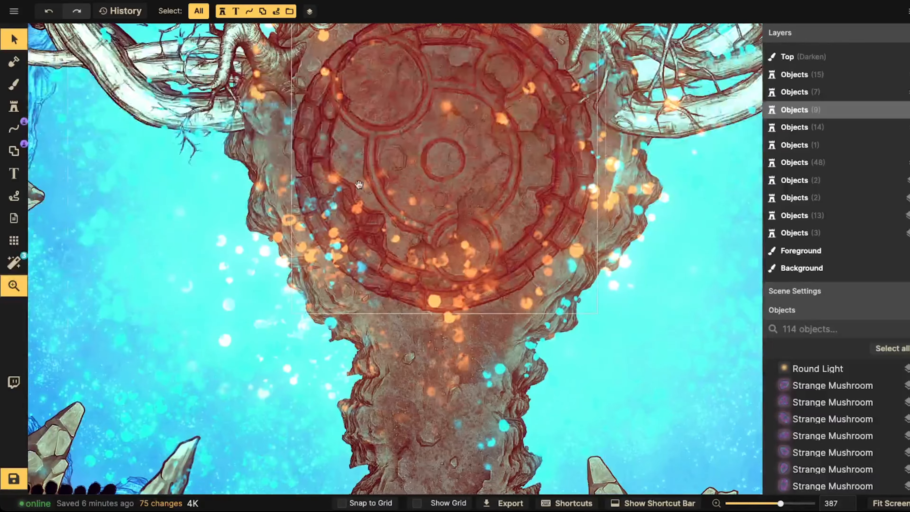
scroll(227, 268, down, 3)
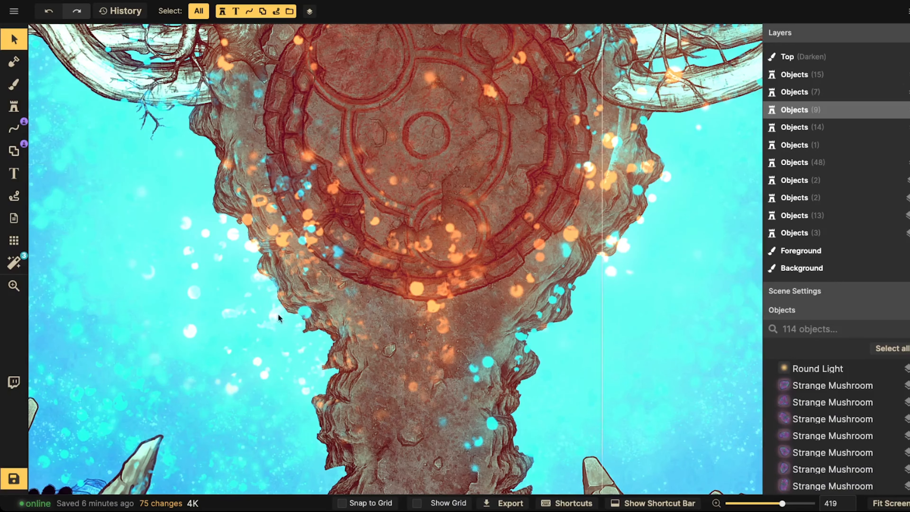
Step: Check the round seal, the surrounding tree roots and the glowing water for their colors and light effects
scroll(326, 244, down, 3)
key(space)
drag(333, 181, 319, 208)
scroll(272, 252, down, 3)
scroll(273, 252, down, 1)
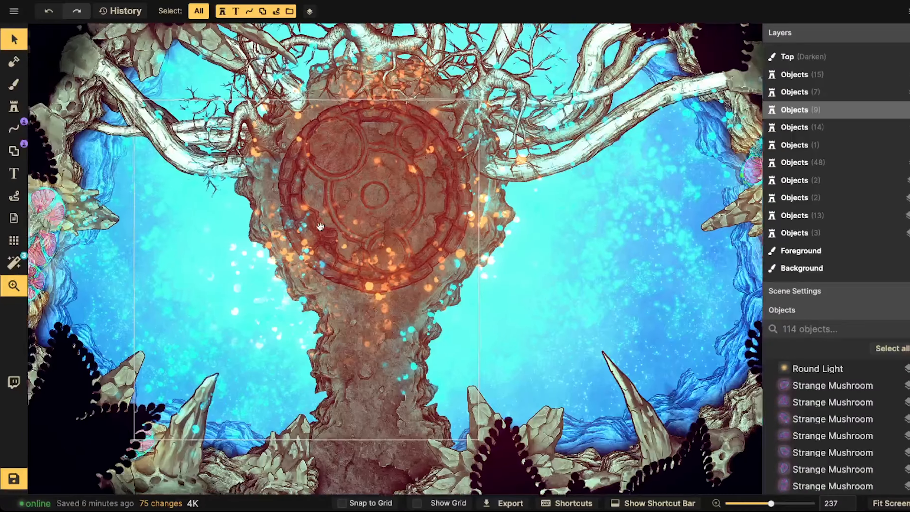
scroll(319, 215, up, 3)
drag(271, 161, 426, 309)
scroll(391, 262, up, 2)
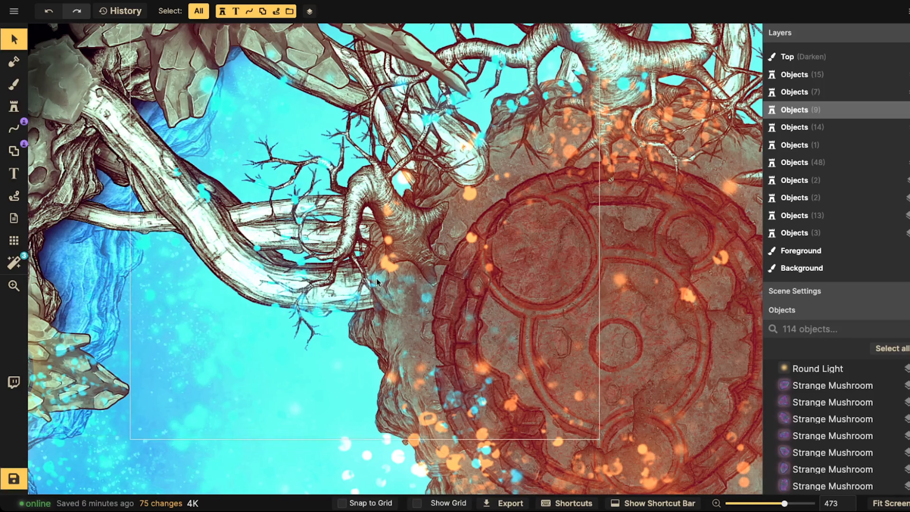
drag(560, 388, 434, 149)
drag(301, 308, 429, 140)
Step: Shift the tall rock spike on the cavern's lower-left rim slightly downward and deselect it
scroll(378, 215, down, 3)
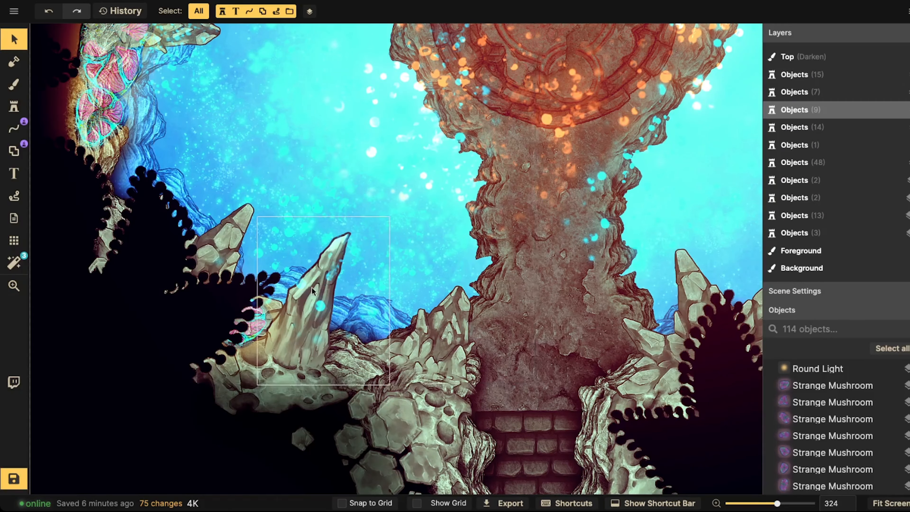
drag(315, 286, 319, 298)
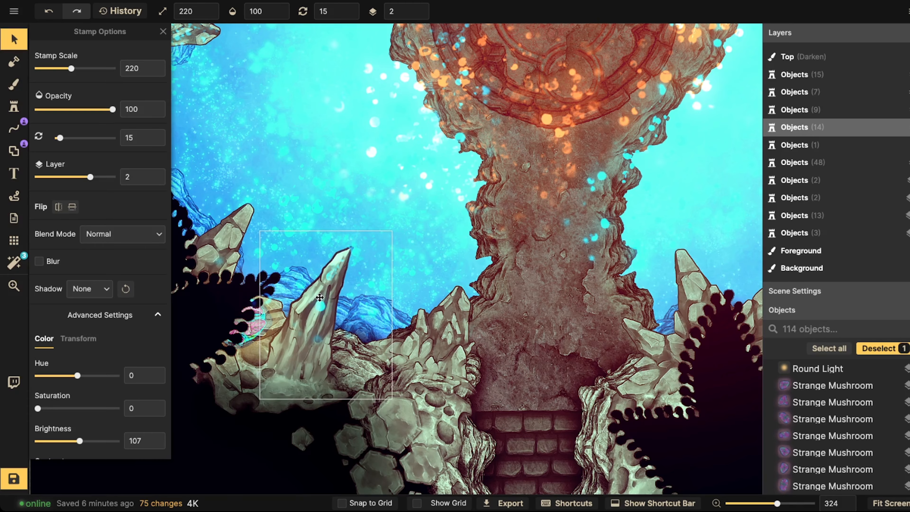
scroll(304, 281, down, 3)
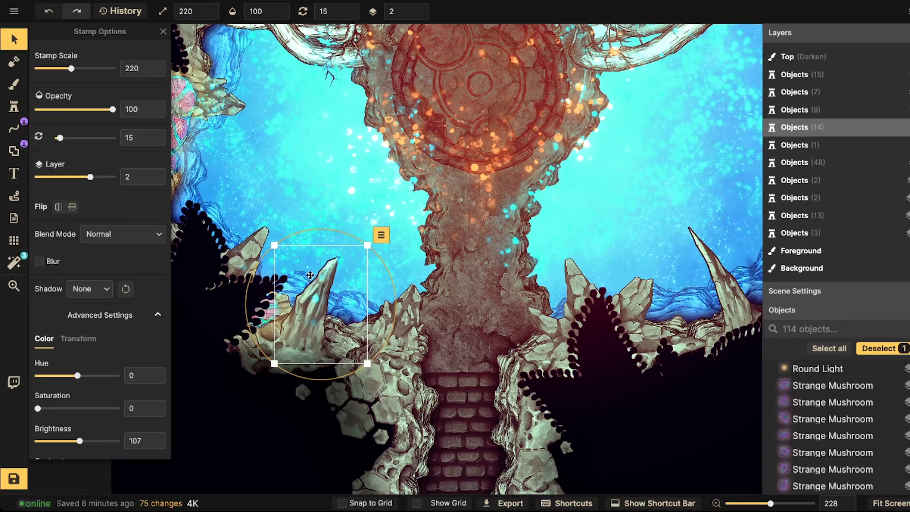
key(Escape)
Step: Review the whole cavern, the rocks around the entrance and the brick corridor's upper part
scroll(317, 283, down, 3)
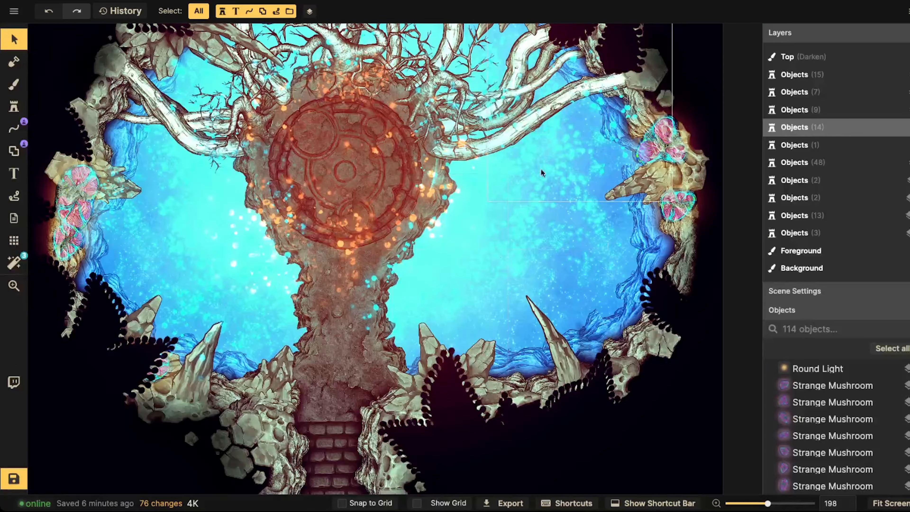
key(space)
drag(371, 369, 410, 119)
scroll(367, 252, up, 3)
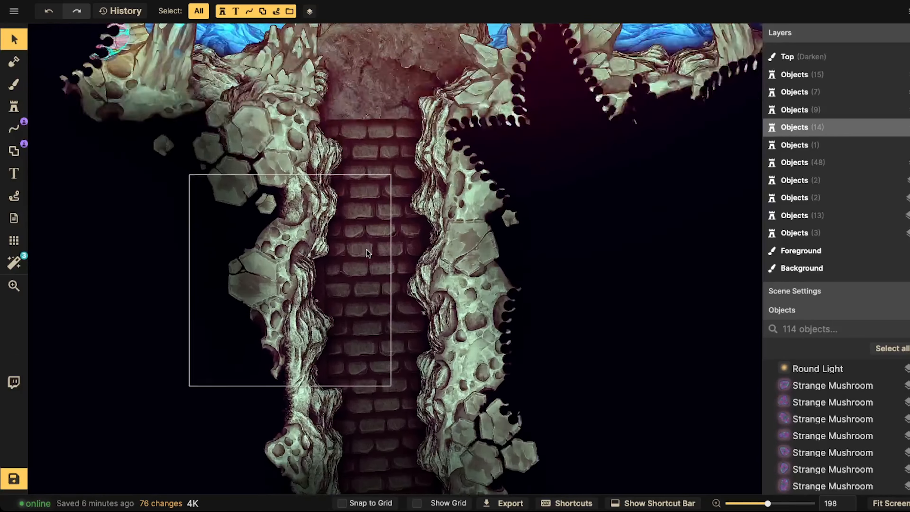
scroll(366, 249, up, 3)
key(space)
drag(372, 206, 378, 390)
drag(371, 147, 372, 326)
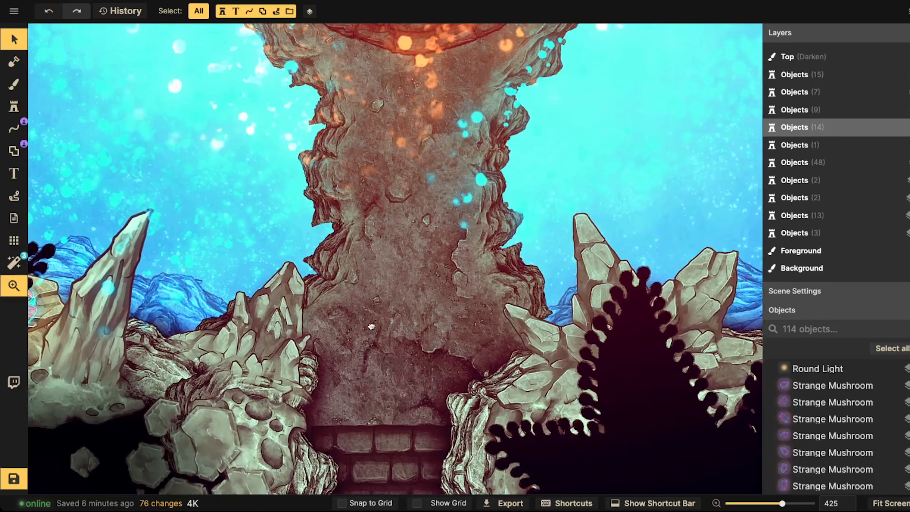
scroll(400, 154, down, 5)
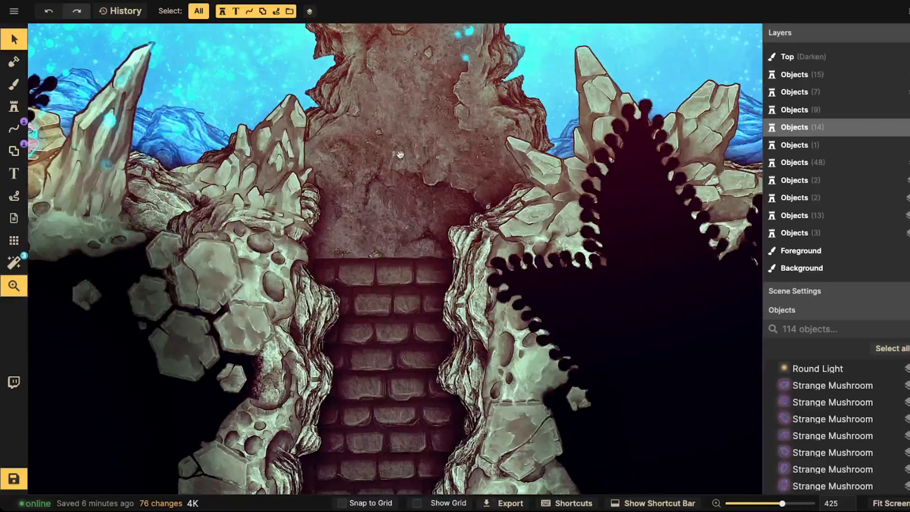
key(space)
drag(396, 347, 401, 137)
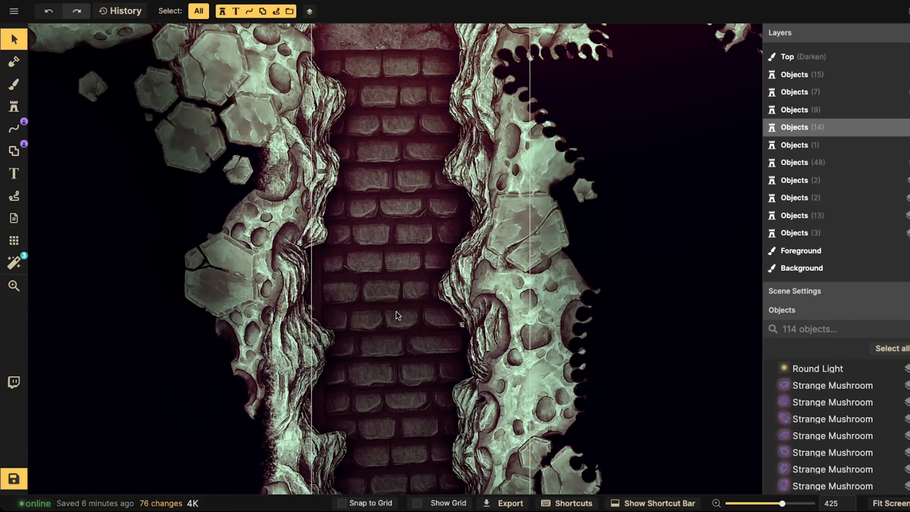
Step: Compare the brick corridor and its rocky walls with the lit path above at several magnifications
scroll(396, 311, down, 3)
key(space)
scroll(396, 303, up, 4)
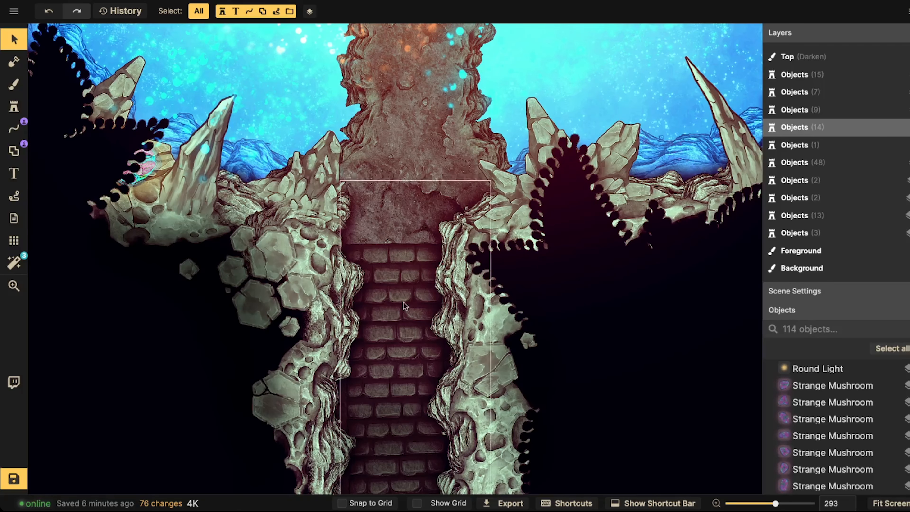
scroll(403, 331, up, 5)
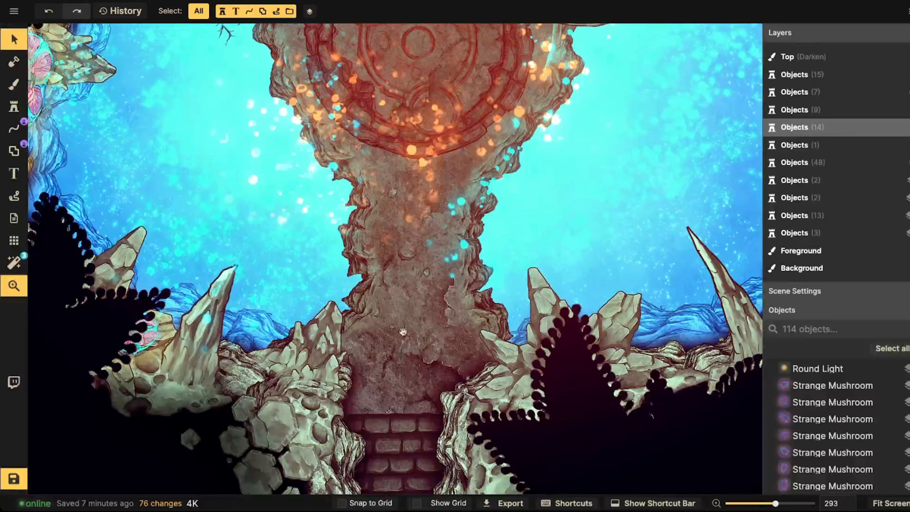
scroll(401, 265, down, 5)
scroll(402, 172, up, 5)
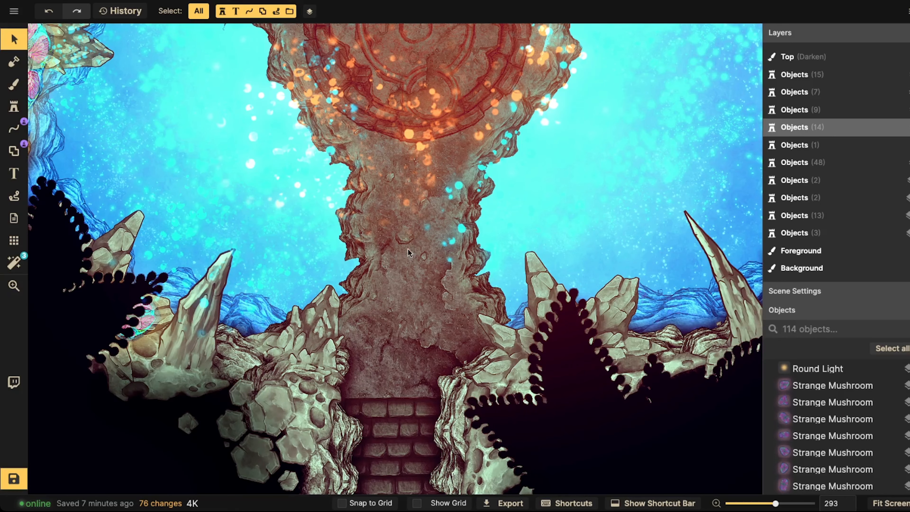
scroll(408, 249, down, 5)
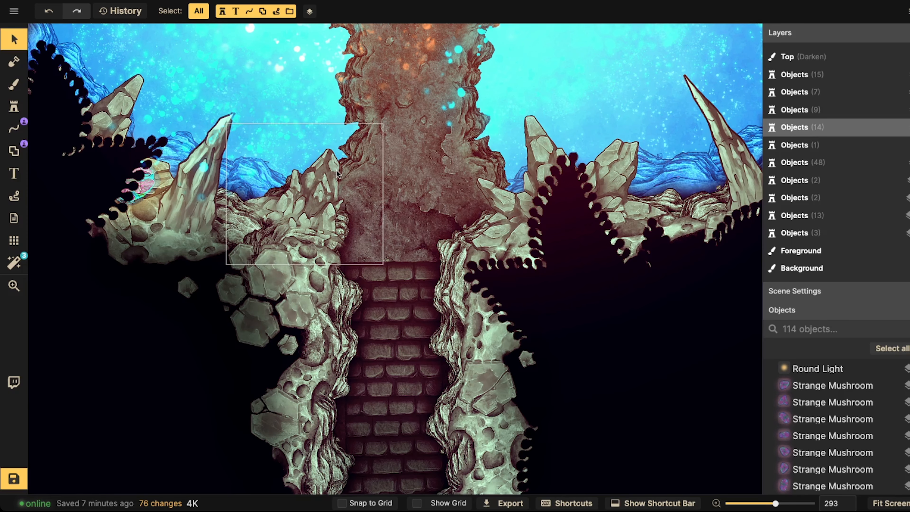
scroll(330, 182, up, 3)
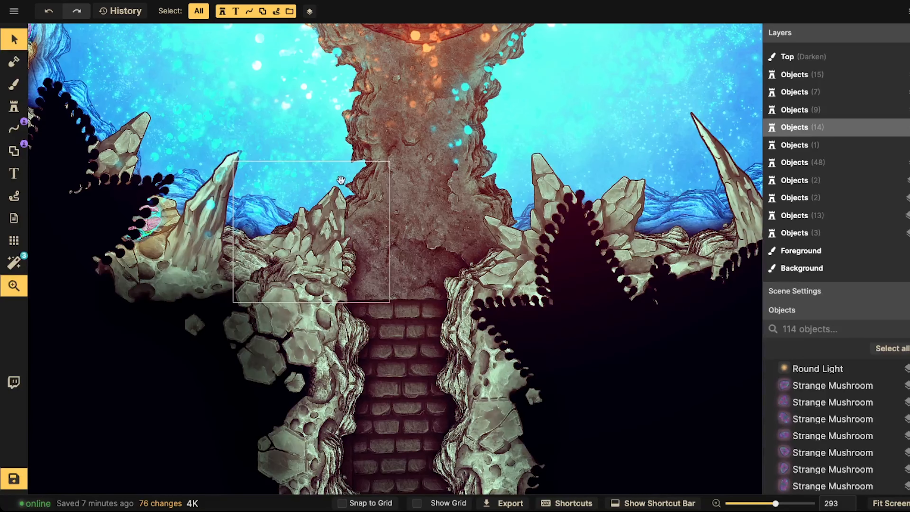
scroll(339, 211, down, 2)
scroll(349, 208, down, 5)
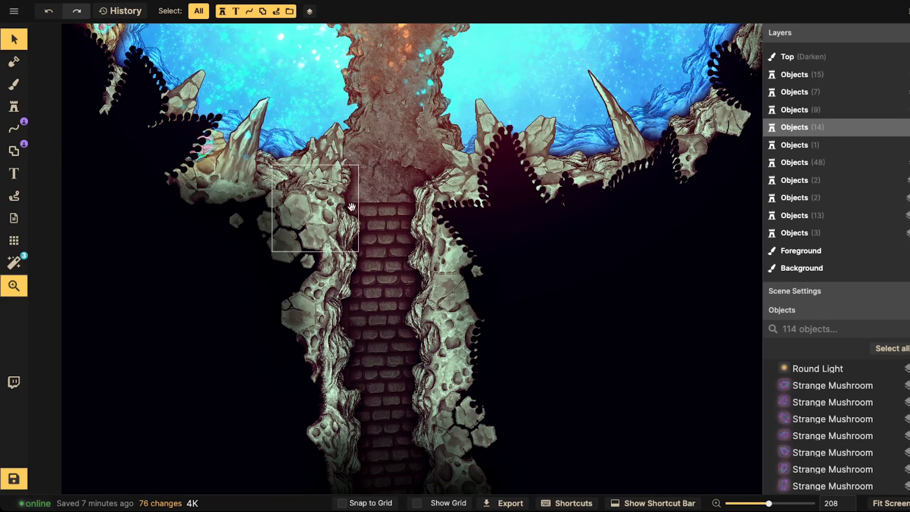
scroll(360, 243, up, 2)
scroll(359, 243, up, 5)
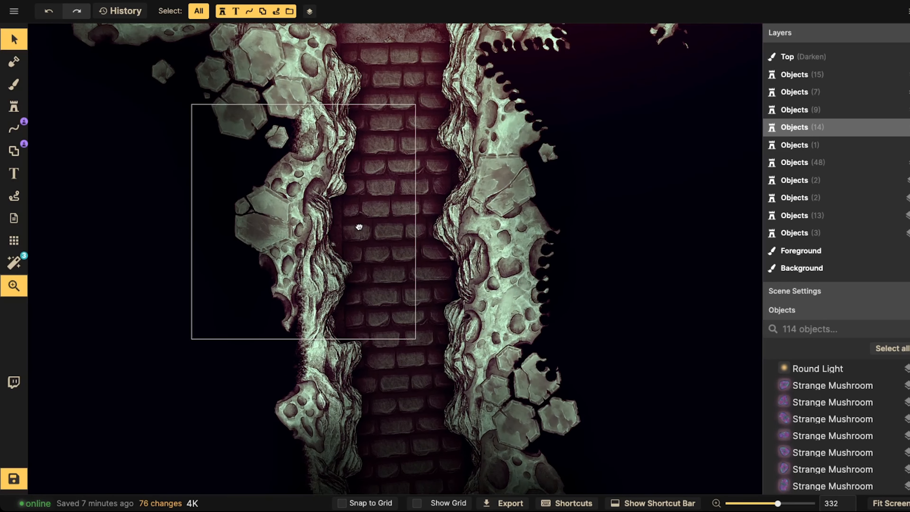
Step: Examine the brick corridor, the spiked lower-left rim of the cavern, and the round seal with its surrounding roots
scroll(362, 199, down, 3)
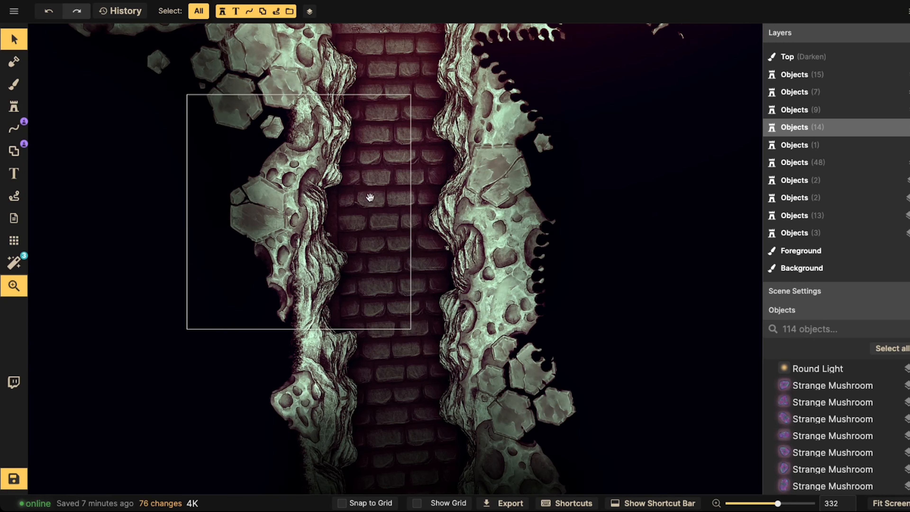
scroll(372, 366, up, 10)
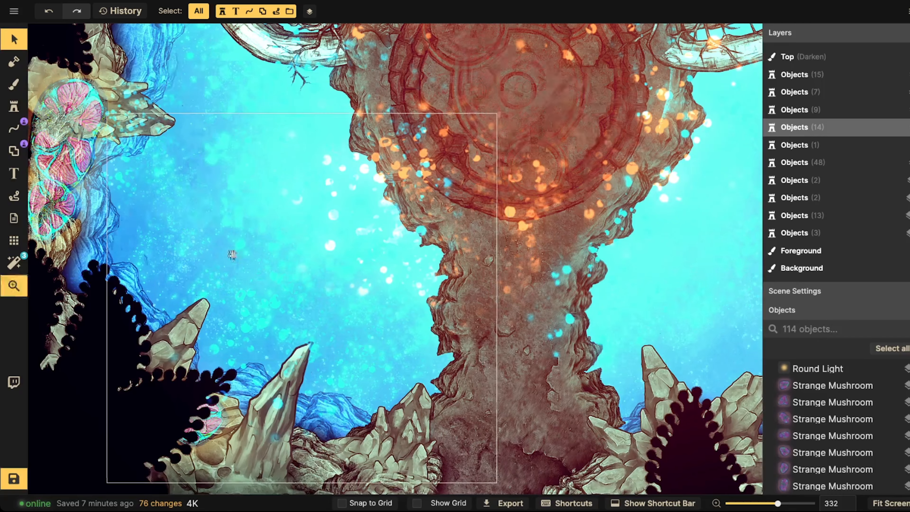
drag(234, 256, 387, 153)
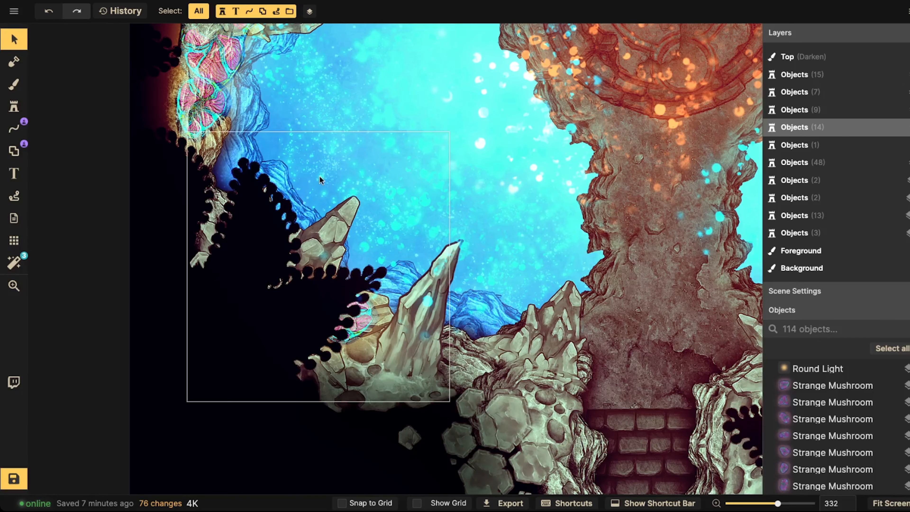
drag(380, 77, 279, 269)
drag(380, 97, 318, 260)
key(z)
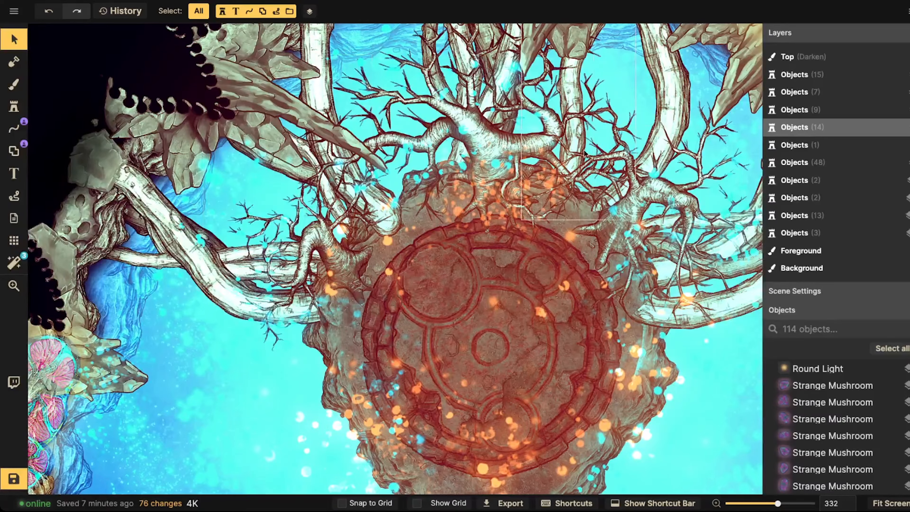
drag(592, 382, 441, 250)
drag(471, 404, 440, 305)
scroll(428, 305, down, 5)
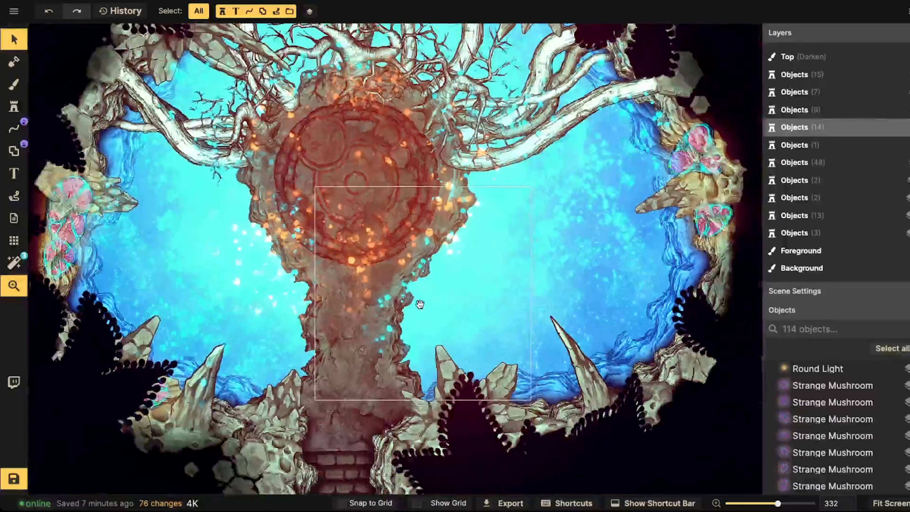
Step: Compare the whole cavern and corridor with a closer view of the seal platform and its edges
drag(372, 330, 411, 216)
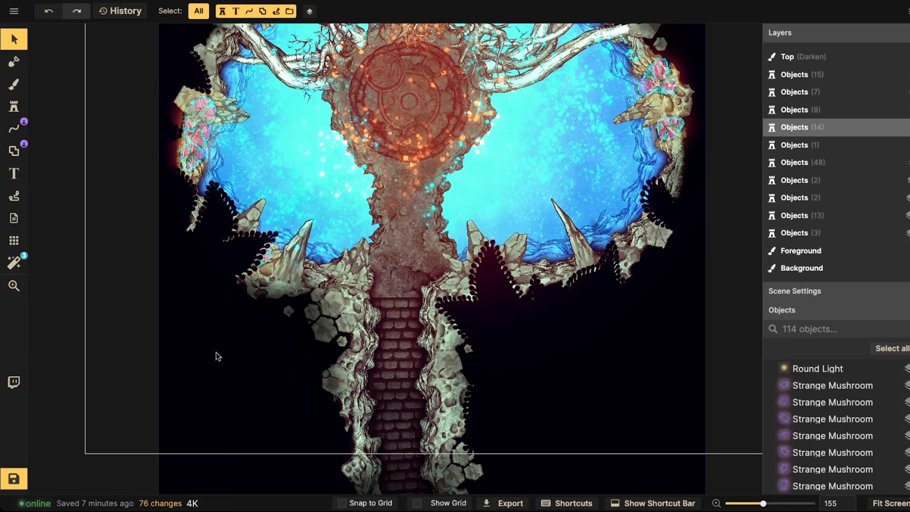
scroll(404, 181, down, 1)
drag(399, 210, 387, 177)
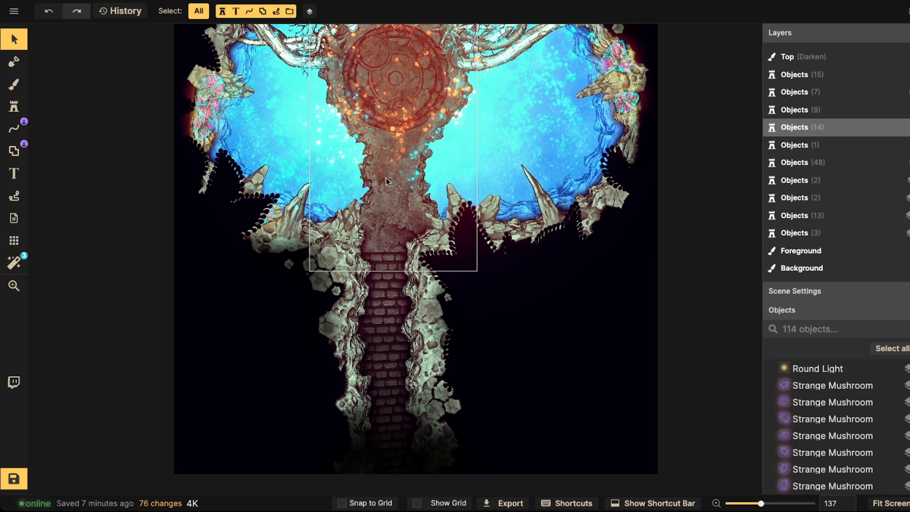
scroll(386, 175, up, 3)
key(z)
scroll(386, 174, up, 8)
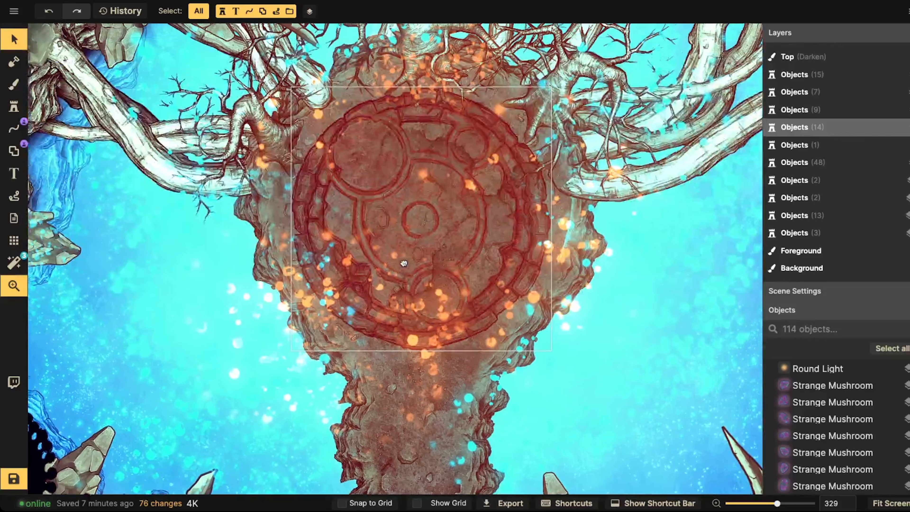
scroll(394, 194, down, 4)
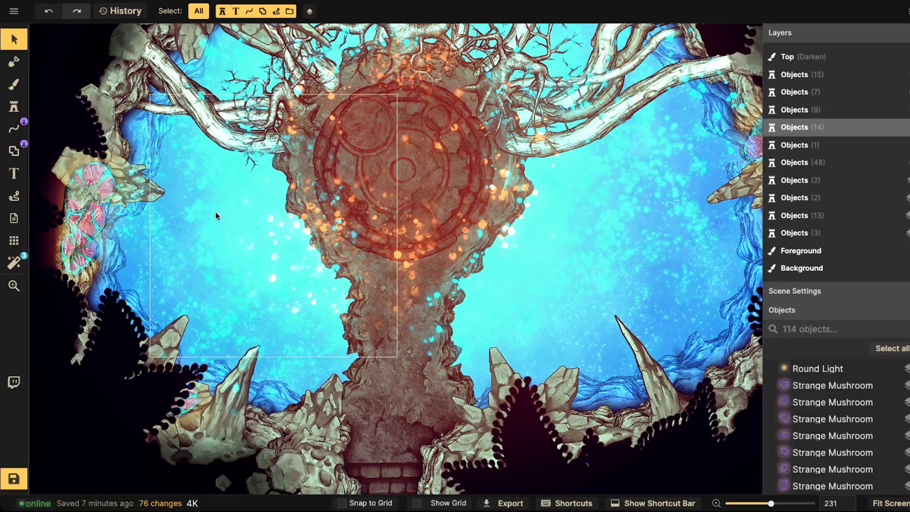
Step: Search the Fantasy Battlemaps stamp catalog for CRYSTALS and pick the blue crystal stamp
click(14, 106)
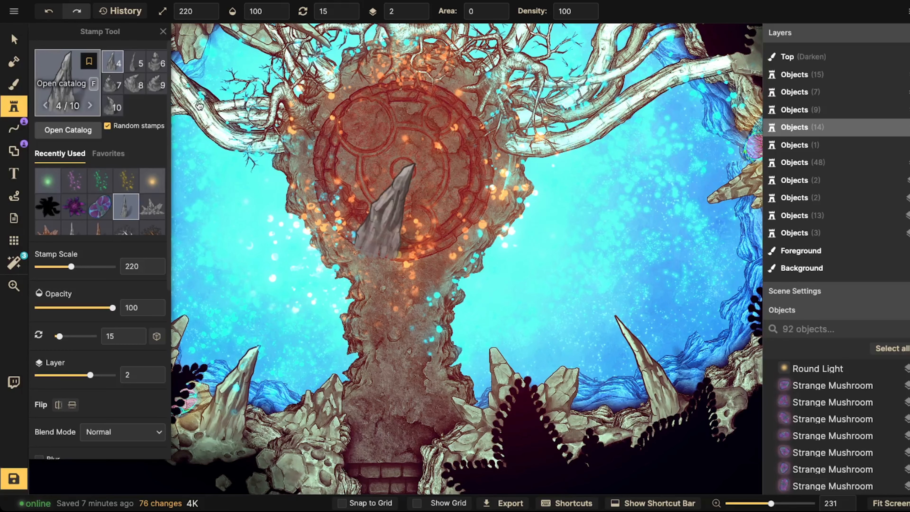
key(f)
scroll(286, 182, down, 3)
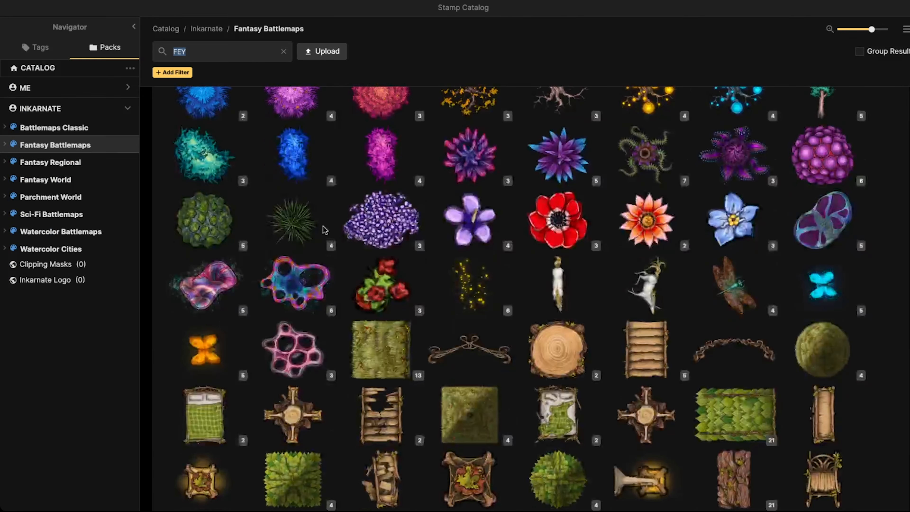
text(CRYS)
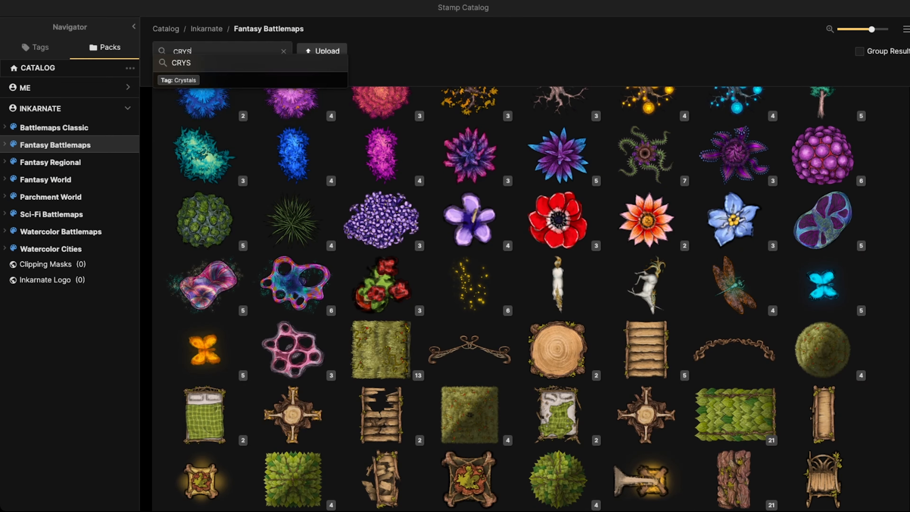
text(TALS)
key(Return)
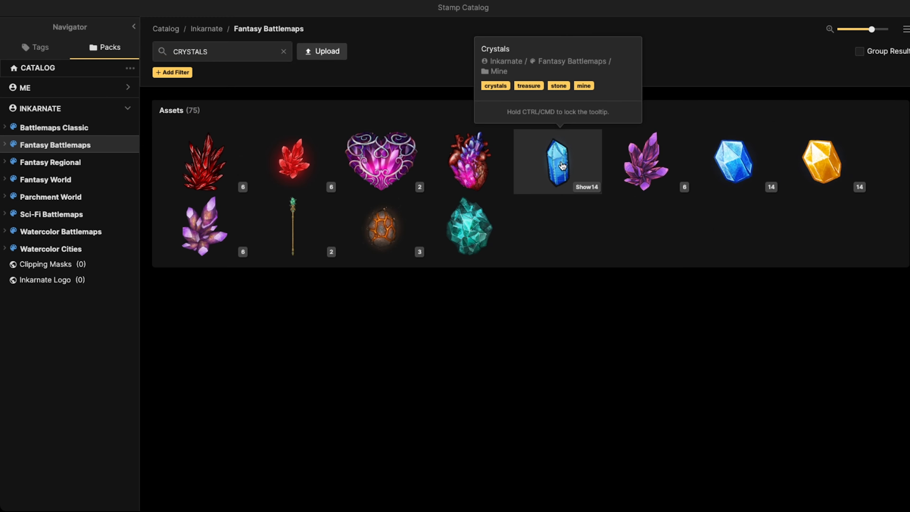
click(537, 166)
Step: Place a crystal at scale 80 on the seal platform's left edge, with hue -46 and rotation 240
scroll(301, 200, down, 14)
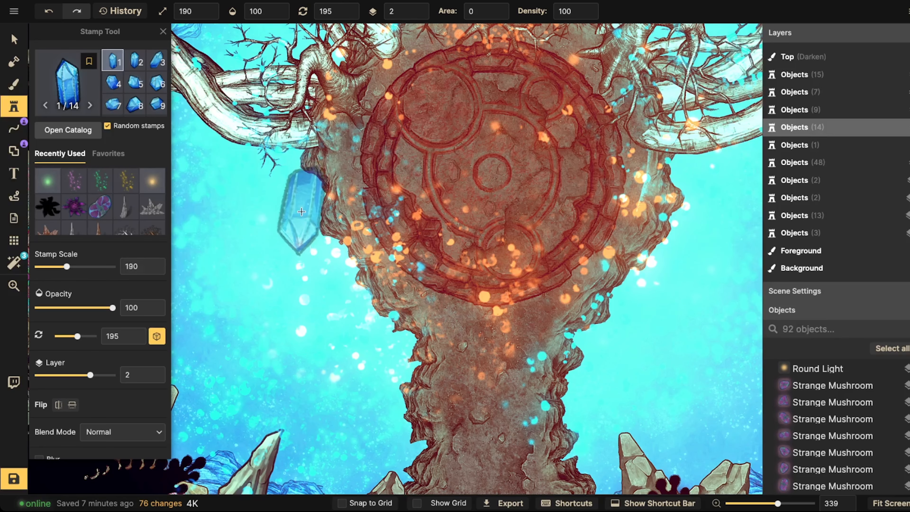
click(324, 230)
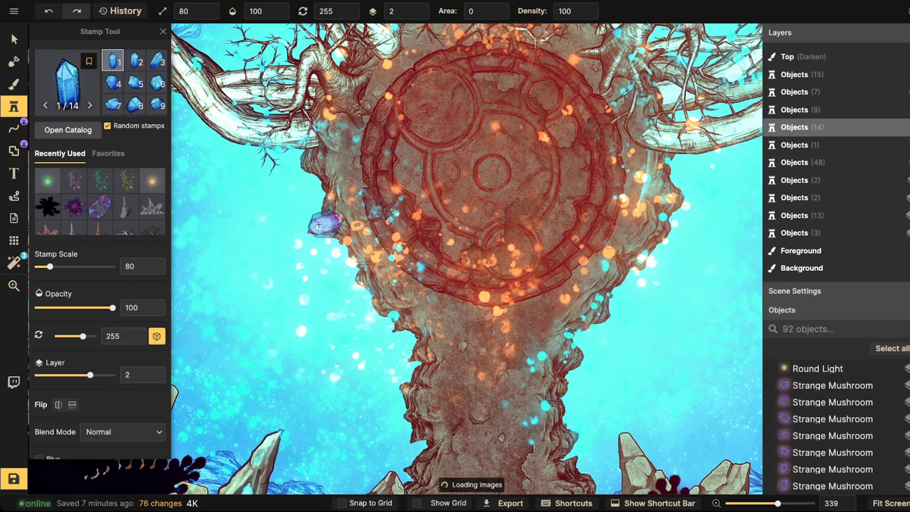
key(v)
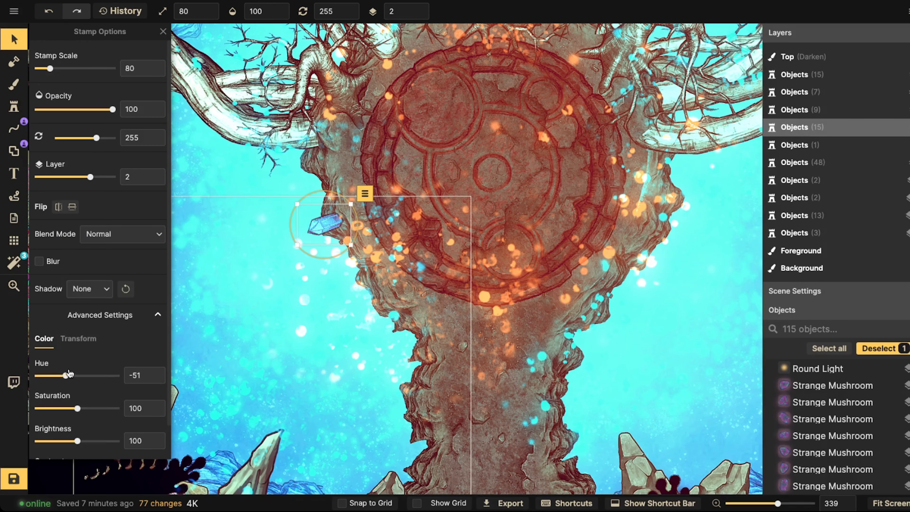
drag(66, 375, 67, 375)
drag(358, 225, 318, 233)
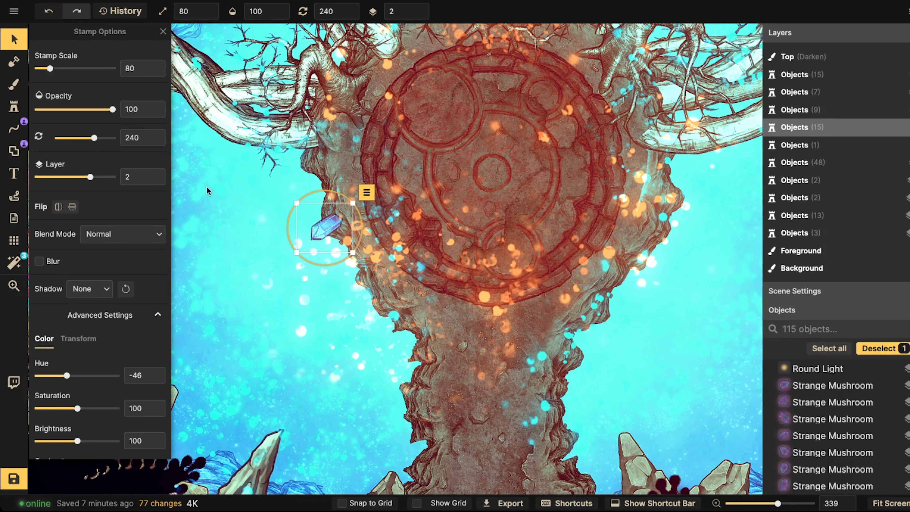
Step: Place two more crystals on the platform's upper-left edge from the green crystal set, the lower one as variant 3 at scale 60, rotation 208
click(14, 114)
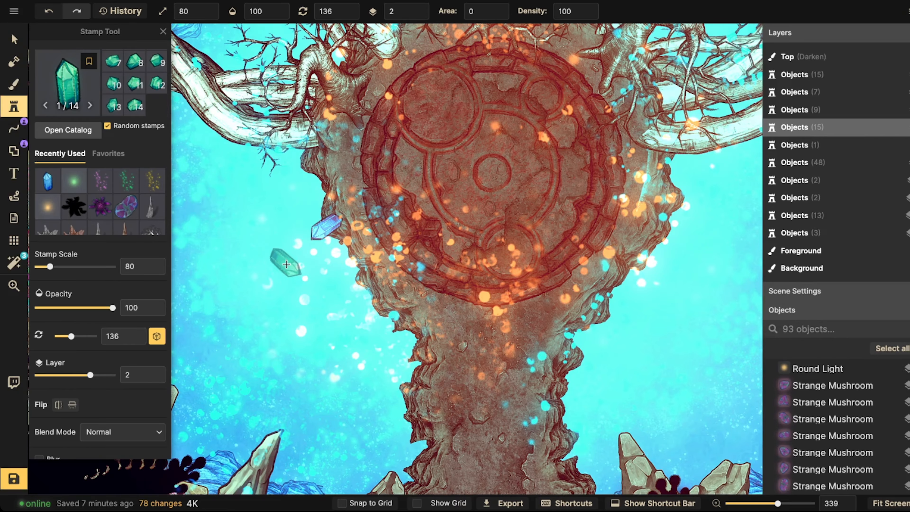
click(301, 158)
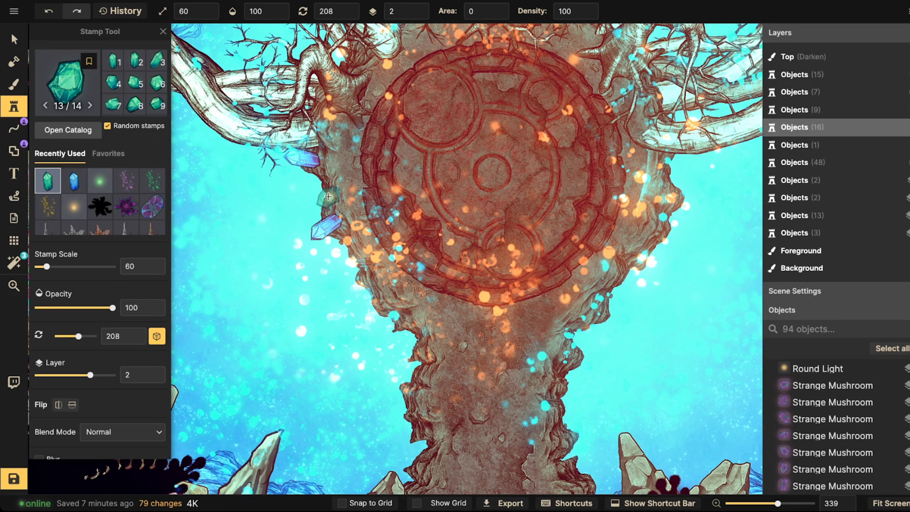
key(Left)
key(Left)
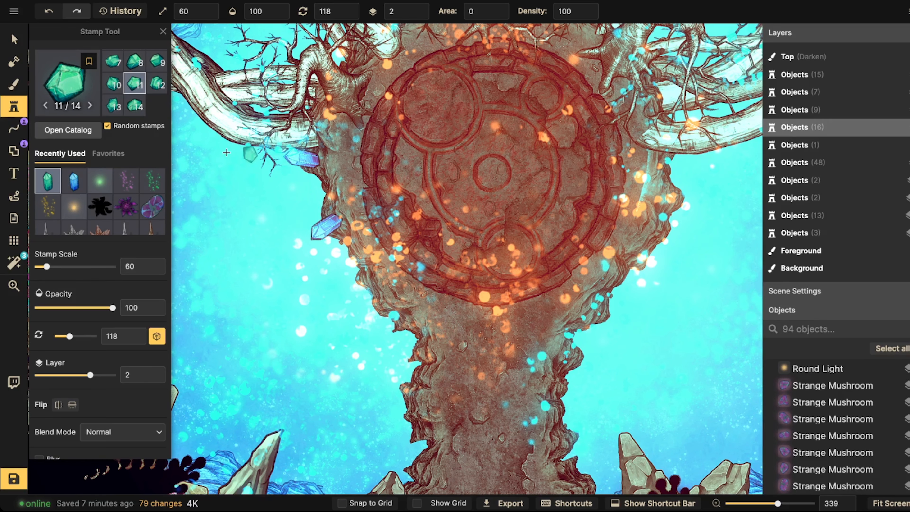
key(Left)
key(Left)
key(Left)
key(Left)
key(Left)
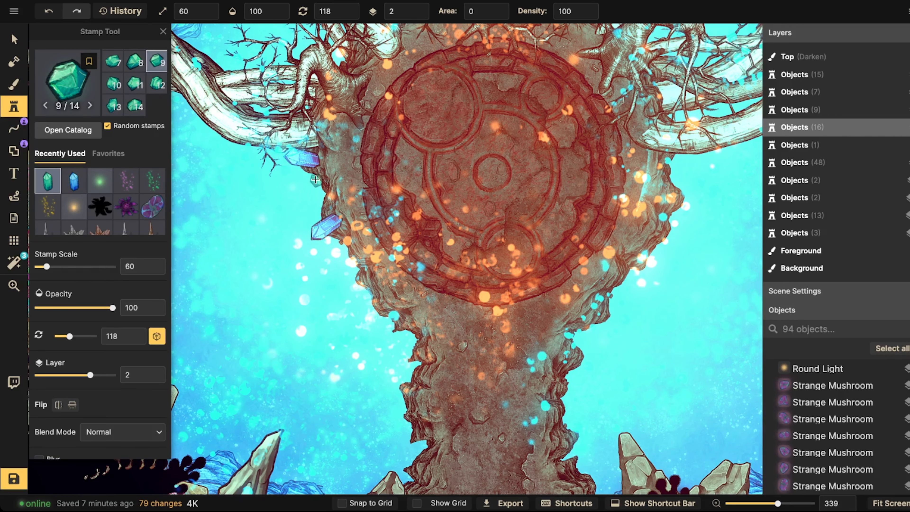
key(Left)
key(Left)
key(Left)
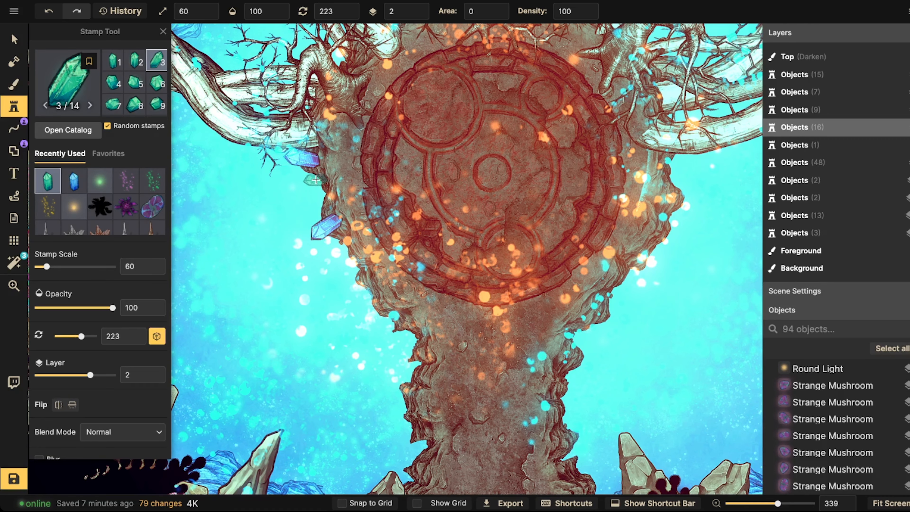
click(313, 176)
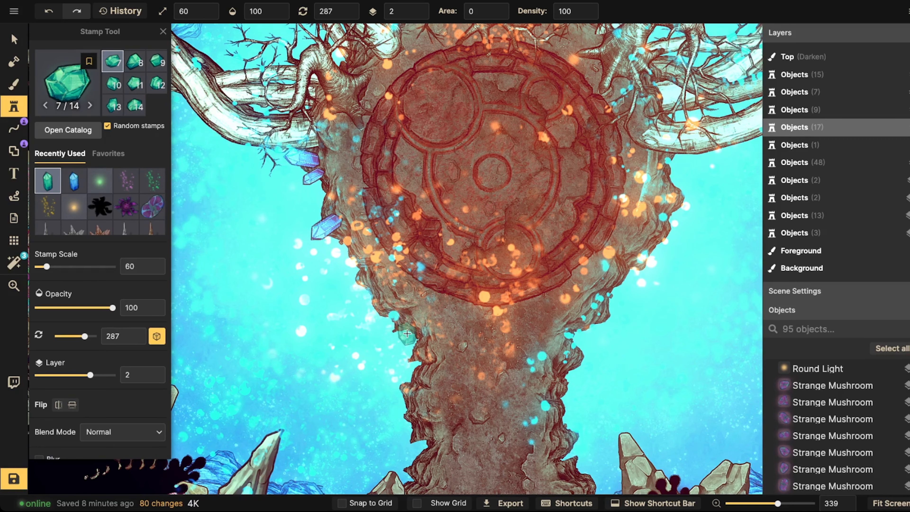
key(comma)
key(comma)
key(comma)
key(comma)
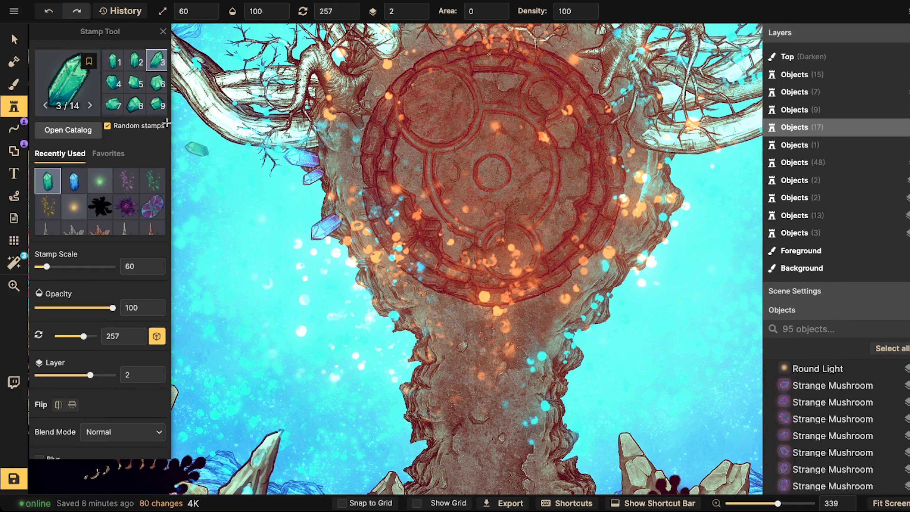
Step: Copy the scale 80 crystal to the platform's lower-right edge and rotate the copy to 135
click(14, 39)
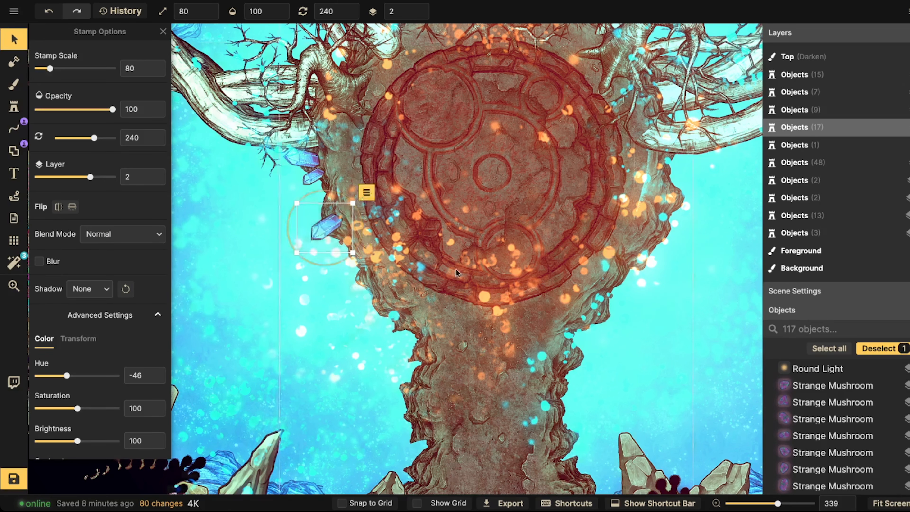
drag(456, 272, 296, 271)
key(super+v)
scroll(436, 323, down, 7)
drag(436, 323, 443, 316)
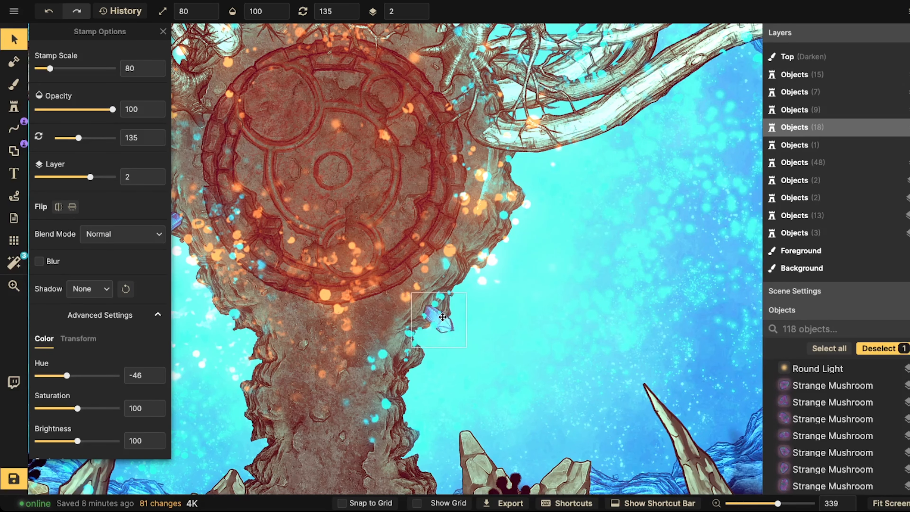
Step: Paste another scale 80 crystal on the platform's right edge below the root, rotated to 90
key(super+v)
scroll(510, 174, down, 3)
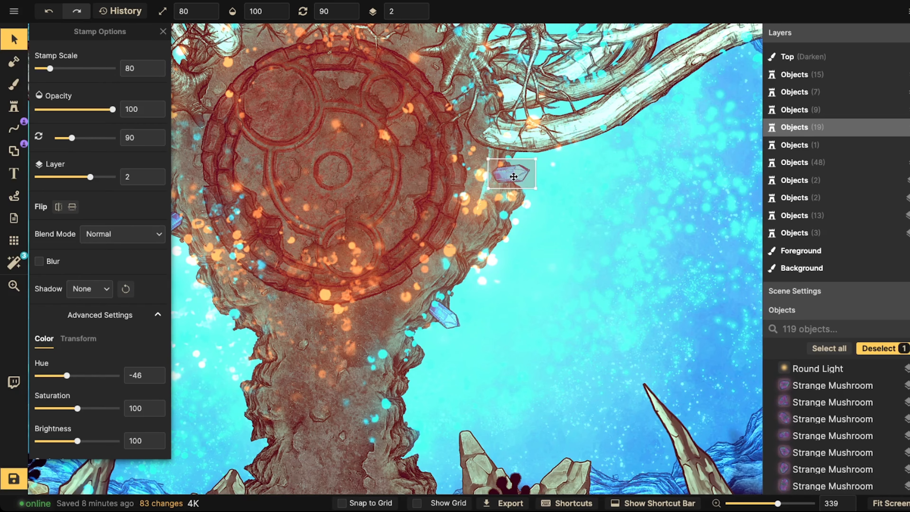
drag(507, 170, 519, 195)
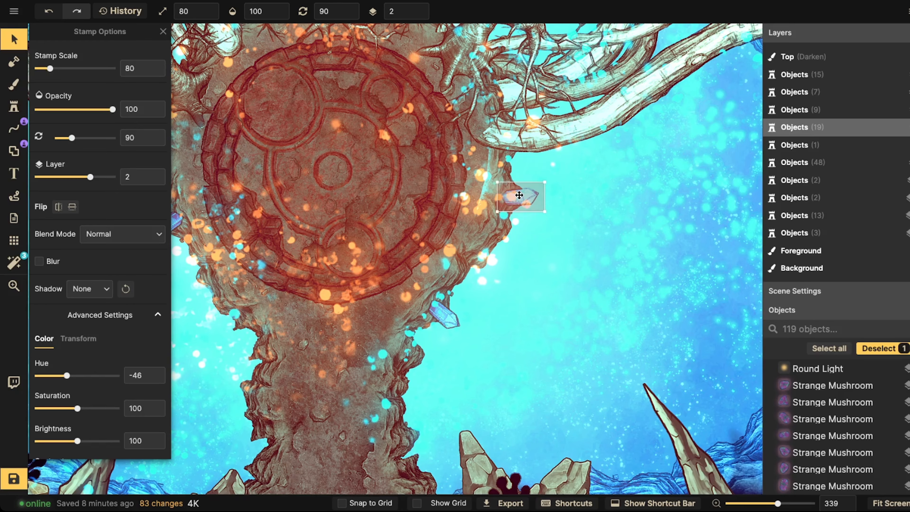
Step: Copy the small scale 60 crystal to the platform's lower-left edge and rotate the copy to 223
scroll(519, 195, up, 1)
drag(376, 194, 530, 206)
key(ctrl+v)
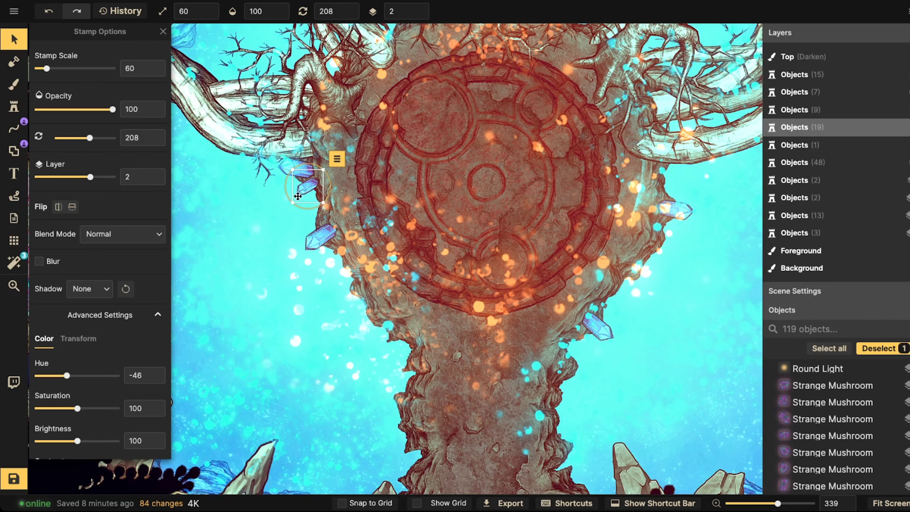
drag(341, 278, 342, 280)
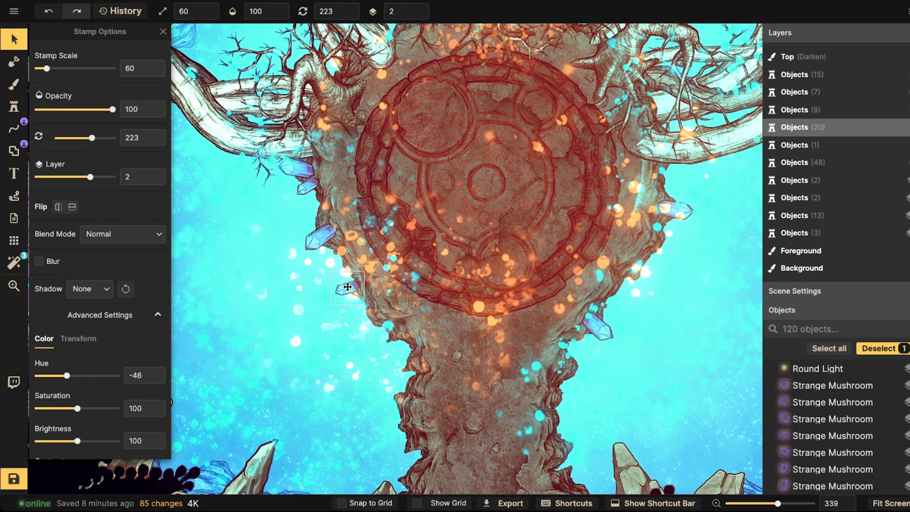
Step: Paste a small crystal just below the large one on the platform's lower-right edge and rotate it to 118
key(ctrl+v)
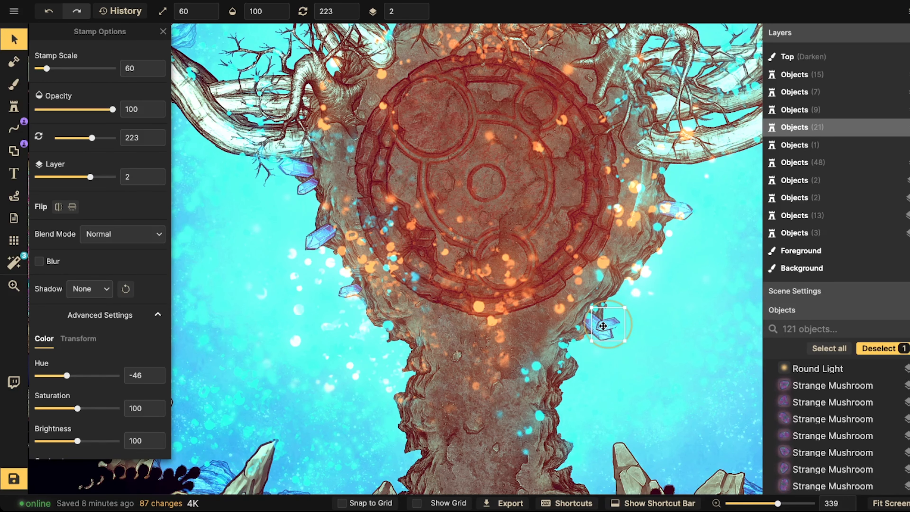
scroll(578, 336, down, 2)
drag(603, 325, 578, 337)
scroll(578, 337, down, 2)
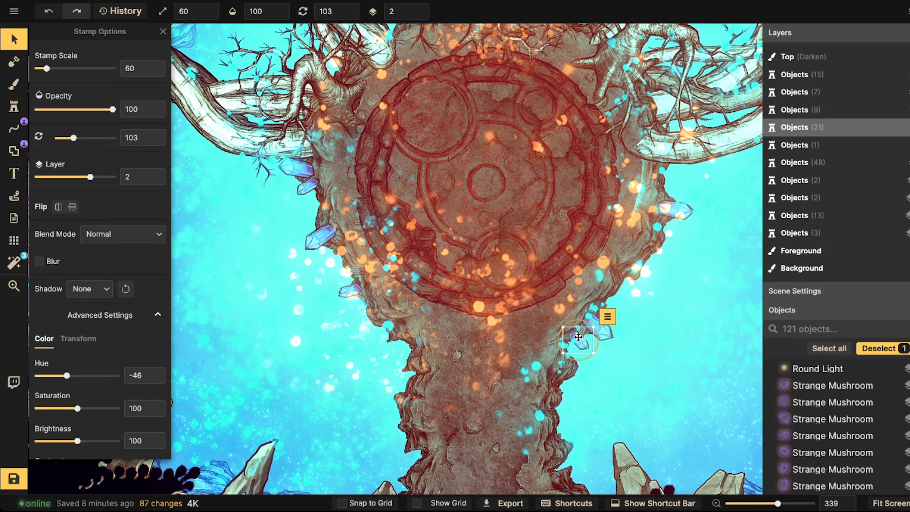
scroll(578, 340, down, 1)
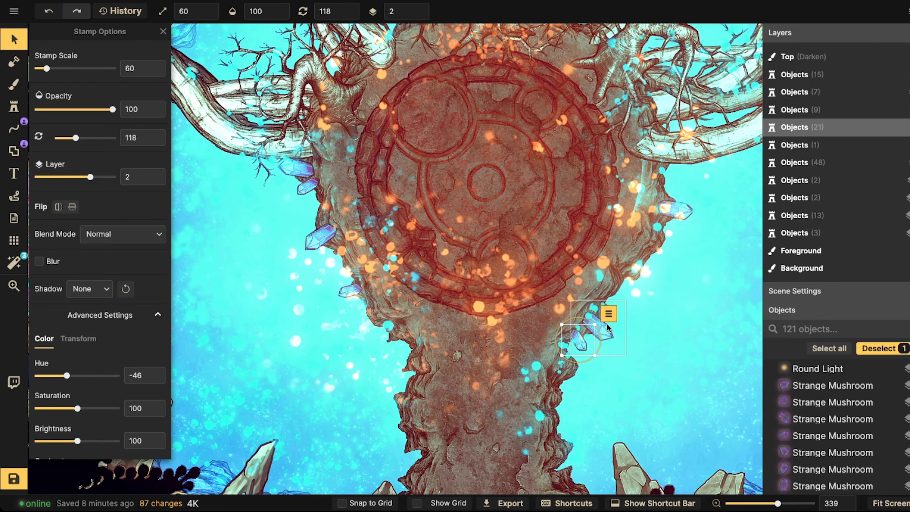
Step: Add two scale 50 crystals along the platform's right edge, one rotated to 73 above the lower cluster and one to 43 near the root
key(ctrl+v)
scroll(607, 324, up, 4)
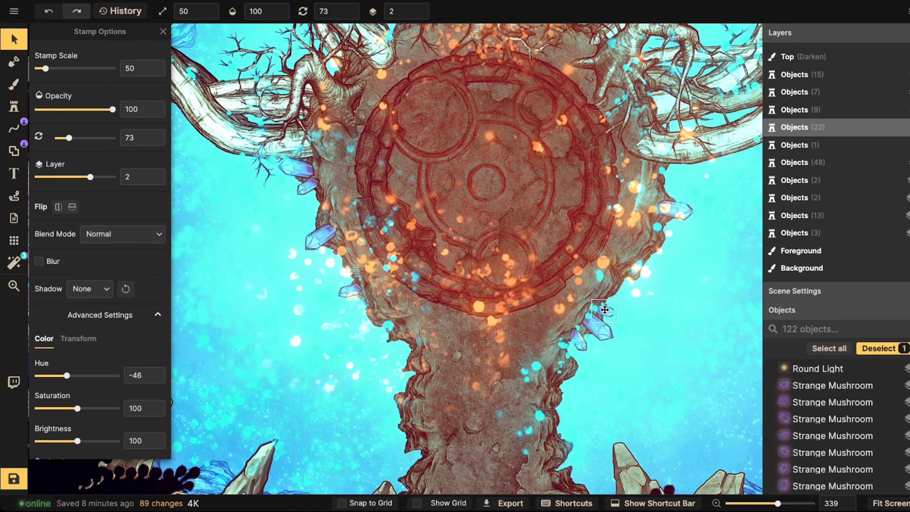
drag(604, 309, 606, 307)
scroll(553, 286, down, 3)
key(ctrl+v)
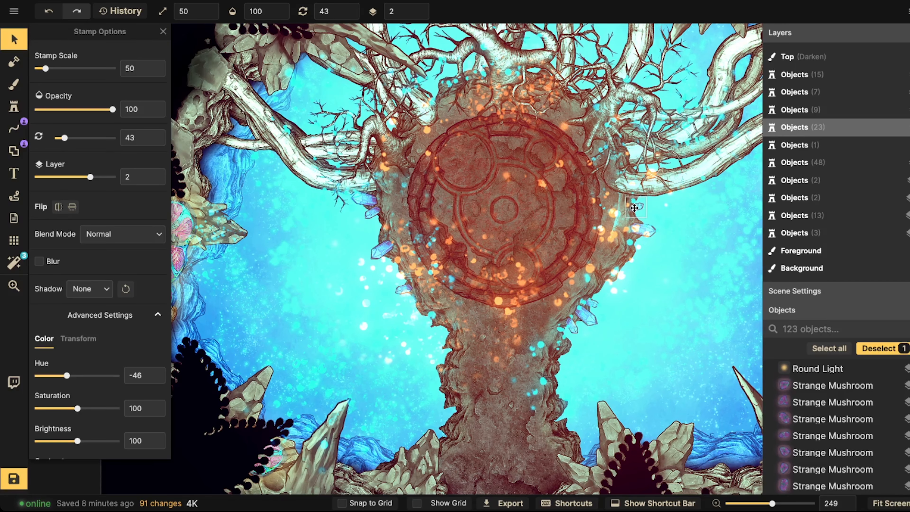
Step: Paste another scale 50 crystal on the platform's right edge, just below the large one, rotated to 88
key(ctrl+v)
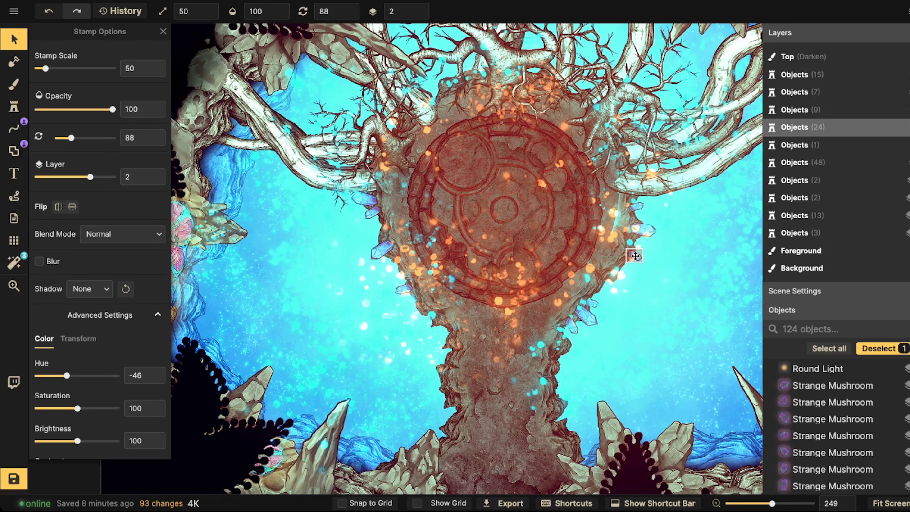
click(634, 255)
scroll(407, 235, down, 4)
drag(407, 235, 433, 205)
scroll(436, 166, up, 2)
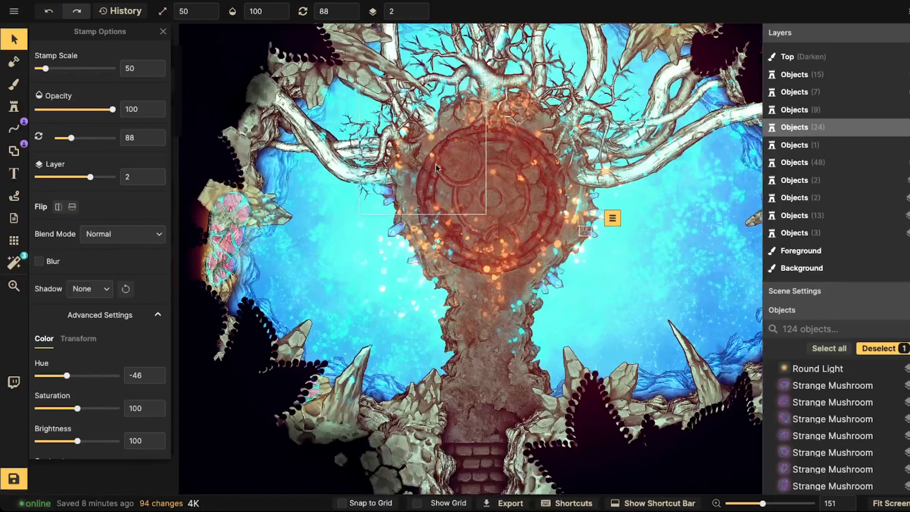
scroll(436, 167, up, 3)
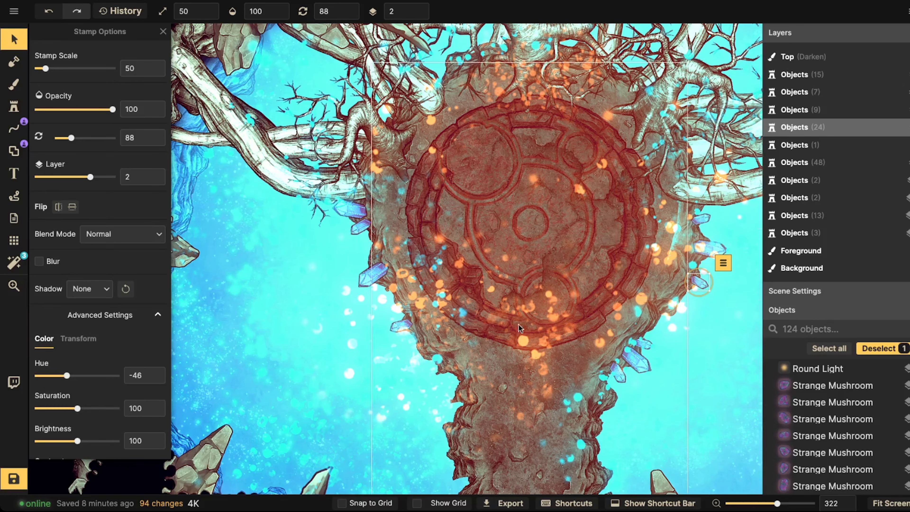
Step: Enlarge the large crystal on the platform's left edge, nudge it outward and adjust its rotation slightly
click(365, 274)
scroll(364, 274, up, 2)
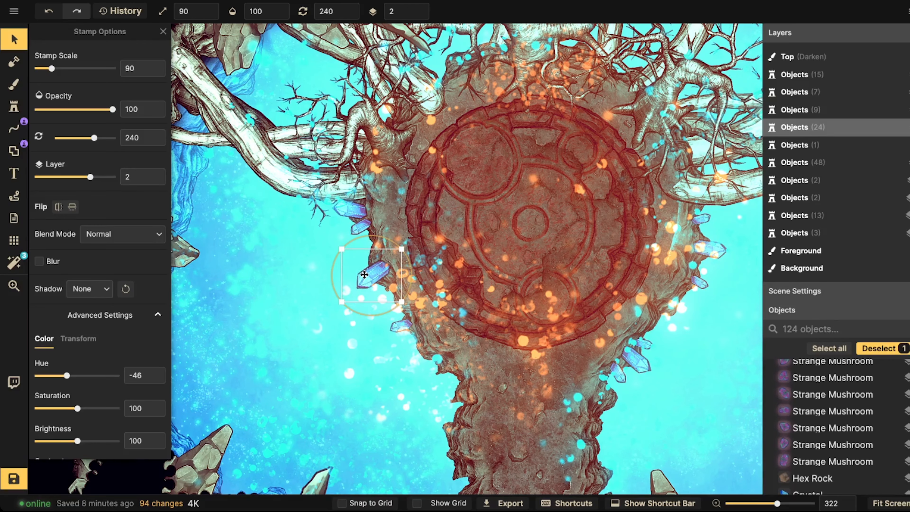
mouse_move(364, 275)
mouse_down()
mouse_move(380, 260)
mouse_move(362, 276)
mouse_up()
drag(361, 317, 358, 317)
click(745, 286)
Step: Fine-tune the crystals along the platform's right edge, rotating the large one below the root to 90
click(716, 257)
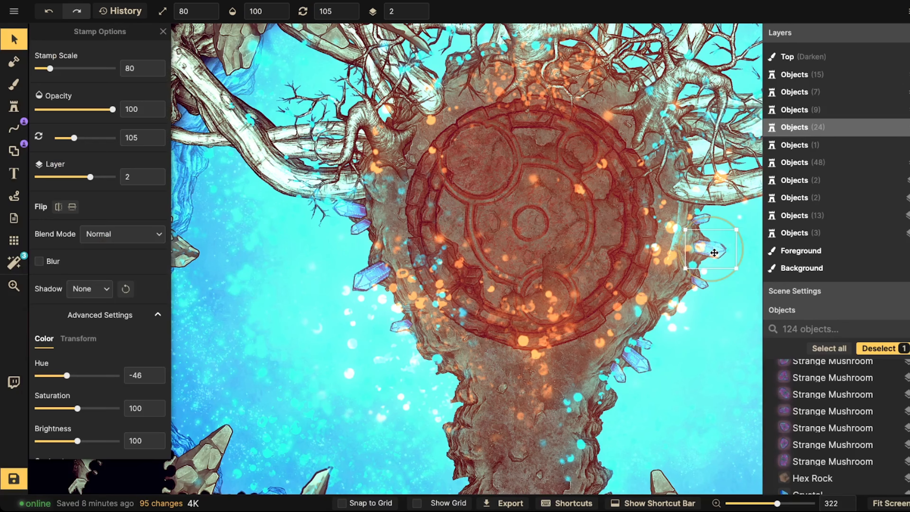
click(634, 356)
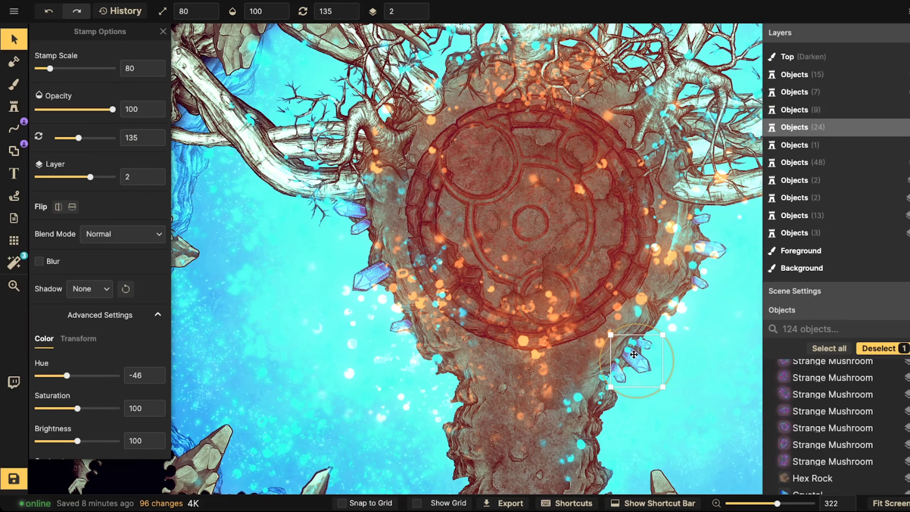
click(619, 376)
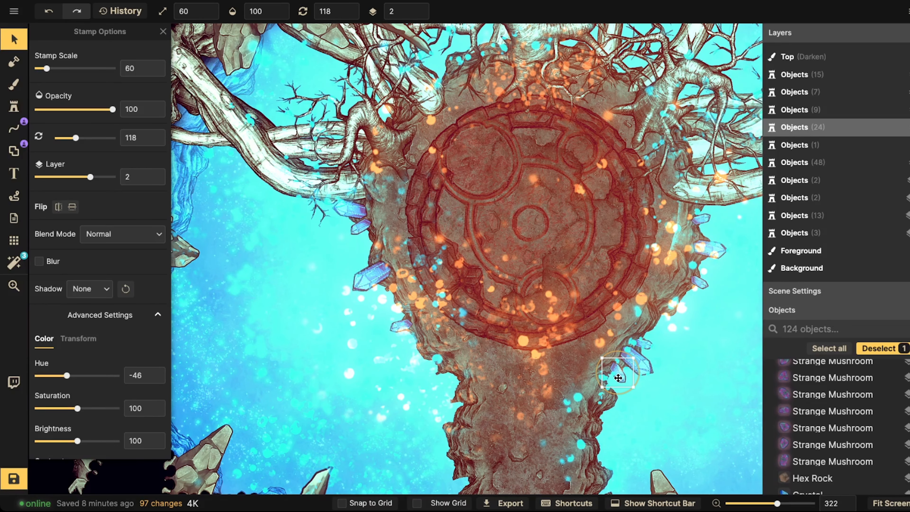
key(Escape)
scroll(601, 224, down, 3)
click(673, 246)
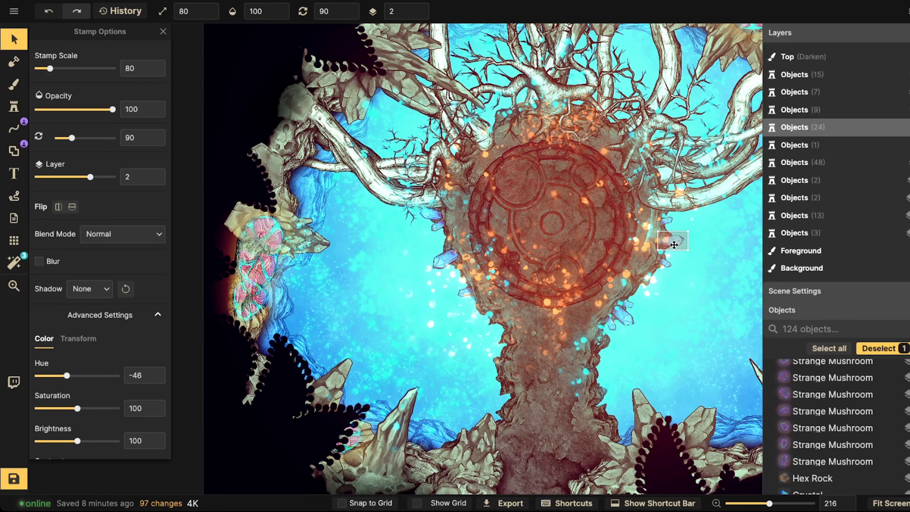
Step: Rotate the scale 100 crystal on the platform's left edge to 253 and deselect it
click(440, 254)
drag(443, 288, 438, 286)
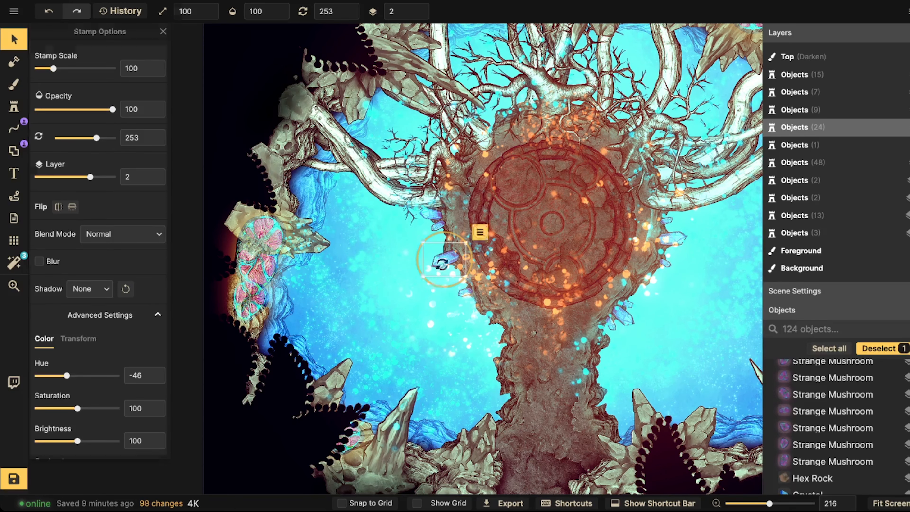
key(Escape)
scroll(443, 236, down, 4)
scroll(258, 116, down, 2)
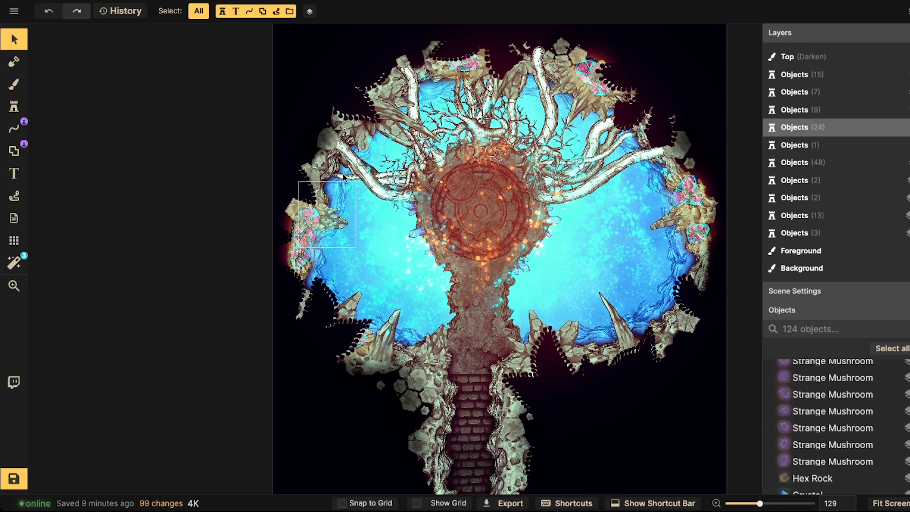
scroll(389, 265, up, 1)
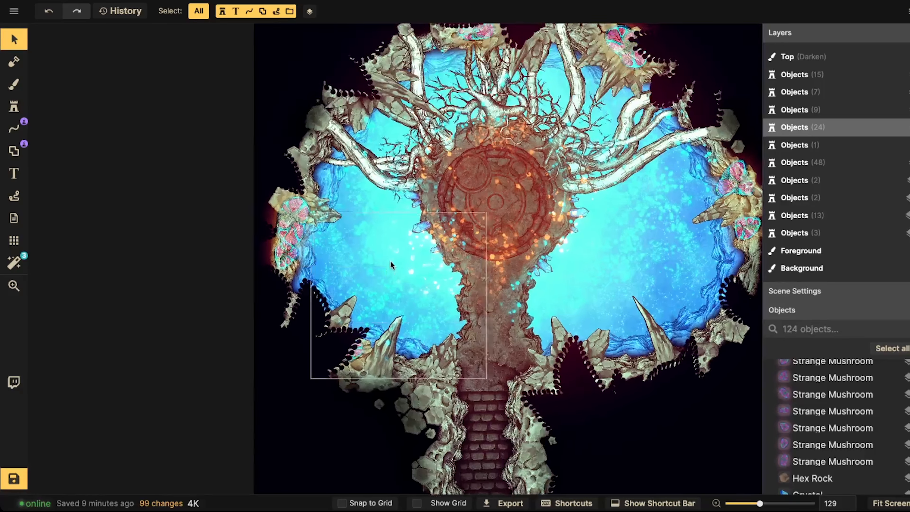
scroll(393, 252, up, 3)
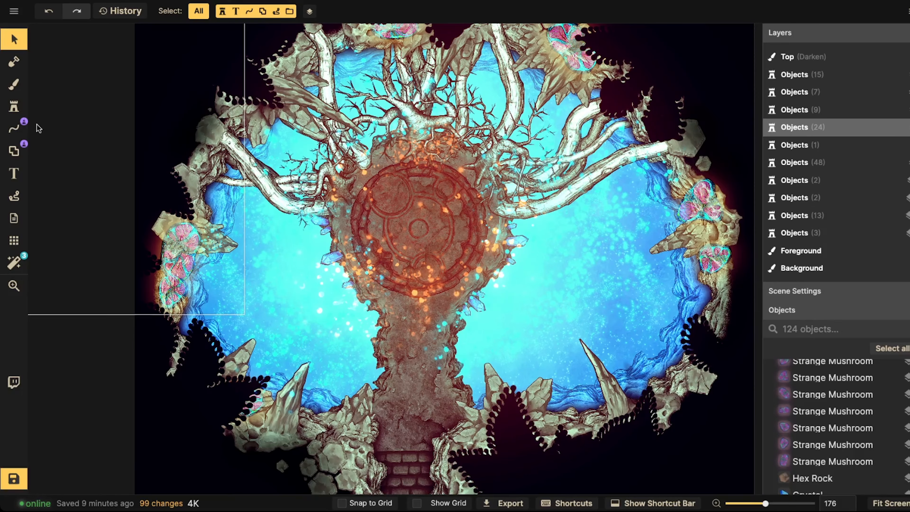
Step: Search the Fantasy Battlemaps stamp catalog for BUTTERFLY and choose the blue butterfly stamp set
click(14, 106)
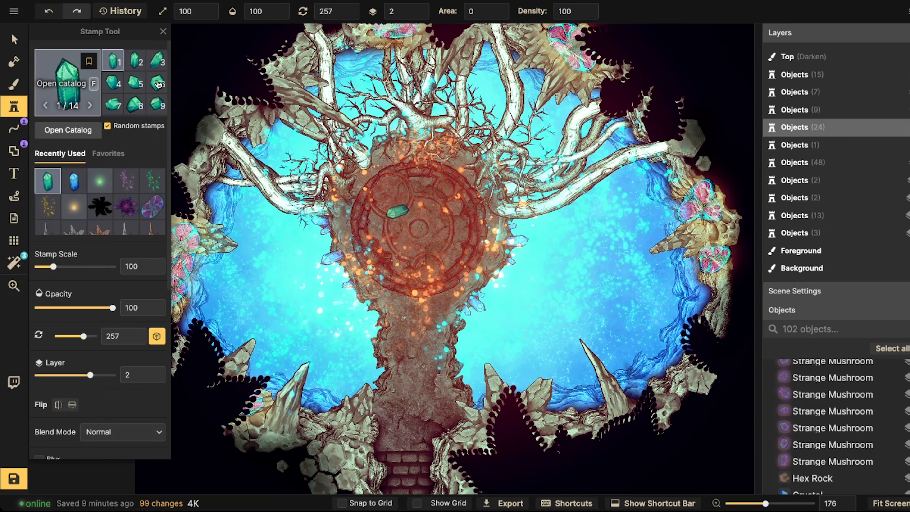
text(f)
text(BUTTERLY)
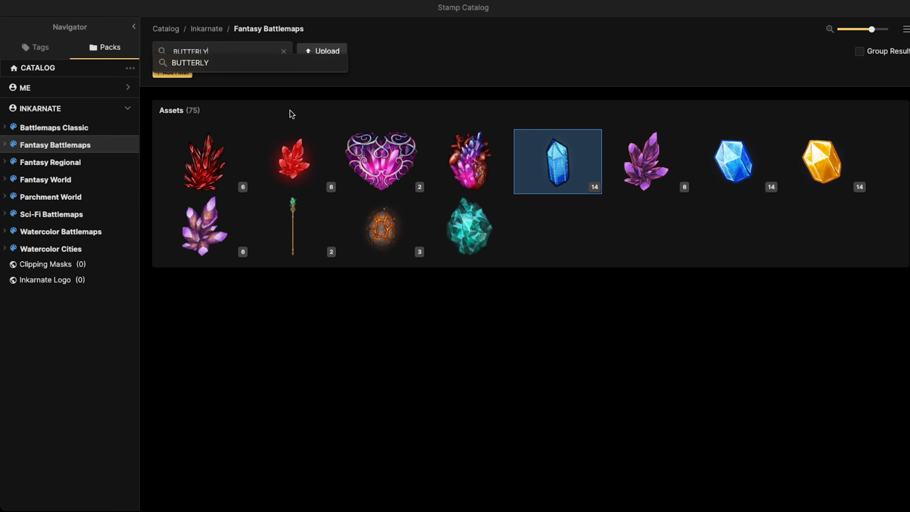
key(Return)
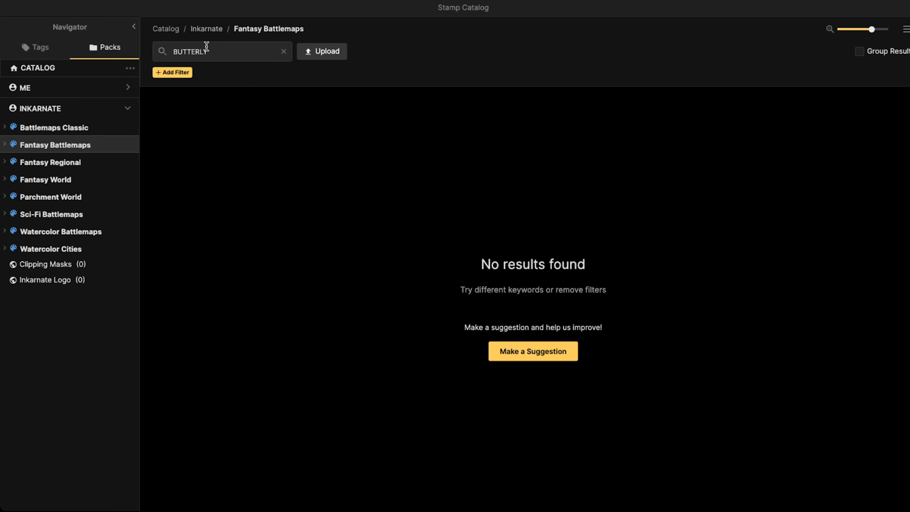
click(232, 54)
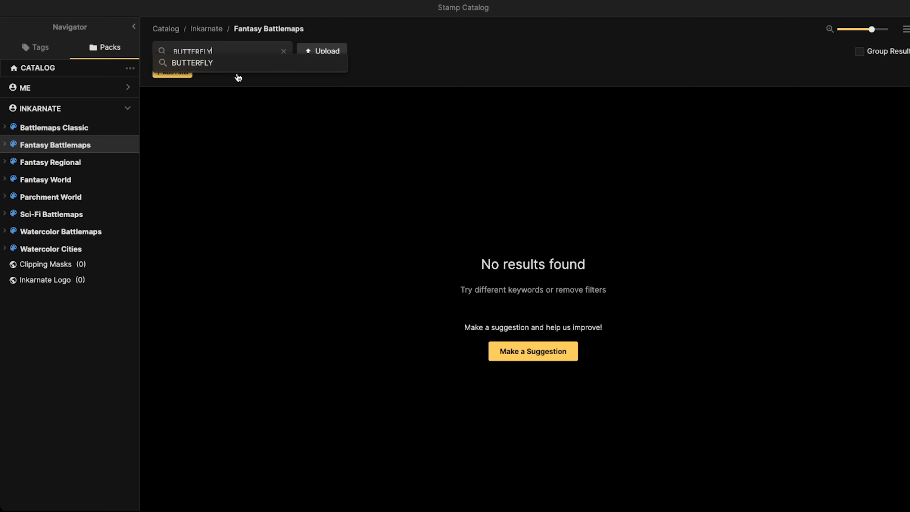
key(Return)
click(196, 172)
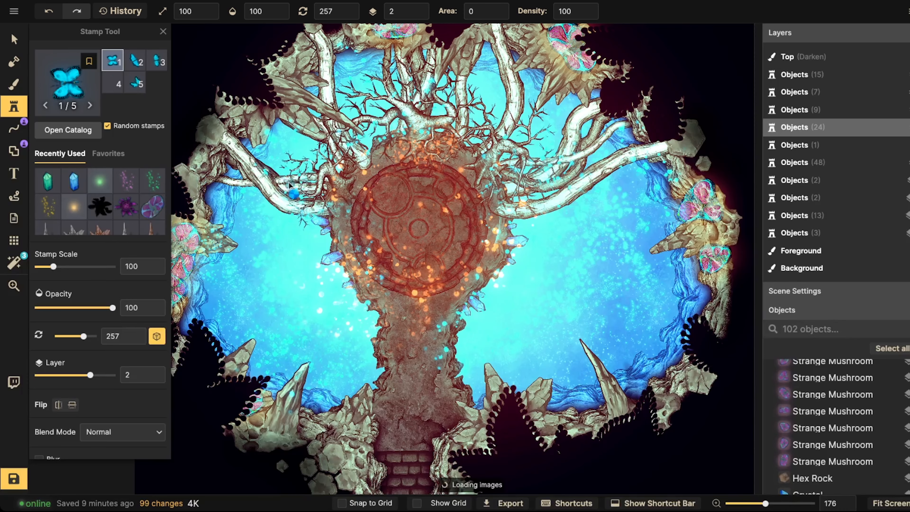
Step: Place a scale 100 butterfly by the lower-left root, recolor it to hue 64 and settle it beside the root
scroll(282, 211, up, 5)
click(281, 214)
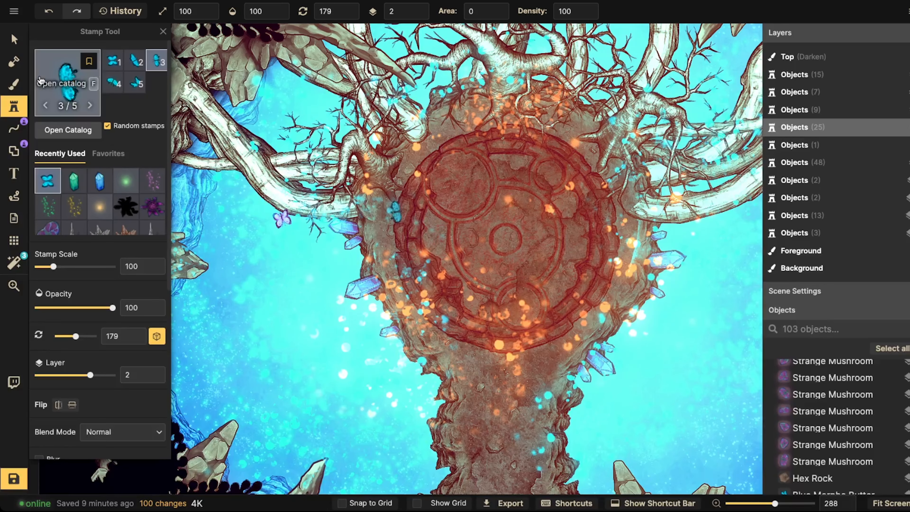
click(14, 39)
click(282, 217)
scroll(282, 214, down, 4)
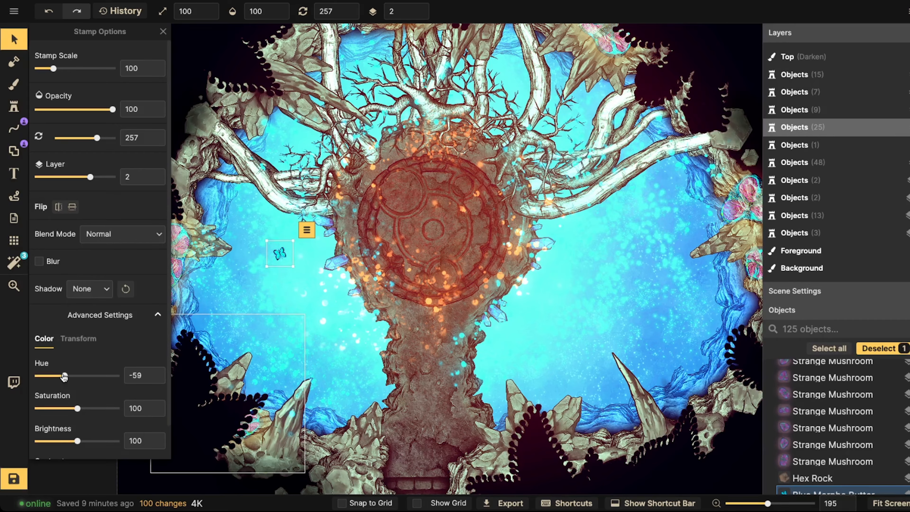
drag(64, 376, 66, 375)
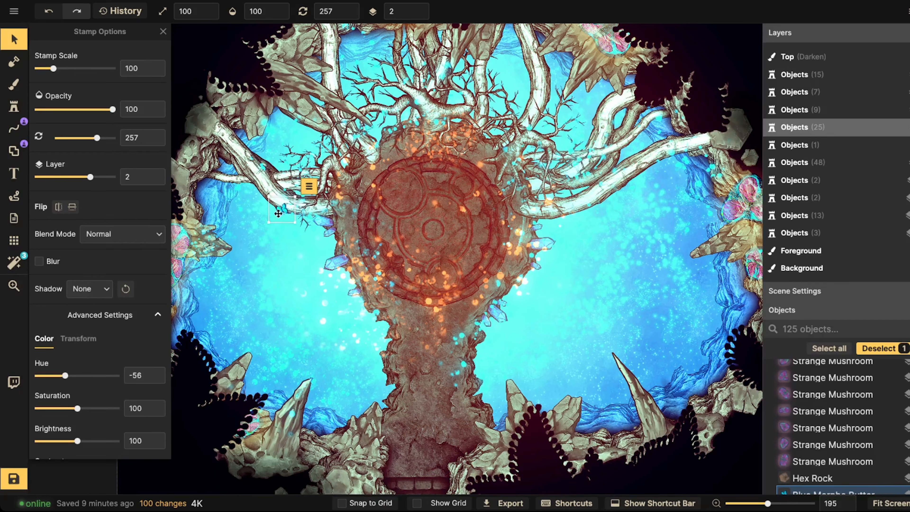
drag(67, 378, 92, 377)
scroll(277, 225, up, 2)
drag(282, 207, 289, 216)
Step: Stamp five recolored butterflies at scale 100 around the platform's upper-left edge, the upper roots and the right root
click(14, 106)
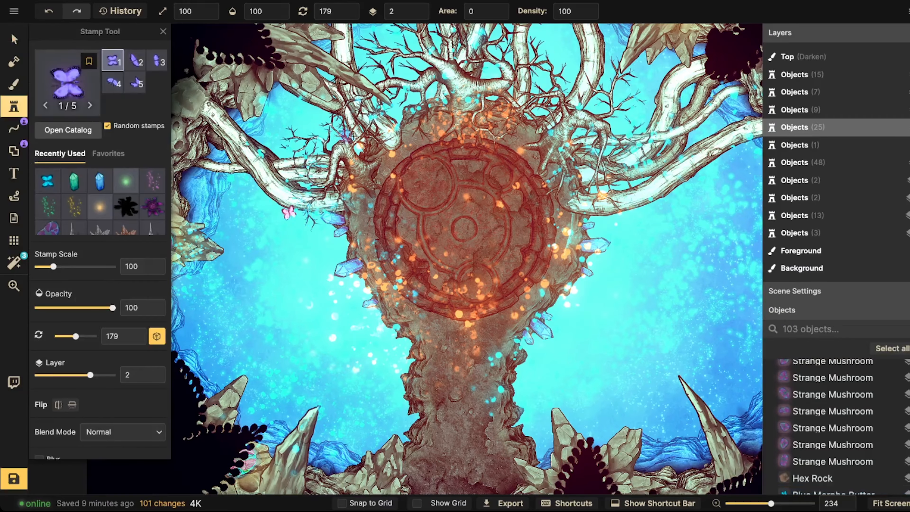
click(365, 132)
click(423, 124)
click(422, 150)
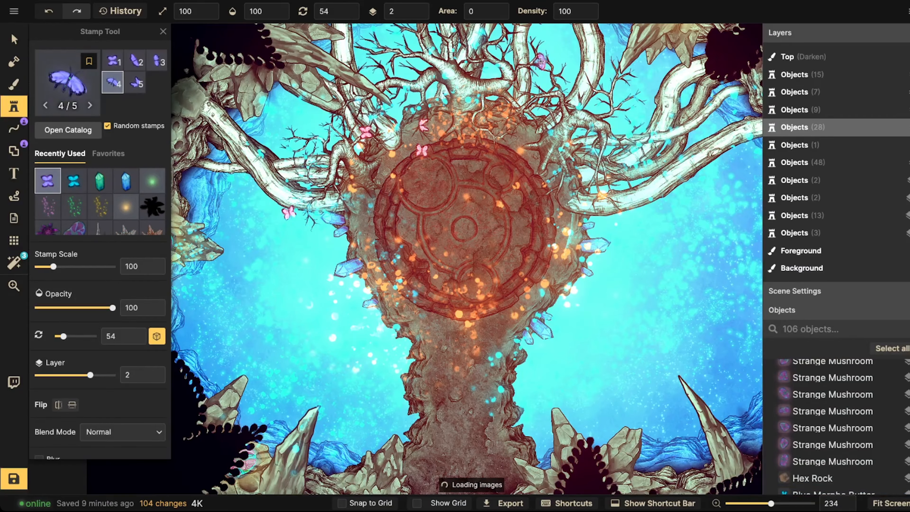
click(541, 61)
click(617, 151)
Step: Stamp four more butterflies over the water: one right of the platform, two at the lower right and one at the lower left
click(641, 234)
click(561, 384)
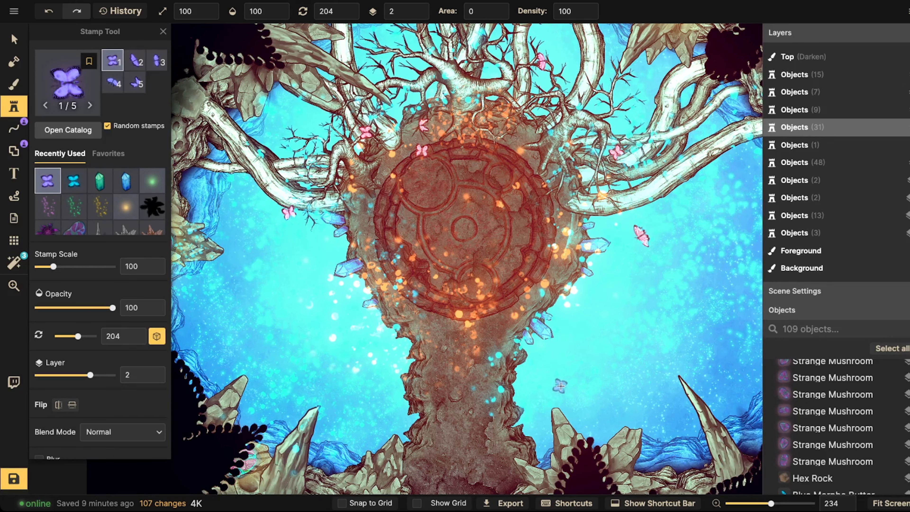
click(590, 381)
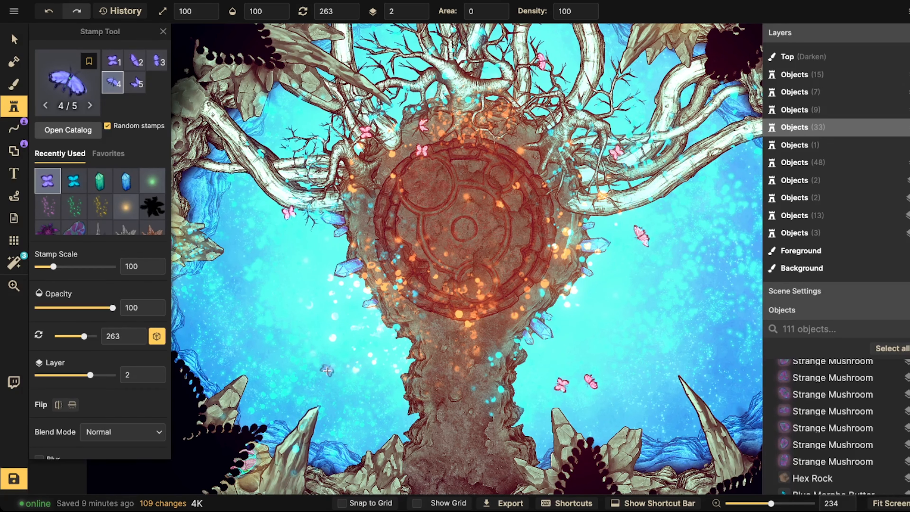
click(326, 371)
Step: Rotate the butterfly over the lower-left water to 173 and deselect it
click(14, 38)
scroll(327, 401, down, 1)
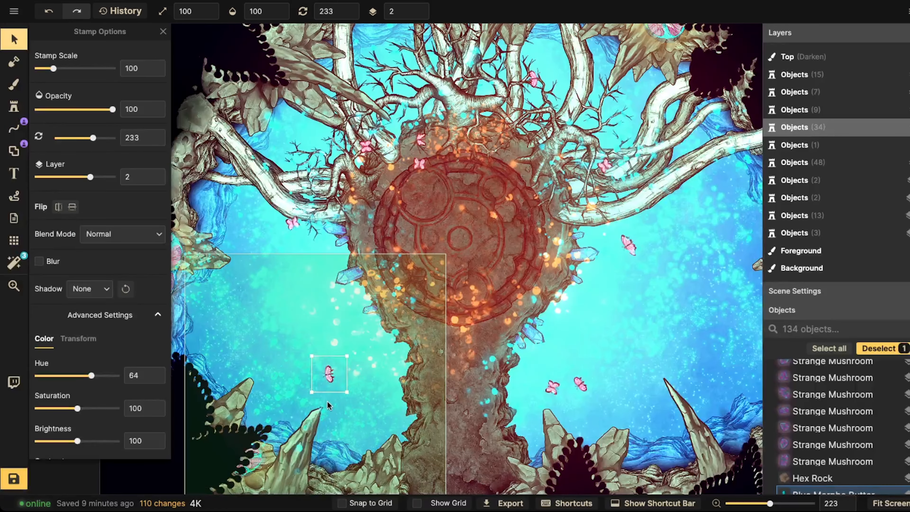
scroll(323, 395, down, 5)
scroll(323, 392, down, 7)
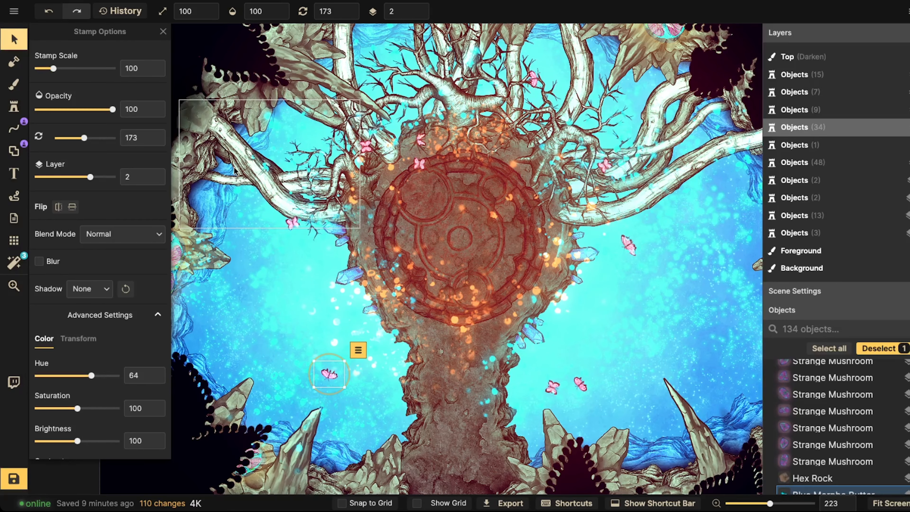
click(291, 177)
scroll(299, 182, down, 5)
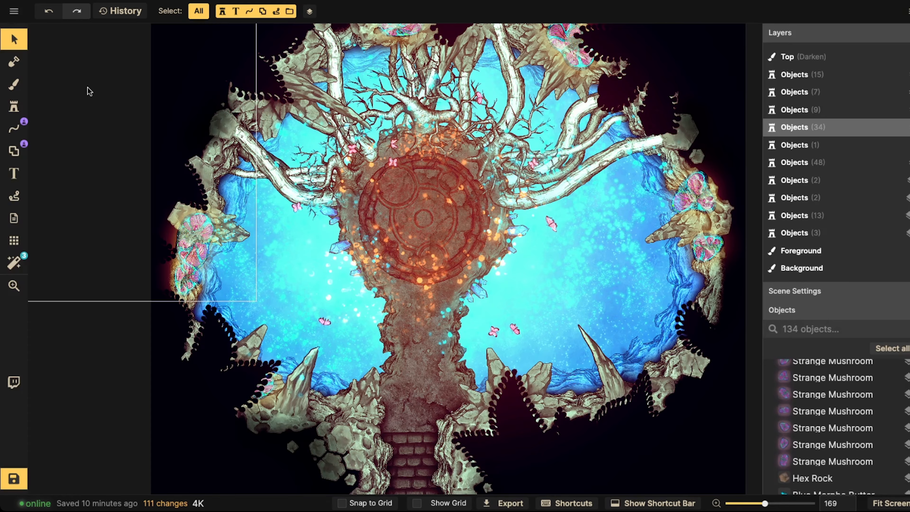
scroll(351, 179, down, 2)
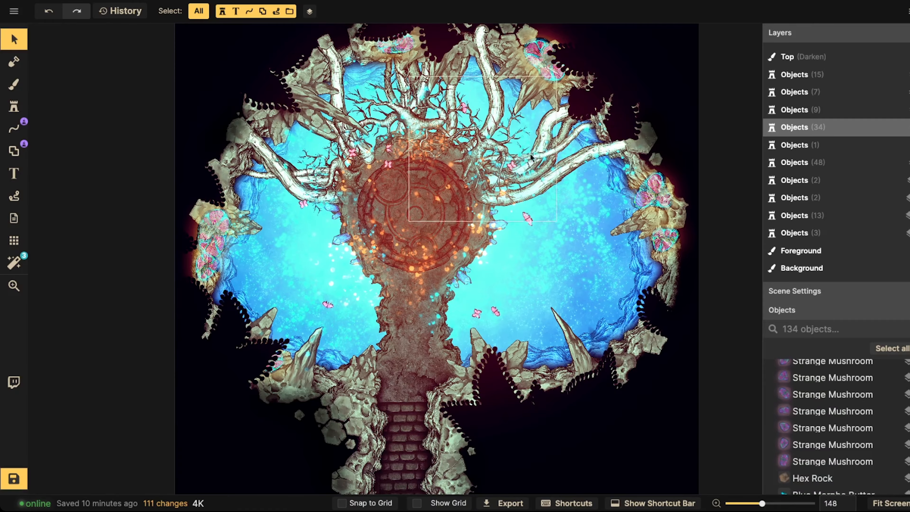
Step: Select the platform's round seal to work on its layer, search the stamp catalog for STUMP and choose the round mossy tree stump
scroll(384, 230, up, 4)
click(404, 203)
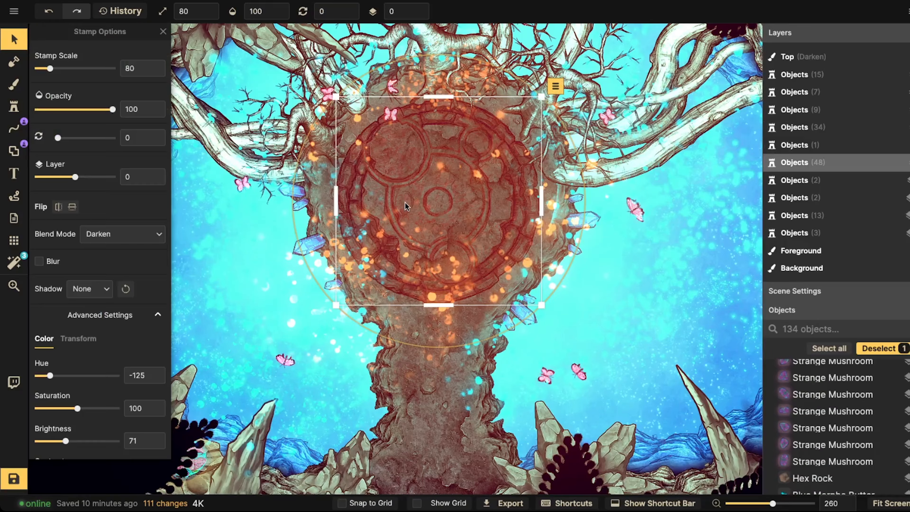
scroll(405, 202, up, 3)
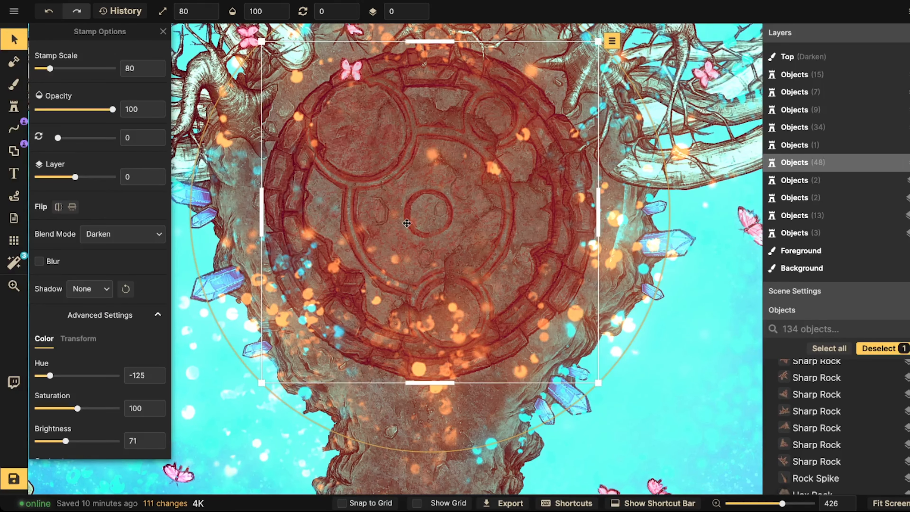
click(18, 109)
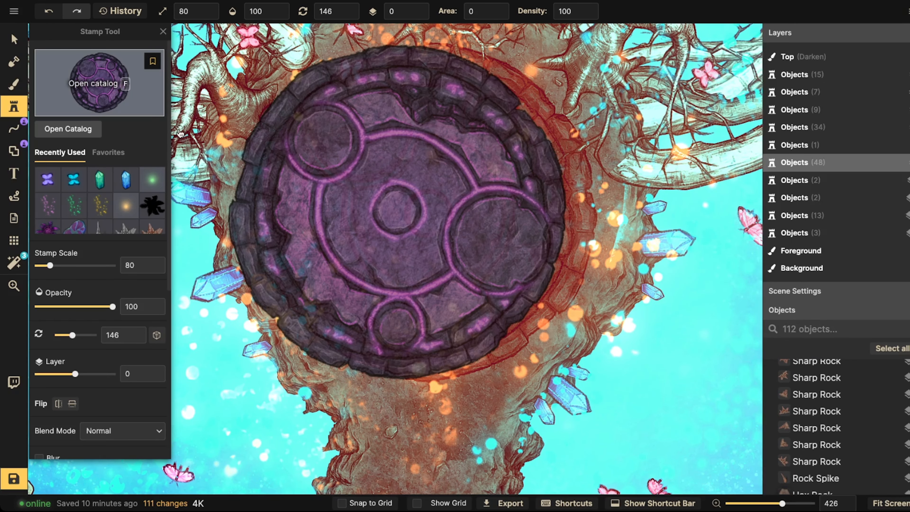
click(68, 89)
text(STUMP)
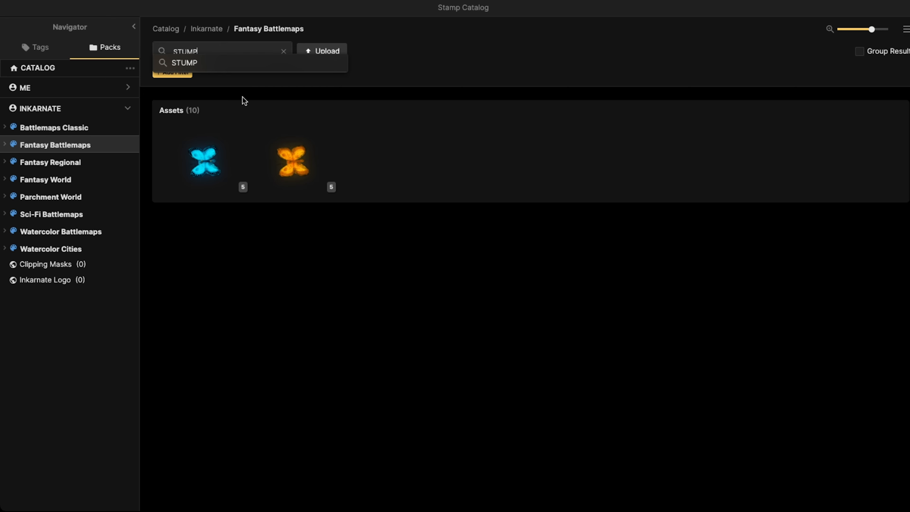
key(Return)
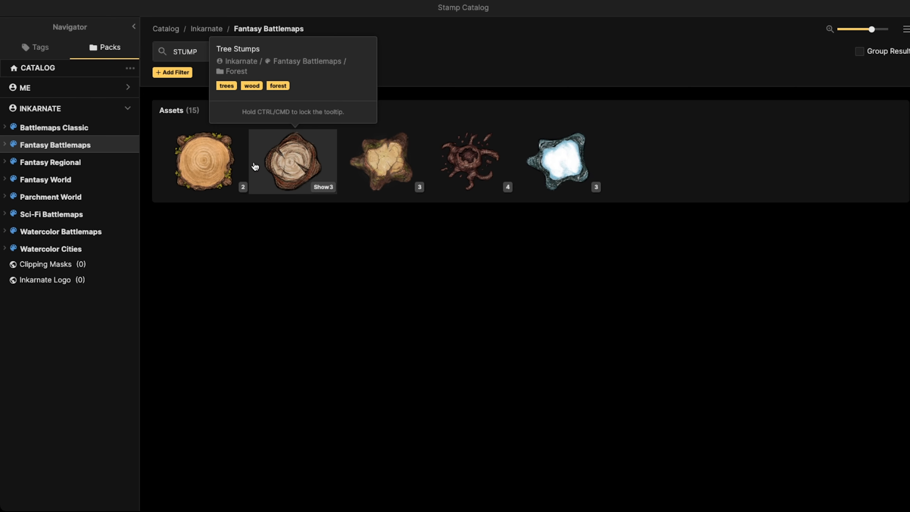
click(204, 161)
Step: Place a scale 70 tree stump at the centre of the round seal
scroll(431, 216, down, 1)
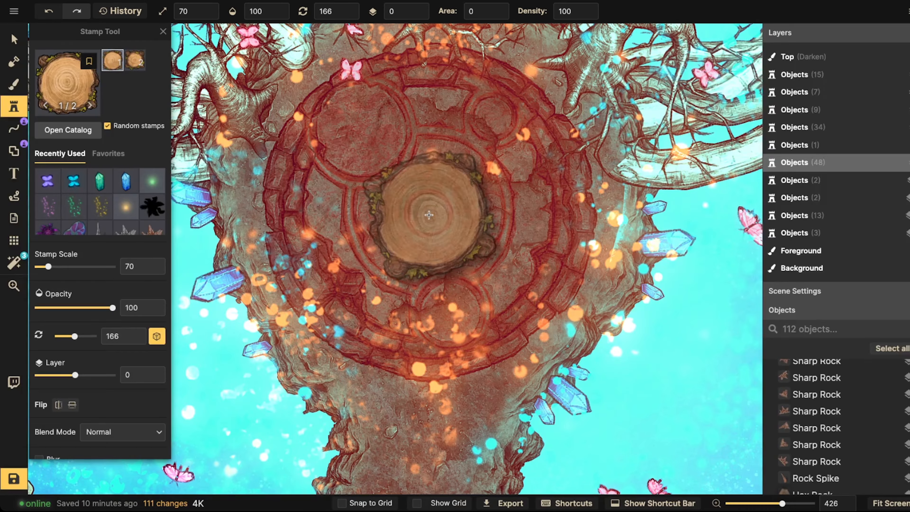
key(Right)
scroll(424, 208, down, 2)
click(424, 207)
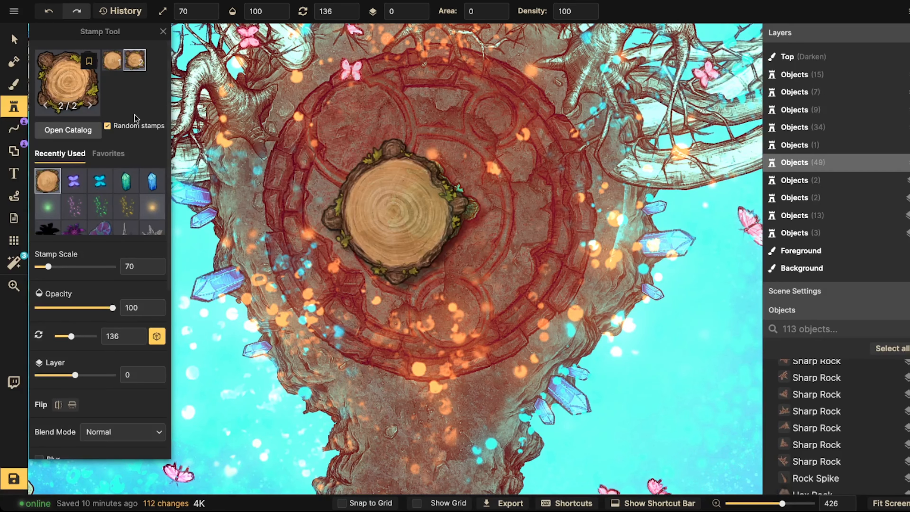
Step: Remove the shadow from the tree stump at the centre of the seal and rotate it to 46
click(14, 39)
scroll(410, 220, down, 1)
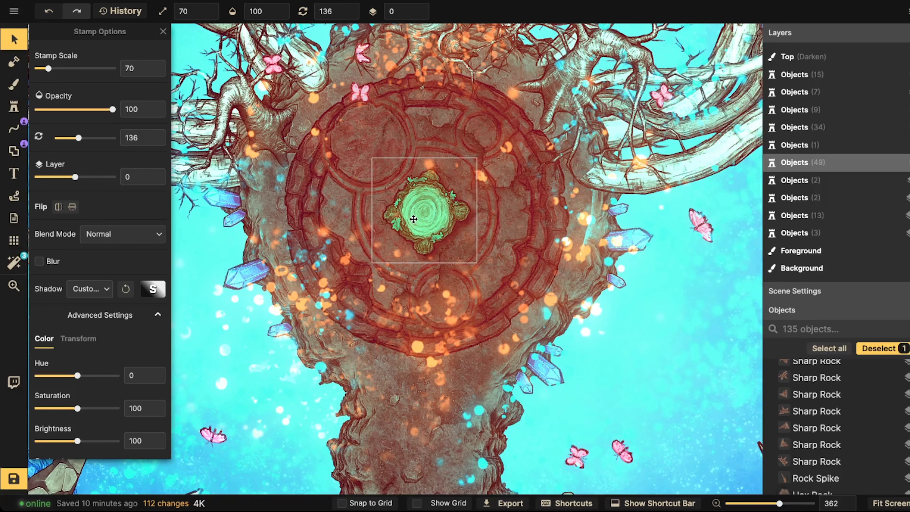
click(89, 289)
click(81, 314)
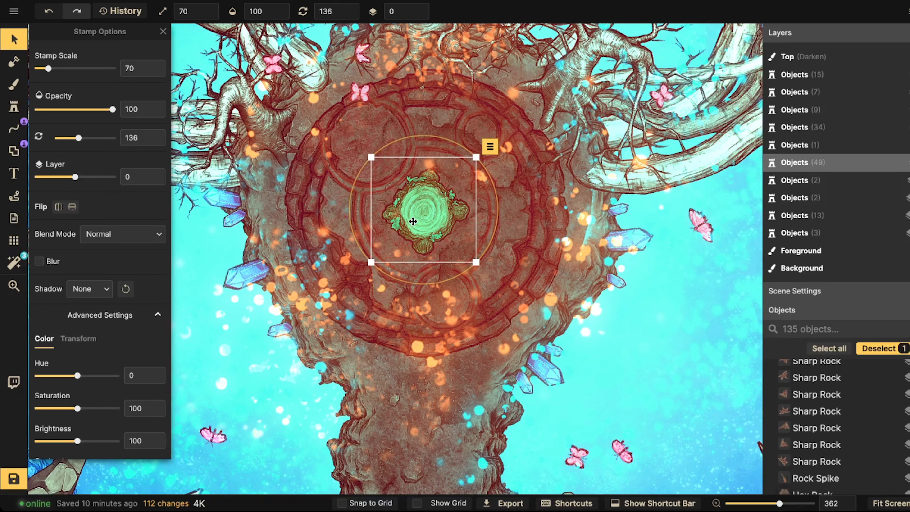
scroll(422, 218, down, 9)
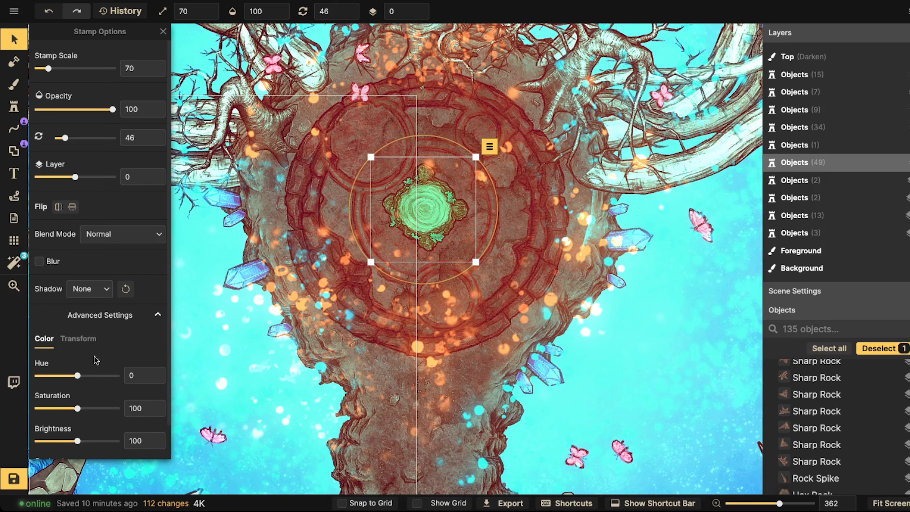
Step: Darken the tree stump with hue -18 and brightness 52, and rotate it to 331
mouse_move(77, 375)
mouse_down()
mouse_move(64, 375)
mouse_move(97, 375)
mouse_move(73, 375)
mouse_up()
drag(77, 440, 58, 441)
scroll(421, 230, down, 5)
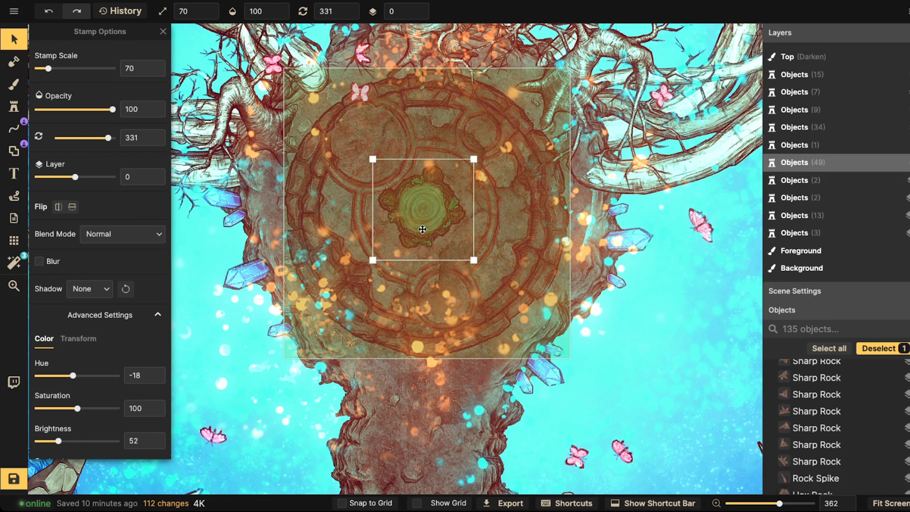
Step: Delete the tree stump from the centre of the seal
drag(421, 230, 425, 232)
scroll(396, 165, down, 3)
key(Delete)
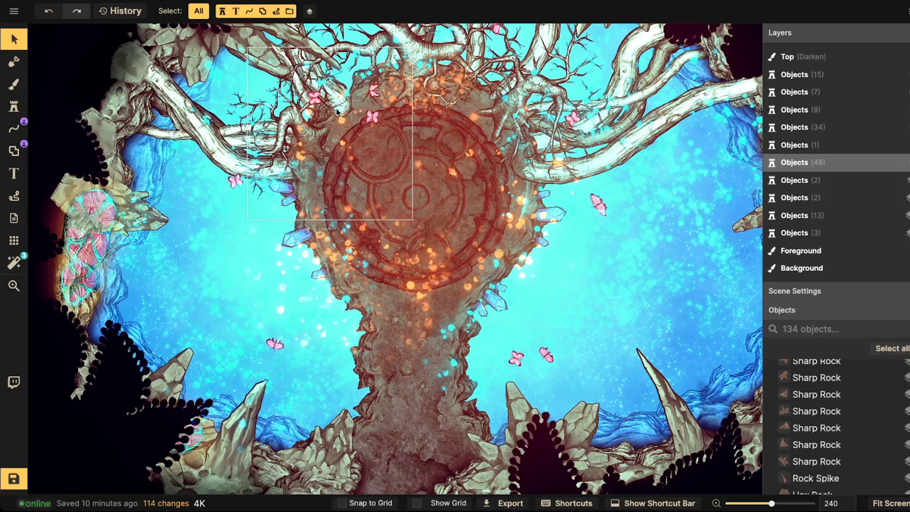
Step: Choose the Burnt Stumps stamp from the catalog and place one at scale 70 on the centre of the seal
scroll(319, 147, up, 4)
click(5, 103)
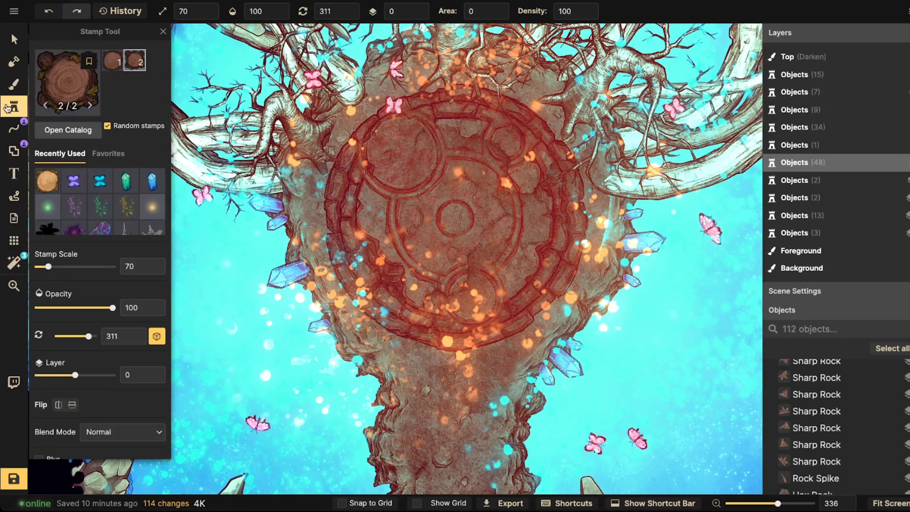
click(72, 76)
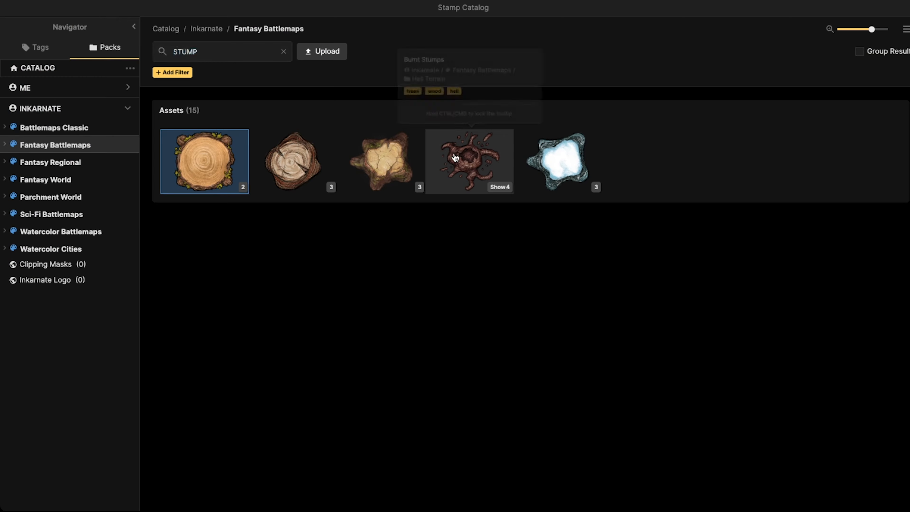
click(469, 162)
click(457, 218)
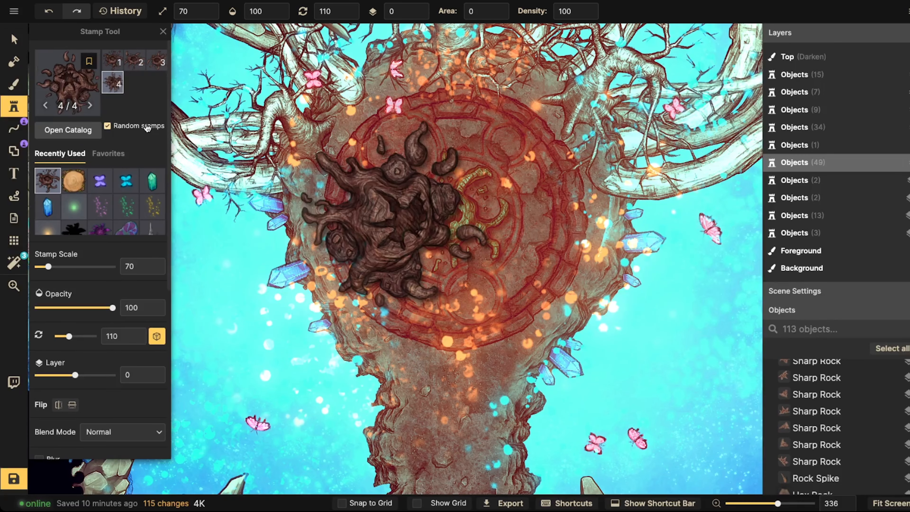
Step: Try darkening the burnt stump to brightness 42, and delete it from the seal
key(v)
click(373, 214)
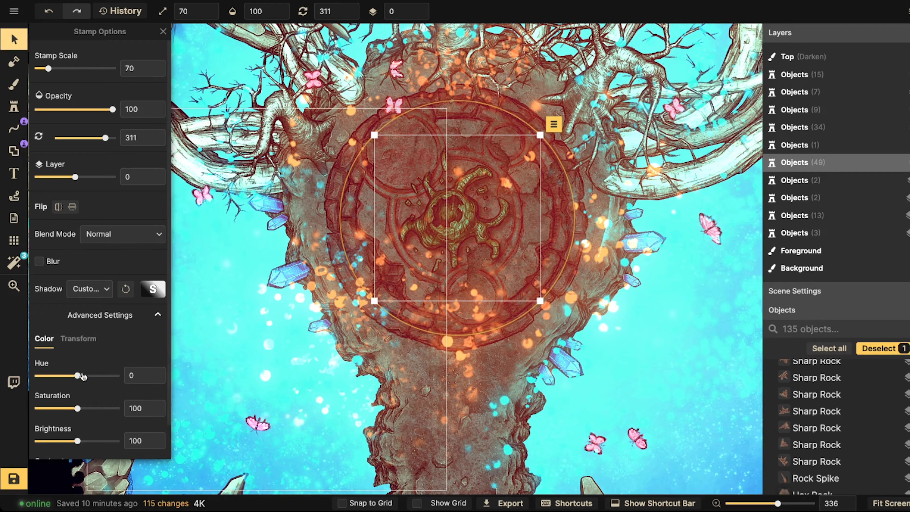
click(58, 442)
drag(58, 442, 55, 442)
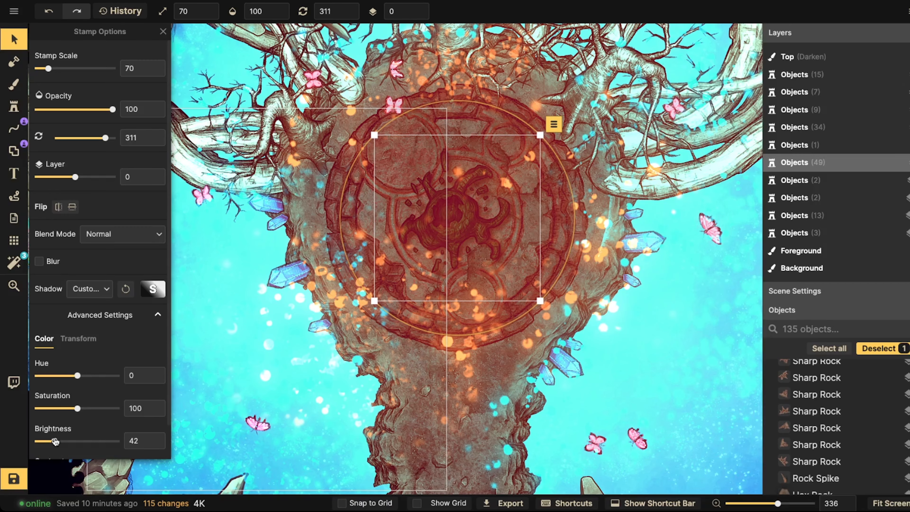
scroll(383, 215, down, 5)
key(Delete)
Step: Save the map and bring the whole cavern into view
scroll(383, 213, down, 6)
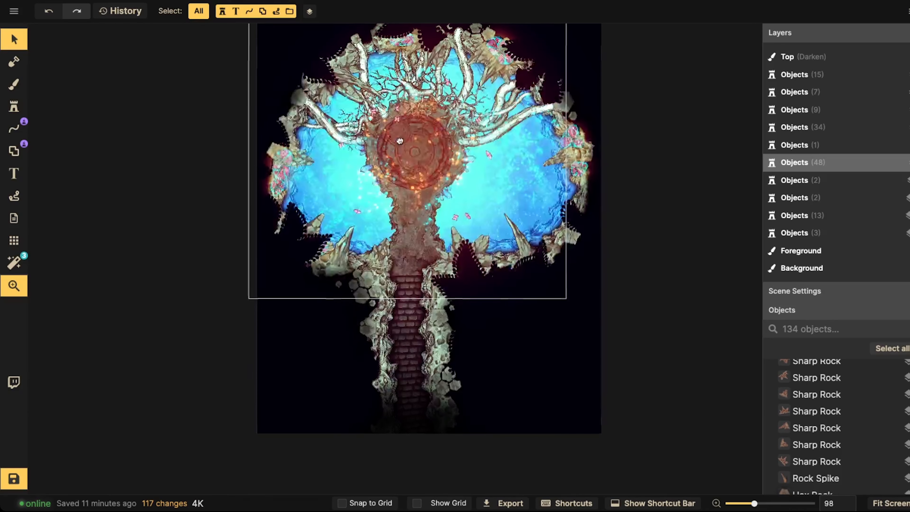
click(13, 479)
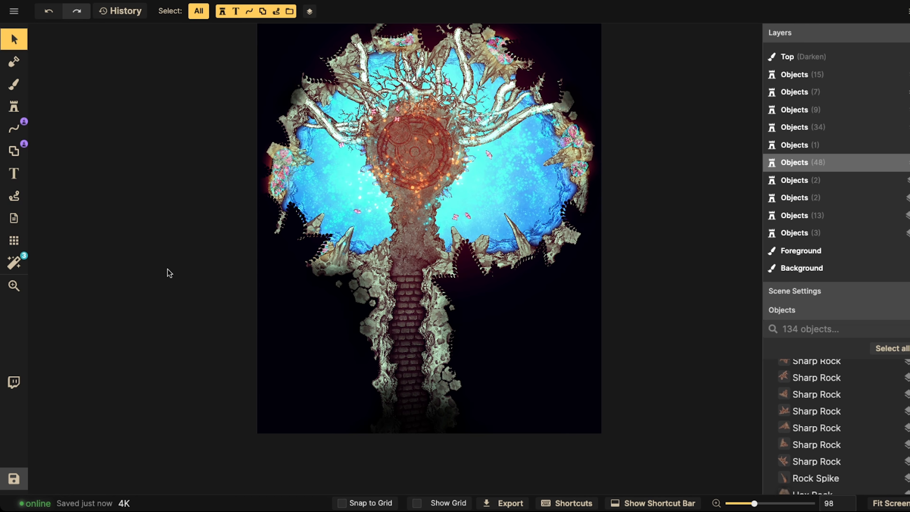
scroll(399, 251, down, 2)
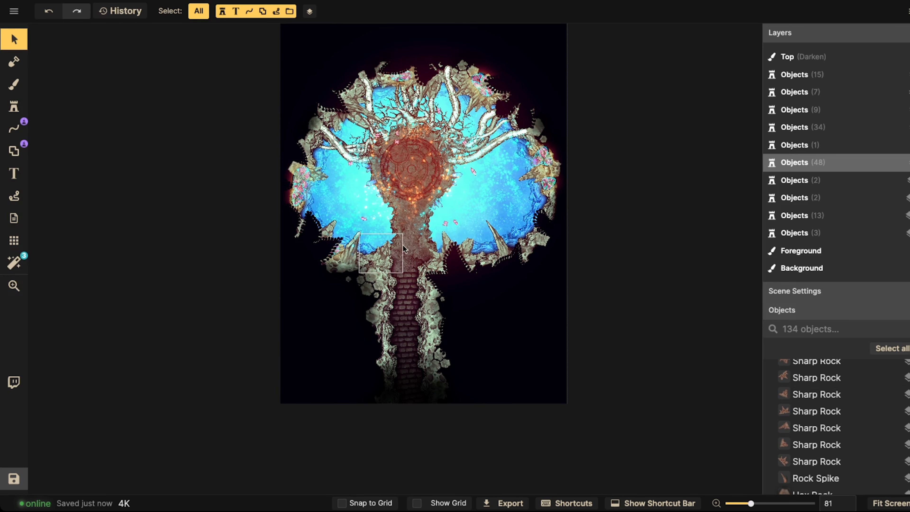
drag(406, 227, 346, 269)
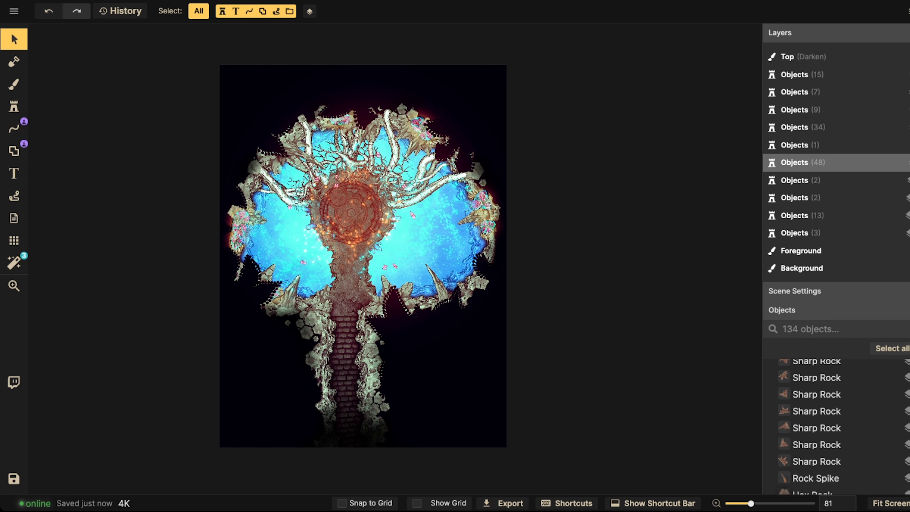